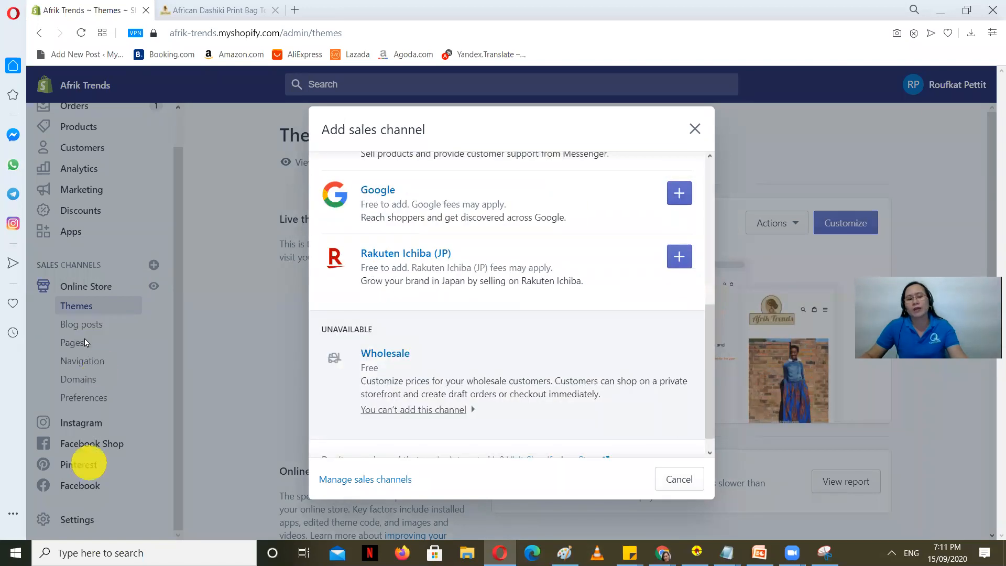
Step: Reopen the Add sales channel list, browse channels like Amazon and eBay, and close it unchanged
{"action": "left_click", "coordinate": [695, 129]}
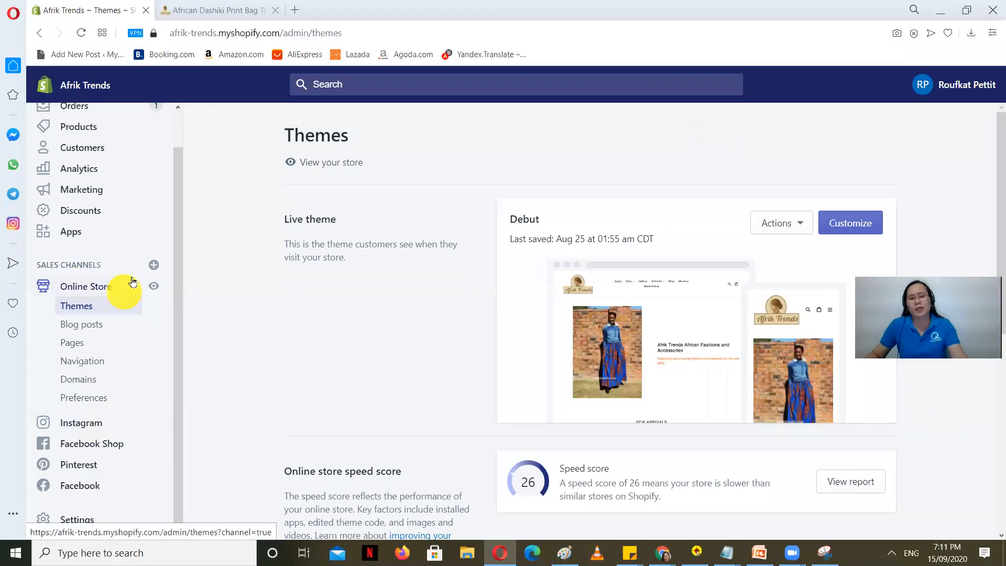
{"action": "left_click", "coordinate": [158, 264]}
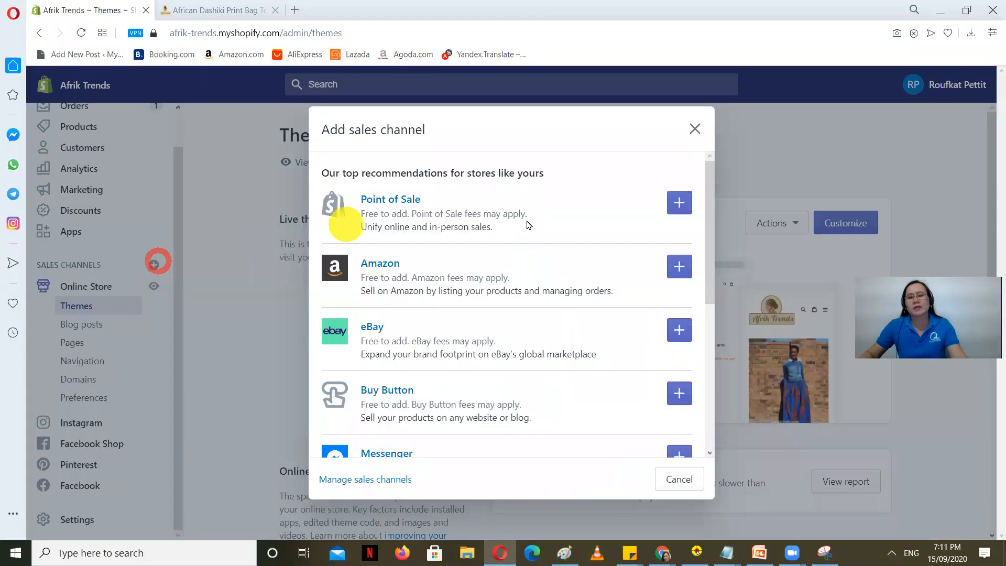
{"action": "scroll", "coordinate": [465, 250], "scroll_direction": "down", "scroll_amount": 2}
{"action": "scroll", "coordinate": [464, 250], "scroll_direction": "down", "scroll_amount": 4}
{"action": "scroll", "coordinate": [427, 352], "scroll_direction": "up", "scroll_amount": 6}
{"action": "scroll", "coordinate": [425, 358], "scroll_direction": "up", "scroll_amount": 1}
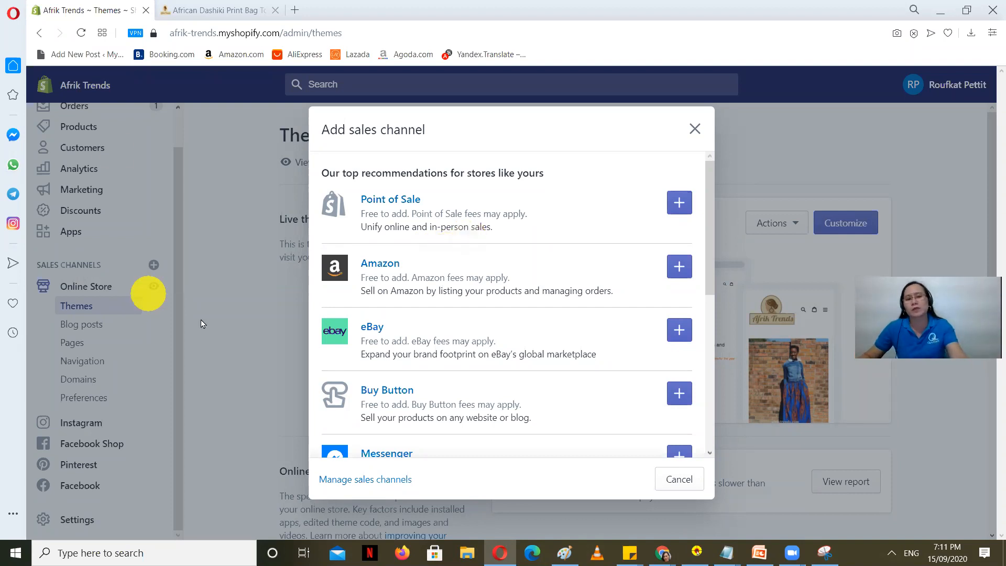
{"action": "scroll", "coordinate": [521, 257], "scroll_direction": "down", "scroll_amount": 5}
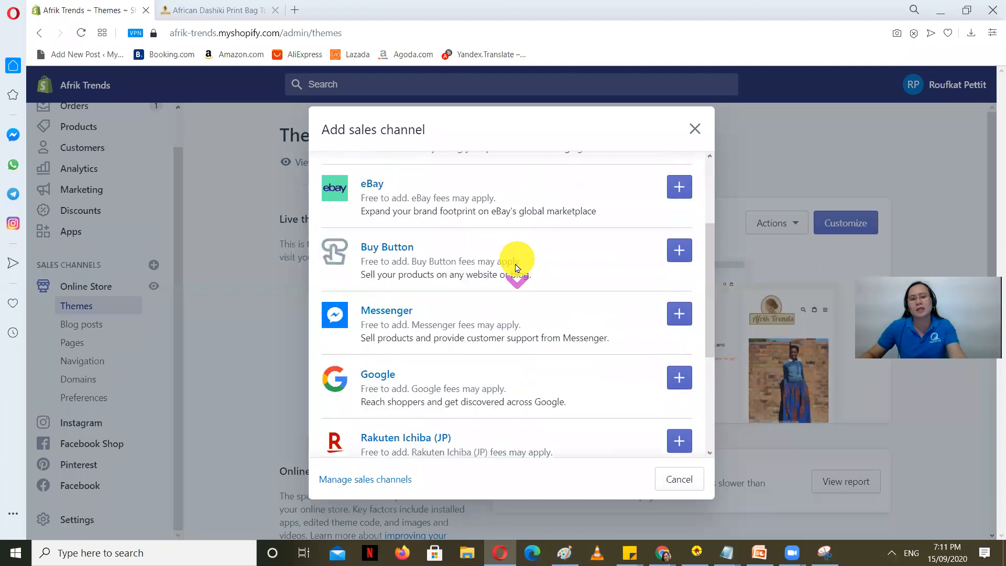
{"action": "scroll", "coordinate": [414, 331], "scroll_direction": "down", "scroll_amount": 2}
{"action": "scroll", "coordinate": [396, 366], "scroll_direction": "up", "scroll_amount": 5}
{"action": "scroll", "coordinate": [389, 366], "scroll_direction": "down", "scroll_amount": 3}
{"action": "scroll", "coordinate": [389, 366], "scroll_direction": "down", "scroll_amount": 1}
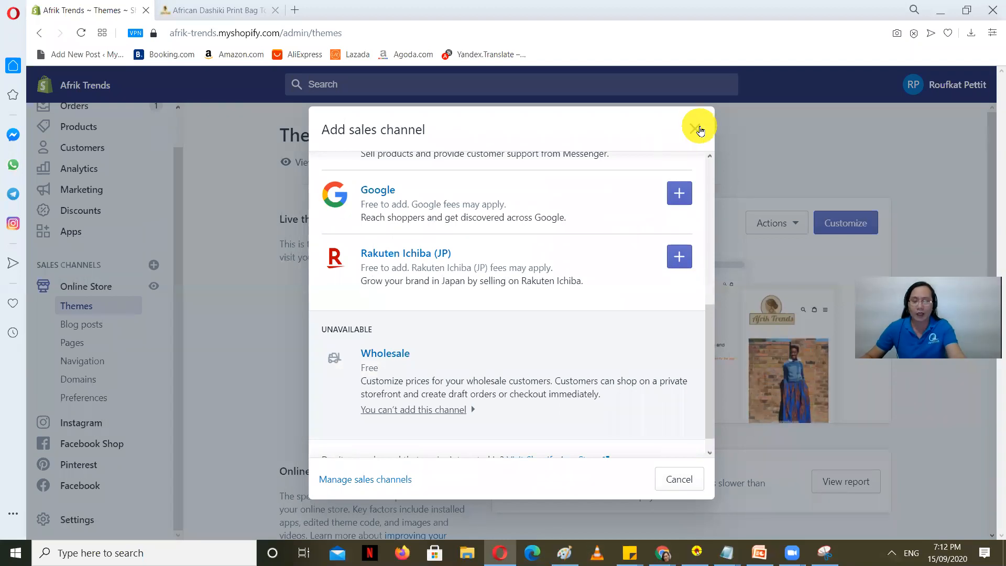
{"action": "left_click", "coordinate": [697, 129]}
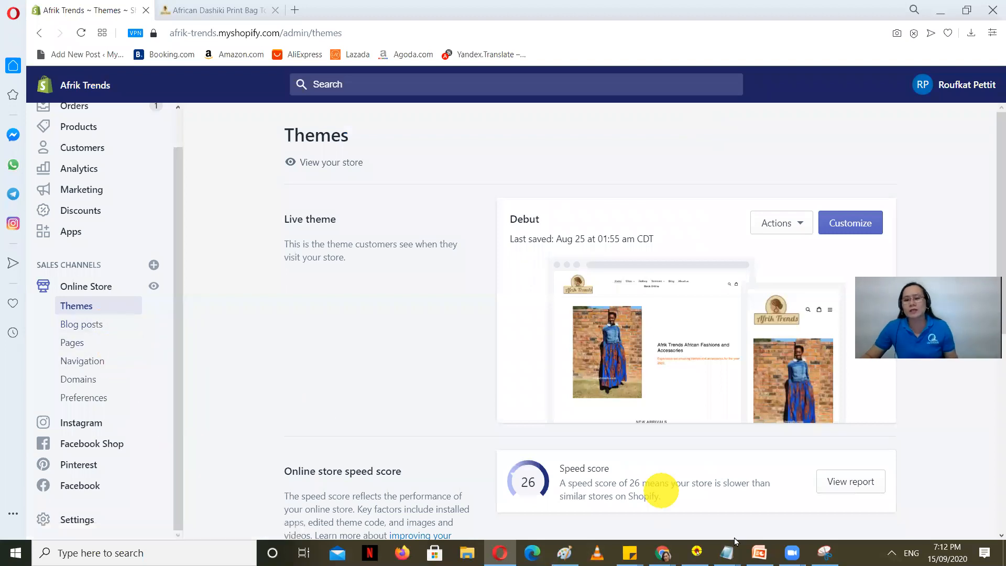
{"action": "left_click", "coordinate": [762, 552]}
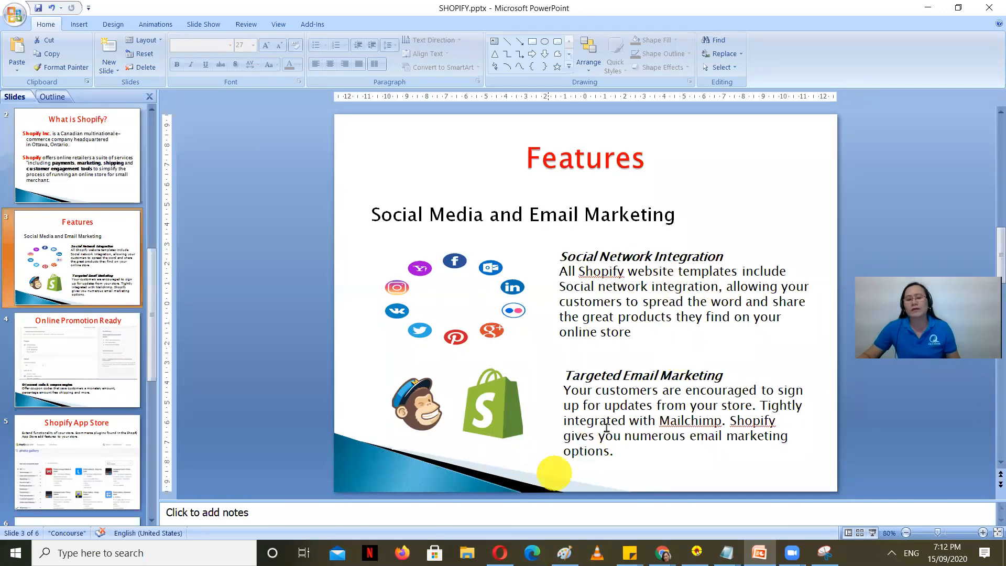
{"action": "left_click", "coordinate": [501, 553]}
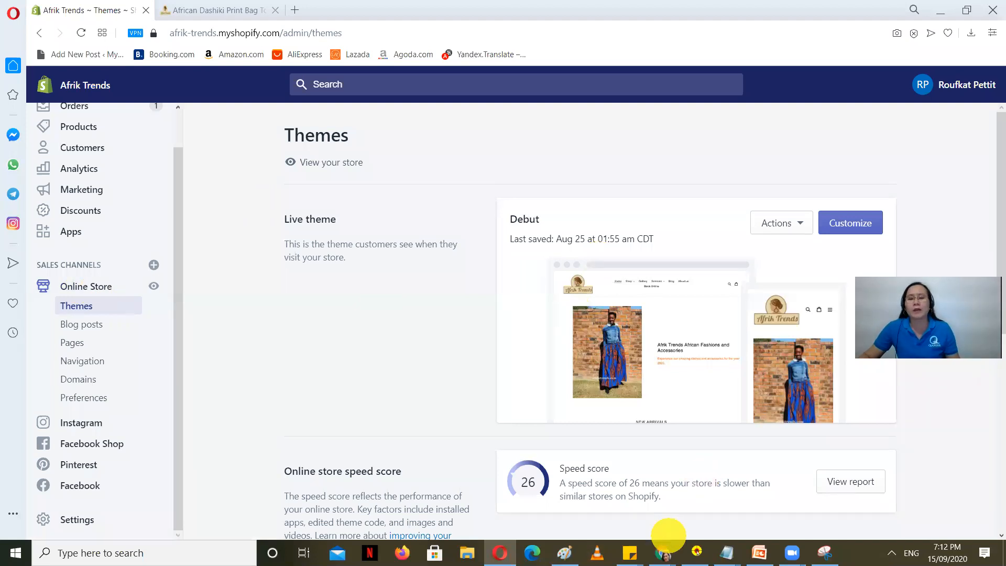
{"action": "mouse_move", "coordinate": [665, 553]}
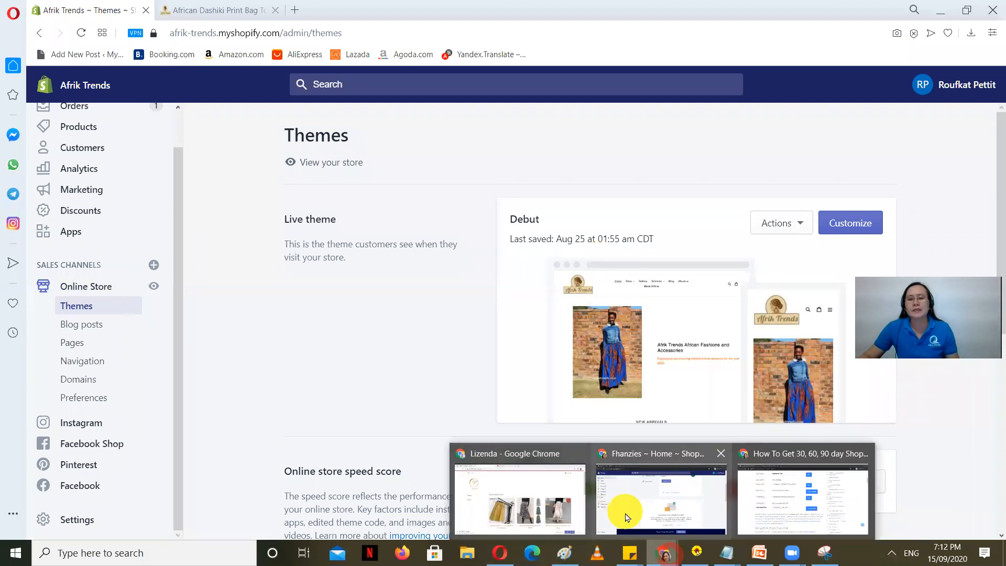
Step: Load facebook.com in a new tab of the other browser window
{"action": "left_click", "coordinate": [524, 503]}
{"action": "left_click", "coordinate": [490, 10]}
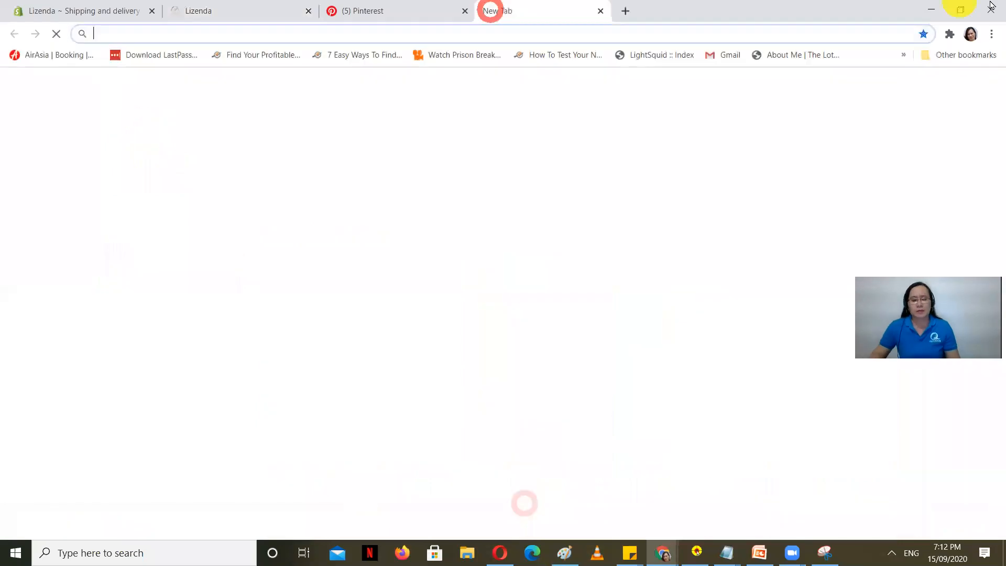
{"action": "type", "text": "facebook.com"}
{"action": "key", "text": "Return"}
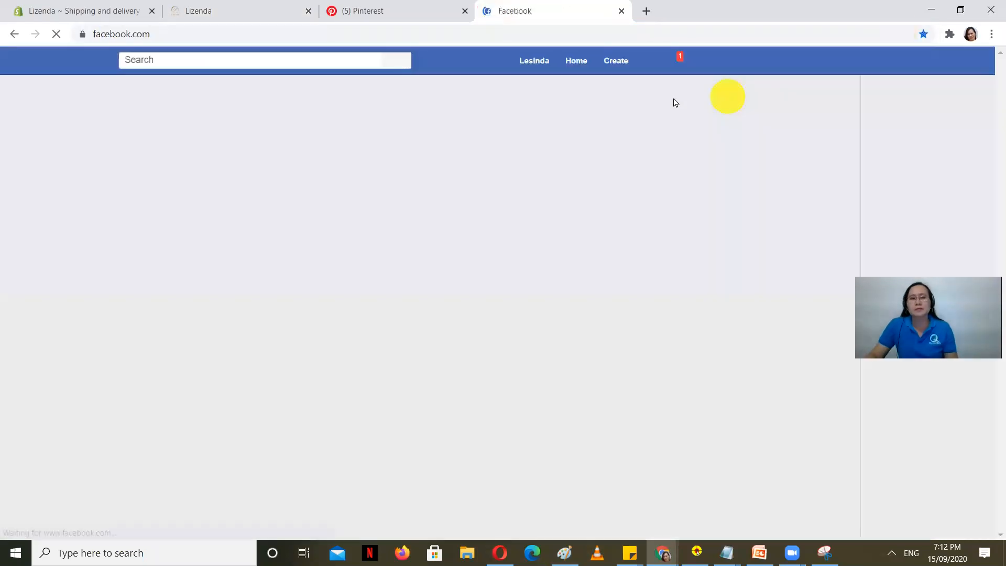
Step: Search Facebook for 'afrik trends' and open the AFRIK TRENDS business page
{"action": "left_click", "coordinate": [283, 62]}
{"action": "type", "text": "a"}
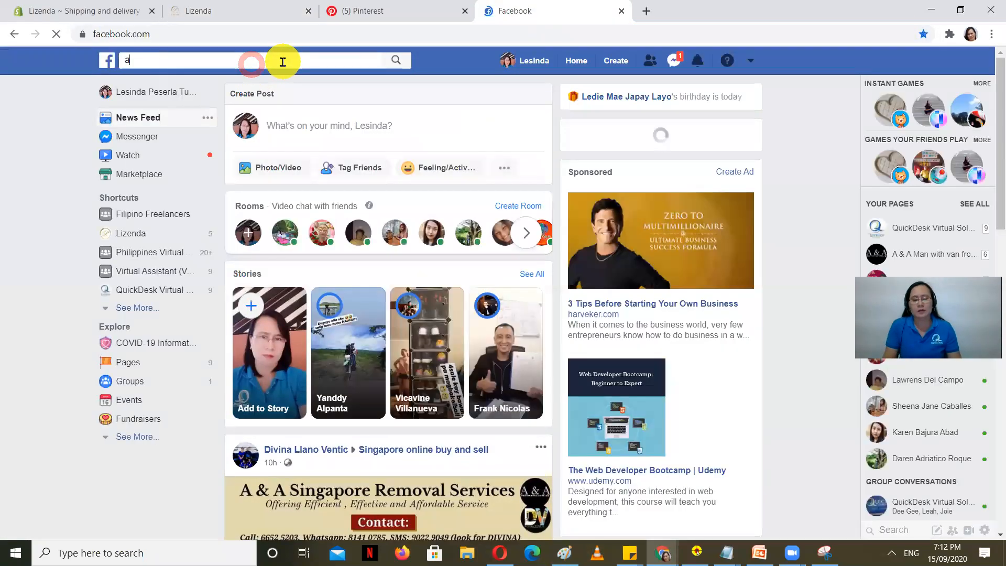
{"action": "type", "text": "frik"}
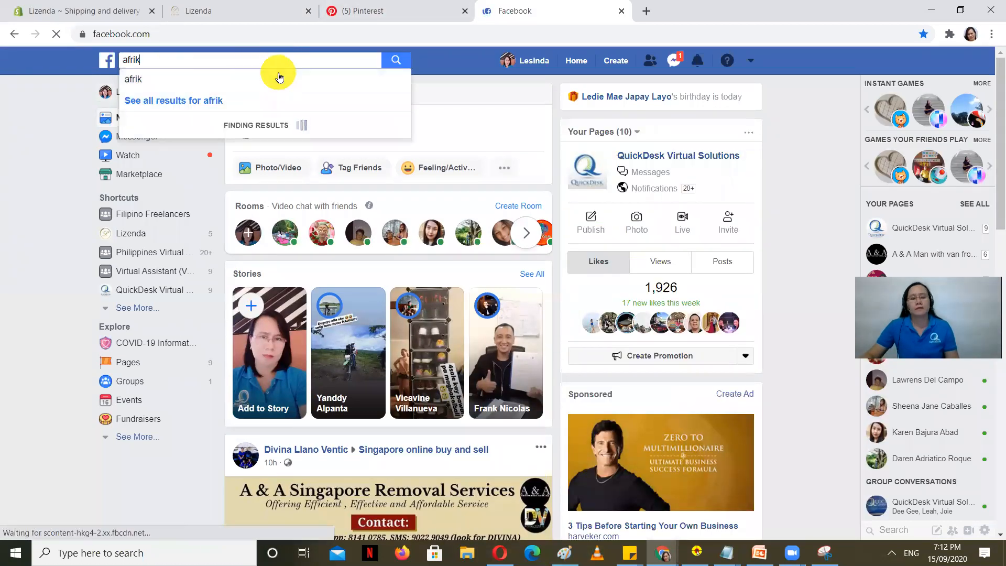
{"action": "type", "text": " t"}
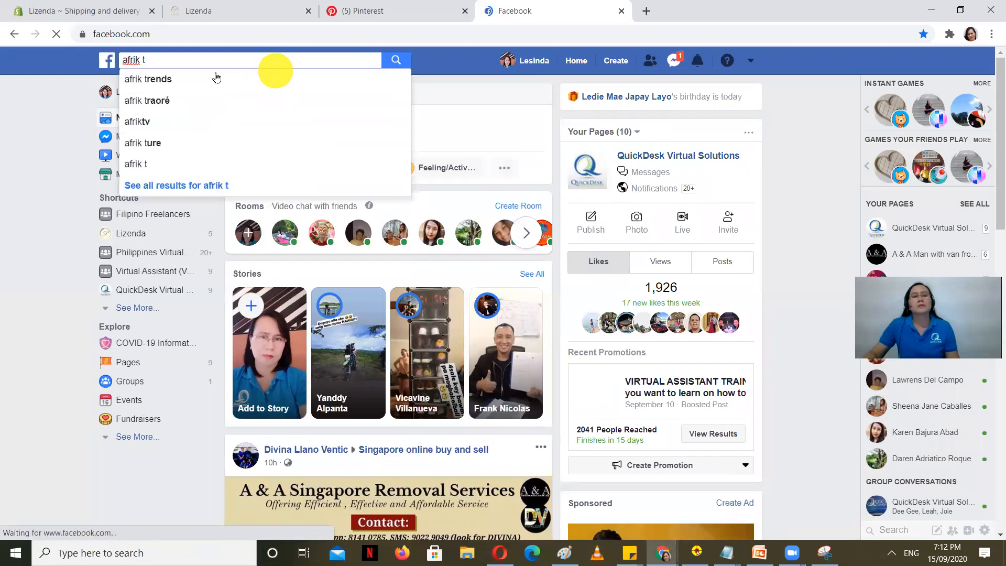
{"action": "left_click", "coordinate": [216, 77]}
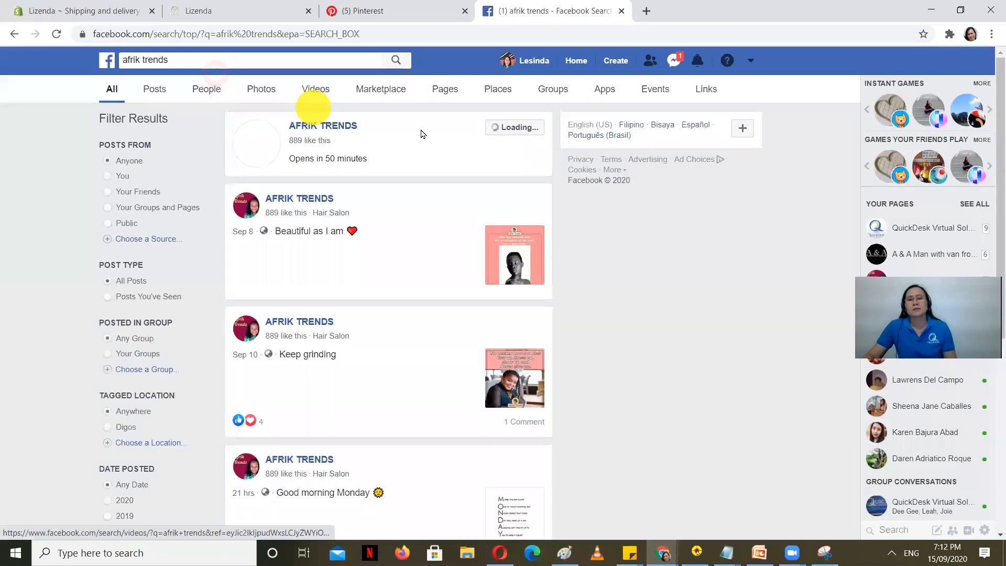
{"action": "left_click", "coordinate": [340, 126]}
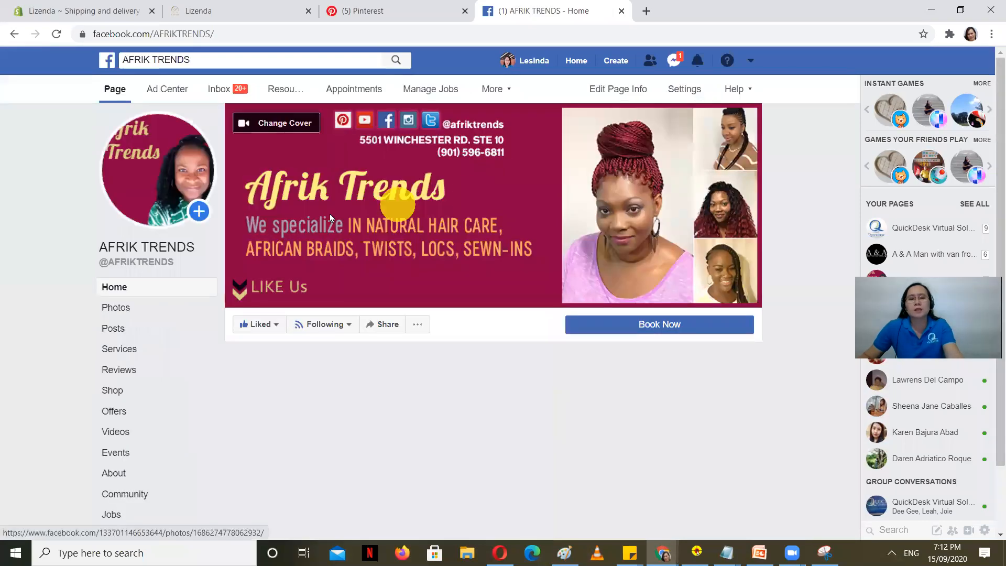
{"action": "scroll", "coordinate": [406, 224], "scroll_direction": "down", "scroll_amount": 5}
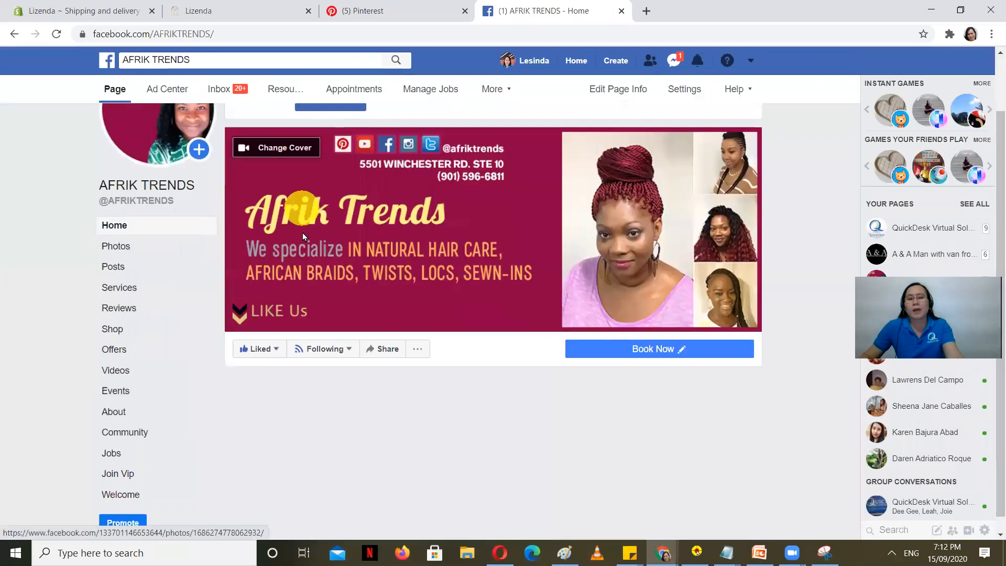
{"action": "scroll", "coordinate": [422, 279], "scroll_direction": "down", "scroll_amount": 3}
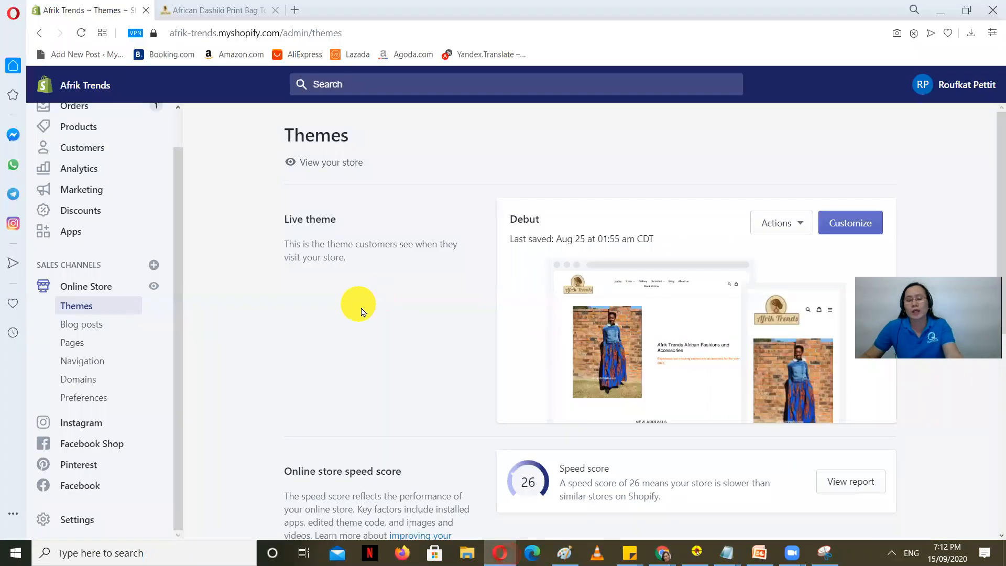
Step: Glance at the AFRIK TRENDS Facebook page, then switch to the African Dashiki Print Bag product page
{"action": "scroll", "coordinate": [387, 372], "scroll_direction": "down", "scroll_amount": 5}
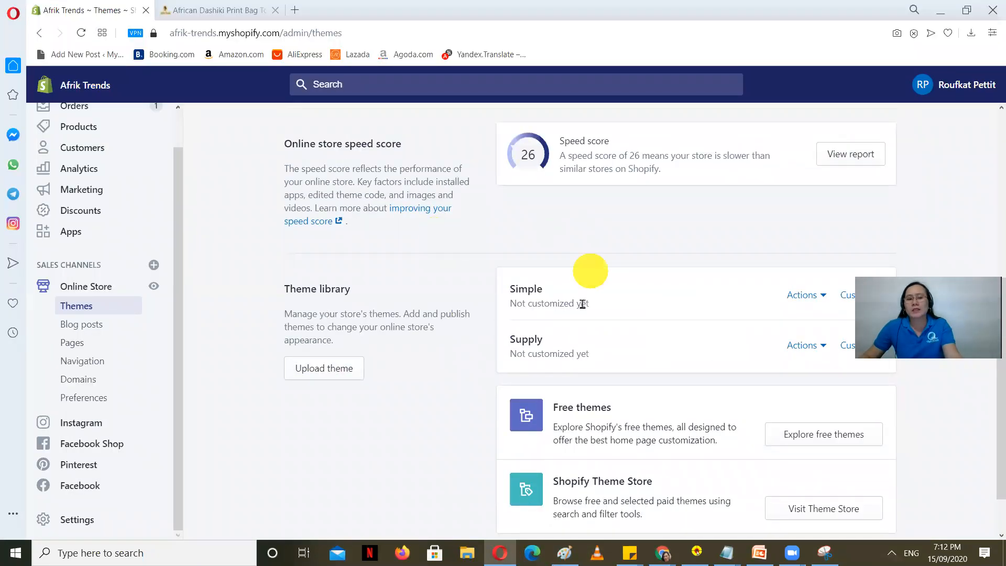
{"action": "scroll", "coordinate": [577, 293], "scroll_direction": "up", "scroll_amount": 6}
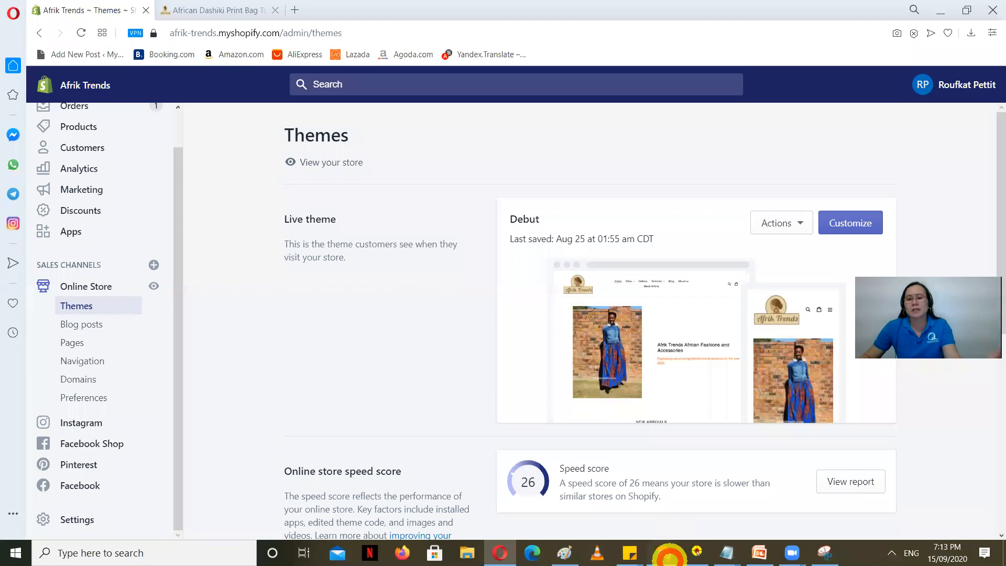
{"action": "left_click", "coordinate": [665, 553]}
{"action": "left_click", "coordinate": [552, 518]}
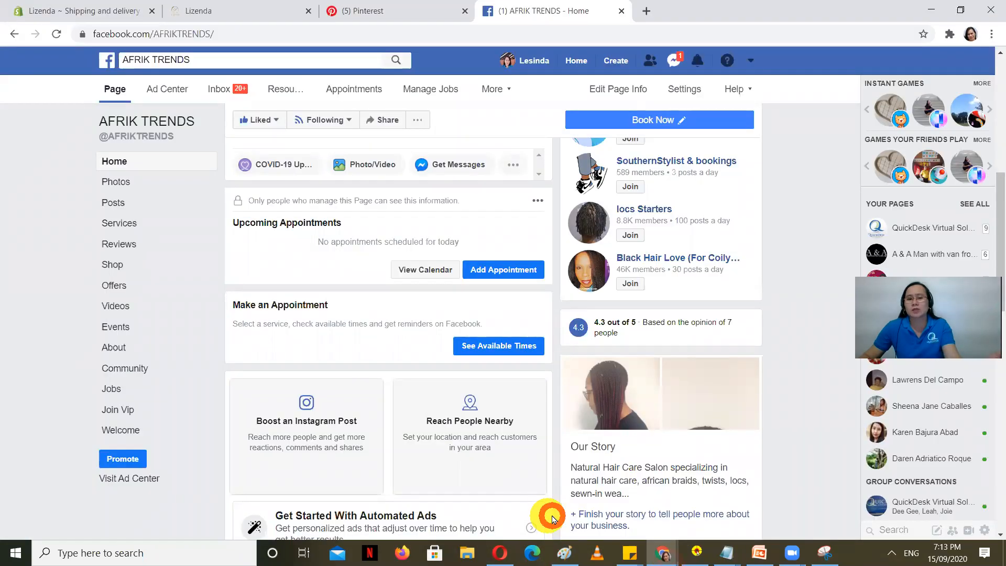
{"action": "scroll", "coordinate": [378, 400], "scroll_direction": "up", "scroll_amount": 8}
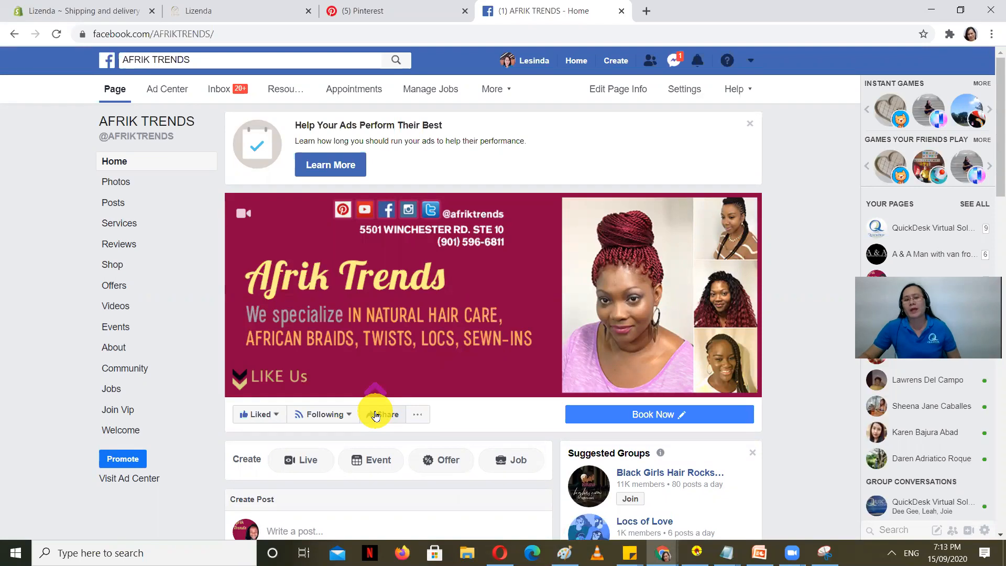
{"action": "scroll", "coordinate": [375, 415], "scroll_direction": "down", "scroll_amount": 10}
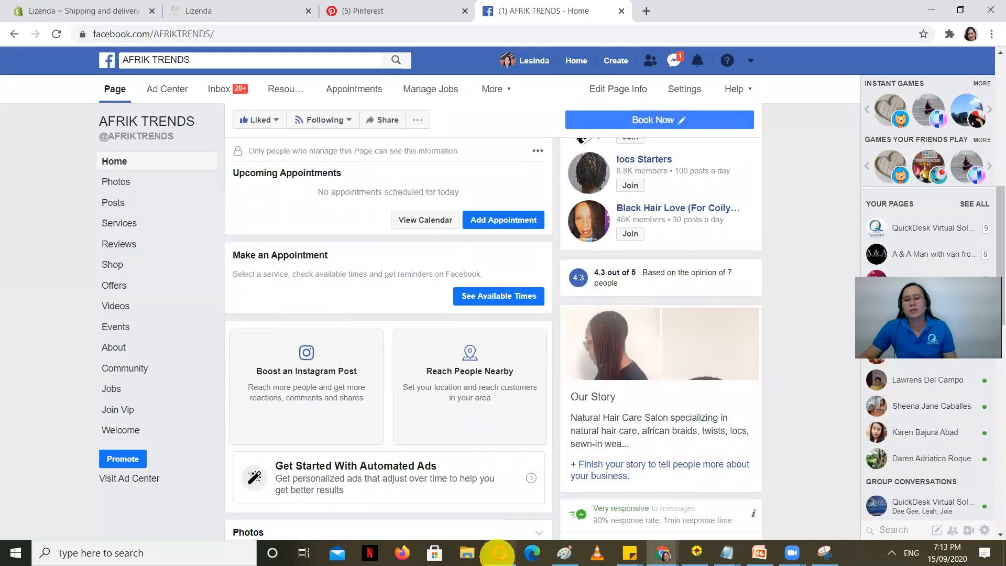
{"action": "left_click", "coordinate": [499, 553]}
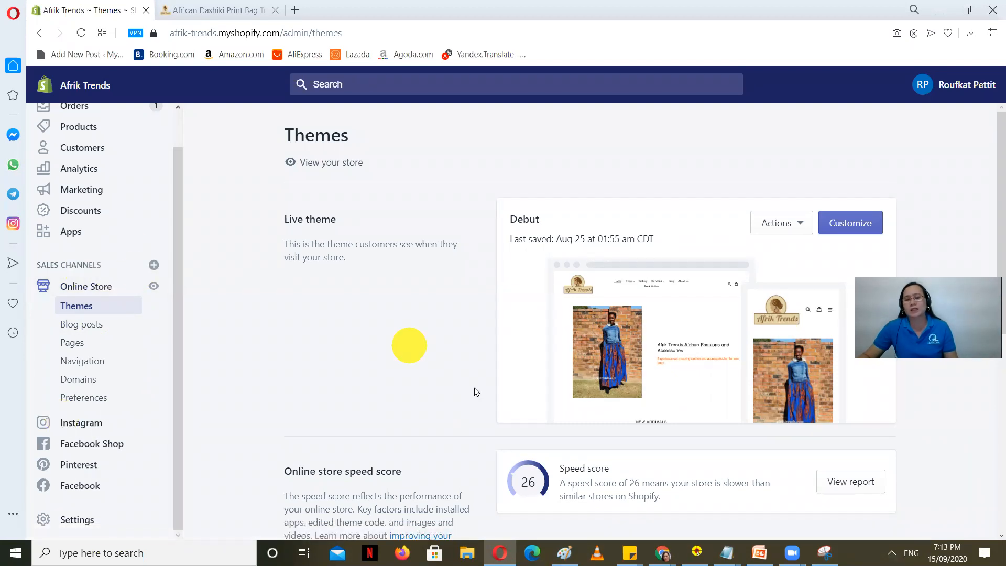
{"action": "left_click", "coordinate": [221, 15]}
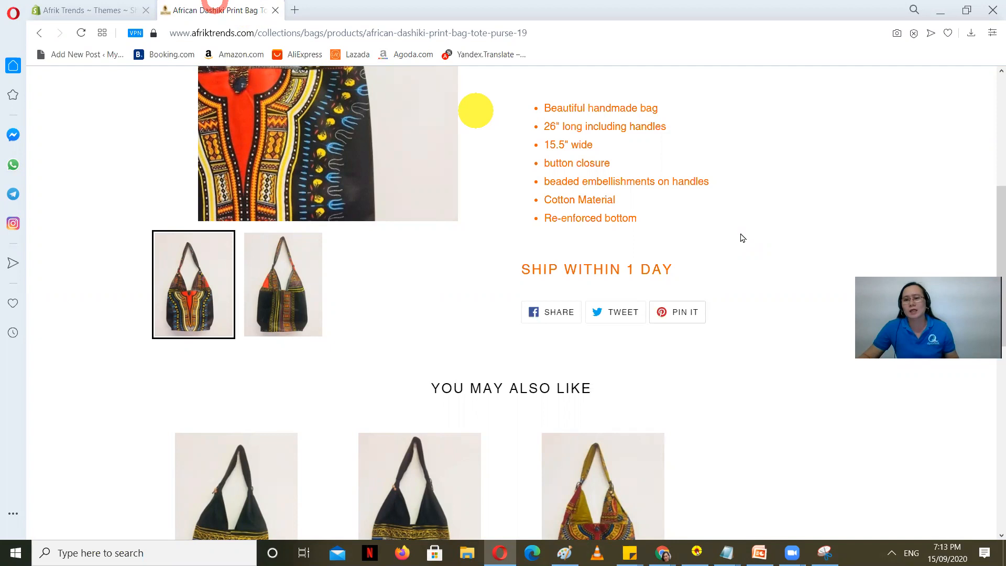
Step: Browse the storefront's Shop categories, then bring the AFRIK TRENDS Facebook window back
{"action": "scroll", "coordinate": [513, 136], "scroll_direction": "up", "scroll_amount": 5}
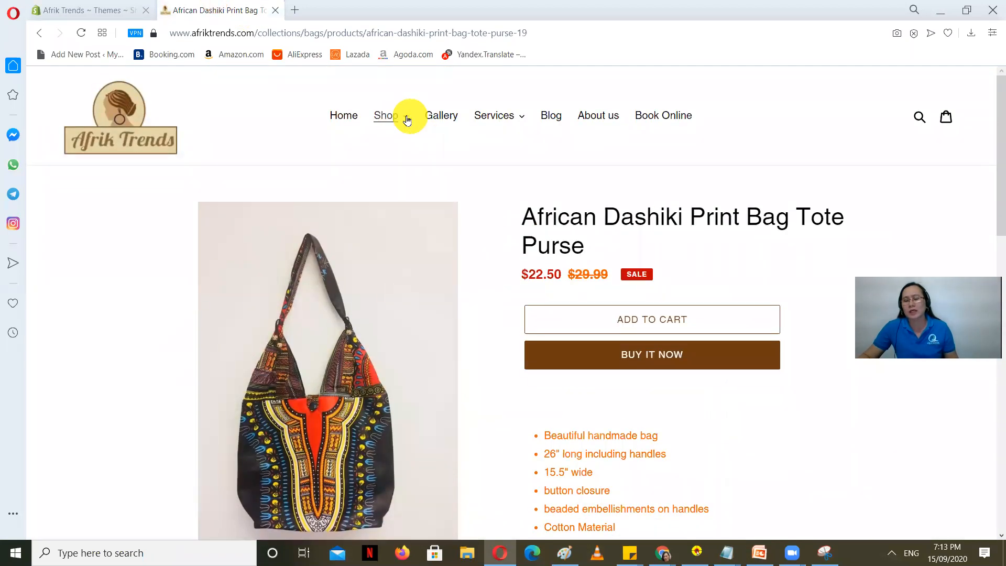
{"action": "left_click", "coordinate": [407, 120]}
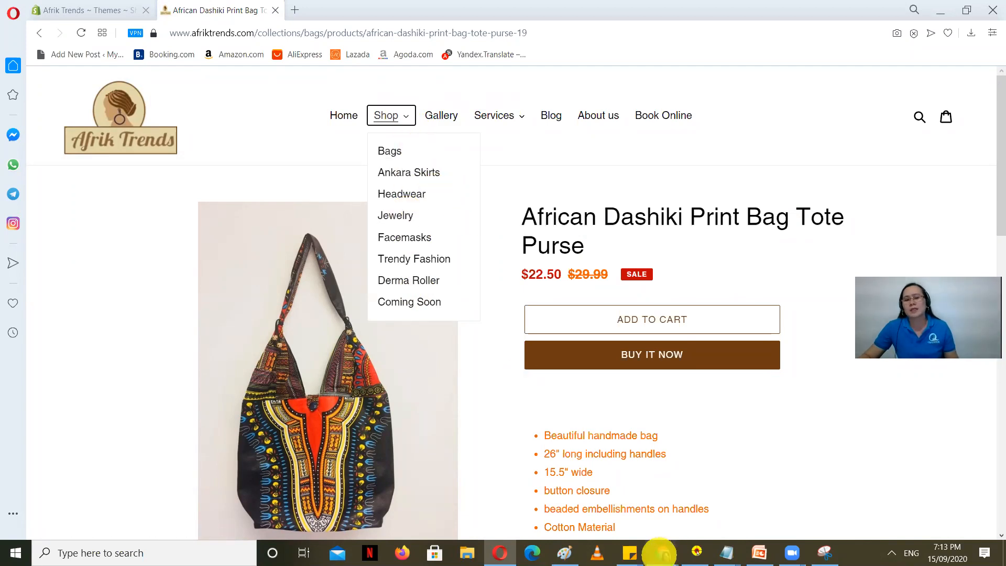
{"action": "mouse_move", "coordinate": [660, 553]}
{"action": "left_click", "coordinate": [531, 517]}
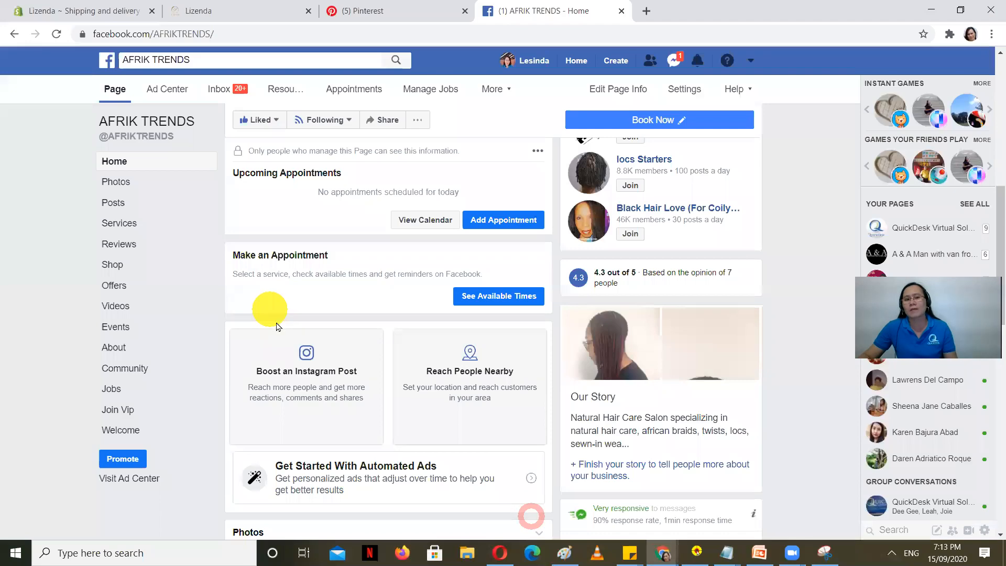
Step: Open the AFRIK TRENDS Shop tab to see Featured products like the $59.99 African print skirt
{"action": "scroll", "coordinate": [273, 322], "scroll_direction": "up", "scroll_amount": 9}
{"action": "scroll", "coordinate": [272, 323], "scroll_direction": "down", "scroll_amount": 4}
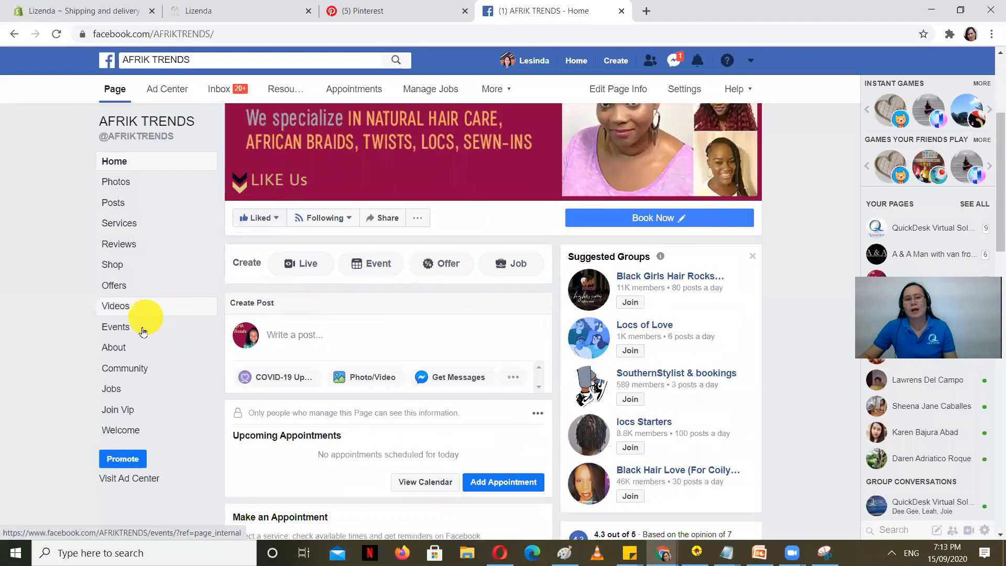
{"action": "left_click", "coordinate": [115, 265]}
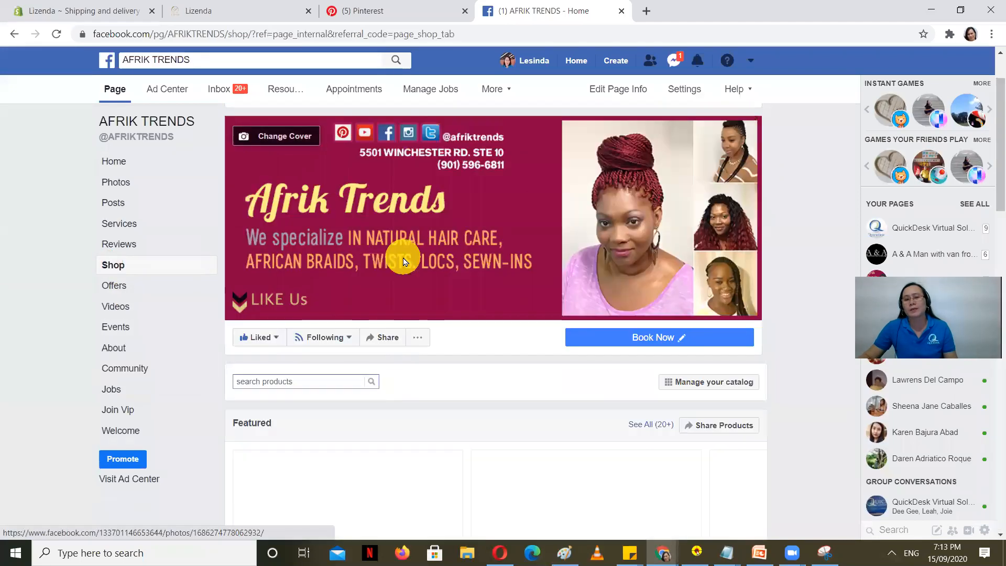
{"action": "scroll", "coordinate": [317, 288], "scroll_direction": "down", "scroll_amount": 4}
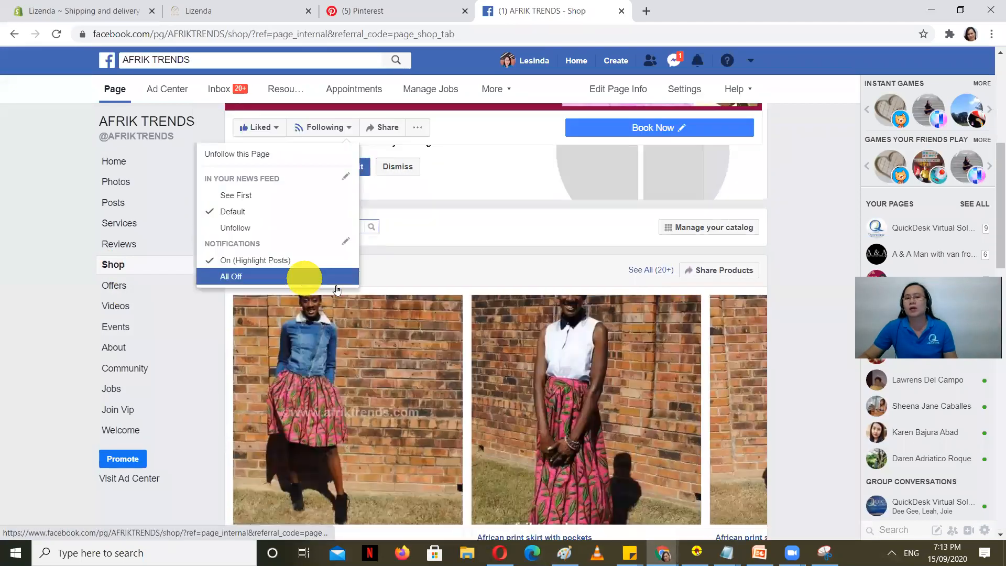
{"action": "scroll", "coordinate": [442, 344], "scroll_direction": "down", "scroll_amount": 3}
{"action": "scroll", "coordinate": [442, 344], "scroll_direction": "down", "scroll_amount": 1}
{"action": "scroll", "coordinate": [441, 337], "scroll_direction": "up", "scroll_amount": 3}
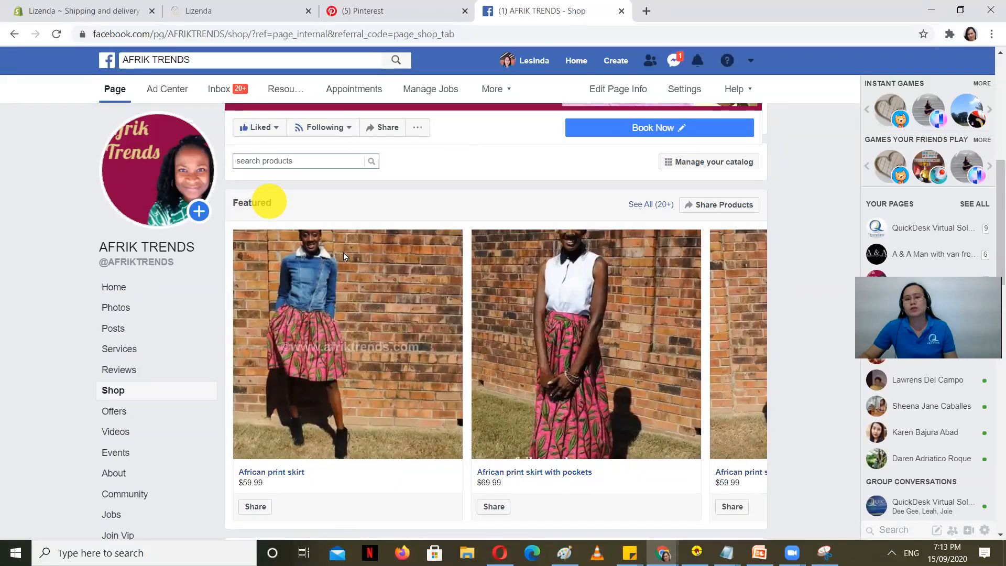
{"action": "left_click", "coordinate": [648, 10]}
Step: Load the Afrik Trends store address and dismiss its newsletter sign-up pop-up
{"action": "type", "text": "af"}
{"action": "key", "text": "Return"}
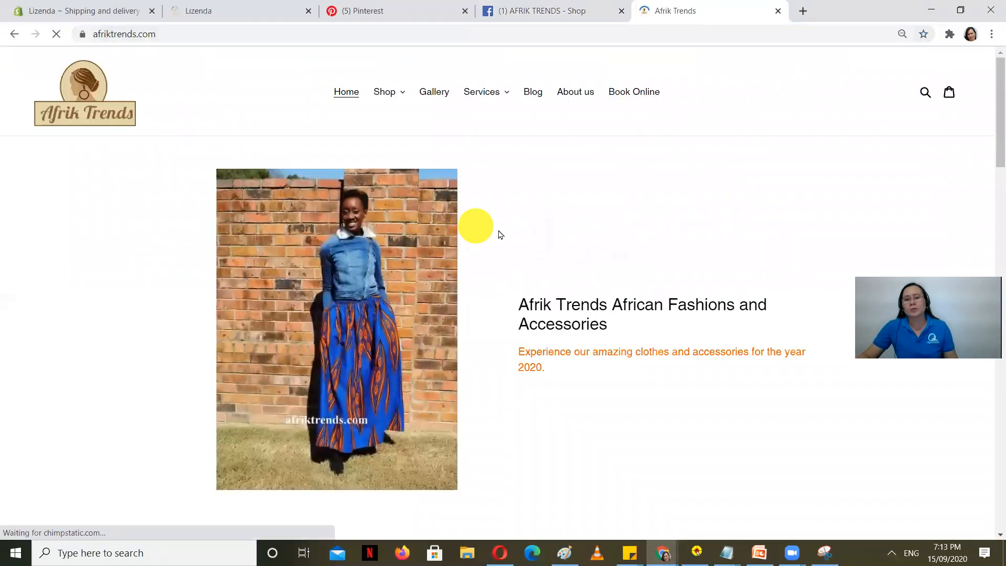
{"action": "scroll", "coordinate": [499, 234], "scroll_direction": "down", "scroll_amount": 15}
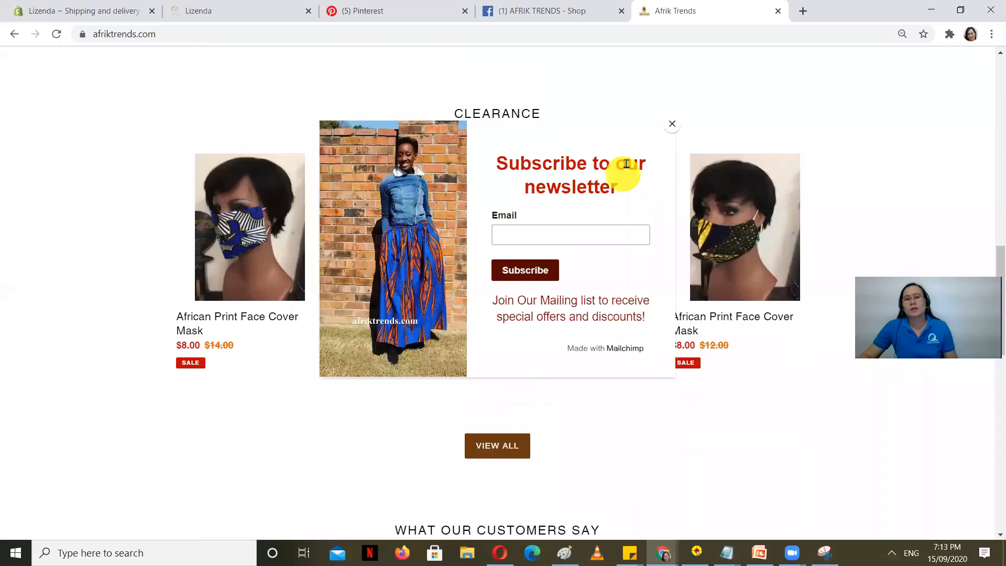
{"action": "left_click", "coordinate": [671, 125]}
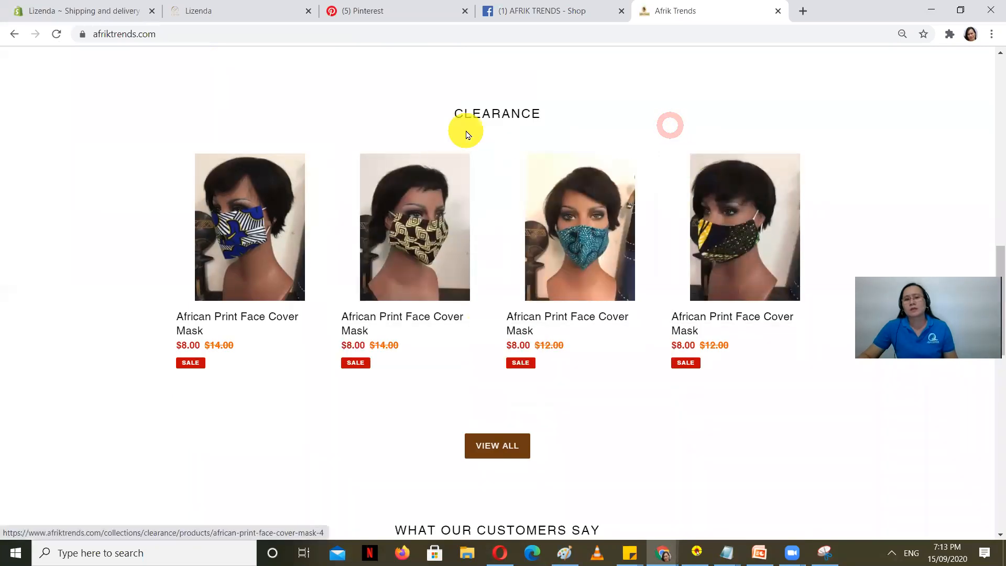
{"action": "scroll", "coordinate": [446, 273], "scroll_direction": "down", "scroll_amount": 7}
{"action": "scroll", "coordinate": [341, 264], "scroll_direction": "up", "scroll_amount": 10}
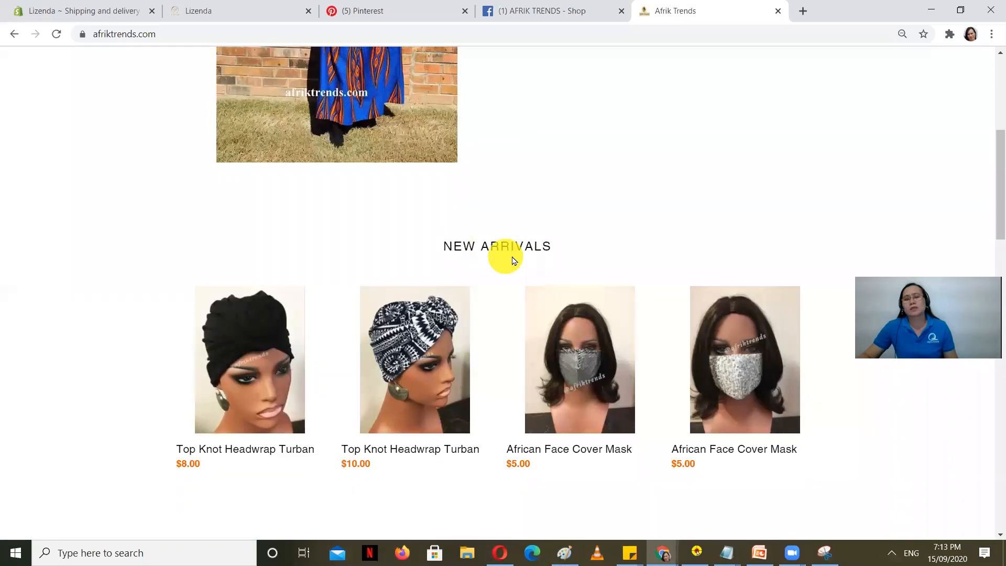
Step: Page through the Facebook shop's Featured products carousel to the last items
{"action": "left_click", "coordinate": [413, 7]}
{"action": "left_click", "coordinate": [541, 9]}
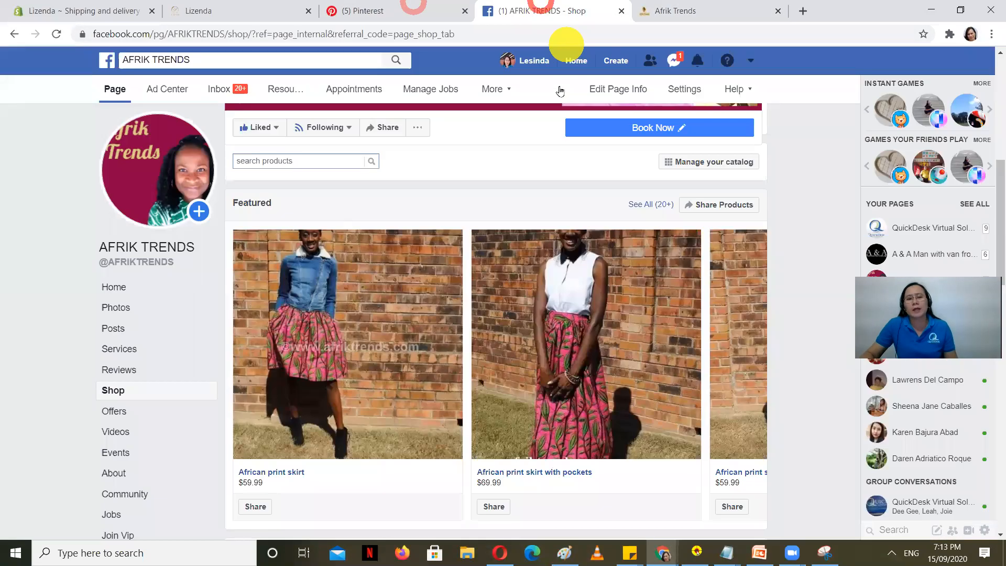
{"action": "scroll", "coordinate": [451, 278], "scroll_direction": "down", "scroll_amount": 3}
{"action": "scroll", "coordinate": [420, 257], "scroll_direction": "up", "scroll_amount": 2}
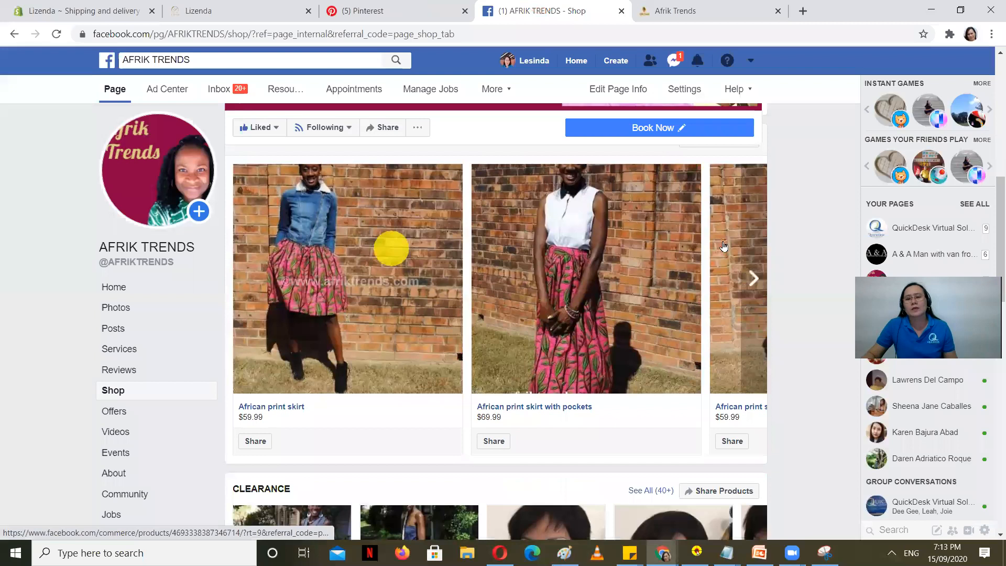
{"action": "left_click", "coordinate": [760, 277]}
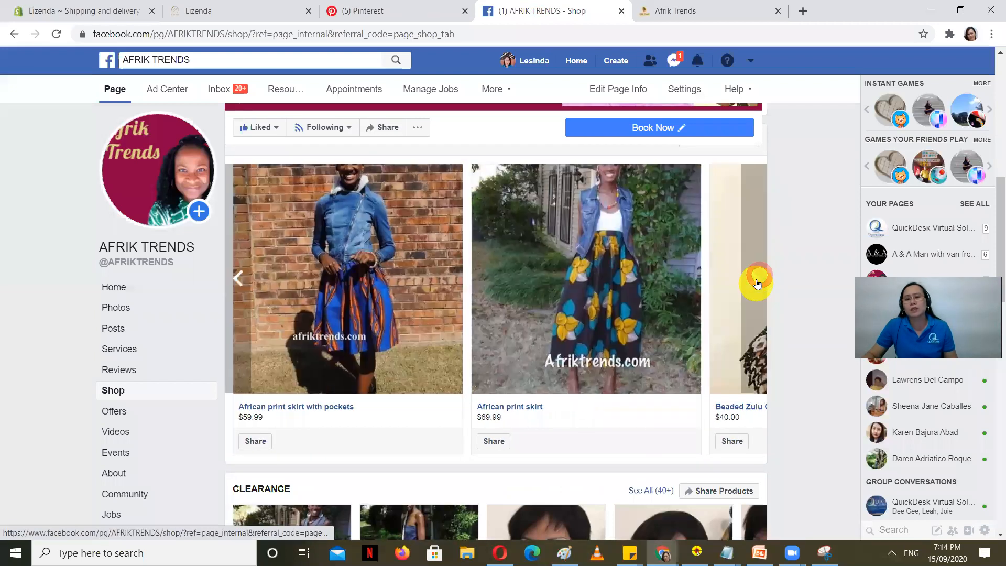
{"action": "left_click", "coordinate": [758, 282]}
{"action": "left_click", "coordinate": [756, 280]}
{"action": "left_click", "coordinate": [756, 285]}
{"action": "left_click", "coordinate": [756, 284]}
{"action": "left_click", "coordinate": [756, 284]}
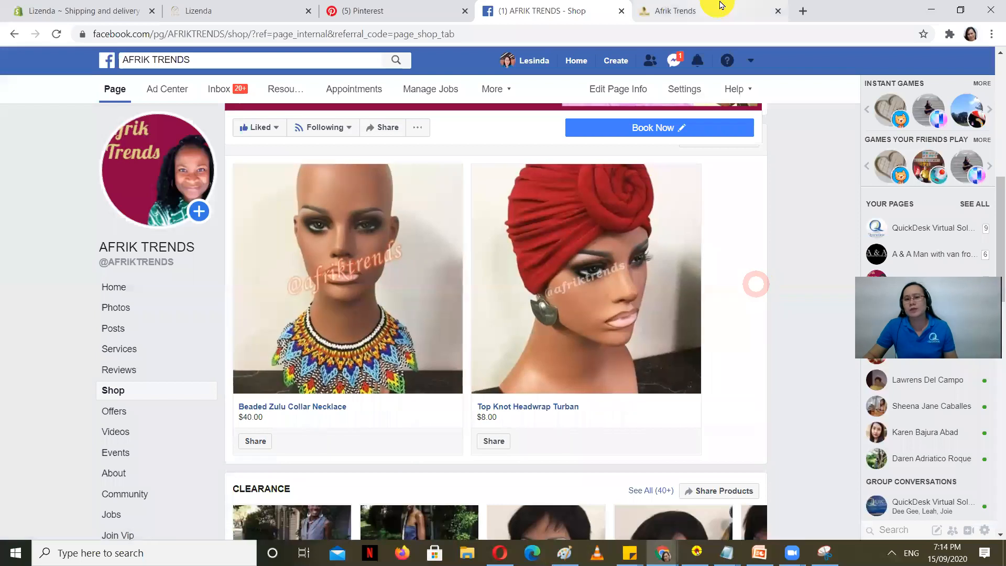
Step: Compare the live store with the Facebook shop, then return to the Shopify Themes admin page
{"action": "left_click", "coordinate": [720, 7]}
{"action": "scroll", "coordinate": [568, 311], "scroll_direction": "down", "scroll_amount": 5}
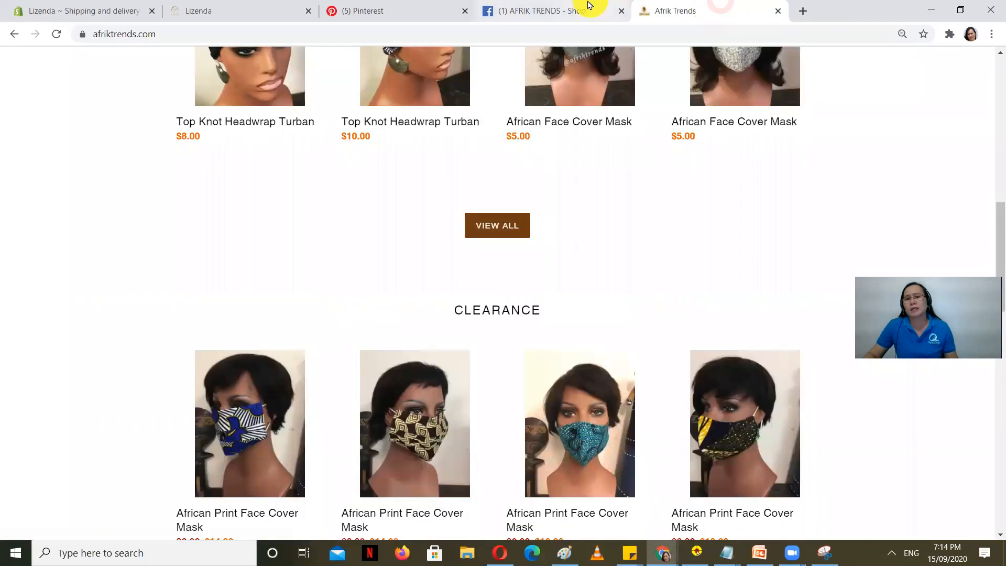
{"action": "left_click", "coordinate": [585, 7]}
{"action": "scroll", "coordinate": [597, 414], "scroll_direction": "down", "scroll_amount": 4}
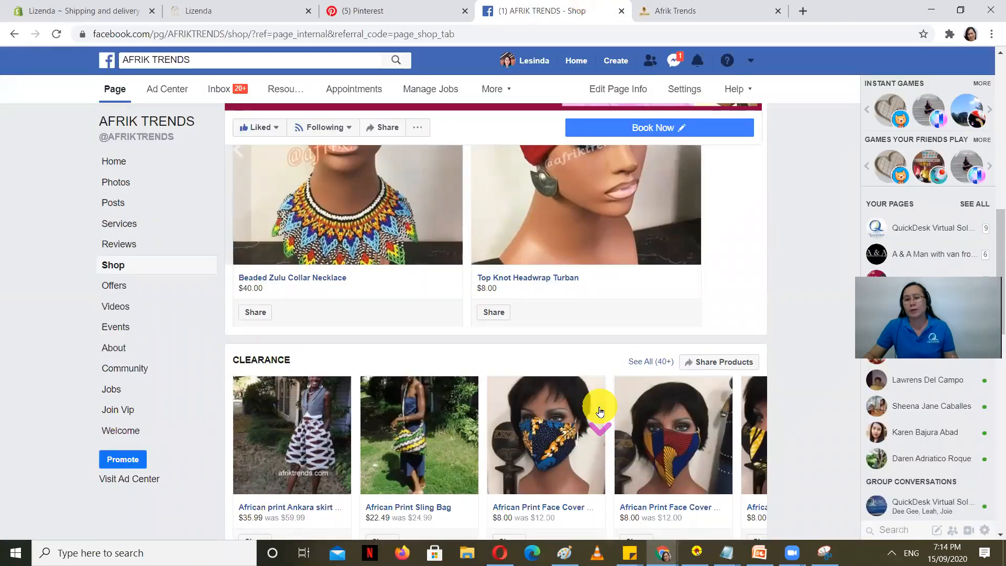
{"action": "scroll", "coordinate": [587, 417], "scroll_direction": "down", "scroll_amount": 1}
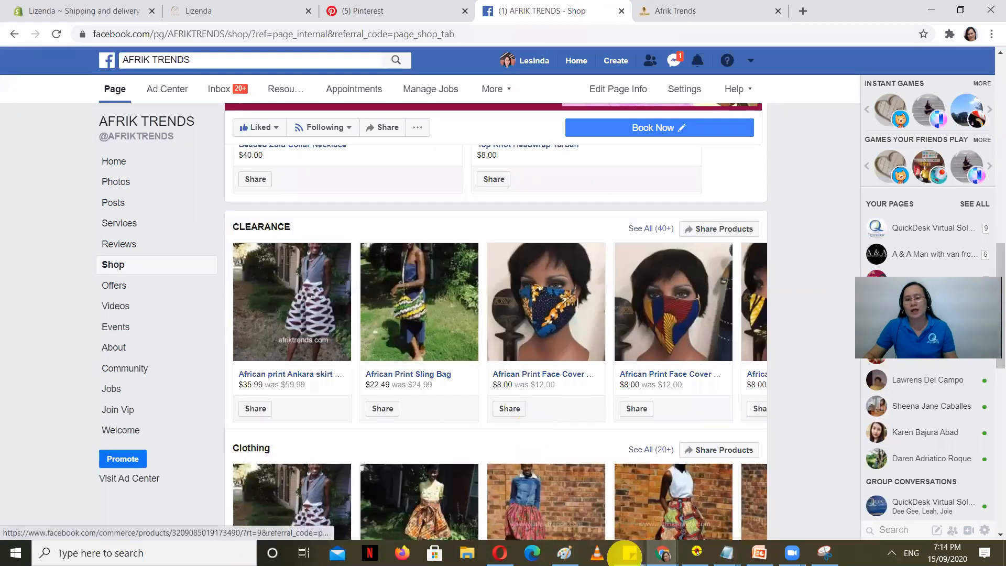
{"action": "left_click", "coordinate": [502, 553]}
{"action": "left_click", "coordinate": [123, 6]}
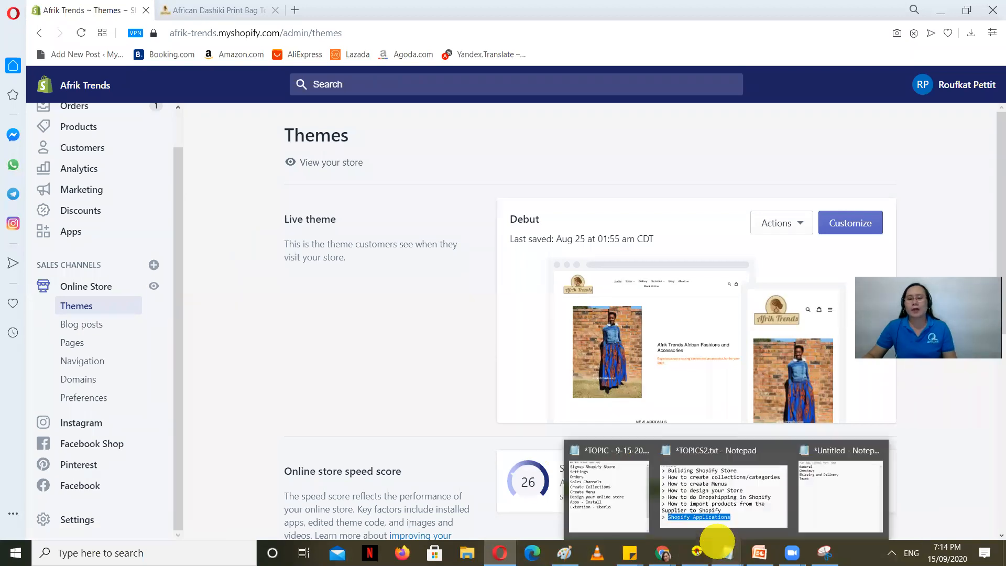
{"action": "mouse_move", "coordinate": [665, 553]}
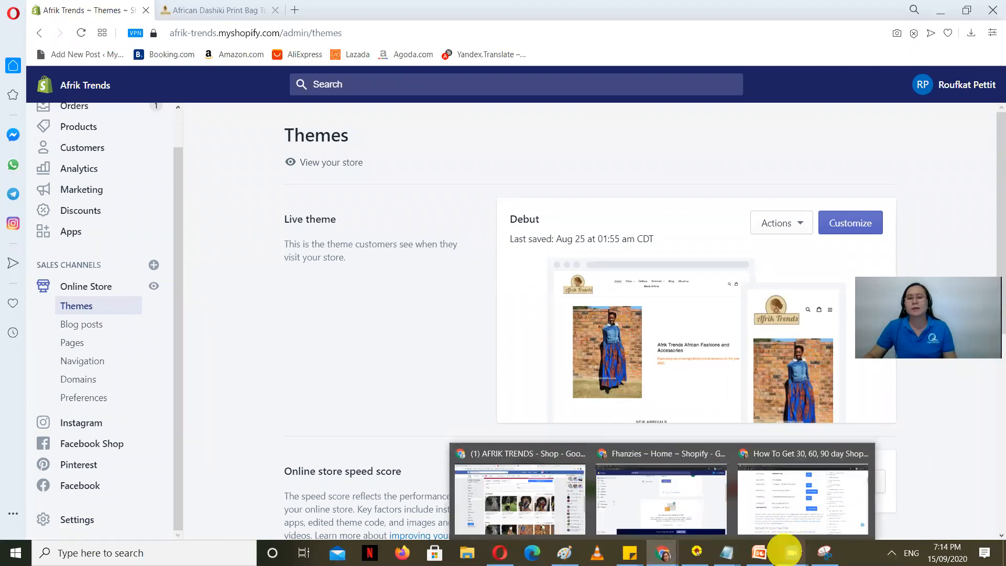
Step: Bring up SHOPIFY.pptx on its Social Media and Email Marketing Features slide
{"action": "left_click", "coordinate": [759, 552]}
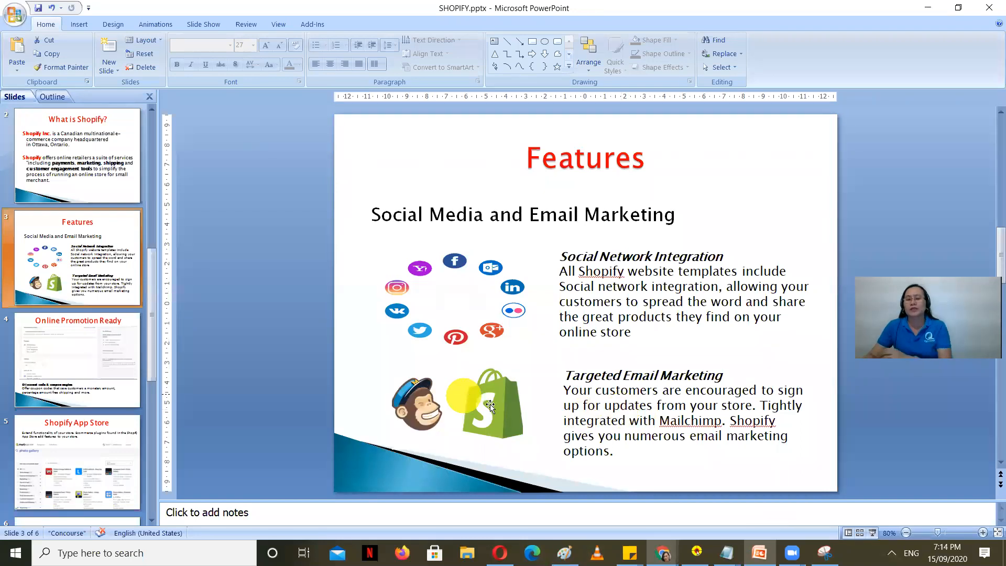
Step: Bring back the Afrik Trends store tab and reload afriktrends.com
{"action": "mouse_move", "coordinate": [665, 554]}
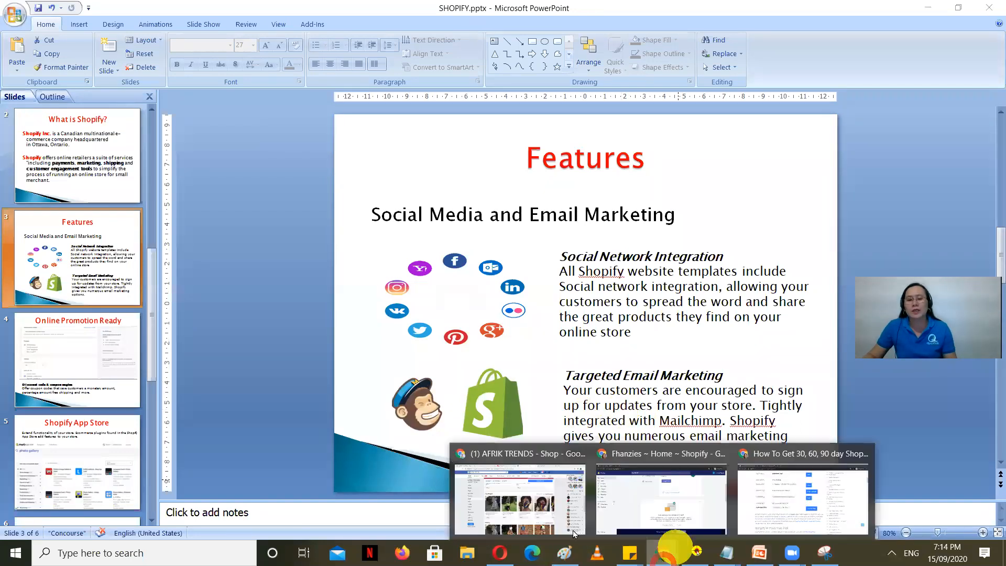
{"action": "left_click", "coordinate": [557, 512]}
{"action": "left_click", "coordinate": [684, 10]}
{"action": "left_click", "coordinate": [585, 32]}
{"action": "key", "text": "Return"}
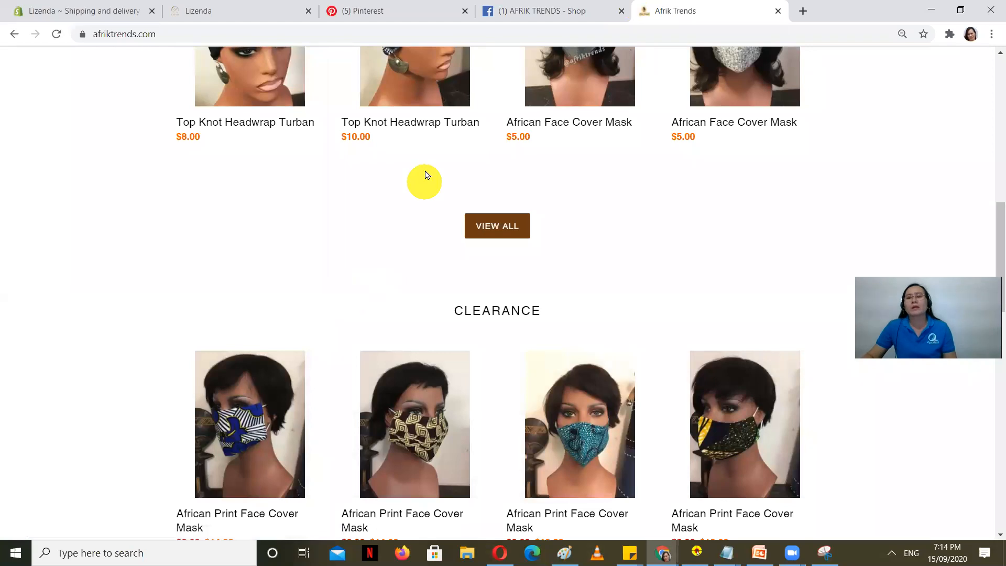
{"action": "scroll", "coordinate": [422, 209], "scroll_direction": "down", "scroll_amount": 2}
Step: Look over the storefront's New Arrivals, then return to the presentation's Features slide
{"action": "scroll", "coordinate": [409, 205], "scroll_direction": "up", "scroll_amount": 15}
{"action": "scroll", "coordinate": [401, 198], "scroll_direction": "down", "scroll_amount": 9}
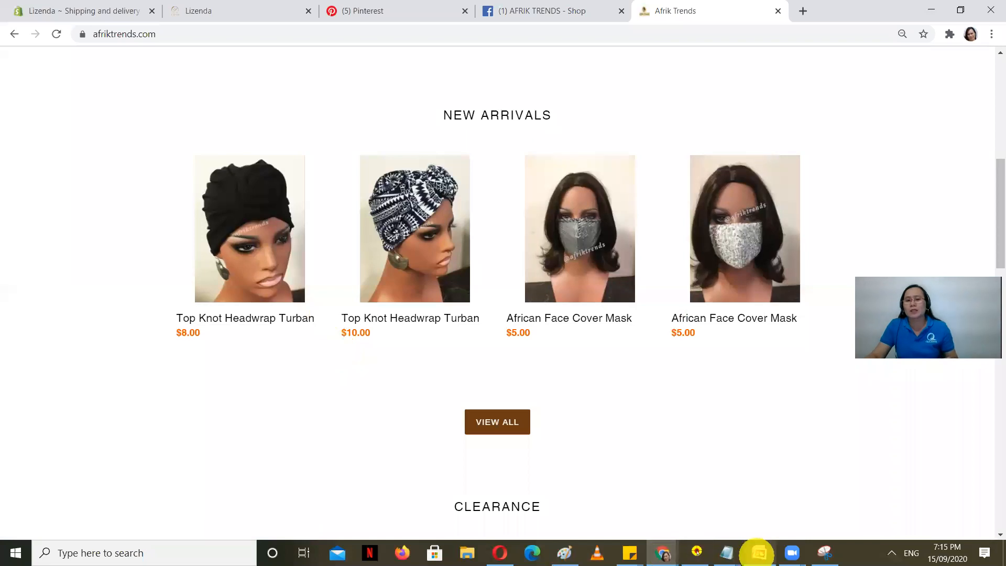
{"action": "left_click", "coordinate": [763, 553]}
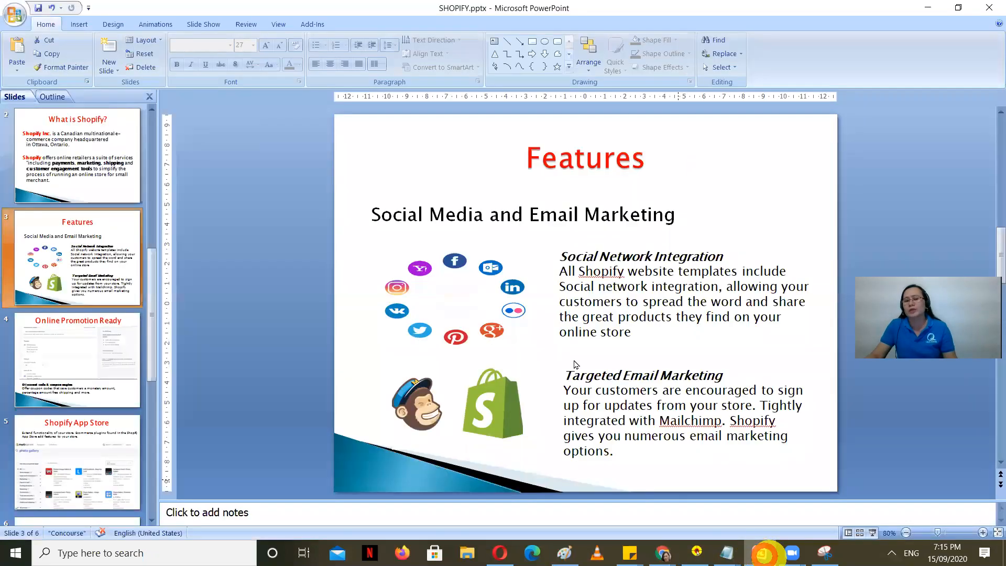
Step: Show slide 4, Online Promotion Ready, then return to the Shopify Themes admin page
{"action": "left_click", "coordinate": [100, 351]}
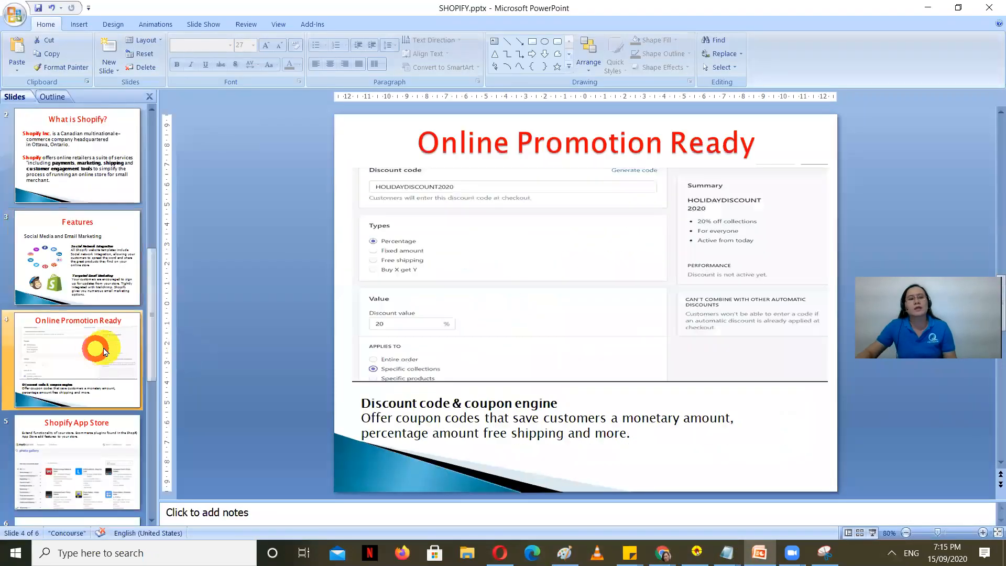
{"action": "scroll", "coordinate": [112, 355], "scroll_direction": "down", "scroll_amount": 2}
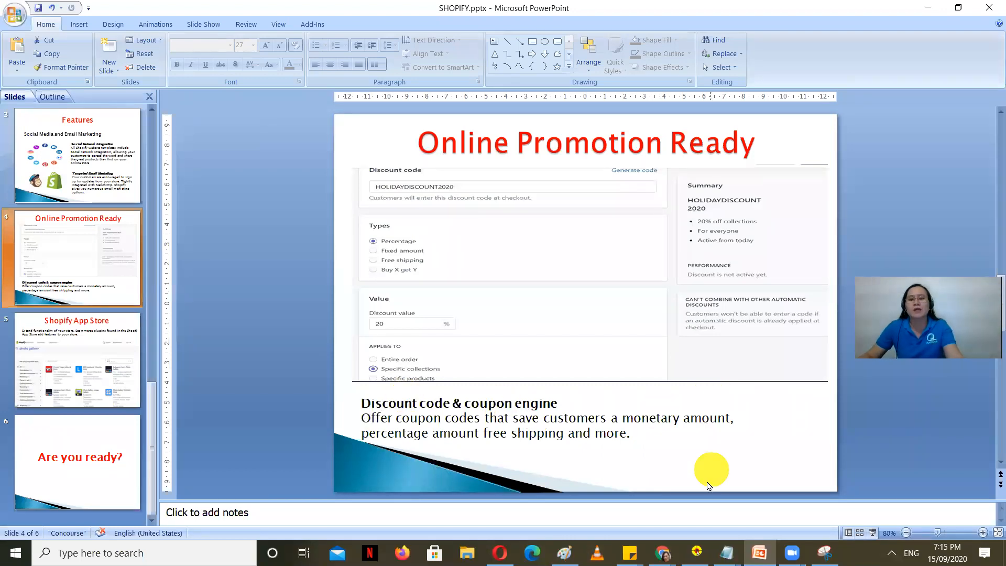
{"action": "left_click", "coordinate": [500, 553]}
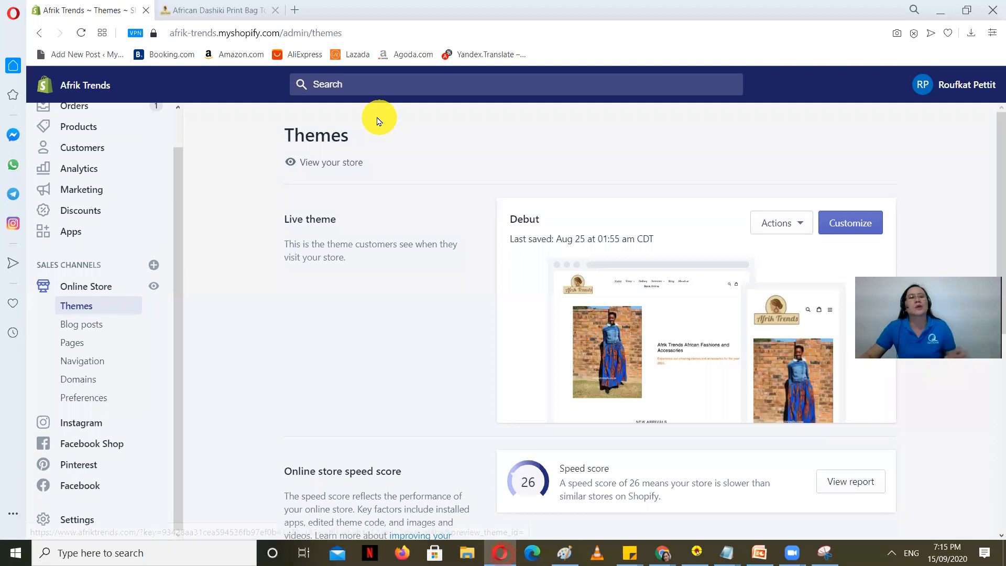
Step: From the Discounts page, start a new discount of type Discount code
{"action": "scroll", "coordinate": [92, 362], "scroll_direction": "up", "scroll_amount": 1}
{"action": "left_click", "coordinate": [84, 250]}
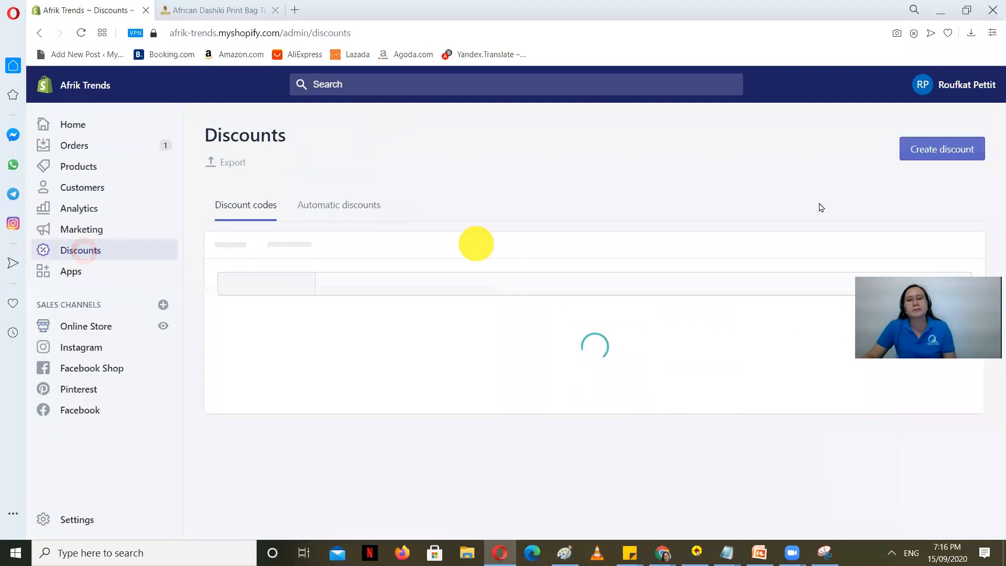
{"action": "left_click", "coordinate": [944, 149]}
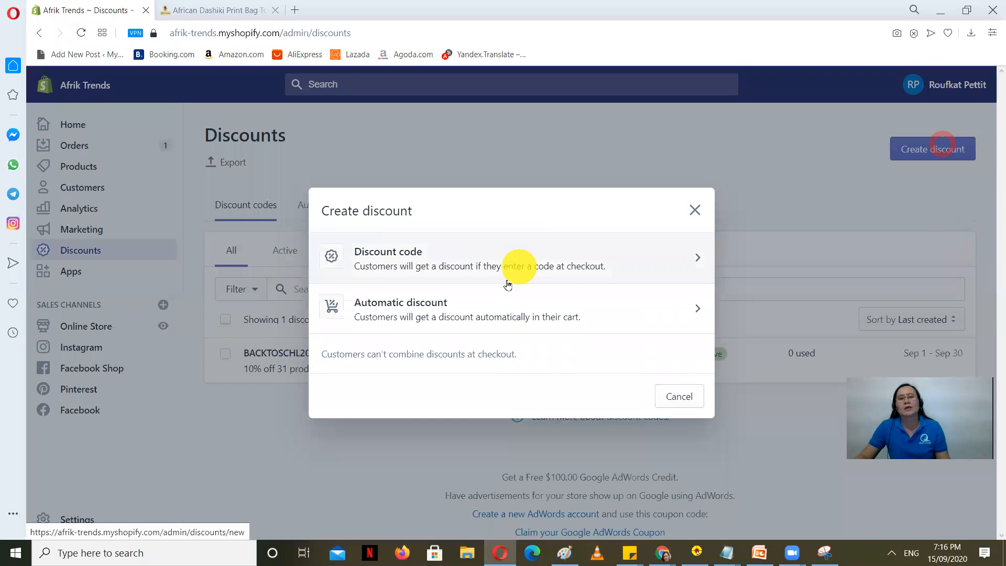
{"action": "left_click", "coordinate": [450, 266]}
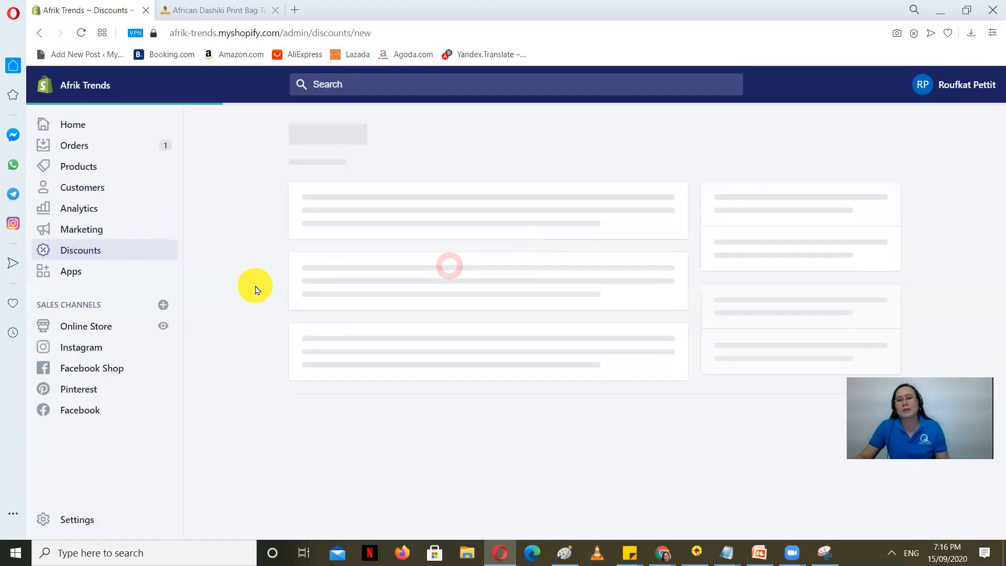
Step: Enter the code HOLIDAYSALE2020 and a 20 percentage discount value
{"action": "key", "text": "Caps_Lock"}
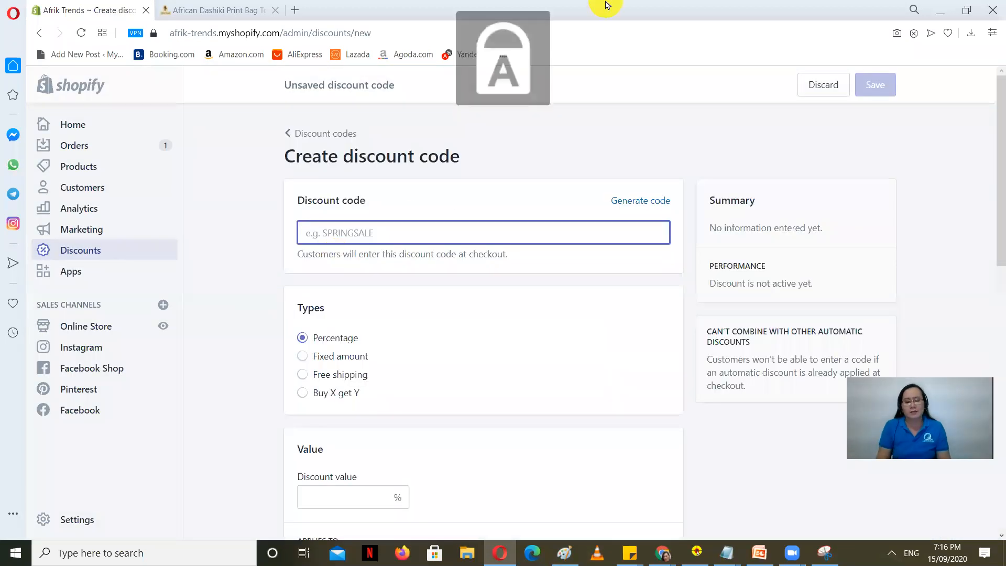
{"action": "type", "text": "HOLO"}
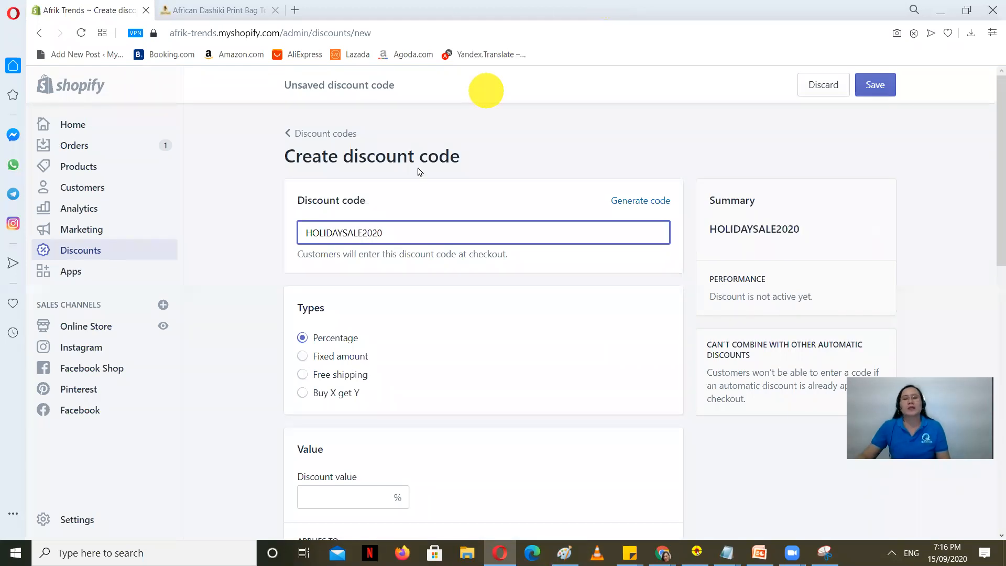
{"action": "scroll", "coordinate": [317, 256], "scroll_direction": "down", "scroll_amount": 1}
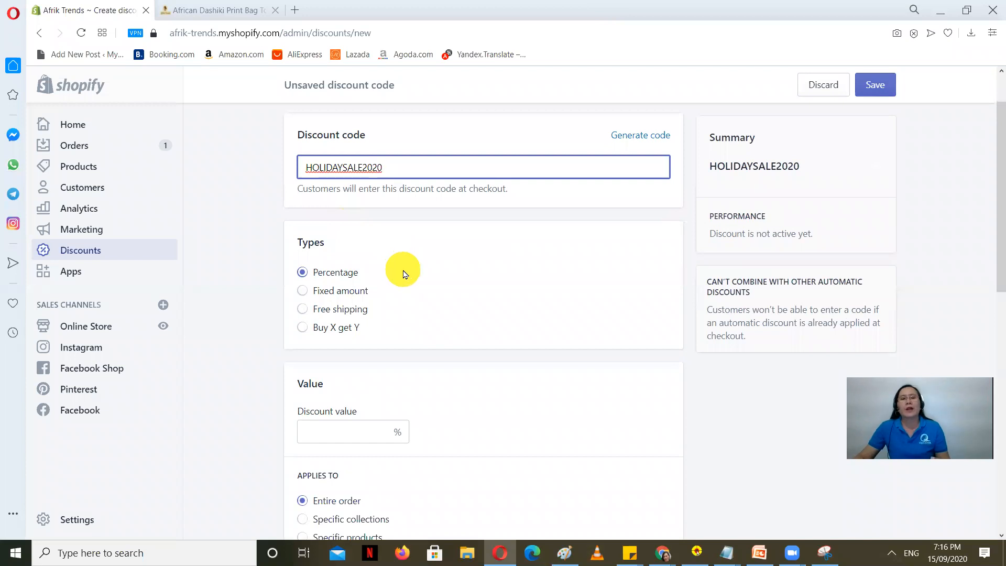
{"action": "left_click", "coordinate": [353, 431]}
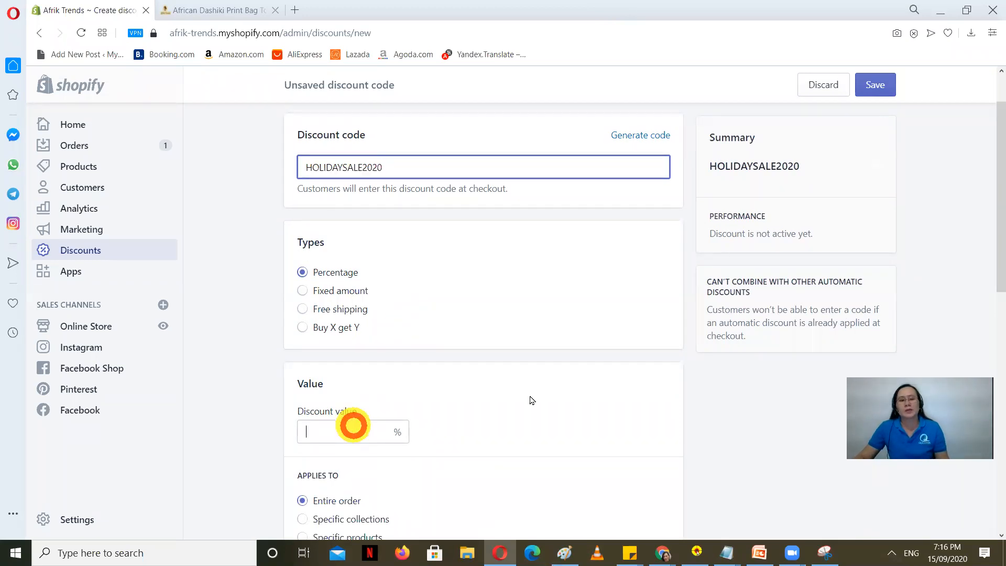
{"action": "type", "text": "20"}
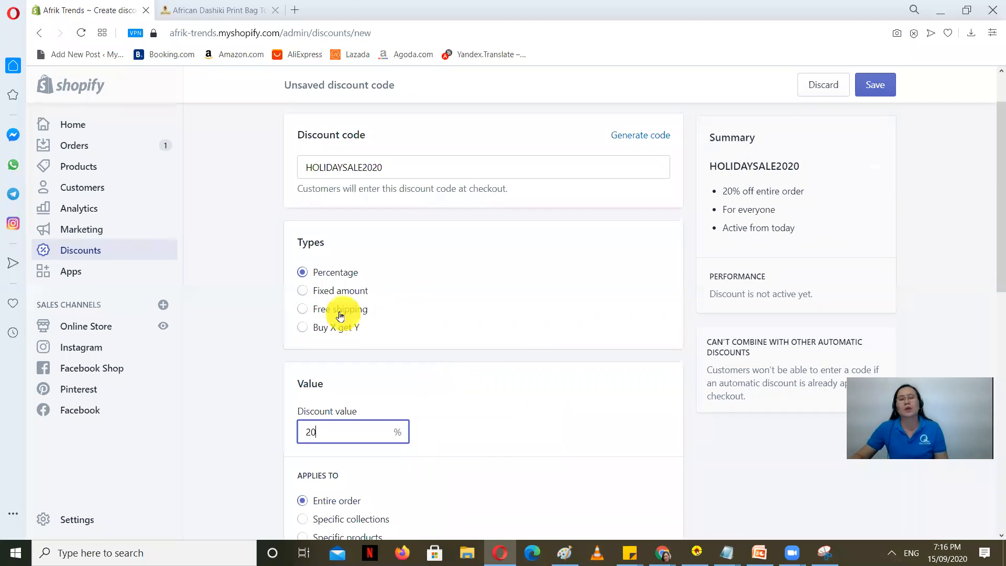
Step: Try a $10 fixed amount and free shipping, then settle on 20% off the entire order
{"action": "left_click", "coordinate": [311, 292]}
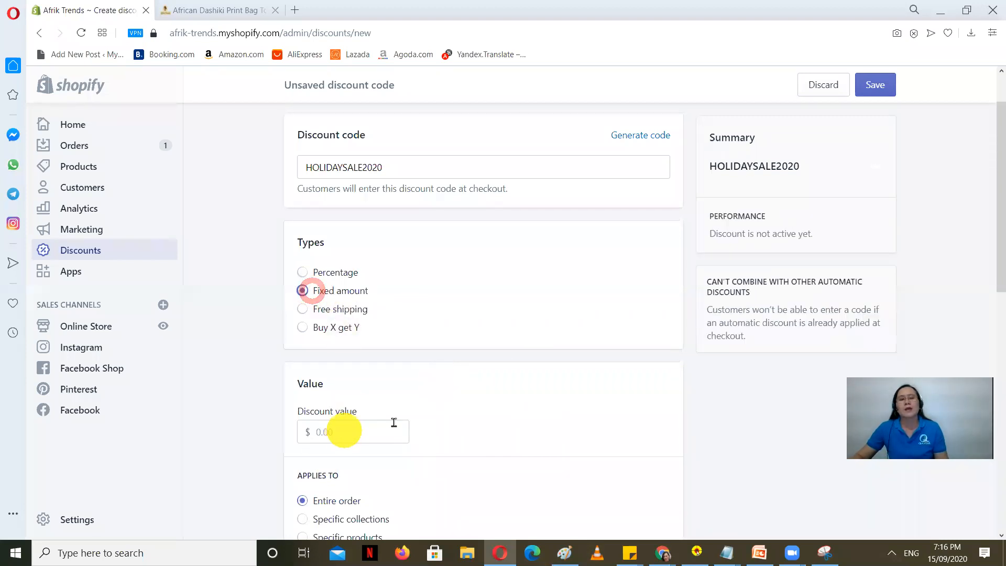
{"action": "left_click", "coordinate": [347, 430]}
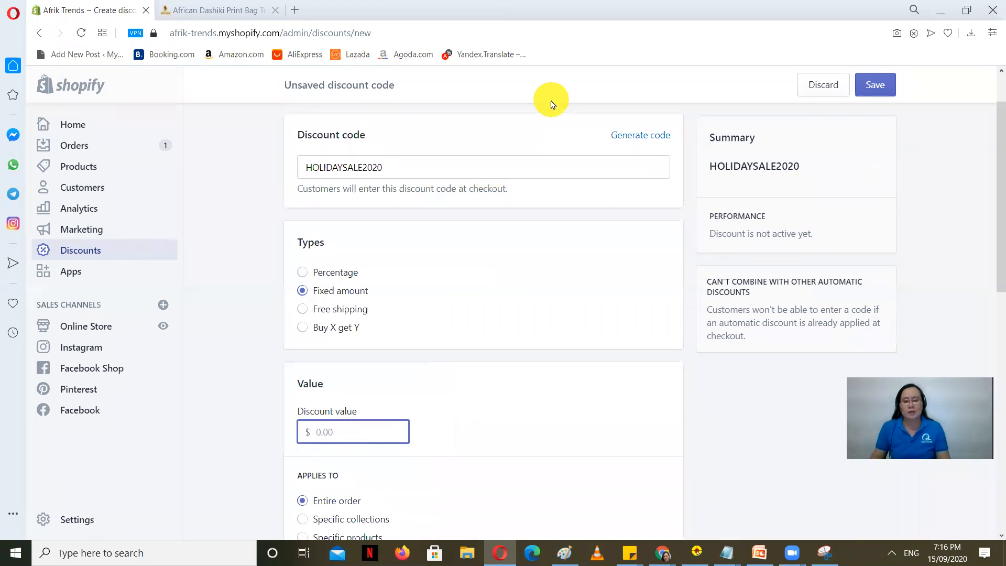
{"action": "type", "text": "10"}
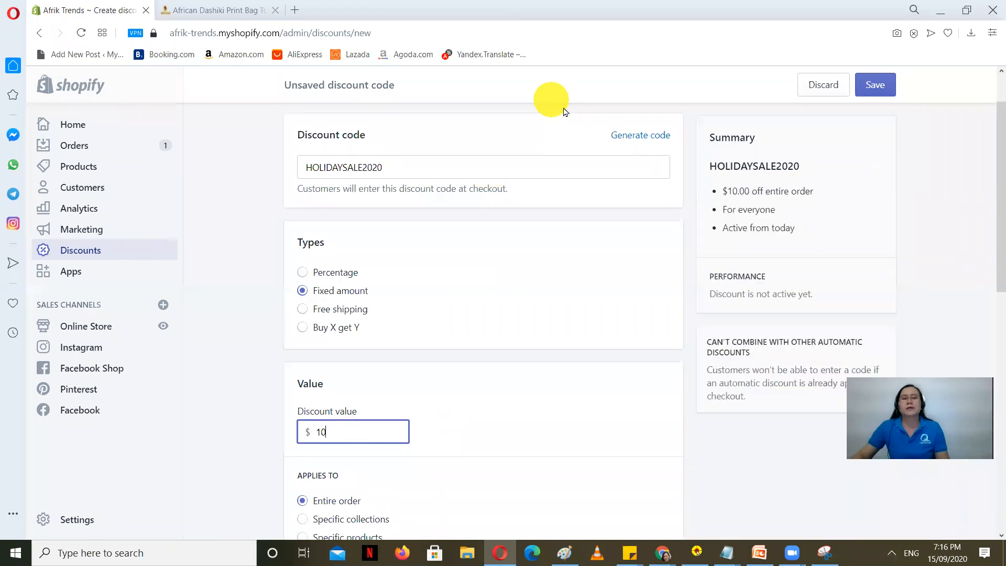
{"action": "left_click", "coordinate": [303, 309]}
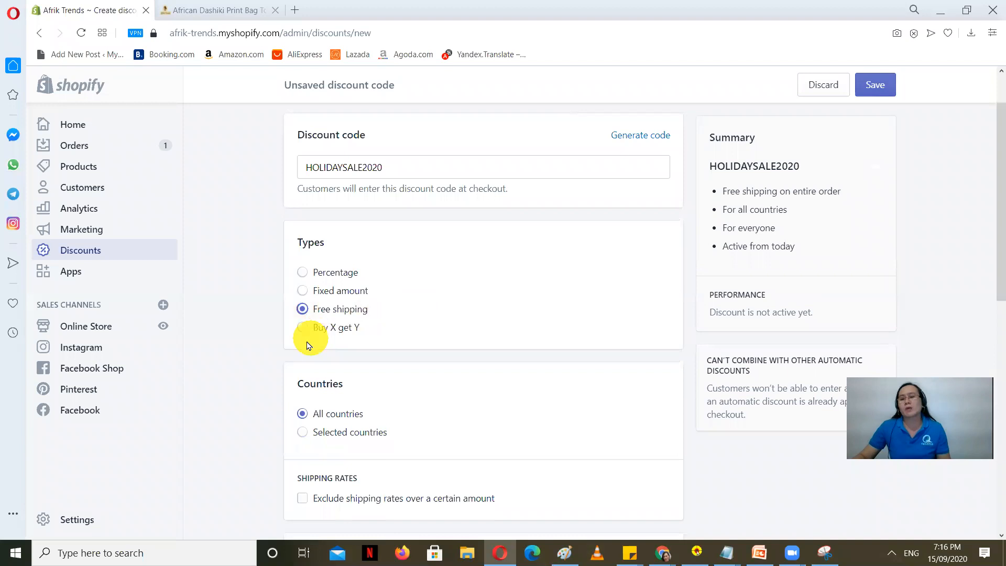
{"action": "left_click", "coordinate": [303, 272]}
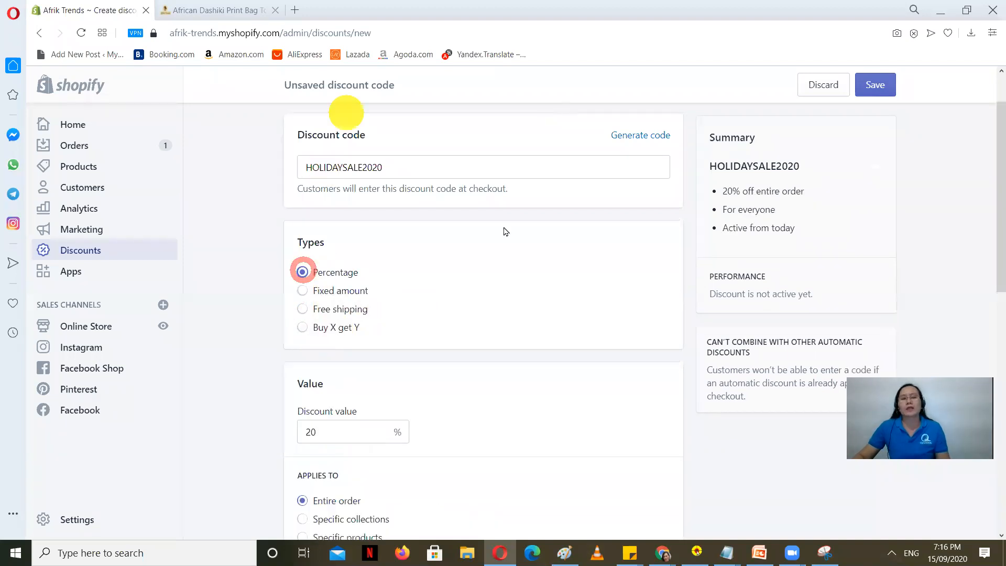
{"action": "scroll", "coordinate": [405, 337], "scroll_direction": "down", "scroll_amount": 5}
{"action": "scroll", "coordinate": [355, 382], "scroll_direction": "up", "scroll_amount": 6}
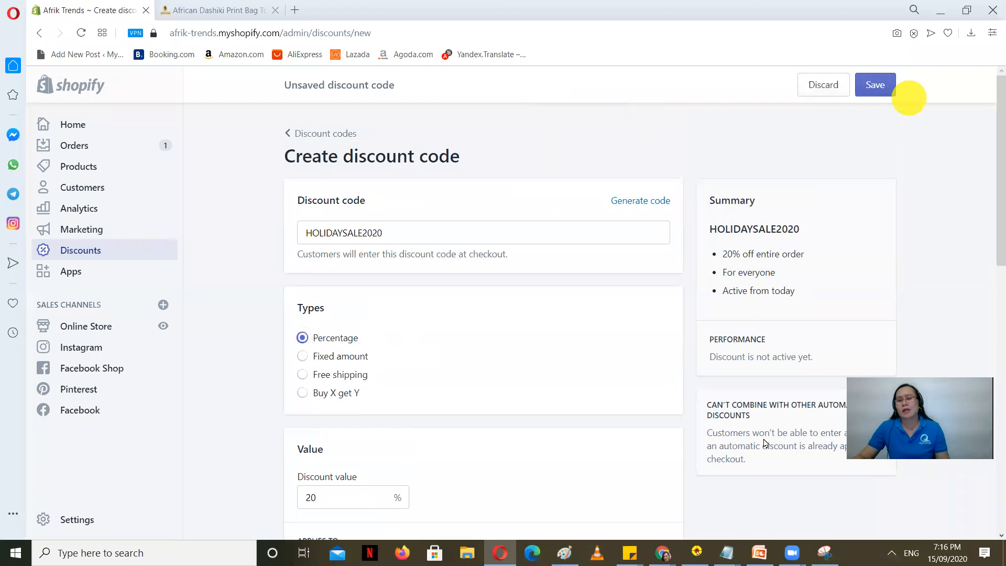
{"action": "left_click", "coordinate": [758, 552]}
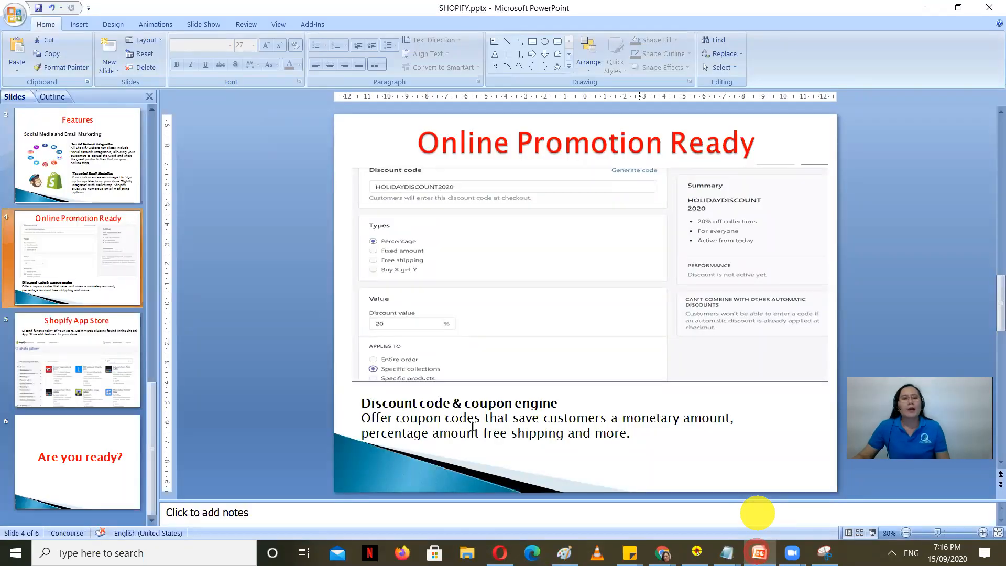
Step: Show slide 5, Shopify App Store, then return to the HOLIDAYSALE2020 discount form
{"action": "left_click", "coordinate": [101, 370]}
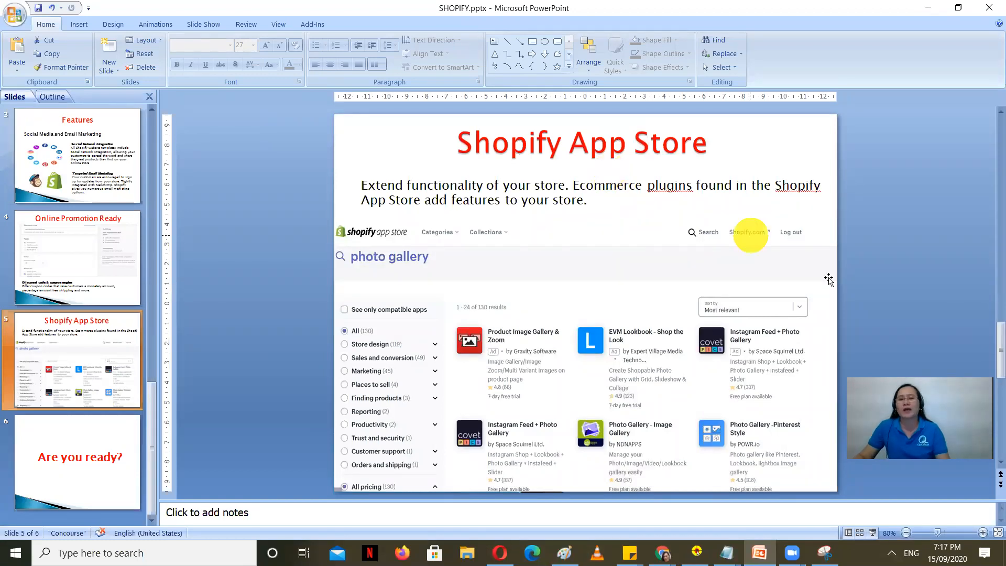
{"action": "left_click", "coordinate": [500, 553]}
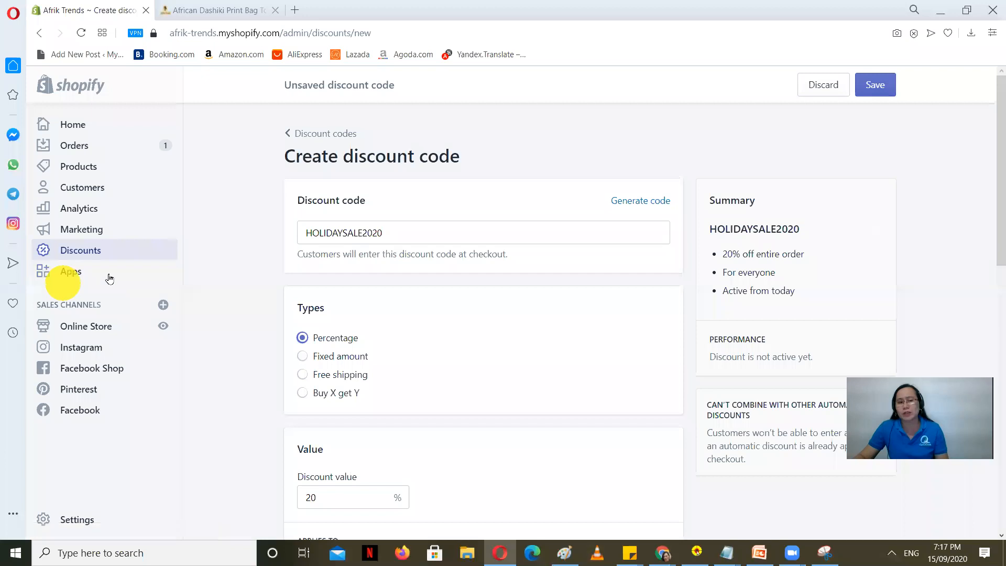
Step: Discard the unsaved discount, go to Apps, and open the Shopify App Store in a new tab
{"action": "left_click", "coordinate": [75, 272]}
{"action": "left_click", "coordinate": [666, 344]}
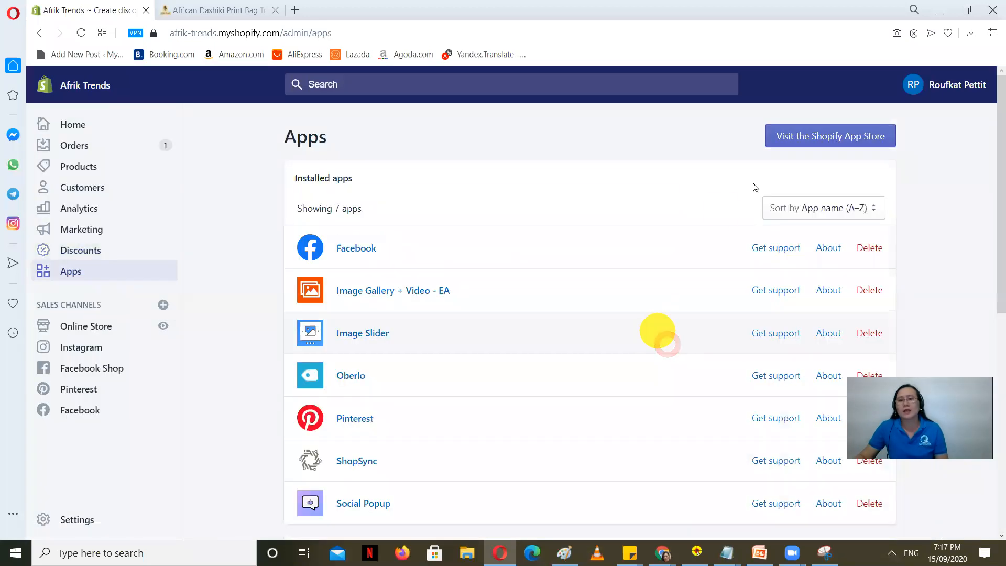
{"action": "left_click", "coordinate": [853, 136]}
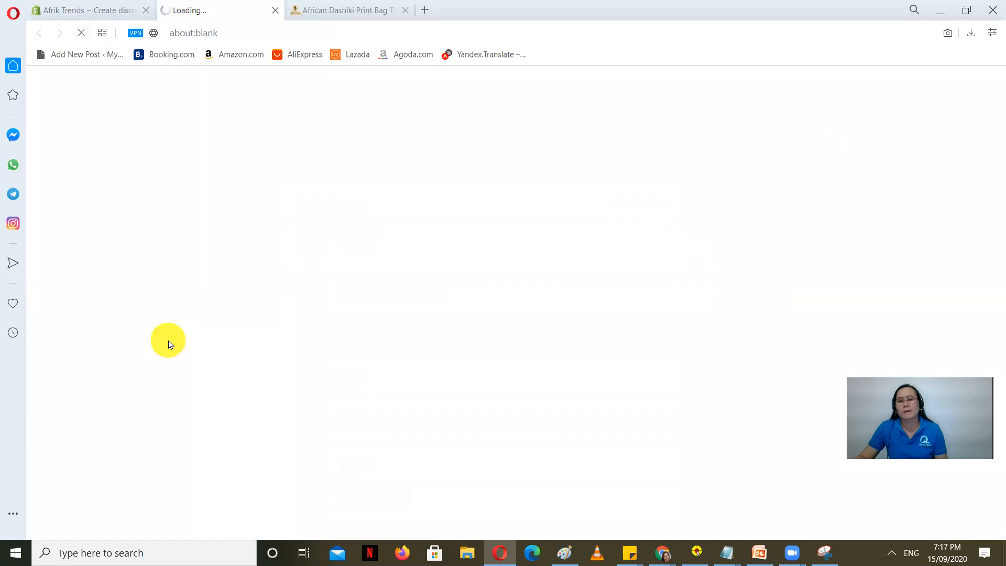
{"action": "left_click", "coordinate": [97, 9]}
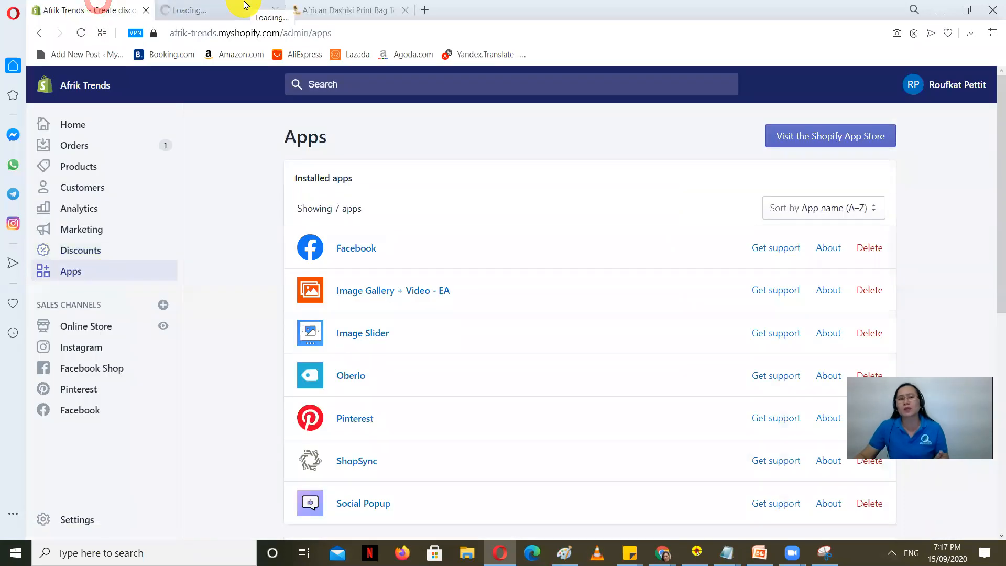
Step: Switch to the loaded App Store tab and search it for 'gallery'
{"action": "left_click", "coordinate": [245, 7]}
{"action": "left_click", "coordinate": [35, 8]}
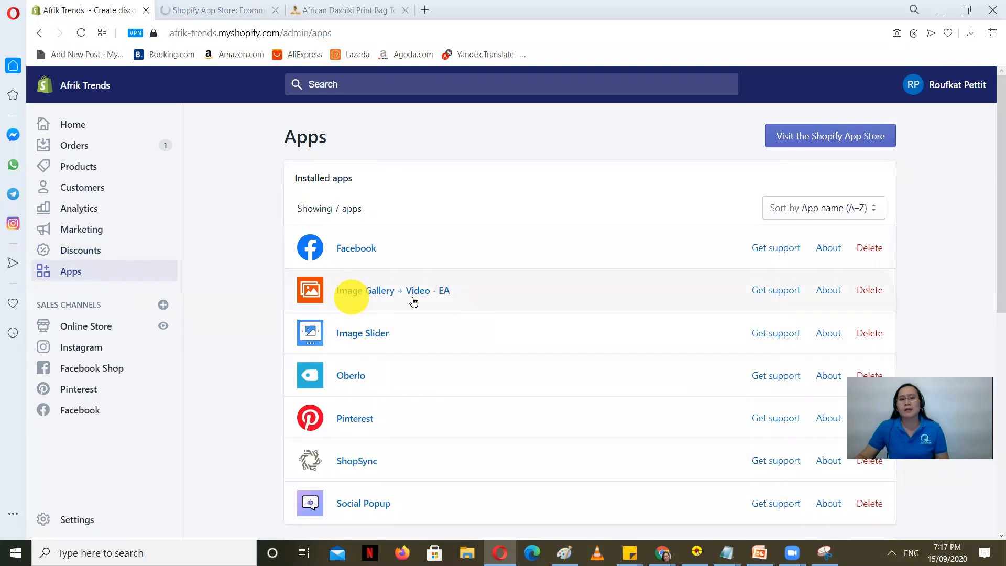
{"action": "left_click", "coordinate": [204, 5]}
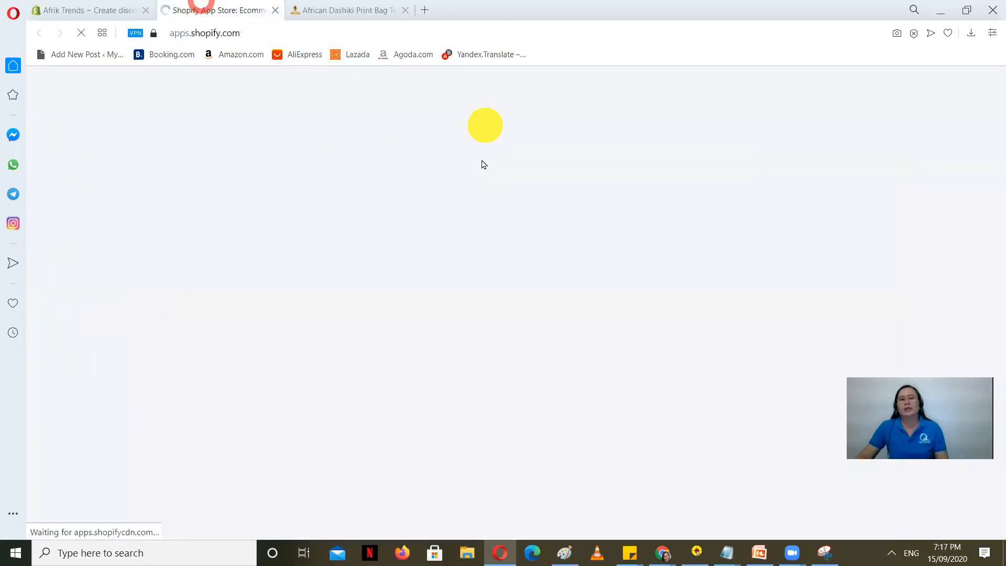
{"action": "left_click", "coordinate": [199, 277]}
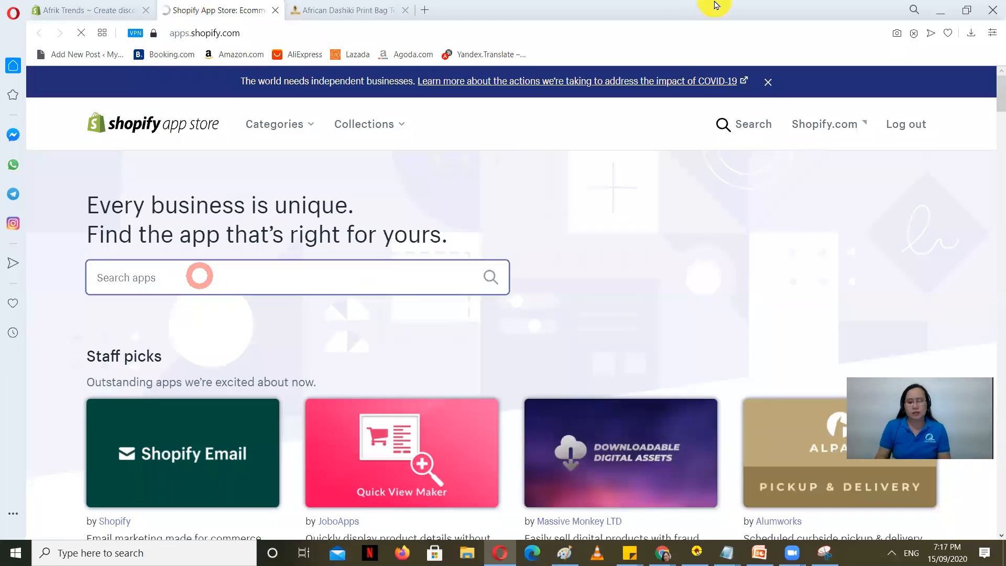
{"action": "type", "text": "GALL"}
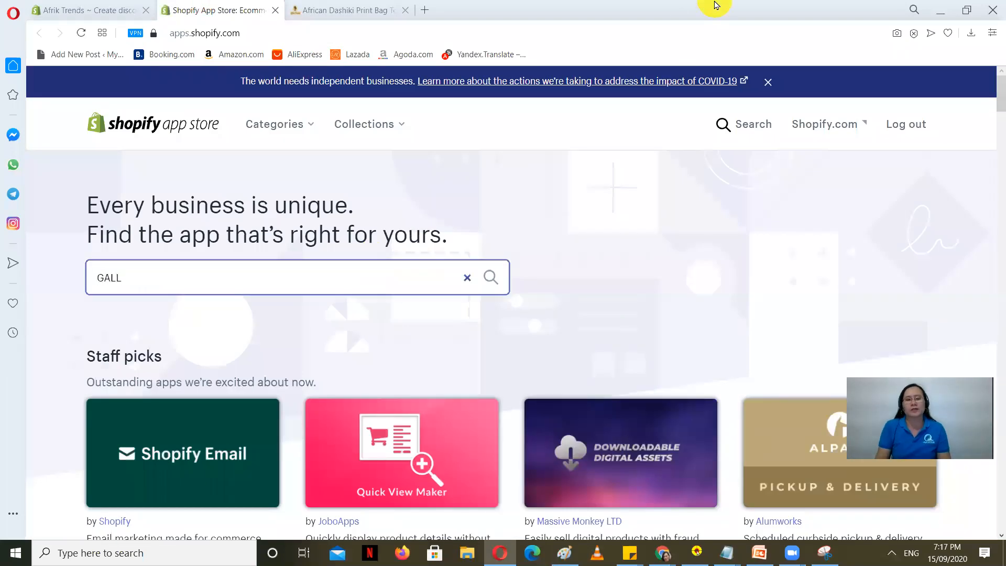
{"action": "type", "text": "ERY"}
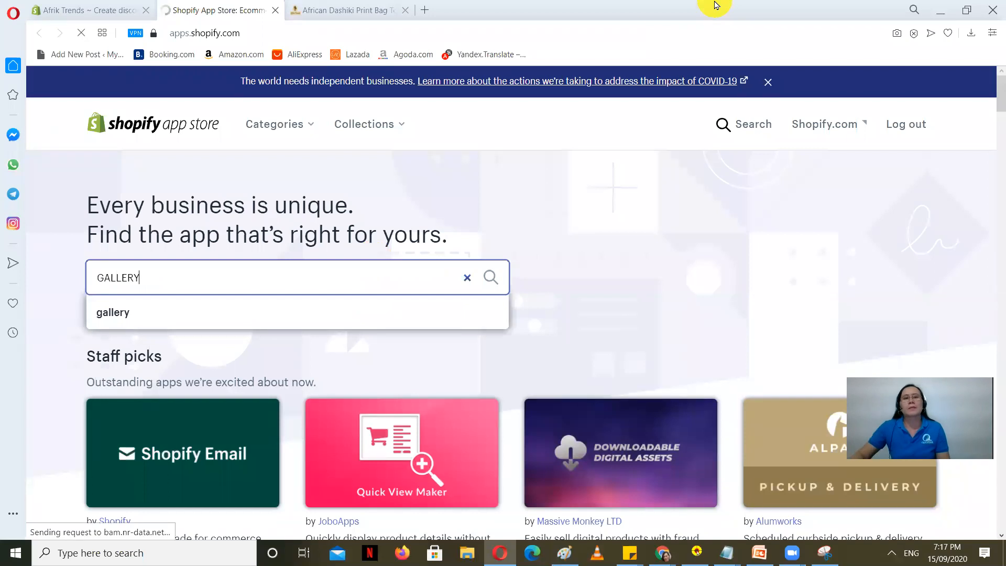
{"action": "left_click", "coordinate": [304, 7]}
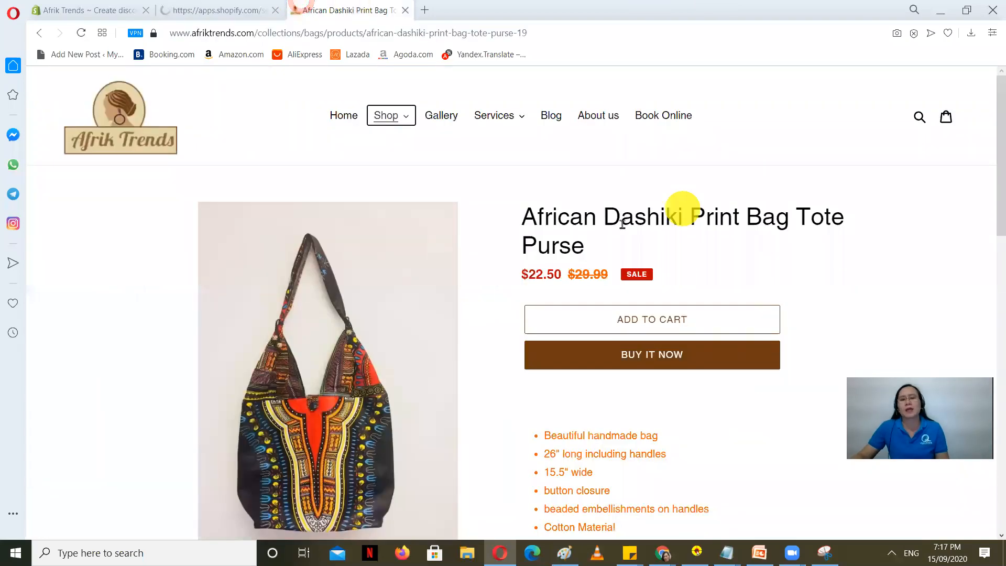
Step: Browse the storefront Gallery page's Braids pictures, then return to the GALLERY search results
{"action": "scroll", "coordinate": [501, 285], "scroll_direction": "down", "scroll_amount": 3}
{"action": "scroll", "coordinate": [516, 301], "scroll_direction": "up", "scroll_amount": 3}
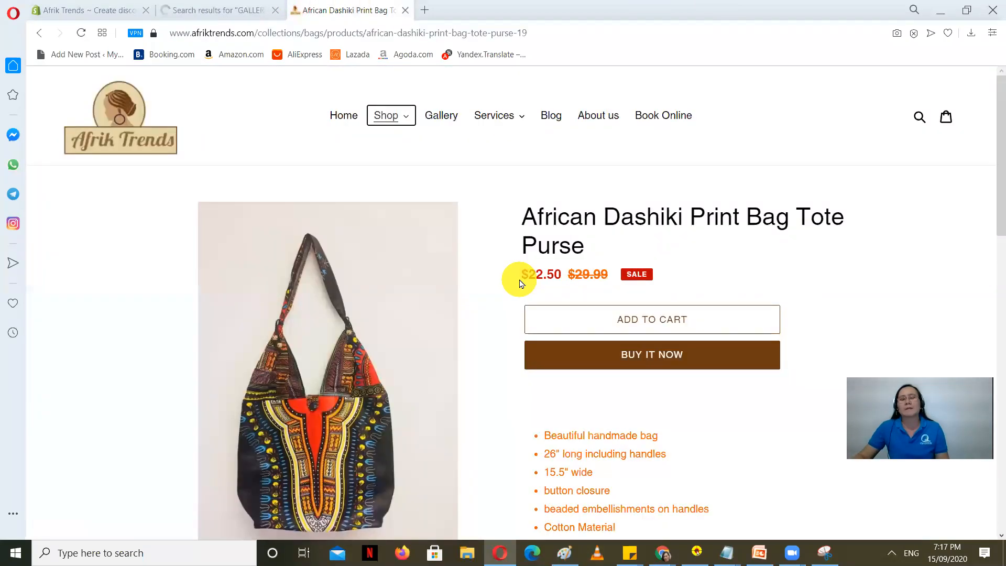
{"action": "left_click", "coordinate": [442, 116]}
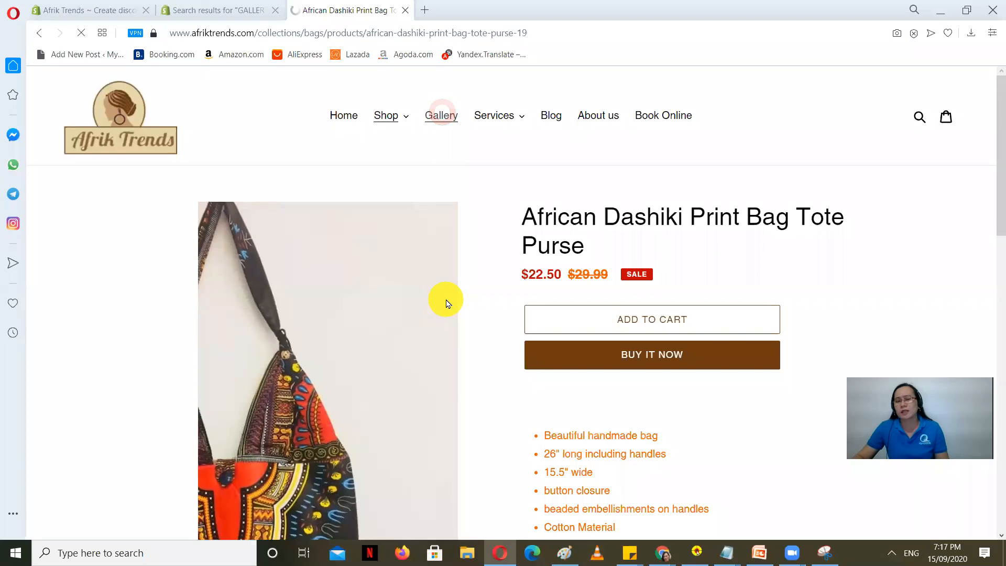
{"action": "scroll", "coordinate": [407, 303], "scroll_direction": "down", "scroll_amount": 1}
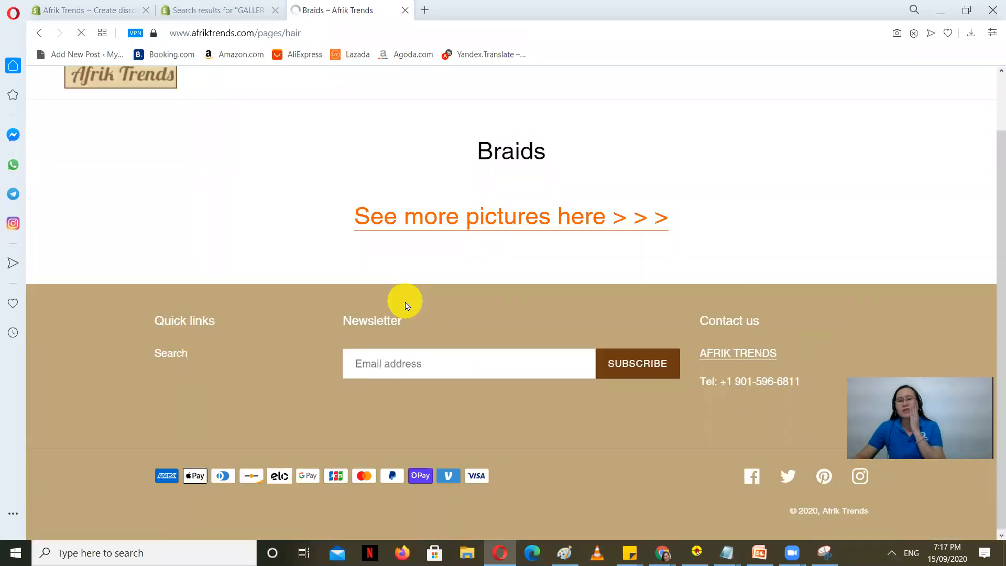
{"action": "scroll", "coordinate": [270, 304], "scroll_direction": "down", "scroll_amount": 5}
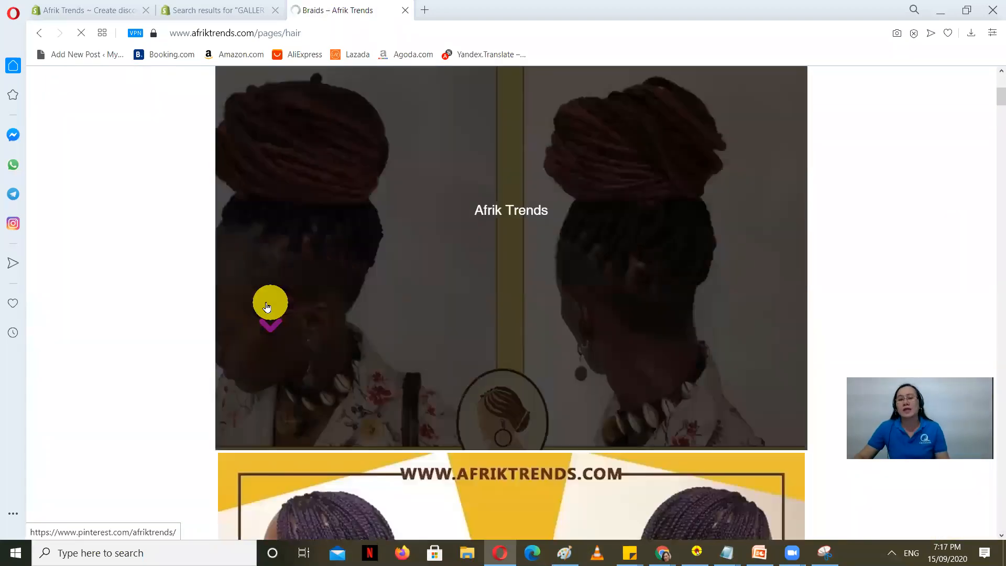
{"action": "scroll", "coordinate": [267, 307], "scroll_direction": "down", "scroll_amount": 5}
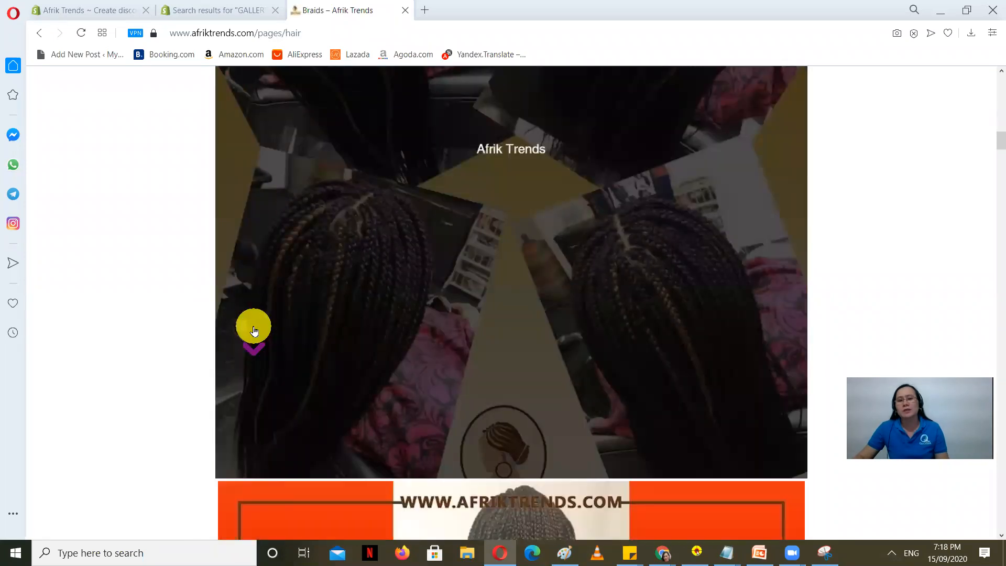
{"action": "scroll", "coordinate": [255, 332], "scroll_direction": "down", "scroll_amount": 5}
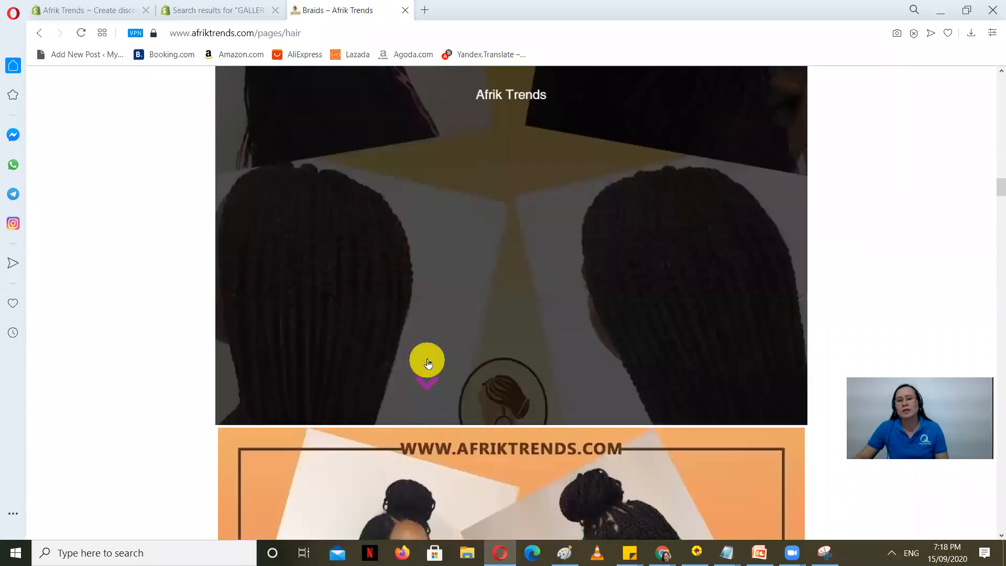
{"action": "scroll", "coordinate": [428, 364], "scroll_direction": "up", "scroll_amount": 10}
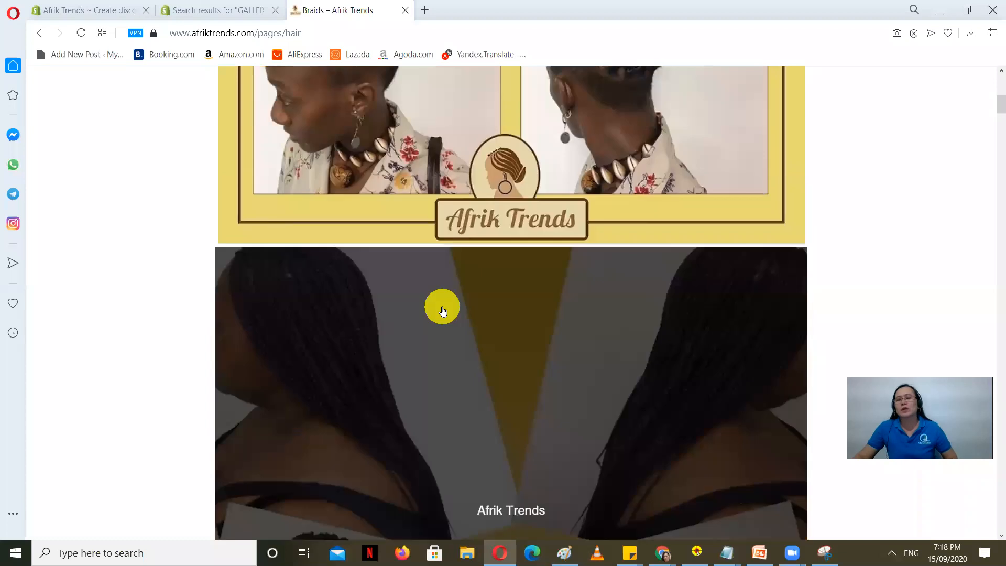
{"action": "scroll", "coordinate": [414, 291], "scroll_direction": "up", "scroll_amount": 8}
{"action": "scroll", "coordinate": [415, 315], "scroll_direction": "down", "scroll_amount": 2}
{"action": "scroll", "coordinate": [445, 344], "scroll_direction": "down", "scroll_amount": 3}
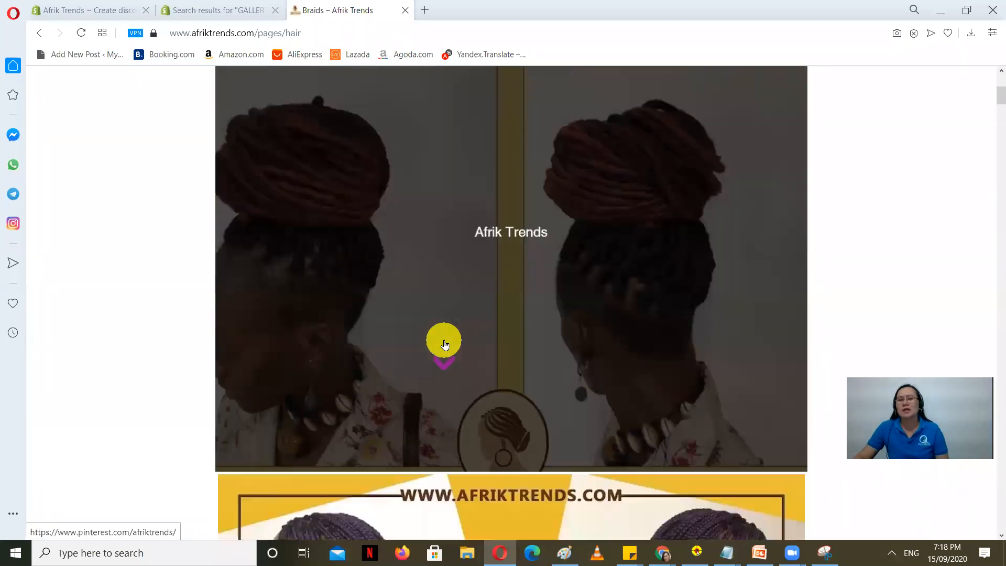
{"action": "scroll", "coordinate": [445, 345], "scroll_direction": "down", "scroll_amount": 1}
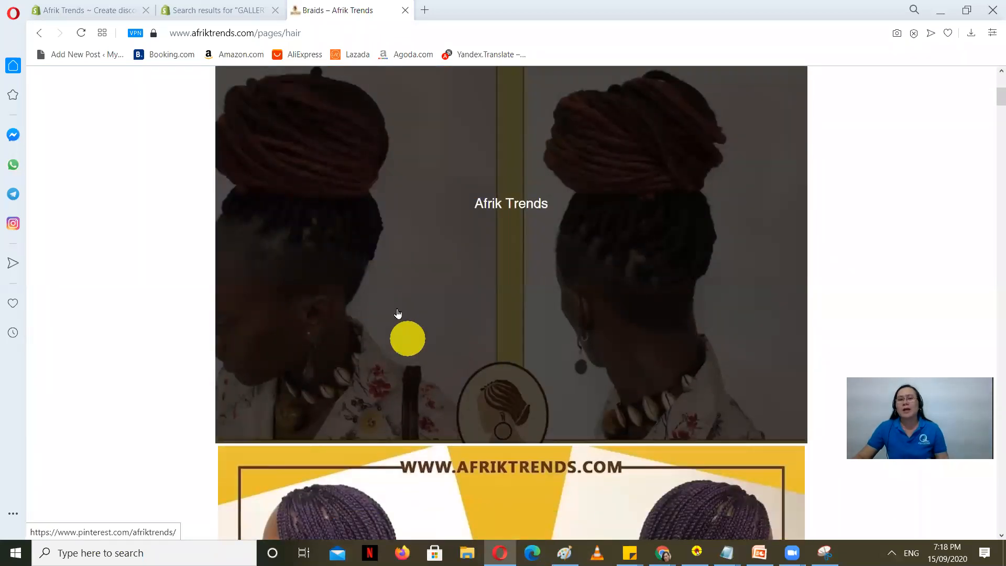
{"action": "scroll", "coordinate": [124, 382], "scroll_direction": "down", "scroll_amount": 7}
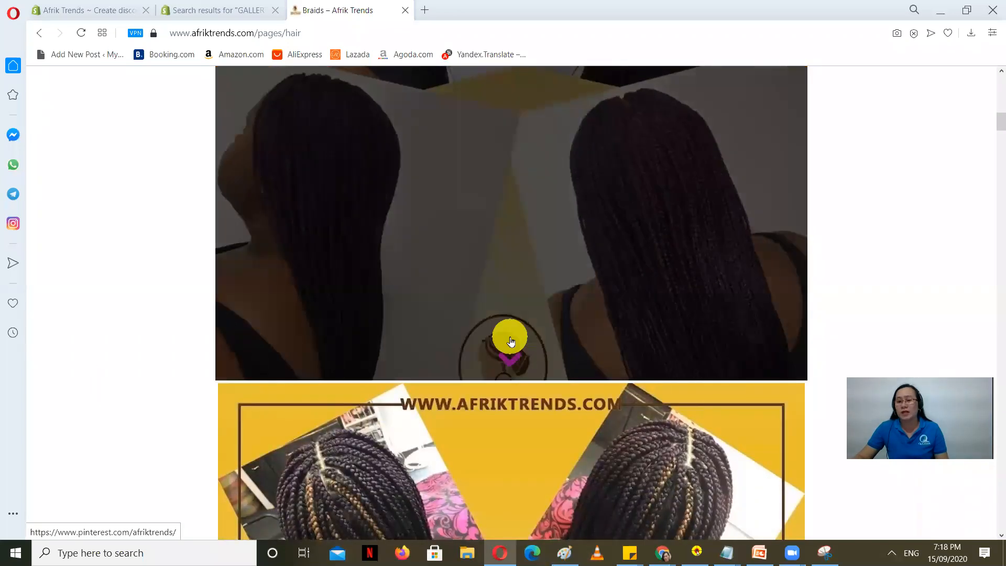
{"action": "scroll", "coordinate": [498, 314], "scroll_direction": "down", "scroll_amount": 10}
{"action": "scroll", "coordinate": [181, 335], "scroll_direction": "down", "scroll_amount": 7}
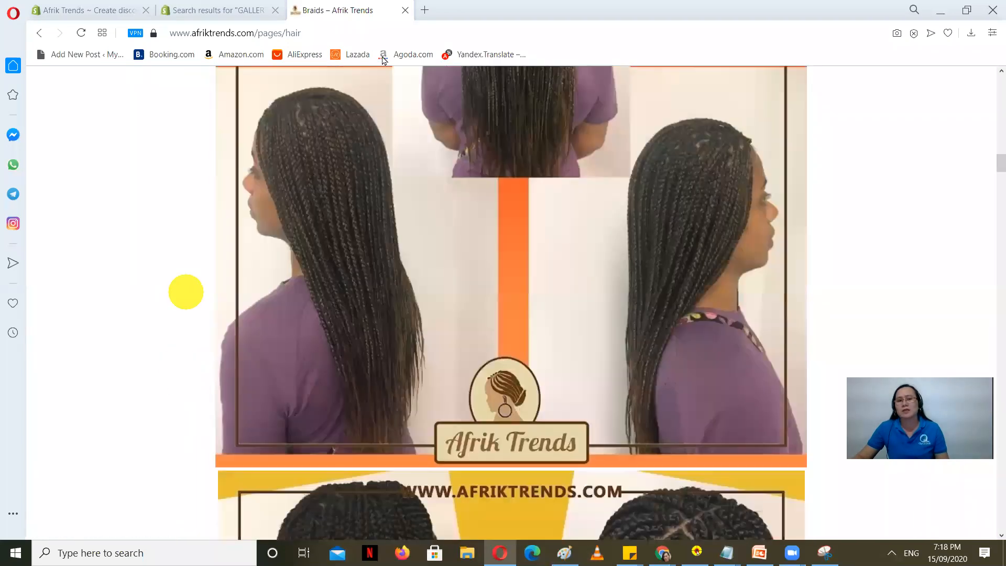
{"action": "left_click", "coordinate": [209, 5]}
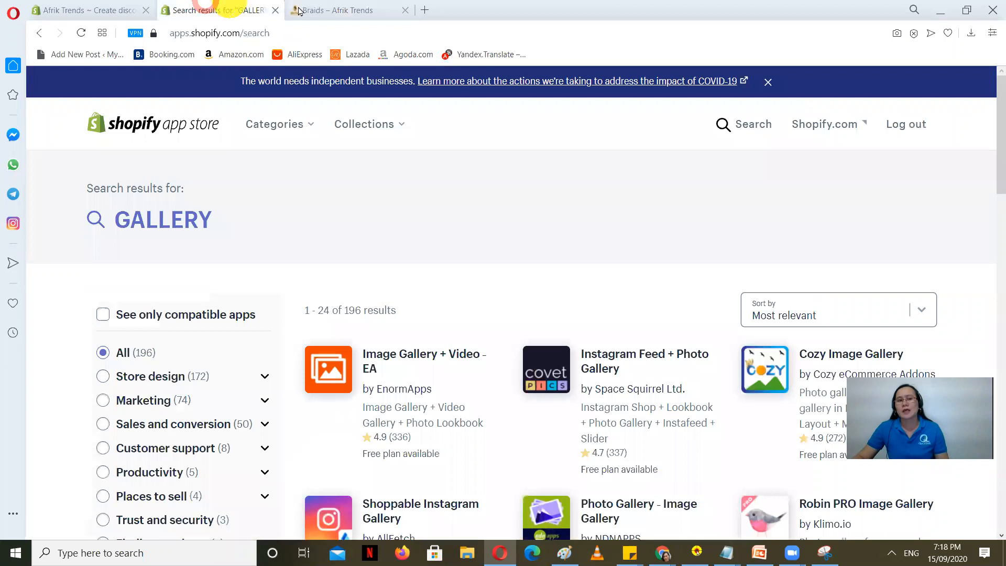
Step: Flip among the open tabs and settle on the GALLERY search results
{"action": "scroll", "coordinate": [493, 225], "scroll_direction": "down", "scroll_amount": 3}
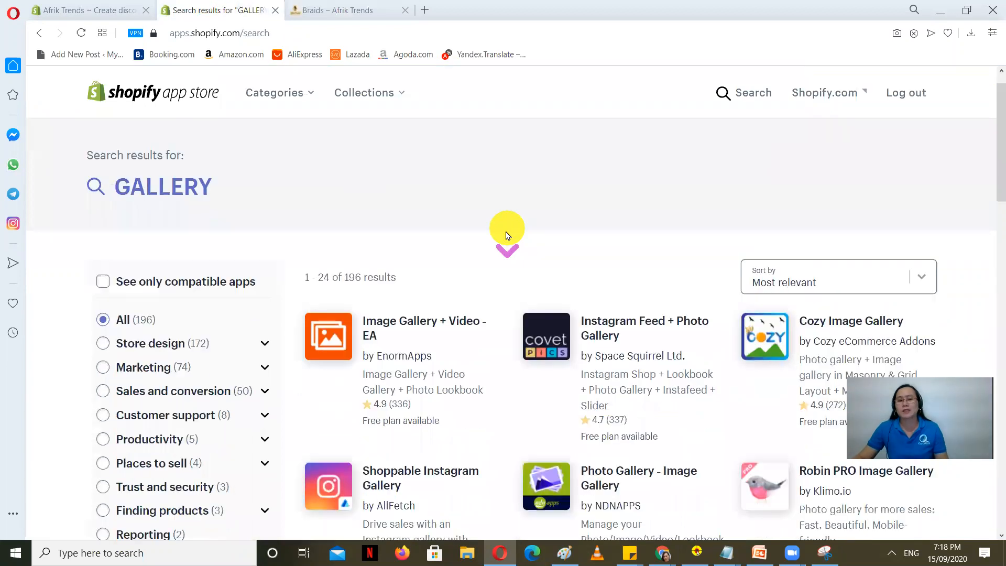
{"action": "left_click", "coordinate": [57, 5]}
{"action": "left_click", "coordinate": [232, 5]}
{"action": "left_click", "coordinate": [107, 5]}
{"action": "left_click", "coordinate": [238, 5]}
{"action": "left_click", "coordinate": [366, 7]}
{"action": "left_click", "coordinate": [229, 6]}
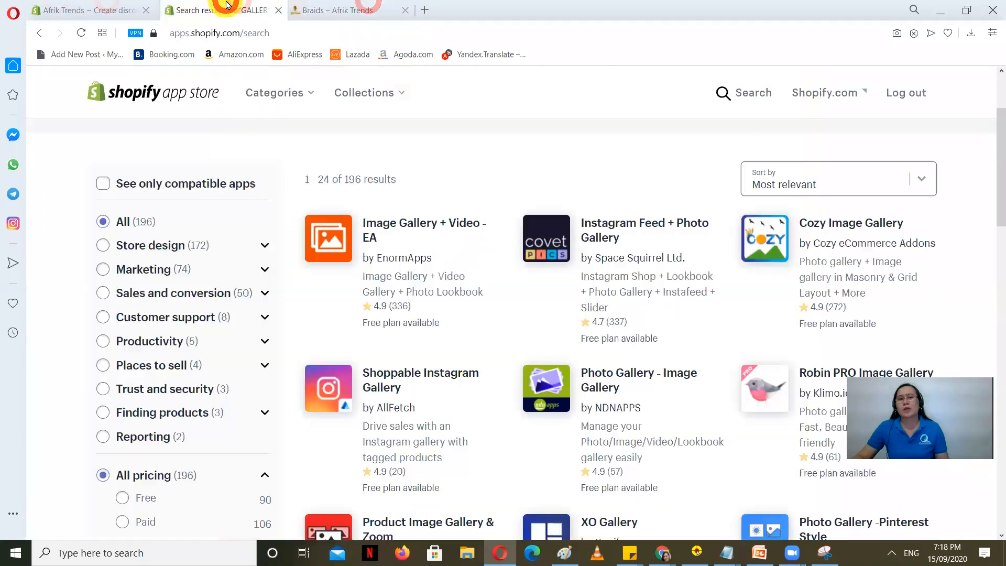
{"action": "left_click", "coordinate": [83, 6]}
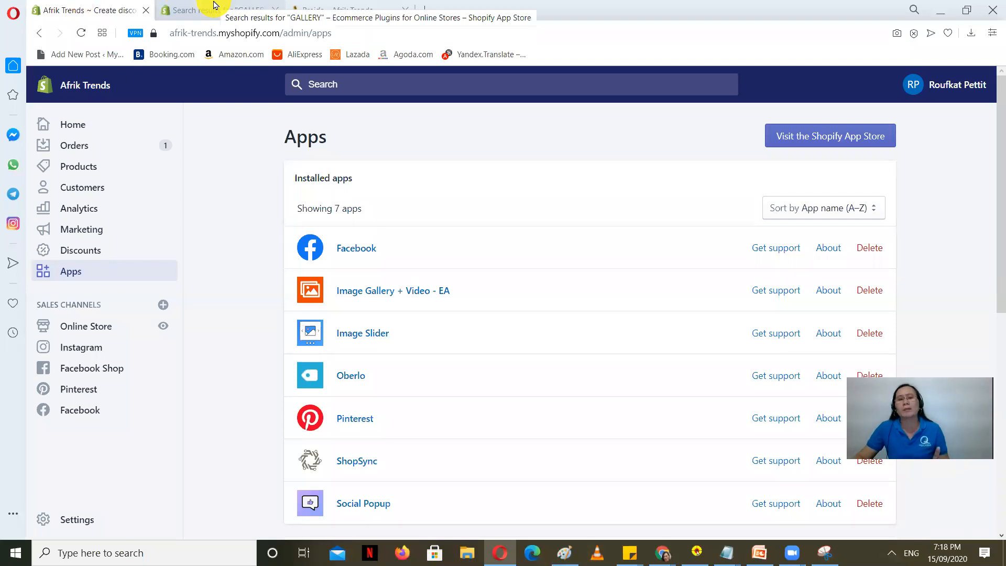
{"action": "left_click", "coordinate": [214, 7]}
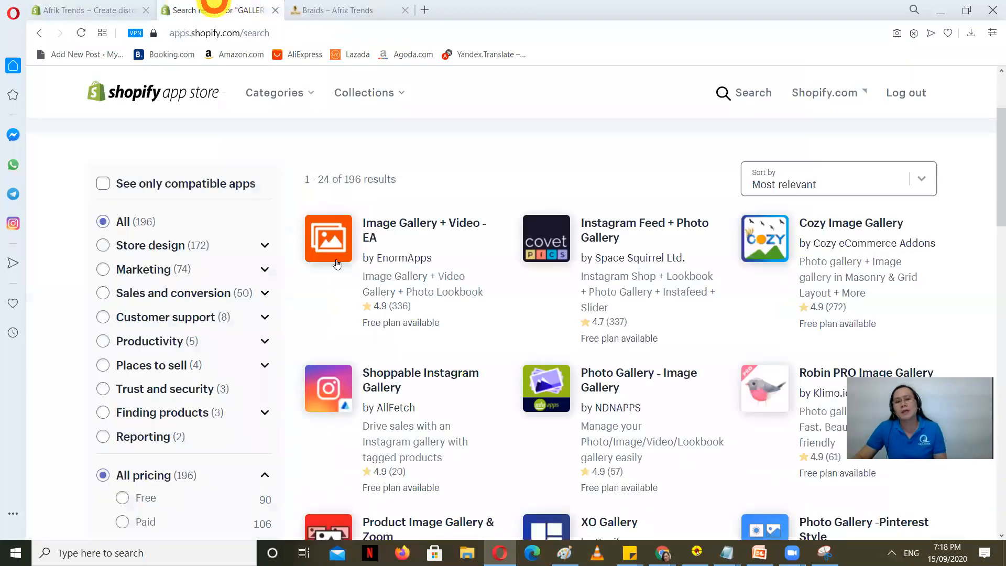
{"action": "scroll", "coordinate": [292, 309], "scroll_direction": "up", "scroll_amount": 3}
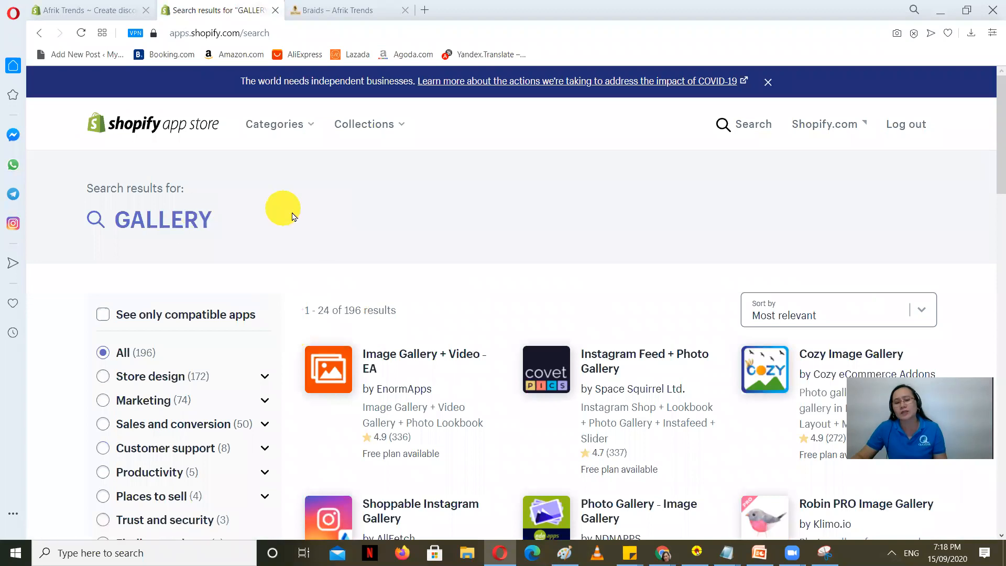
{"action": "scroll", "coordinate": [331, 272], "scroll_direction": "down", "scroll_amount": 1}
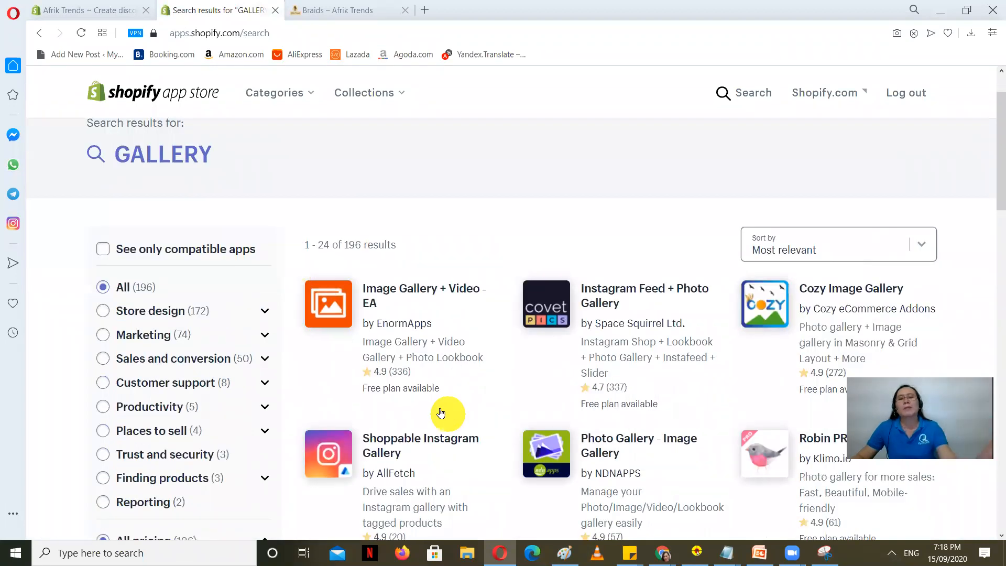
{"action": "scroll", "coordinate": [440, 413], "scroll_direction": "down", "scroll_amount": 2}
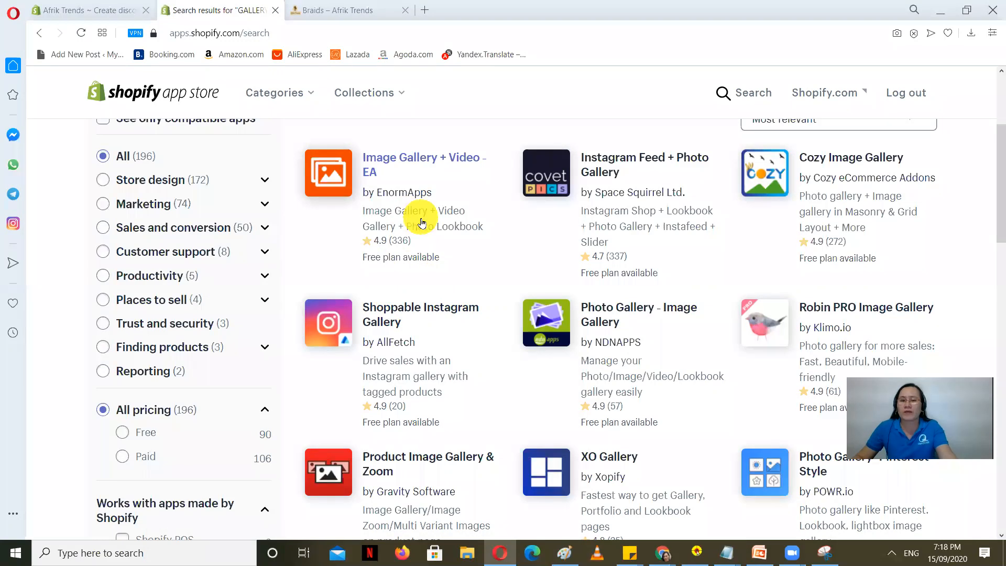
Step: Open the Image Gallery + Video - EA app page in a new tab and view it
{"action": "right_click", "coordinate": [381, 153]}
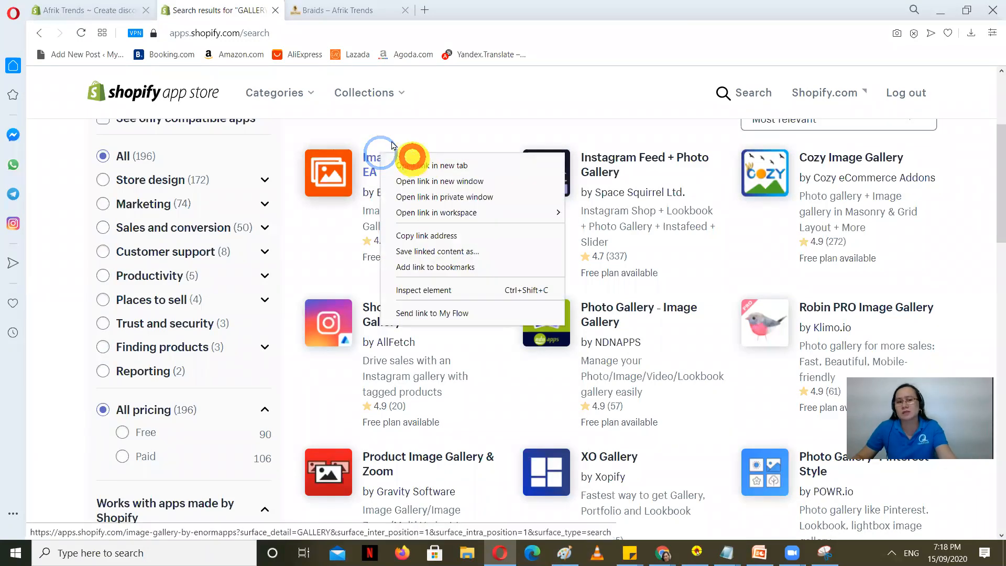
{"action": "left_click", "coordinate": [447, 165]}
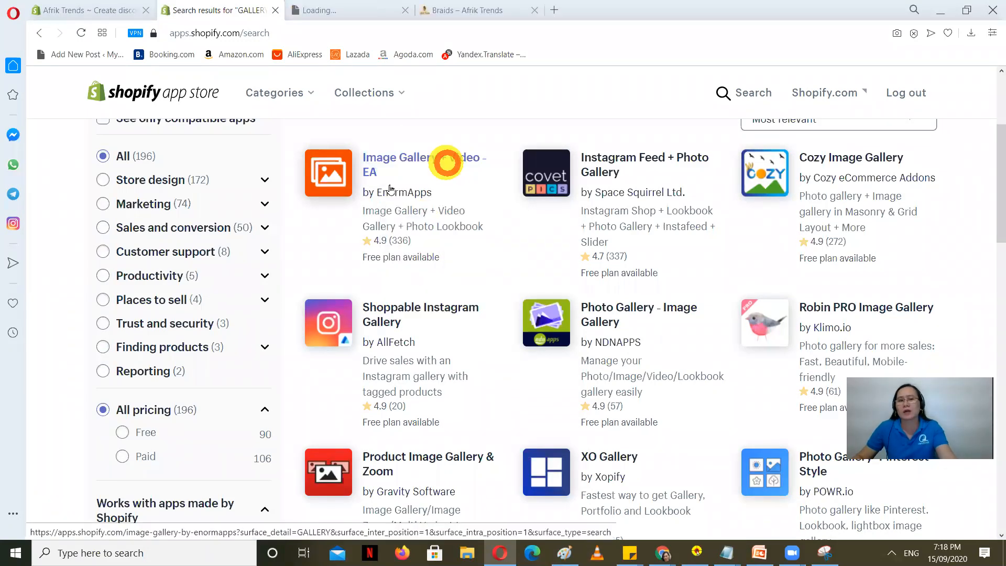
{"action": "left_click", "coordinate": [361, 5]}
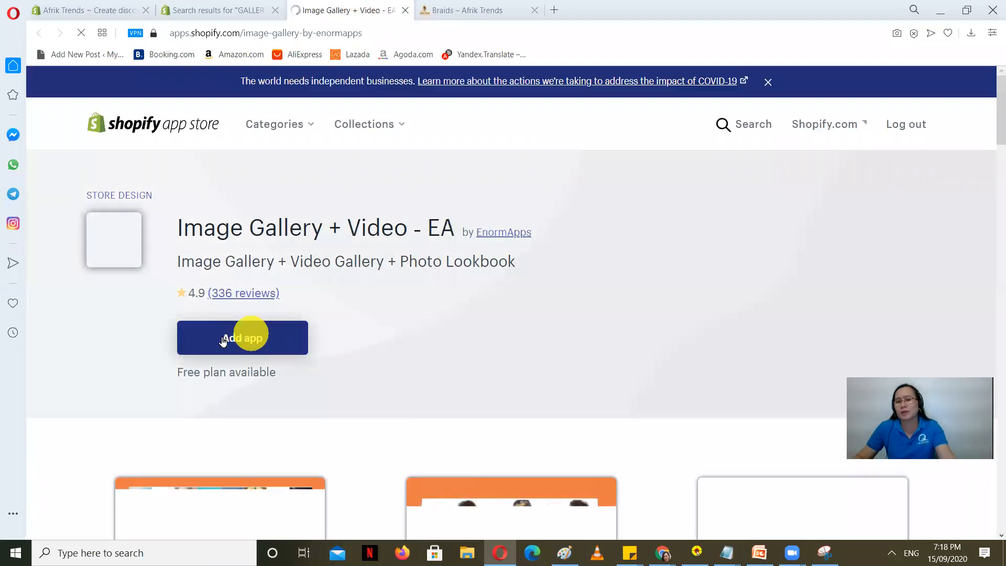
Step: Go back to the Afrik Trends Apps page and scroll through its seven installed apps
{"action": "left_click", "coordinate": [95, 7]}
{"action": "scroll", "coordinate": [391, 351], "scroll_direction": "down", "scroll_amount": 3}
{"action": "scroll", "coordinate": [393, 363], "scroll_direction": "up", "scroll_amount": 3}
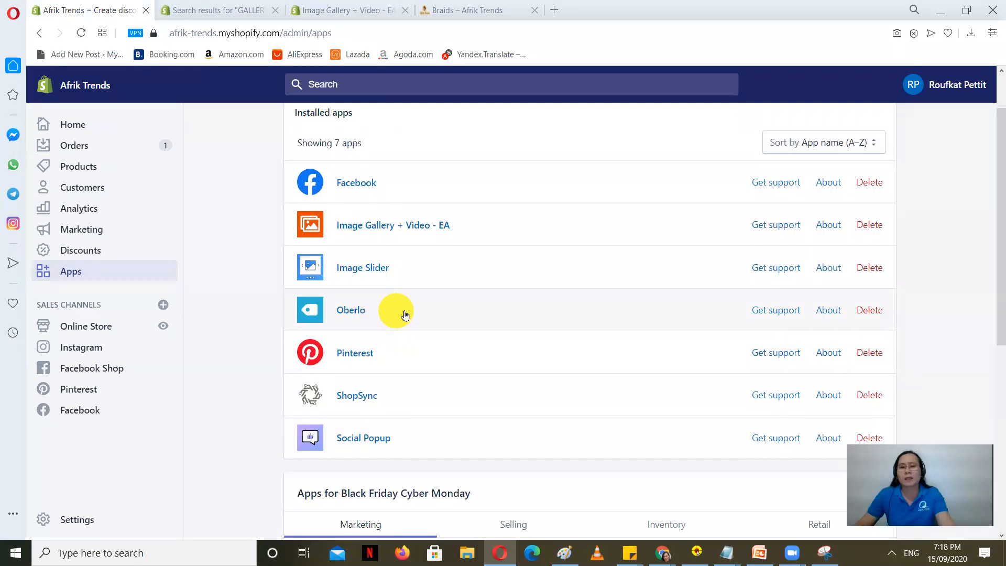
{"action": "scroll", "coordinate": [405, 314], "scroll_direction": "down", "scroll_amount": 1}
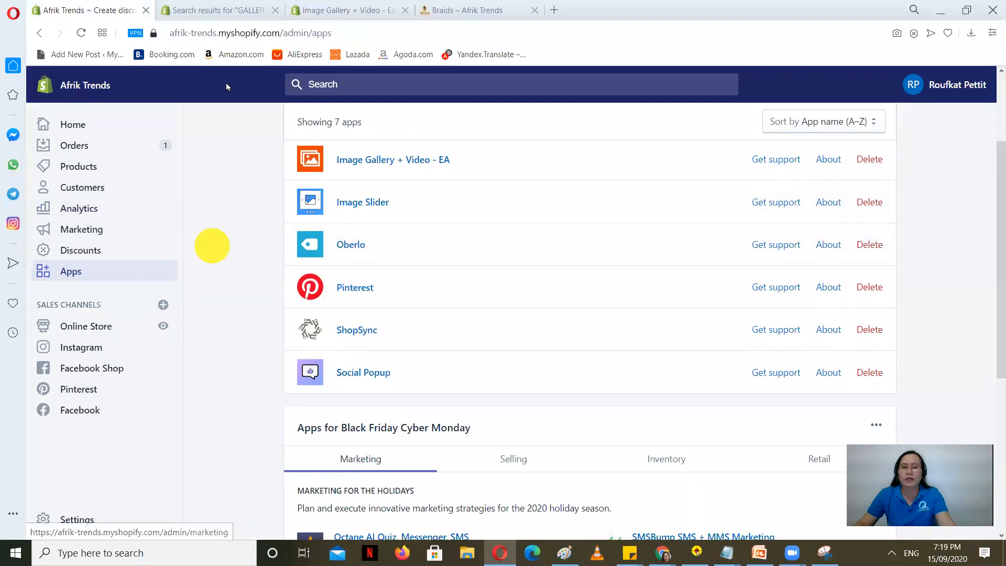
Step: In a new tab, go to aliexpress.com, correcting the mistyped address first
{"action": "left_click", "coordinate": [553, 8]}
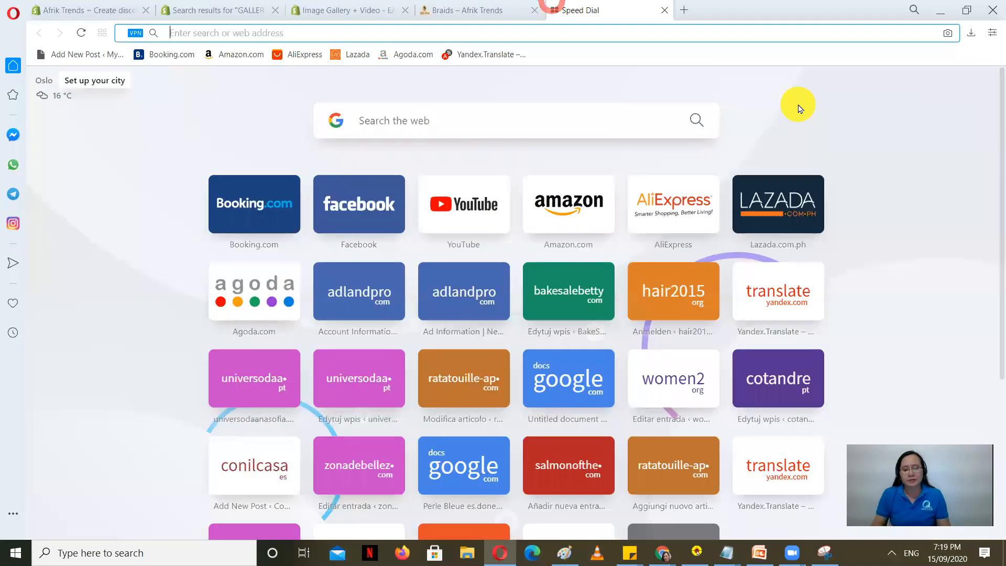
{"action": "type", "text": "ALI"}
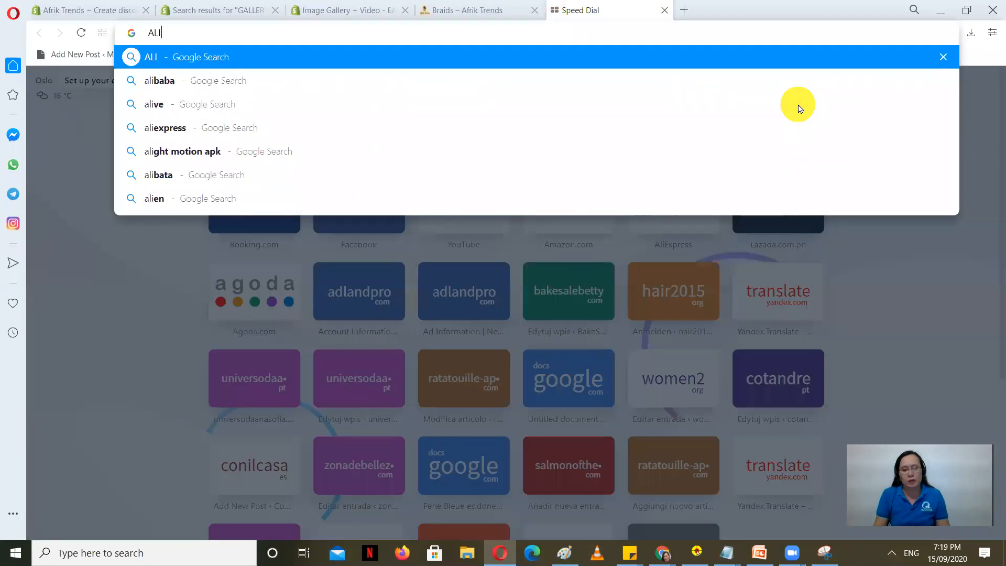
{"action": "type", "text": "EXPRESS/CO,"}
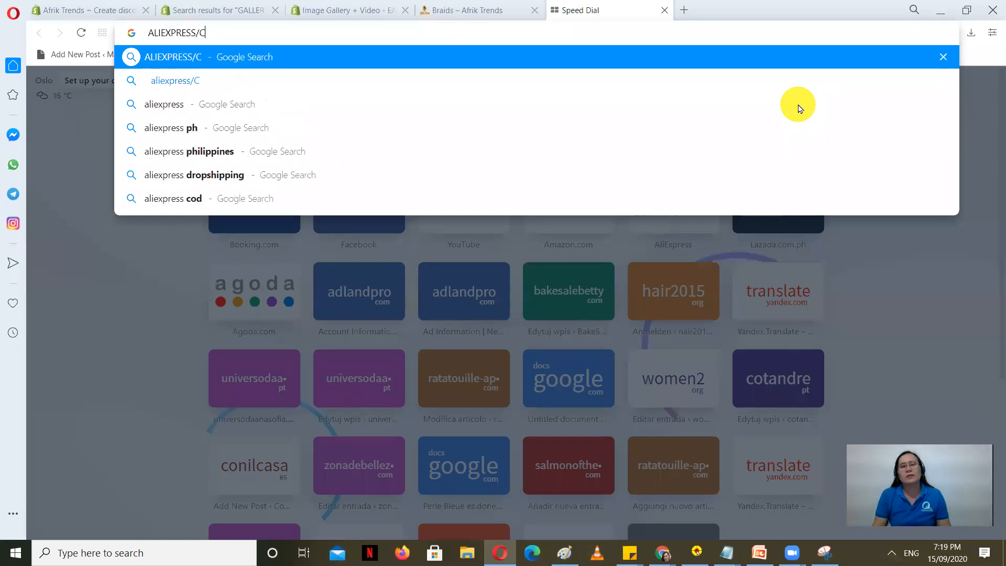
{"action": "key", "text": "BackSpace"}
{"action": "key", "text": "BackSpace"}
{"action": "key", "text": "BackSpace"}
{"action": "type", "text": "/CO"}
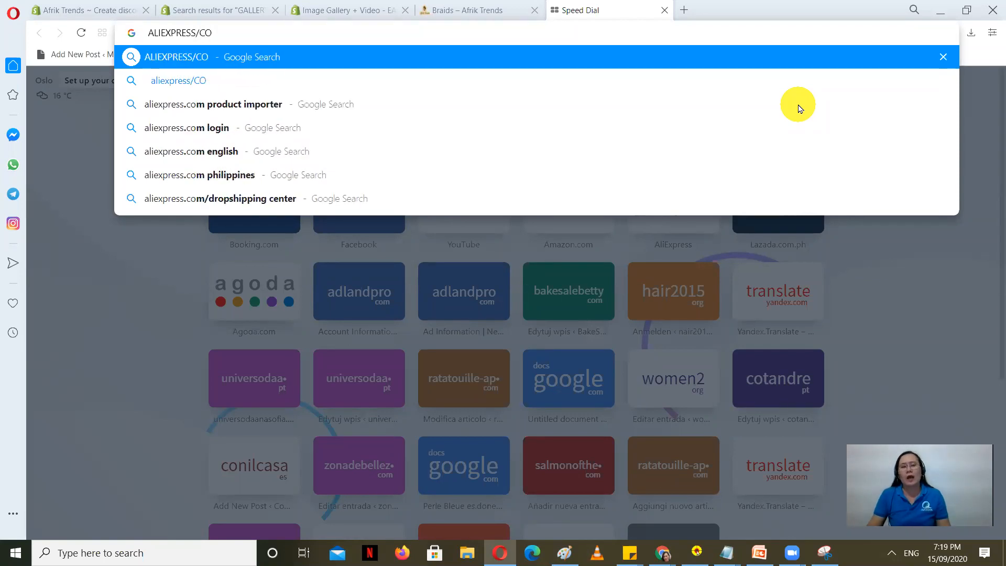
{"action": "key", "text": "BackSpace"}
{"action": "key", "text": "BackSpace"}
{"action": "key", "text": "BackSpace"}
{"action": "type", "text": "/COM"}
{"action": "key", "text": "Caps_Lock"}
{"action": "key", "text": "BackSpace"}
{"action": "key", "text": "BackSpace"}
{"action": "key", "text": "BackSpace"}
{"action": "key", "text": "BackSpace"}
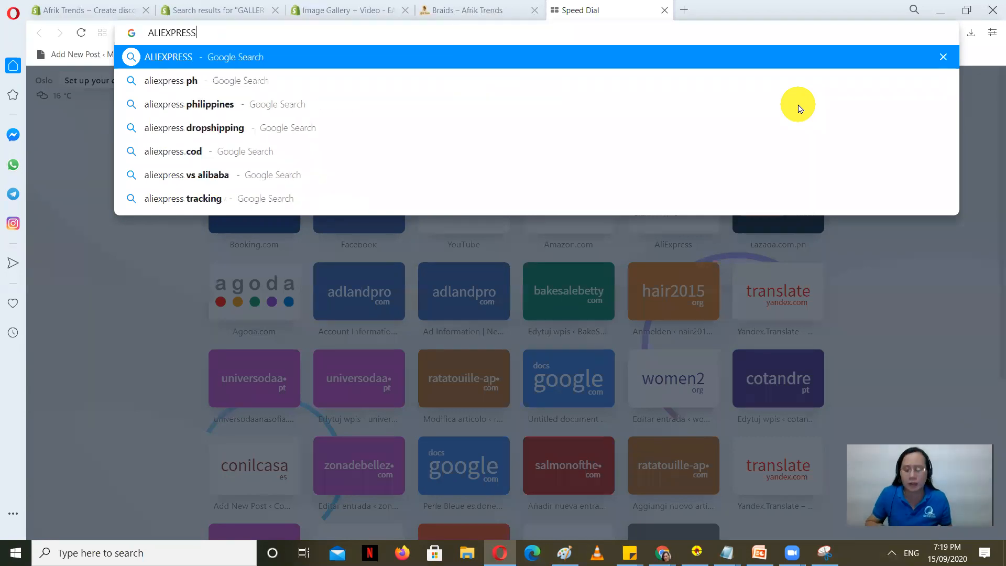
{"action": "type", "text": ".com"}
{"action": "key", "text": "Return"}
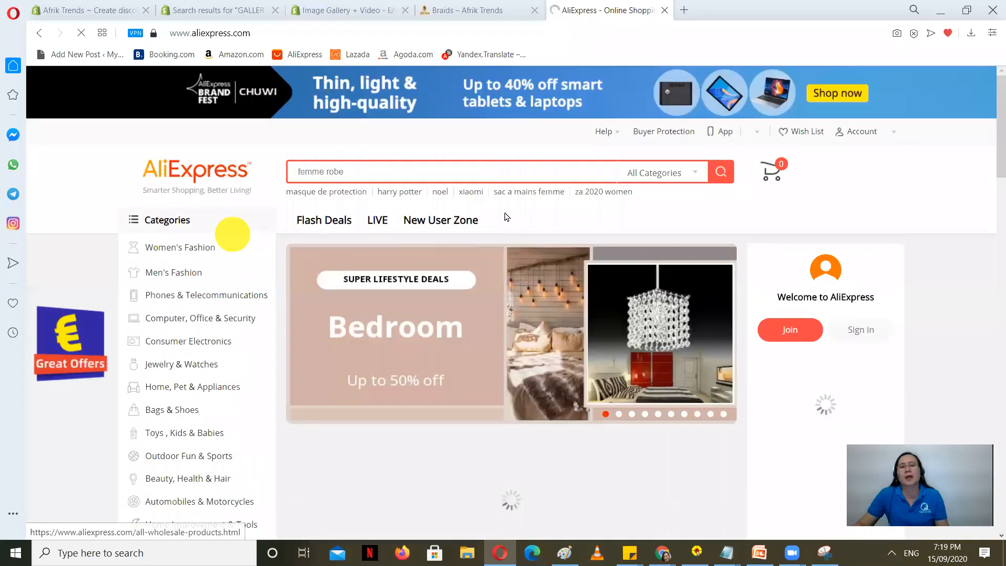
Step: Close the AliExpress coupon popup and the Windows Security firewall alert over Shopify's Apps page
{"action": "scroll", "coordinate": [234, 232], "scroll_direction": "down", "scroll_amount": 8}
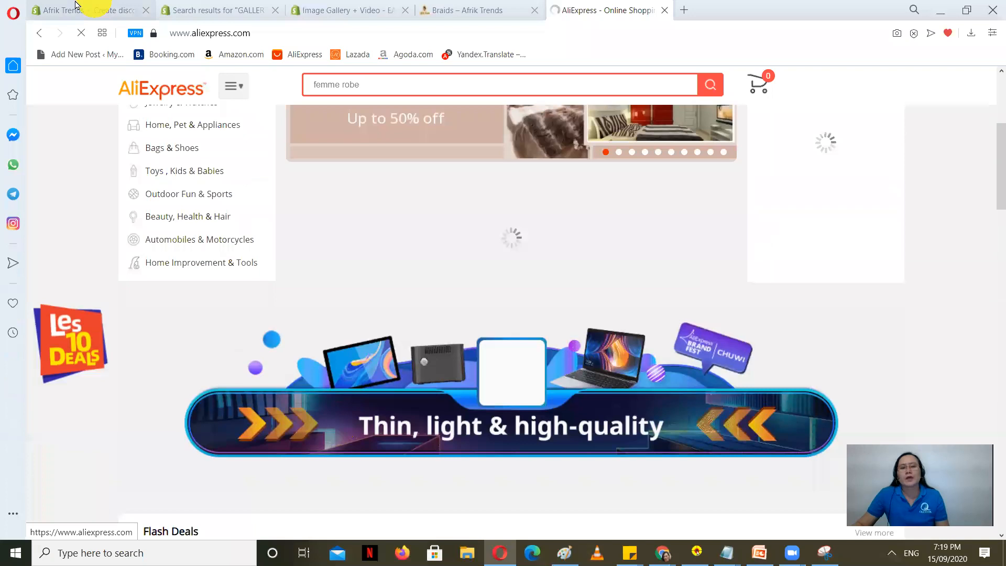
{"action": "left_click", "coordinate": [86, 10]}
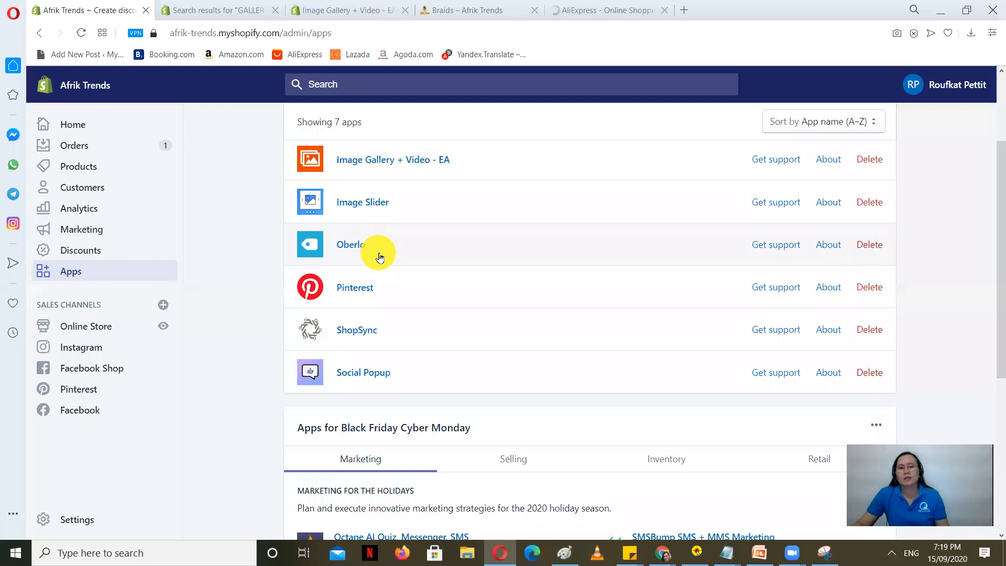
{"action": "left_click", "coordinate": [611, 7]}
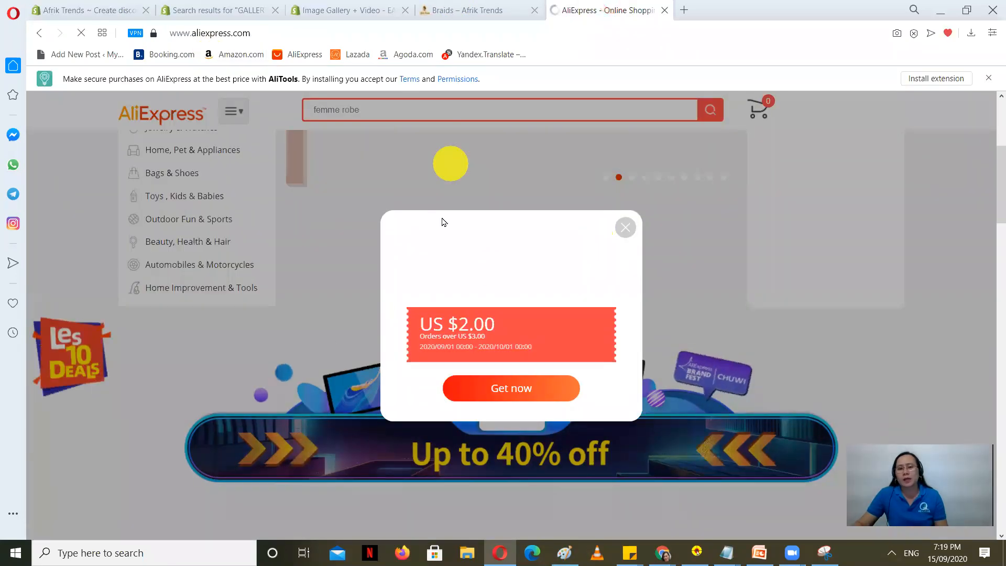
{"action": "left_click", "coordinate": [626, 227]}
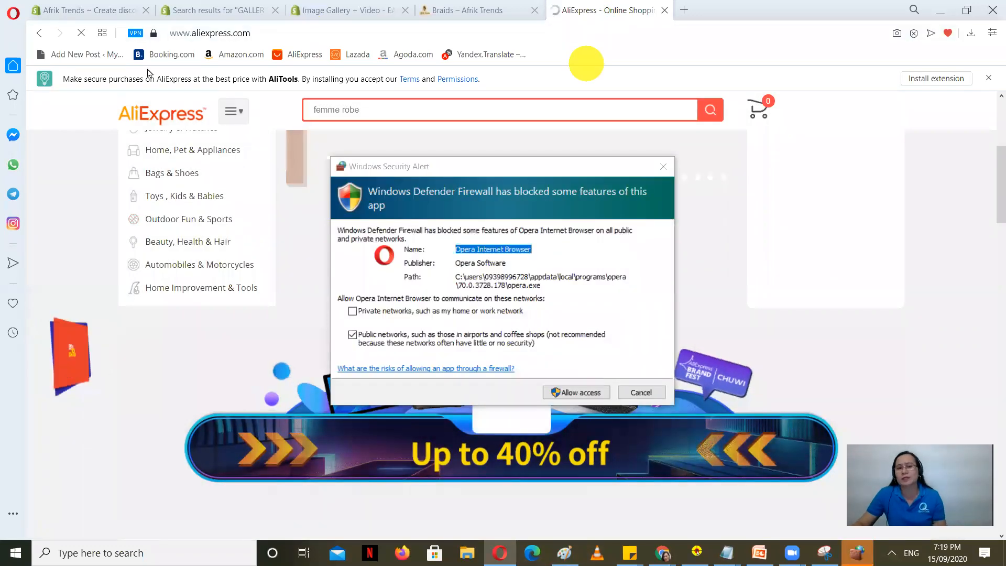
{"action": "left_click", "coordinate": [68, 8]}
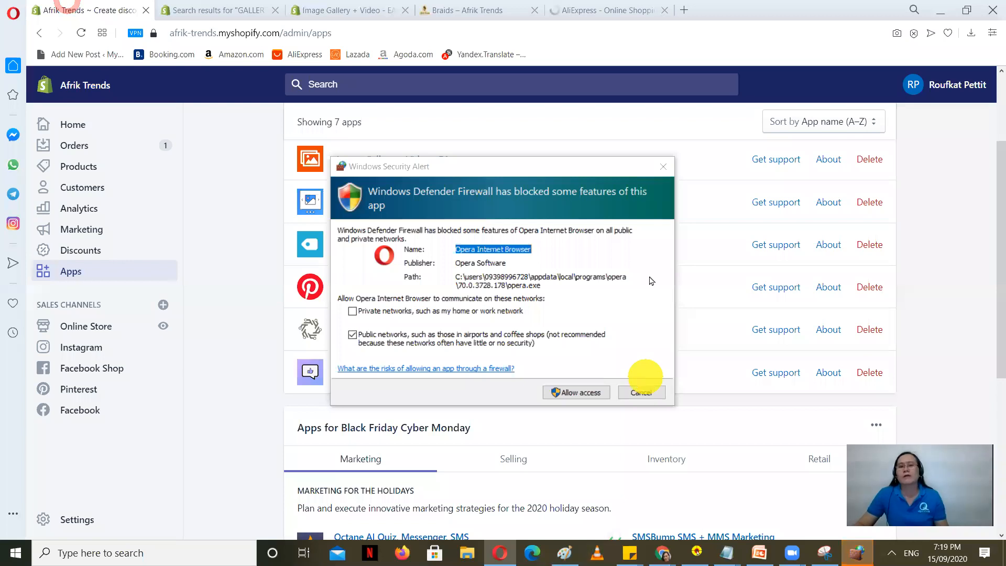
{"action": "left_click", "coordinate": [664, 166]}
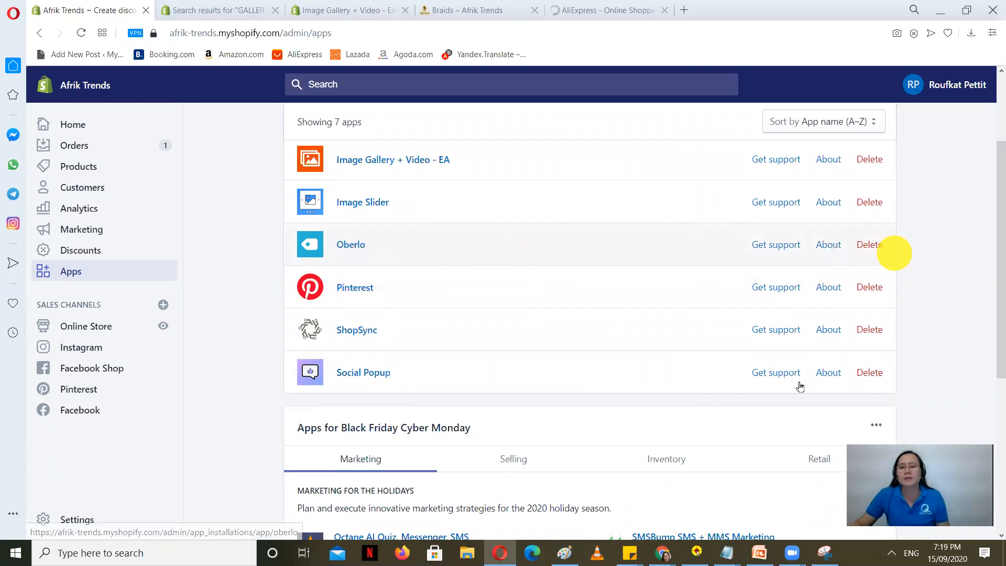
Step: Switch to the SHOPIFY presentation and step through the slides to slide 6, 'Are you ready?'
{"action": "left_click", "coordinate": [761, 552]}
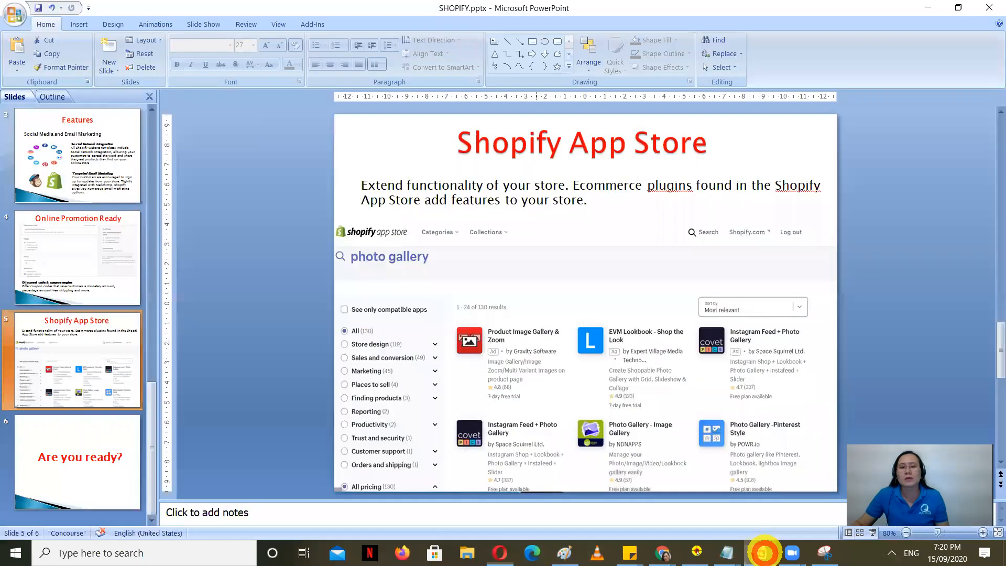
{"action": "left_click", "coordinate": [107, 371]}
{"action": "left_click", "coordinate": [97, 274]}
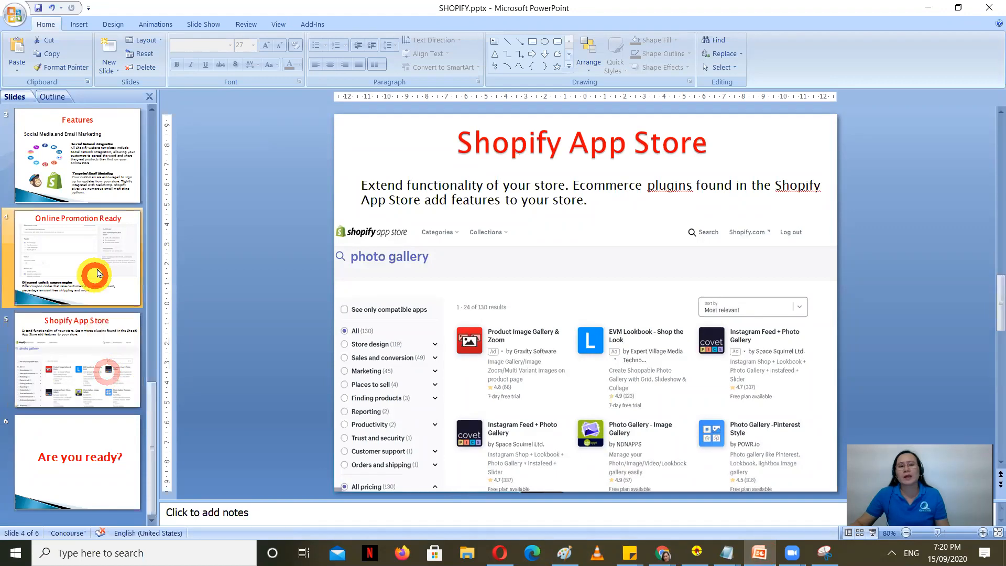
{"action": "left_click", "coordinate": [87, 150]}
{"action": "scroll", "coordinate": [100, 257], "scroll_direction": "up", "scroll_amount": 1}
{"action": "left_click", "coordinate": [78, 145]}
{"action": "left_click", "coordinate": [99, 286]}
{"action": "left_click", "coordinate": [78, 397]}
{"action": "left_click", "coordinate": [76, 447]}
{"action": "scroll", "coordinate": [97, 425], "scroll_direction": "down", "scroll_amount": 1}
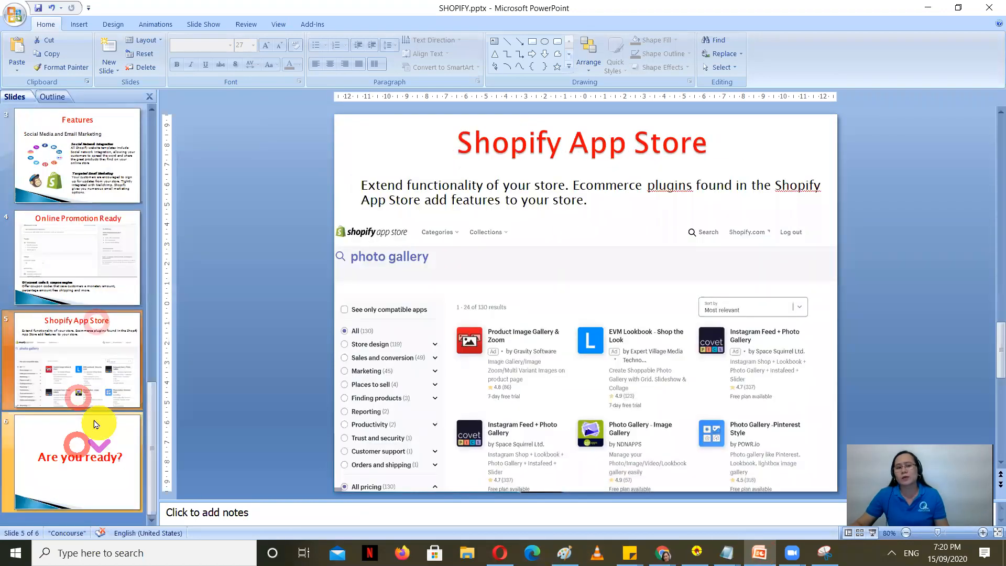
{"action": "left_click", "coordinate": [76, 465]}
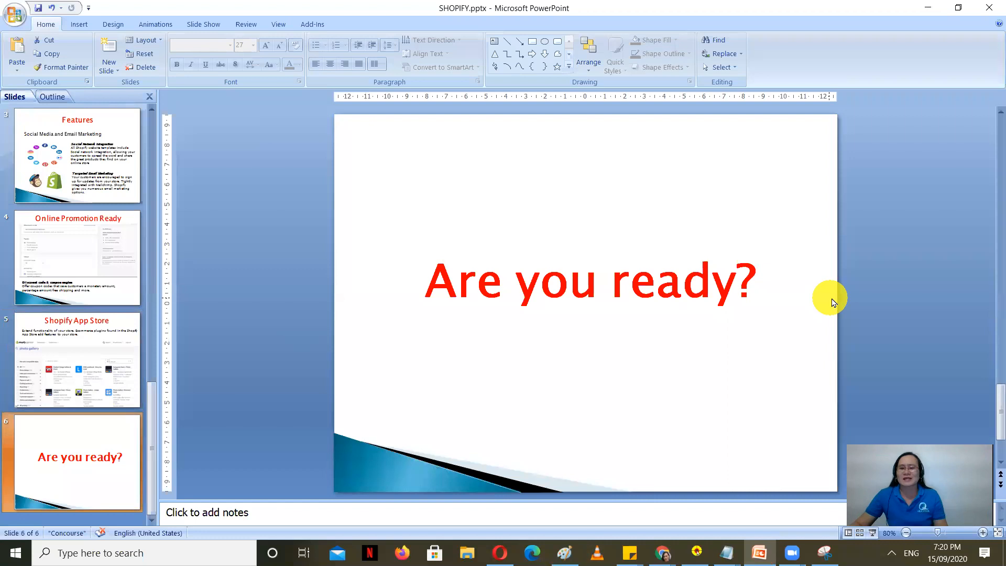
Step: Load shopify.com in a new incognito tab to reach its 14-day free trial homepage
{"action": "mouse_move", "coordinate": [663, 553]}
{"action": "left_click", "coordinate": [809, 524]}
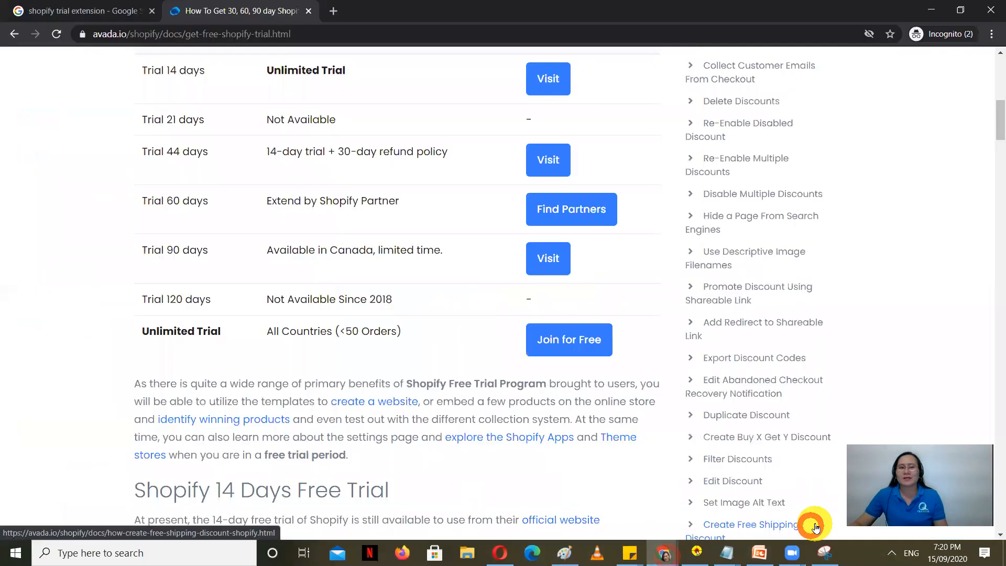
{"action": "left_click", "coordinate": [84, 10]}
{"action": "left_click", "coordinate": [336, 9]}
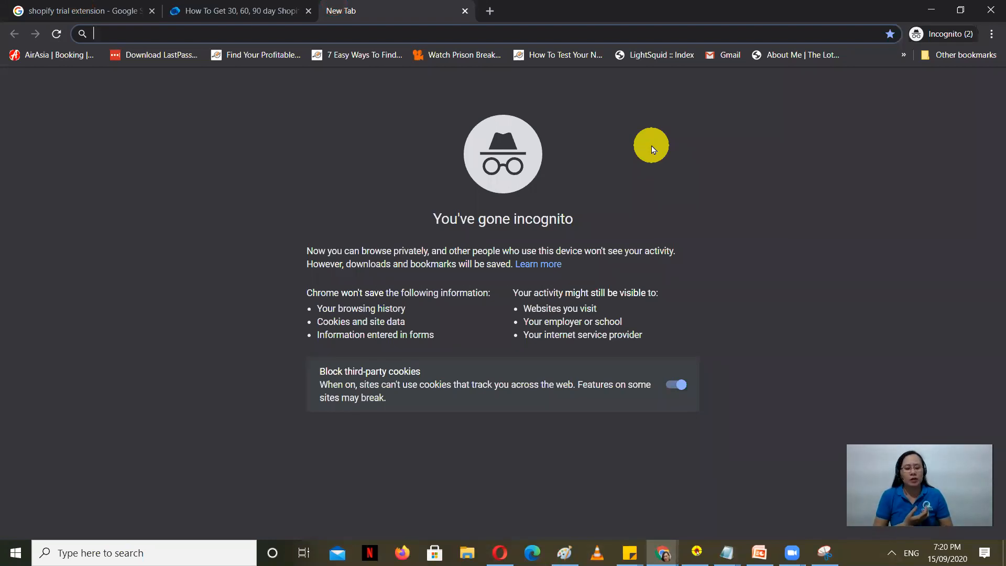
{"action": "type", "text": "sa"}
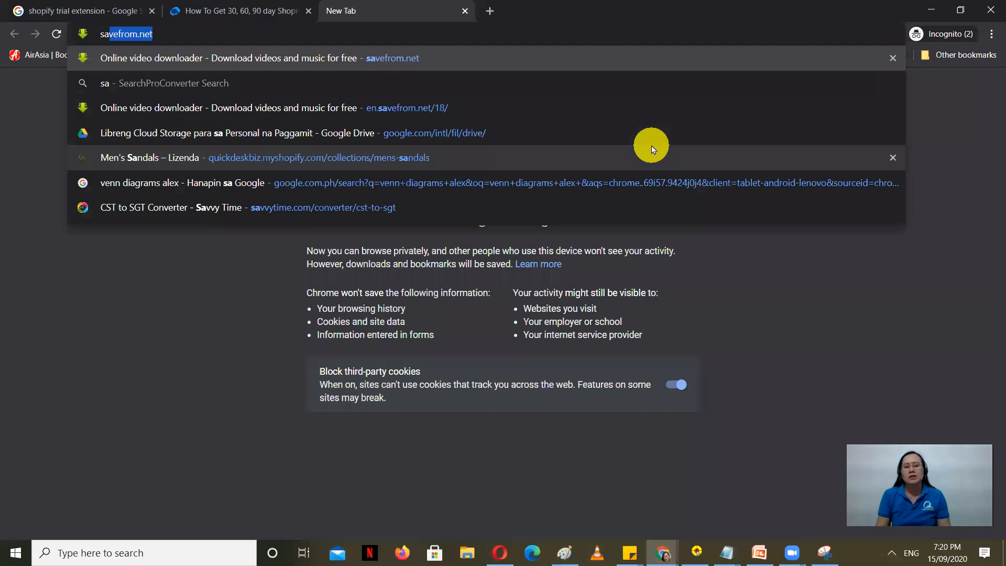
{"action": "key", "text": "BackSpace"}
{"action": "key", "text": "BackSpace"}
{"action": "type", "text": "hopify.com"}
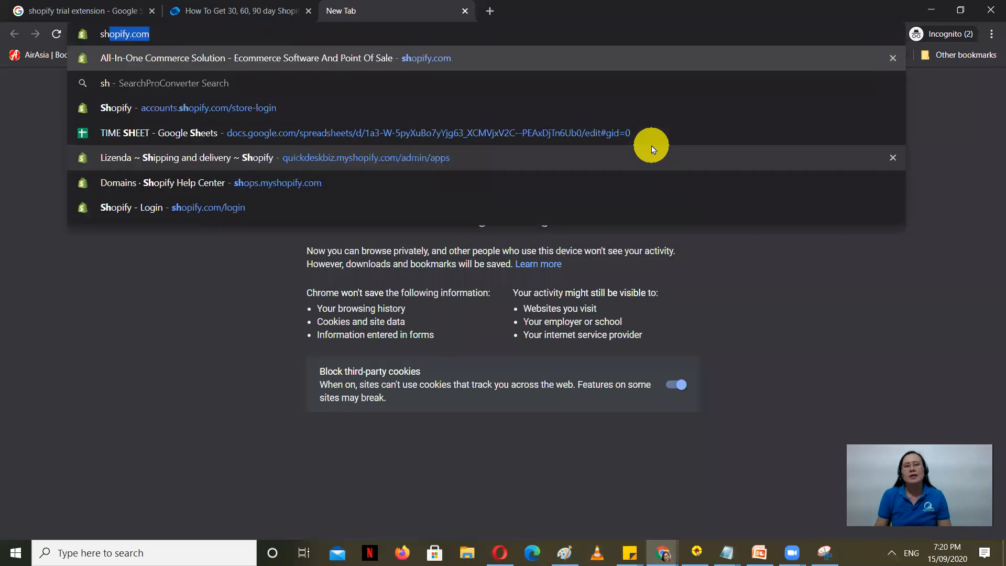
{"action": "key", "text": "Return"}
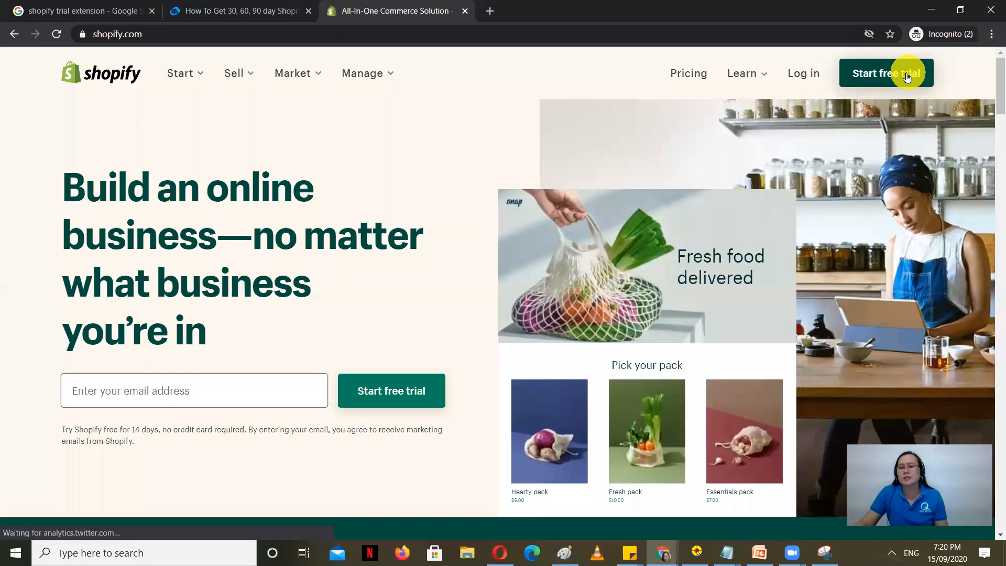
Step: Start the Shopify free-trial signup, then return to the avada.io trial-length guide
{"action": "left_click", "coordinate": [901, 77]}
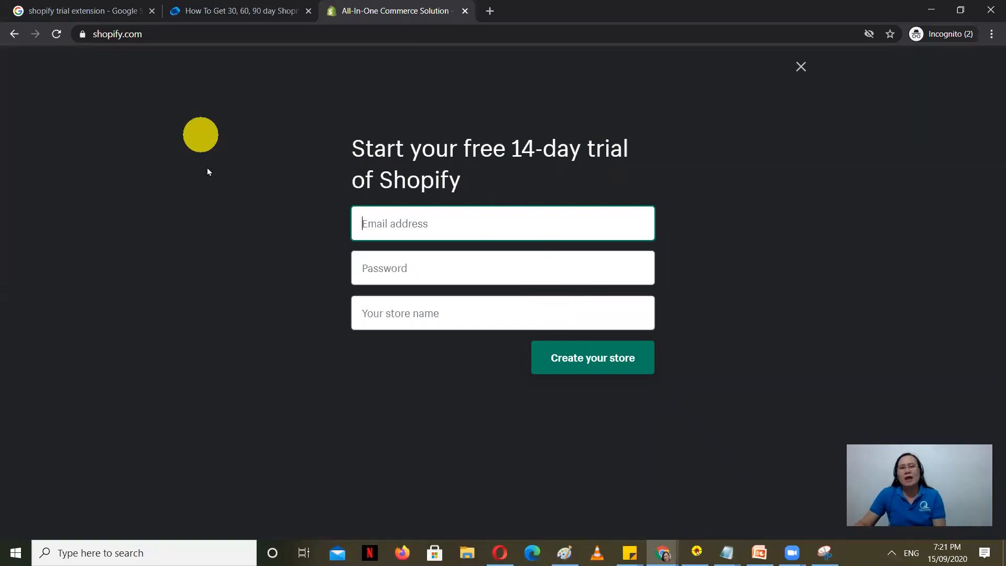
{"action": "left_click", "coordinate": [242, 6]}
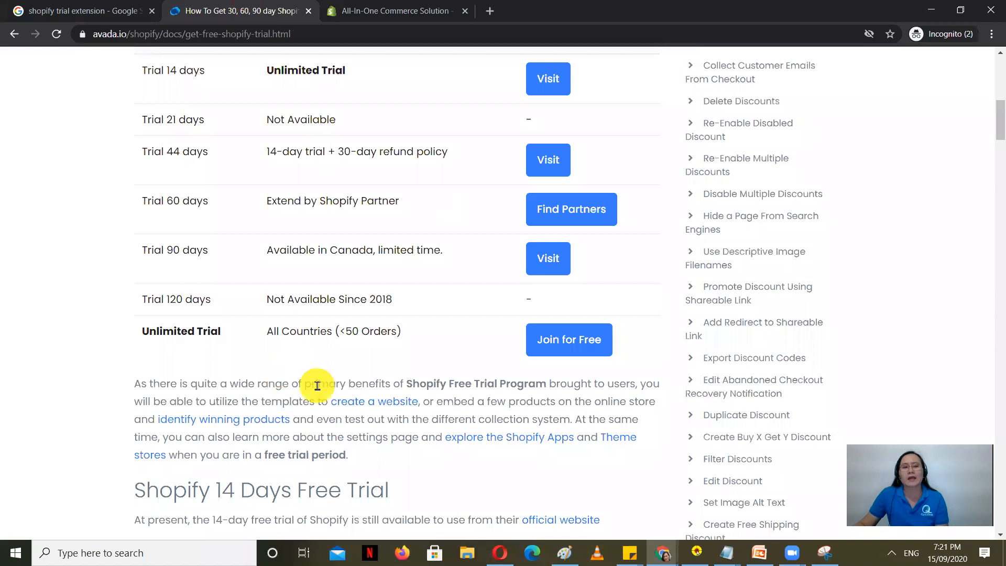
Step: Select the 90-day trial note 'Available in Canada, limited time.' and bring up its Visit link options
{"action": "scroll", "coordinate": [321, 384], "scroll_direction": "up", "scroll_amount": 1}
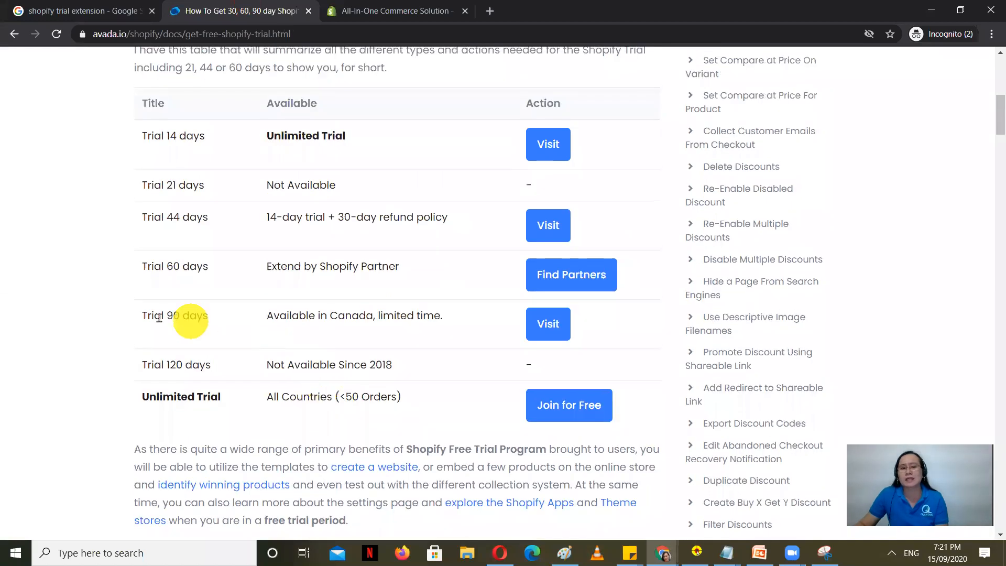
{"action": "left_click_drag", "start_coordinate": [264, 320], "coordinate": [460, 320]}
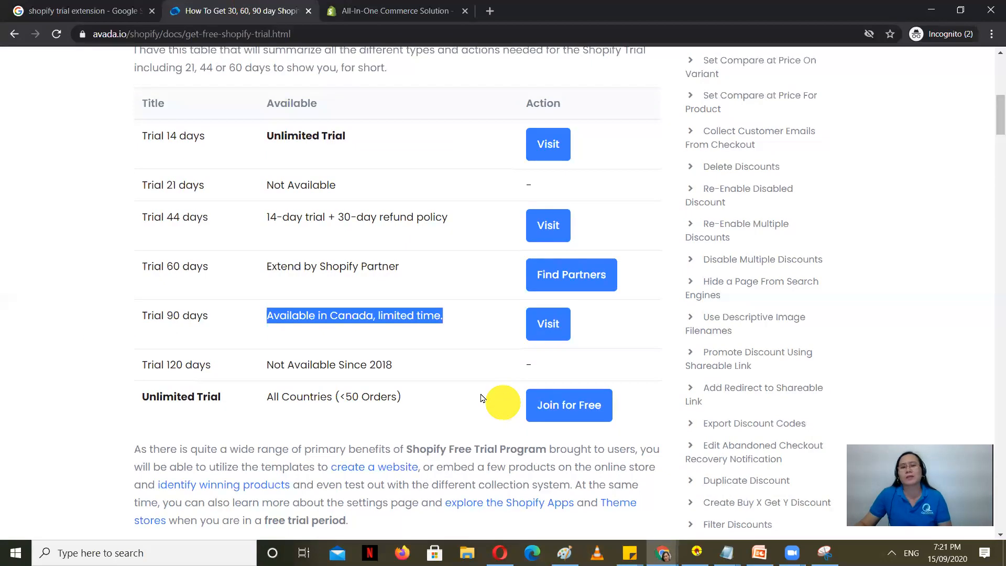
{"action": "right_click", "coordinate": [552, 328]}
Step: Open the 90-day trial link in a new tab, inspect the Canadian page, then close it
{"action": "left_click", "coordinate": [573, 330]}
{"action": "left_click", "coordinate": [388, 10]}
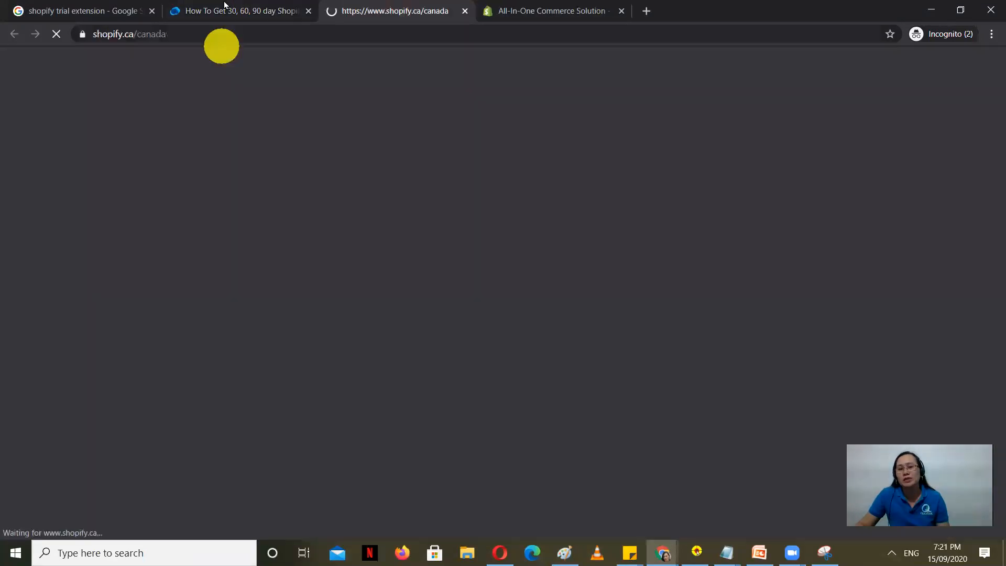
{"action": "left_click", "coordinate": [231, 10]}
{"action": "left_click", "coordinate": [461, 11]}
{"action": "left_click", "coordinate": [465, 11]}
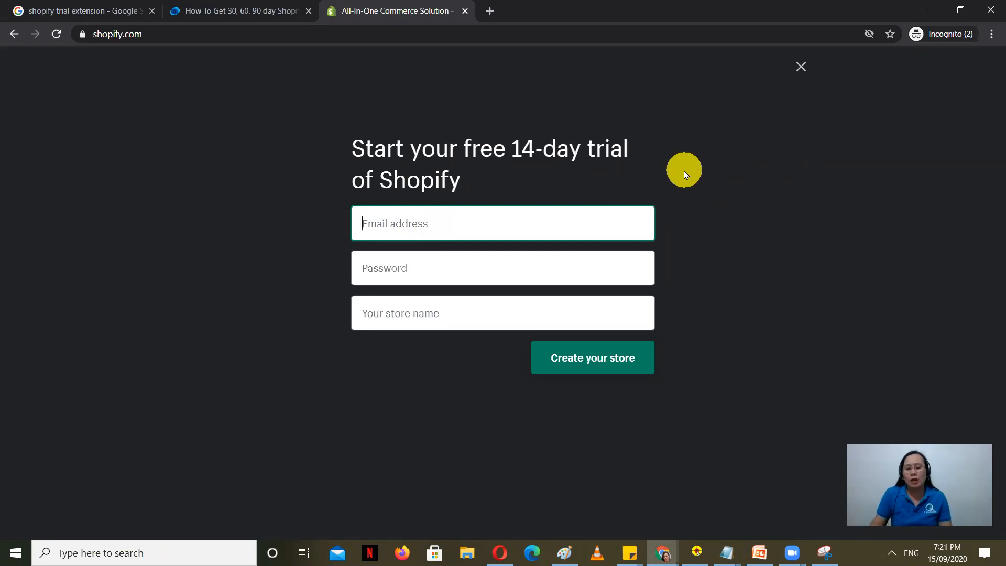
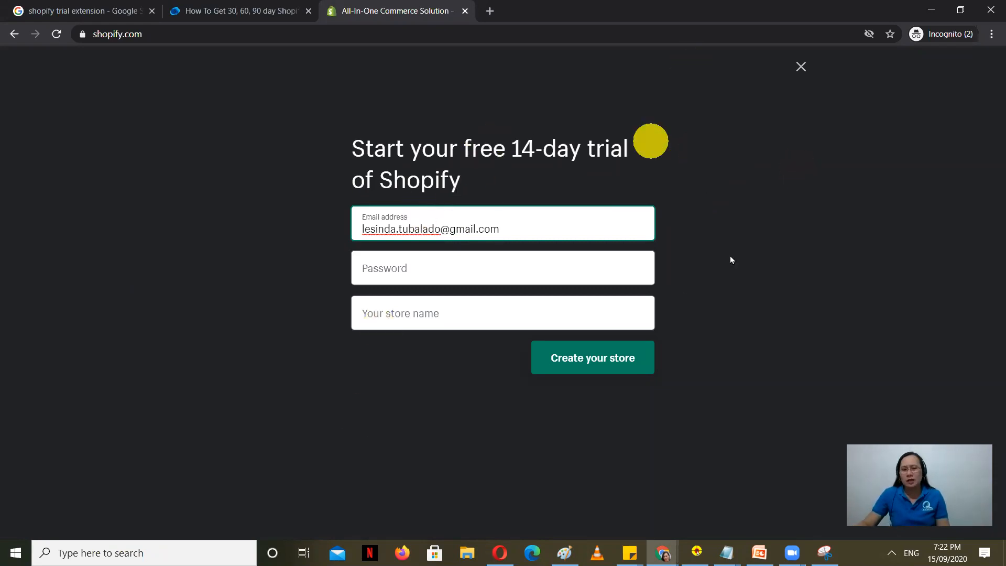
Step: Enter the account e-mail address and password in the trial signup form
{"action": "left_click", "coordinate": [467, 269]}
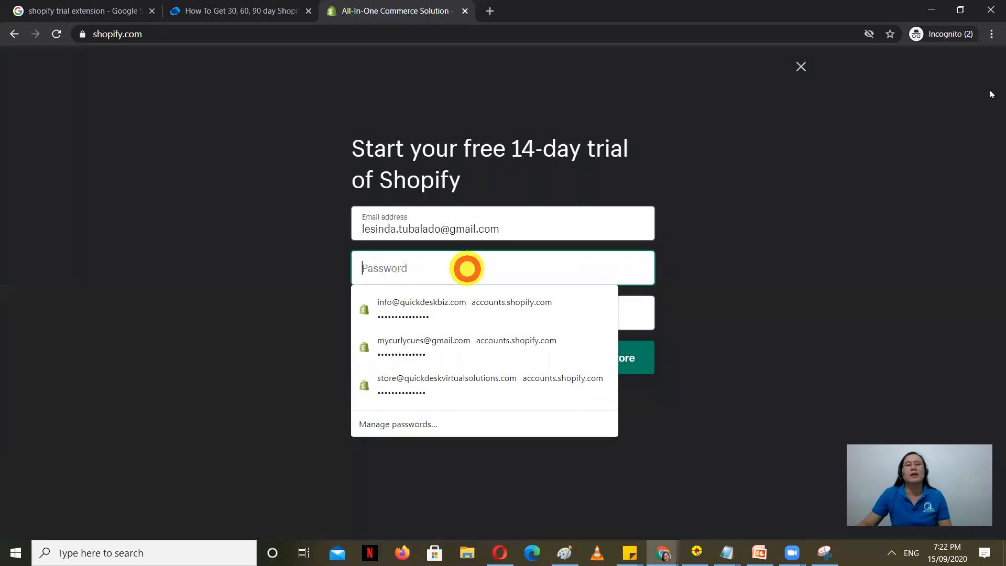
{"action": "type", "text": "•"}
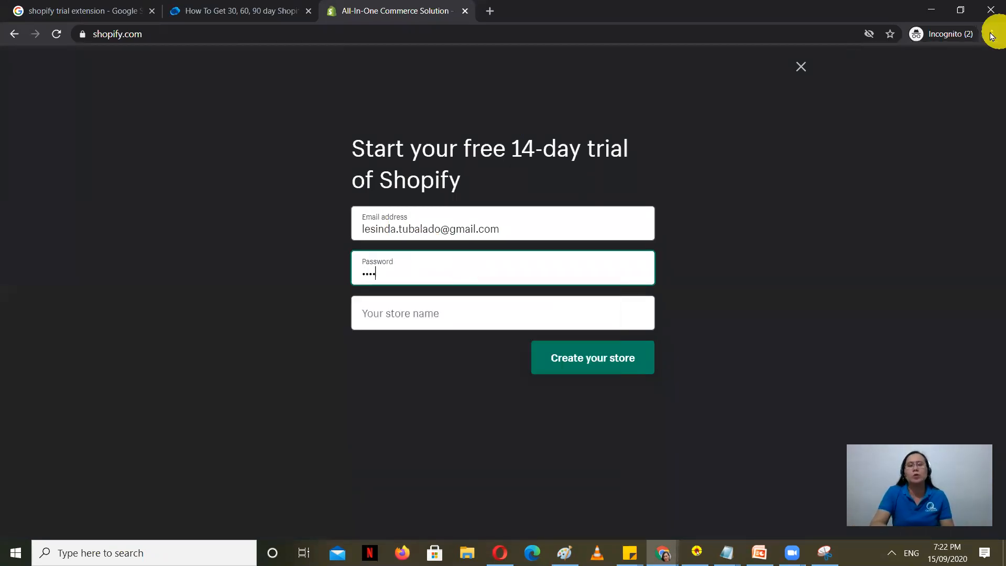
{"action": "type", "text": "•••••••••"}
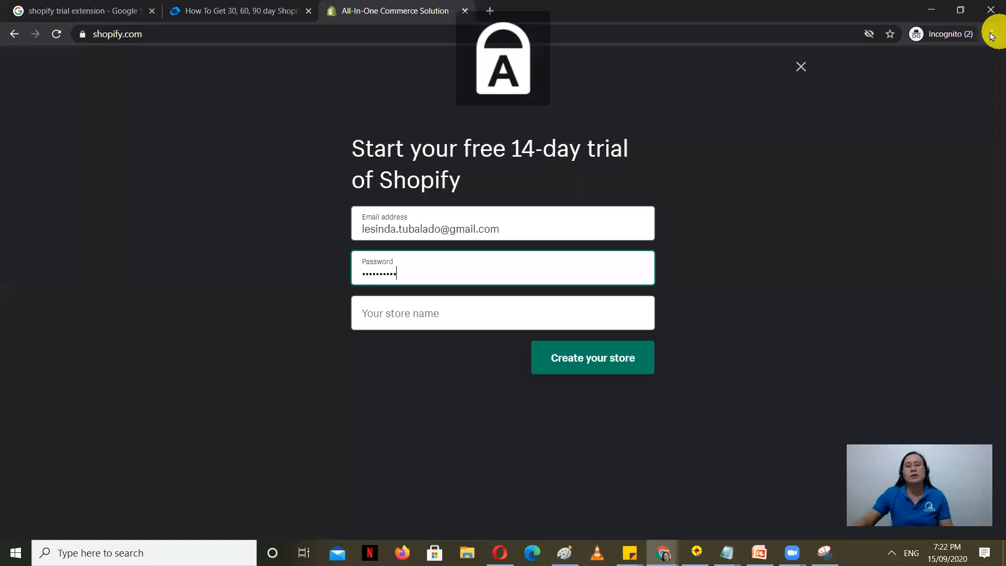
{"action": "left_click", "coordinate": [436, 317]}
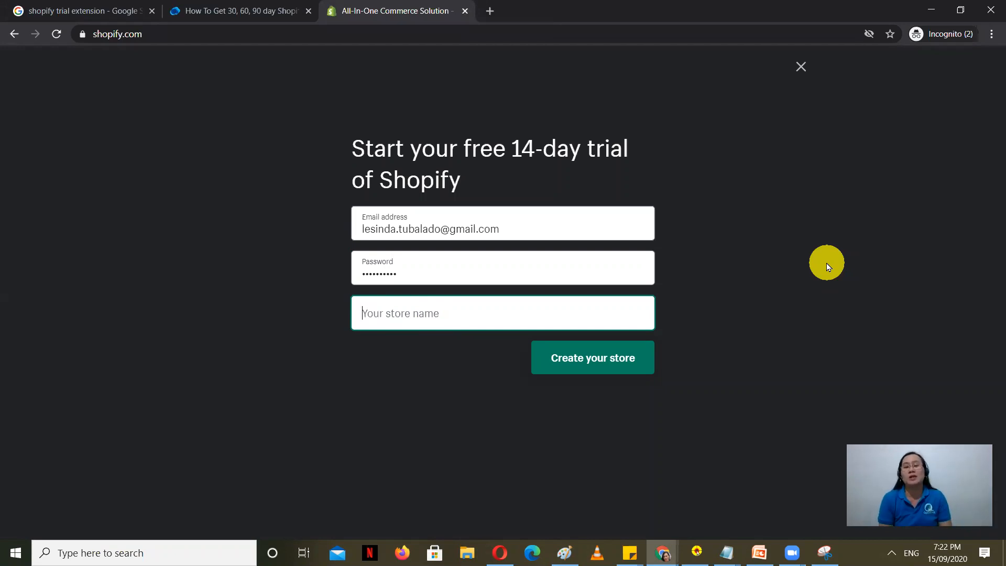
Step: Try store names Fhazion and Fashionista, both taken, then settle on the accepted name Girlalous
{"action": "type", "text": "fHA"}
{"action": "key", "text": "Caps_Lock"}
{"action": "key", "text": "BackSpace"}
{"action": "key", "text": "BackSpace"}
{"action": "key", "text": "BackSpace"}
{"action": "type", "text": "Fhazion"}
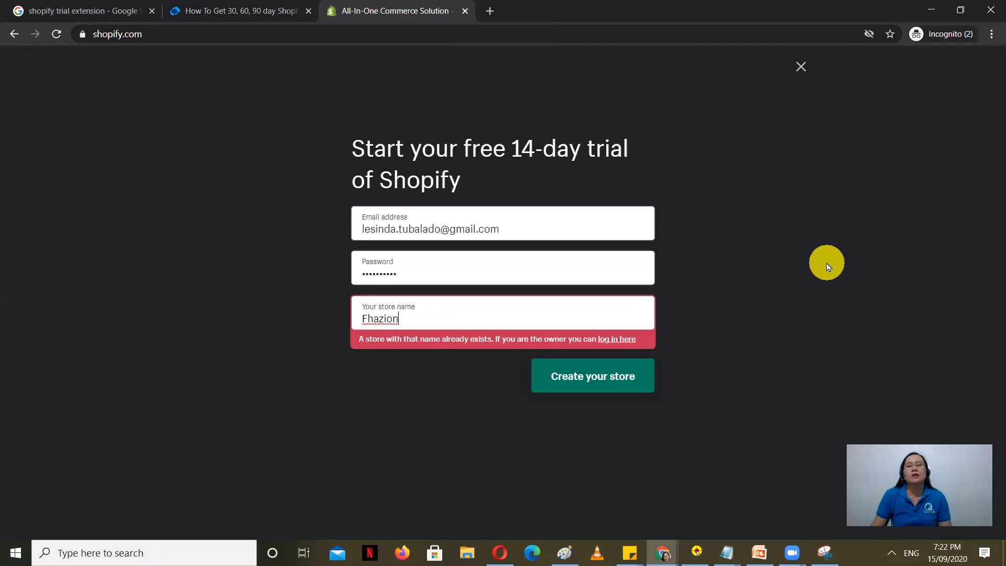
{"action": "key", "text": "BackSpace"}
{"action": "key", "text": "BackSpace"}
{"action": "key", "text": "BackSpace"}
{"action": "key", "text": "BackSpace"}
{"action": "key", "text": "BackSpace"}
{"action": "key", "text": "BackSpace"}
{"action": "key", "text": "BackSpace"}
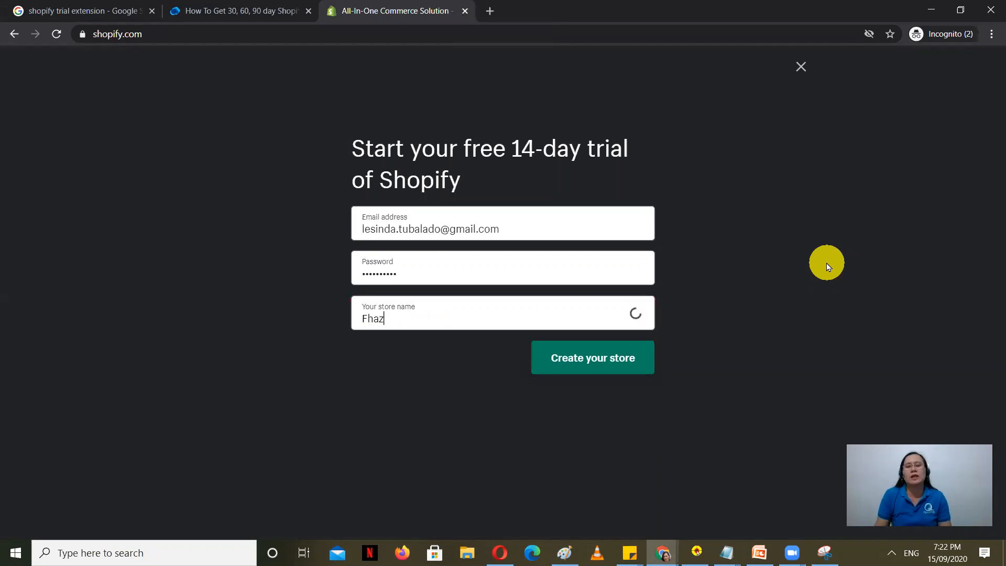
{"action": "left_click", "coordinate": [827, 267]}
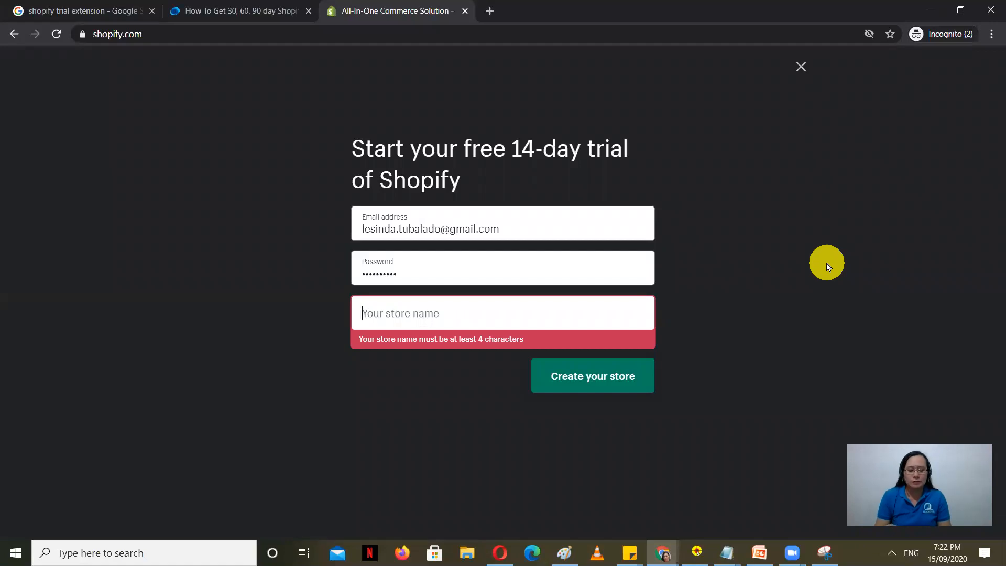
{"action": "type", "text": "Fashio"}
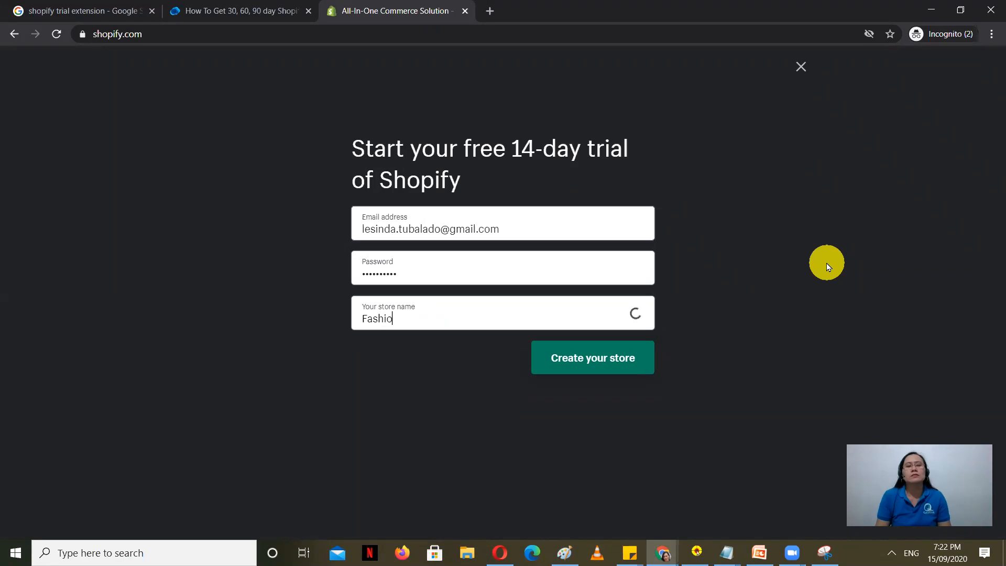
{"action": "type", "text": "nista"}
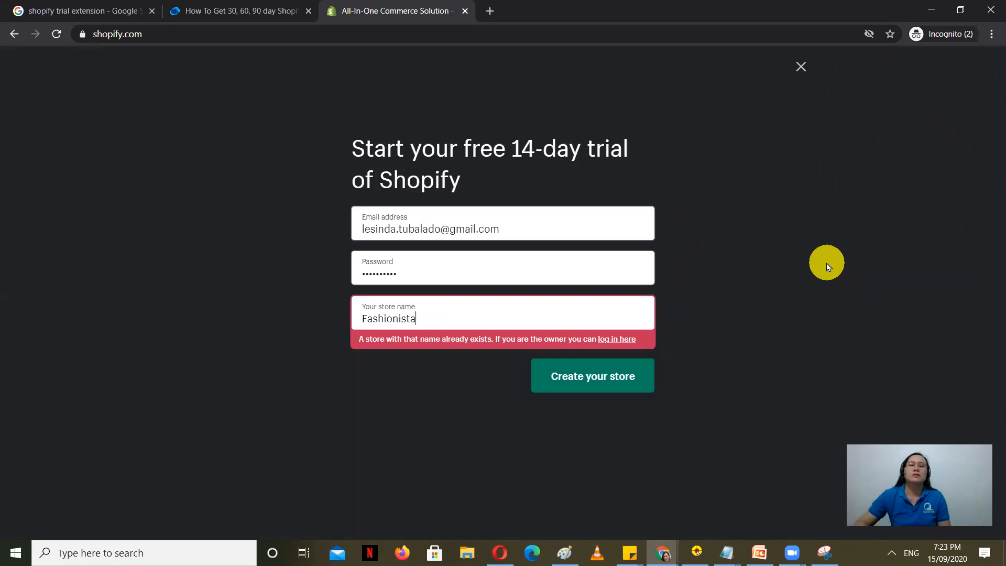
{"action": "key", "text": "BackSpace"}
{"action": "key", "text": "BackSpace"}
{"action": "key", "text": "BackSpace"}
{"action": "key", "text": "BackSpace"}
{"action": "key", "text": "BackSpace"}
{"action": "key", "text": "BackSpace"}
{"action": "key", "text": "BackSpace"}
{"action": "key", "text": "BackSpace"}
{"action": "key", "text": "BackSpace"}
{"action": "key", "text": "BackSpace"}
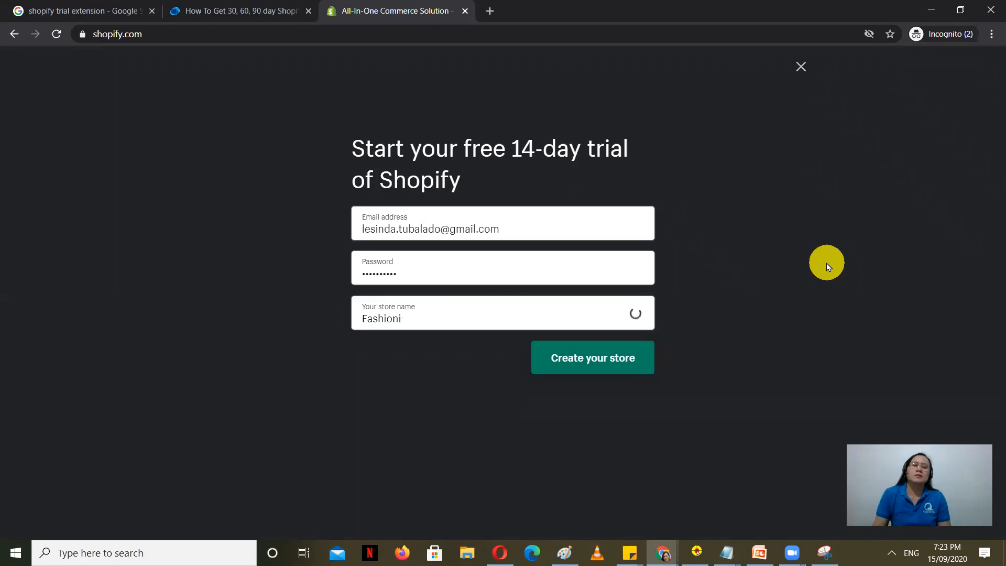
{"action": "type", "text": "Girlalous"}
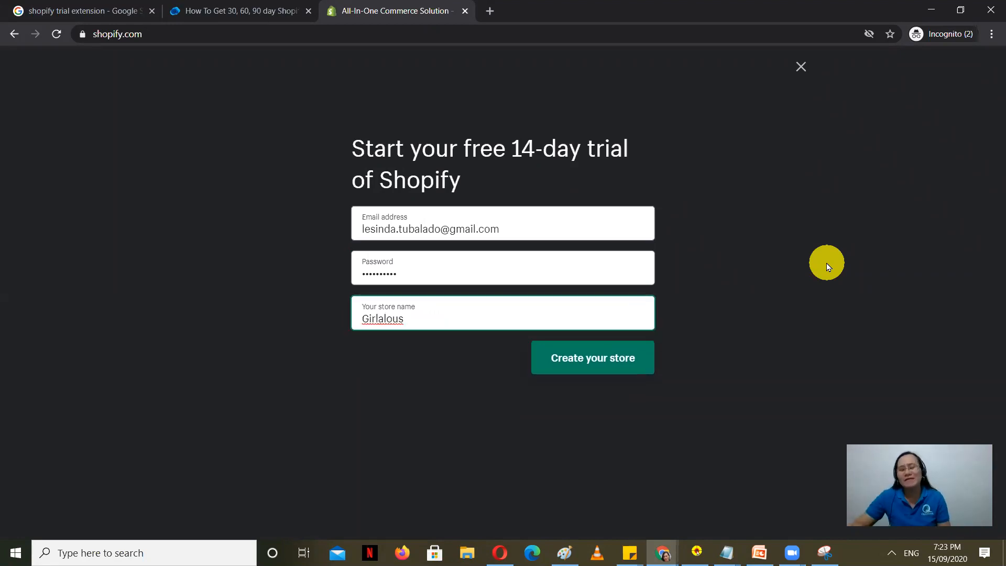
{"action": "left_click", "coordinate": [416, 400]}
{"action": "left_click", "coordinate": [429, 321]}
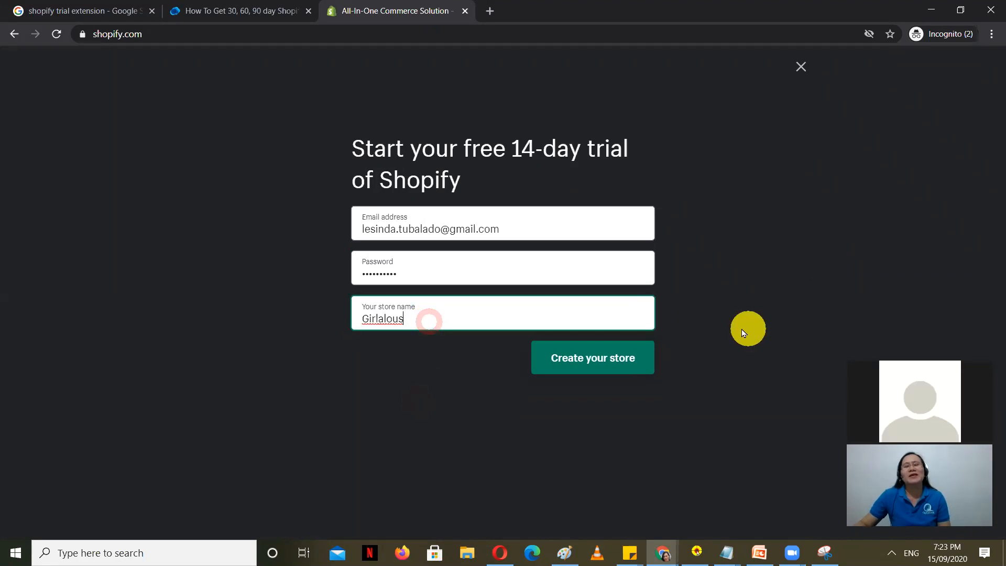
{"action": "left_click", "coordinate": [413, 358]}
Step: Create the Girlalous store and wait for the Step 1 of 2 setup questions
{"action": "left_click", "coordinate": [420, 317]}
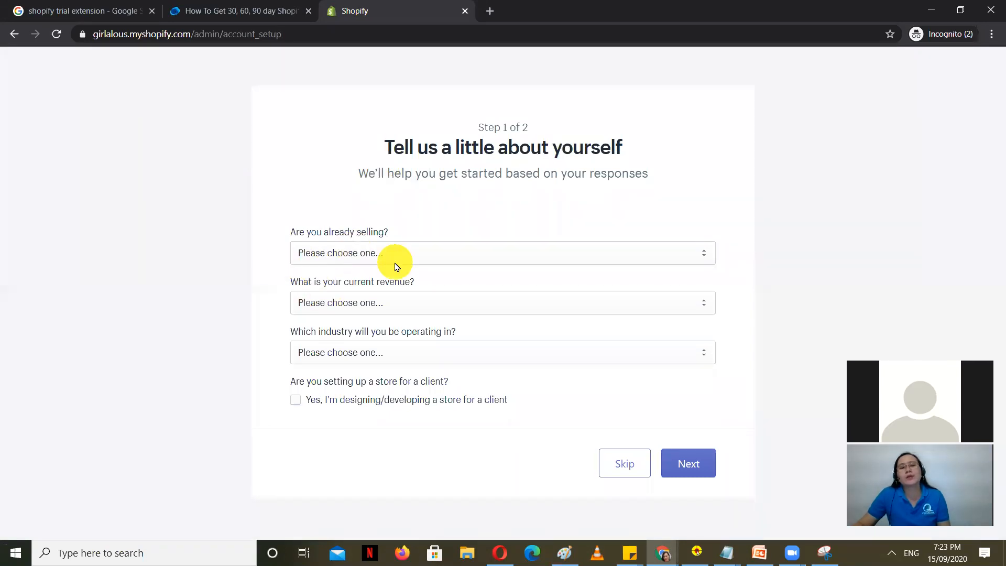
Step: Answer that no products are sold yet and you're still brainstorming what to sell
{"action": "left_click", "coordinate": [456, 254]}
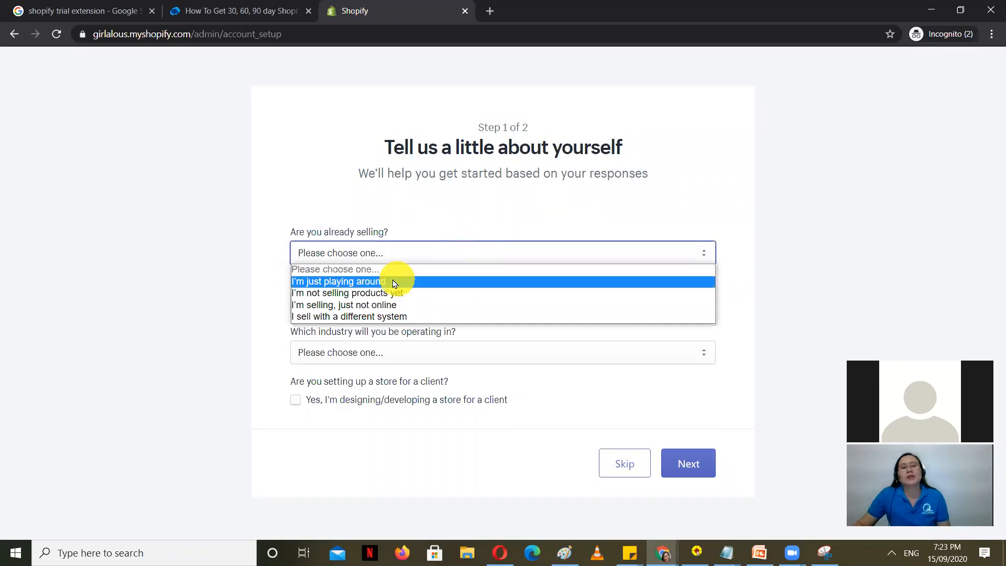
{"action": "left_click", "coordinate": [476, 292]}
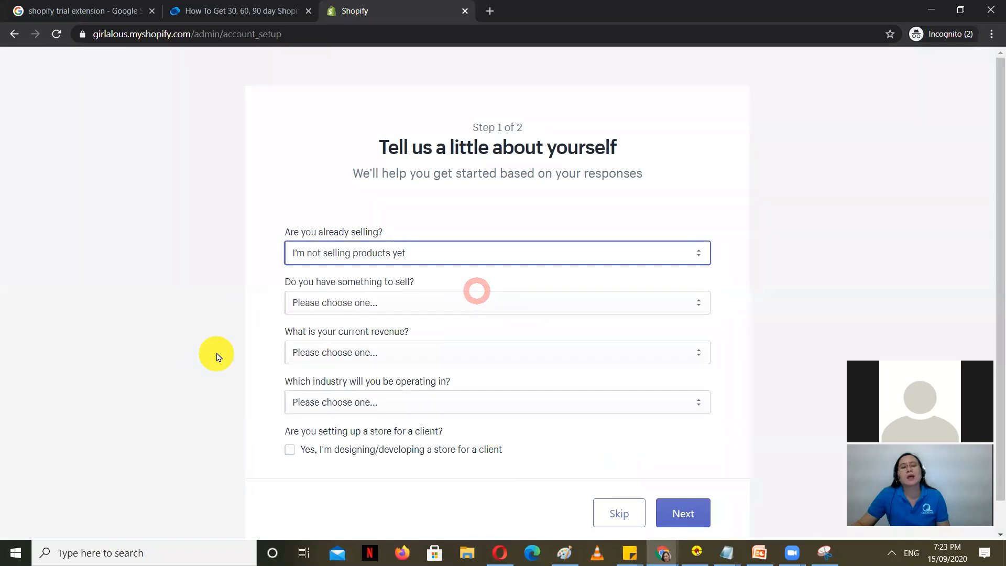
{"action": "scroll", "coordinate": [213, 354], "scroll_direction": "down", "scroll_amount": 1}
{"action": "left_click", "coordinate": [494, 273]}
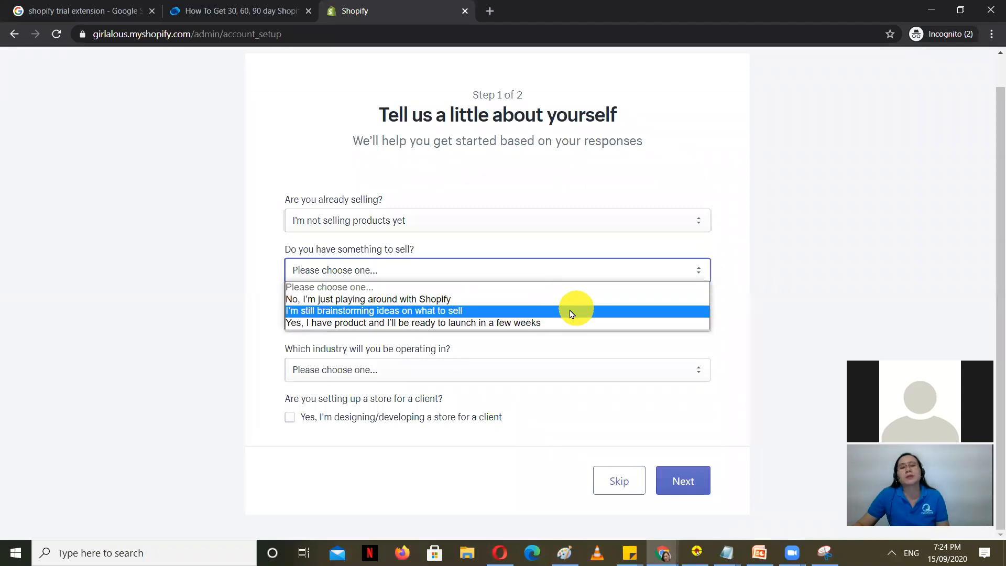
{"action": "left_click", "coordinate": [493, 311]}
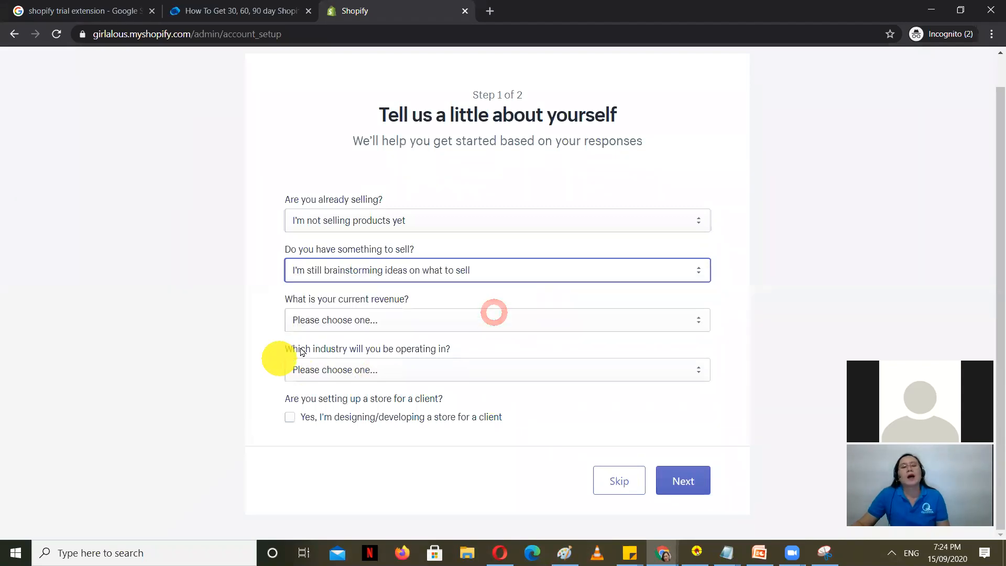
Step: Set current revenue to ₱0 PHP and industry to Clothing, leaving the client-store box unchecked
{"action": "left_click", "coordinate": [546, 325]}
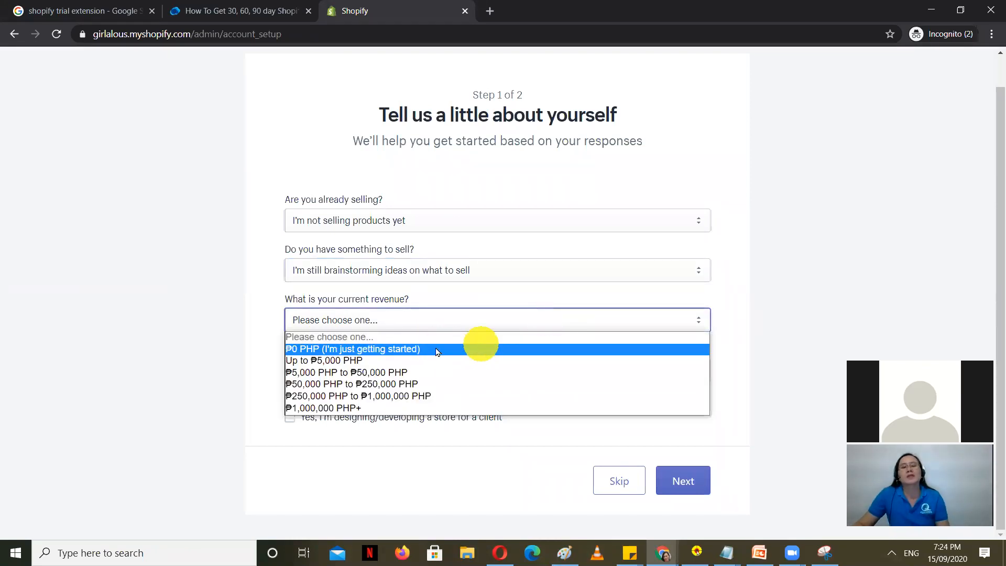
{"action": "left_click", "coordinate": [482, 349]}
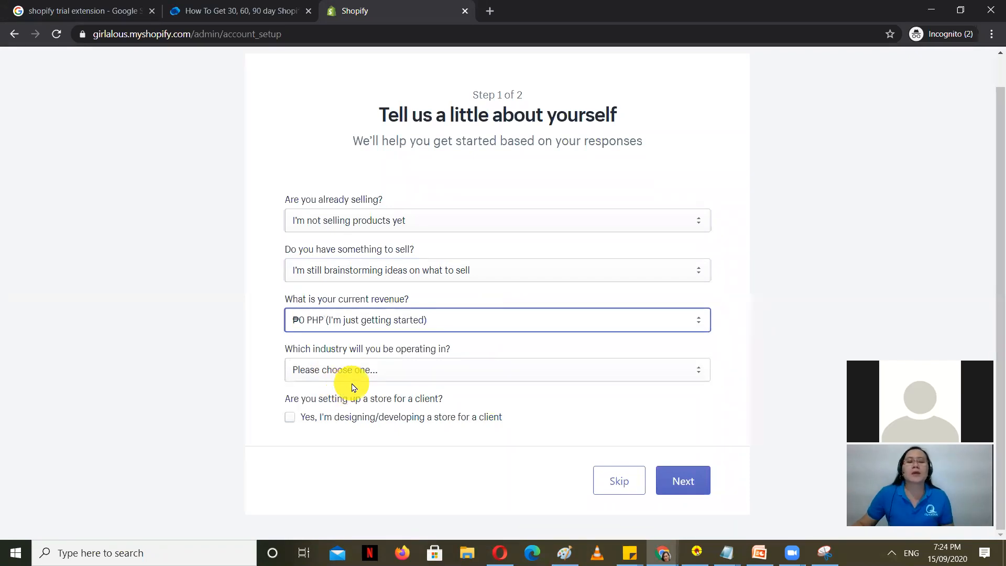
{"action": "left_click", "coordinate": [476, 370]}
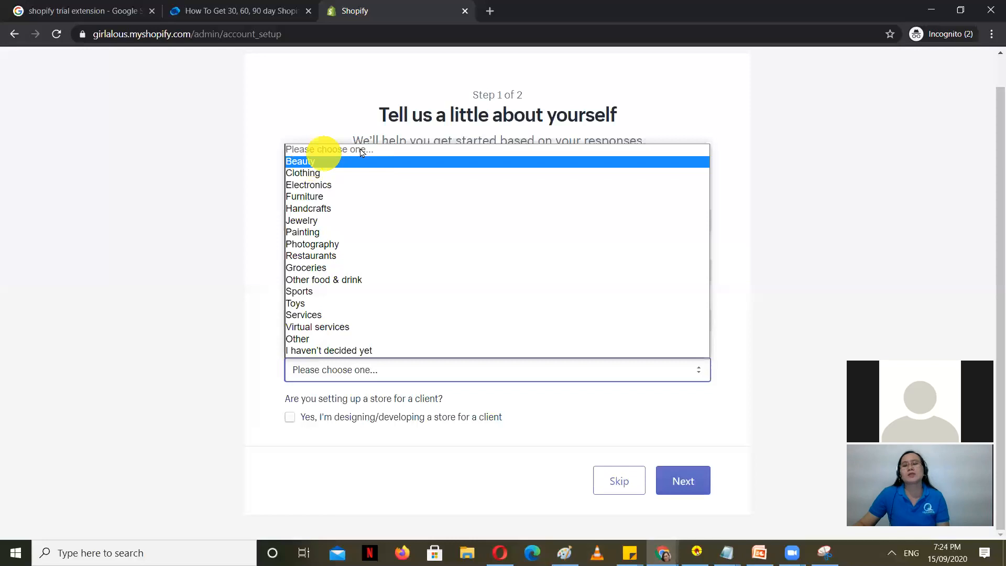
{"action": "left_click", "coordinate": [342, 173]}
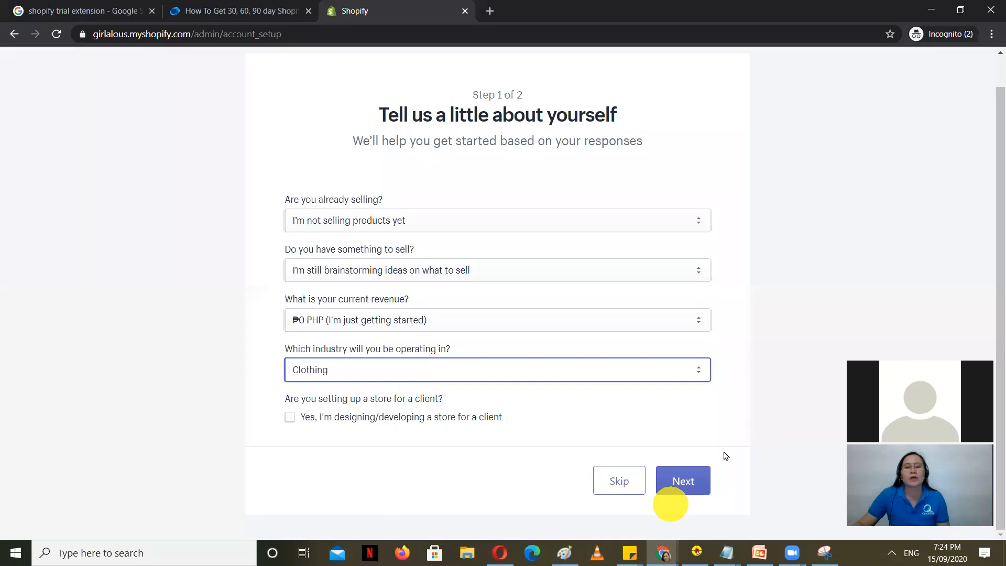
{"action": "left_click", "coordinate": [290, 417]}
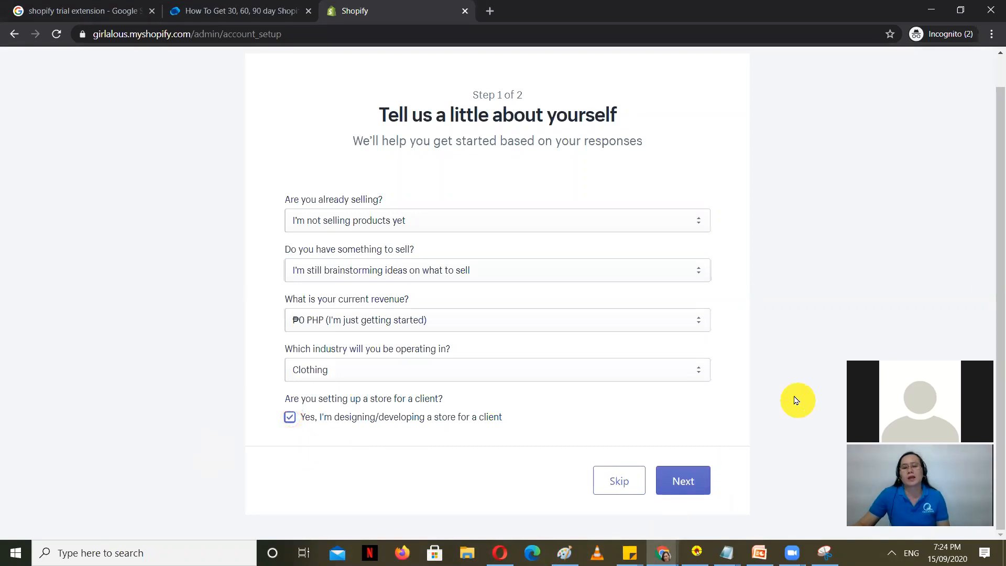
{"action": "left_click", "coordinate": [290, 417]}
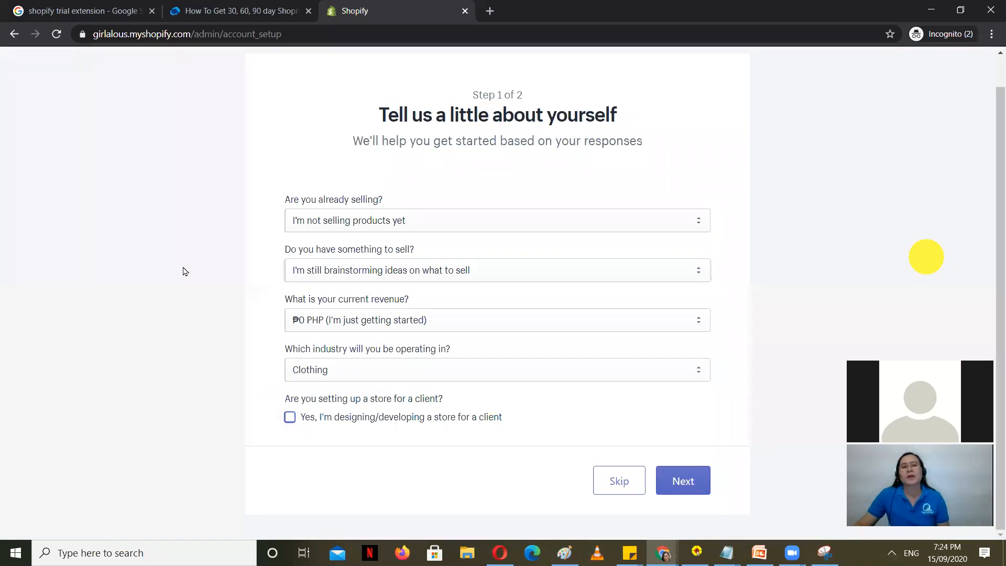
{"action": "scroll", "coordinate": [184, 267], "scroll_direction": "down", "scroll_amount": 2}
{"action": "scroll", "coordinate": [203, 266], "scroll_direction": "up", "scroll_amount": 1}
{"action": "scroll", "coordinate": [204, 268], "scroll_direction": "down", "scroll_amount": 1}
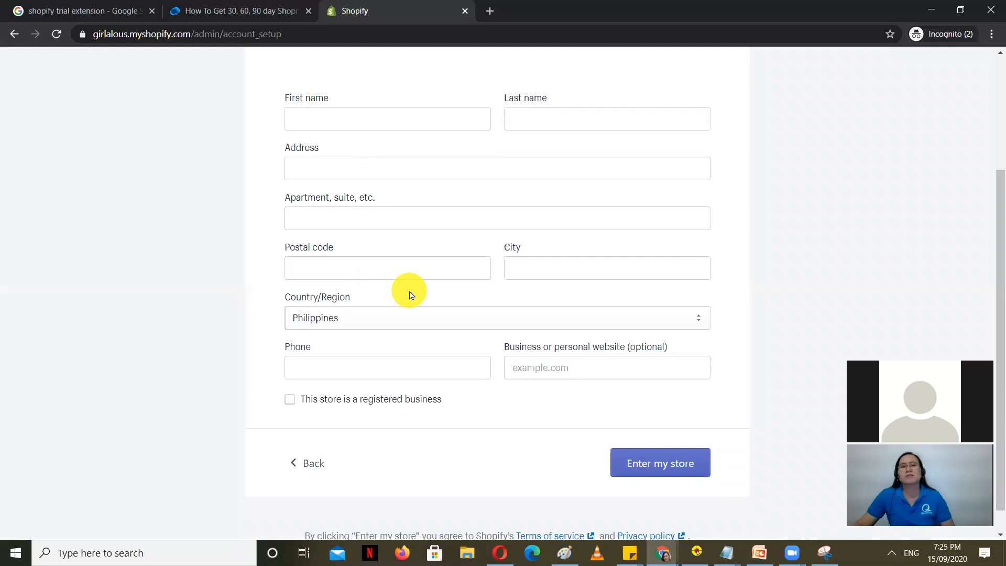
Step: Enter the owner's first and last name in the business-address form
{"action": "scroll", "coordinate": [310, 319], "scroll_direction": "down", "scroll_amount": 1}
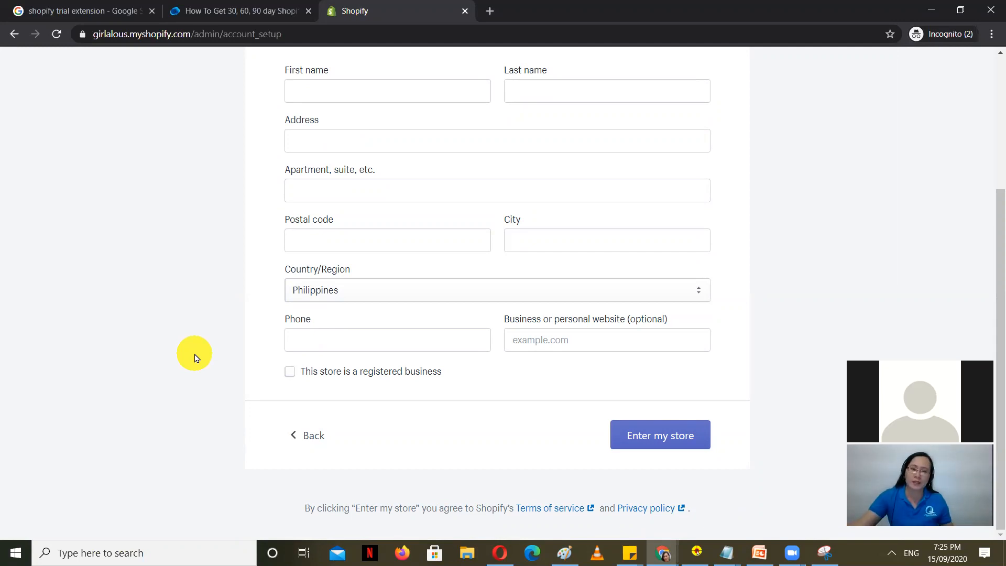
{"action": "scroll", "coordinate": [127, 321], "scroll_direction": "up", "scroll_amount": 4}
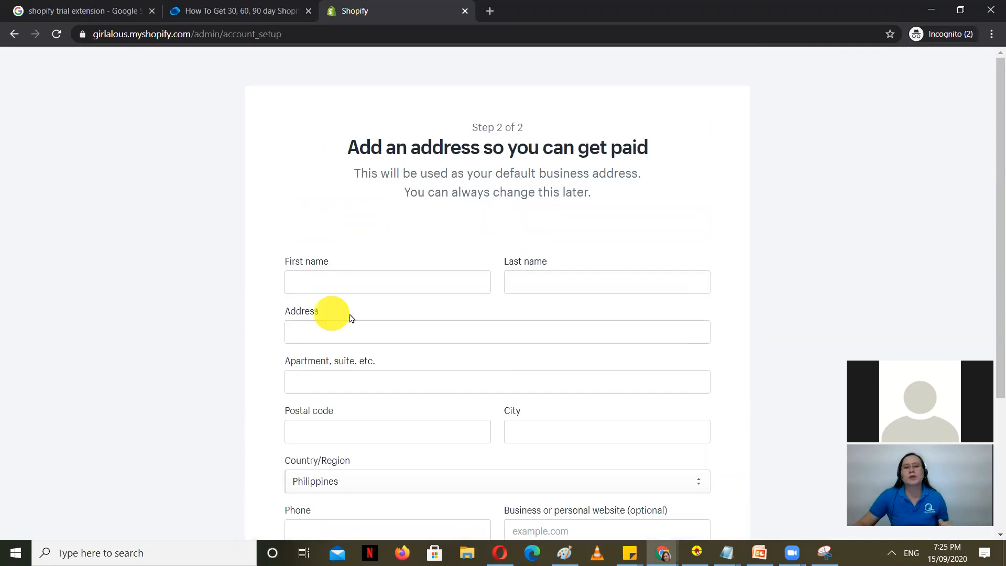
{"action": "left_click", "coordinate": [359, 281]}
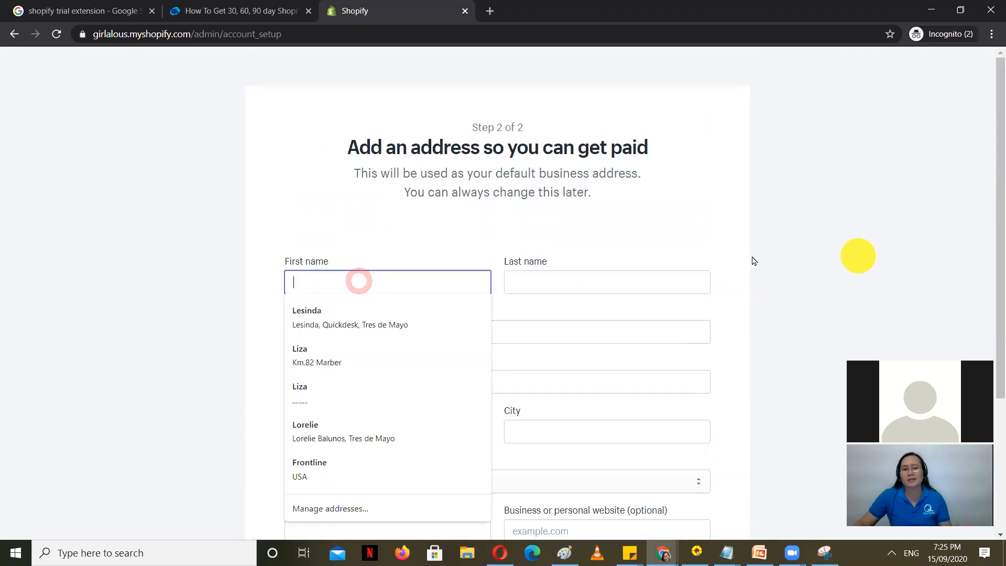
{"action": "left_click", "coordinate": [809, 209]}
{"action": "scroll", "coordinate": [355, 274], "scroll_direction": "down", "scroll_amount": 1}
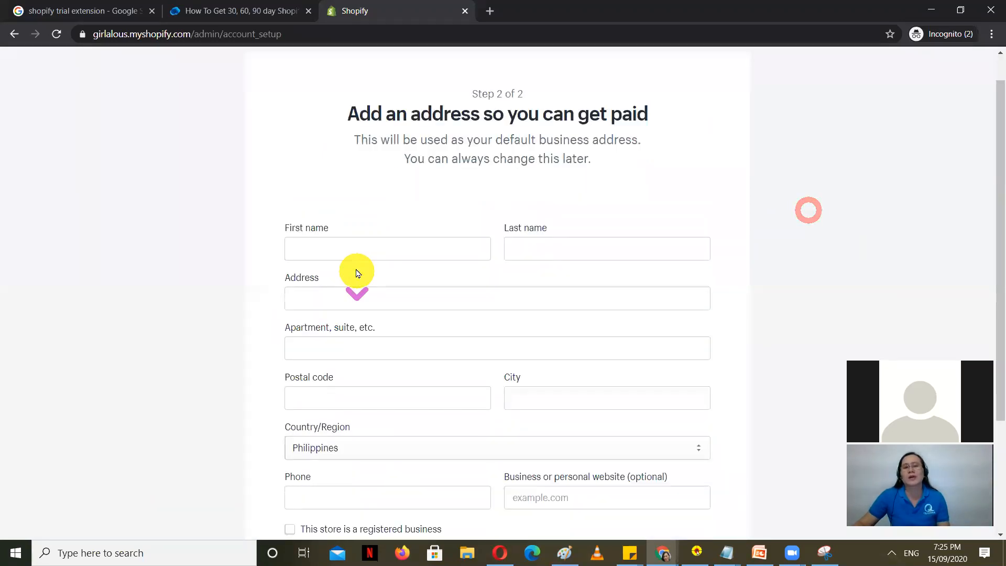
{"action": "left_click", "coordinate": [328, 214]}
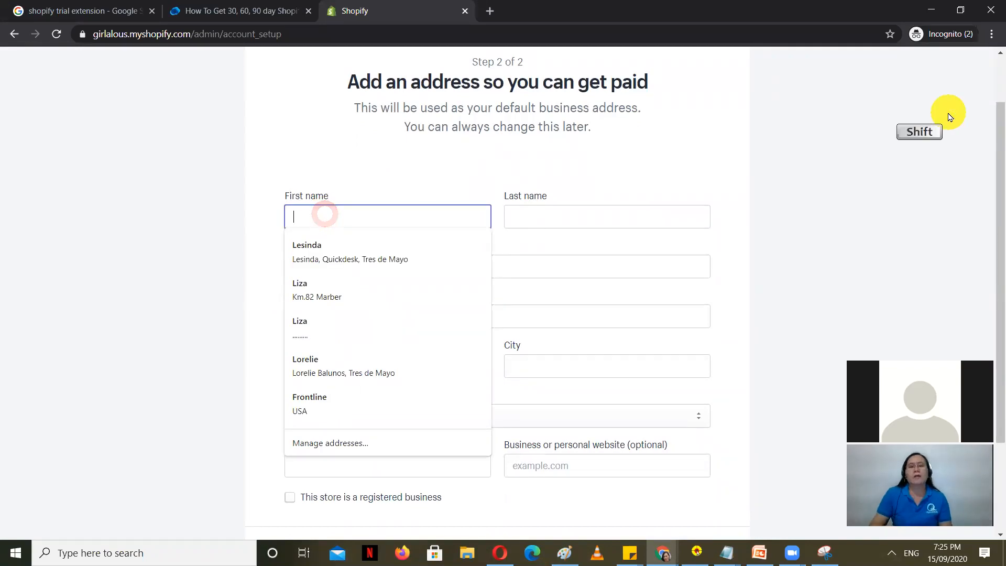
{"action": "type", "text": "Le"}
{"action": "key", "text": "BackSpace"}
{"action": "type", "text": "iz"}
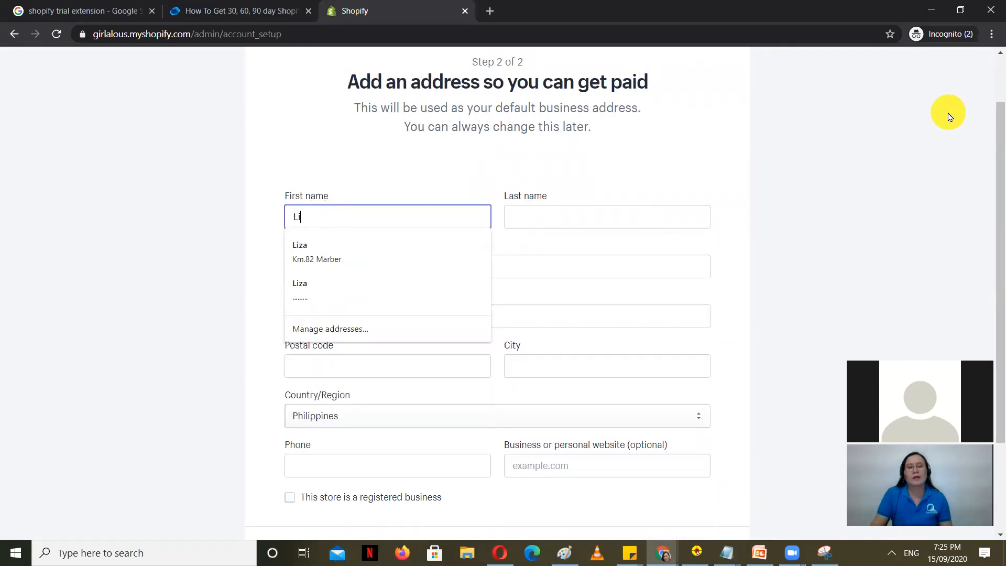
{"action": "left_click", "coordinate": [581, 216]}
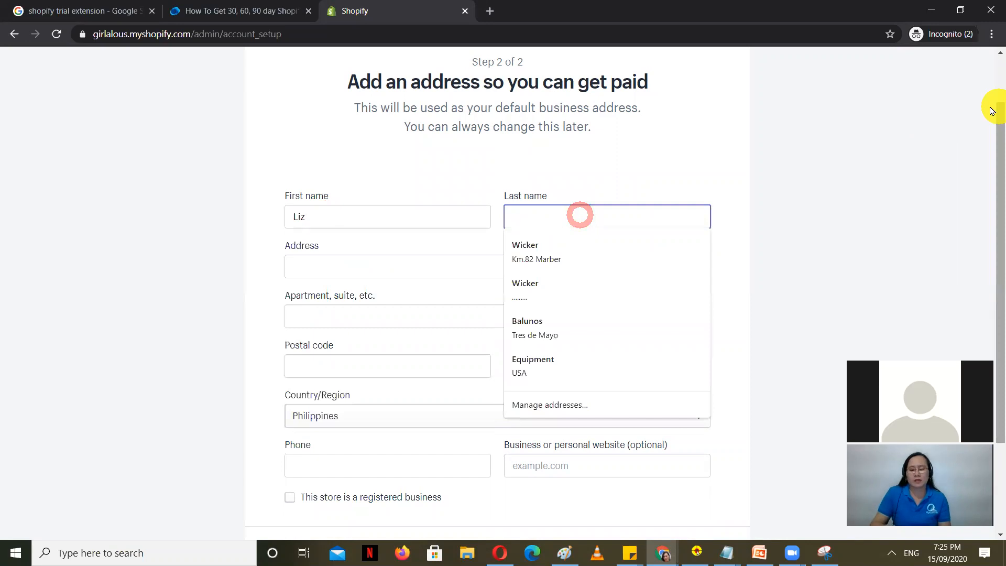
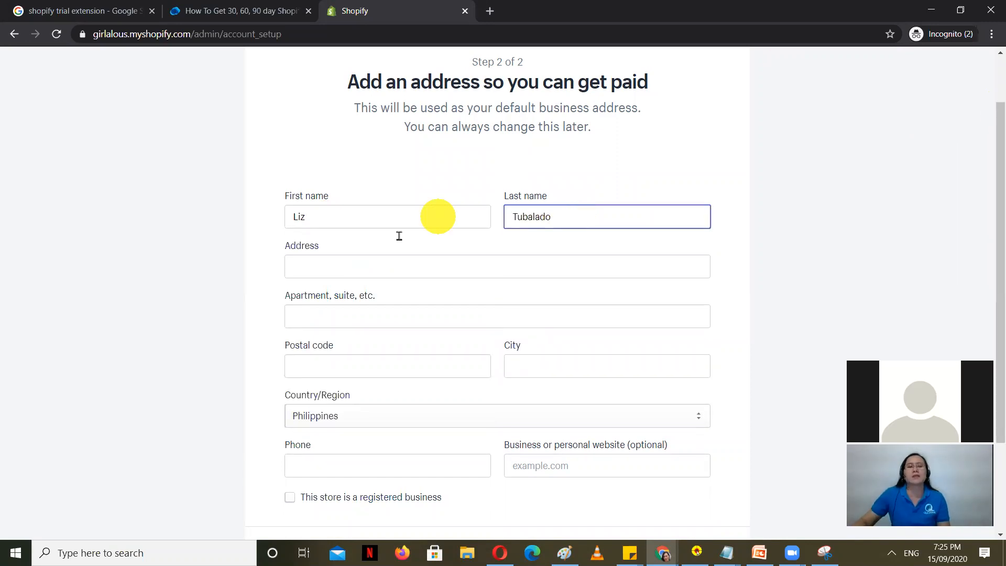
Step: Fill the street address from a saved autofill entry, clear the website field, and close the setup tab
{"action": "left_click", "coordinate": [342, 266]}
{"action": "type", "text": "Tre"}
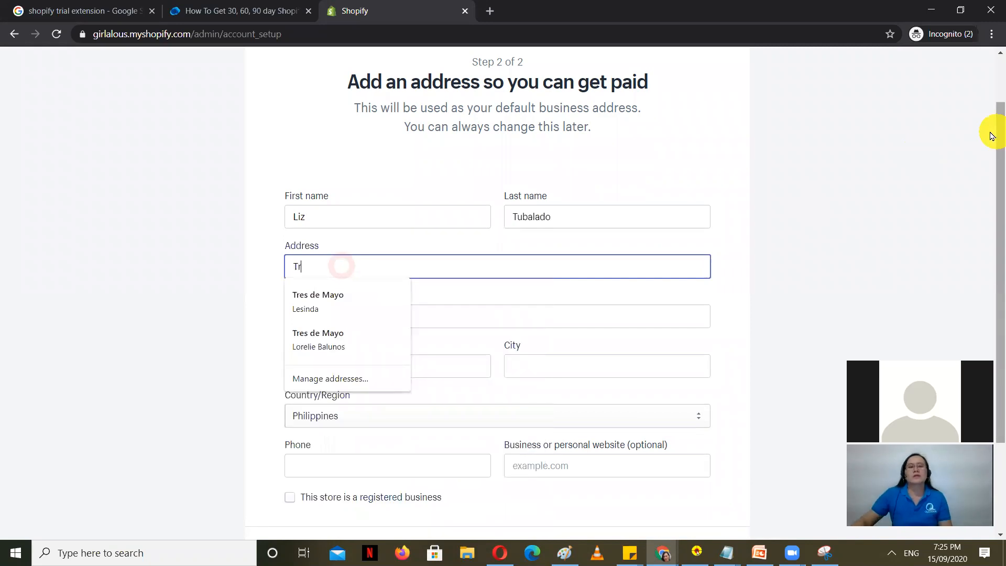
{"action": "left_click", "coordinate": [319, 303]}
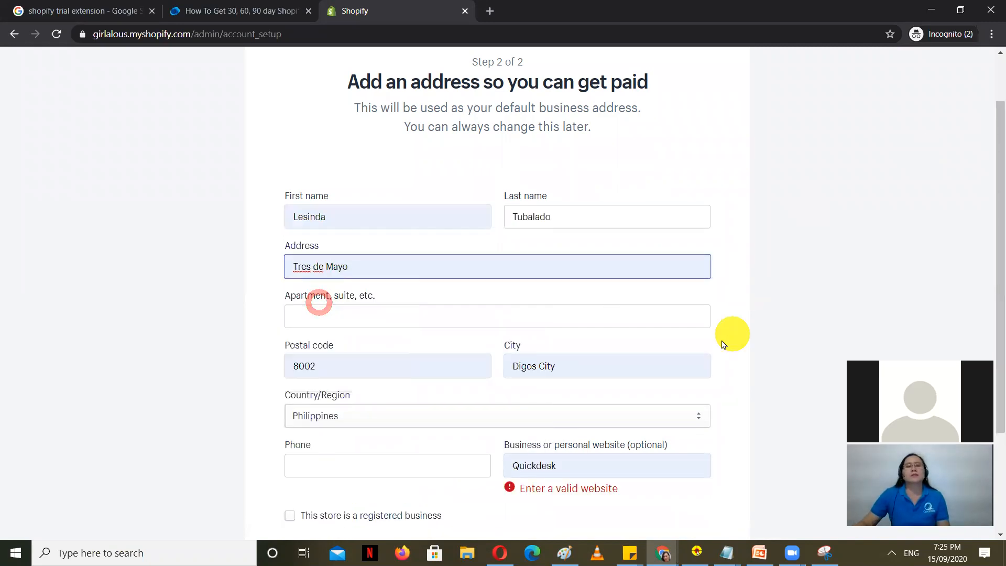
{"action": "scroll", "coordinate": [719, 342], "scroll_direction": "down", "scroll_amount": 3}
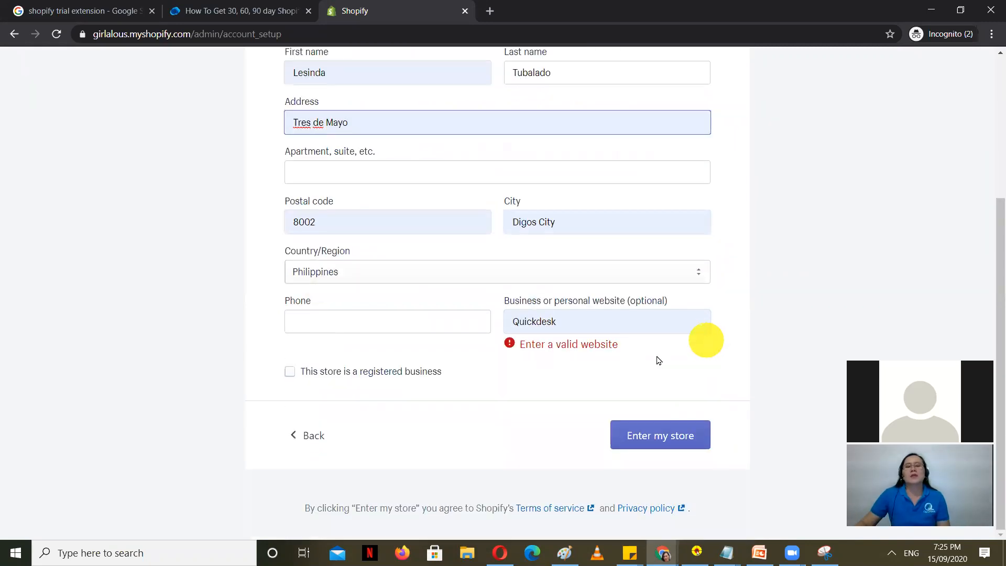
{"action": "double_click", "coordinate": [553, 322]}
{"action": "key", "text": "BackSpace"}
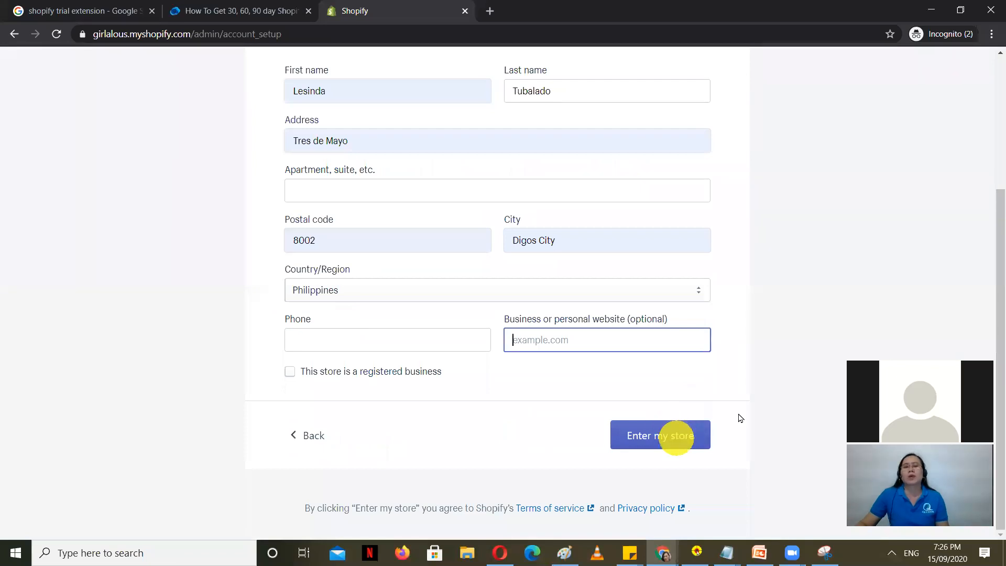
{"action": "left_click", "coordinate": [467, 12]}
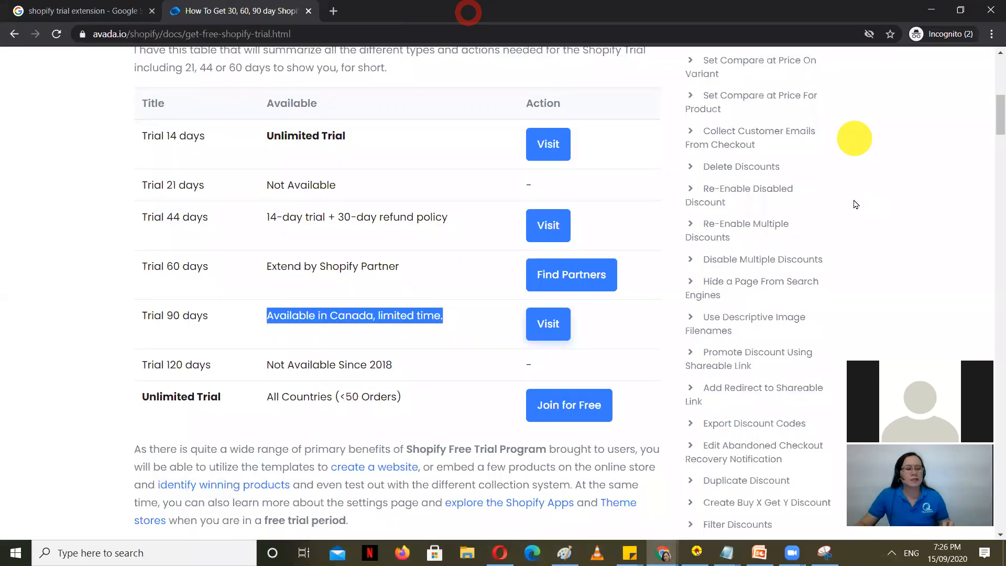
Step: Switch to the Fhanzies store's Shopify admin Home window showing 14 trial days left
{"action": "left_click", "coordinate": [664, 555]}
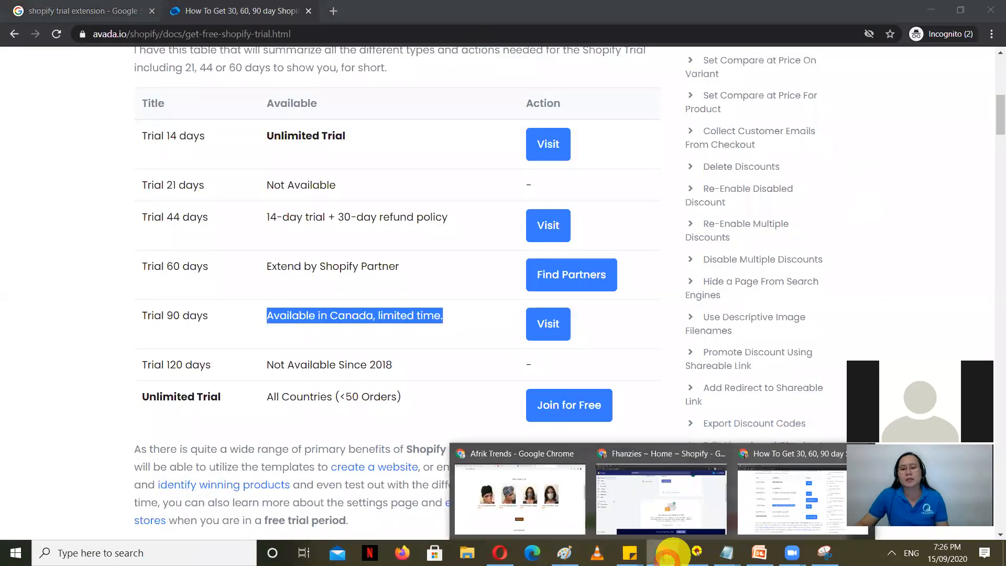
{"action": "left_click", "coordinate": [671, 511]}
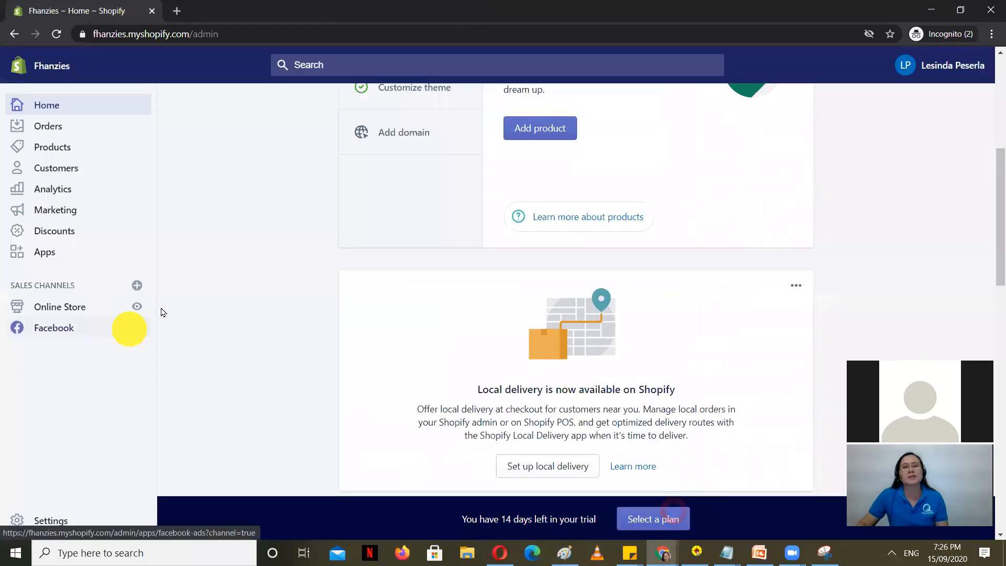
{"action": "scroll", "coordinate": [146, 320], "scroll_direction": "down", "scroll_amount": 7}
{"action": "scroll", "coordinate": [115, 367], "scroll_direction": "up", "scroll_amount": 6}
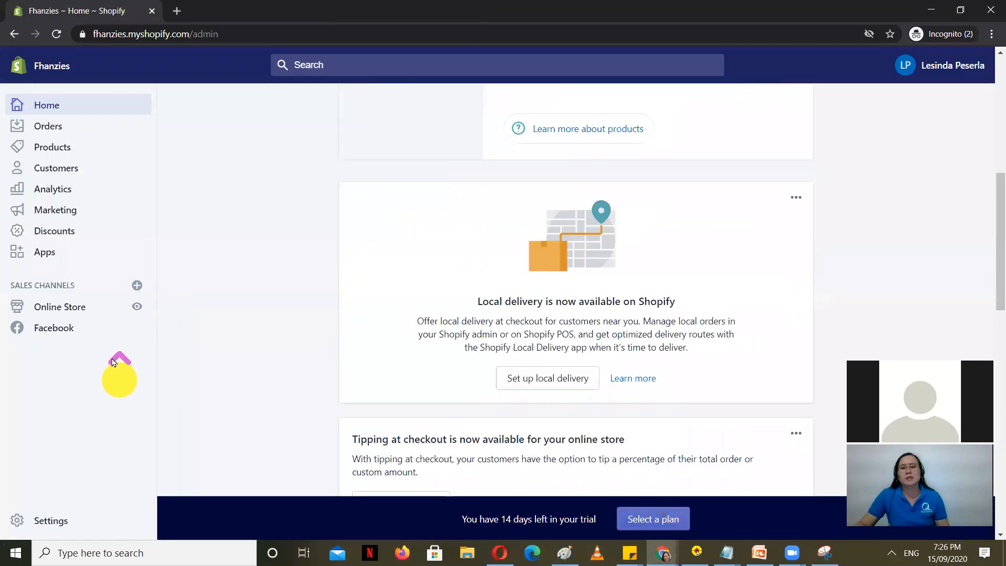
{"action": "scroll", "coordinate": [113, 315], "scroll_direction": "up", "scroll_amount": 5}
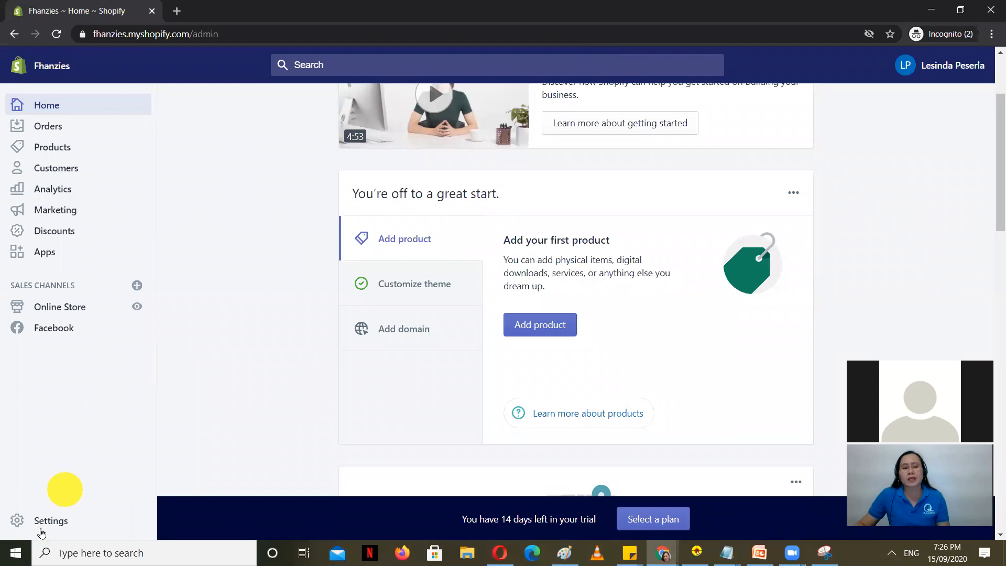
Step: Open the Fhanzies store's General settings page
{"action": "left_click", "coordinate": [56, 520]}
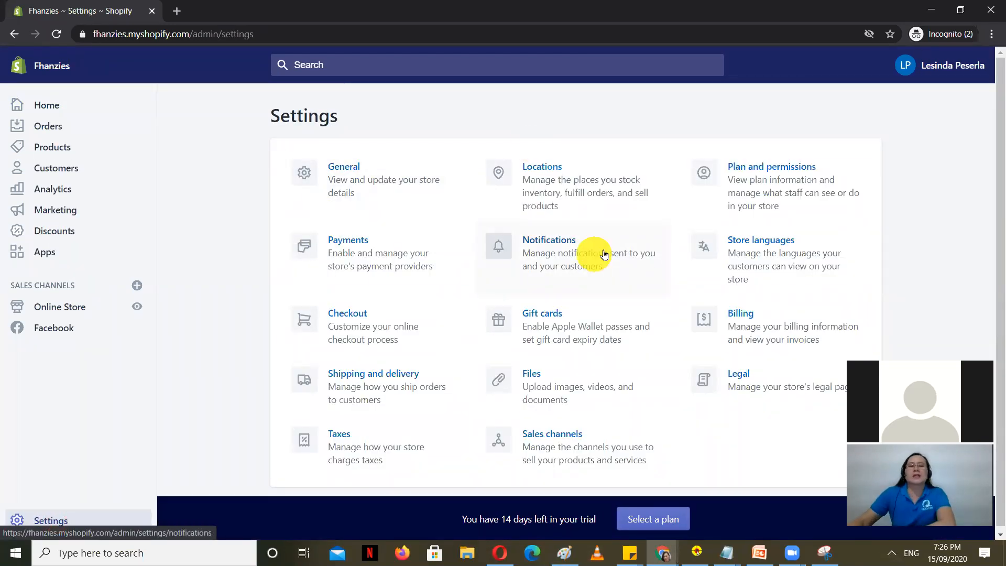
{"action": "left_click", "coordinate": [396, 172]}
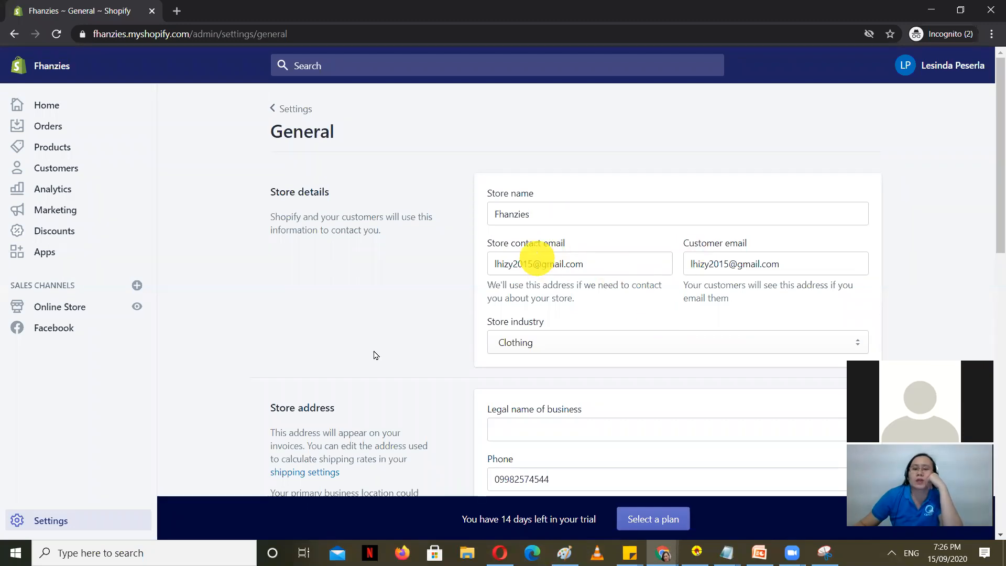
{"action": "scroll", "coordinate": [367, 357], "scroll_direction": "down", "scroll_amount": 3}
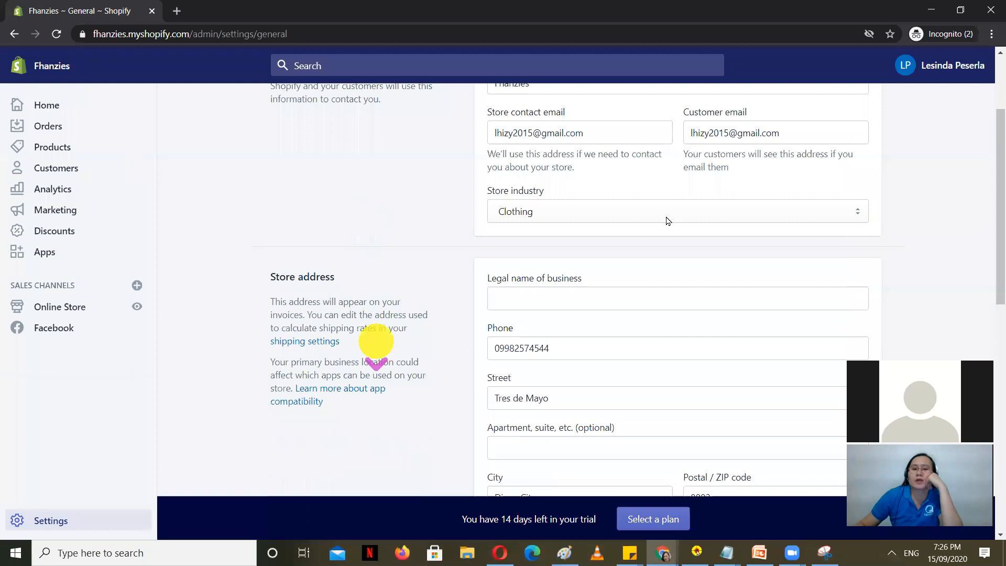
Step: Keep Clothing as the store industry and check that the currency is still Philippine Piso (PHP)
{"action": "left_click", "coordinate": [671, 218]}
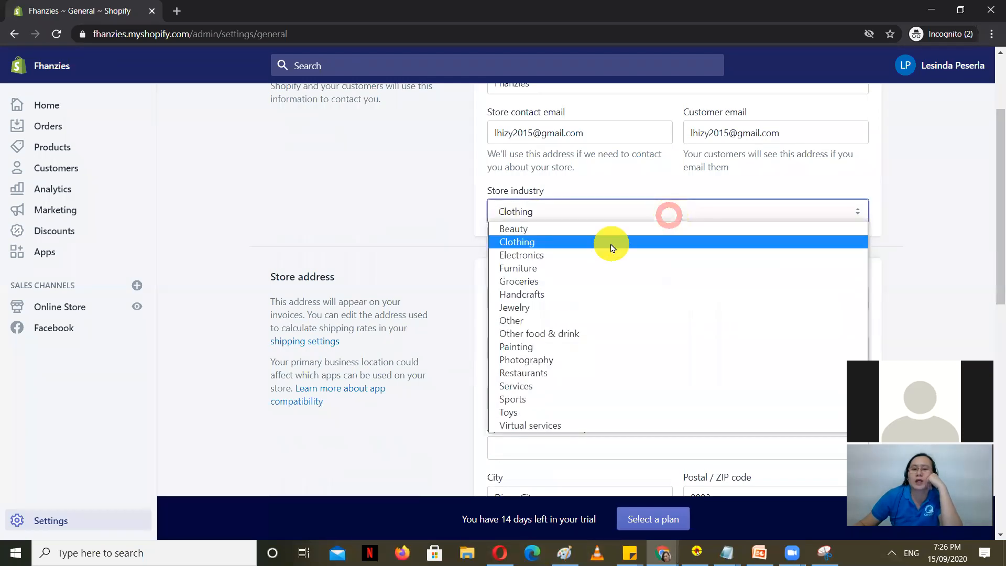
{"action": "left_click", "coordinate": [611, 241]}
{"action": "scroll", "coordinate": [286, 319], "scroll_direction": "down", "scroll_amount": 4}
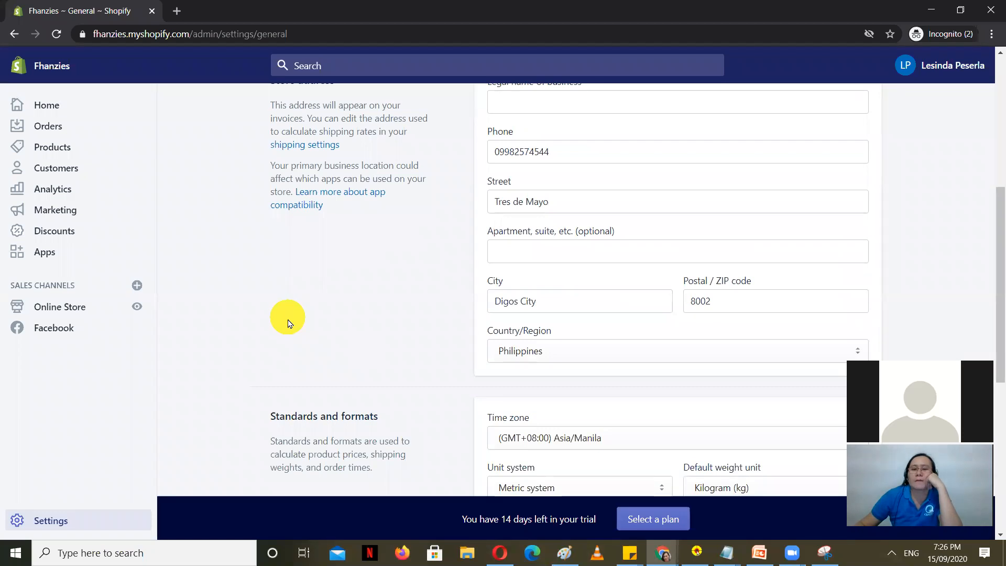
{"action": "scroll", "coordinate": [288, 321], "scroll_direction": "down", "scroll_amount": 4}
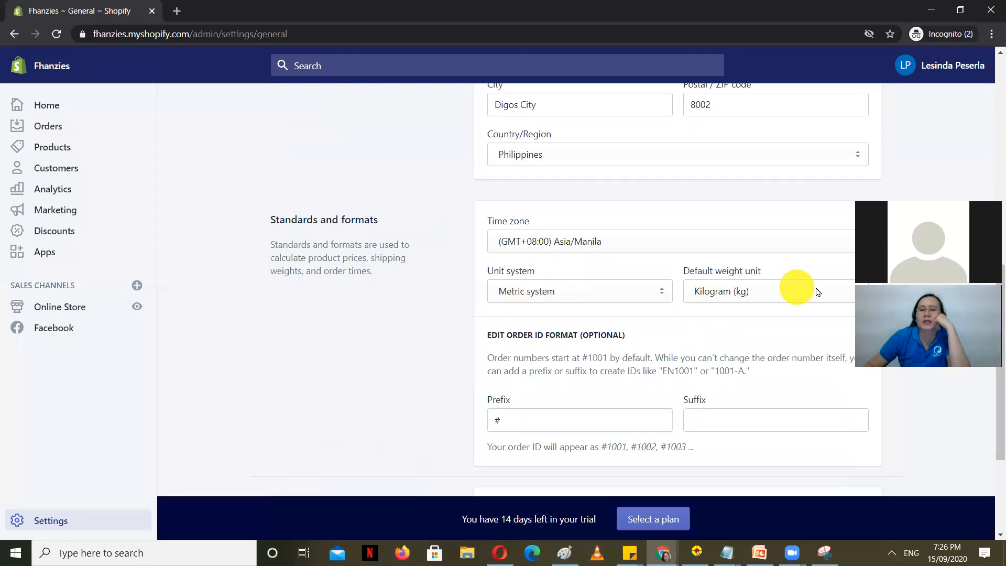
{"action": "scroll", "coordinate": [591, 342], "scroll_direction": "down", "scroll_amount": 3}
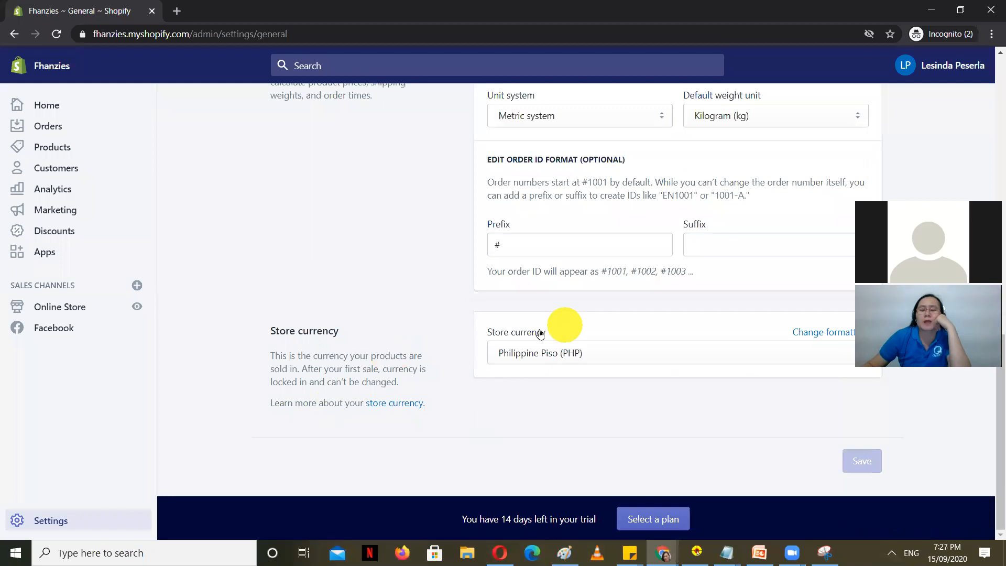
{"action": "left_click", "coordinate": [616, 354]}
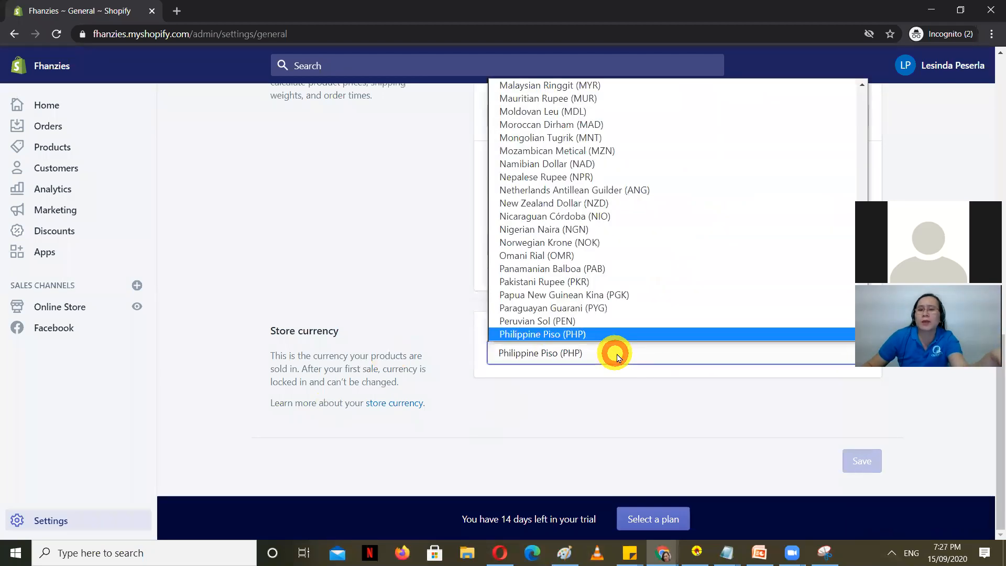
{"action": "scroll", "coordinate": [716, 296], "scroll_direction": "up", "scroll_amount": 20}
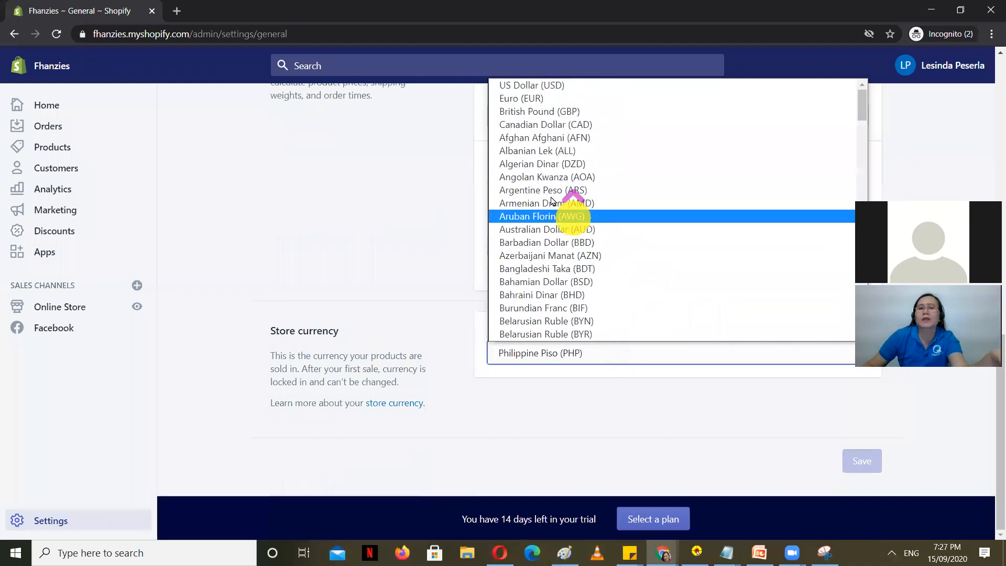
{"action": "left_click", "coordinate": [527, 84]}
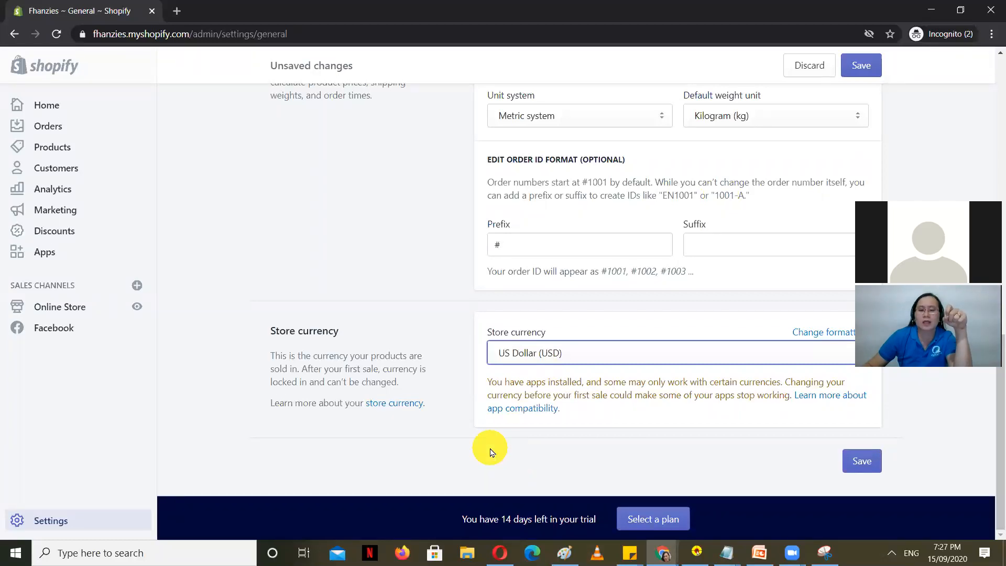
{"action": "left_click", "coordinate": [614, 355]}
{"action": "left_click", "coordinate": [614, 355]}
{"action": "left_click", "coordinate": [614, 355]}
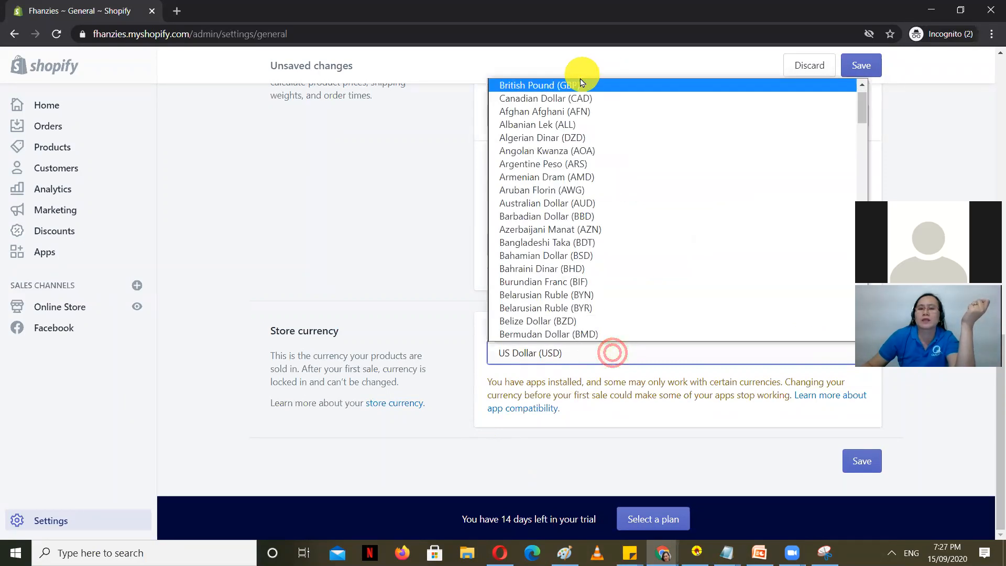
{"action": "left_click", "coordinate": [700, 431]}
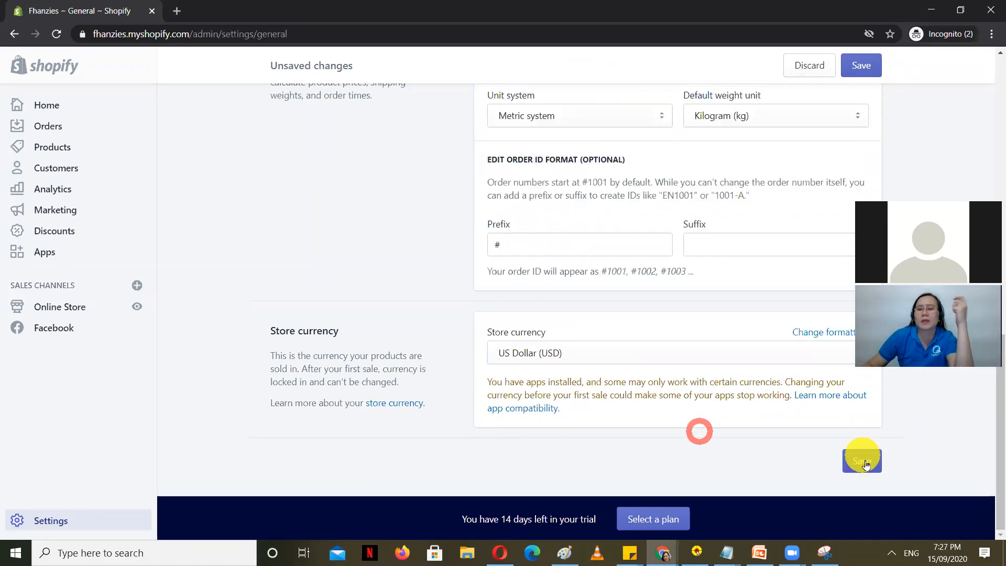
{"action": "left_click", "coordinate": [865, 463]}
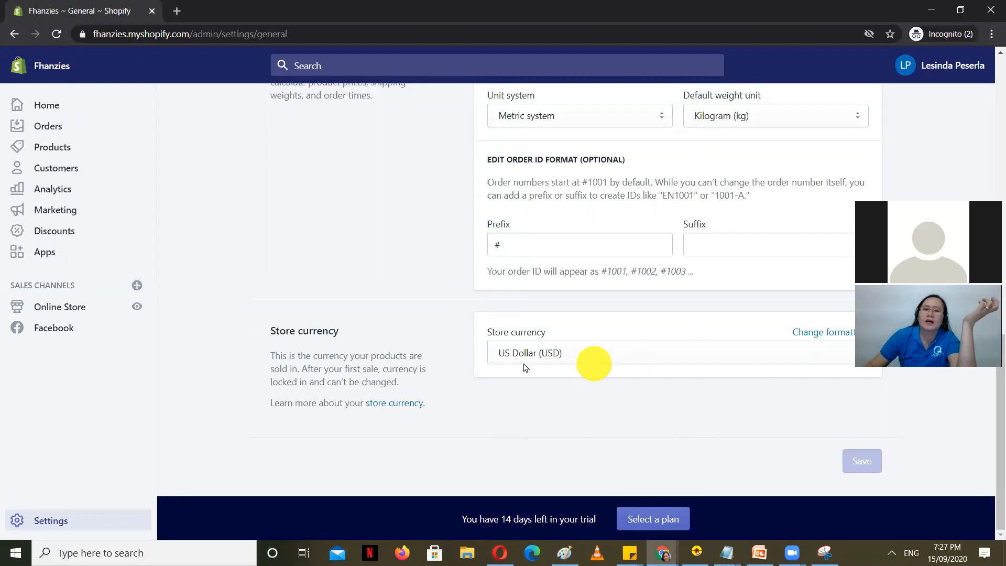
{"action": "scroll", "coordinate": [430, 355], "scroll_direction": "up", "scroll_amount": 1}
{"action": "scroll", "coordinate": [199, 374], "scroll_direction": "down", "scroll_amount": 1}
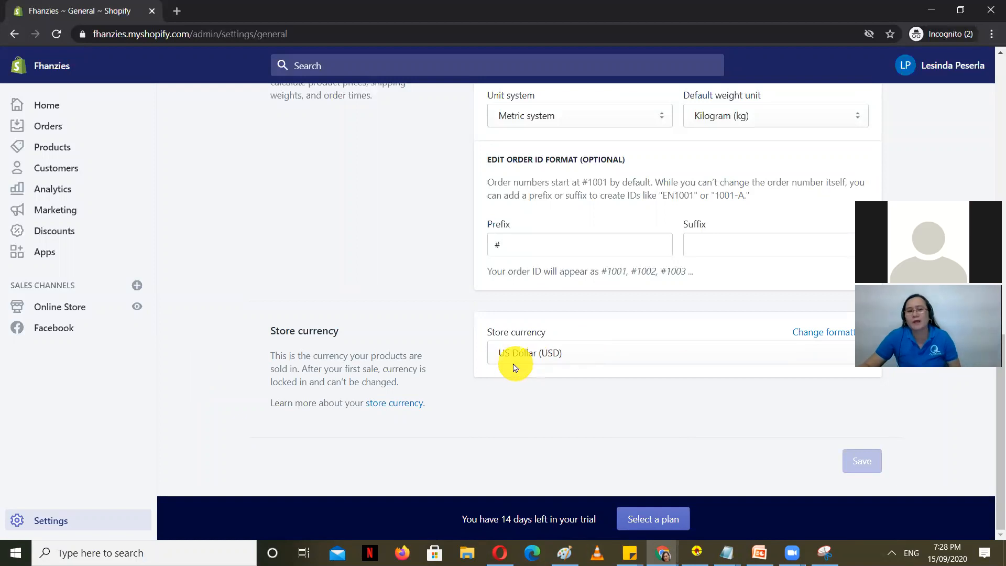
Step: Check that PayPal Express Checkout is the connected payment provider, then return to the Settings list
{"action": "left_click", "coordinate": [63, 519]}
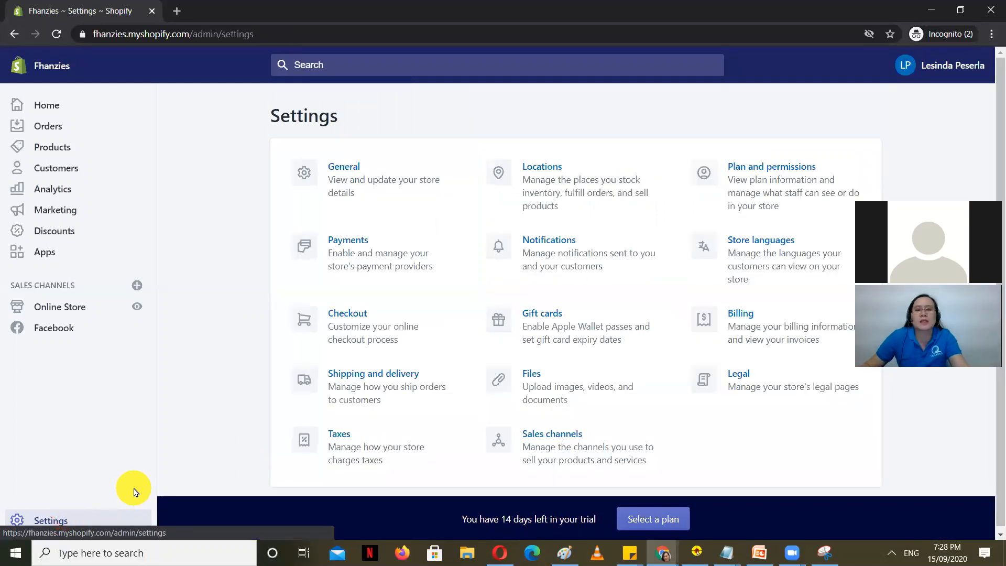
{"action": "left_click", "coordinate": [377, 254]}
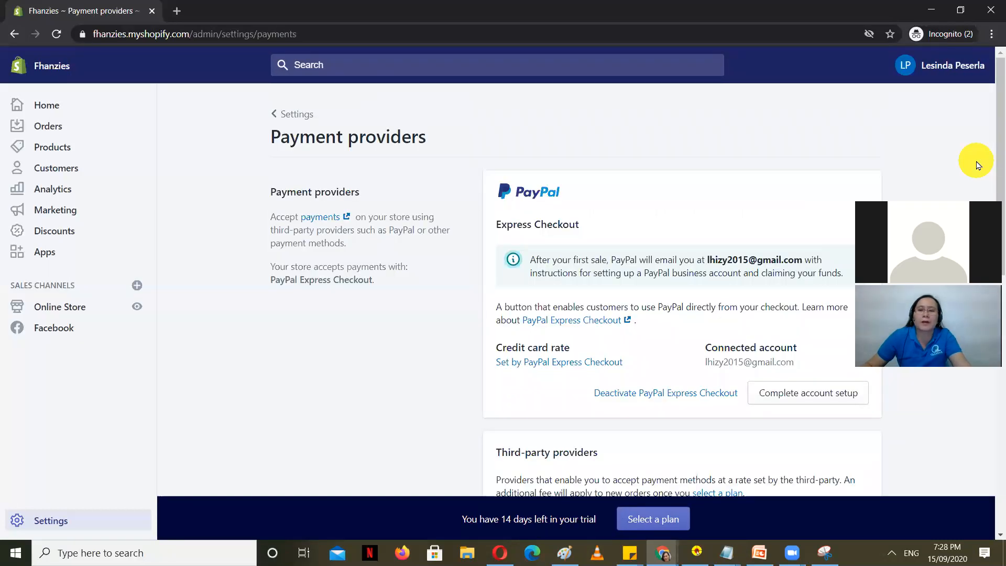
{"action": "scroll", "coordinate": [416, 317], "scroll_direction": "down", "scroll_amount": 1}
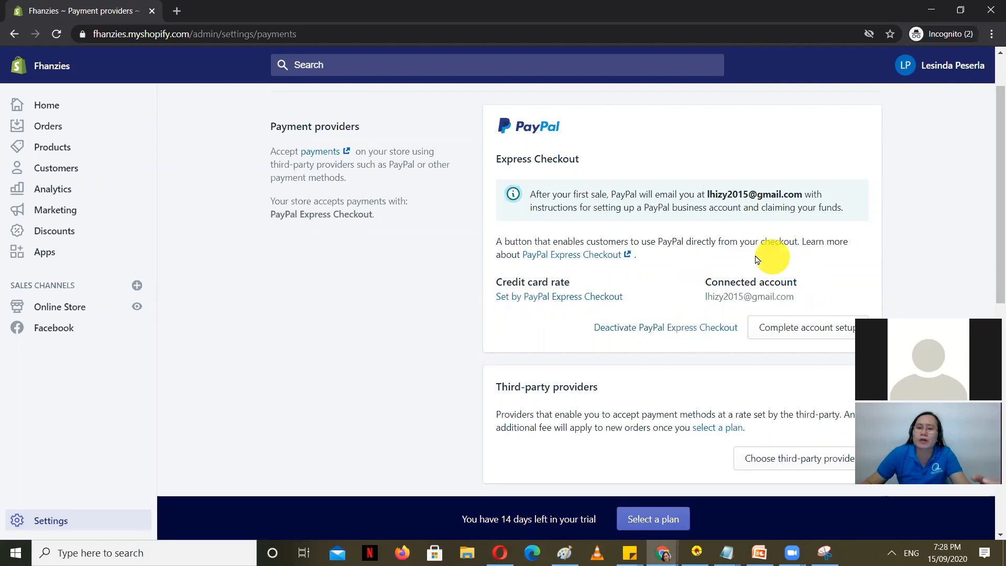
{"action": "left_click_drag", "start_coordinate": [711, 276], "coordinate": [809, 284]}
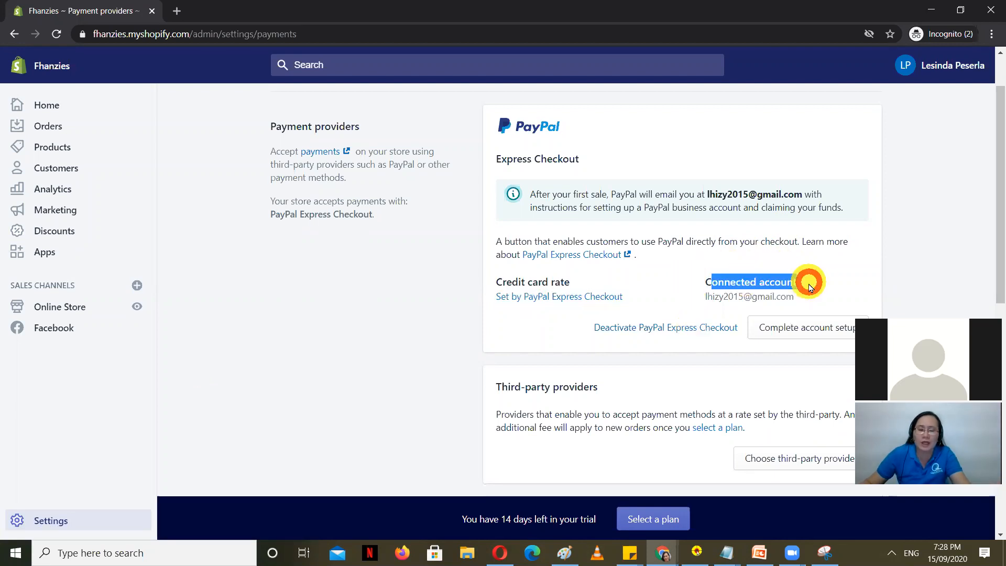
{"action": "left_click", "coordinate": [45, 520]}
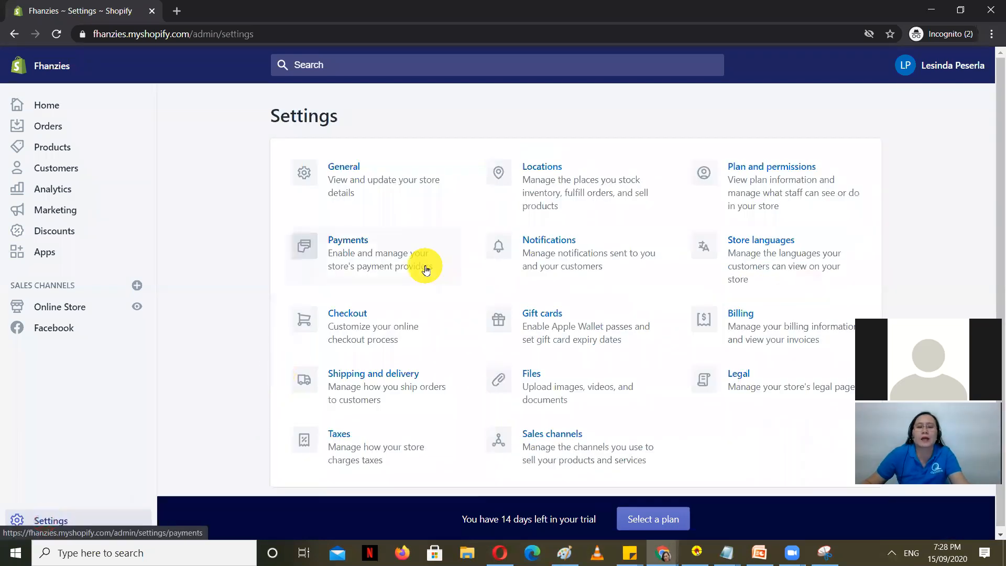
Step: In Checkout settings, try phone-or-email checkout, then set customers back to email-only checkout
{"action": "left_click", "coordinate": [384, 325]}
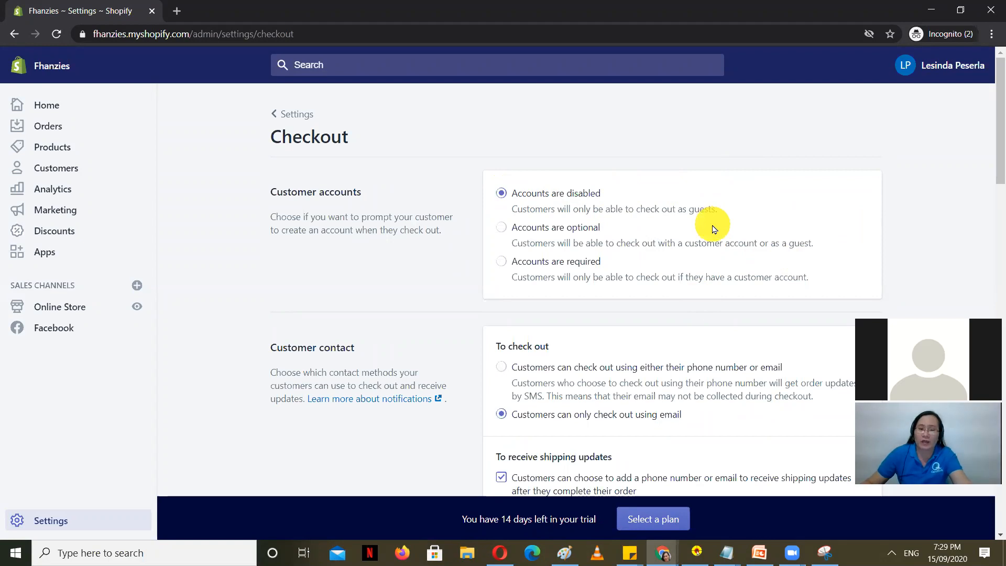
{"action": "scroll", "coordinate": [768, 304], "scroll_direction": "down", "scroll_amount": 2}
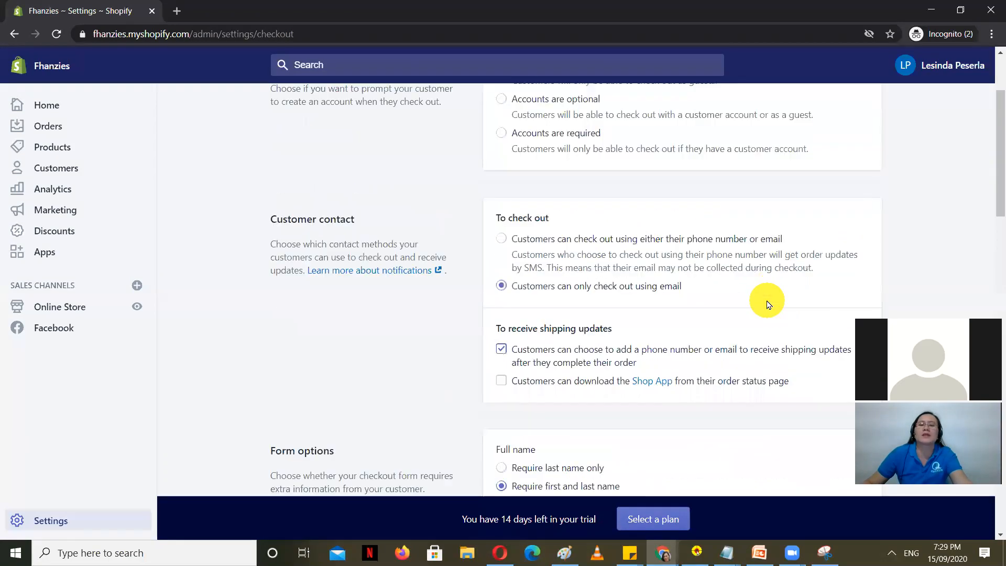
{"action": "scroll", "coordinate": [768, 304], "scroll_direction": "down", "scroll_amount": 1}
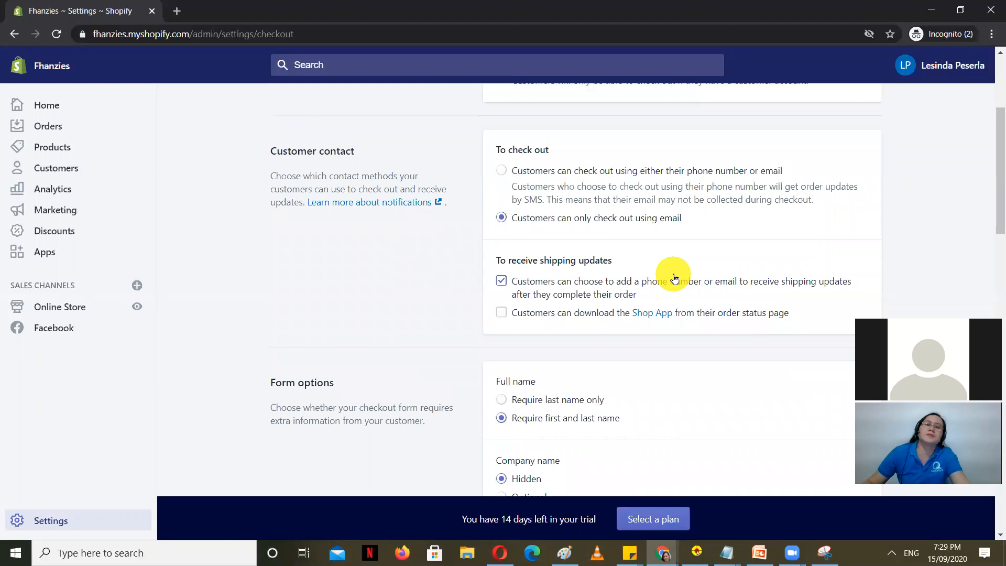
{"action": "left_click", "coordinate": [539, 167]}
{"action": "left_click", "coordinate": [519, 219]}
{"action": "left_click", "coordinate": [510, 173]}
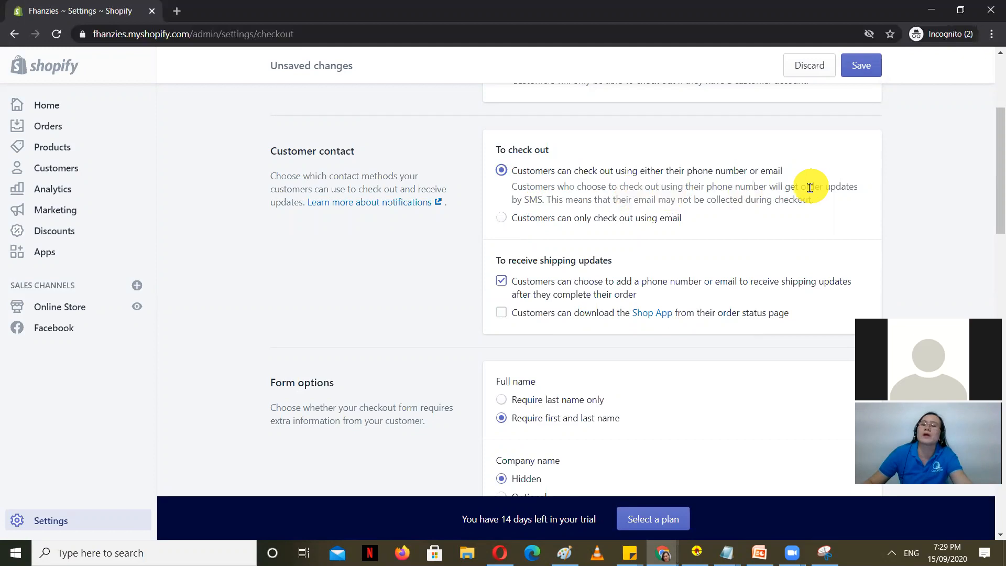
{"action": "left_click", "coordinate": [501, 217]}
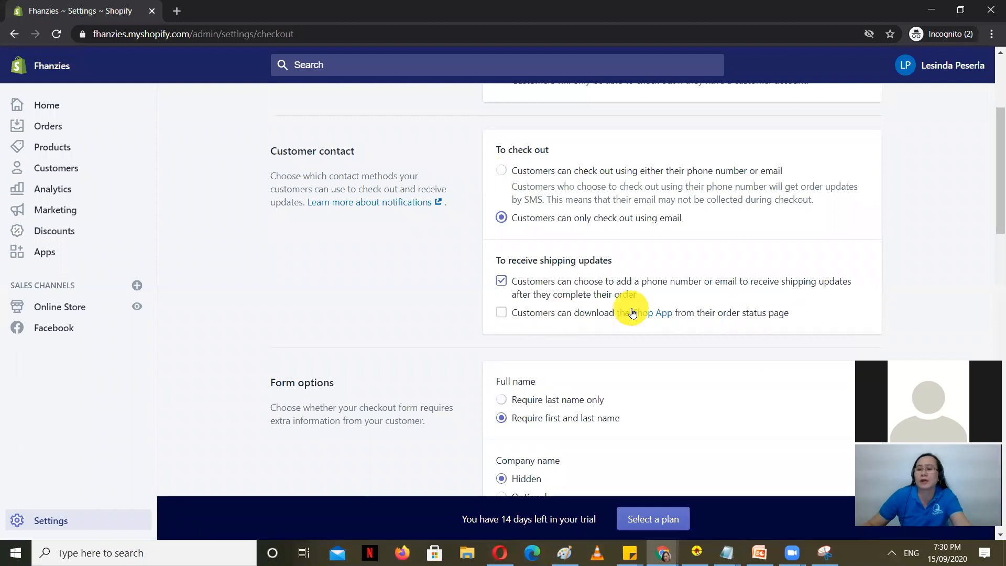
{"action": "left_click", "coordinate": [502, 312]}
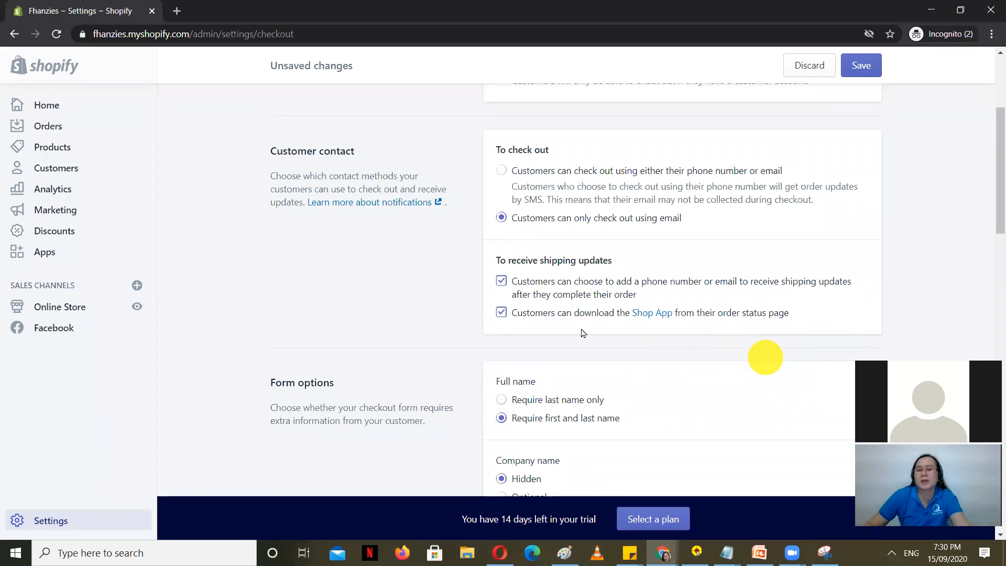
{"action": "left_click", "coordinate": [501, 313]}
{"action": "left_click", "coordinate": [501, 281]}
{"action": "left_click", "coordinate": [501, 312]}
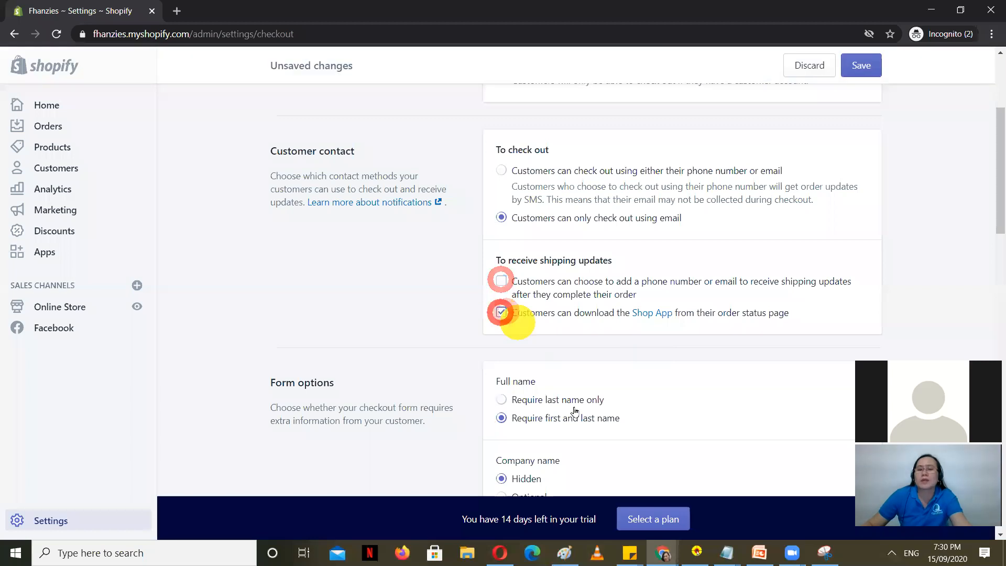
{"action": "left_click", "coordinate": [501, 281]}
{"action": "left_click", "coordinate": [501, 313]}
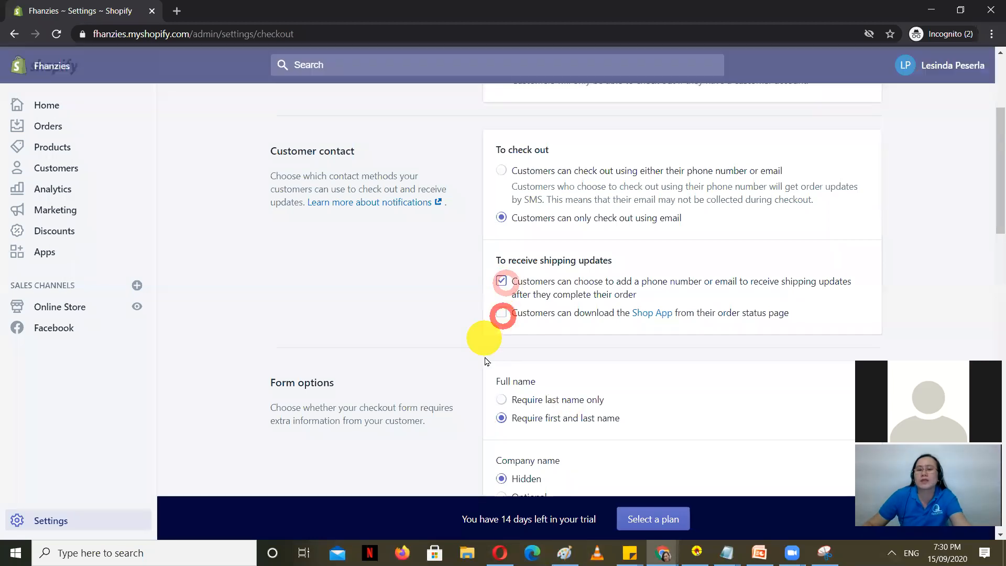
{"action": "left_click", "coordinate": [502, 313]}
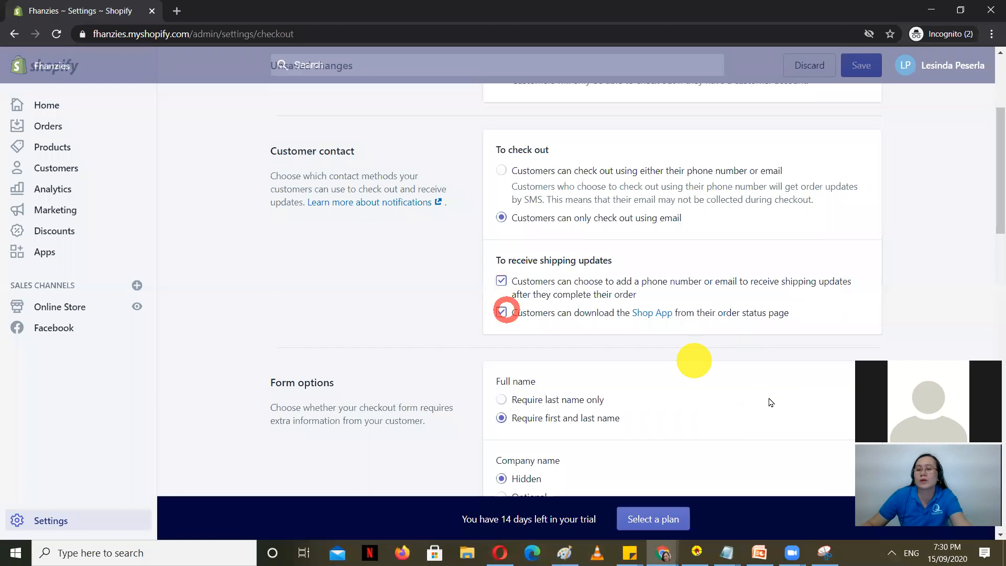
{"action": "left_click", "coordinate": [502, 310]}
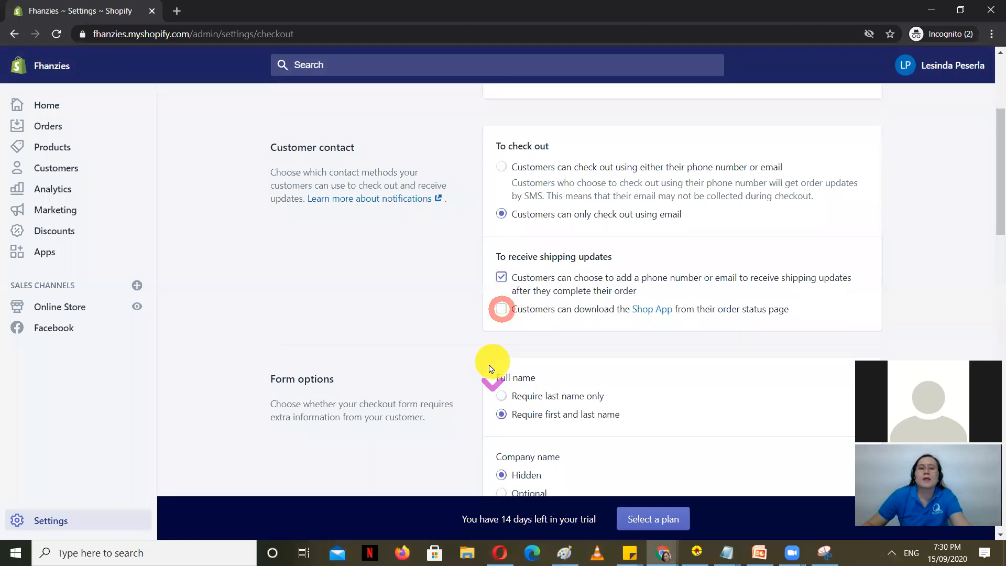
{"action": "scroll", "coordinate": [492, 368], "scroll_direction": "down", "scroll_amount": 2}
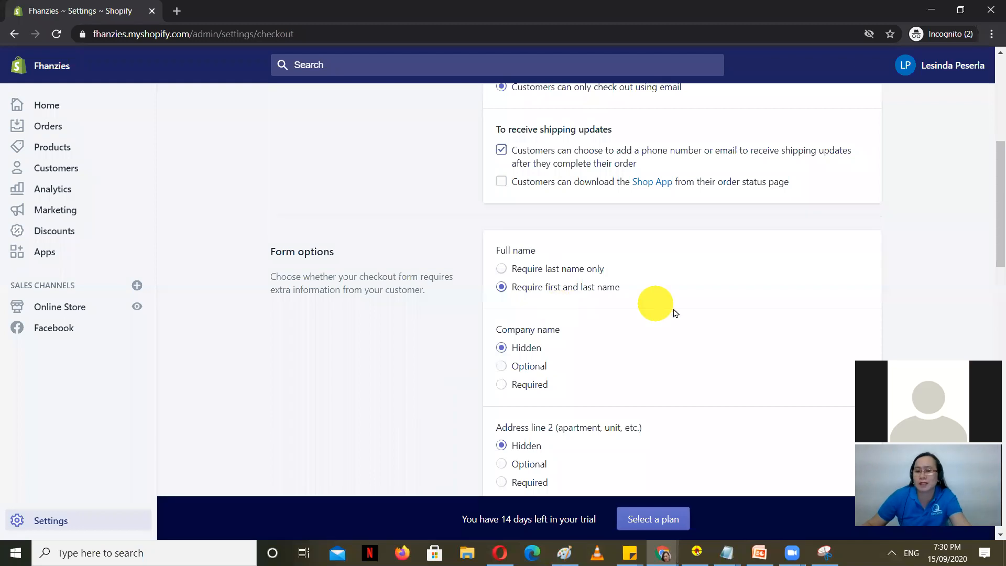
{"action": "scroll", "coordinate": [593, 286], "scroll_direction": "down", "scroll_amount": 2}
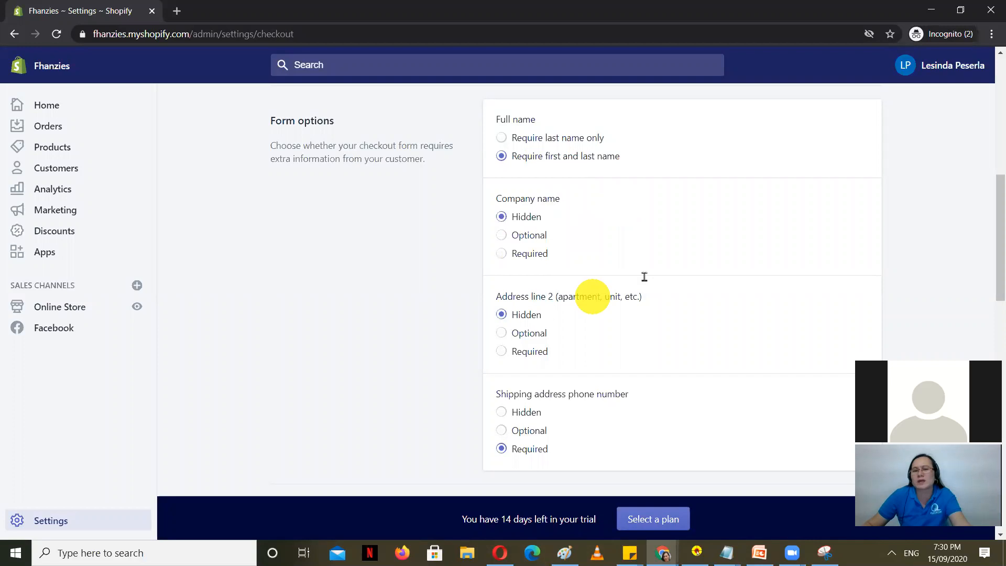
{"action": "scroll", "coordinate": [750, 221], "scroll_direction": "up", "scroll_amount": 1}
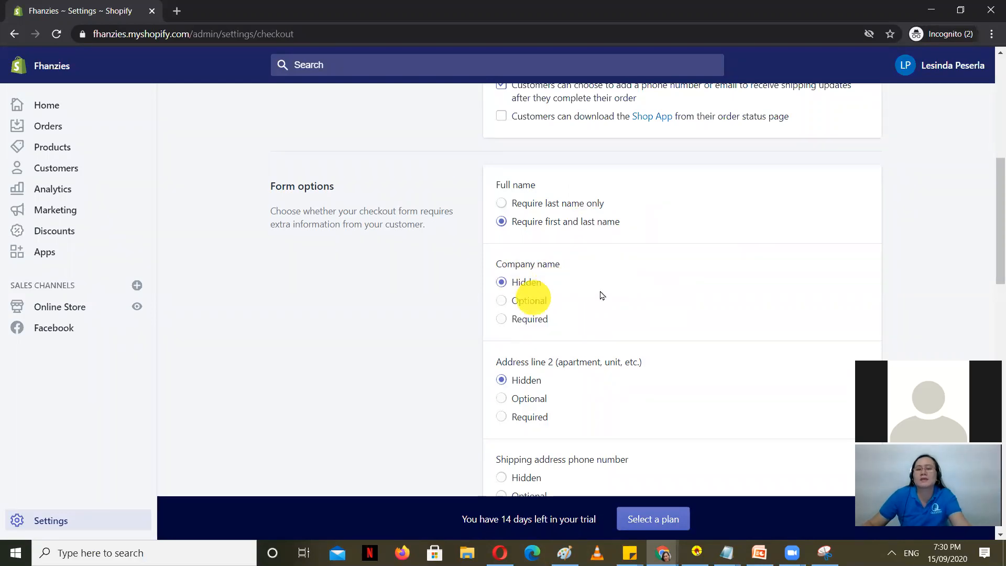
{"action": "scroll", "coordinate": [650, 315], "scroll_direction": "down", "scroll_amount": 4}
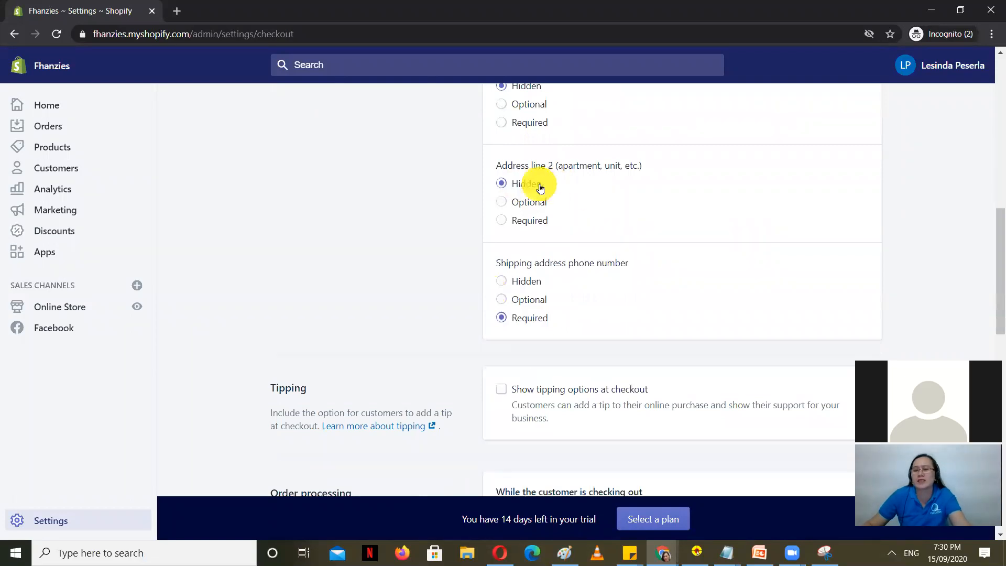
{"action": "scroll", "coordinate": [707, 236], "scroll_direction": "up", "scroll_amount": 3}
{"action": "scroll", "coordinate": [644, 262], "scroll_direction": "down", "scroll_amount": 3}
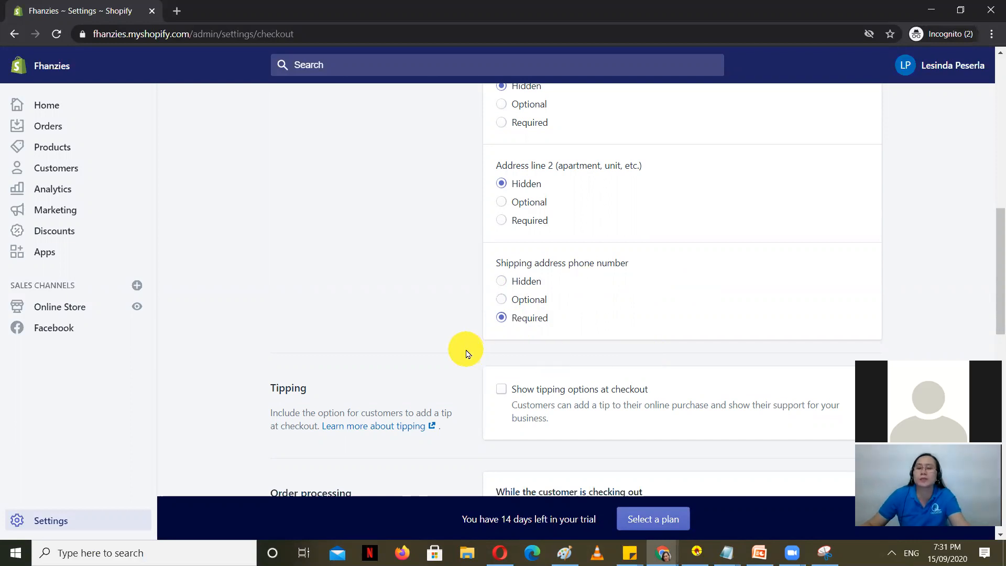
{"action": "scroll", "coordinate": [464, 354], "scroll_direction": "up", "scroll_amount": 3}
{"action": "scroll", "coordinate": [314, 213], "scroll_direction": "down", "scroll_amount": 2}
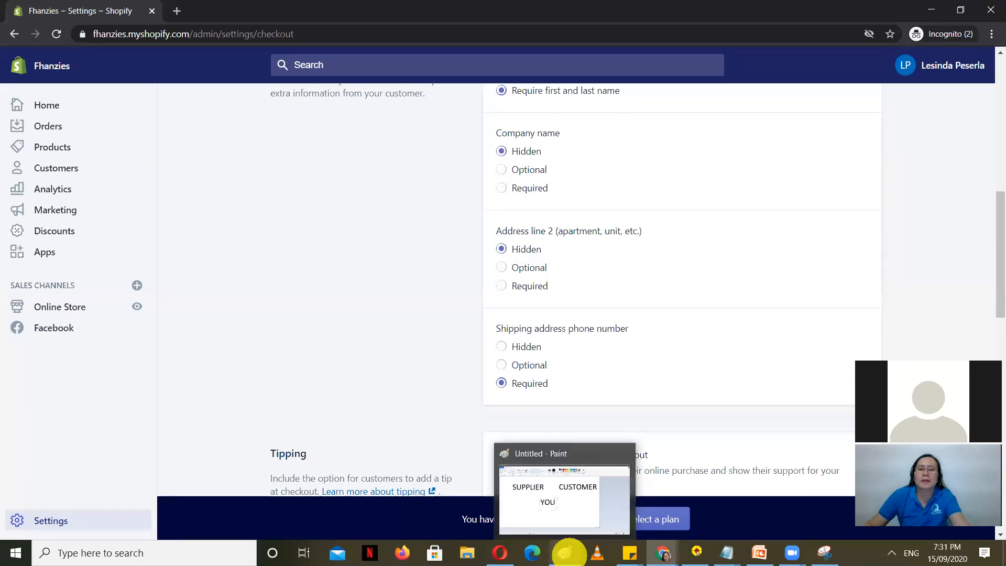
Step: In Paint, draw pencil lines from CUSTOMER and from SUPPLIER down to the YOU box
{"action": "left_click", "coordinate": [566, 553]}
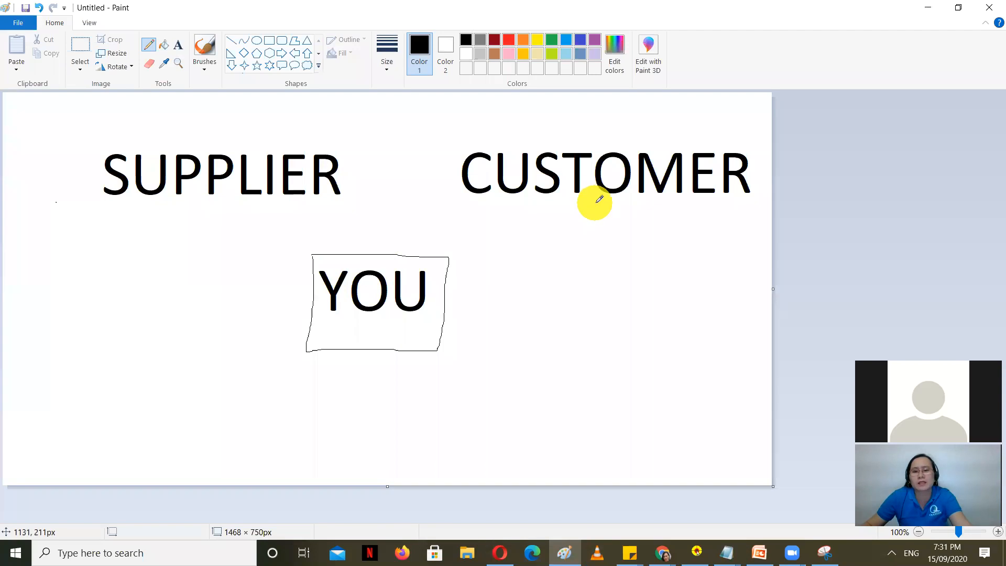
{"action": "left_click_drag", "start_coordinate": [600, 203], "coordinate": [563, 226]}
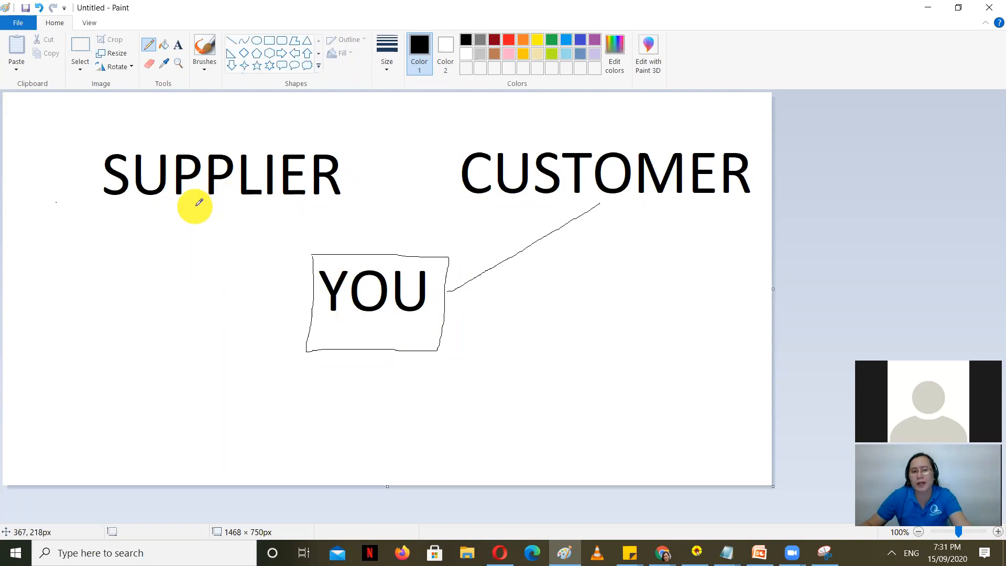
{"action": "left_click_drag", "start_coordinate": [211, 218], "coordinate": [282, 279]}
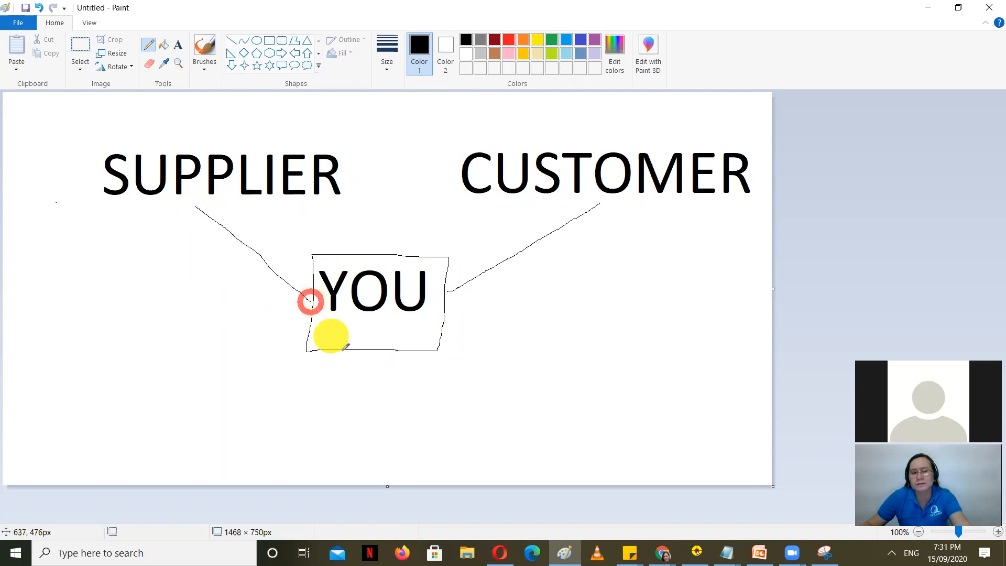
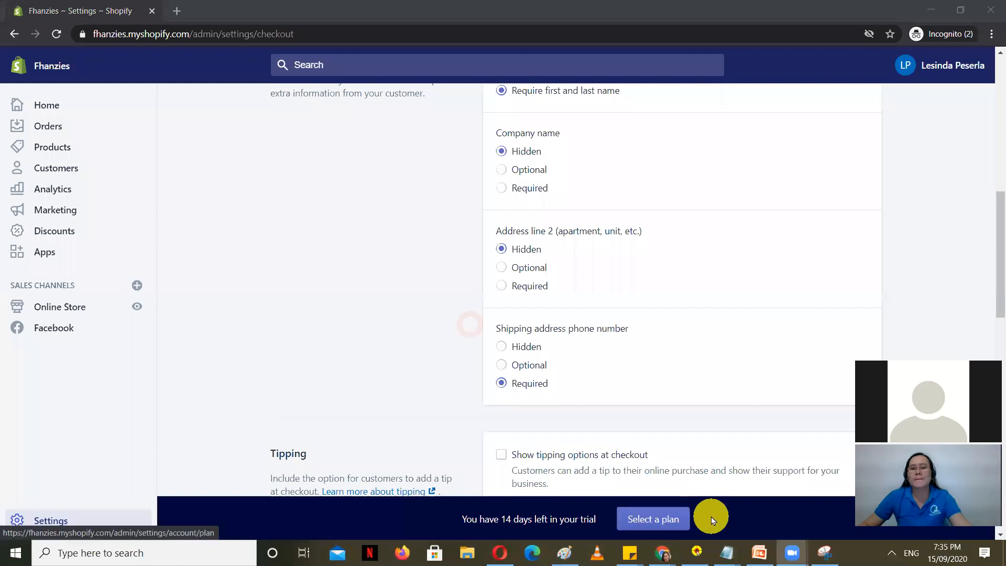
Step: Open the plan selection page and look over the available store plans
{"action": "left_click", "coordinate": [649, 515]}
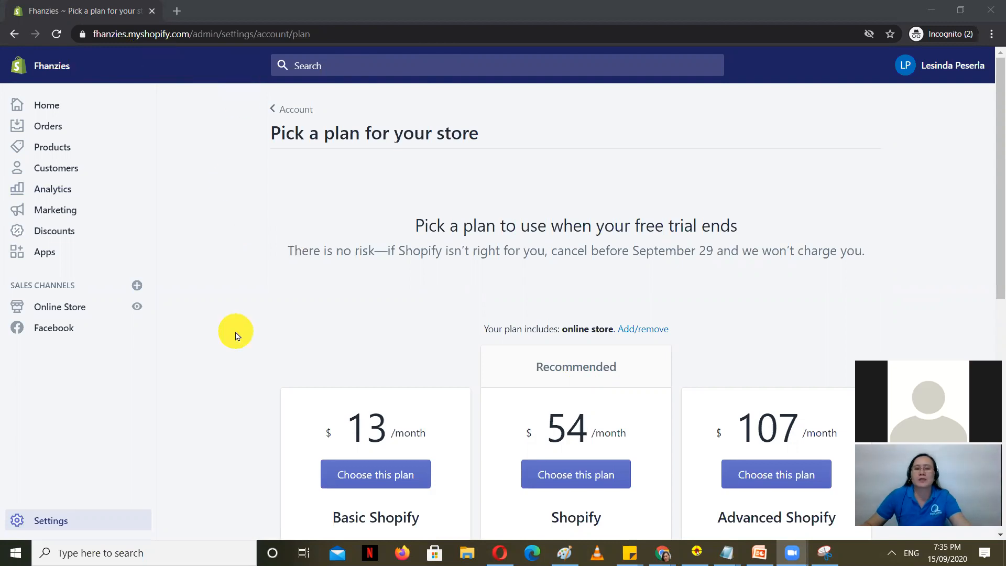
{"action": "scroll", "coordinate": [237, 275], "scroll_direction": "down", "scroll_amount": 4}
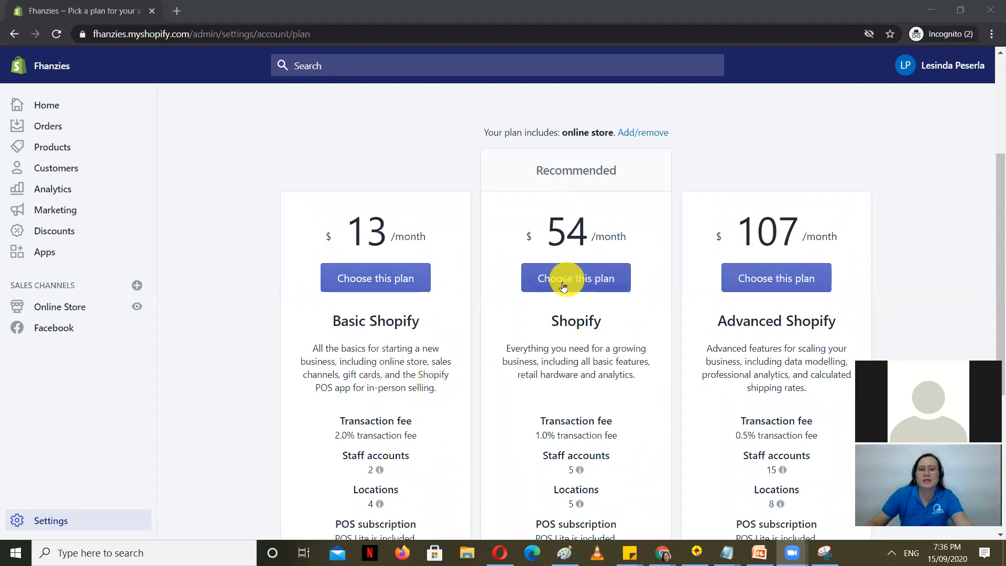
{"action": "scroll", "coordinate": [567, 286], "scroll_direction": "up", "scroll_amount": 4}
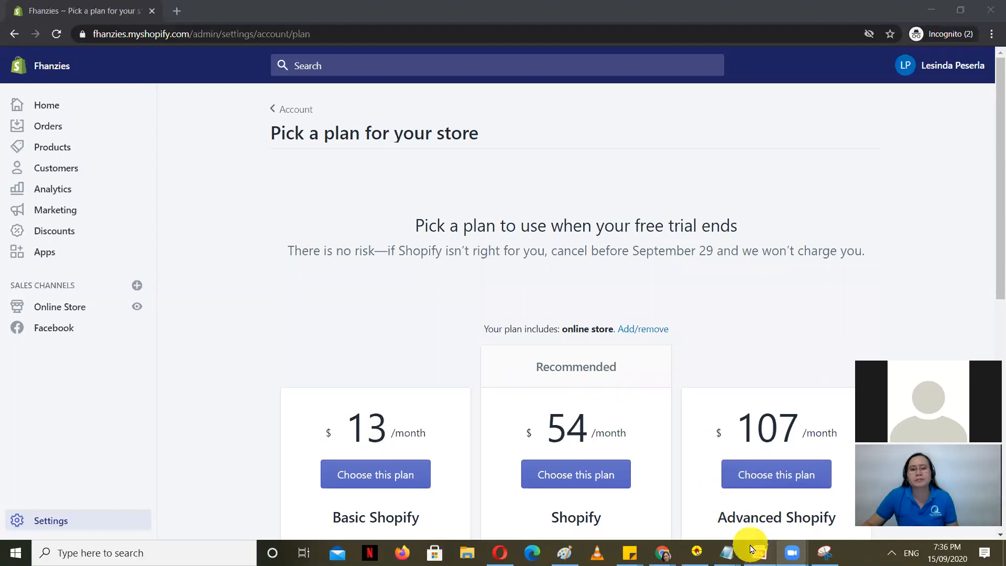
Step: Dismiss the notes previews and go back to the store Settings overview
{"action": "left_click", "coordinate": [727, 553]}
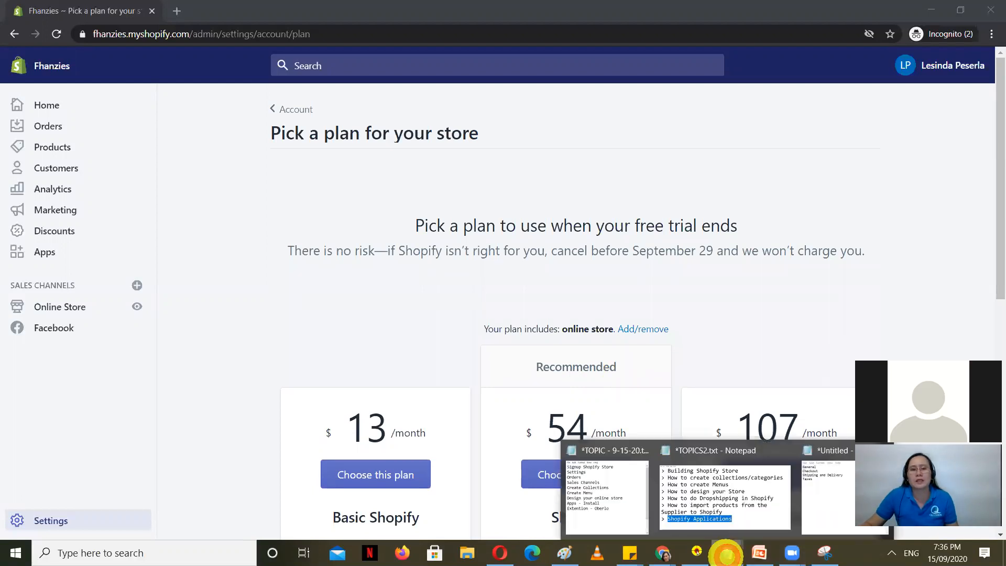
{"action": "left_click", "coordinate": [906, 227]}
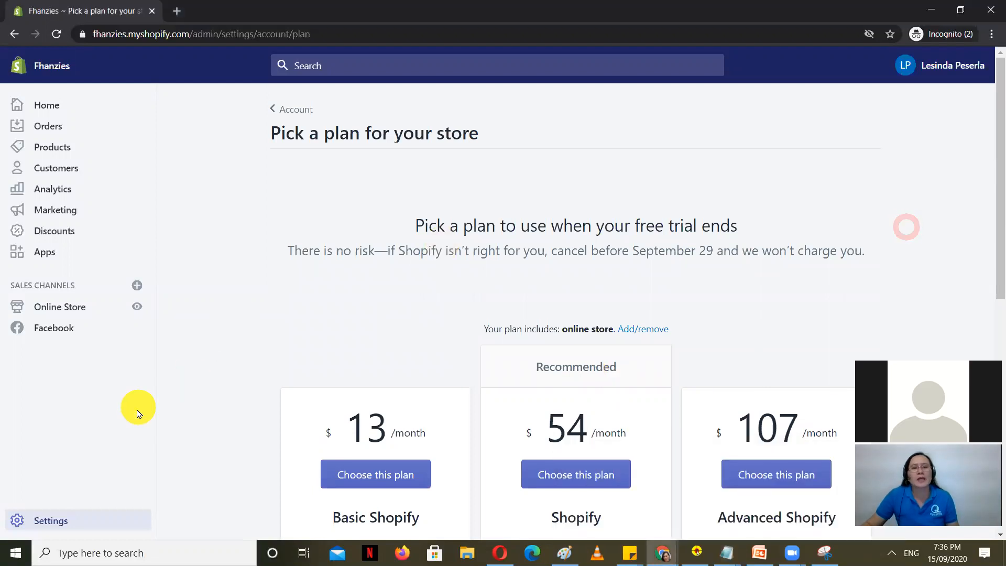
{"action": "scroll", "coordinate": [131, 419], "scroll_direction": "down", "scroll_amount": 3}
{"action": "left_click", "coordinate": [39, 520]}
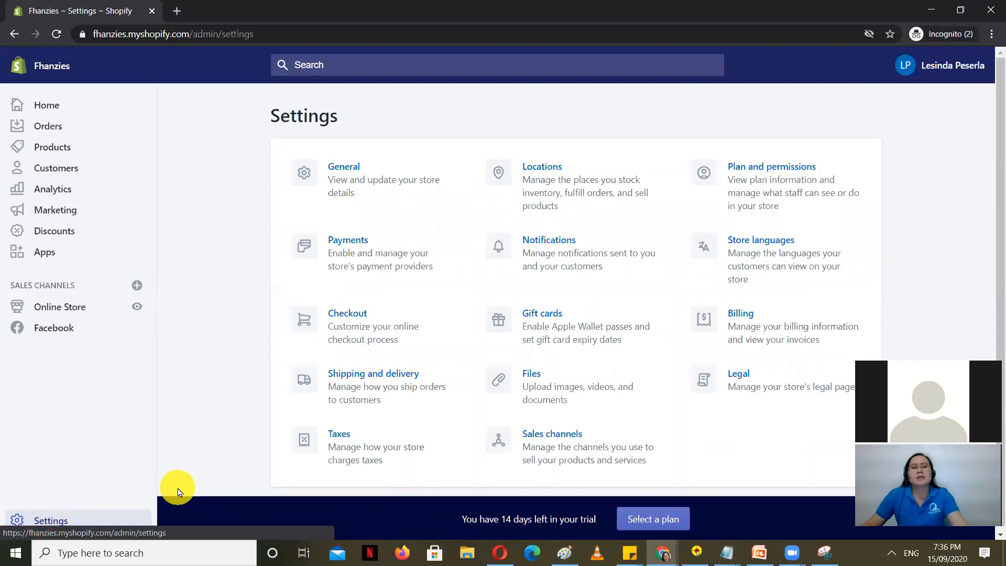
Step: Open Checkout settings and review the customer account and email-only contact options
{"action": "left_click", "coordinate": [368, 338]}
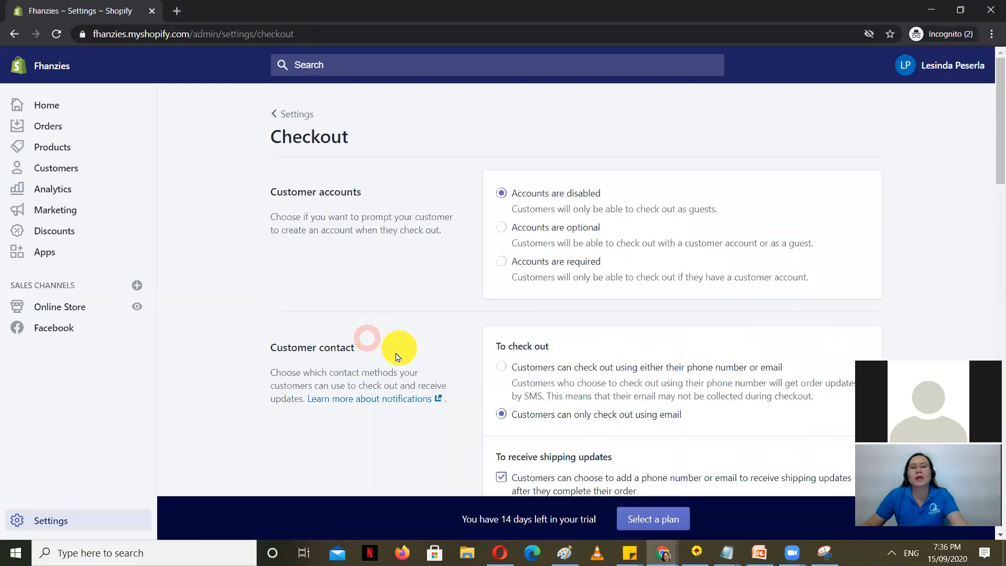
{"action": "scroll", "coordinate": [397, 356], "scroll_direction": "down", "scroll_amount": 5}
{"action": "scroll", "coordinate": [665, 388], "scroll_direction": "down", "scroll_amount": 10}
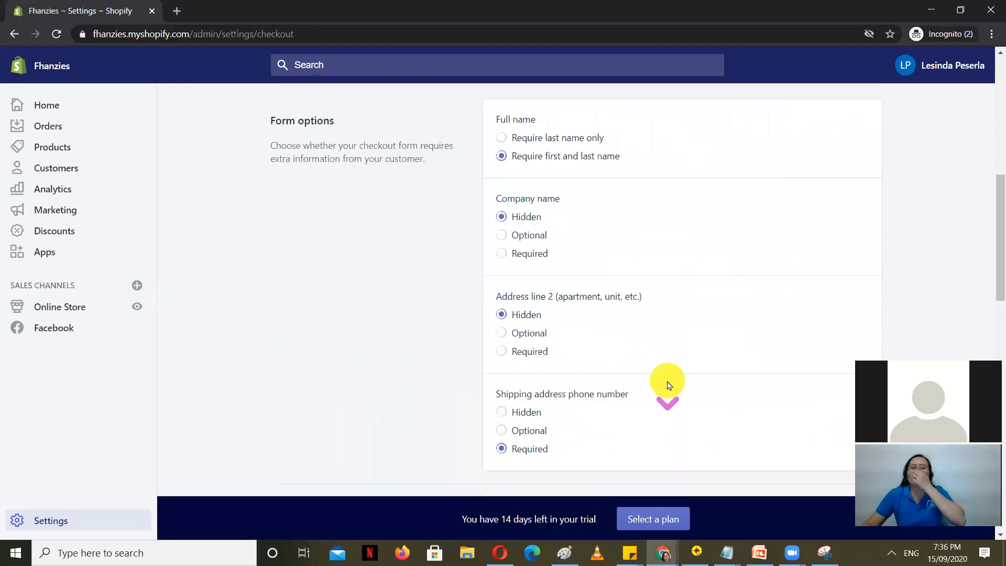
{"action": "scroll", "coordinate": [723, 337], "scroll_direction": "up", "scroll_amount": 2}
{"action": "scroll", "coordinate": [727, 345], "scroll_direction": "down", "scroll_amount": 2}
{"action": "scroll", "coordinate": [723, 343], "scroll_direction": "down", "scroll_amount": 1}
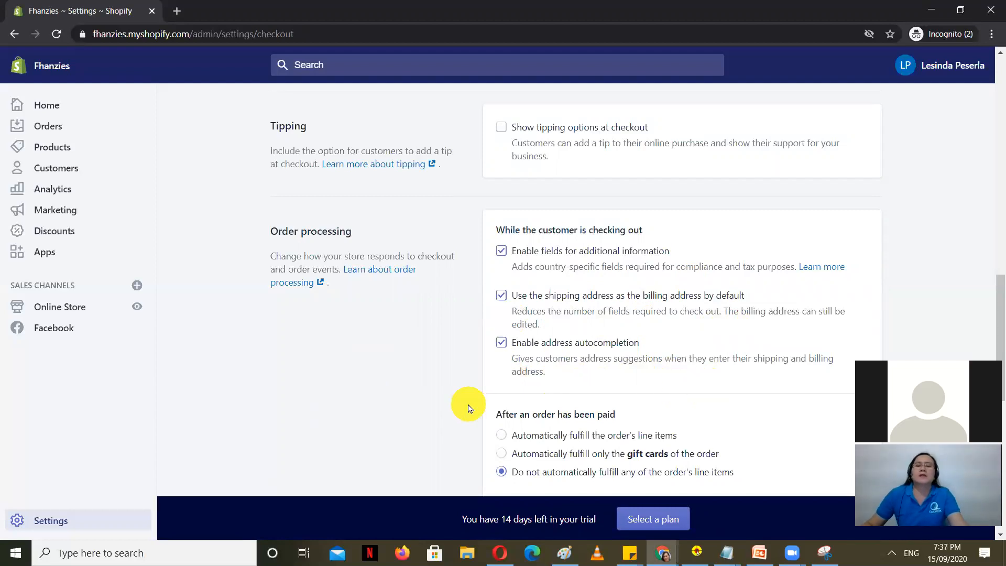
{"action": "scroll", "coordinate": [469, 410], "scroll_direction": "down", "scroll_amount": 4}
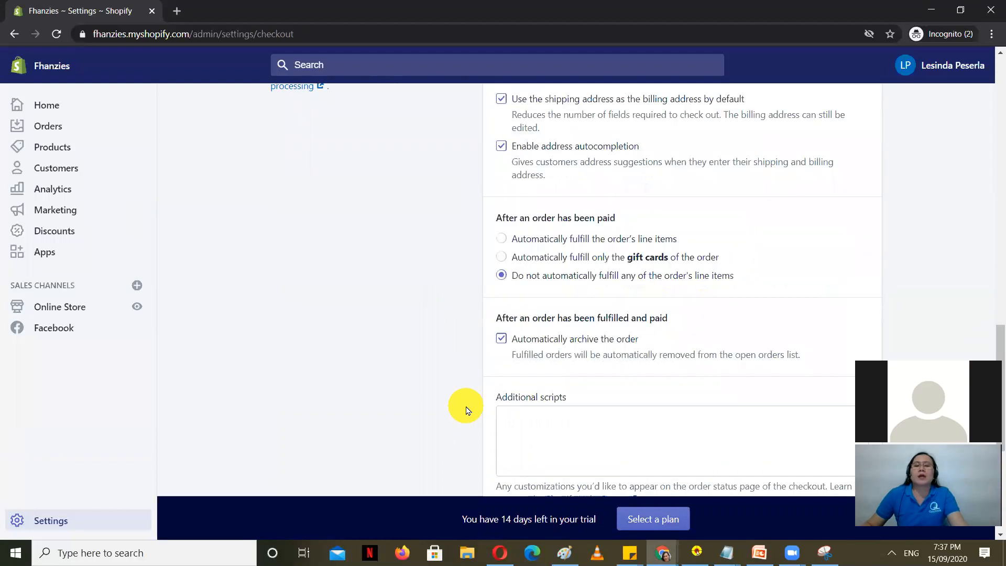
{"action": "scroll", "coordinate": [467, 407], "scroll_direction": "up", "scroll_amount": 10}
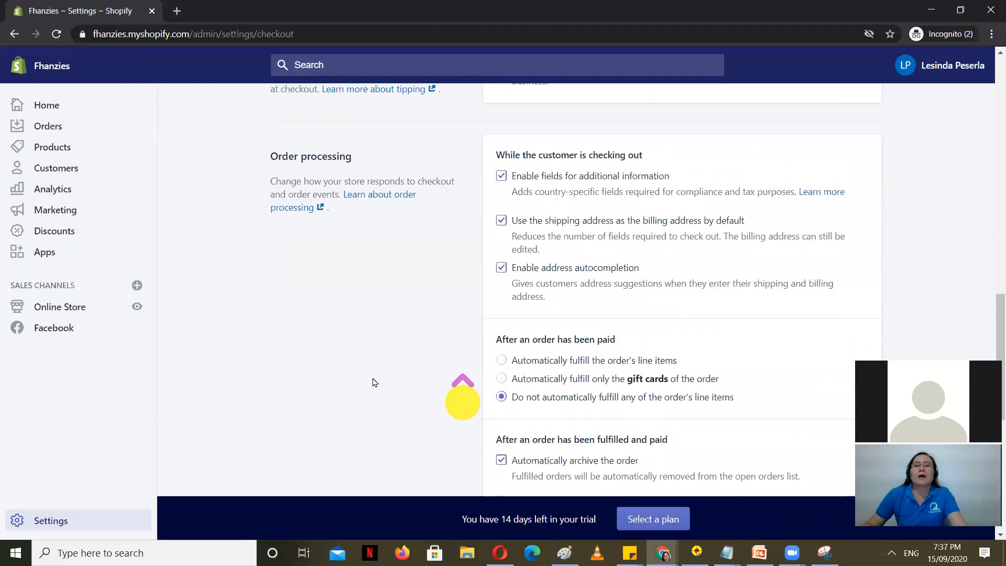
{"action": "scroll", "coordinate": [376, 367], "scroll_direction": "up", "scroll_amount": 6}
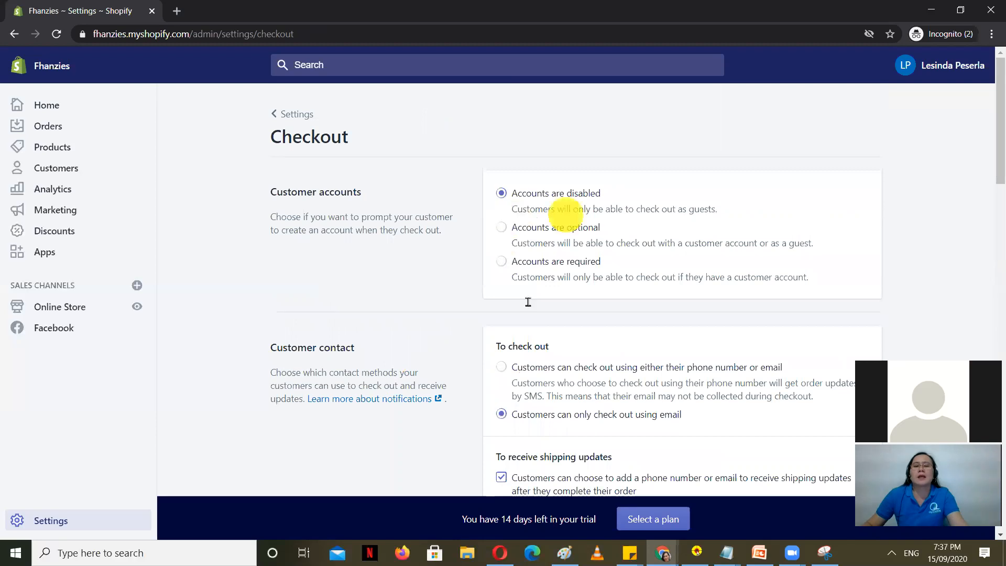
{"action": "scroll", "coordinate": [500, 351], "scroll_direction": "down", "scroll_amount": 2}
{"action": "left_click", "coordinate": [500, 349]}
{"action": "scroll", "coordinate": [498, 352], "scroll_direction": "down", "scroll_amount": 1}
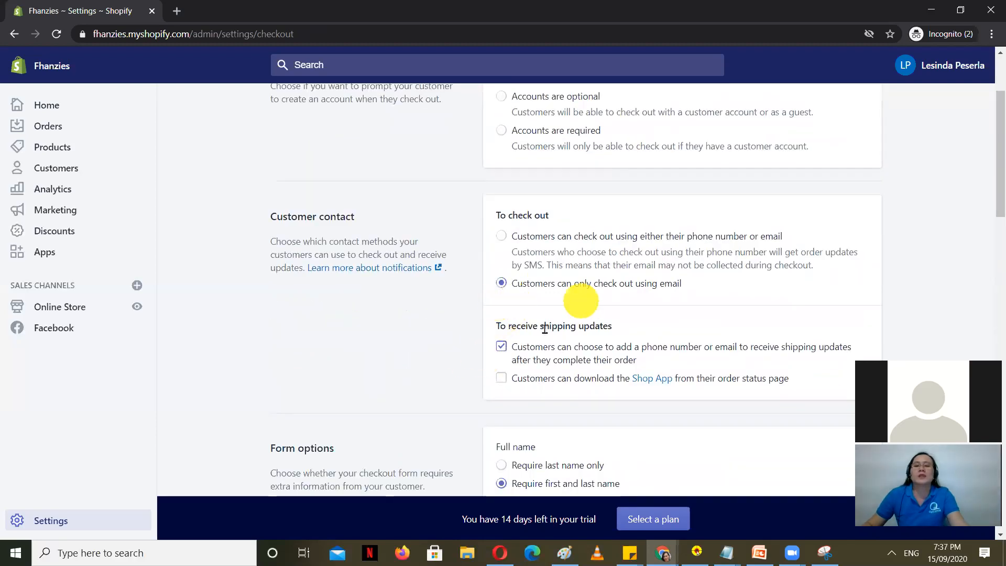
{"action": "scroll", "coordinate": [521, 318], "scroll_direction": "down", "scroll_amount": 3}
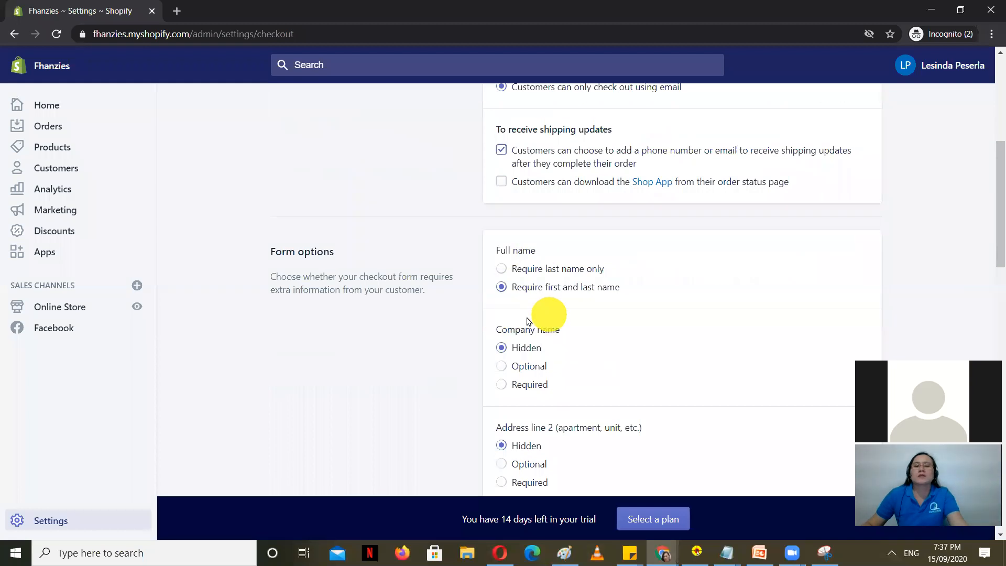
{"action": "scroll", "coordinate": [572, 338], "scroll_direction": "down", "scroll_amount": 1}
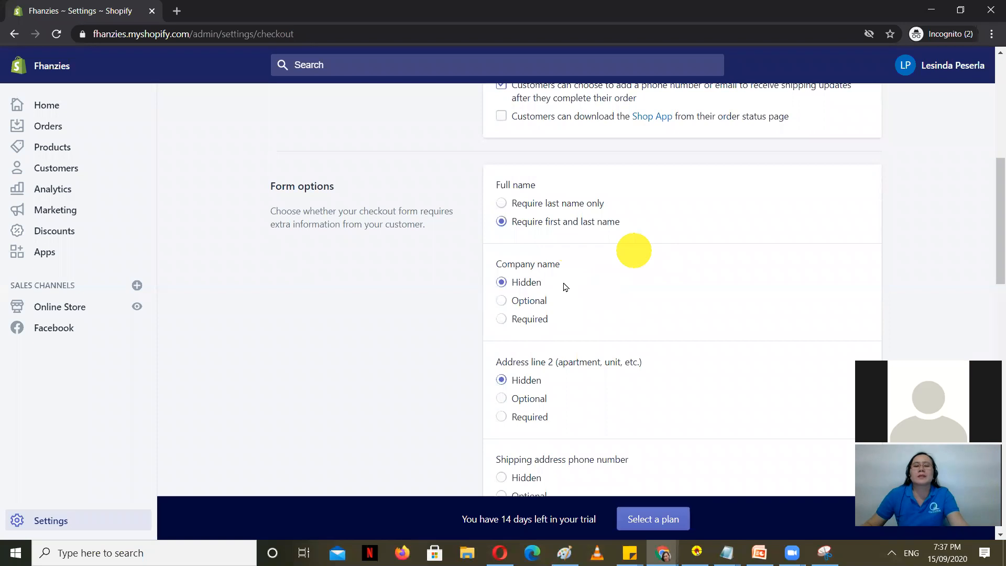
{"action": "scroll", "coordinate": [534, 303], "scroll_direction": "down", "scroll_amount": 4}
{"action": "scroll", "coordinate": [663, 322], "scroll_direction": "down", "scroll_amount": 7}
{"action": "scroll", "coordinate": [669, 316], "scroll_direction": "down", "scroll_amount": 3}
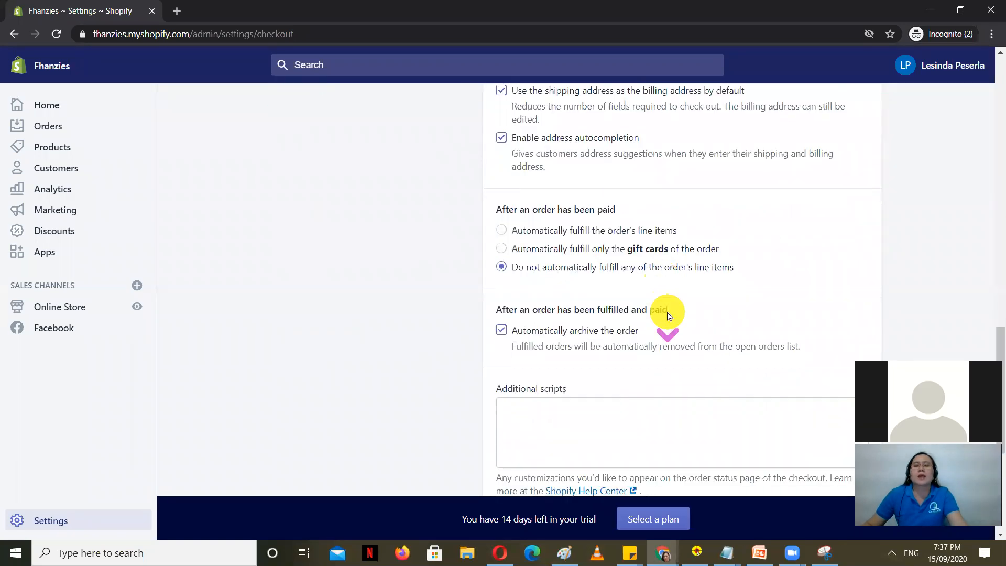
{"action": "scroll", "coordinate": [668, 310], "scroll_direction": "up", "scroll_amount": 3}
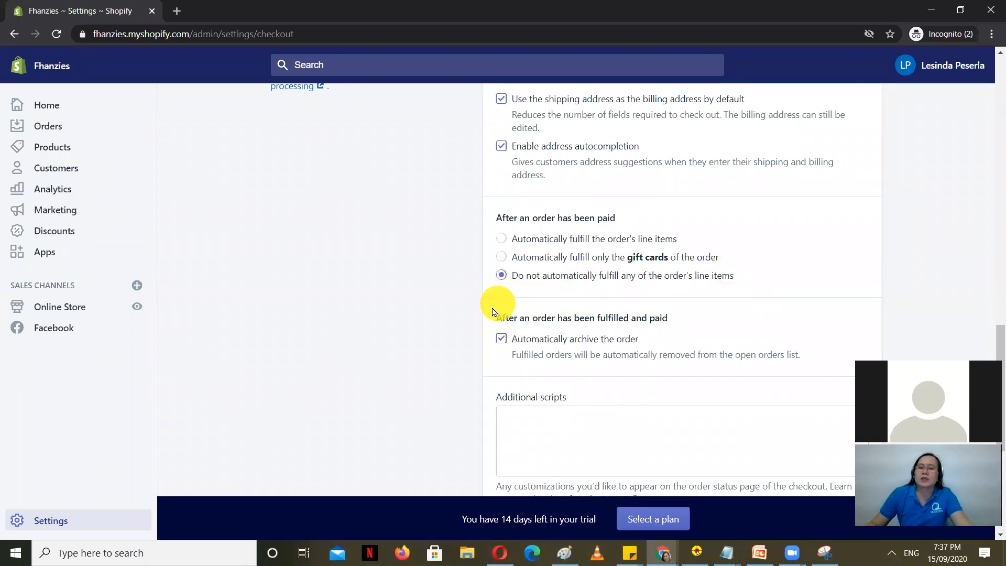
{"action": "scroll", "coordinate": [367, 393], "scroll_direction": "up", "scroll_amount": 1}
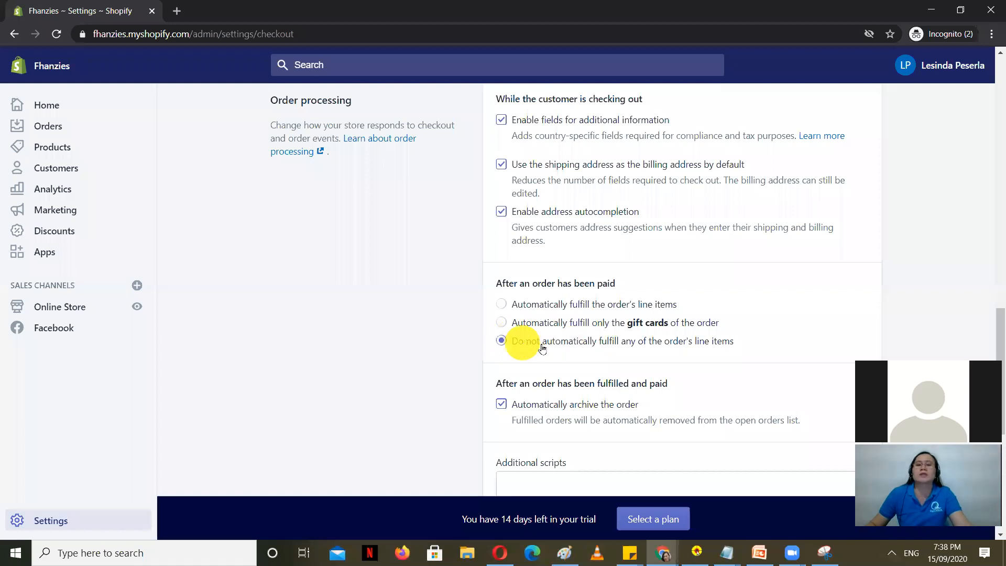
{"action": "scroll", "coordinate": [559, 443], "scroll_direction": "down", "scroll_amount": 1}
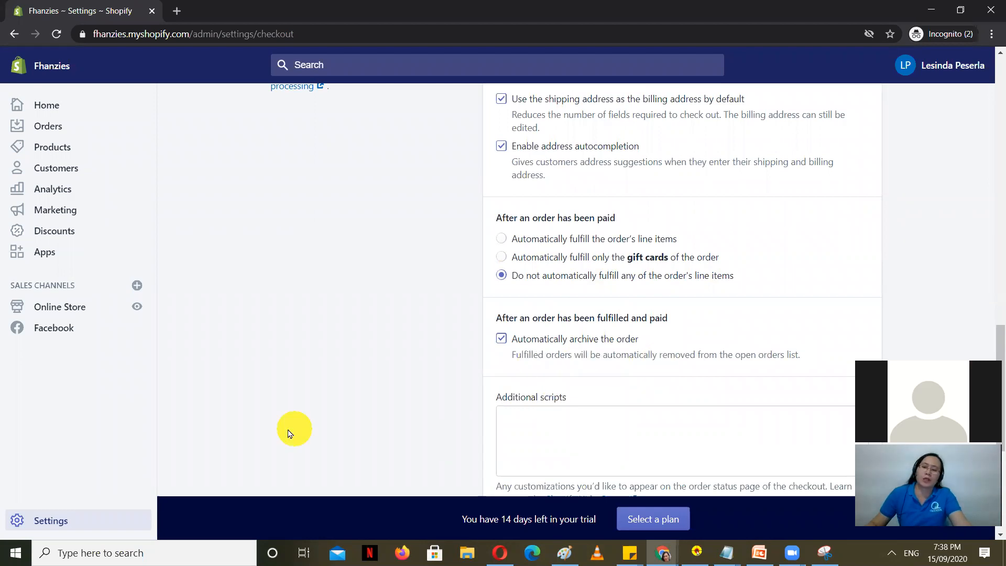
{"action": "scroll", "coordinate": [333, 366], "scroll_direction": "up", "scroll_amount": 4}
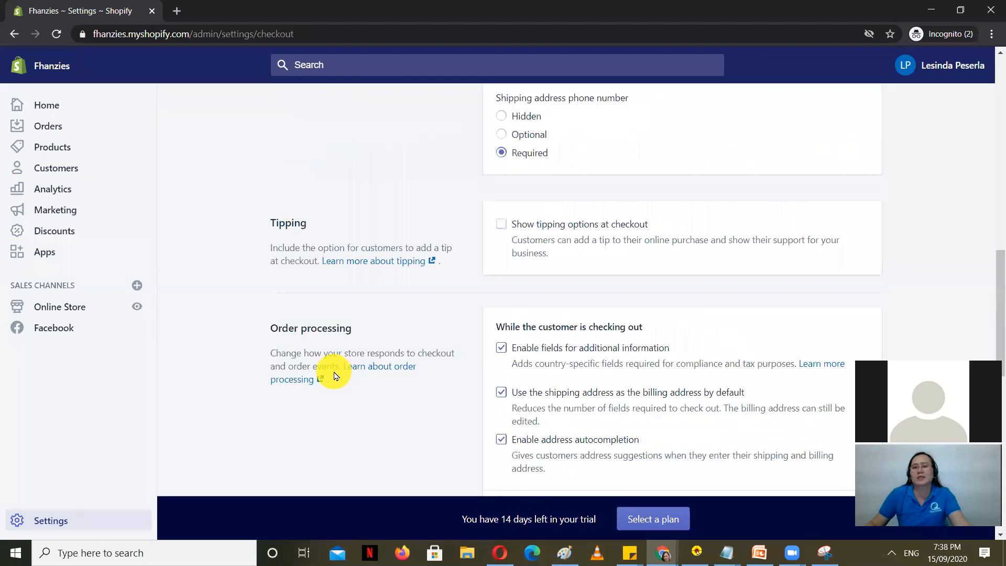
{"action": "scroll", "coordinate": [334, 376], "scroll_direction": "up", "scroll_amount": 6}
{"action": "scroll", "coordinate": [244, 325], "scroll_direction": "down", "scroll_amount": 15}
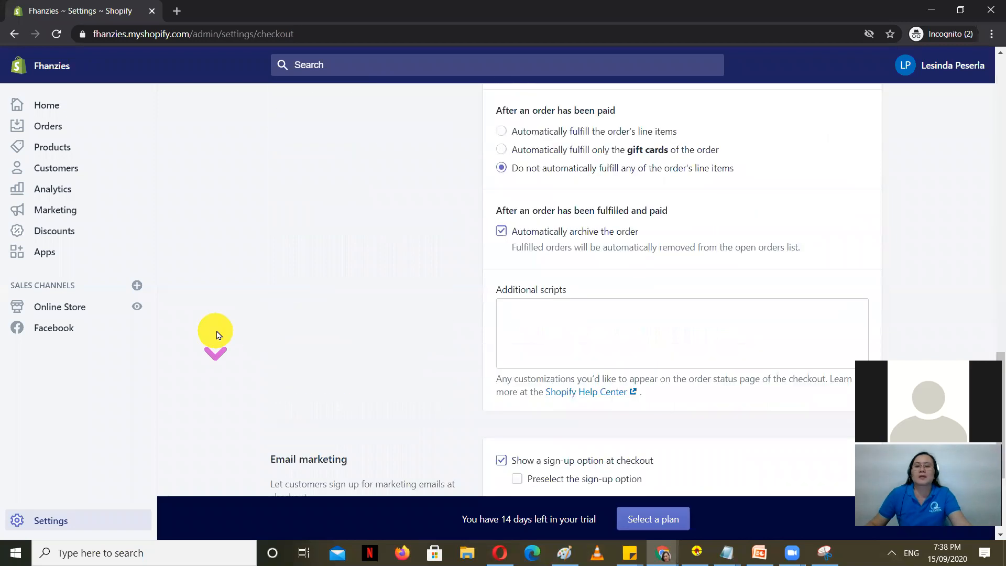
{"action": "scroll", "coordinate": [288, 438], "scroll_direction": "up", "scroll_amount": 3}
{"action": "scroll", "coordinate": [288, 439], "scroll_direction": "down", "scroll_amount": 3}
Step: Review Shipping and delivery (general rates on 0 products, no local delivery), then return to Settings
{"action": "left_click", "coordinate": [50, 520]}
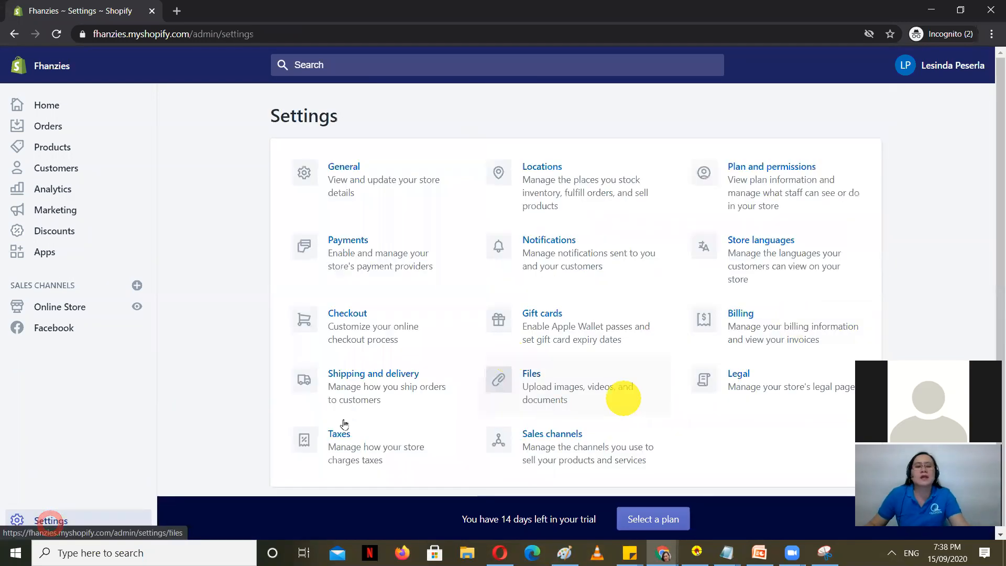
{"action": "left_click", "coordinate": [384, 390]}
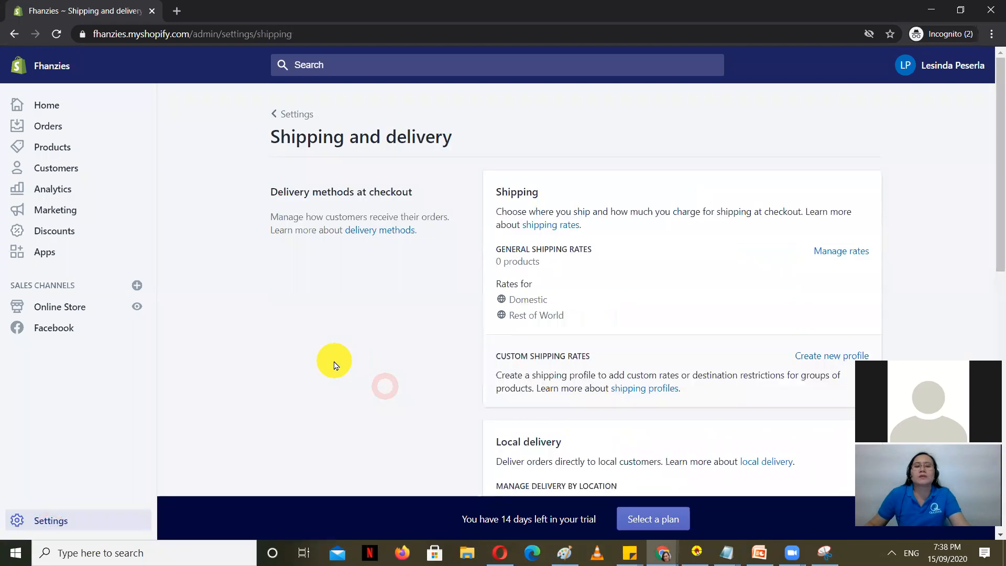
{"action": "scroll", "coordinate": [366, 300], "scroll_direction": "down", "scroll_amount": 5}
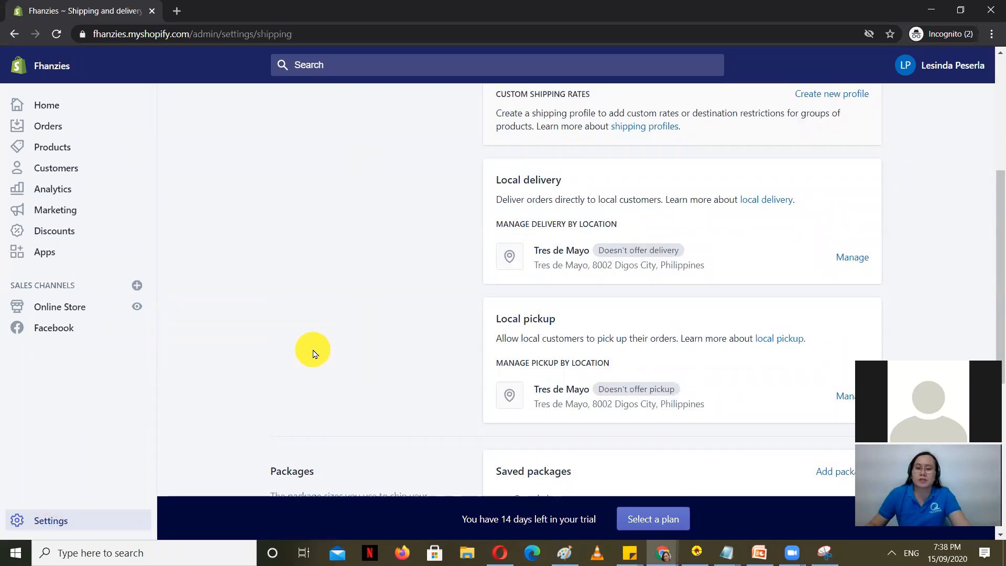
{"action": "scroll", "coordinate": [323, 354], "scroll_direction": "up", "scroll_amount": 5}
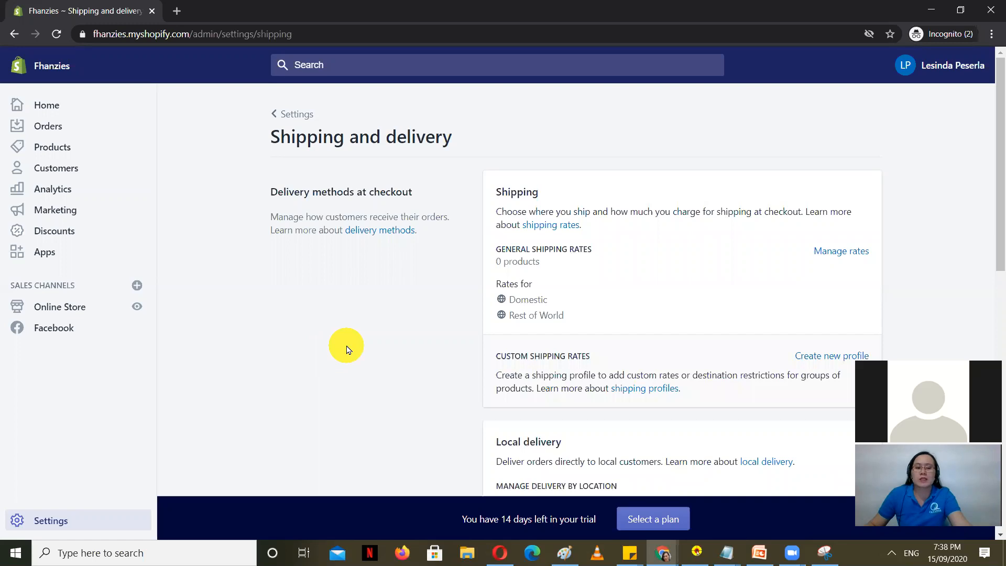
{"action": "left_click", "coordinate": [61, 521]}
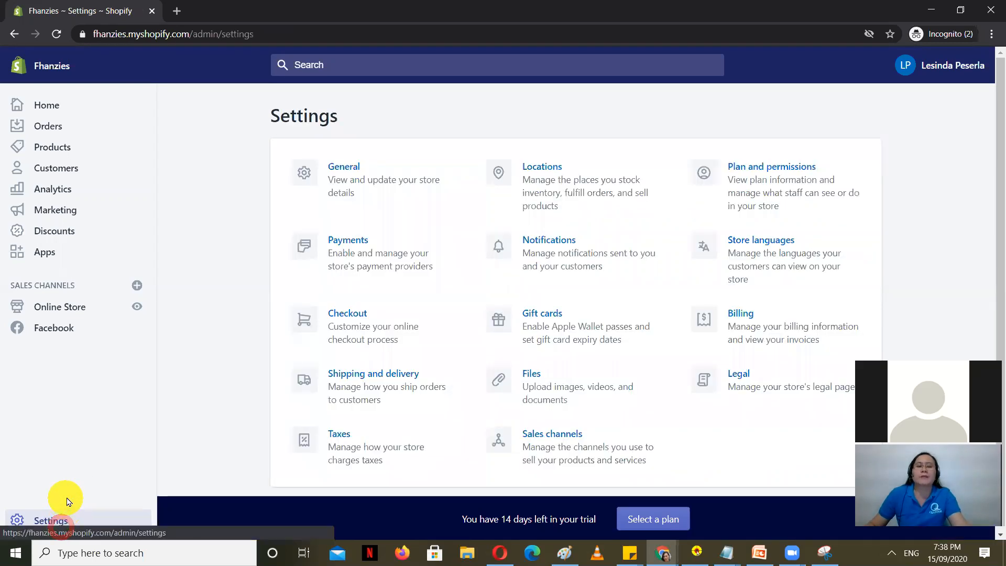
Step: Look over the Taxes settings page, then go back to the Settings overview
{"action": "left_click", "coordinate": [374, 441]}
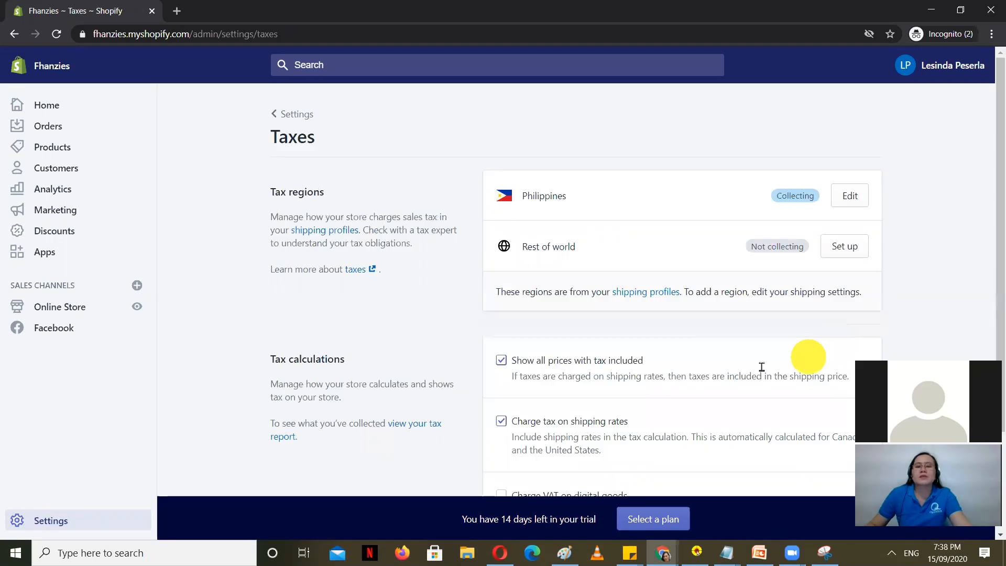
{"action": "scroll", "coordinate": [762, 367], "scroll_direction": "down", "scroll_amount": 1}
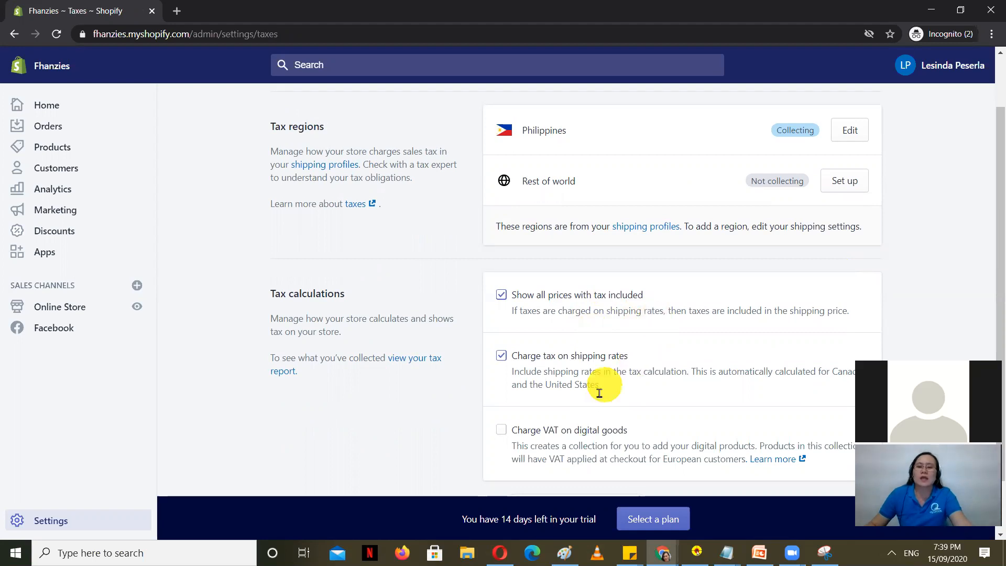
{"action": "scroll", "coordinate": [602, 386], "scroll_direction": "down", "scroll_amount": 2}
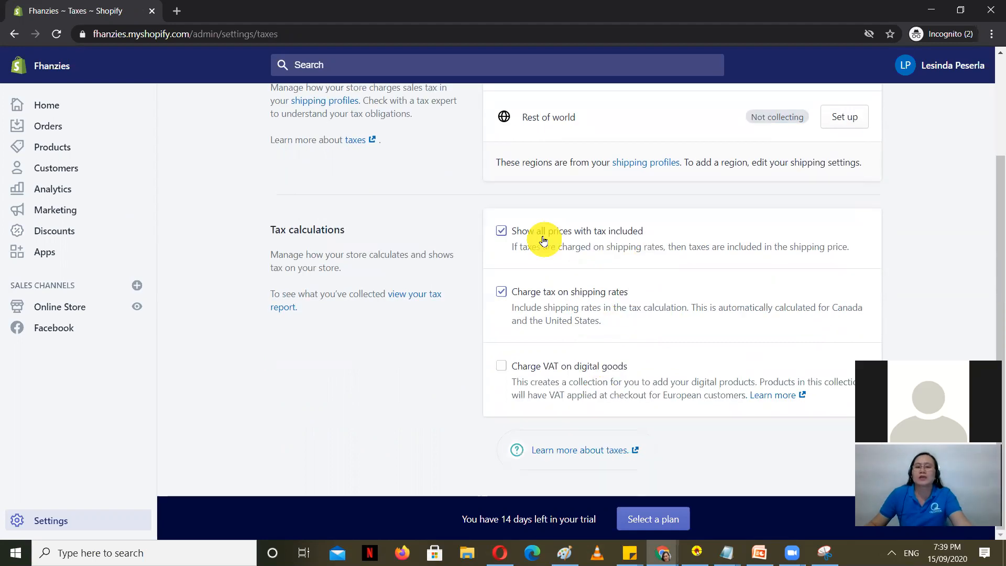
{"action": "left_click", "coordinate": [49, 520]}
{"action": "scroll", "coordinate": [802, 398], "scroll_direction": "up", "scroll_amount": 1}
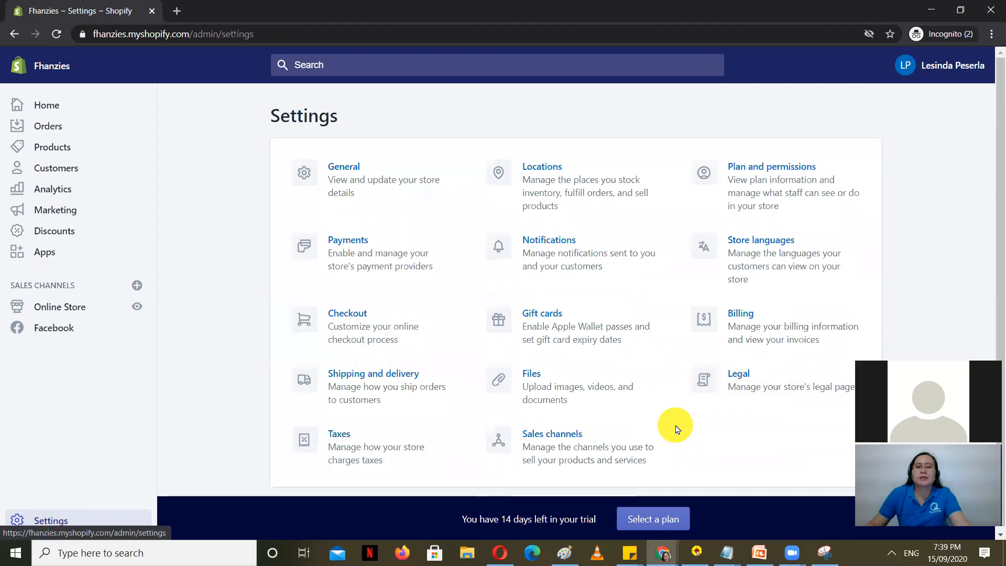
{"action": "scroll", "coordinate": [674, 427], "scroll_direction": "down", "scroll_amount": 1}
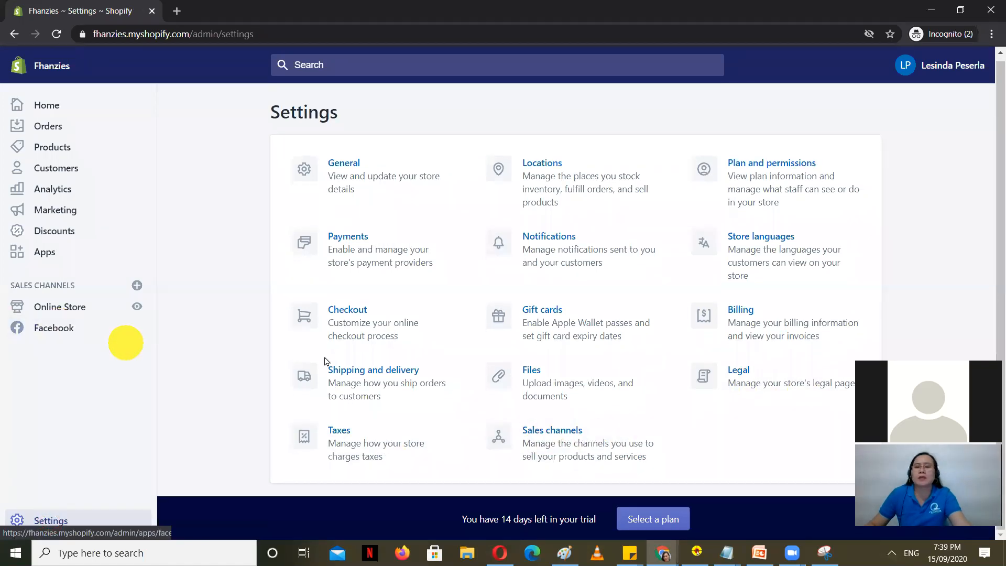
{"action": "scroll", "coordinate": [758, 435], "scroll_direction": "up", "scroll_amount": 1}
{"action": "left_click", "coordinate": [778, 328]}
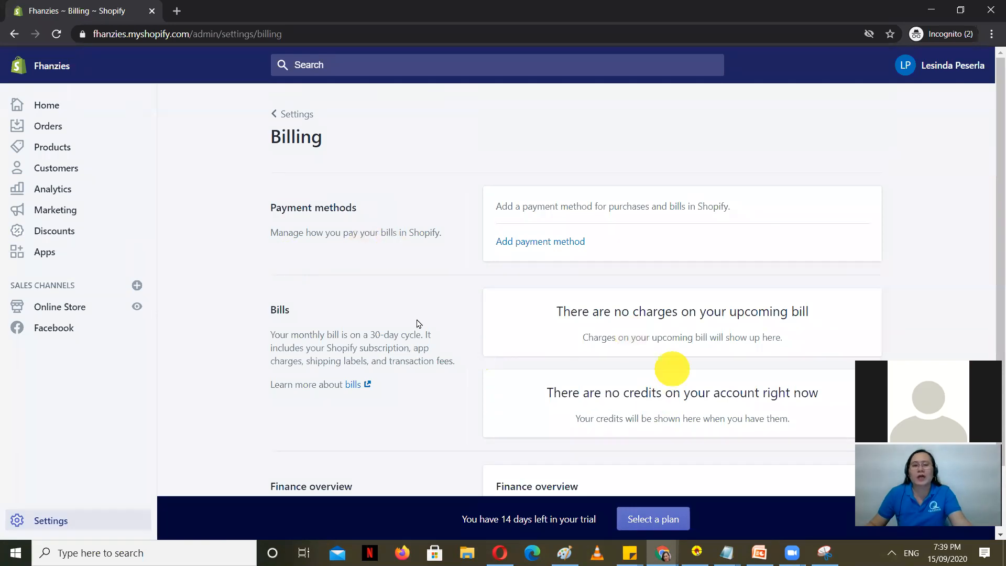
{"action": "left_click", "coordinate": [526, 242]}
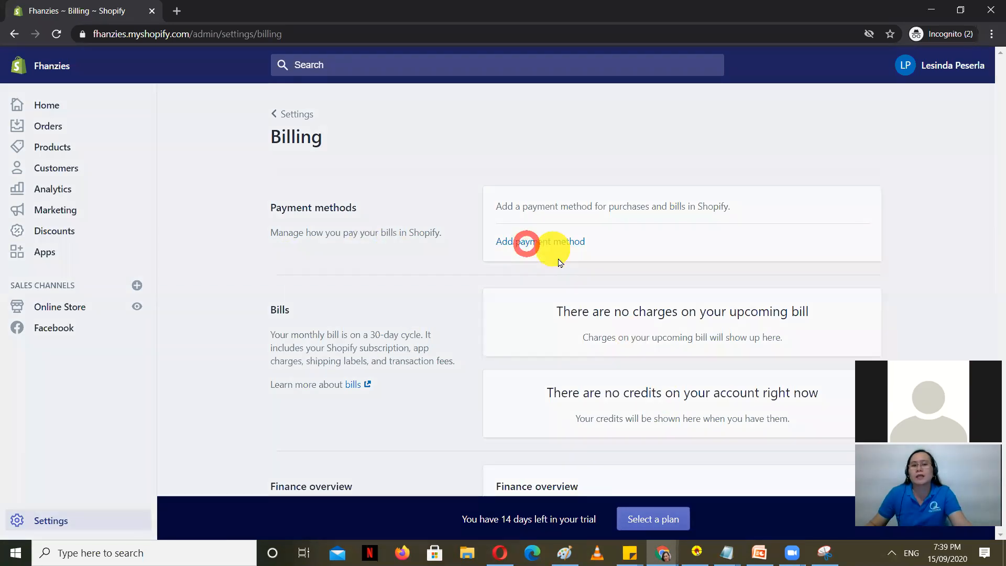
{"action": "left_click", "coordinate": [348, 149]}
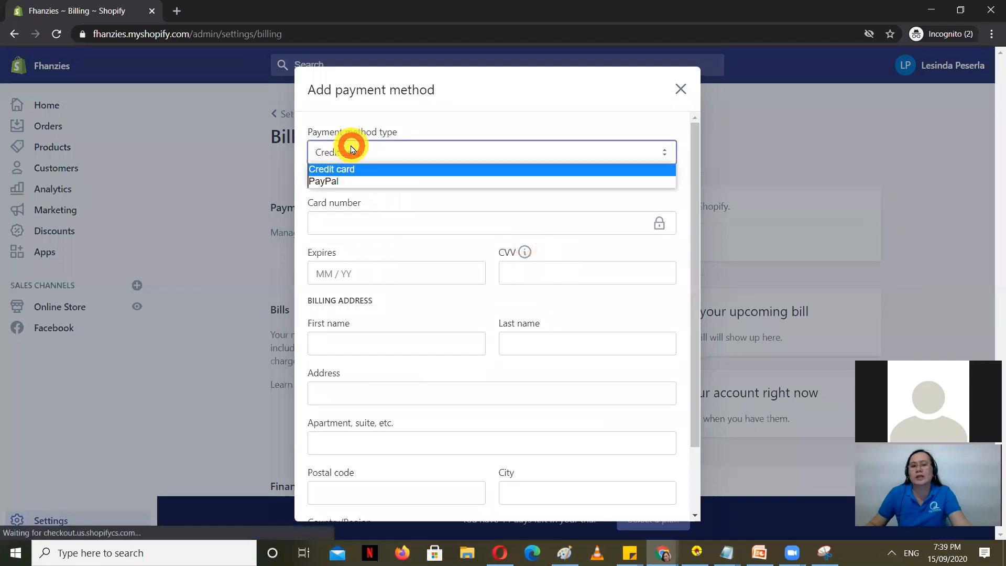
{"action": "left_click", "coordinate": [681, 88]}
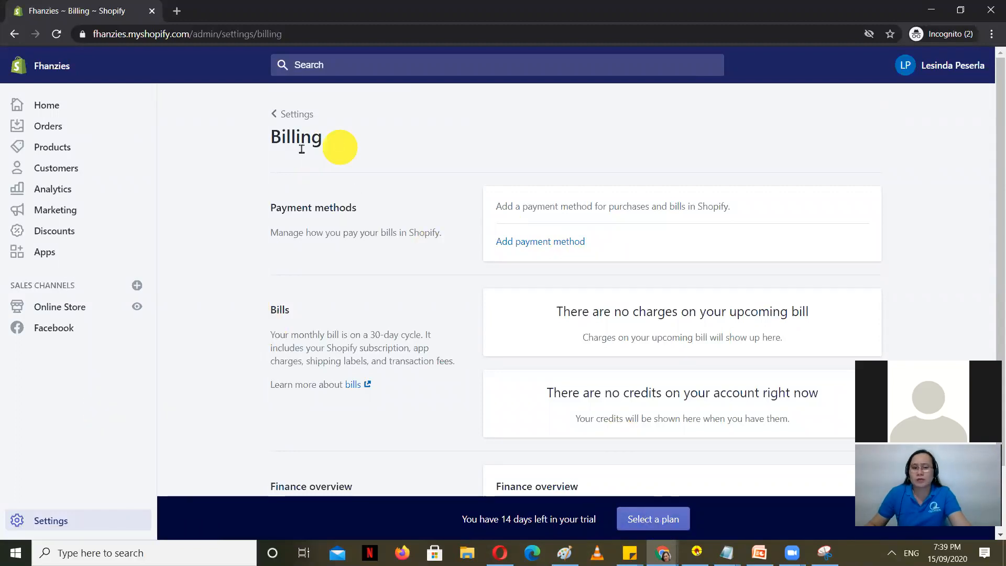
{"action": "left_click", "coordinate": [45, 521]}
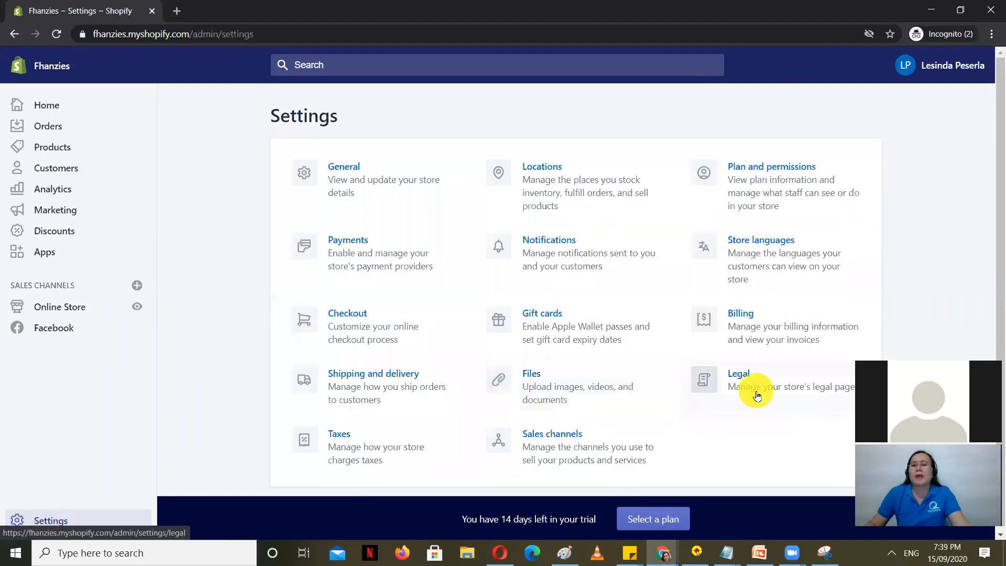
Step: Open Legal settings and fill the empty refund policy from the template
{"action": "left_click", "coordinate": [757, 393]}
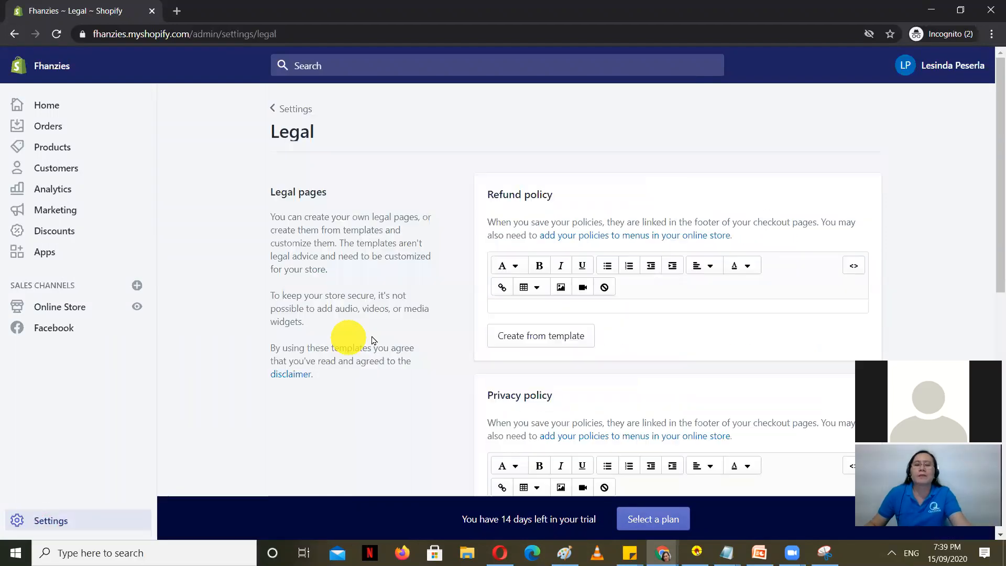
{"action": "scroll", "coordinate": [666, 314], "scroll_direction": "down", "scroll_amount": 3}
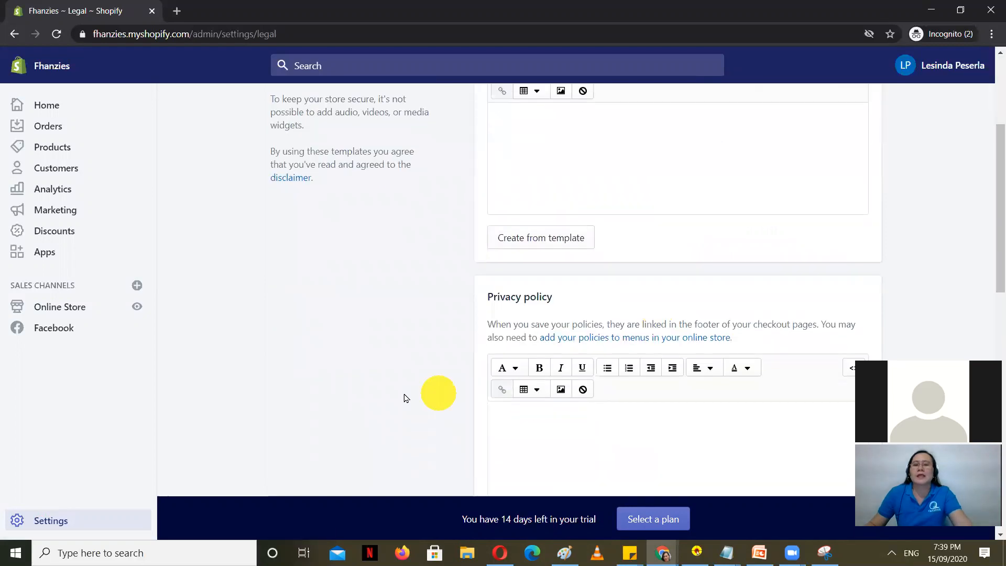
{"action": "scroll", "coordinate": [400, 386], "scroll_direction": "up", "scroll_amount": 3}
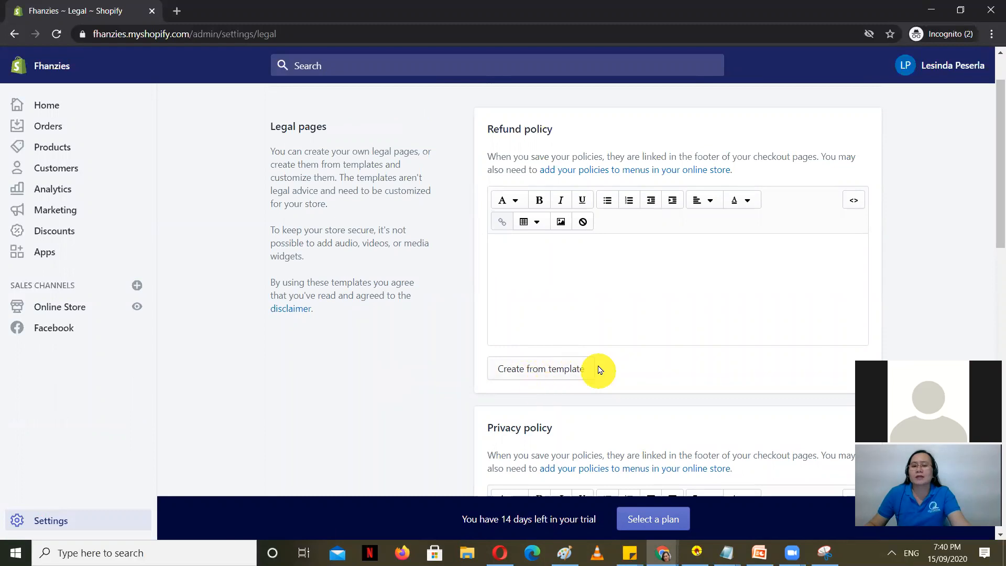
{"action": "scroll", "coordinate": [564, 371], "scroll_direction": "up", "scroll_amount": 1}
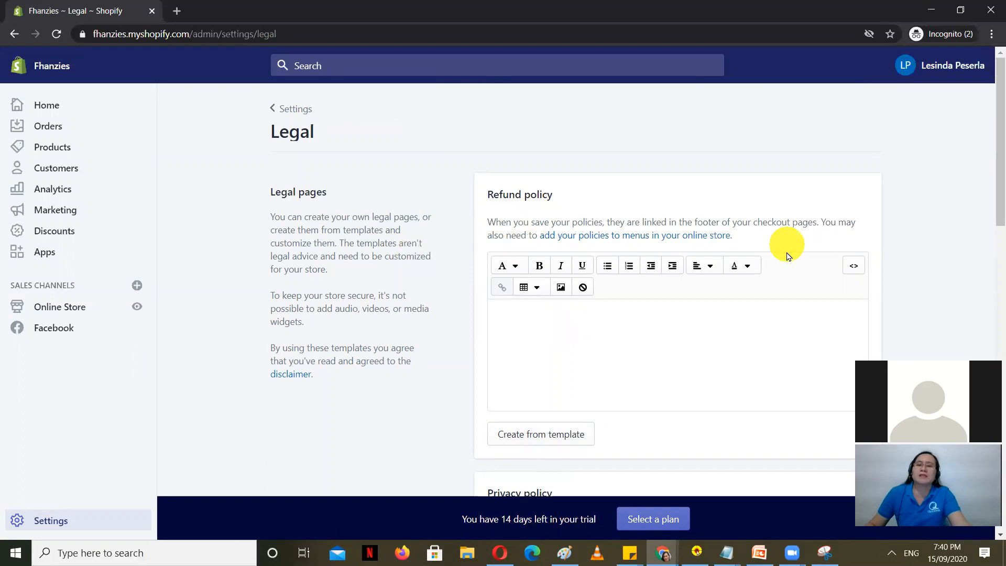
{"action": "left_click", "coordinate": [531, 328]}
{"action": "scroll", "coordinate": [438, 357], "scroll_direction": "down", "scroll_amount": 1}
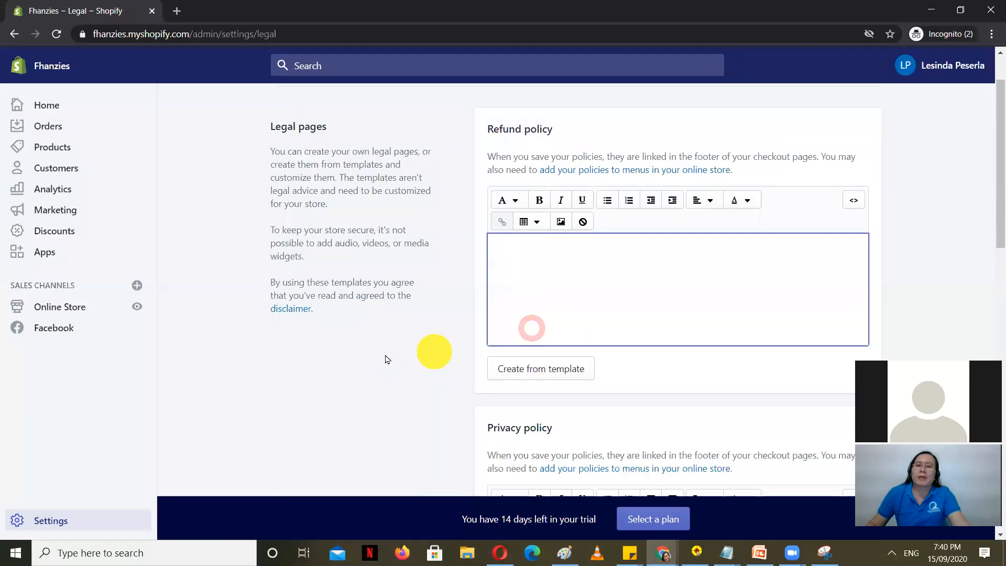
{"action": "scroll", "coordinate": [318, 362], "scroll_direction": "up", "scroll_amount": 1}
{"action": "scroll", "coordinate": [640, 393], "scroll_direction": "down", "scroll_amount": 1}
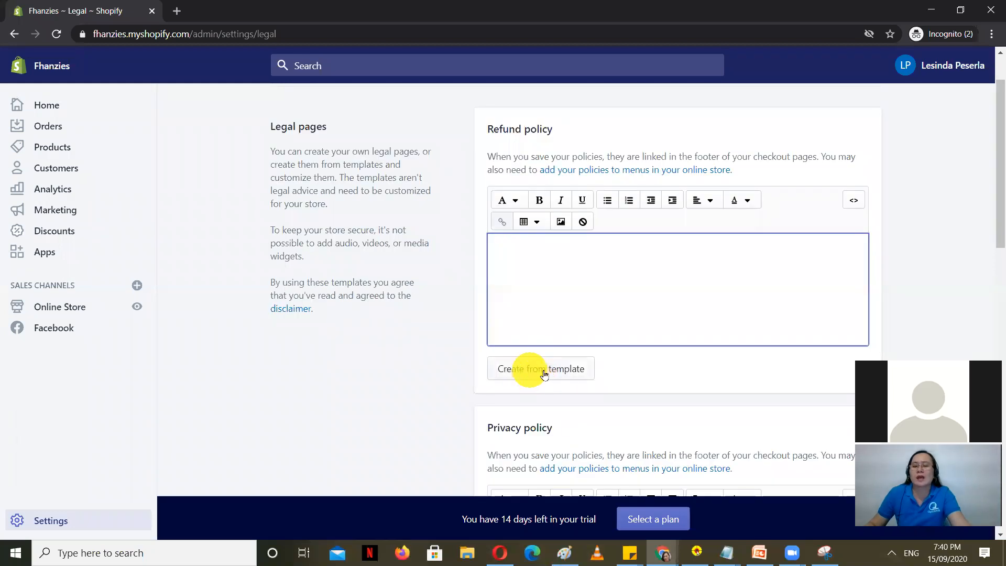
{"action": "left_click", "coordinate": [542, 371]}
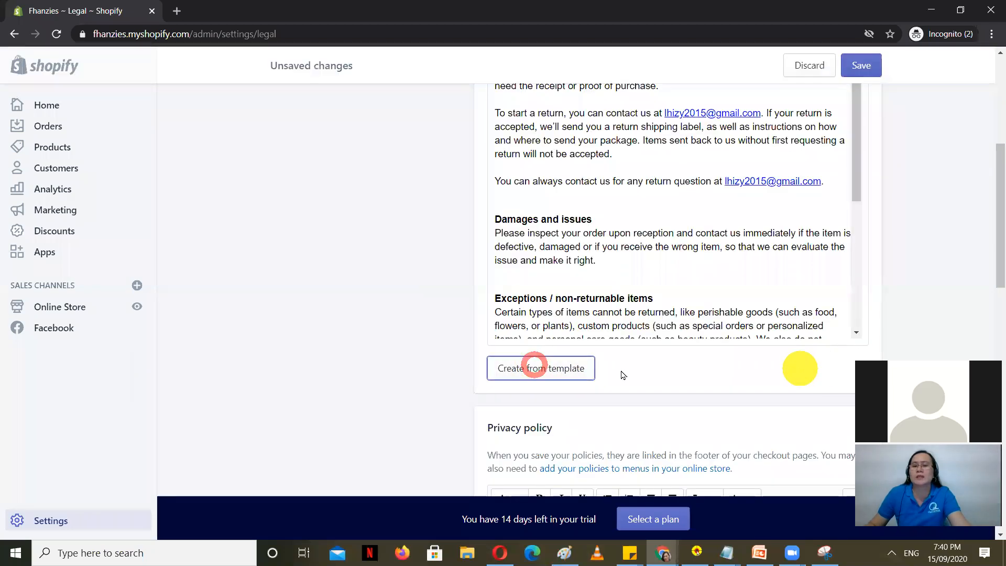
Step: Change both '30' values in the refund policy's first line to '15'
{"action": "scroll", "coordinate": [433, 374], "scroll_direction": "up", "scroll_amount": 1}
{"action": "scroll", "coordinate": [629, 336], "scroll_direction": "up", "scroll_amount": 3}
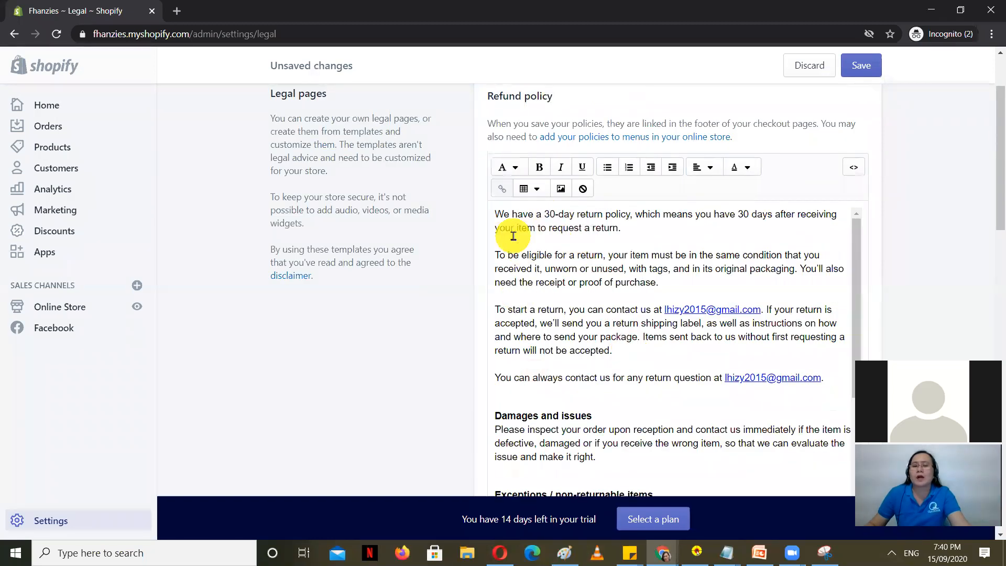
{"action": "double_click", "coordinate": [548, 214]}
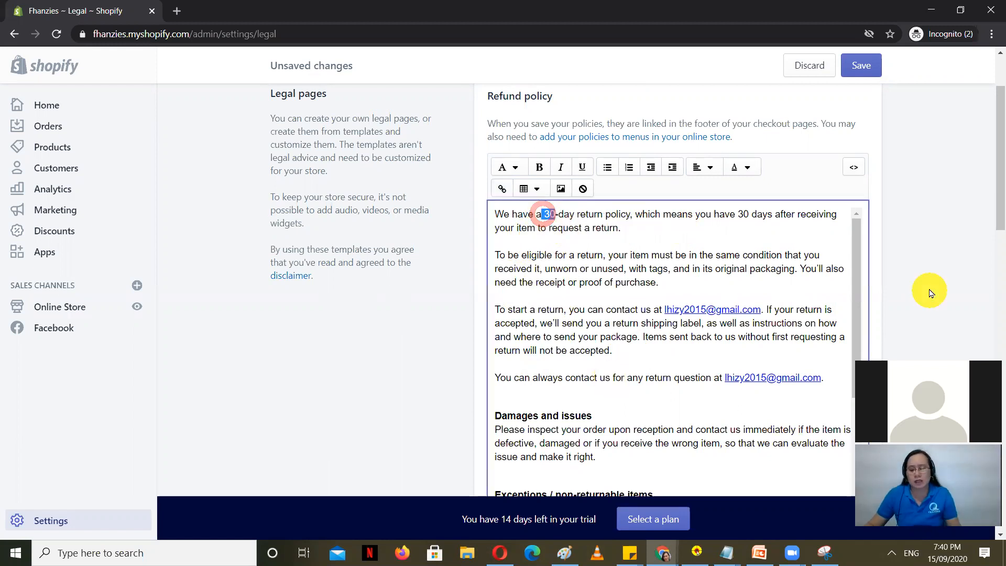
{"action": "type", "text": "14"}
{"action": "key", "text": "BackSpace"}
{"action": "key", "text": "BackSpace"}
{"action": "type", "text": "15"}
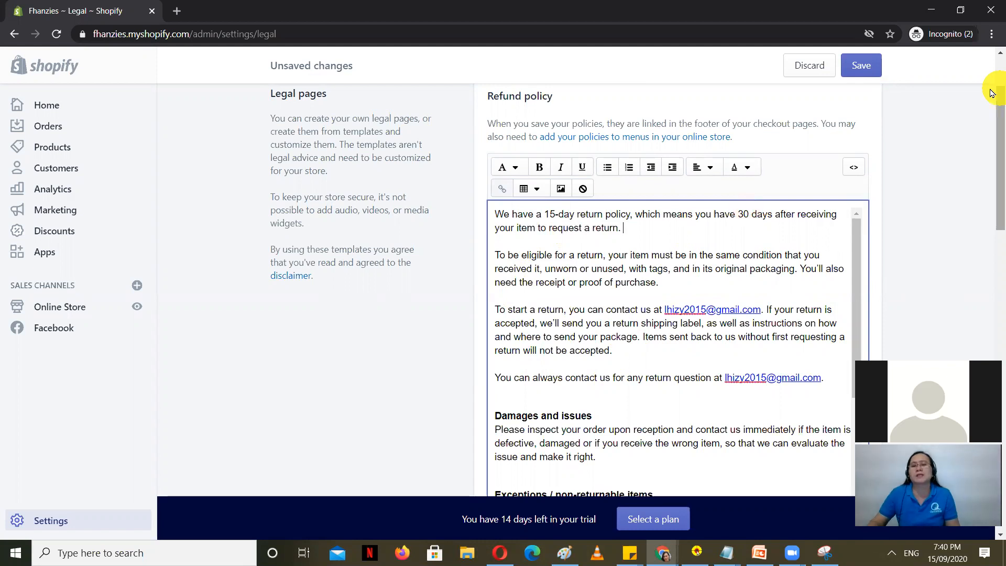
{"action": "left_click", "coordinate": [749, 212]}
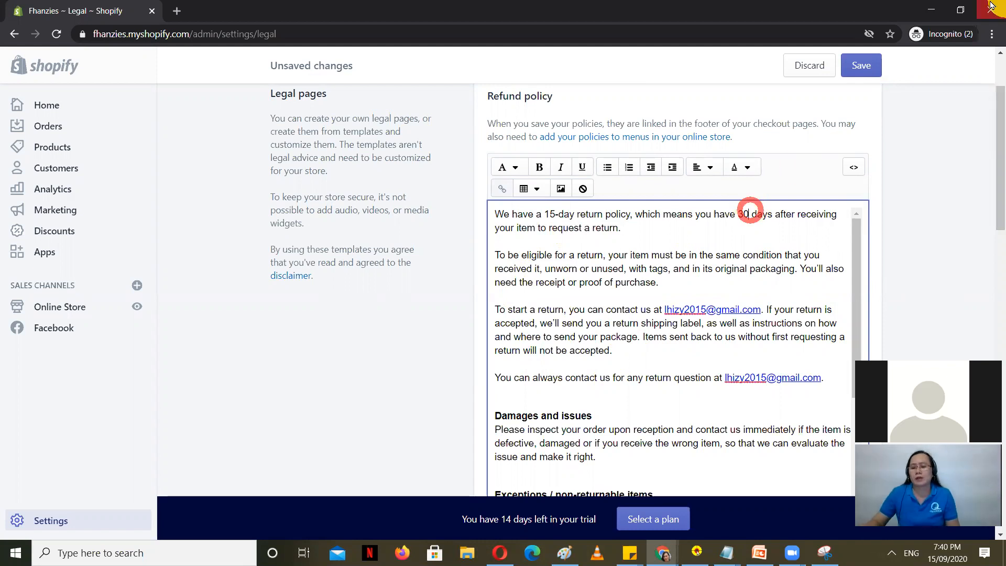
{"action": "key", "text": "BackSpace"}
{"action": "key", "text": "BackSpace"}
{"action": "type", "text": "15"}
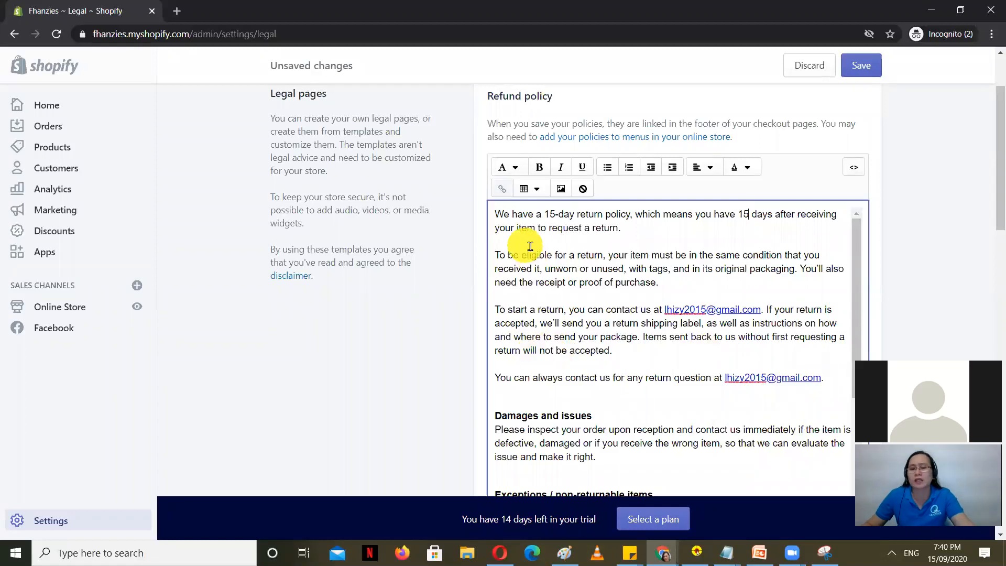
{"action": "scroll", "coordinate": [595, 307], "scroll_direction": "up", "scroll_amount": 2}
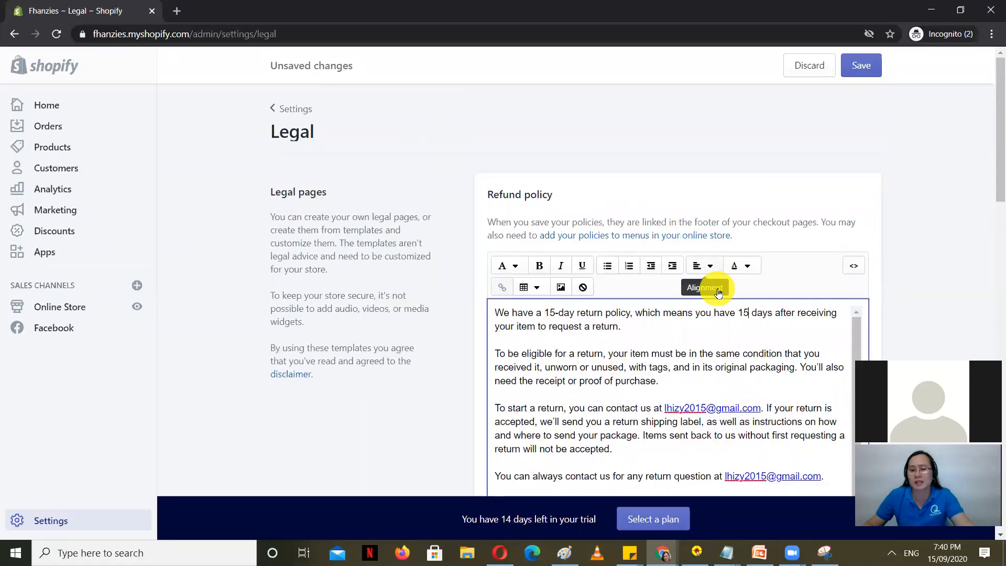
{"action": "scroll", "coordinate": [603, 366], "scroll_direction": "down", "scroll_amount": 4}
{"action": "scroll", "coordinate": [603, 367], "scroll_direction": "down", "scroll_amount": 6}
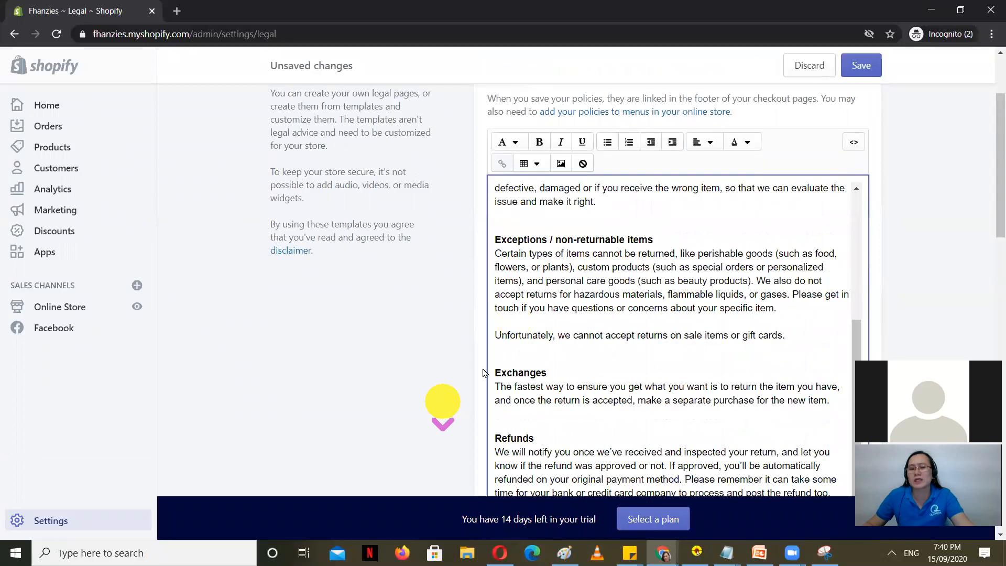
{"action": "scroll", "coordinate": [576, 325], "scroll_direction": "up", "scroll_amount": 8}
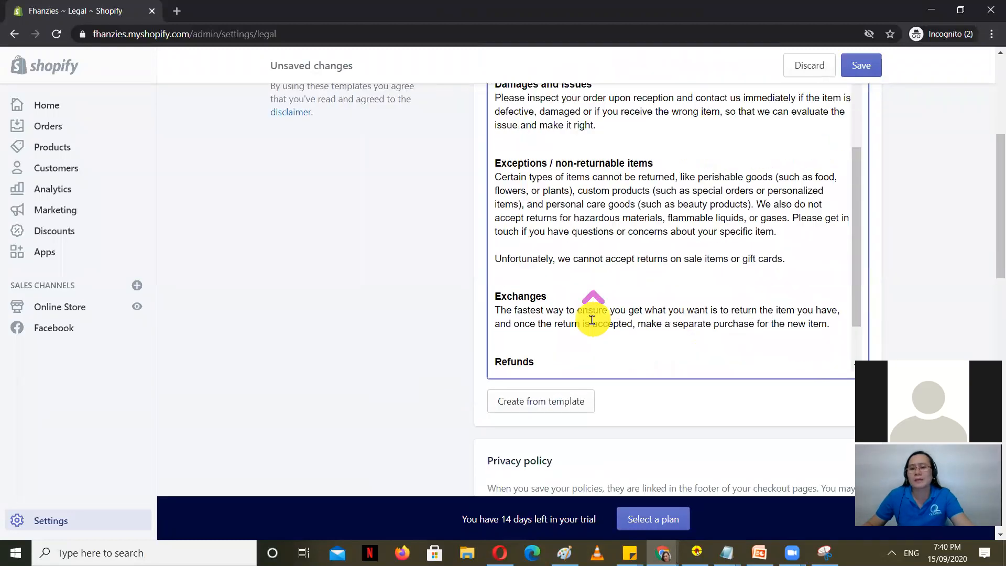
{"action": "scroll", "coordinate": [450, 325], "scroll_direction": "up", "scroll_amount": 2}
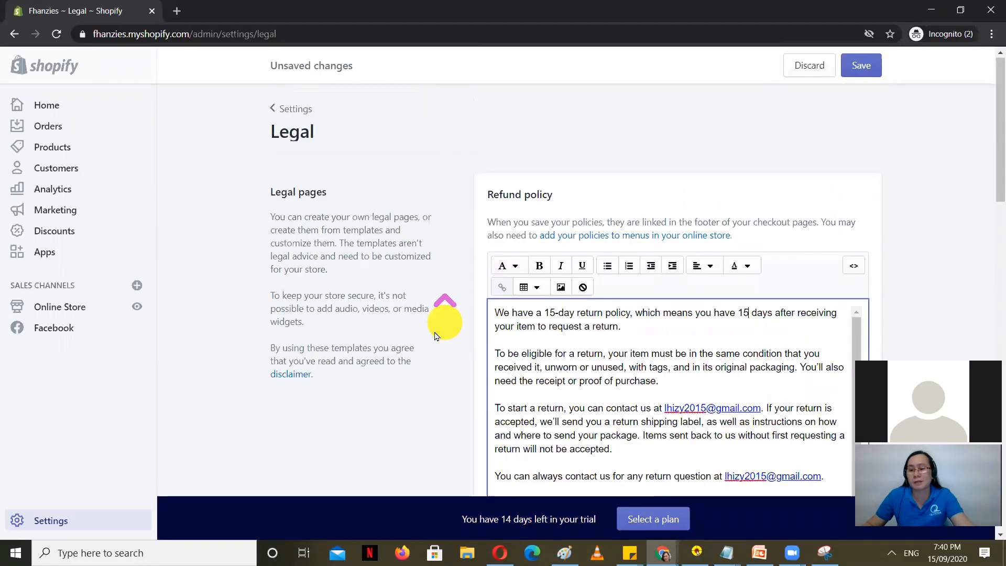
{"action": "scroll", "coordinate": [644, 362], "scroll_direction": "down", "scroll_amount": 5}
{"action": "scroll", "coordinate": [419, 377], "scroll_direction": "down", "scroll_amount": 6}
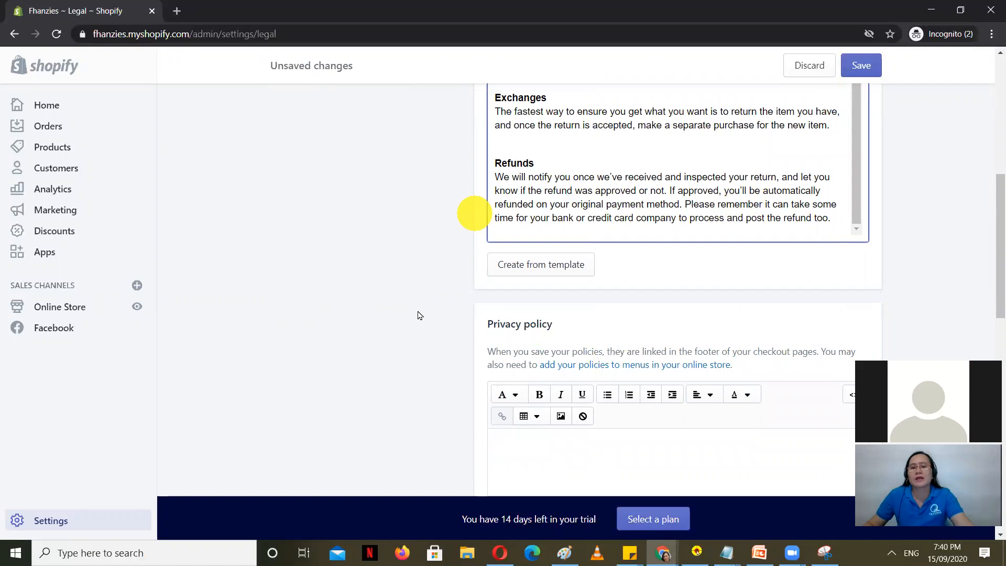
{"action": "scroll", "coordinate": [404, 315], "scroll_direction": "down", "scroll_amount": 4}
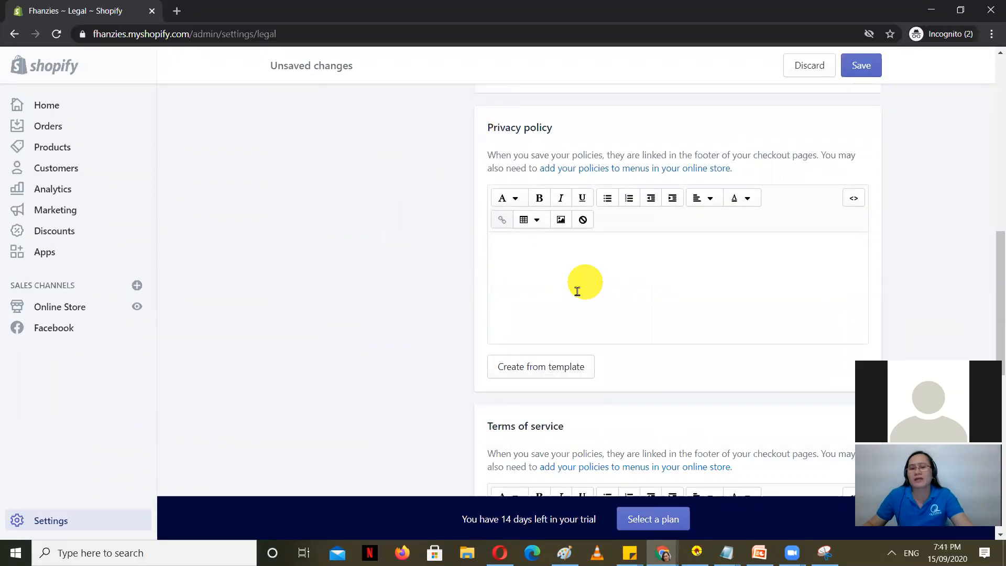
Step: Fill the privacy policy with template text
{"action": "left_click", "coordinate": [550, 367]}
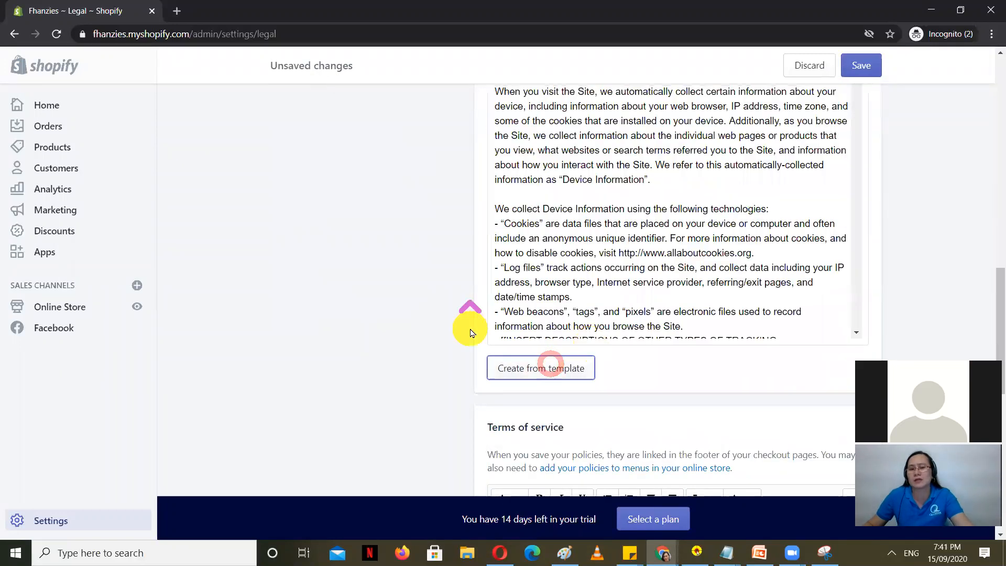
{"action": "scroll", "coordinate": [635, 322], "scroll_direction": "up", "scroll_amount": 5}
{"action": "scroll", "coordinate": [598, 335], "scroll_direction": "down", "scroll_amount": 6}
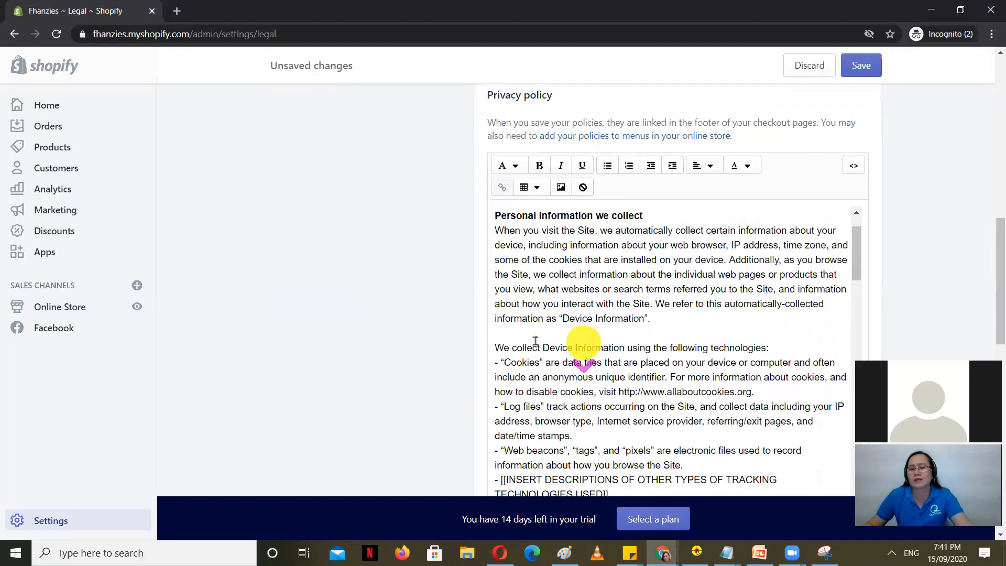
{"action": "scroll", "coordinate": [310, 346], "scroll_direction": "down", "scroll_amount": 2}
{"action": "scroll", "coordinate": [319, 337], "scroll_direction": "down", "scroll_amount": 7}
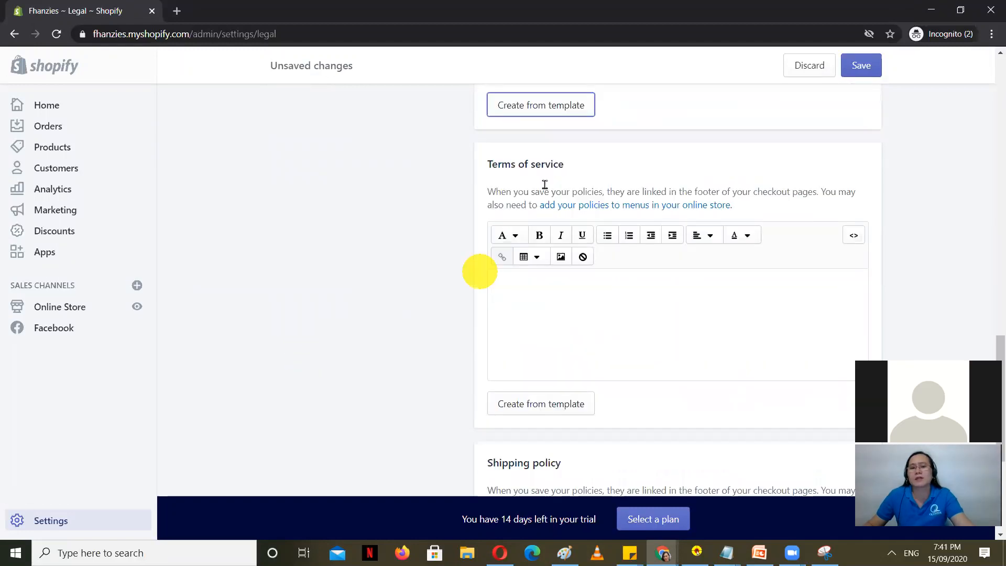
Step: Fill the terms of service from the template and save the legal pages
{"action": "left_click", "coordinate": [552, 403]}
{"action": "scroll", "coordinate": [729, 333], "scroll_direction": "up", "scroll_amount": 5}
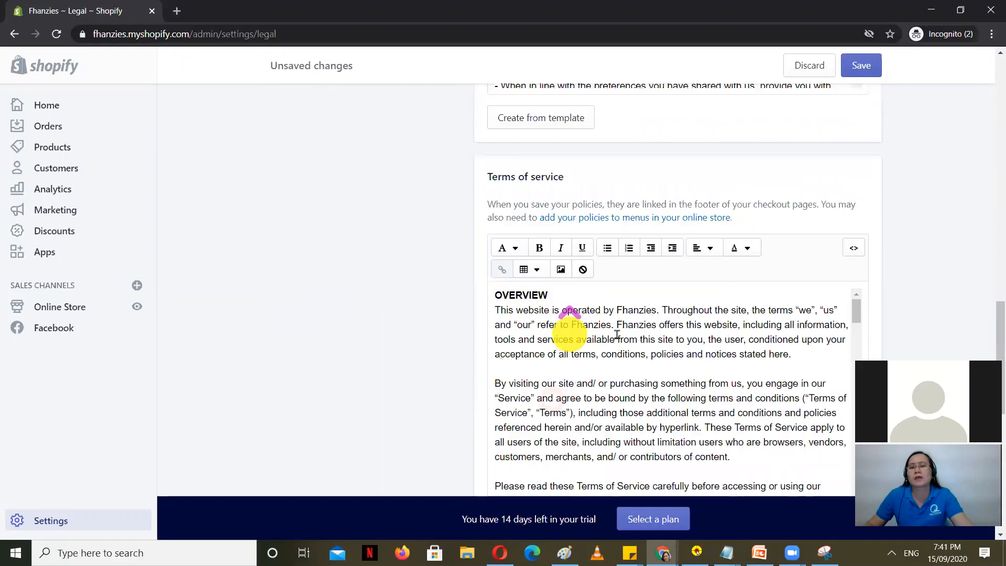
{"action": "scroll", "coordinate": [598, 346], "scroll_direction": "down", "scroll_amount": 6}
{"action": "scroll", "coordinate": [598, 376], "scroll_direction": "down", "scroll_amount": 4}
{"action": "scroll", "coordinate": [608, 380], "scroll_direction": "up", "scroll_amount": 7}
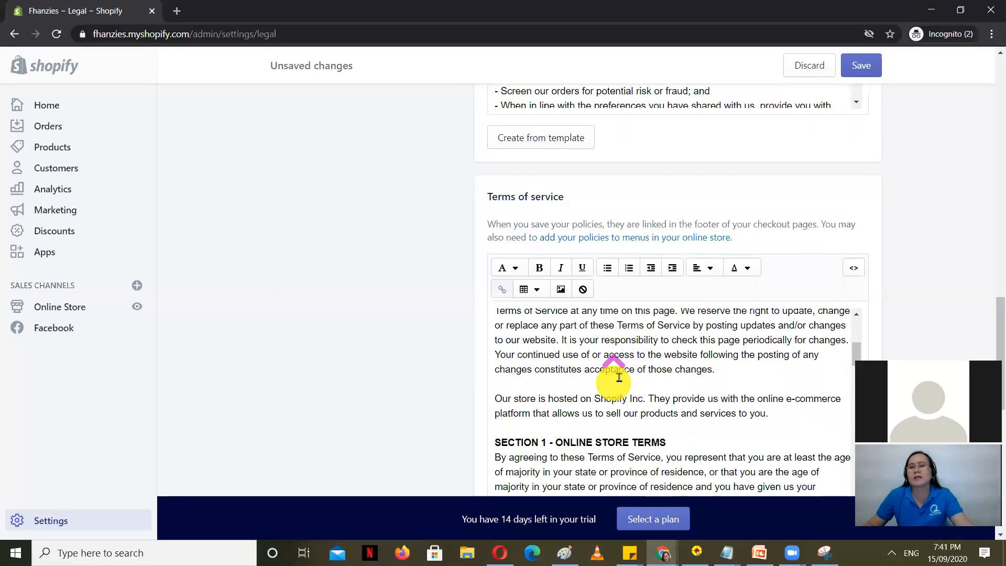
{"action": "left_click", "coordinate": [861, 65]}
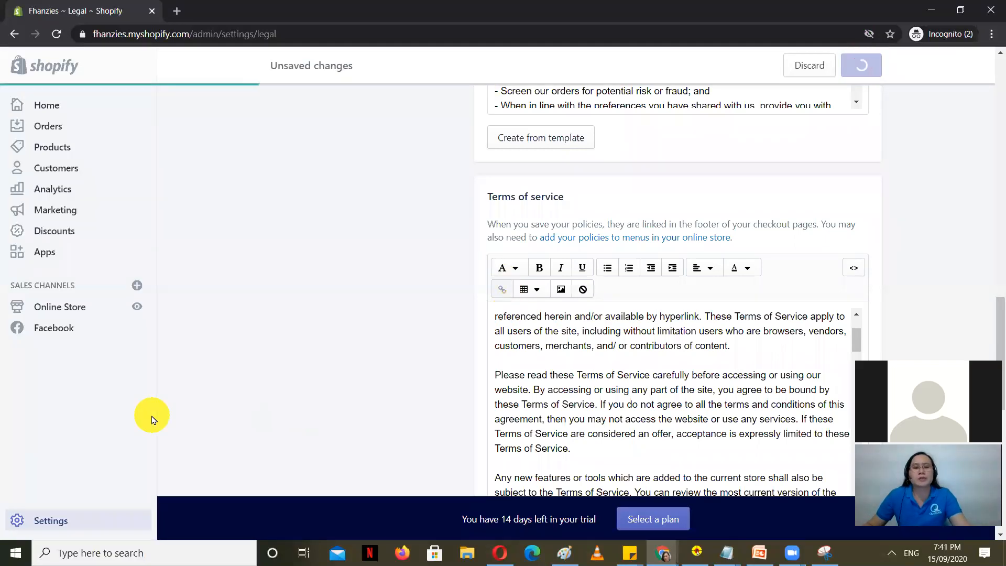
{"action": "scroll", "coordinate": [748, 328], "scroll_direction": "up", "scroll_amount": 15}
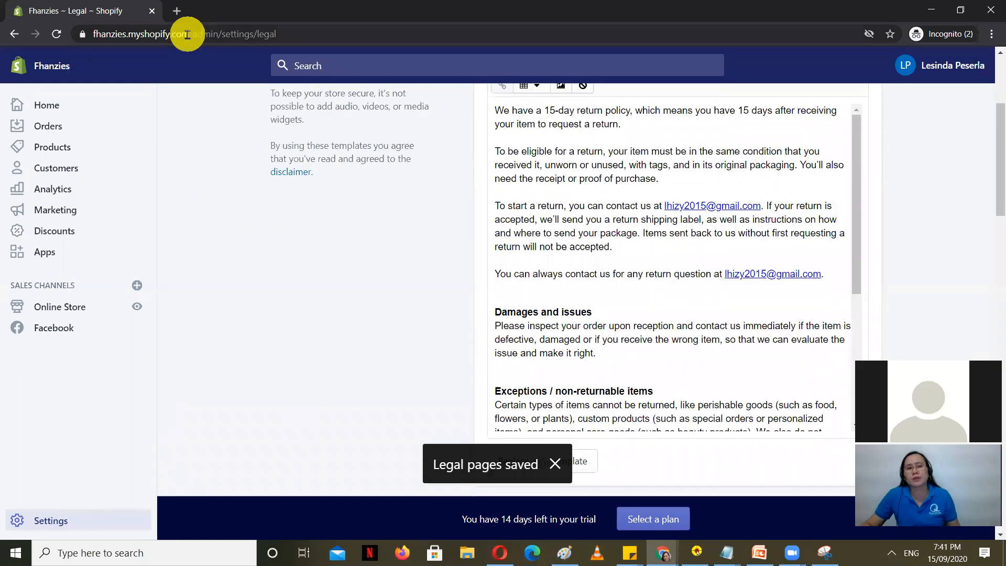
{"action": "left_click_drag", "start_coordinate": [191, 33], "coordinate": [33, 52]}
{"action": "left_click_drag", "start_coordinate": [100, 39], "coordinate": [181, 10]}
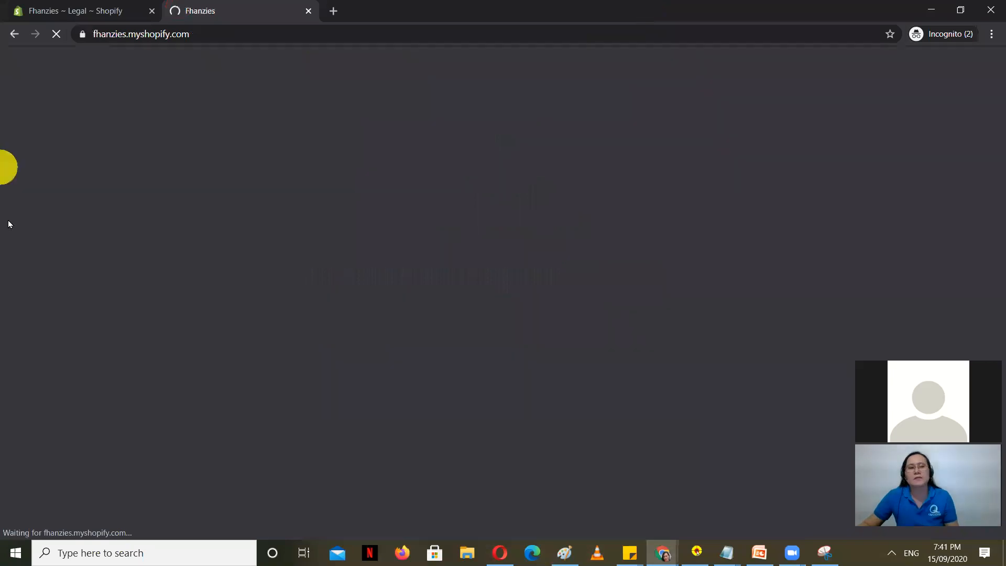
{"action": "scroll", "coordinate": [231, 288], "scroll_direction": "down", "scroll_amount": 20}
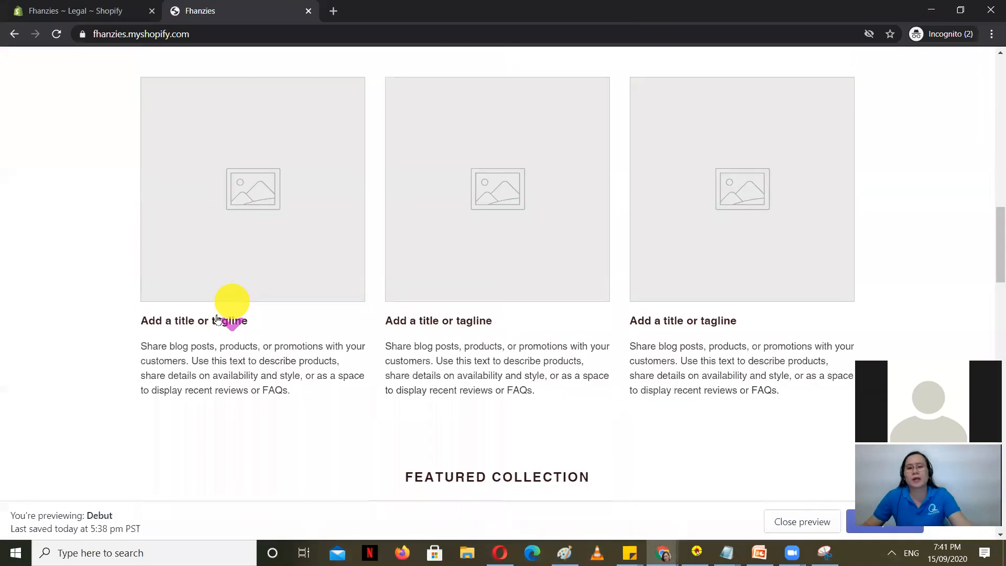
{"action": "scroll", "coordinate": [202, 331], "scroll_direction": "up", "scroll_amount": 10}
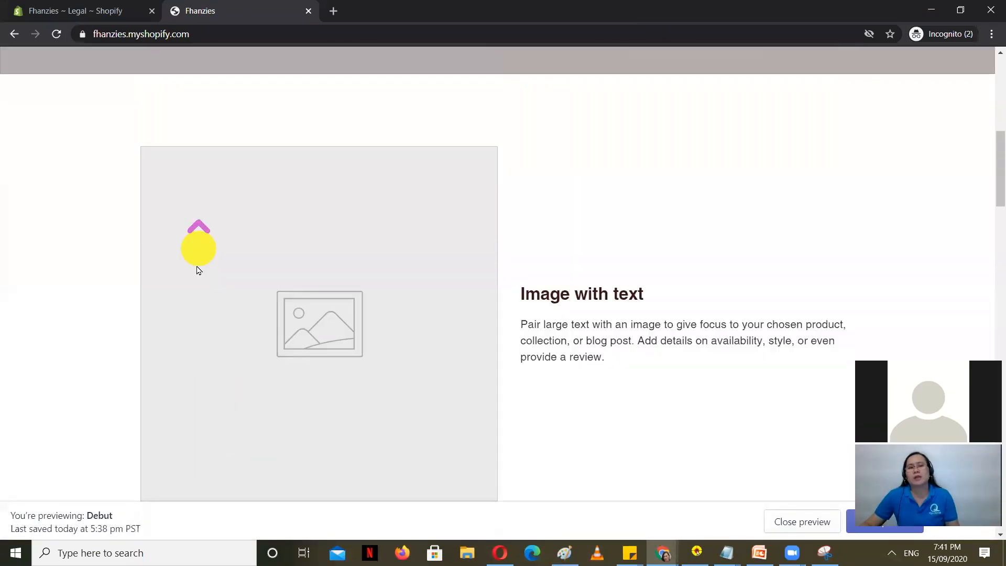
{"action": "left_click", "coordinate": [47, 10]}
{"action": "left_click", "coordinate": [318, 8]}
{"action": "left_click", "coordinate": [308, 10]}
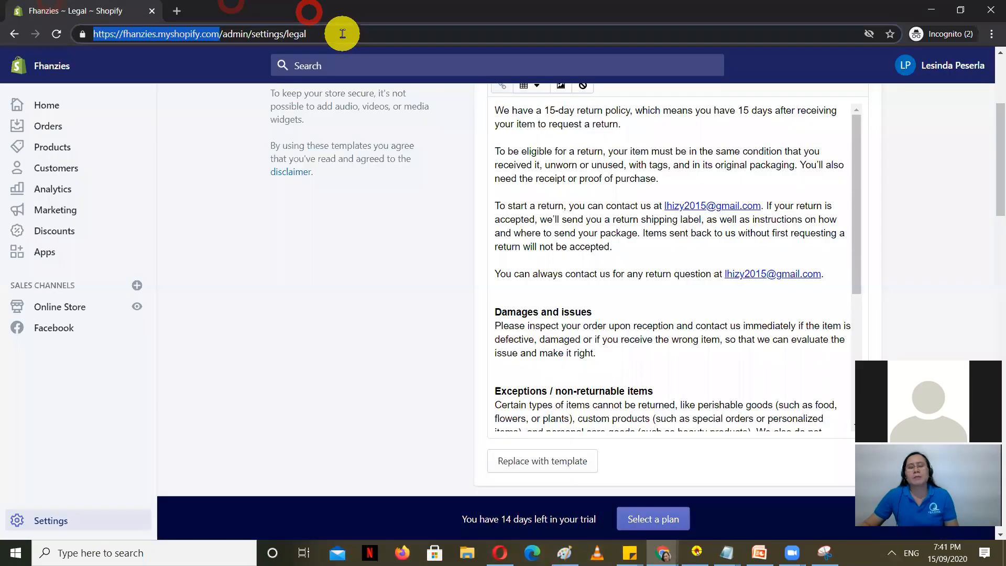
{"action": "left_click", "coordinate": [60, 386]}
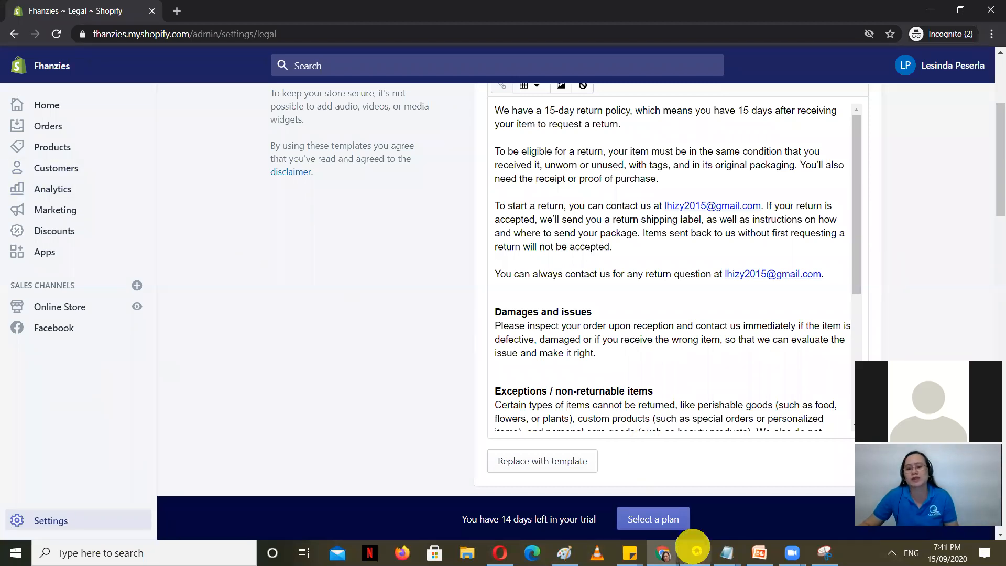
{"action": "left_click", "coordinate": [729, 553]}
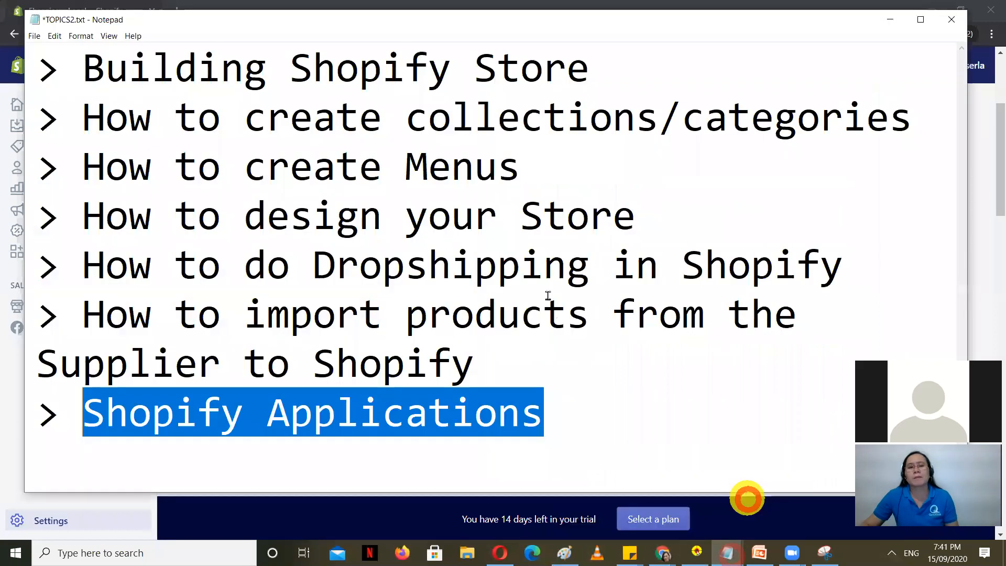
{"action": "left_click", "coordinate": [382, 155]}
{"action": "left_click_drag", "start_coordinate": [913, 115], "coordinate": [93, 100]}
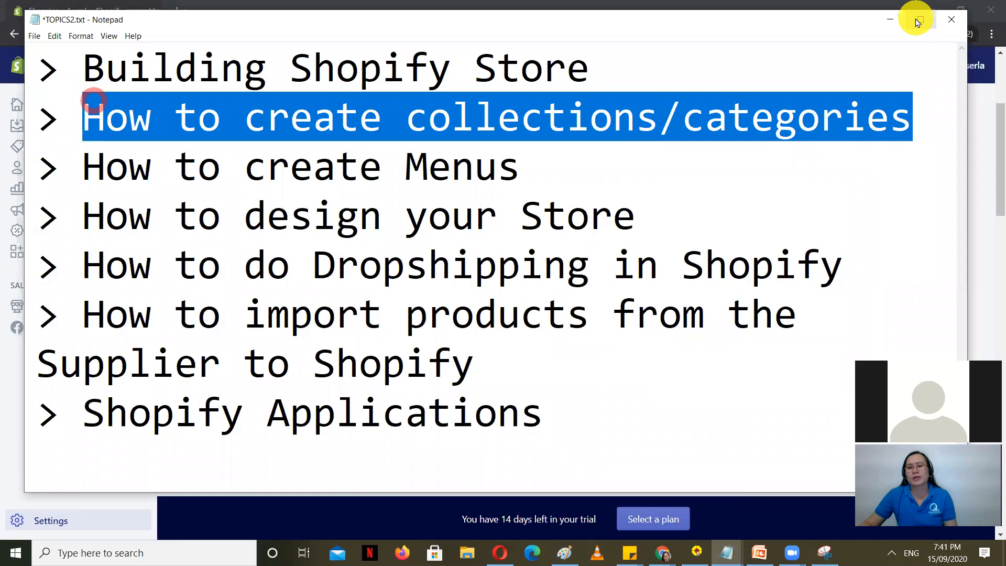
{"action": "left_click", "coordinate": [891, 20]}
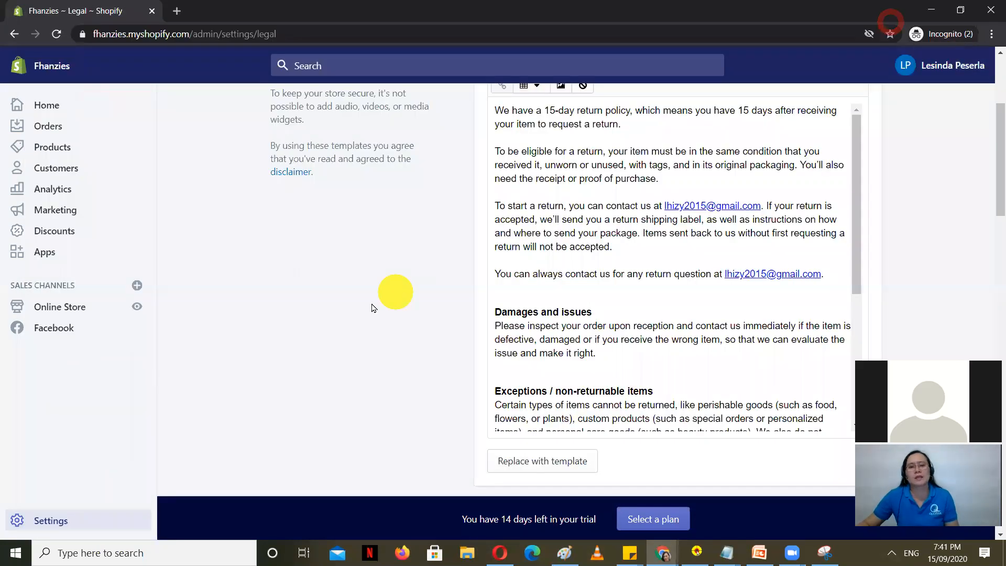
Step: Go to the Products section and open the Collections list
{"action": "scroll", "coordinate": [315, 309], "scroll_direction": "up", "scroll_amount": 4}
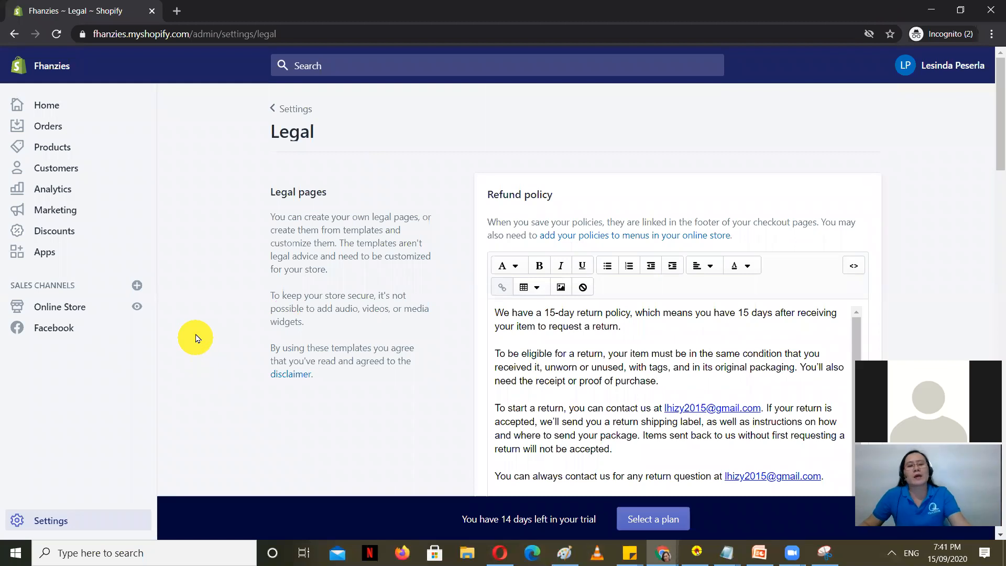
{"action": "left_click", "coordinate": [55, 146]}
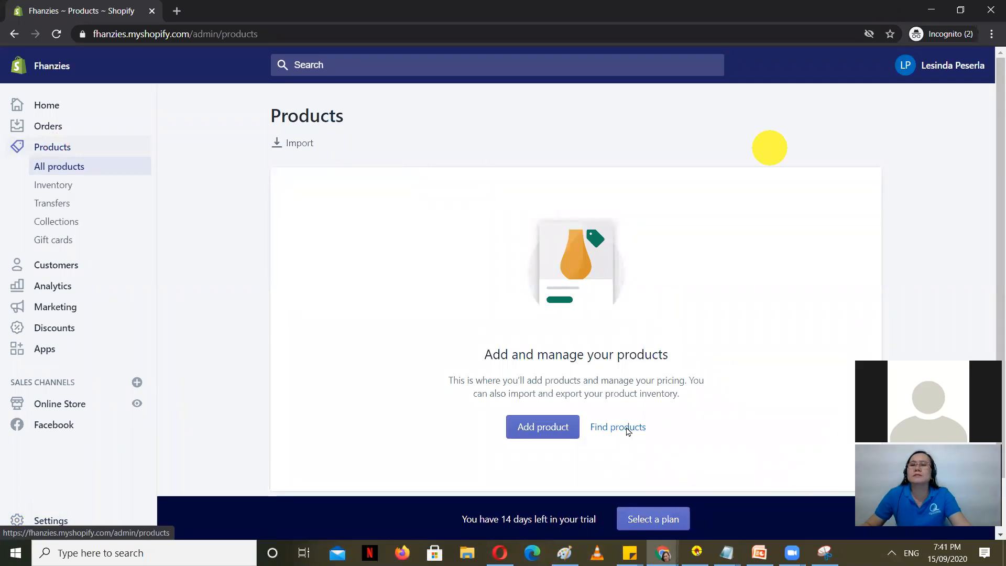
{"action": "left_click", "coordinate": [223, 272]}
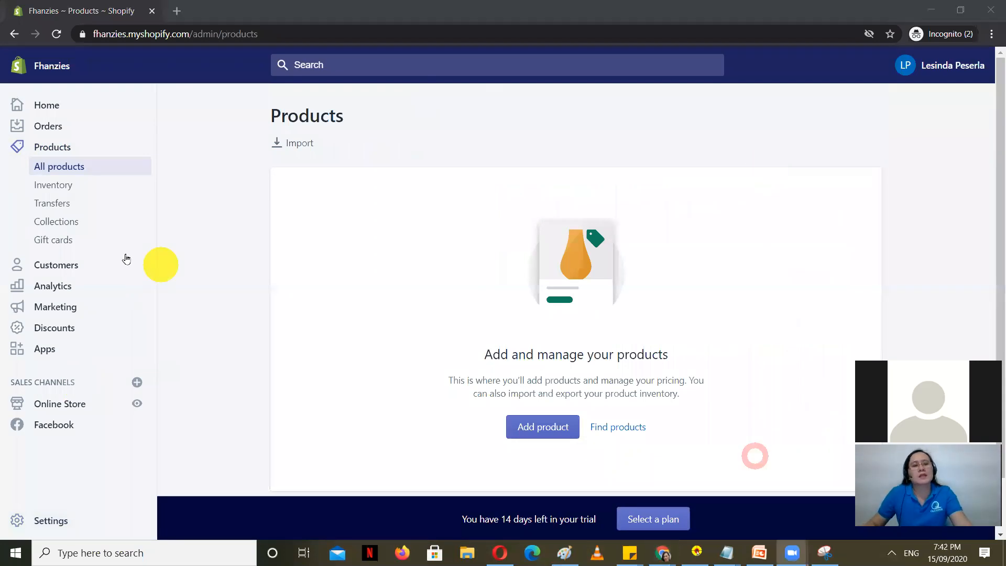
{"action": "left_click", "coordinate": [64, 225]}
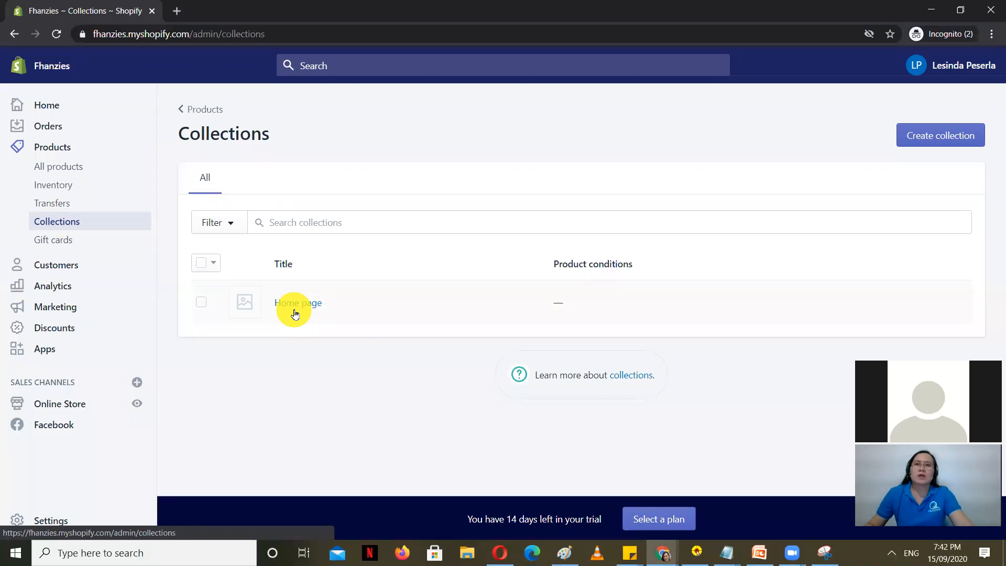
Step: Create a manual collection titled 'Dress', save it, and go back to Collections
{"action": "left_click", "coordinate": [954, 134]}
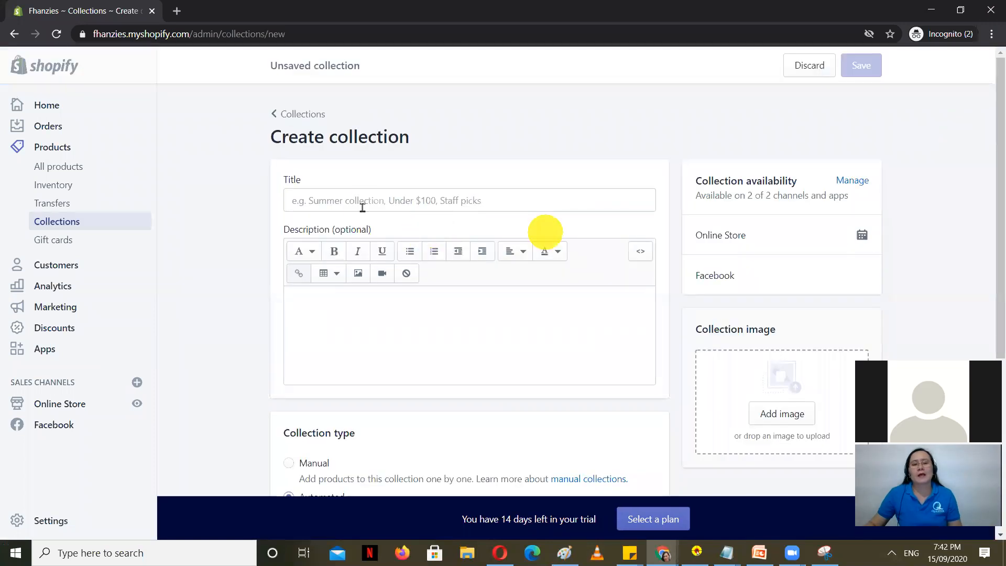
{"action": "left_click", "coordinate": [361, 200]}
{"action": "type", "text": "Dress"}
{"action": "left_click", "coordinate": [411, 375]}
{"action": "scroll", "coordinate": [734, 325], "scroll_direction": "down", "scroll_amount": 1}
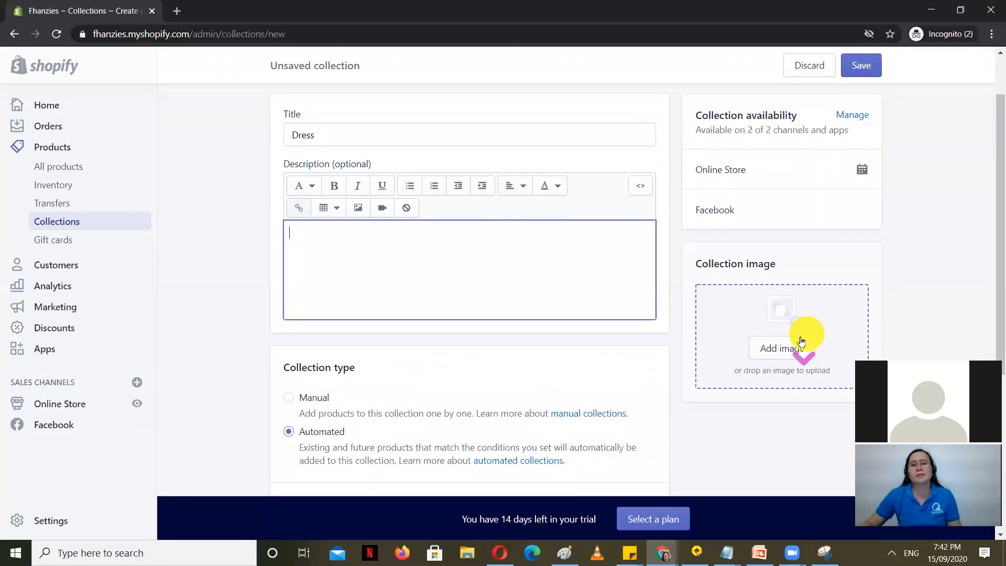
{"action": "scroll", "coordinate": [793, 341], "scroll_direction": "down", "scroll_amount": 2}
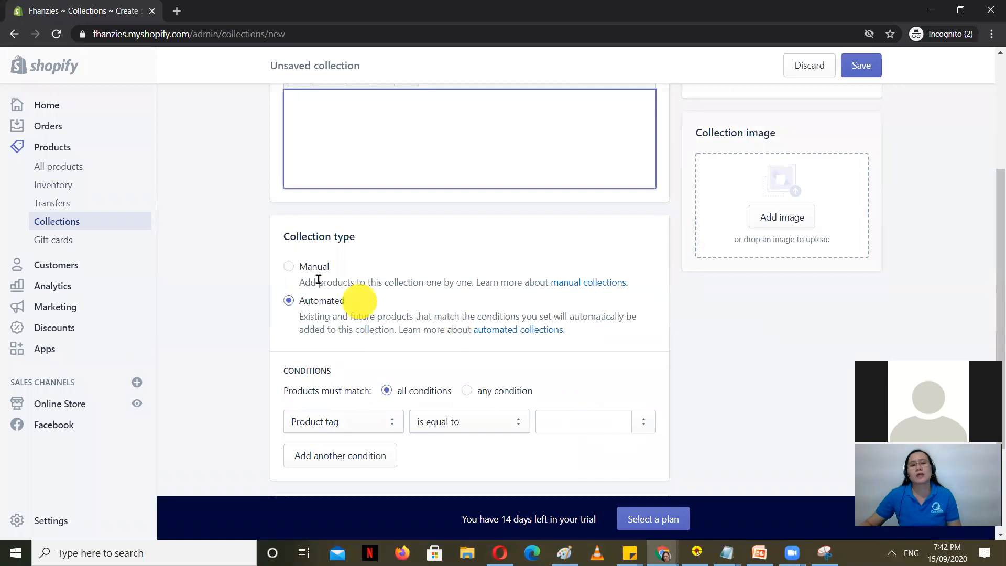
{"action": "left_click", "coordinate": [289, 266]}
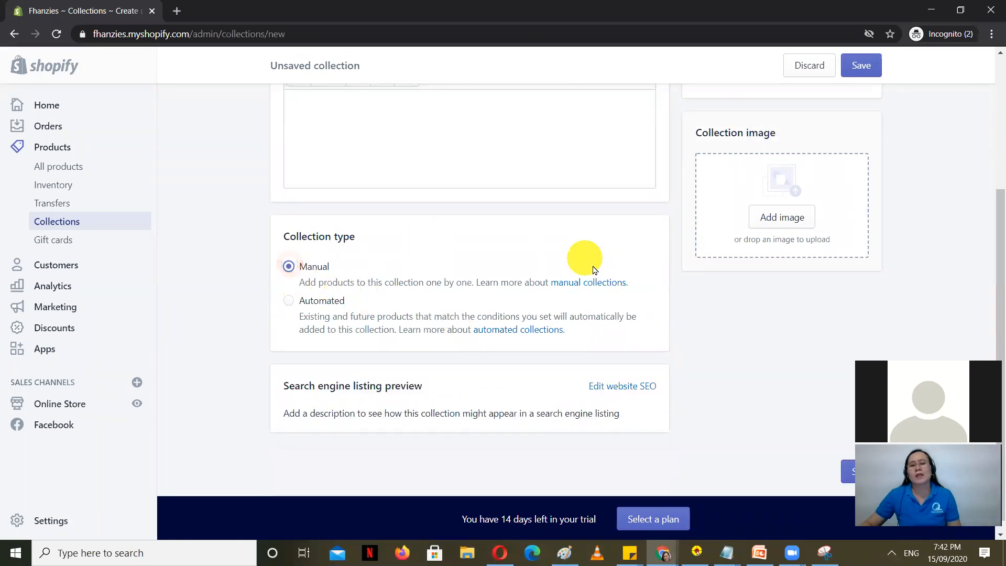
{"action": "scroll", "coordinate": [244, 367], "scroll_direction": "up", "scroll_amount": 1}
{"action": "scroll", "coordinate": [245, 366], "scroll_direction": "up", "scroll_amount": 3}
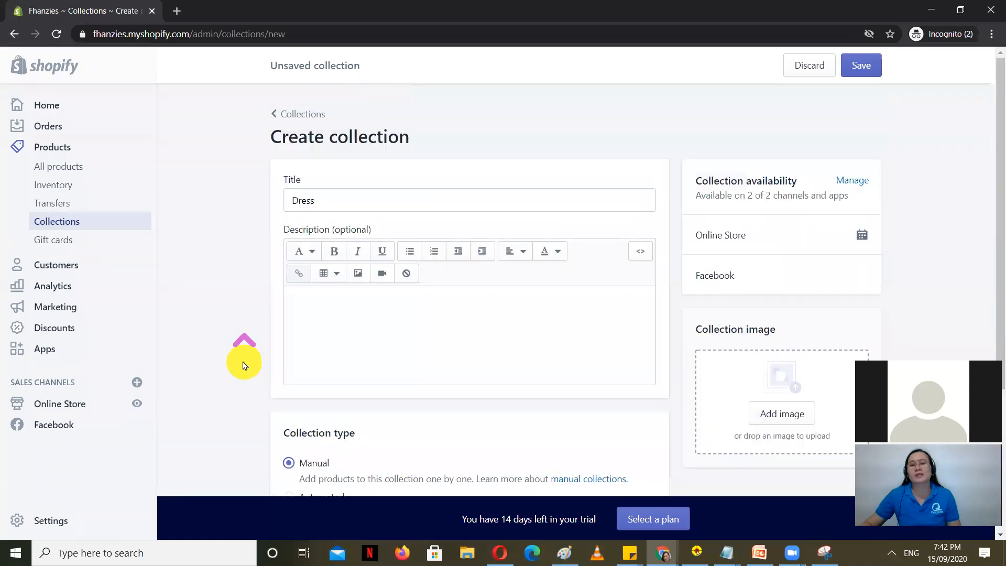
{"action": "left_click", "coordinate": [871, 62]}
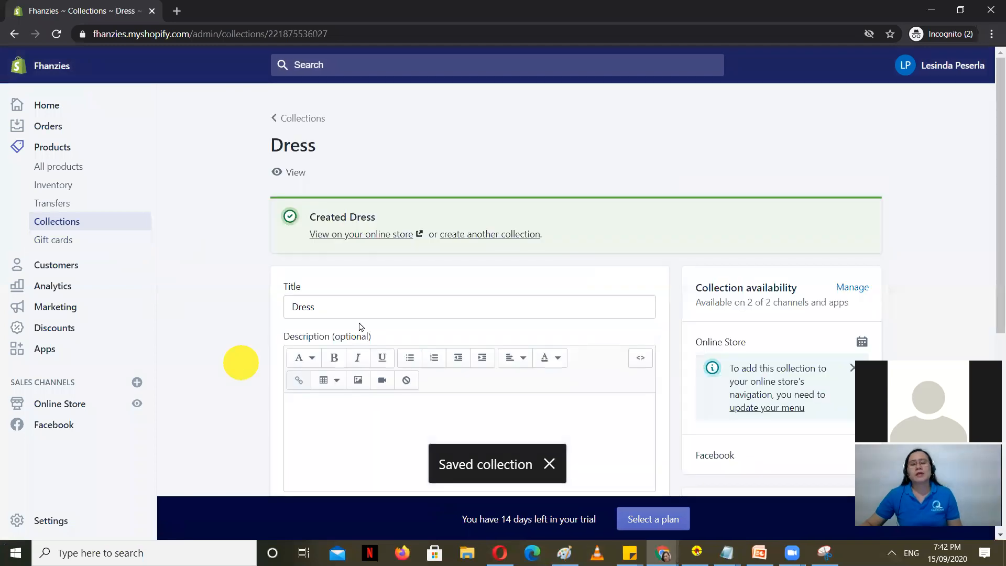
{"action": "left_click", "coordinate": [96, 221]}
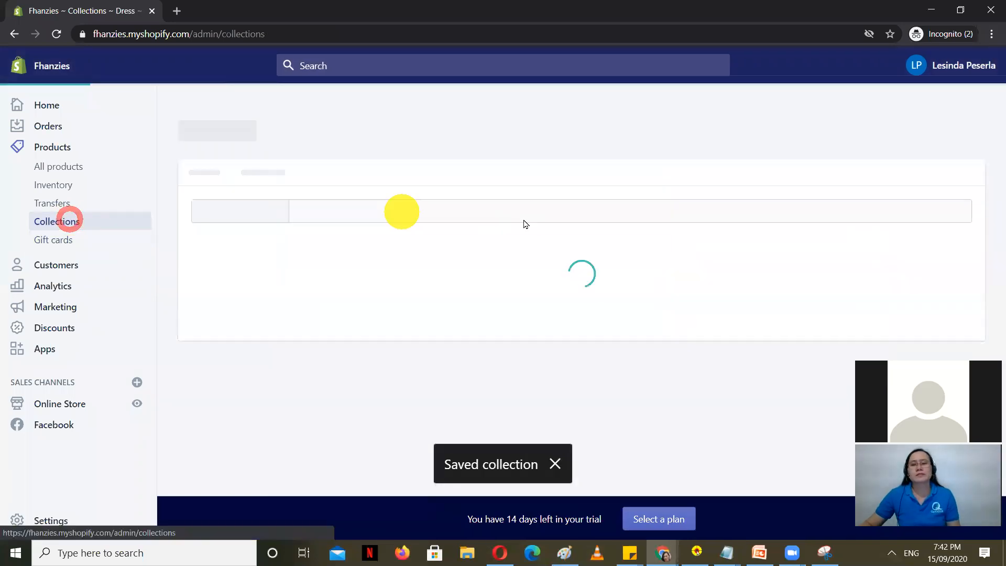
Step: Create and save a manual collection titled 'Skirt'
{"action": "left_click", "coordinate": [957, 142]}
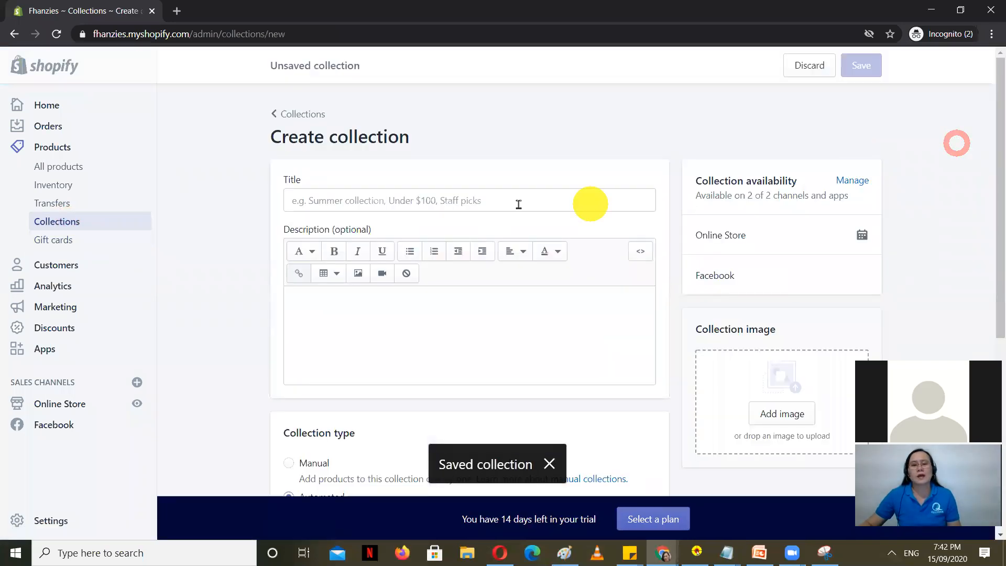
{"action": "left_click", "coordinate": [503, 197]}
{"action": "type", "text": "Skirt"}
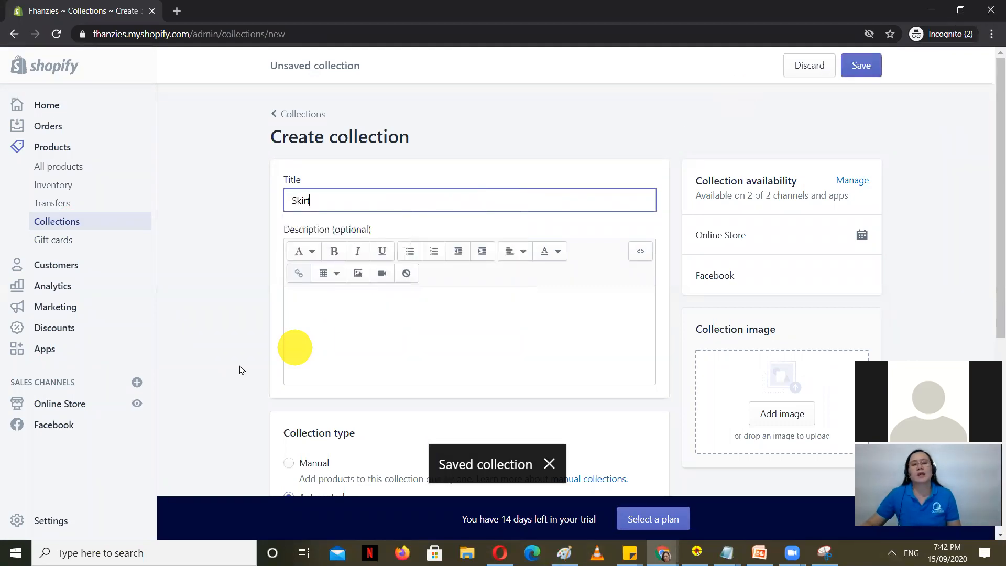
{"action": "left_click", "coordinate": [203, 357]}
{"action": "scroll", "coordinate": [203, 357], "scroll_direction": "down", "scroll_amount": 5}
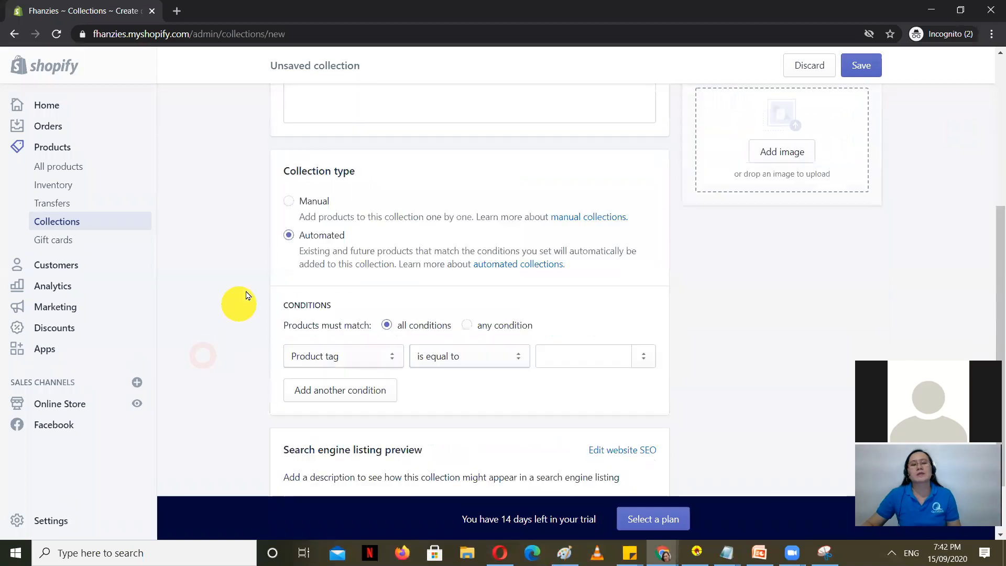
{"action": "left_click", "coordinate": [288, 198]}
{"action": "scroll", "coordinate": [763, 356], "scroll_direction": "up", "scroll_amount": 4}
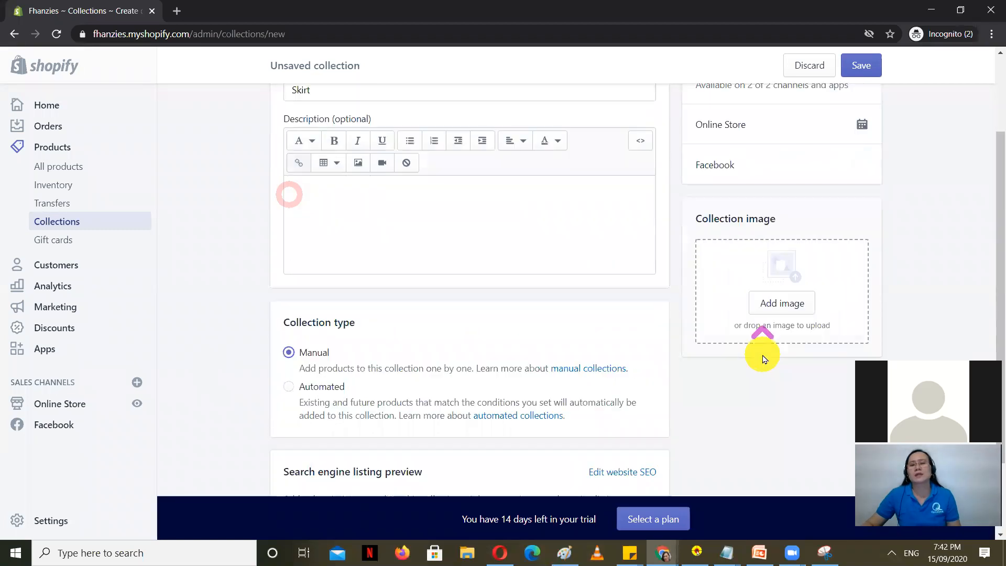
{"action": "scroll", "coordinate": [760, 366], "scroll_direction": "down", "scroll_amount": 3}
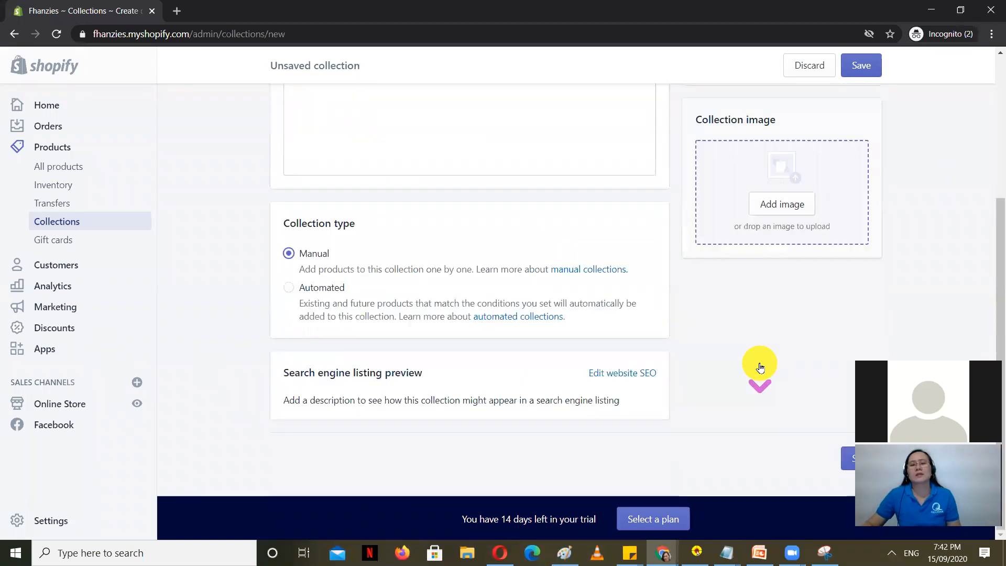
{"action": "scroll", "coordinate": [760, 364], "scroll_direction": "up", "scroll_amount": 3}
{"action": "left_click", "coordinate": [868, 61]}
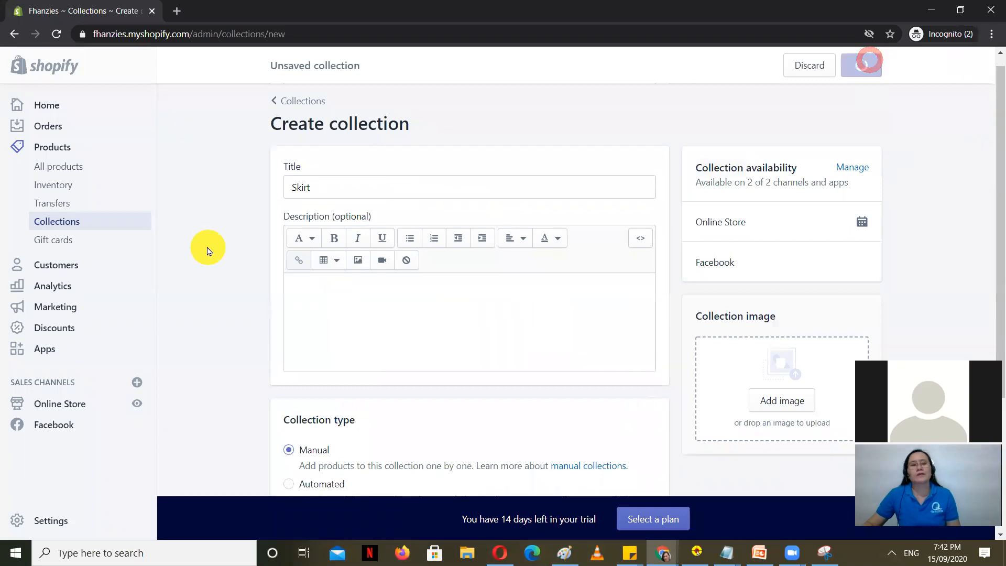
Step: From the Collections list, create and save a manual collection titled 'Blouse'
{"action": "left_click", "coordinate": [76, 223]}
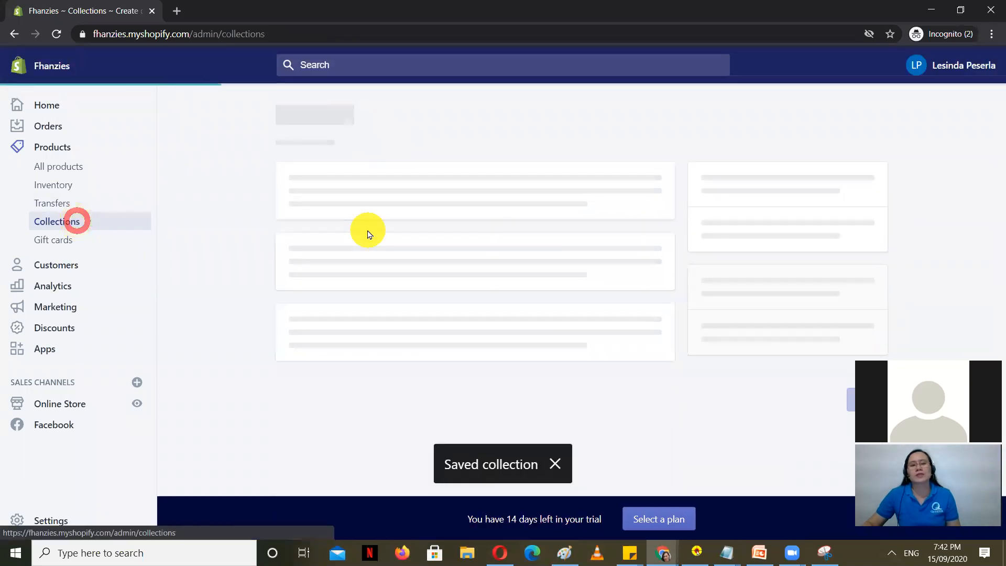
{"action": "left_click", "coordinate": [964, 136]}
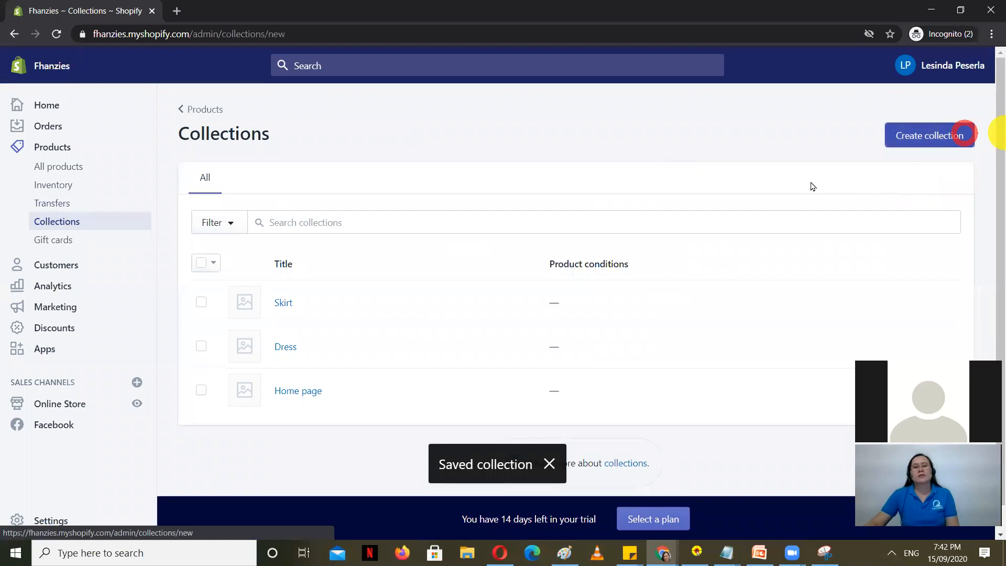
{"action": "left_click", "coordinate": [457, 193]}
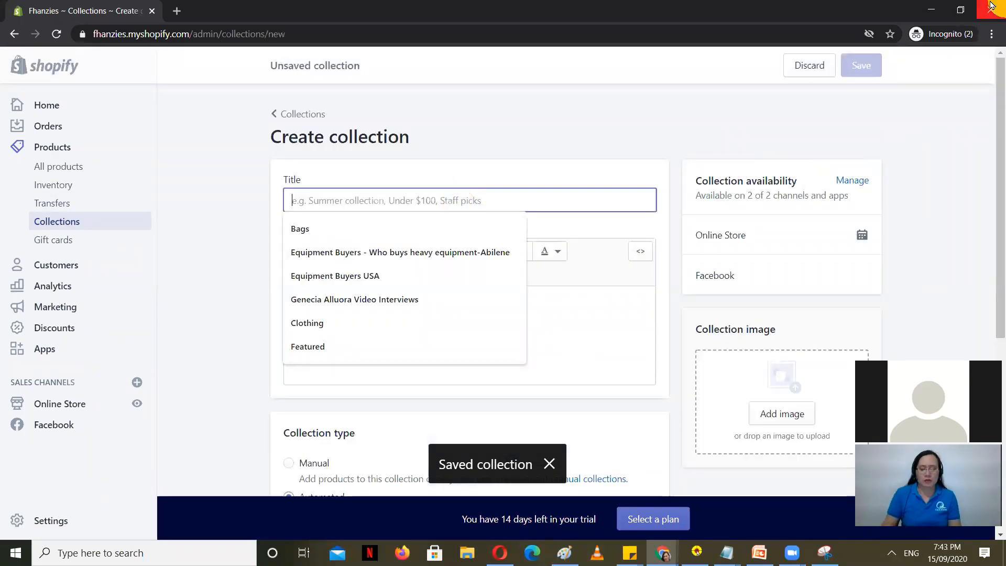
{"action": "type", "text": "Blo"}
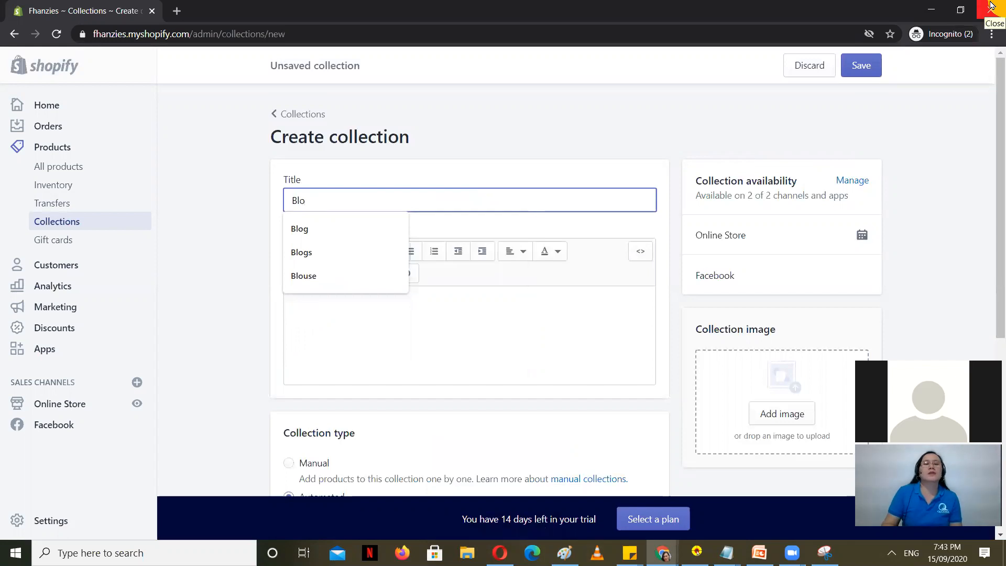
{"action": "type", "text": "use"}
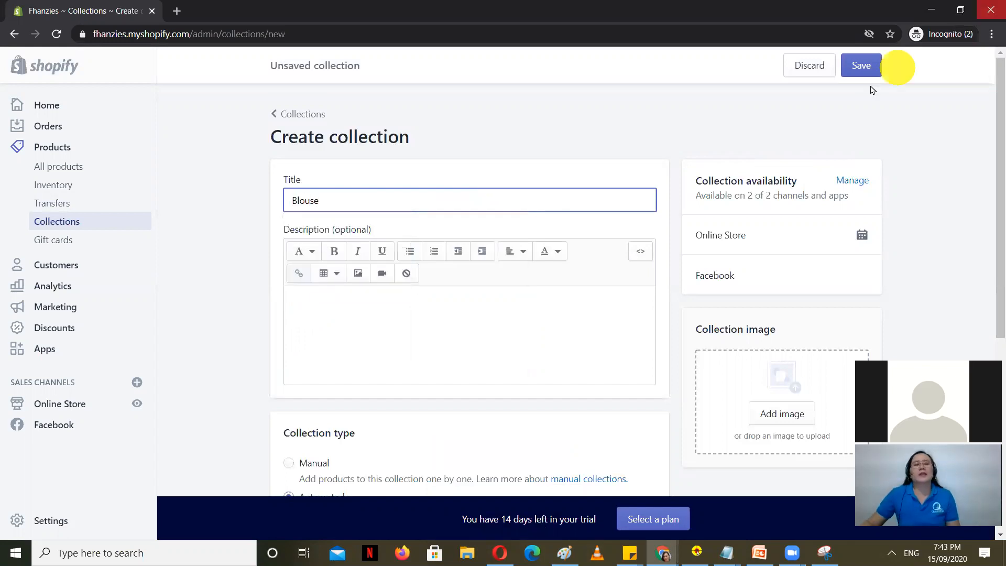
{"action": "left_click", "coordinate": [557, 142]}
{"action": "scroll", "coordinate": [524, 247], "scroll_direction": "down", "scroll_amount": 2}
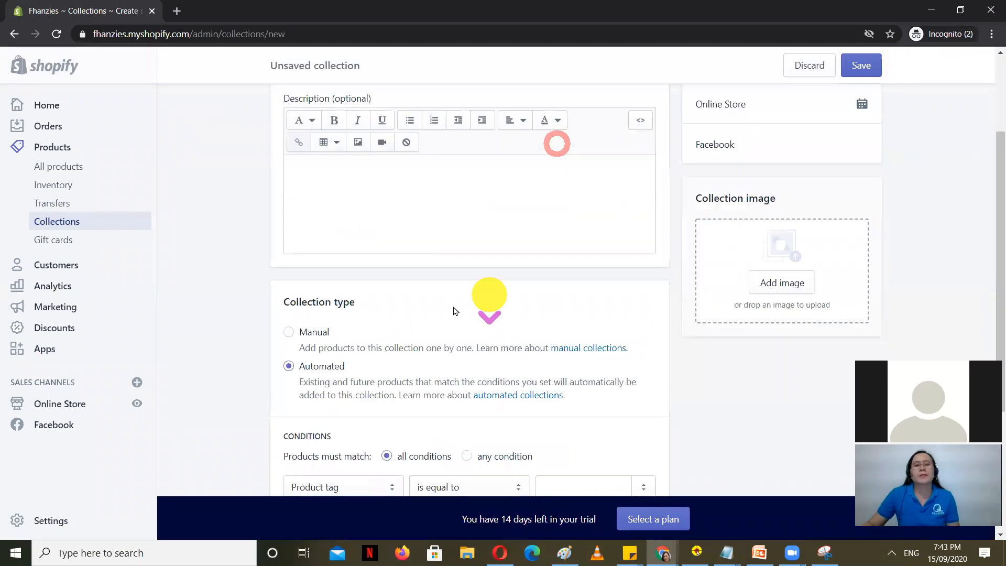
{"action": "left_click", "coordinate": [303, 329]}
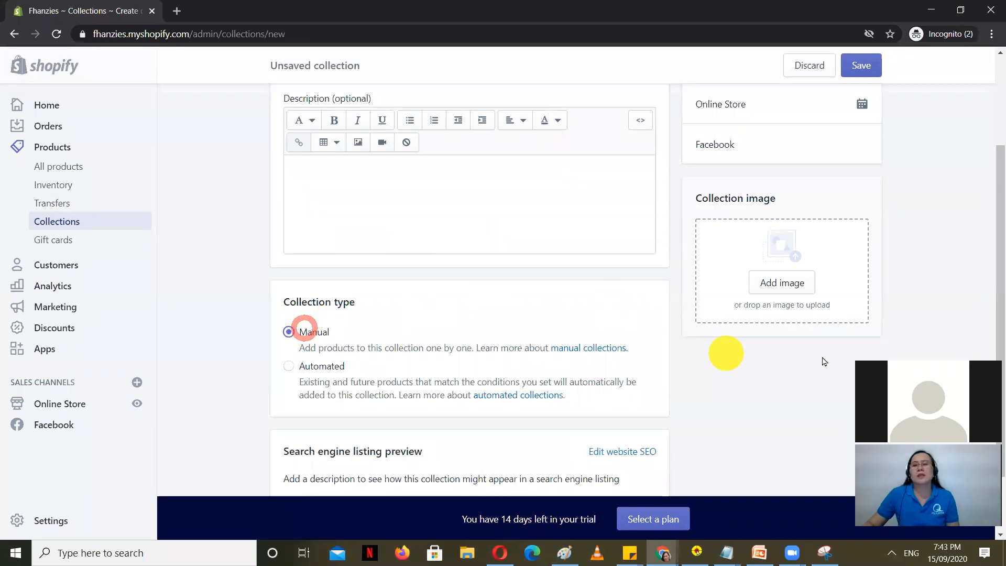
{"action": "left_click", "coordinate": [860, 63]}
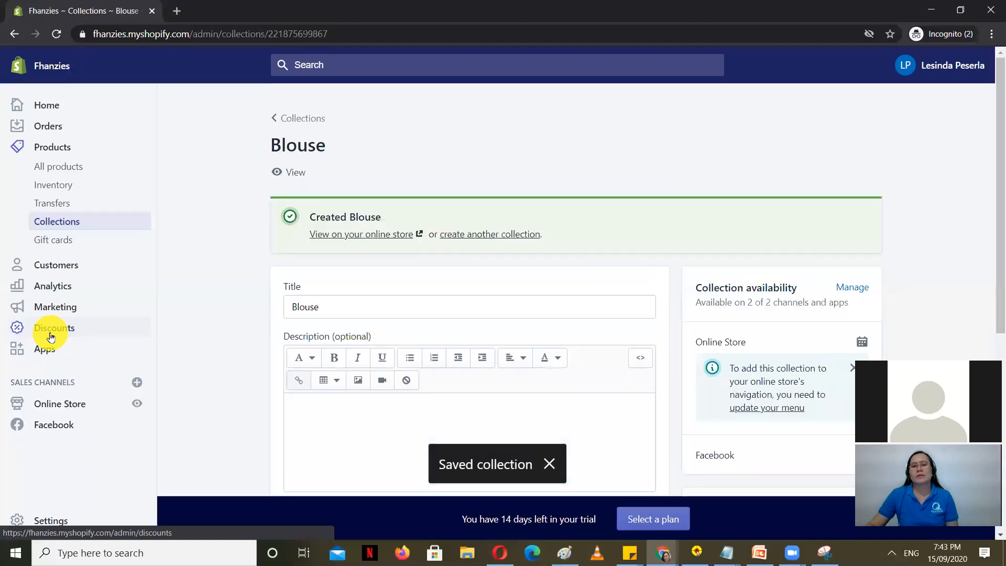
{"action": "left_click", "coordinate": [180, 11]}
Step: Go to pexels.com and search for 'blouse' photos
{"action": "type", "text": "pex"}
{"action": "key", "text": "Return"}
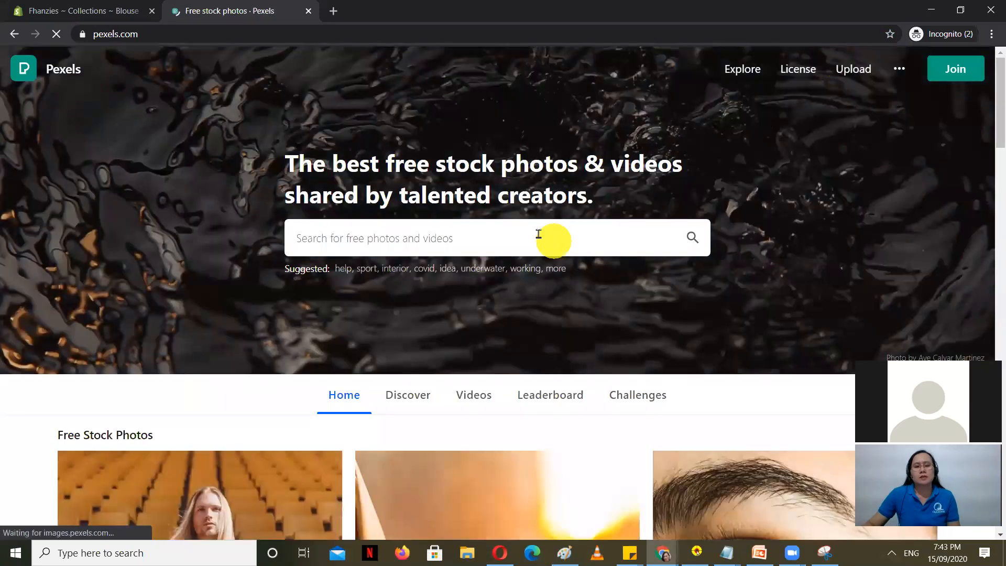
{"action": "left_click", "coordinate": [540, 235]}
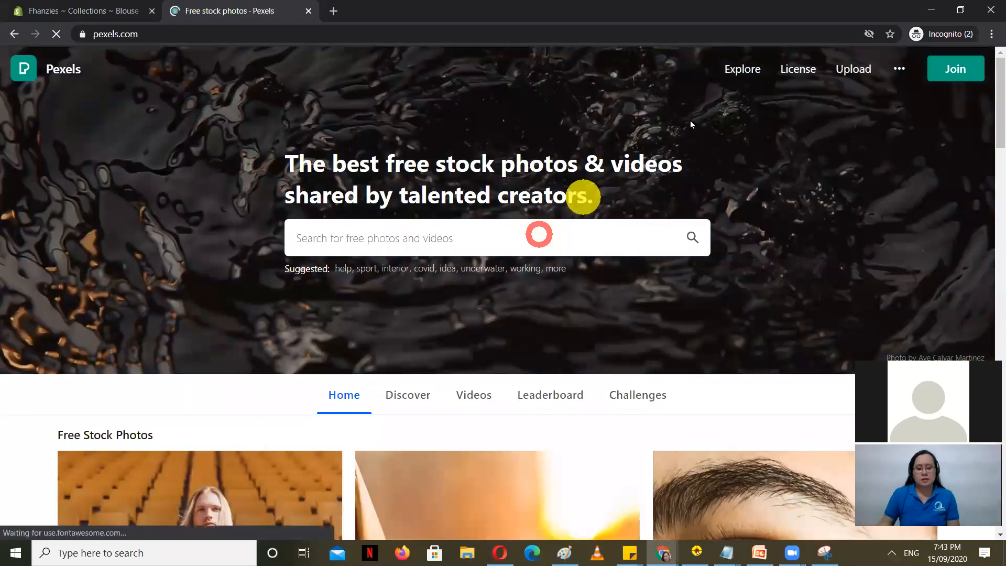
{"action": "type", "text": "blouse"}
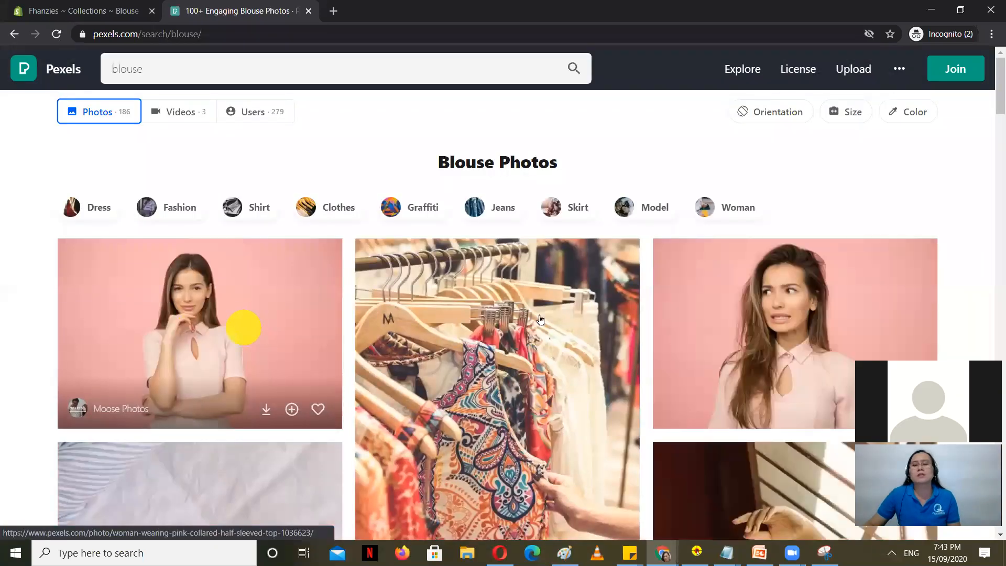
{"action": "scroll", "coordinate": [362, 349], "scroll_direction": "down", "scroll_amount": 1}
{"action": "scroll", "coordinate": [309, 382], "scroll_direction": "down", "scroll_amount": 6}
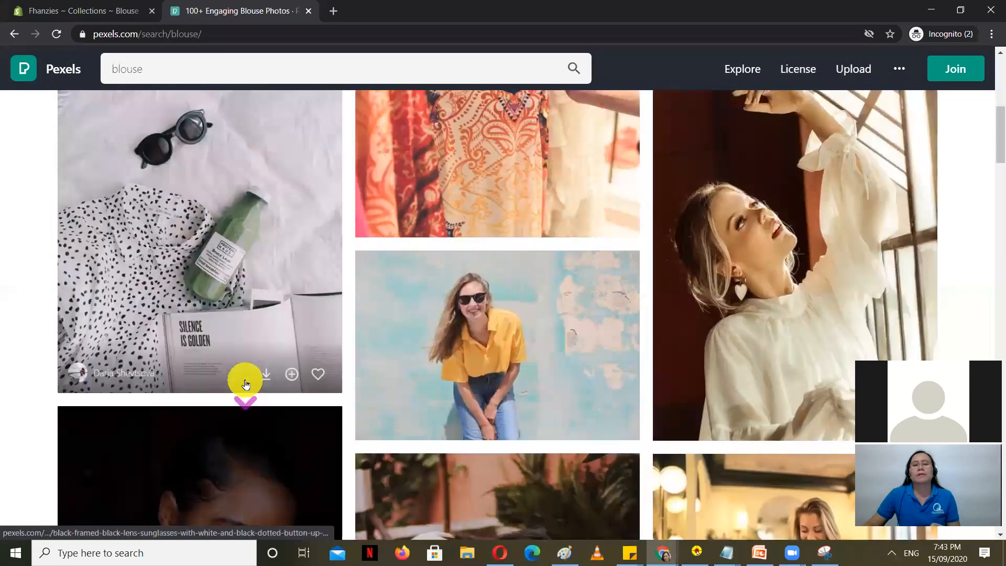
{"action": "scroll", "coordinate": [310, 392], "scroll_direction": "down", "scroll_amount": 8}
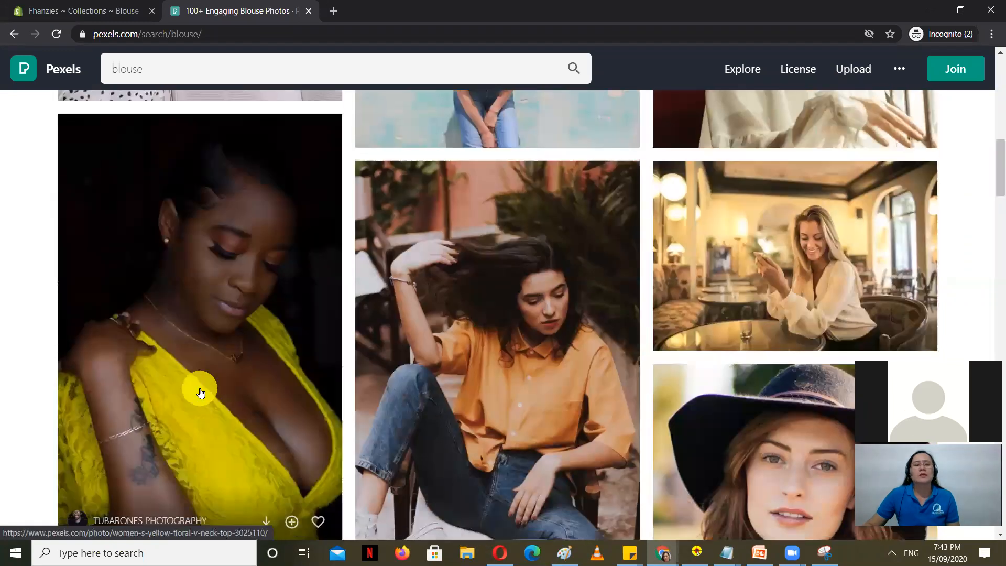
{"action": "scroll", "coordinate": [200, 390], "scroll_direction": "down", "scroll_amount": 8}
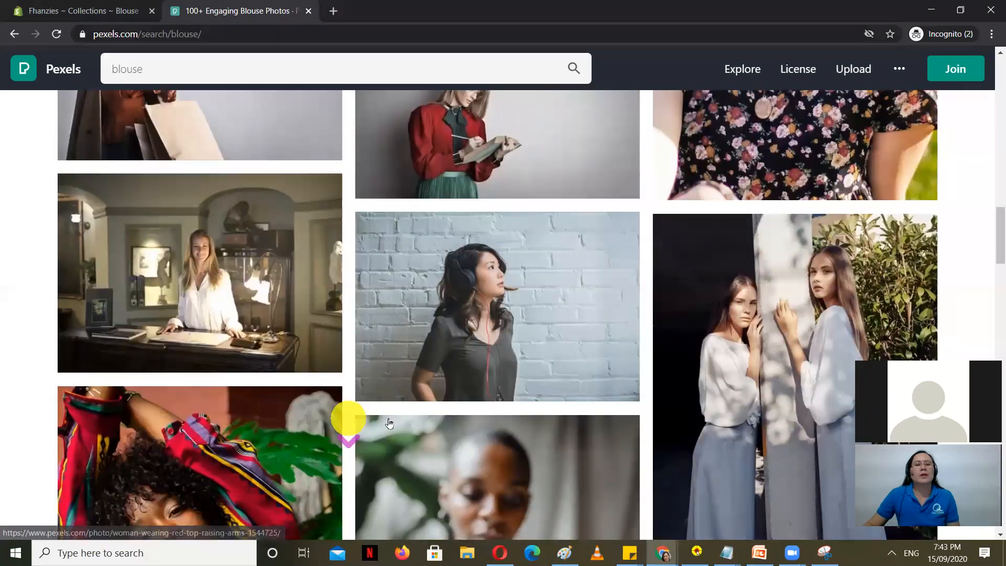
{"action": "scroll", "coordinate": [441, 421], "scroll_direction": "down", "scroll_amount": 10}
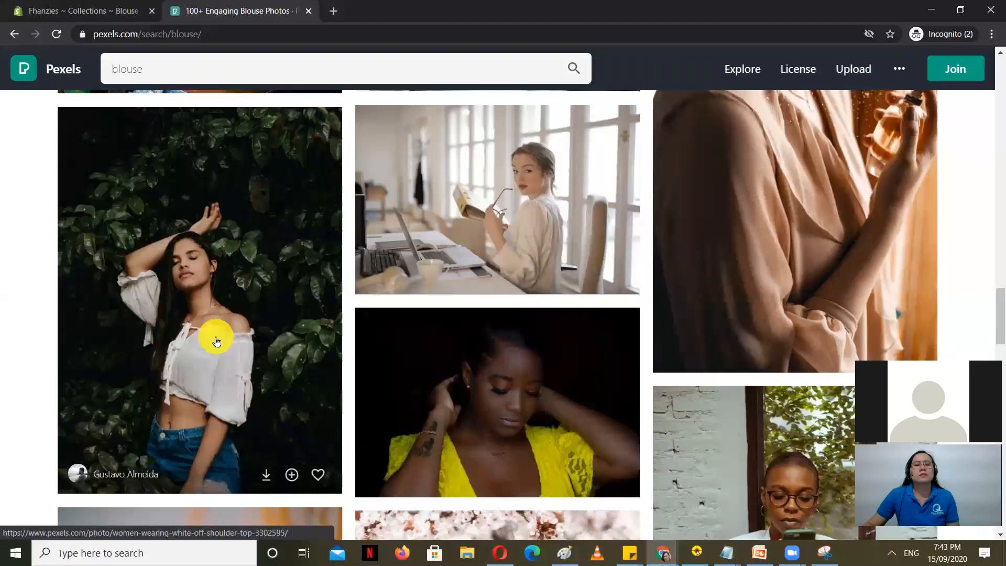
Step: Download the white off-shoulder top photo and return to Shopify's Blouse collection
{"action": "left_click", "coordinate": [215, 337]}
{"action": "left_click", "coordinate": [827, 78]}
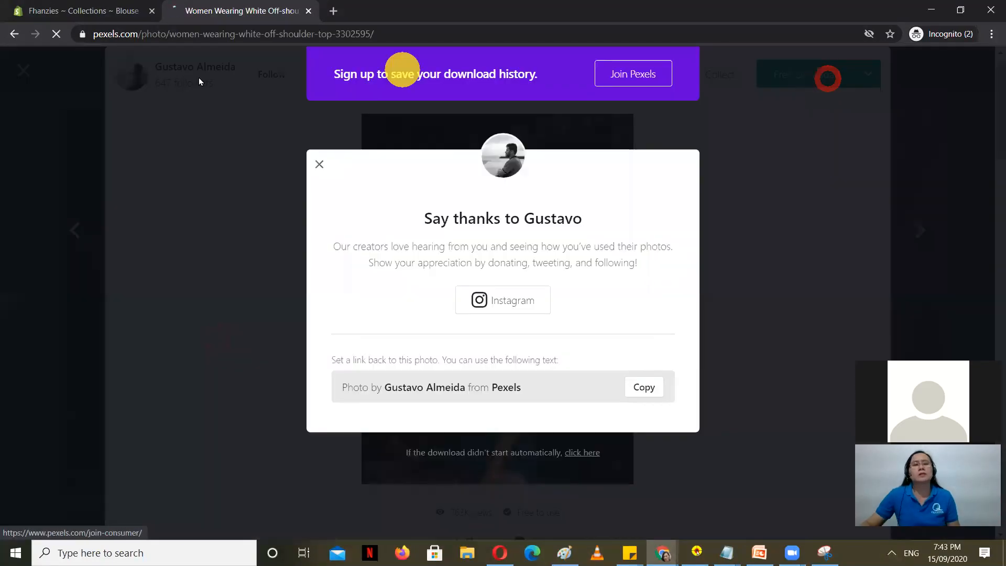
{"action": "left_click", "coordinate": [46, 7]}
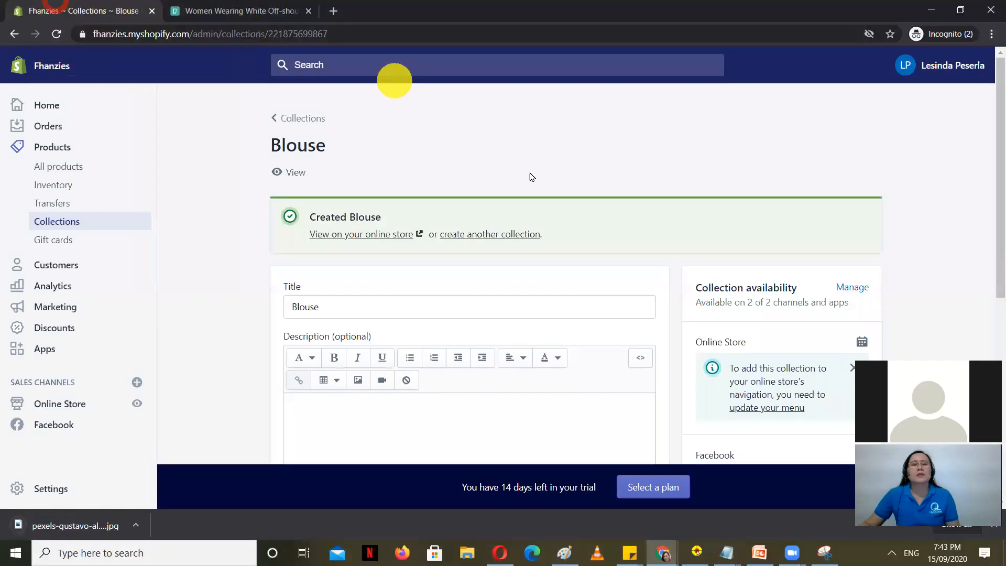
Step: Upload the downloaded Pexels jpg as the Blouse collection image and save
{"action": "scroll", "coordinate": [597, 278], "scroll_direction": "down", "scroll_amount": 7}
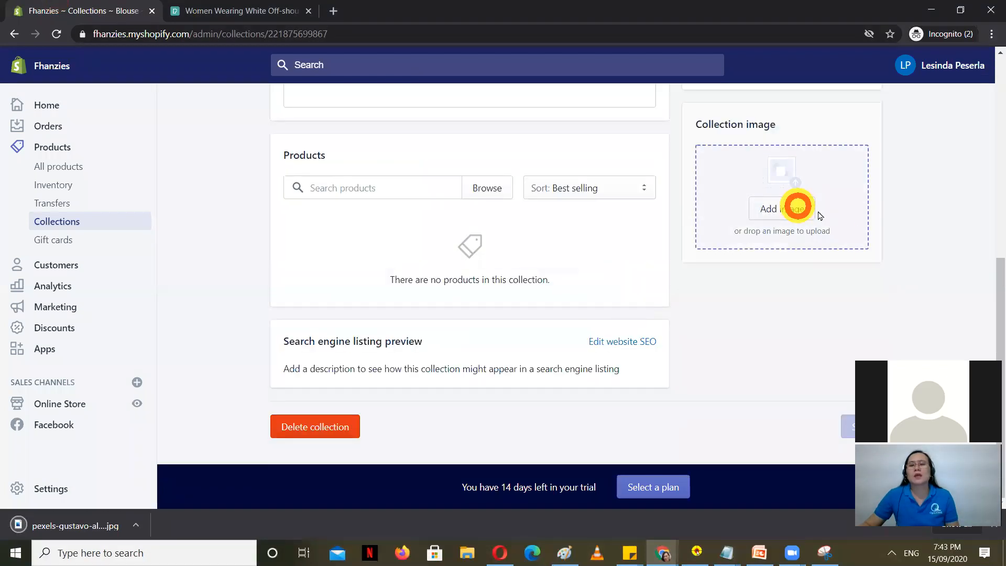
{"action": "left_click", "coordinate": [797, 208]}
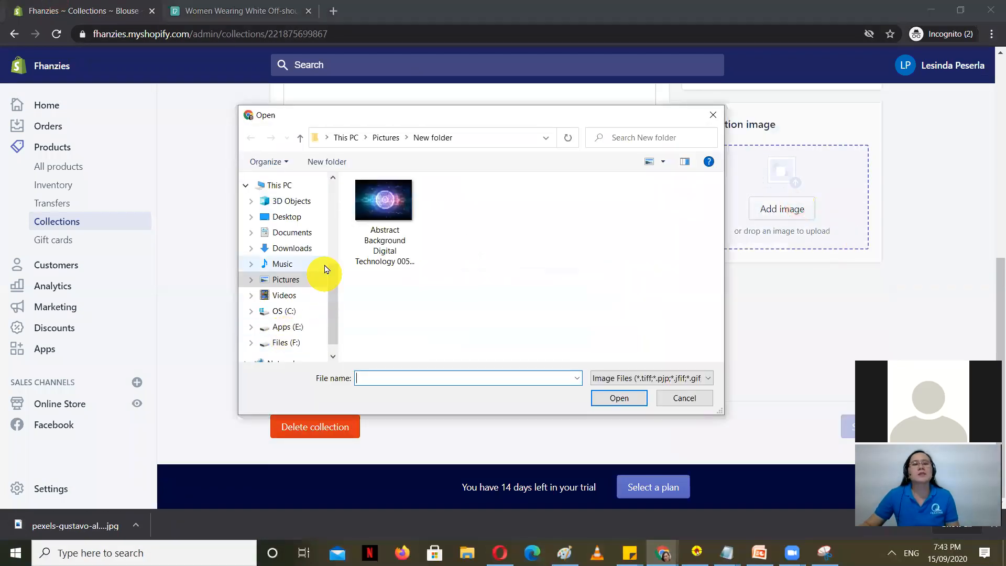
{"action": "left_click", "coordinate": [296, 248]}
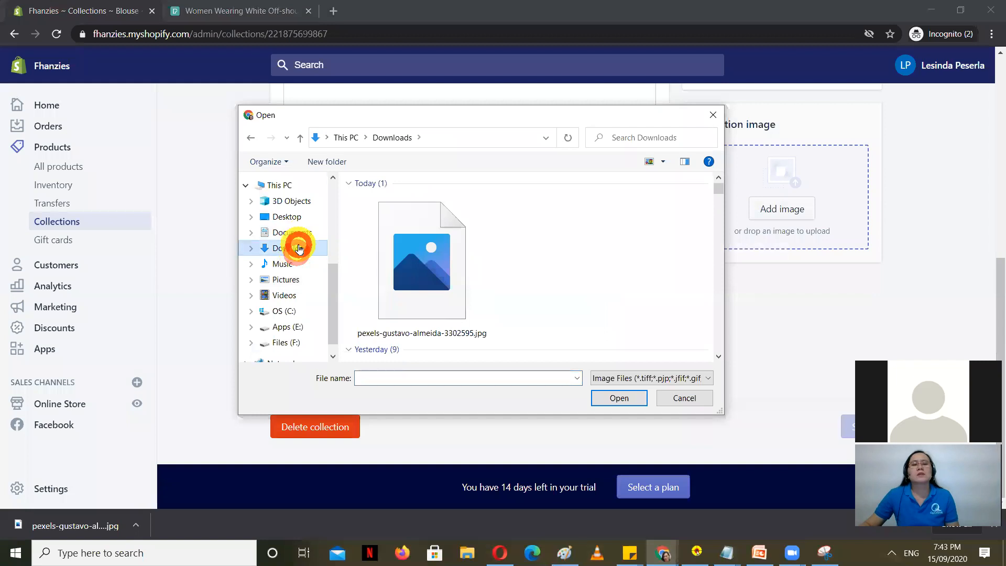
{"action": "left_click", "coordinate": [461, 265]}
{"action": "left_click", "coordinate": [622, 398]}
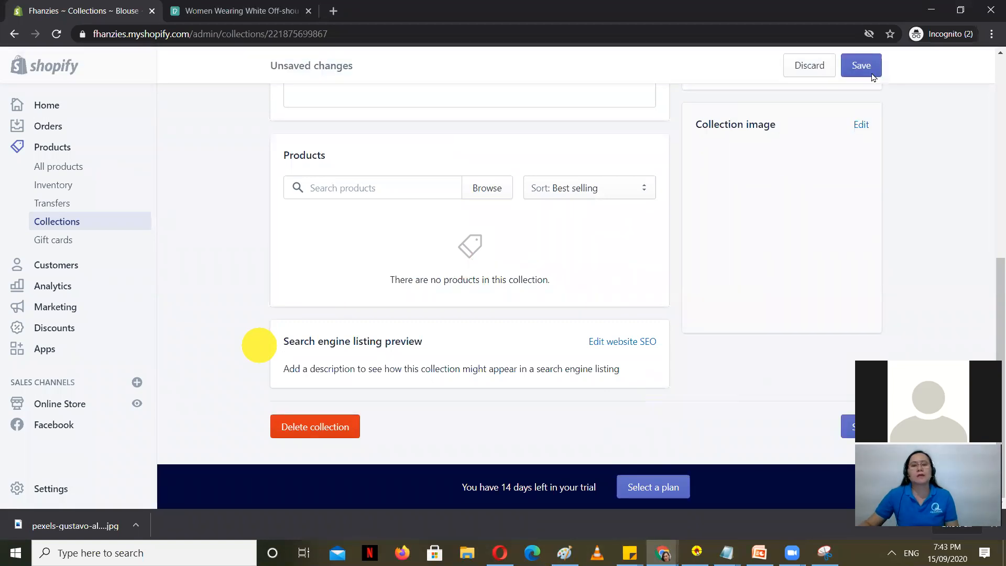
{"action": "left_click", "coordinate": [869, 69]}
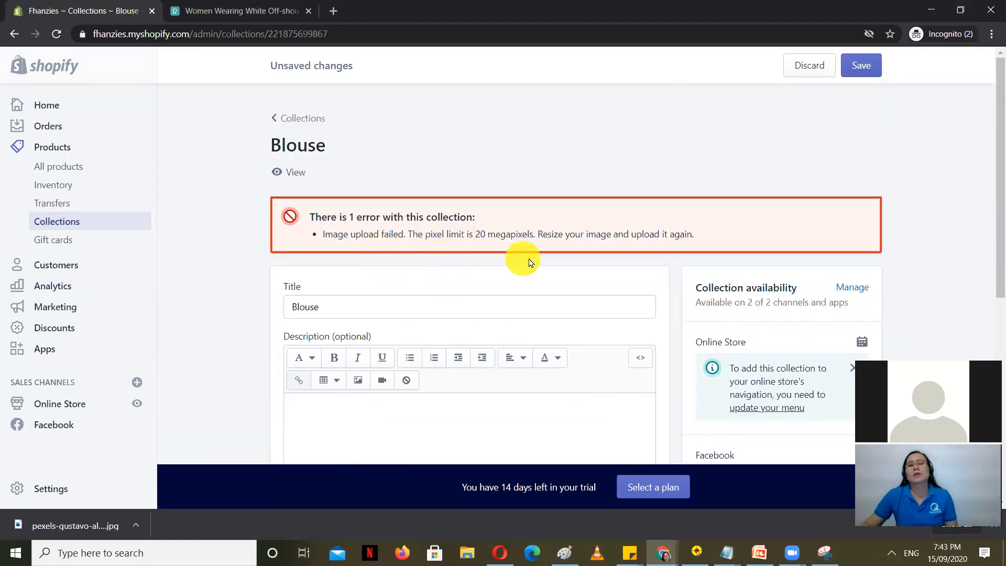
Step: Remove the image rejected by the 20-megapixel limit and save the Blouse collection without it
{"action": "scroll", "coordinate": [591, 308], "scroll_direction": "down", "scroll_amount": 6}
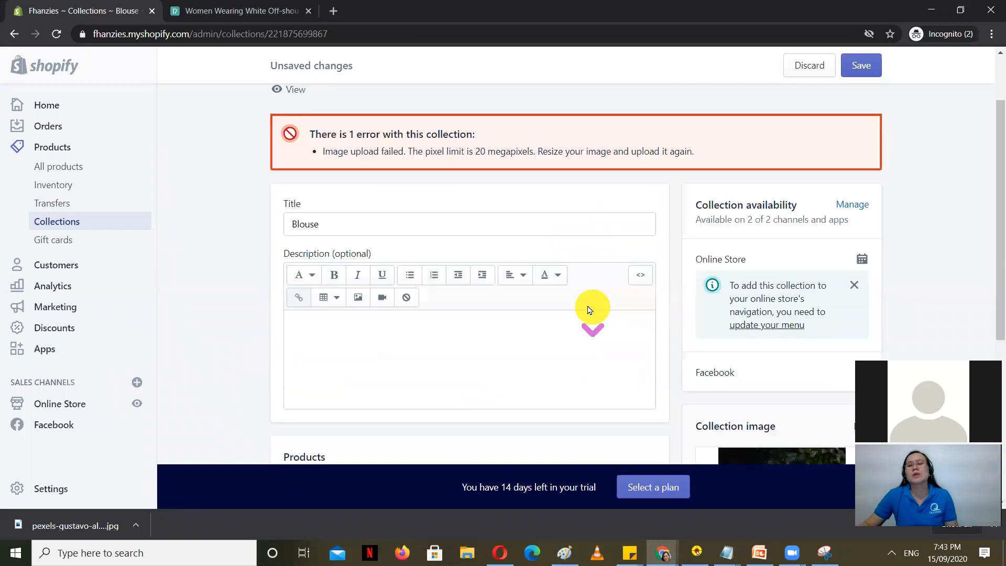
{"action": "left_click", "coordinate": [856, 178]}
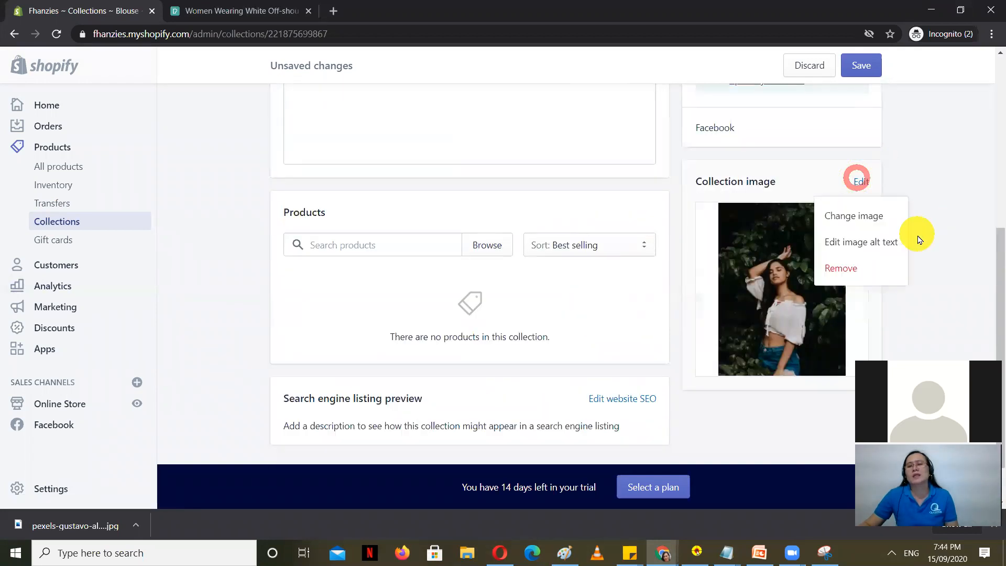
{"action": "left_click", "coordinate": [856, 267]}
{"action": "scroll", "coordinate": [430, 326], "scroll_direction": "up", "scroll_amount": 6}
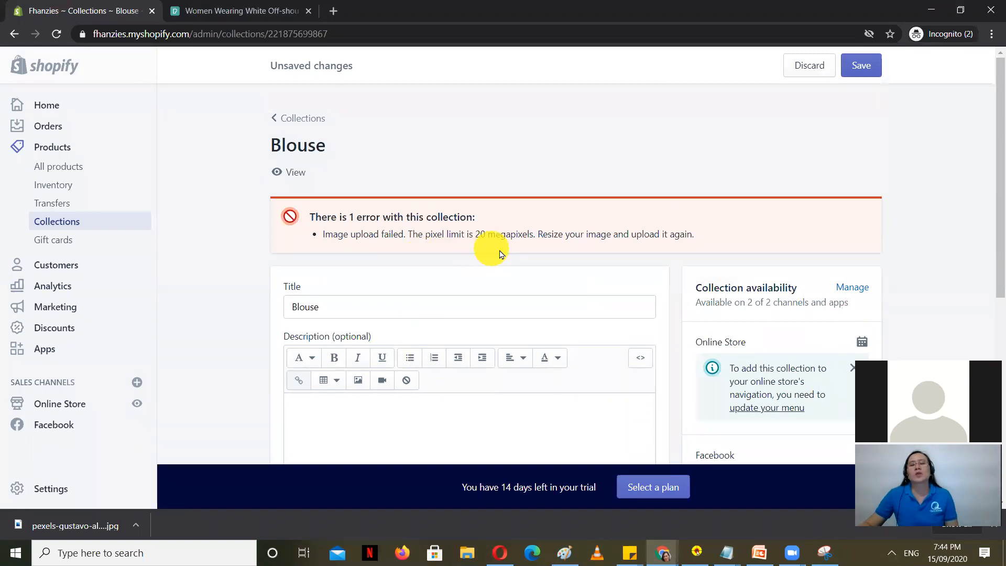
{"action": "left_click", "coordinate": [862, 65]}
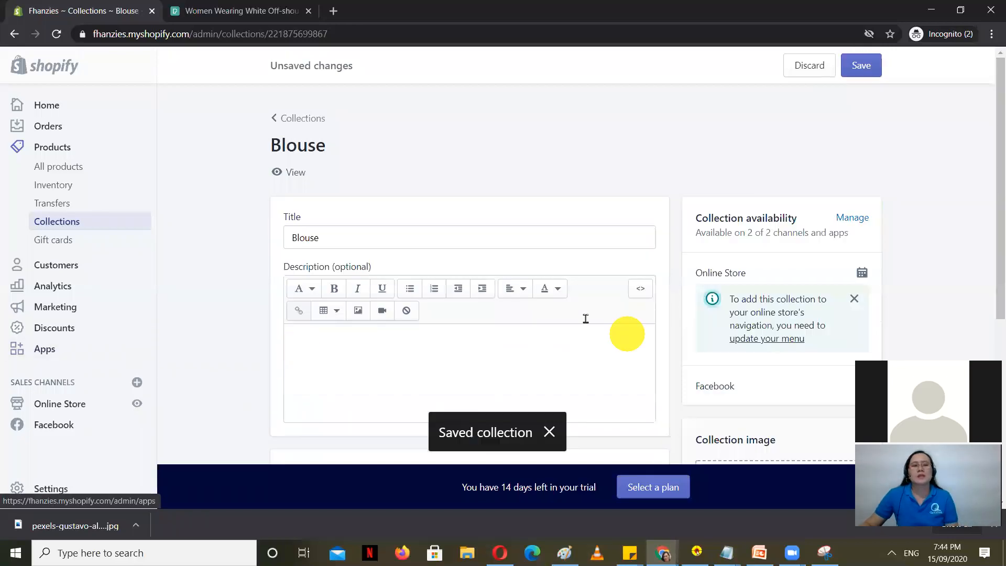
{"action": "left_click", "coordinate": [237, 11]}
Step: Download the Pexels photo of a woman in a white blouse with raised arms
{"action": "left_click", "coordinate": [897, 185]}
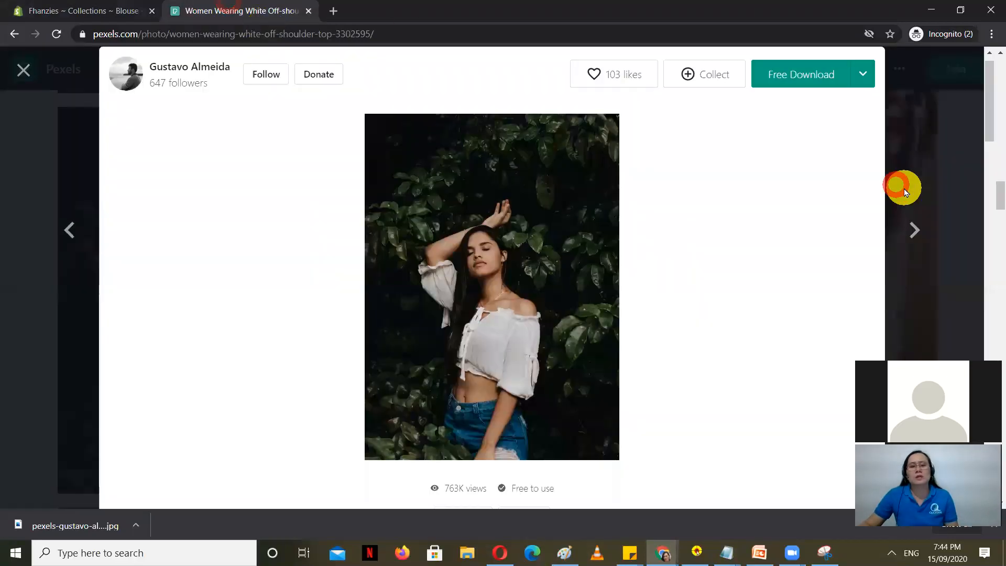
{"action": "key", "text": "Escape"}
{"action": "scroll", "coordinate": [231, 323], "scroll_direction": "down", "scroll_amount": 10}
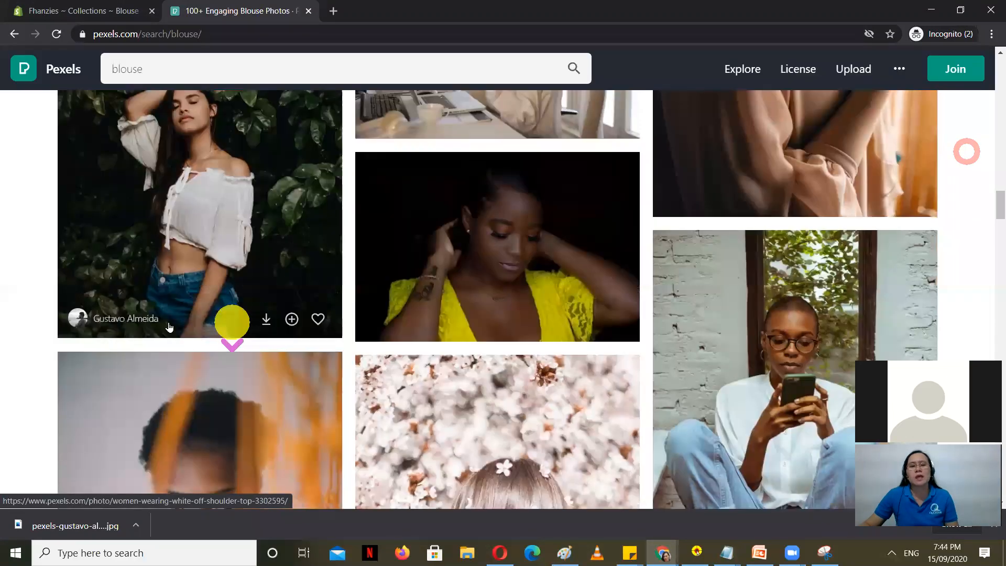
{"action": "scroll", "coordinate": [158, 323], "scroll_direction": "down", "scroll_amount": 3}
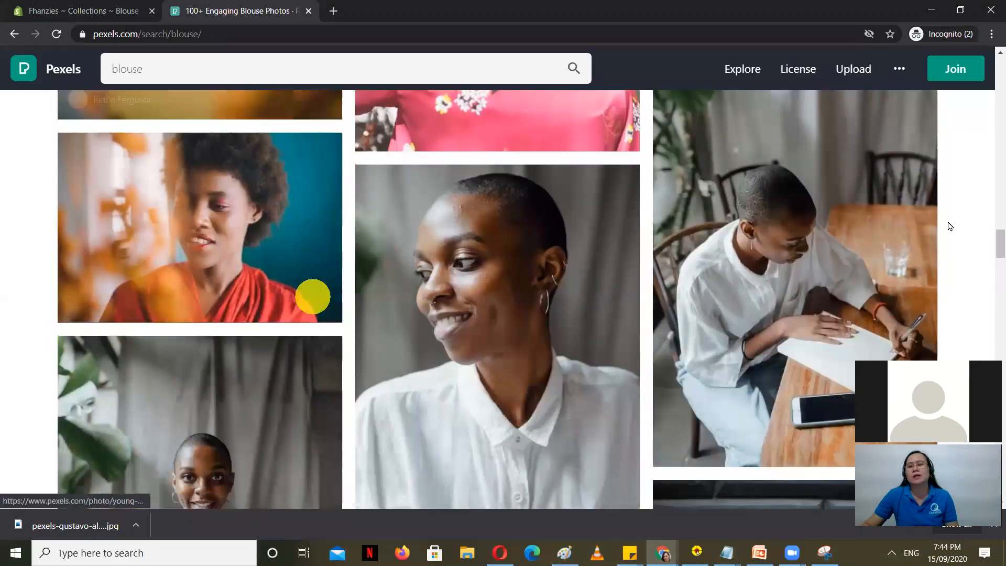
{"action": "scroll", "coordinate": [293, 329], "scroll_direction": "down", "scroll_amount": 2}
{"action": "scroll", "coordinate": [293, 330], "scroll_direction": "down", "scroll_amount": 8}
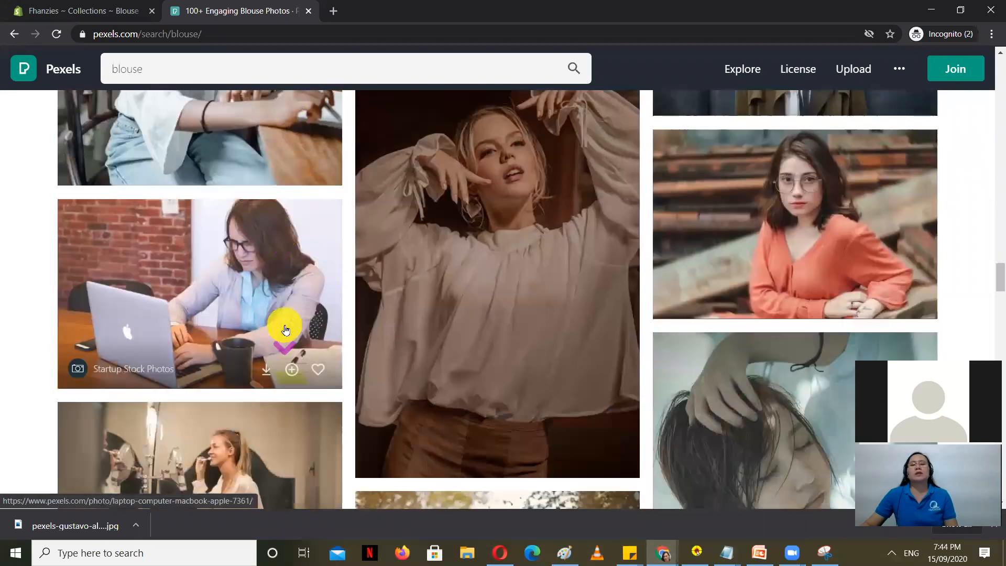
{"action": "left_click", "coordinate": [461, 297]}
{"action": "left_click", "coordinate": [800, 78]}
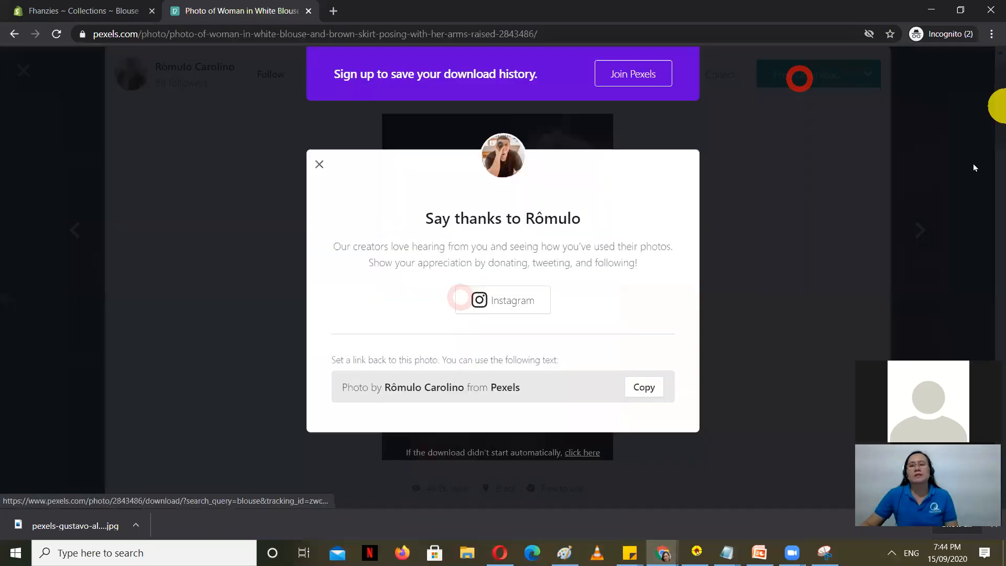
{"action": "left_click", "coordinate": [992, 171]}
Step: Set pexels-rômulo-carolino-2843486.jpg as the Blouse collection image, save, and return to Collections
{"action": "left_click", "coordinate": [121, 11]}
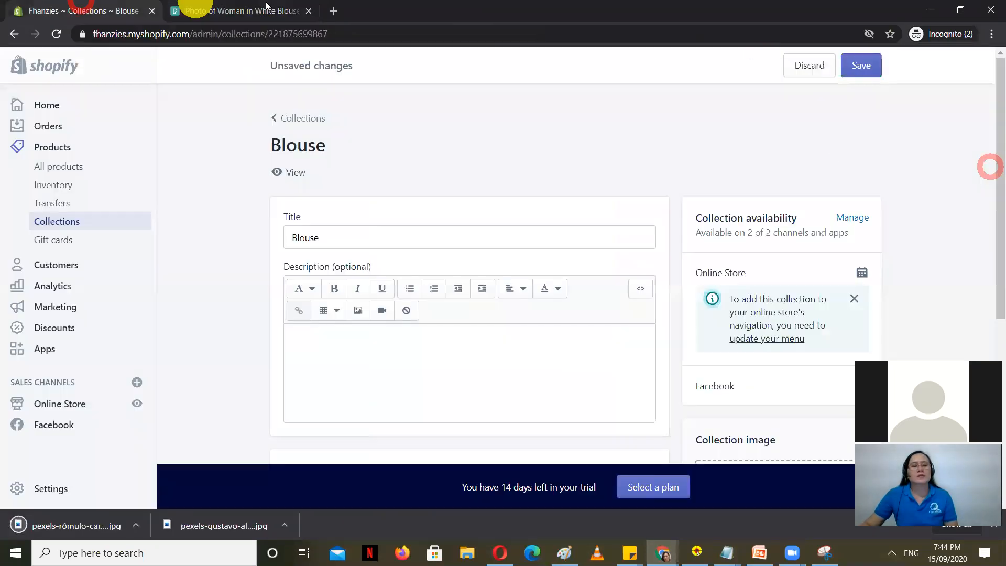
{"action": "scroll", "coordinate": [676, 301], "scroll_direction": "down", "scroll_amount": 6}
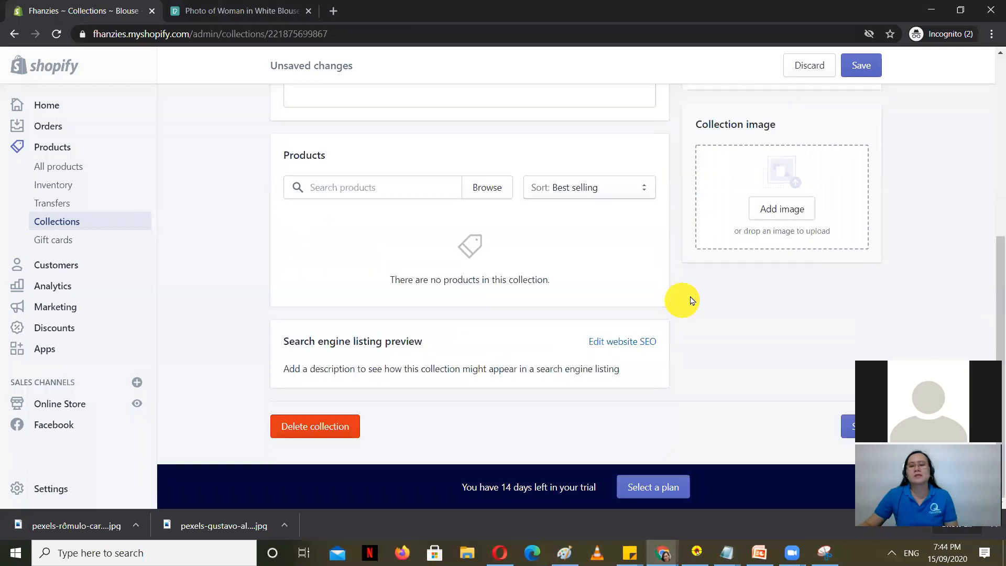
{"action": "left_click", "coordinate": [776, 207]}
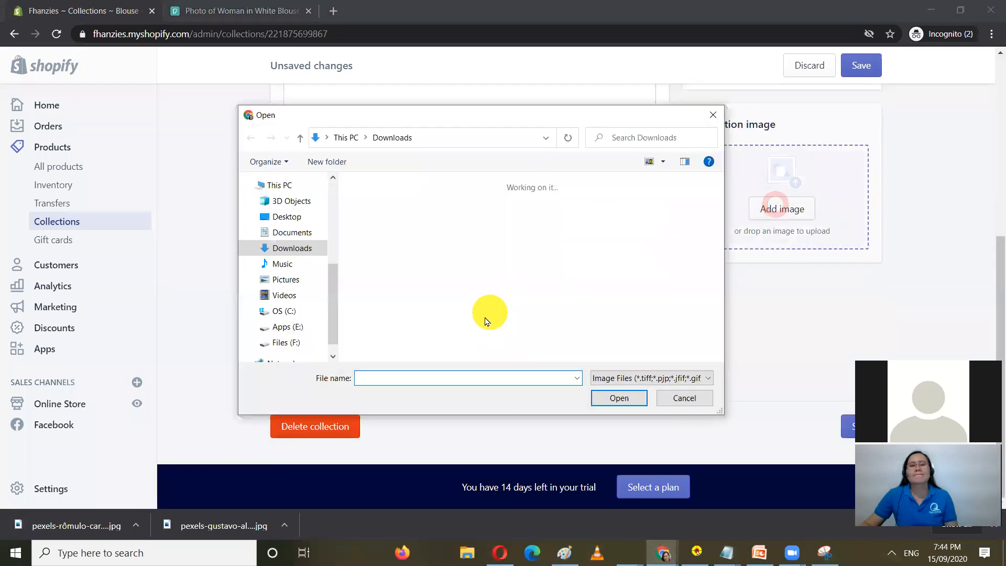
{"action": "left_click", "coordinate": [392, 259]}
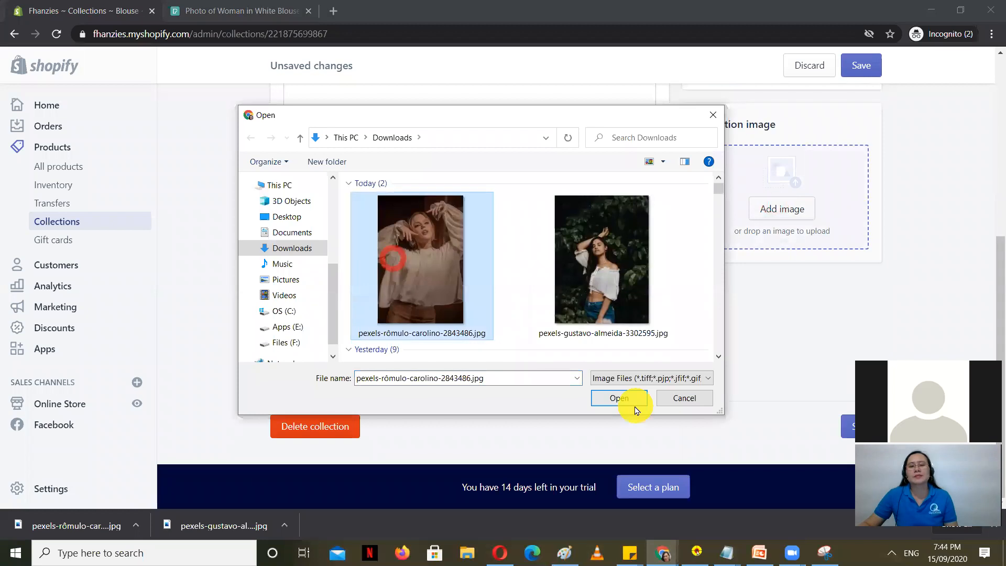
{"action": "left_click", "coordinate": [624, 402]}
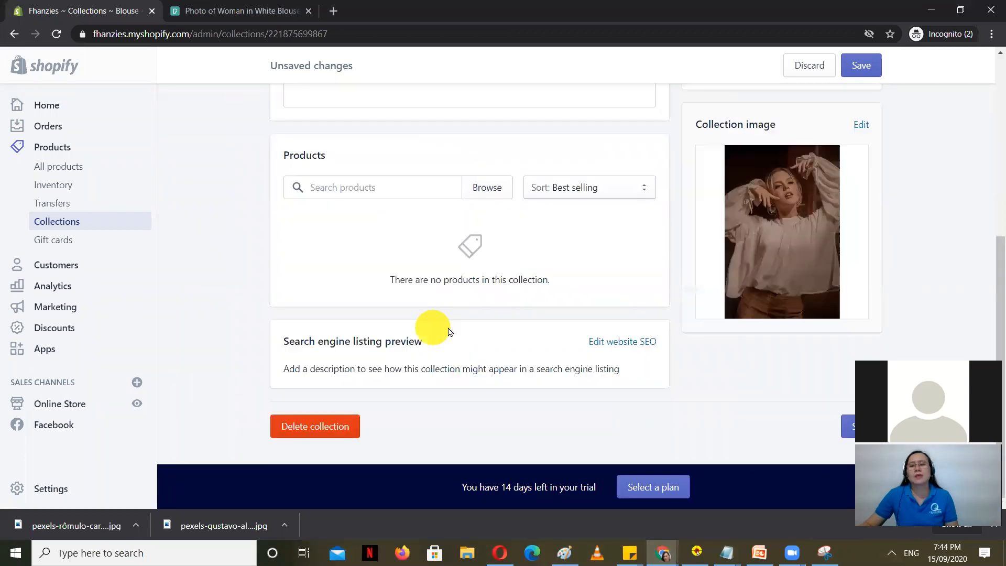
{"action": "scroll", "coordinate": [448, 331], "scroll_direction": "up", "scroll_amount": 5}
{"action": "left_click", "coordinate": [856, 65]}
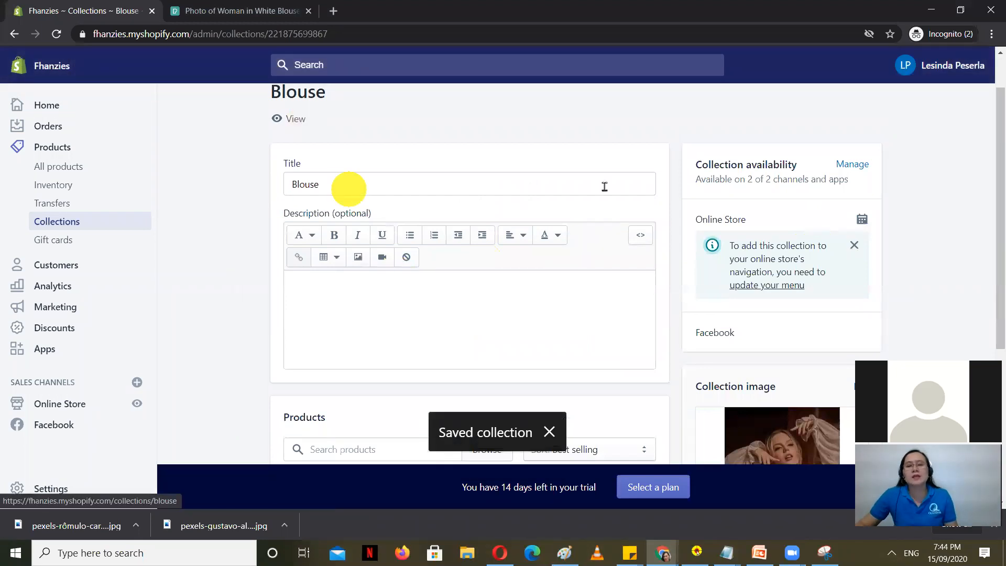
{"action": "scroll", "coordinate": [427, 254], "scroll_direction": "down", "scroll_amount": 4}
{"action": "scroll", "coordinate": [427, 252], "scroll_direction": "up", "scroll_amount": 5}
{"action": "left_click", "coordinate": [44, 223]}
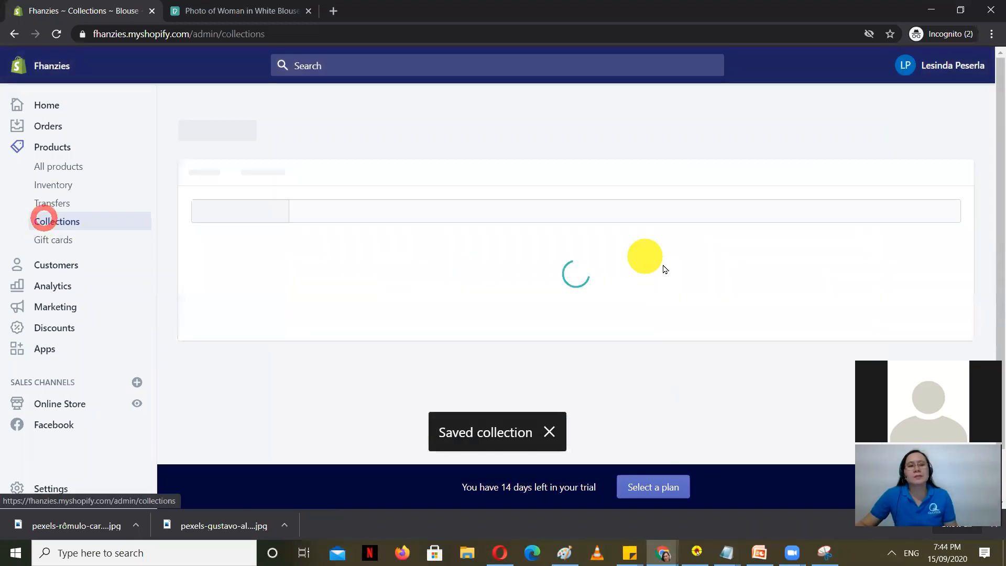
Step: Search Pexels for skirt photos instead of blouses
{"action": "left_click", "coordinate": [234, 10]}
{"action": "left_click", "coordinate": [949, 103]}
{"action": "left_click", "coordinate": [228, 68]}
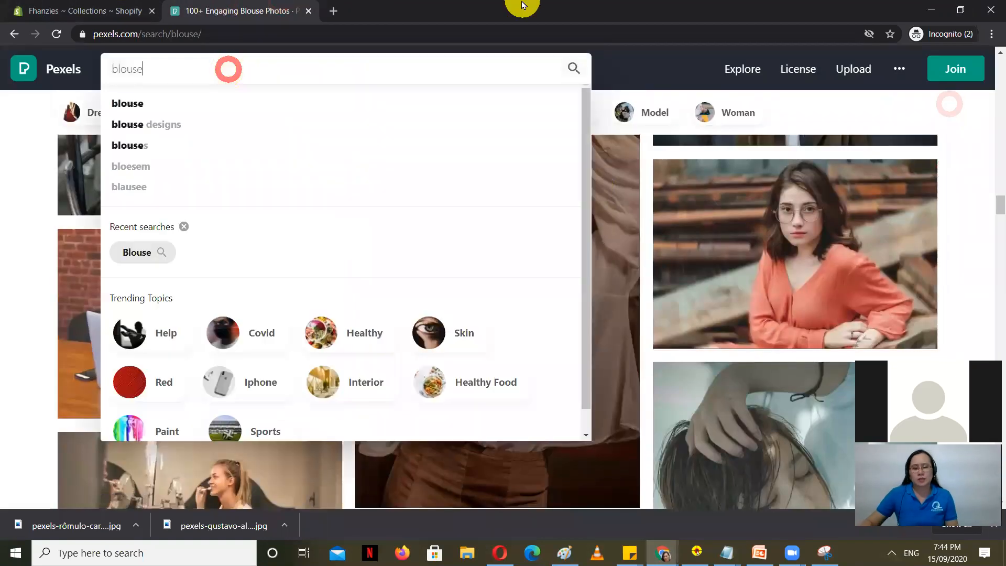
{"action": "key", "text": "BackSpace"}
{"action": "key", "text": "BackSpace"}
{"action": "key", "text": "BackSpace"}
{"action": "key", "text": "BackSpace"}
{"action": "key", "text": "BackSpace"}
{"action": "key", "text": "BackSpace"}
{"action": "type", "text": "ski"}
{"action": "key", "text": "Return"}
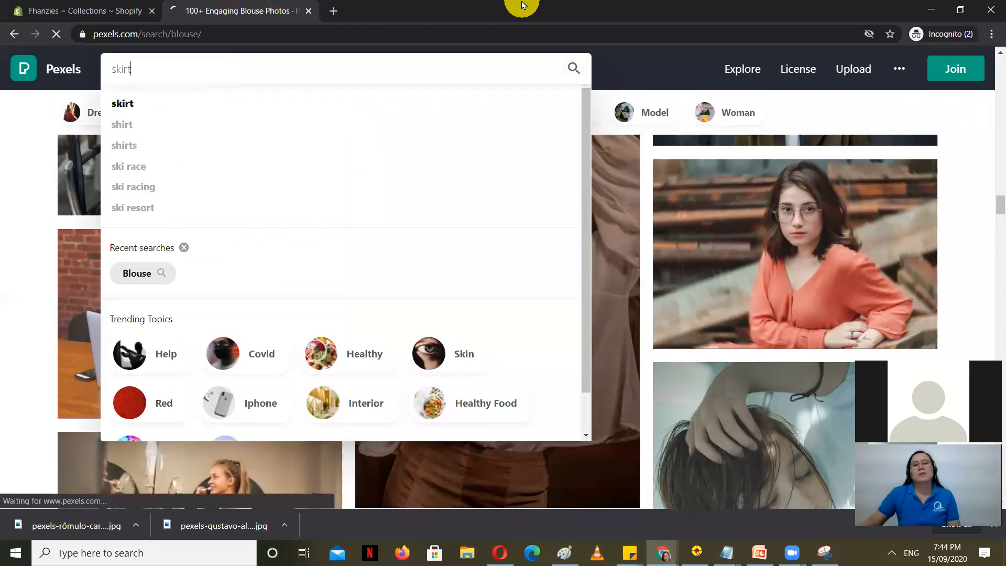
Step: Open Shopify's Skirt collection, then download the floral-print skirt photo from Pexels
{"action": "left_click", "coordinate": [61, 7]}
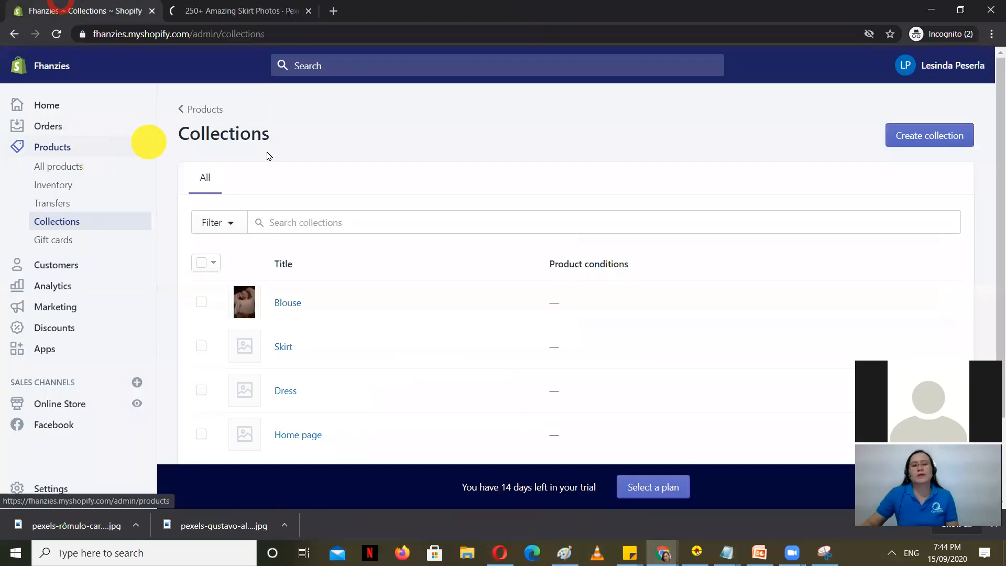
{"action": "left_click", "coordinate": [304, 352]}
{"action": "scroll", "coordinate": [676, 226], "scroll_direction": "down", "scroll_amount": 5}
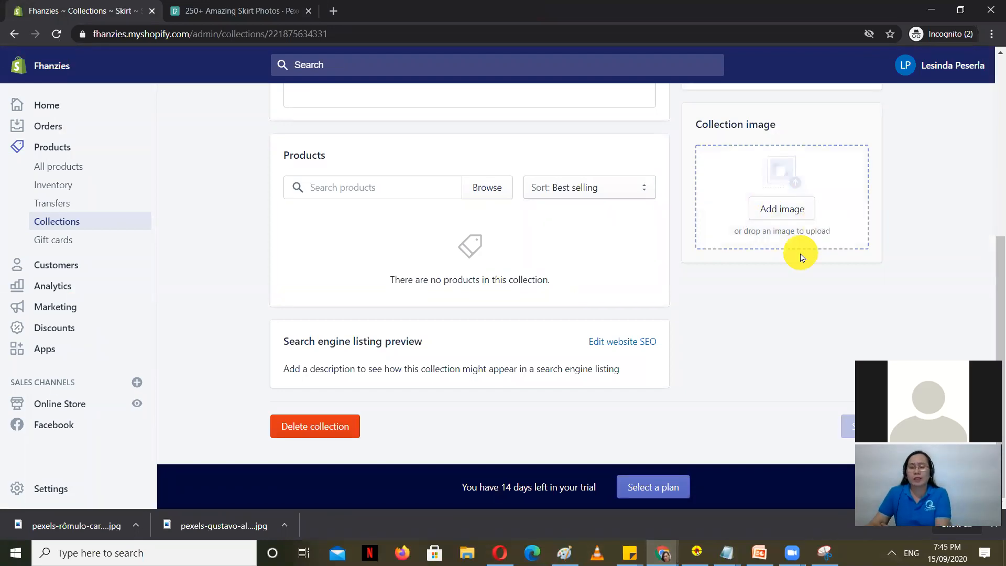
{"action": "left_click", "coordinate": [260, 8]}
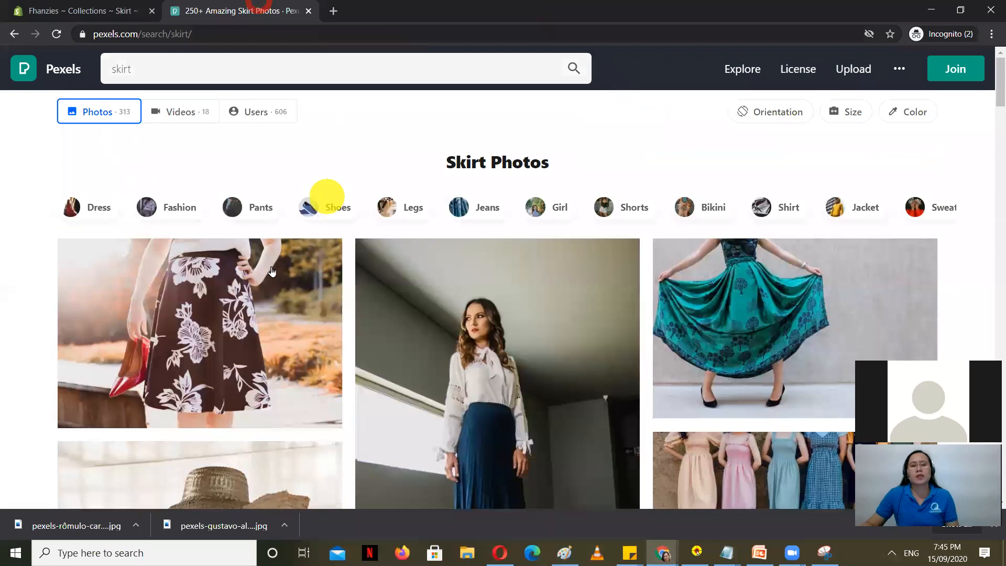
{"action": "left_click", "coordinate": [202, 304]}
{"action": "left_click", "coordinate": [803, 81]}
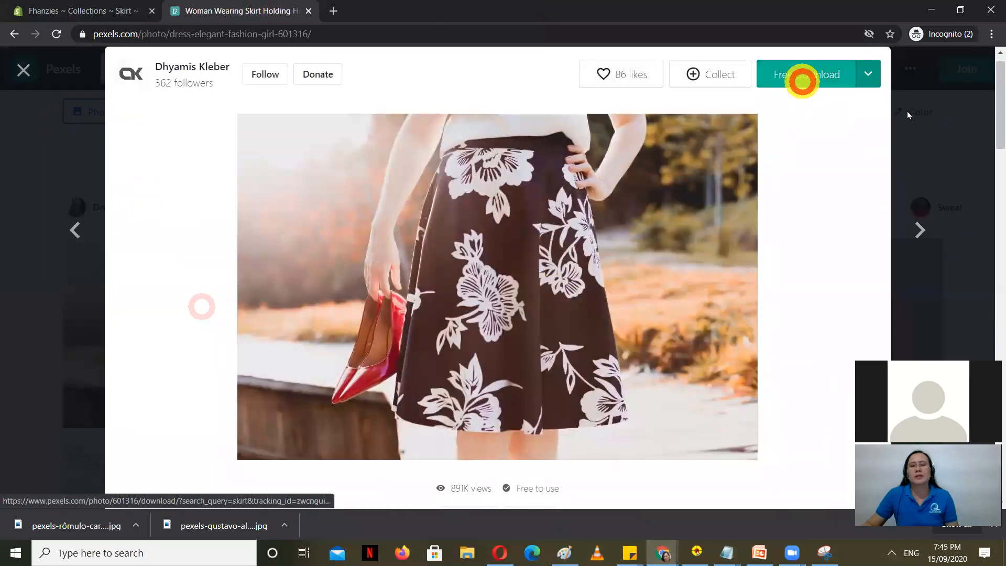
{"action": "left_click", "coordinate": [947, 163]}
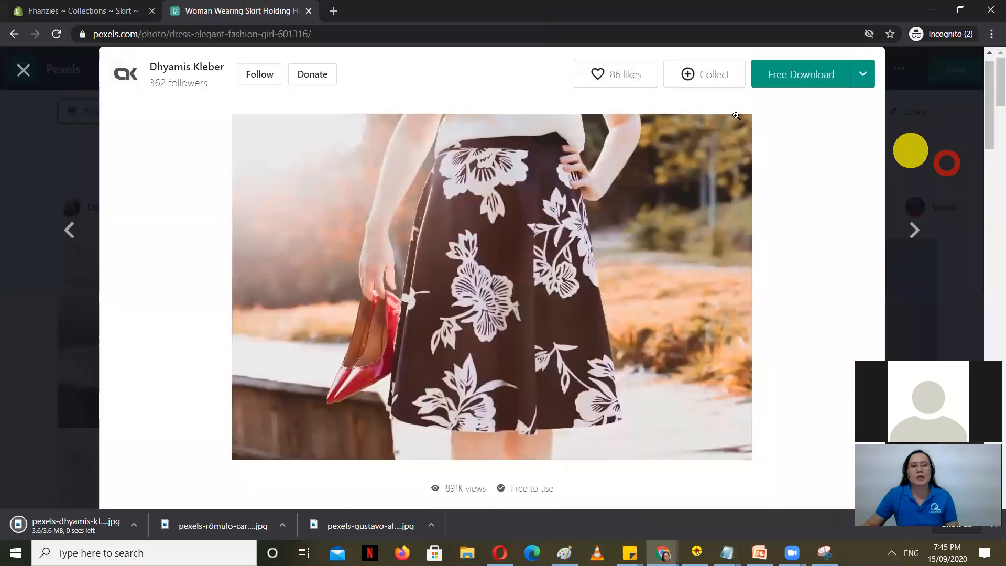
{"action": "left_click", "coordinate": [79, 9]}
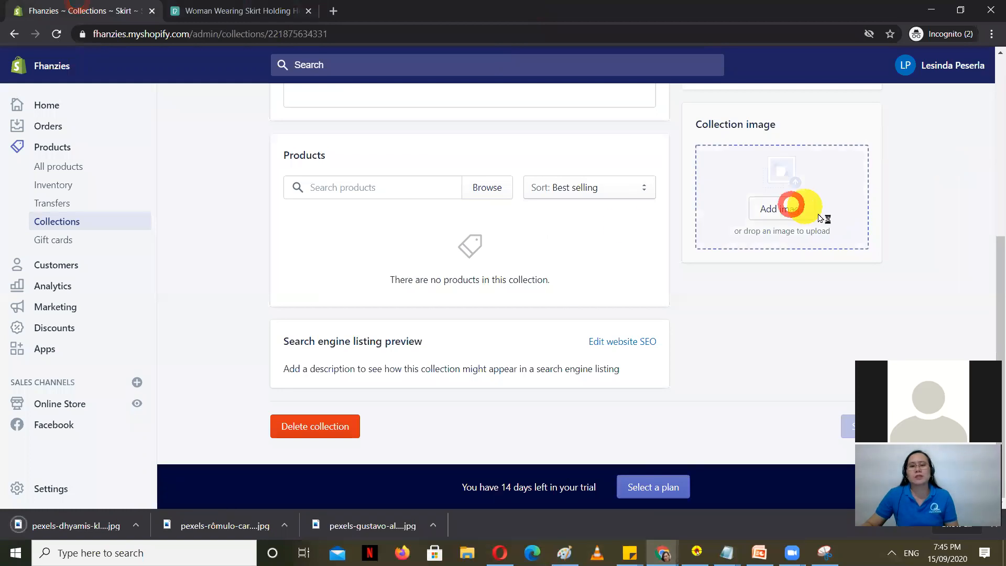
Step: Set pexels-dhyamis-kleber-601316.jpg as the Skirt collection image, save, and return to Collections
{"action": "left_click", "coordinate": [792, 207]}
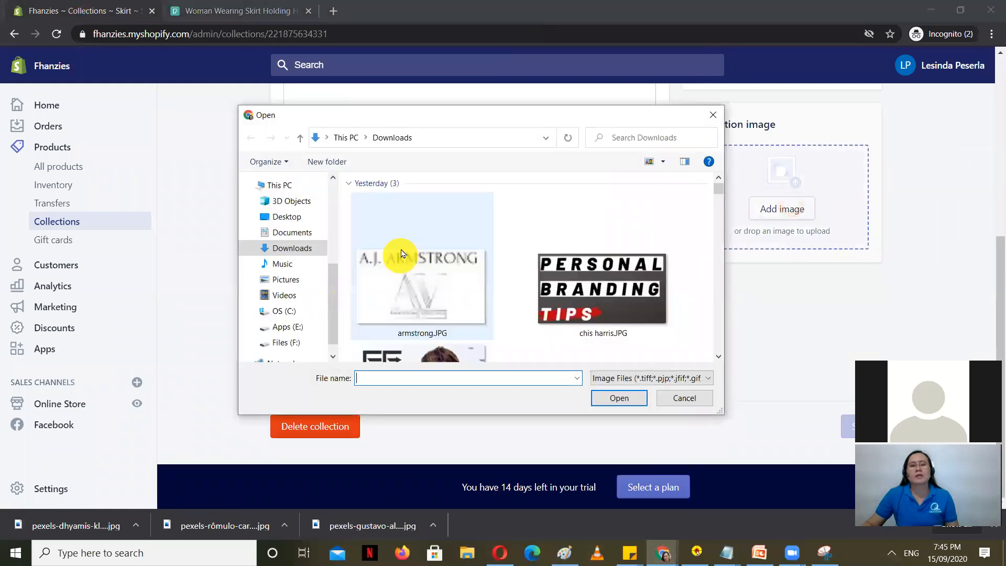
{"action": "left_click", "coordinate": [424, 274]}
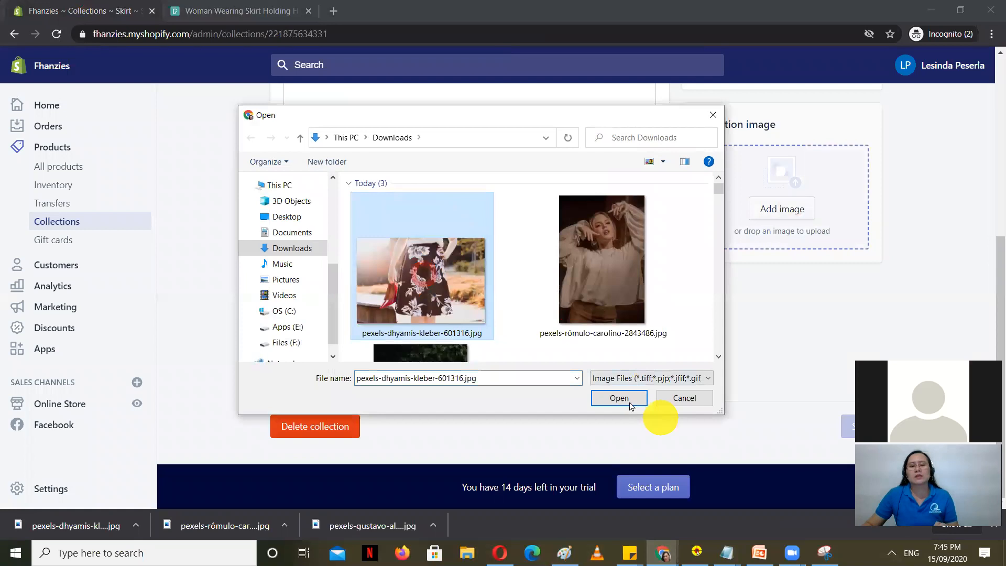
{"action": "left_click", "coordinate": [622, 398]}
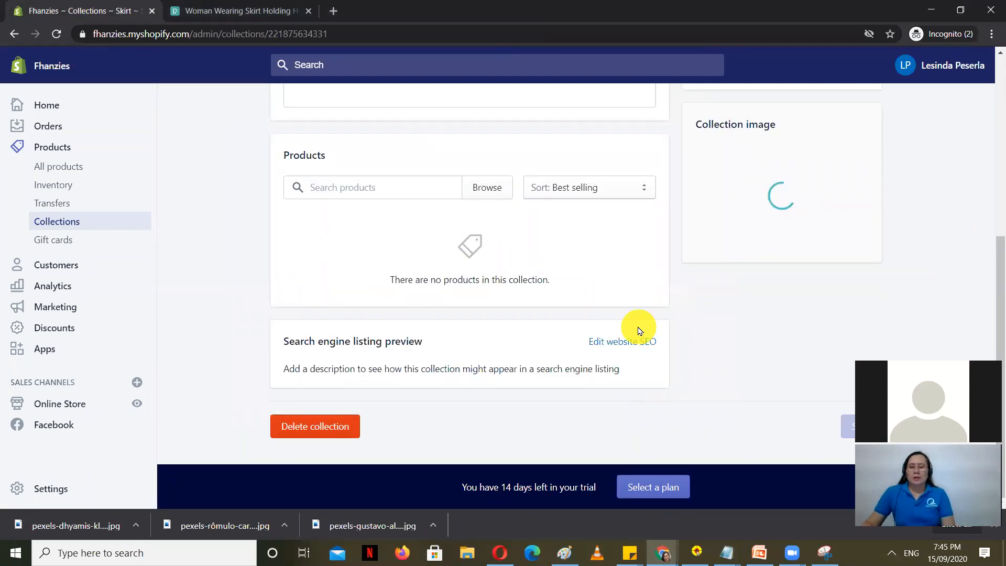
{"action": "left_click", "coordinate": [870, 64]}
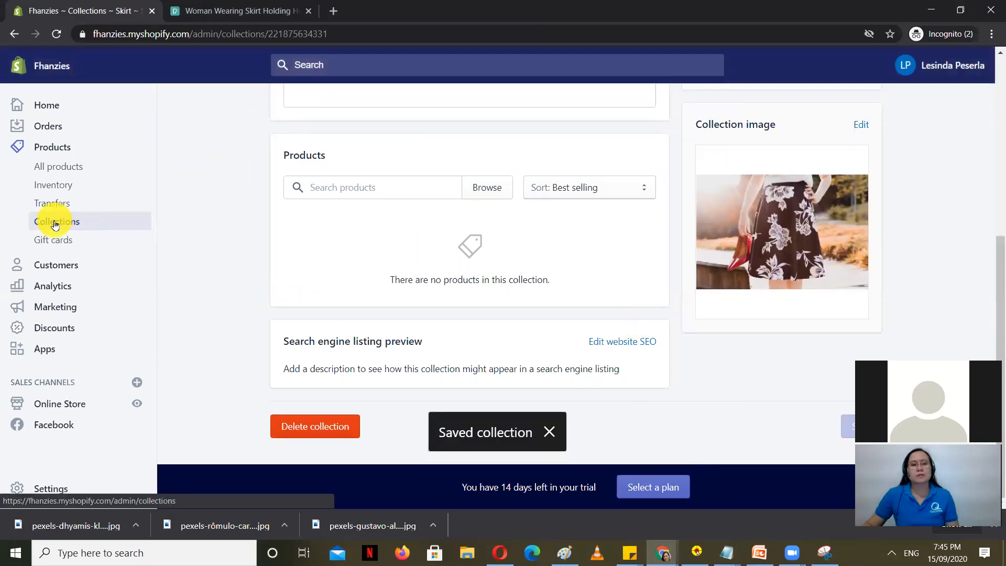
{"action": "left_click", "coordinate": [55, 223]}
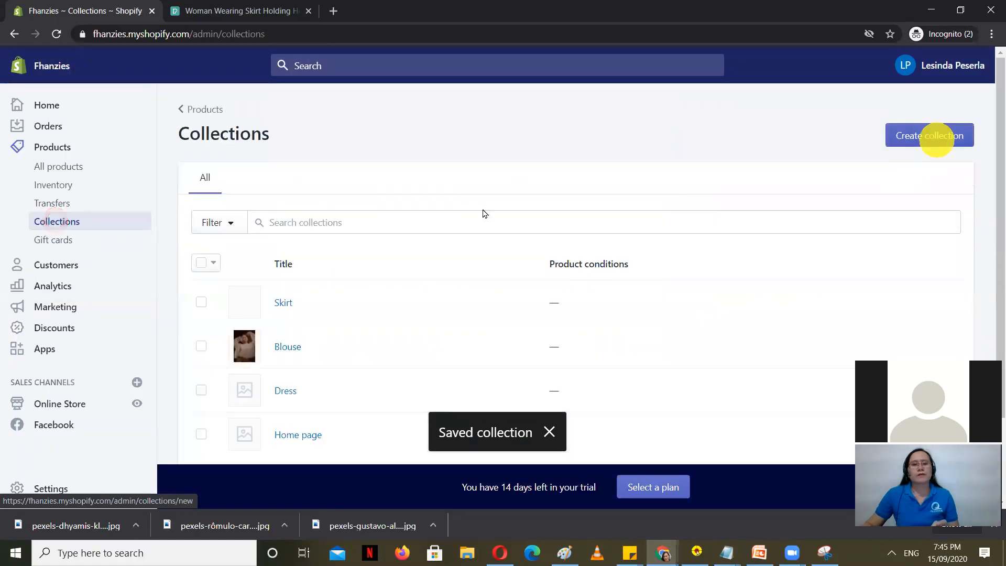
{"action": "scroll", "coordinate": [332, 306], "scroll_direction": "down", "scroll_amount": 2}
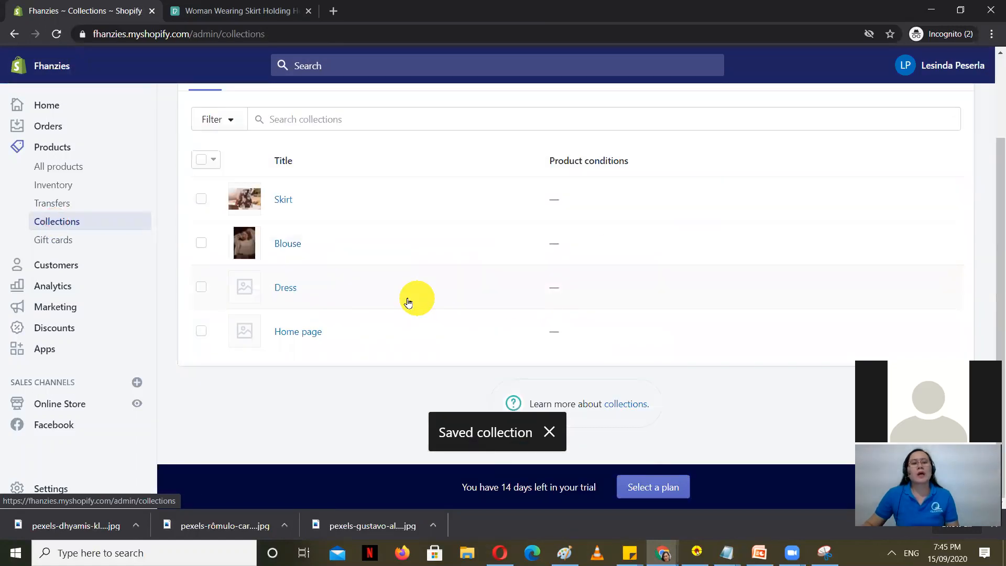
Step: Open the Dress collection in Shopify and search Pexels for dress photos
{"action": "left_click", "coordinate": [286, 287]}
{"action": "left_click", "coordinate": [261, 9]}
{"action": "left_click", "coordinate": [920, 146]}
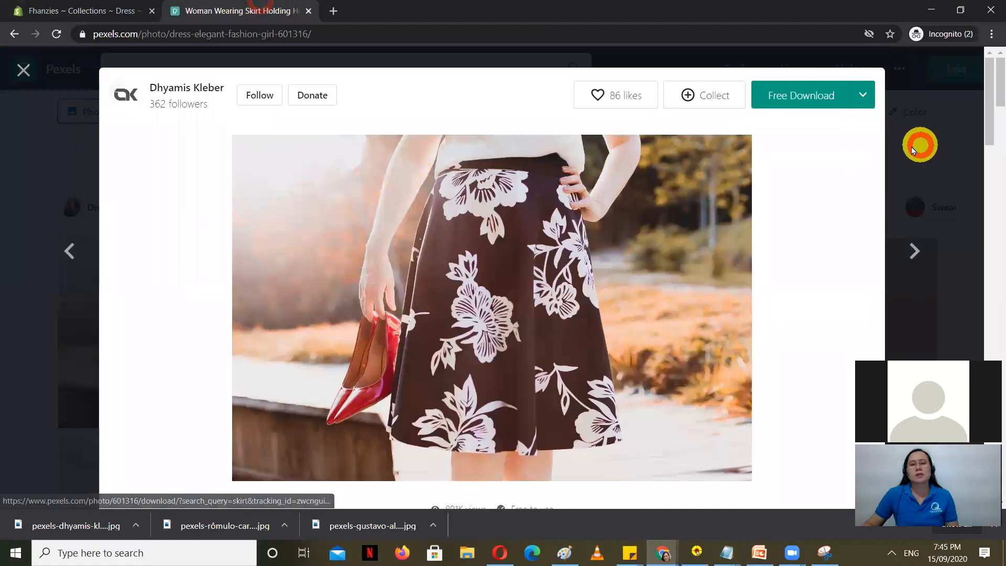
{"action": "left_click", "coordinate": [189, 67]}
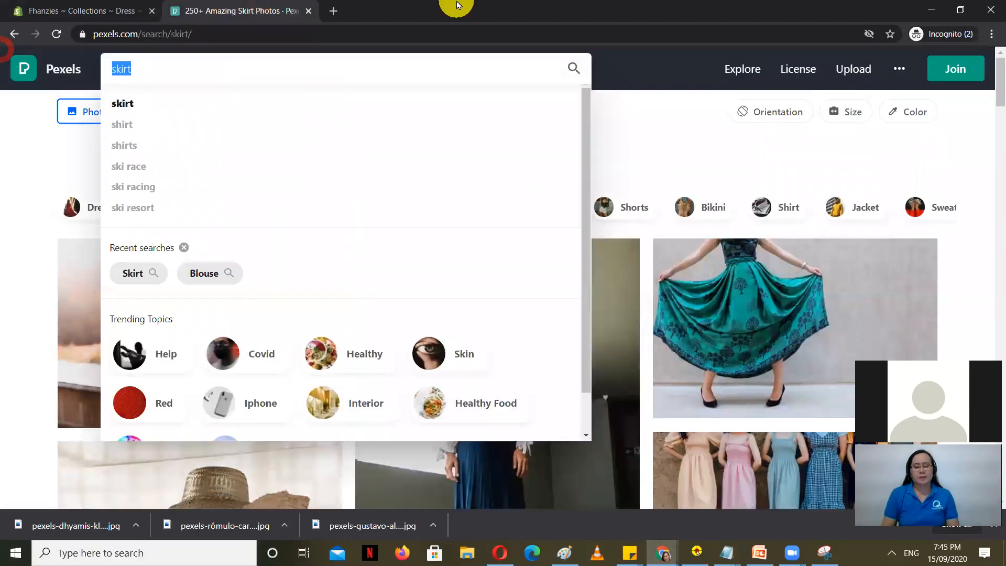
{"action": "type", "text": "dress"}
{"action": "key", "text": "Return"}
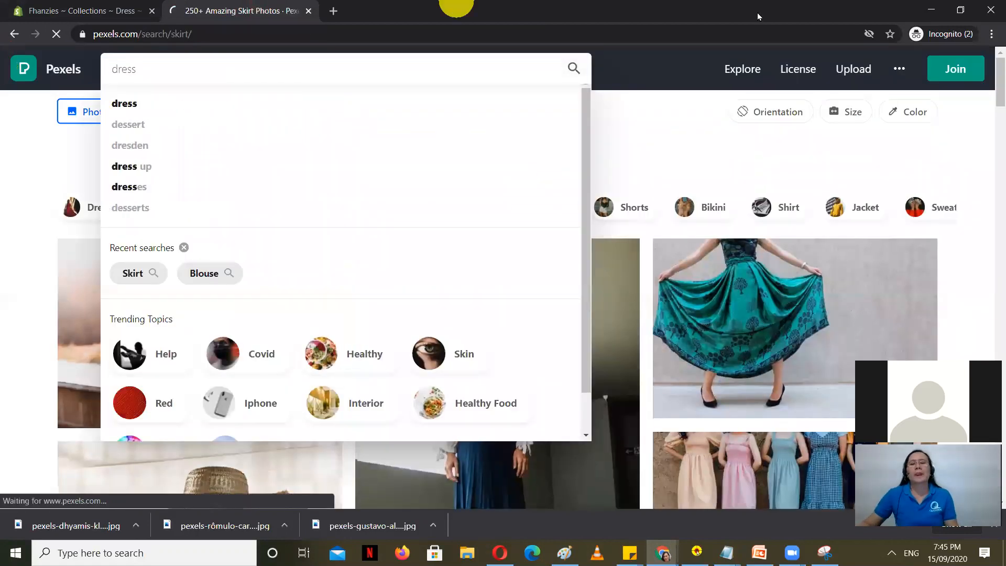
{"action": "scroll", "coordinate": [679, 225], "scroll_direction": "down", "scroll_amount": 1}
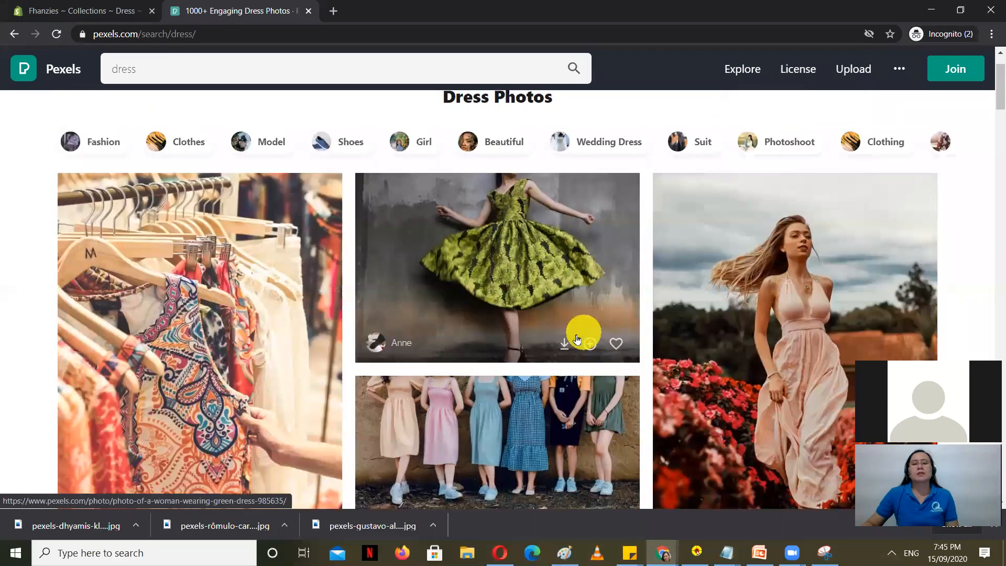
{"action": "scroll", "coordinate": [576, 397], "scroll_direction": "down", "scroll_amount": 1}
Step: Download the Pexels photo of women in dresses against a wall and start adding it to the Dress collection
{"action": "left_click", "coordinate": [492, 356]}
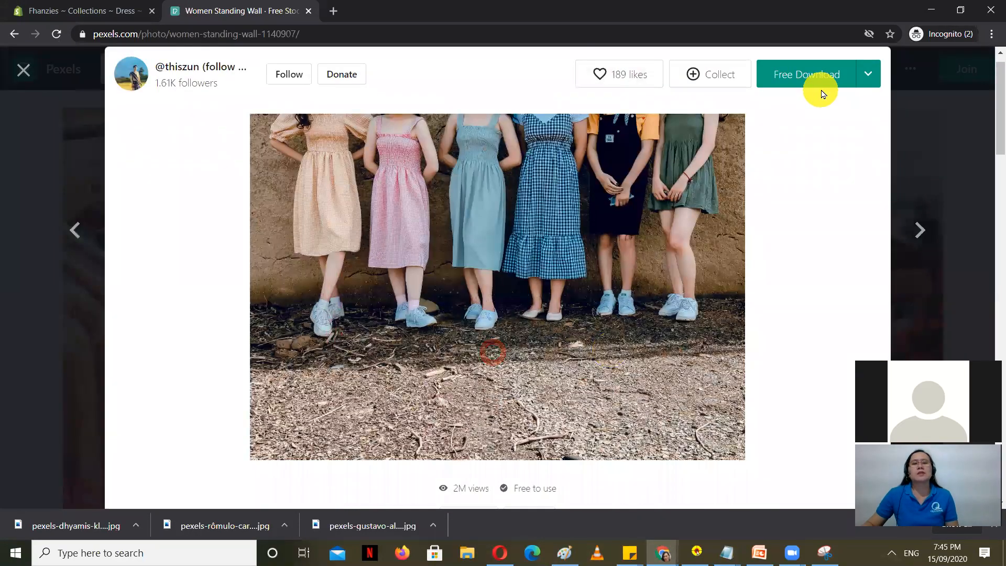
{"action": "left_click", "coordinate": [971, 135]}
{"action": "scroll", "coordinate": [65, 362], "scroll_direction": "down", "scroll_amount": 5}
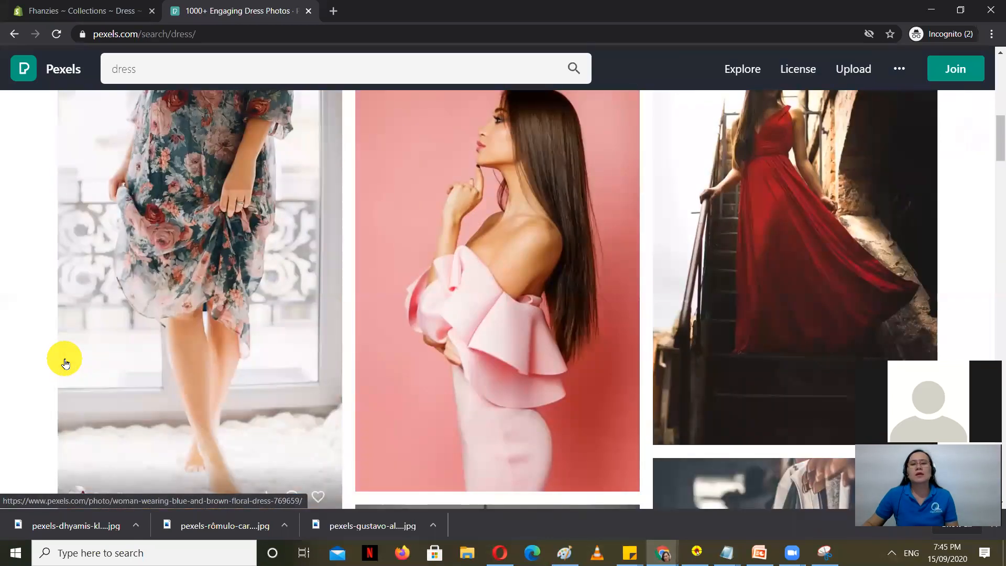
{"action": "scroll", "coordinate": [325, 366], "scroll_direction": "down", "scroll_amount": 10}
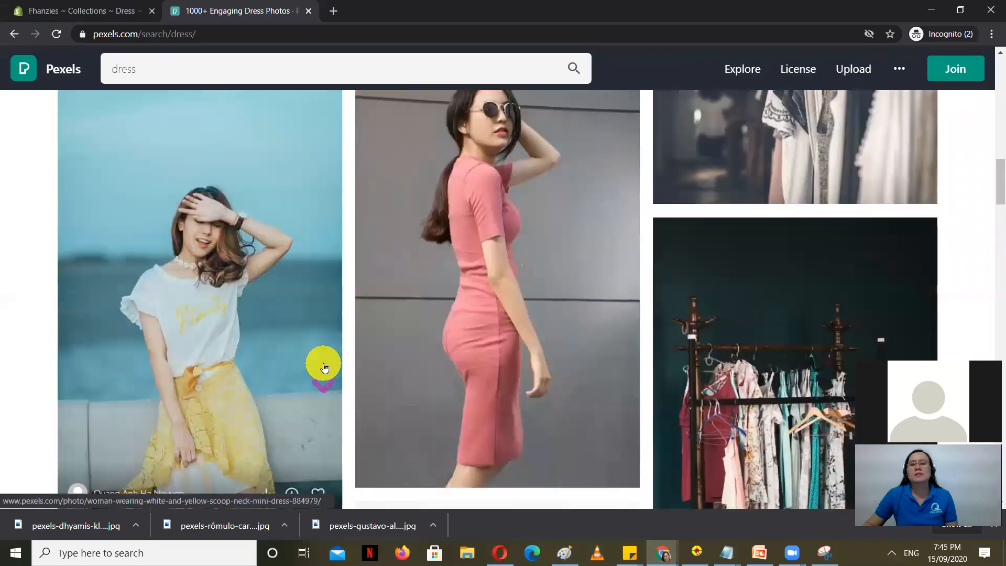
{"action": "scroll", "coordinate": [324, 367], "scroll_direction": "up", "scroll_amount": 15}
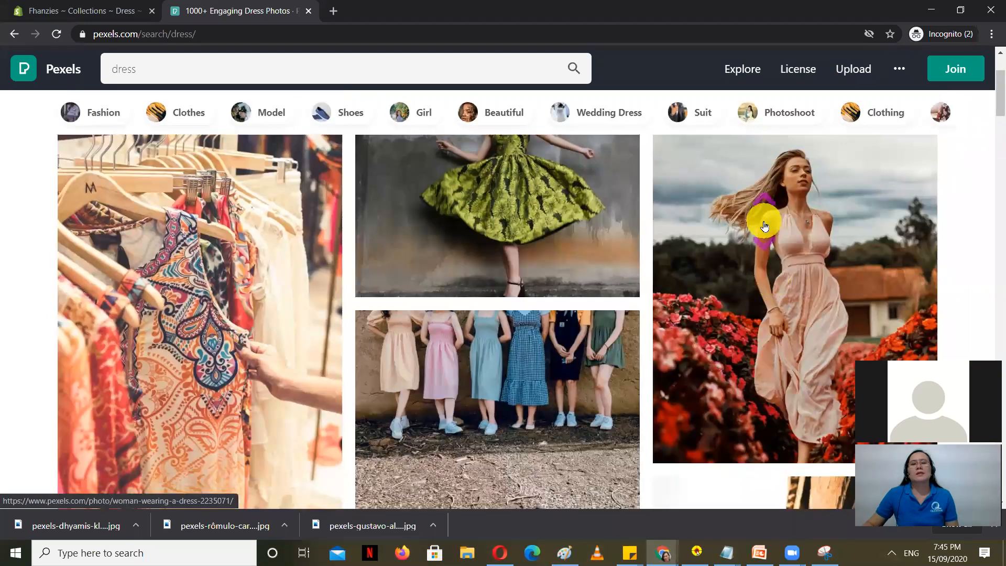
{"action": "scroll", "coordinate": [528, 252], "scroll_direction": "down", "scroll_amount": 5}
{"action": "left_click", "coordinate": [527, 251]}
{"action": "left_click", "coordinate": [809, 72]}
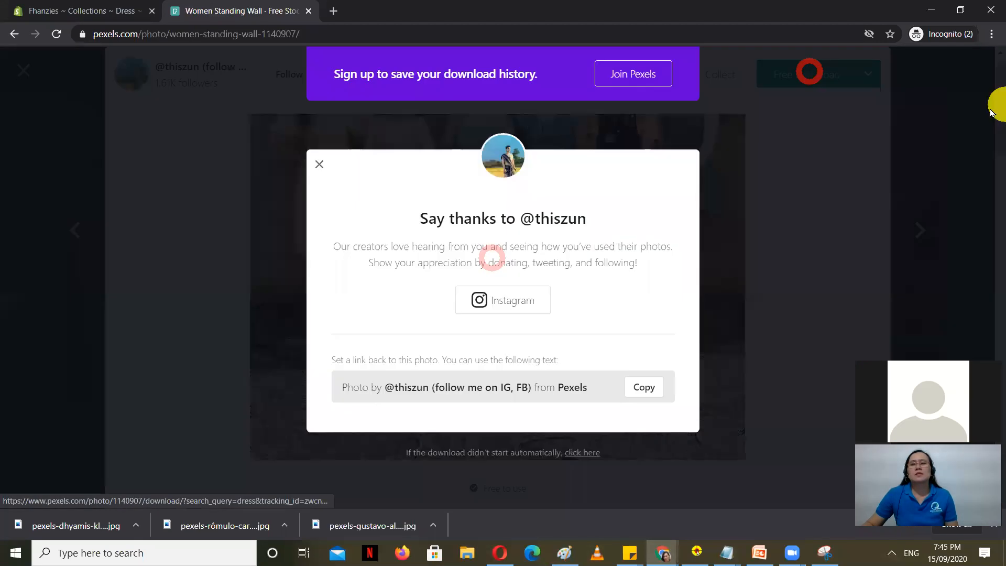
{"action": "left_click", "coordinate": [972, 160]}
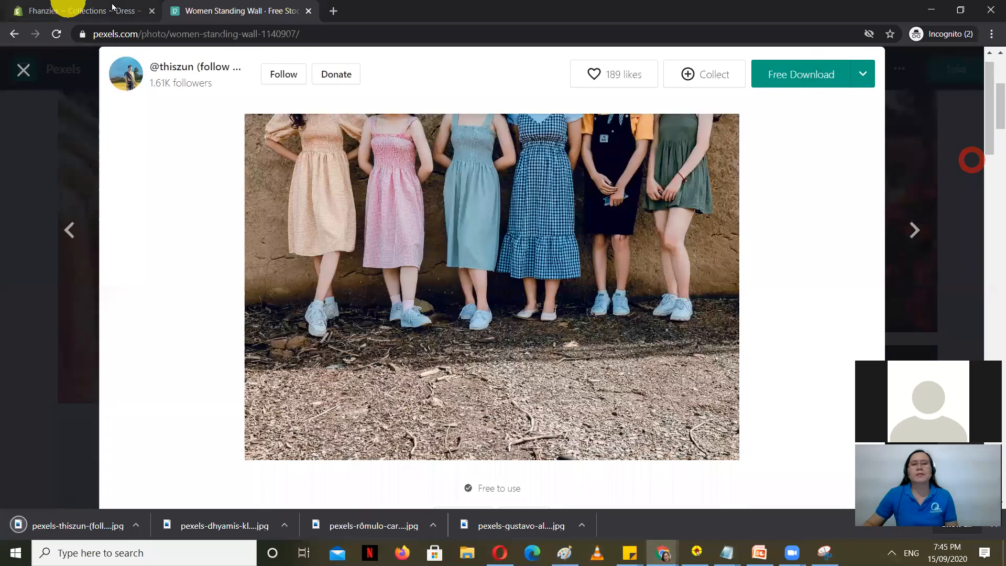
{"action": "left_click", "coordinate": [79, 10]}
{"action": "scroll", "coordinate": [753, 318], "scroll_direction": "down", "scroll_amount": 5}
{"action": "left_click", "coordinate": [770, 253]}
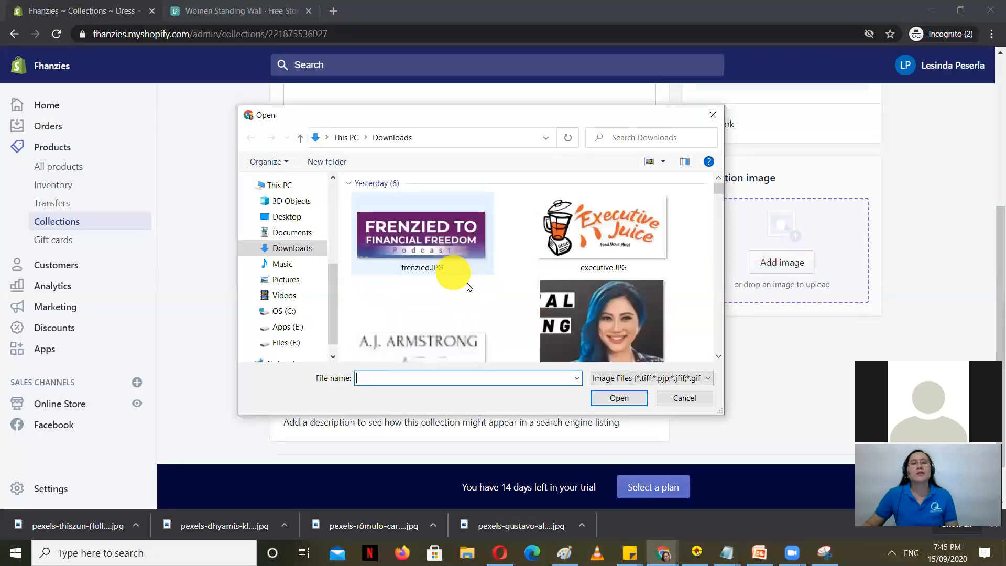
Step: Upload the downloaded dress photo as the Dress collection image and save
{"action": "left_click", "coordinate": [407, 278]}
{"action": "left_click", "coordinate": [629, 401]}
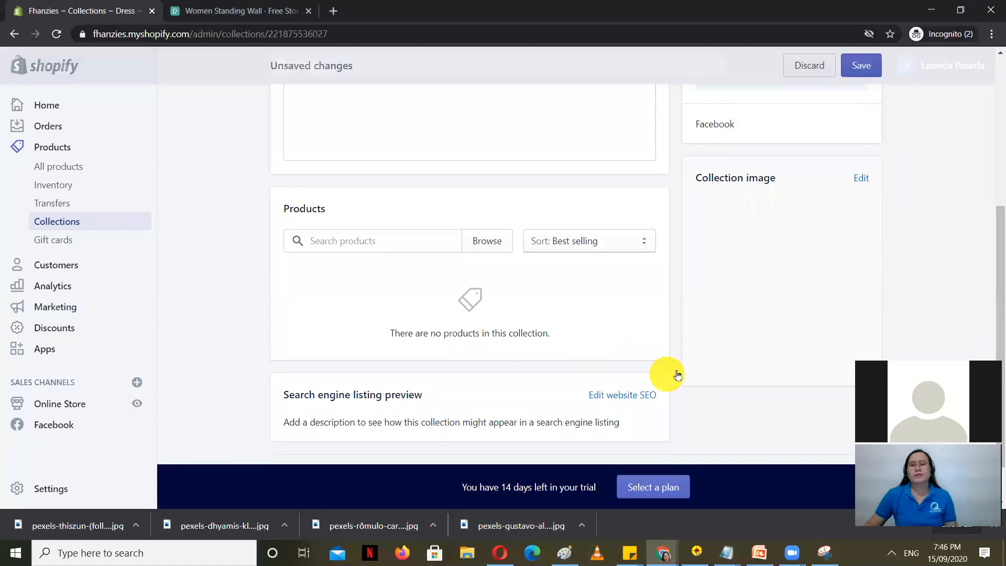
{"action": "scroll", "coordinate": [674, 375], "scroll_direction": "up", "scroll_amount": 5}
{"action": "left_click", "coordinate": [876, 67]}
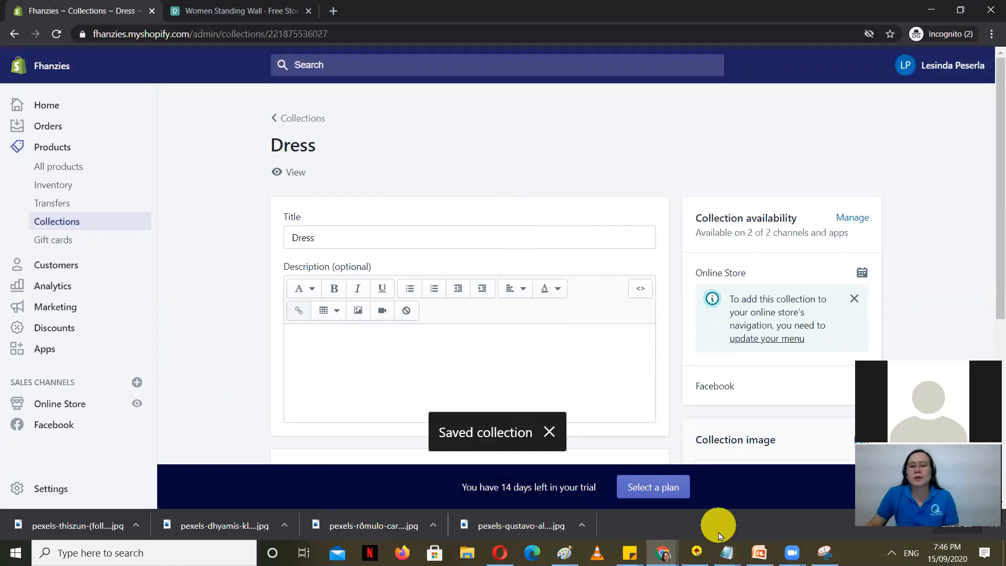
Step: Highlight the next lesson topic, How to create Menus, in the Notepad list
{"action": "left_click", "coordinate": [726, 552]}
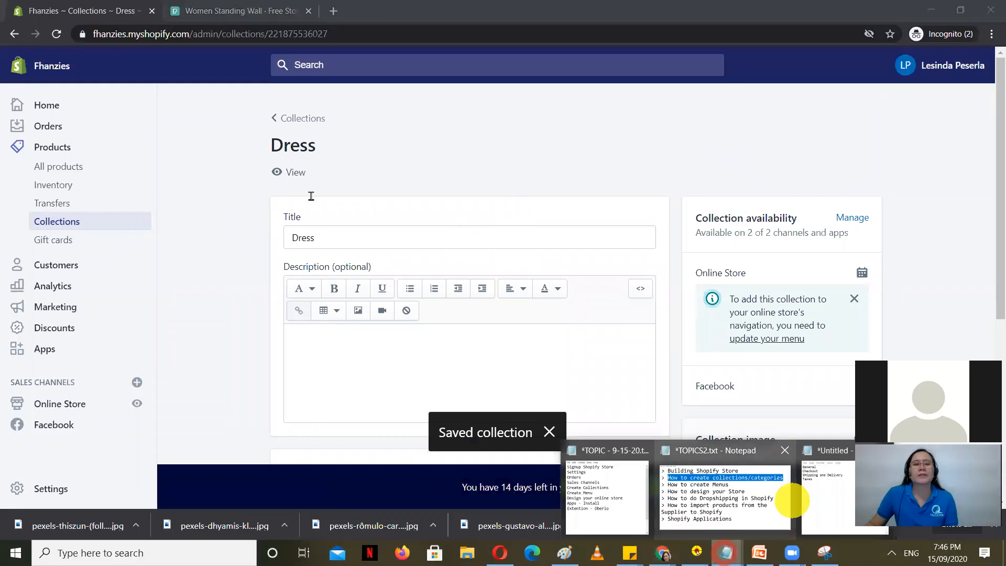
{"action": "left_click", "coordinate": [792, 501]}
{"action": "left_click_drag", "start_coordinate": [539, 164], "coordinate": [79, 162]}
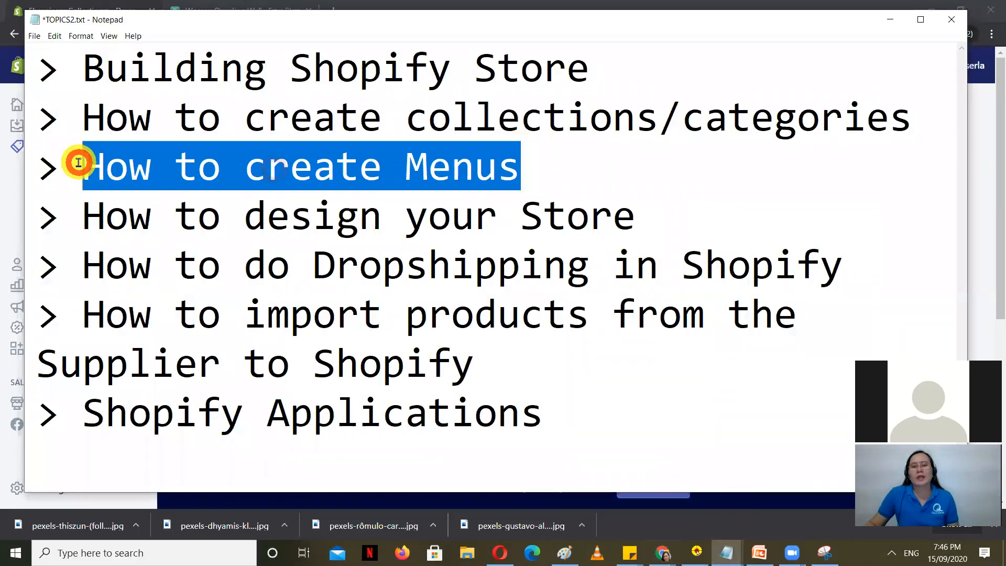
{"action": "left_click", "coordinate": [983, 168]}
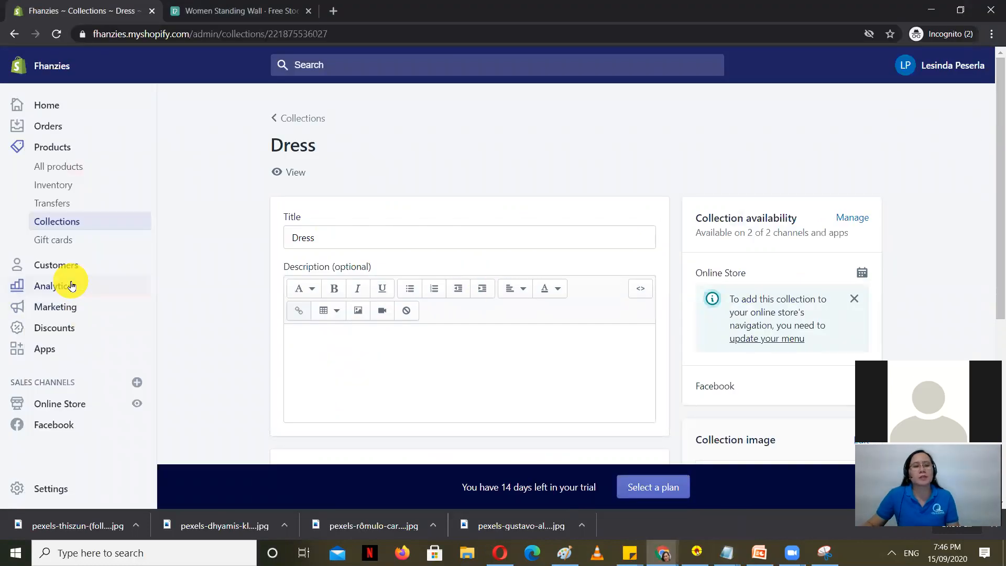
Step: Open Online Store > Navigation to list the Footer menu and Main menu
{"action": "scroll", "coordinate": [213, 309], "scroll_direction": "down", "scroll_amount": 3}
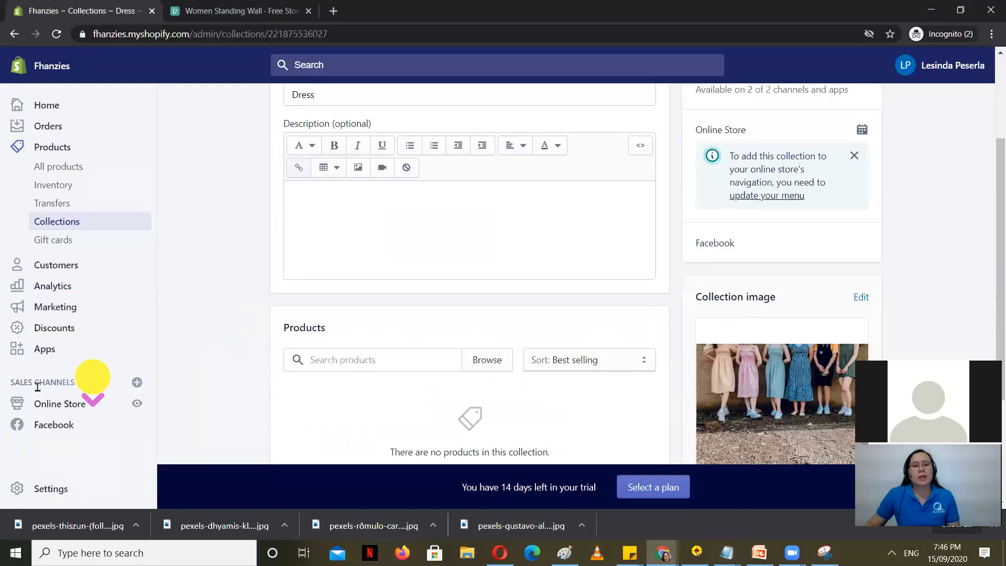
{"action": "scroll", "coordinate": [42, 390], "scroll_direction": "down", "scroll_amount": 1}
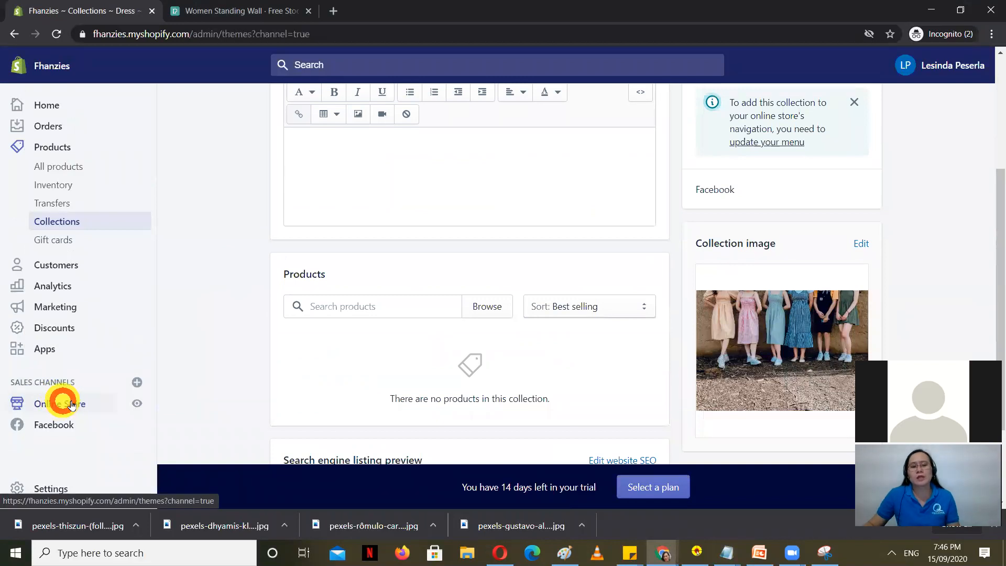
{"action": "left_click", "coordinate": [72, 405]}
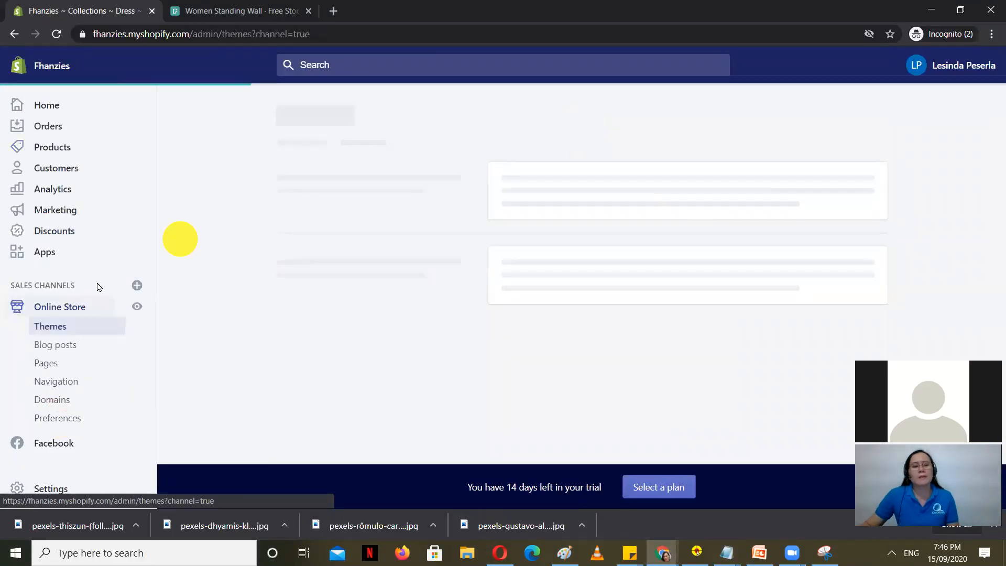
{"action": "left_click", "coordinate": [57, 382]}
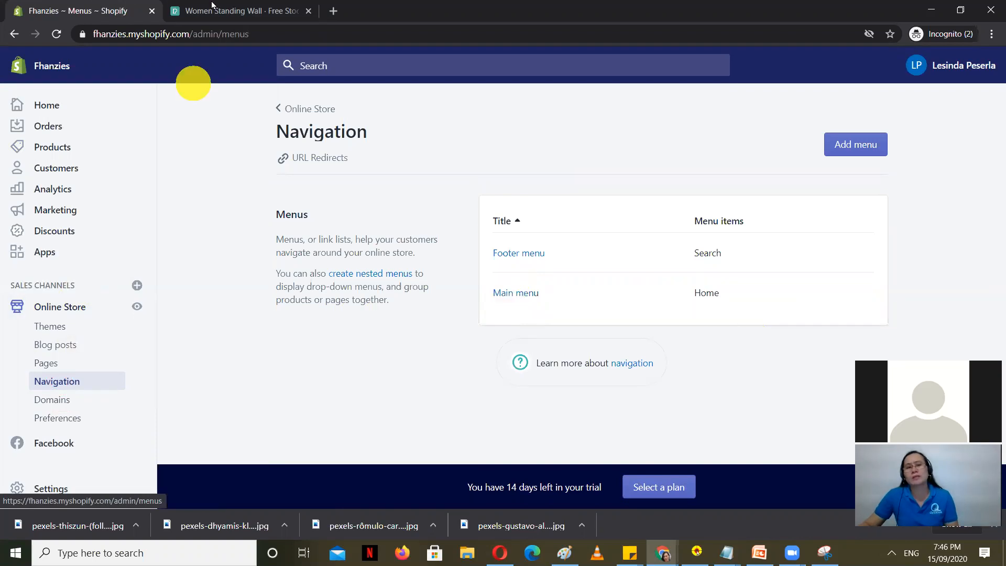
Step: Load the live storefront in the Pexels tab using the copied store URL
{"action": "left_click", "coordinate": [189, 33]}
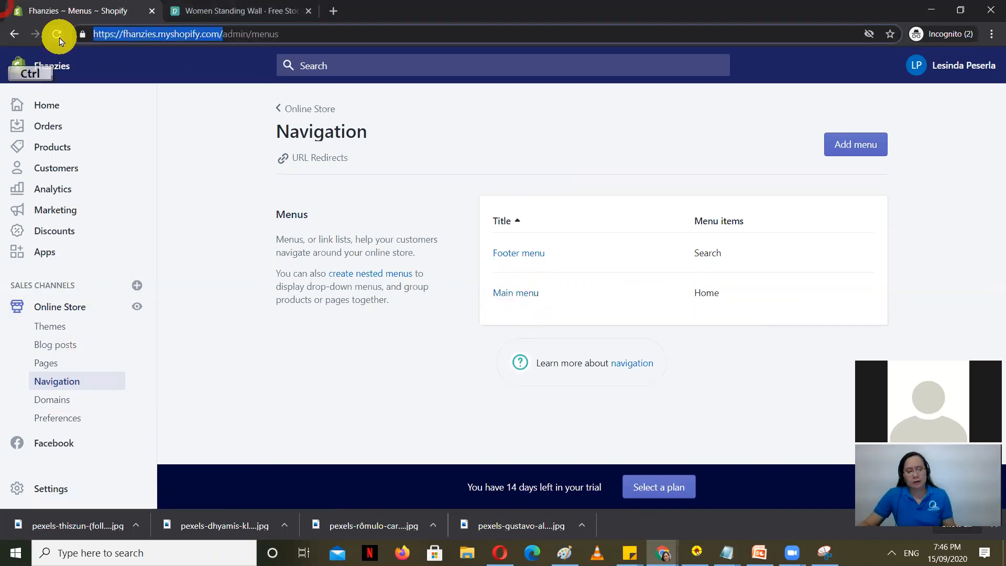
{"action": "left_click", "coordinate": [225, 11]}
{"action": "left_click", "coordinate": [249, 35]}
{"action": "type", "text": "https://fhanzies.myshopify.com/"}
{"action": "key", "text": "Return"}
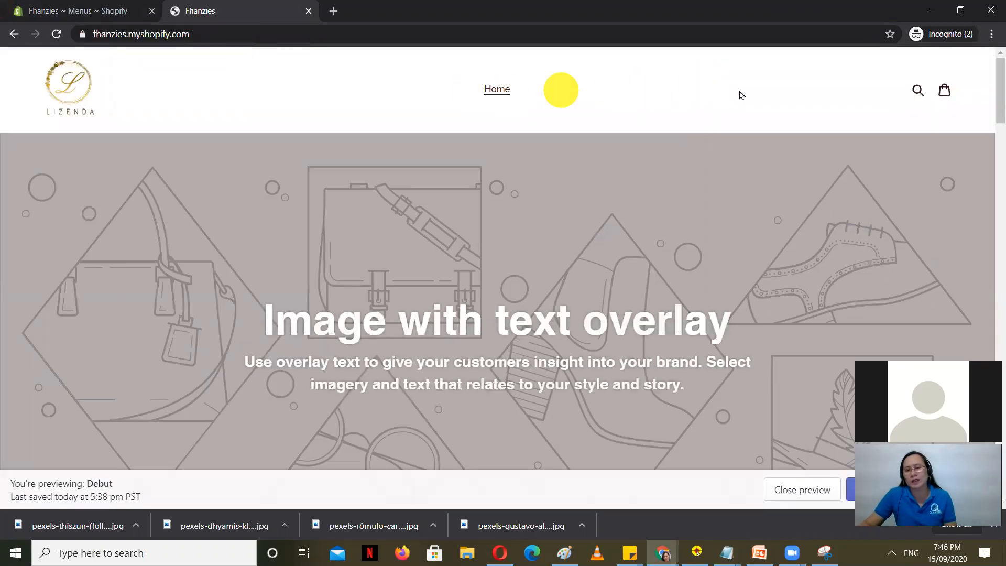
Step: Compare the storefront's menus with the Navigation page, then open the Main menu
{"action": "left_click", "coordinate": [143, 12]}
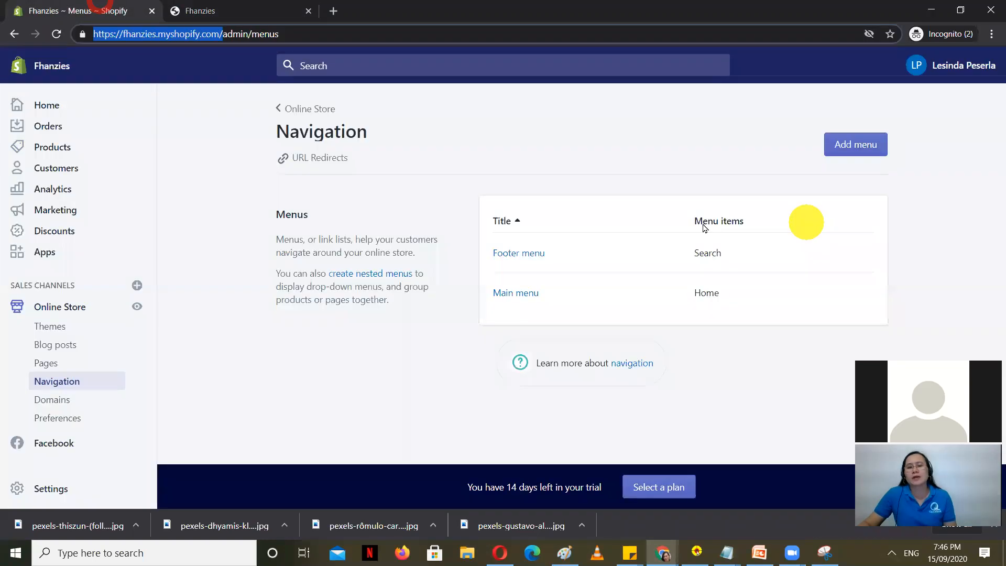
{"action": "left_click", "coordinate": [220, 7]}
{"action": "scroll", "coordinate": [362, 314], "scroll_direction": "down", "scroll_amount": 20}
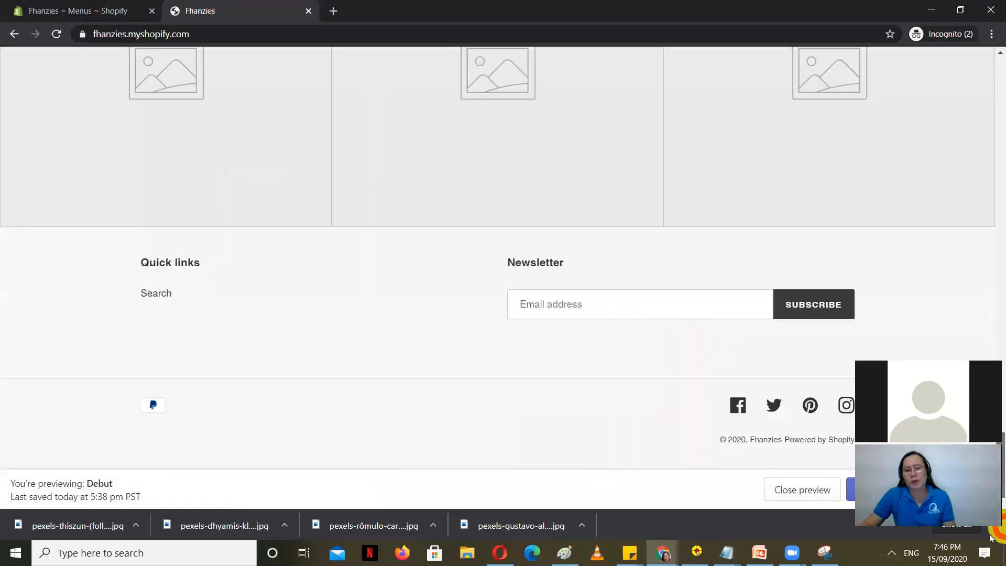
{"action": "left_click", "coordinate": [80, 11]}
{"action": "left_click", "coordinate": [267, 8]}
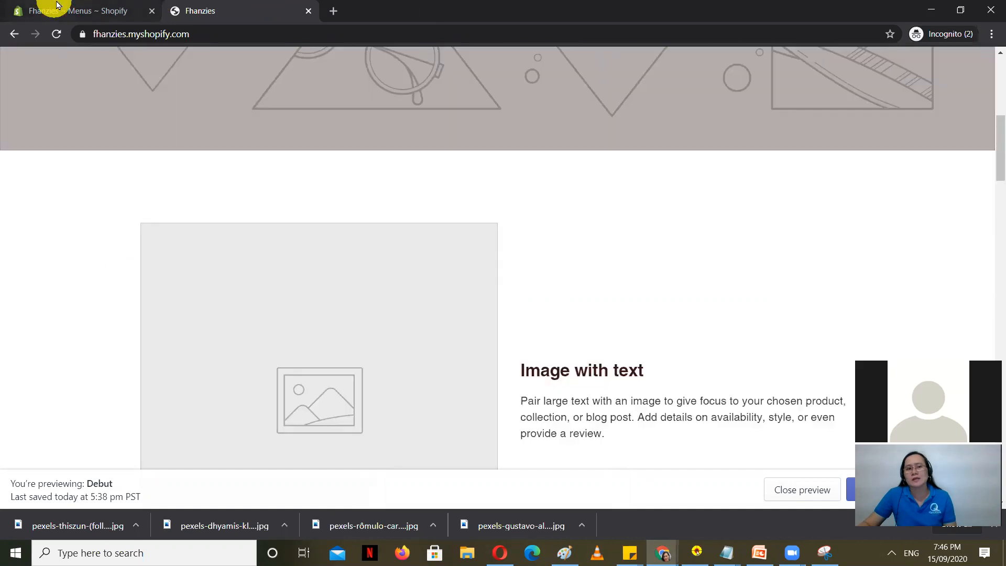
{"action": "left_click", "coordinate": [52, 8]}
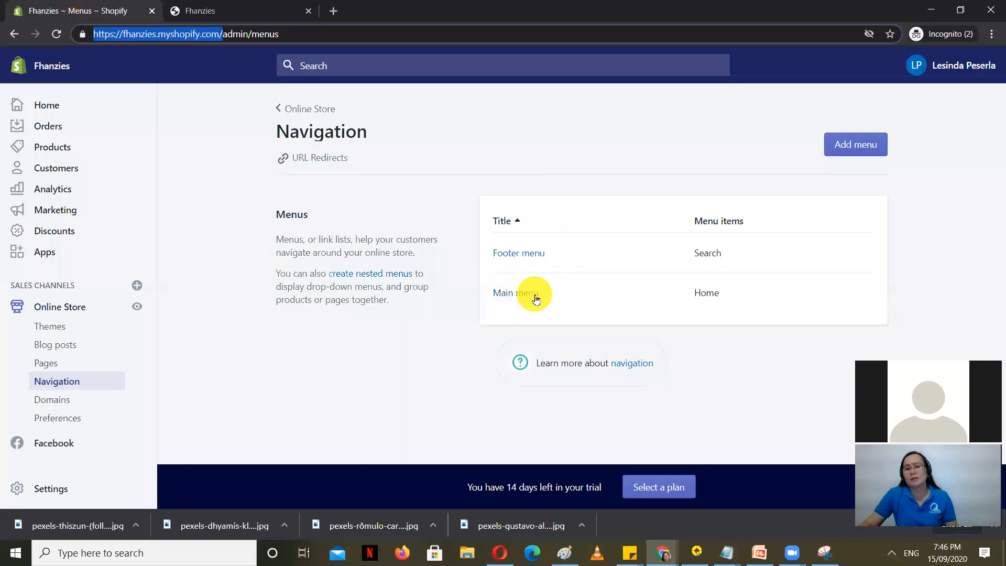
{"action": "left_click", "coordinate": [519, 295]}
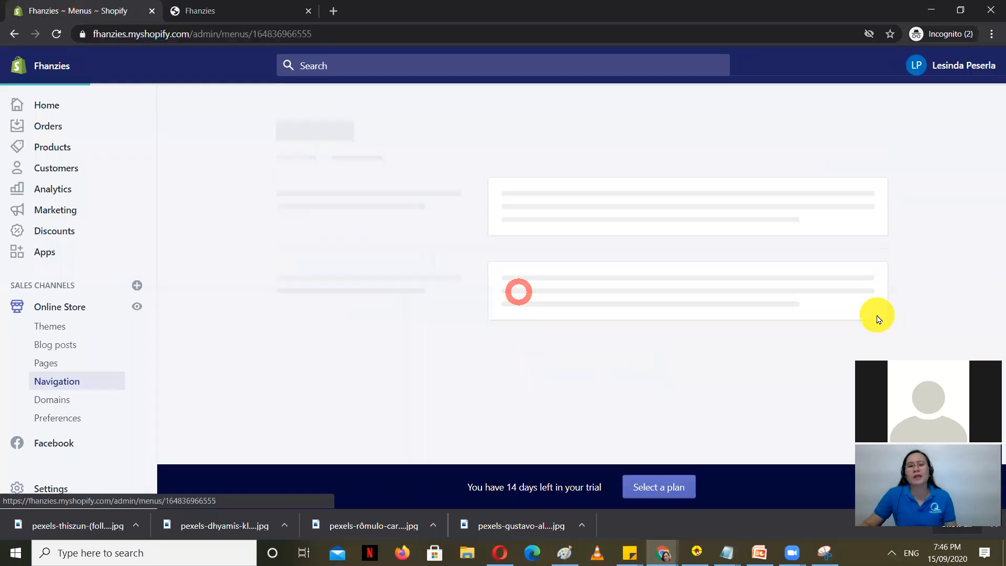
Step: Add a Dress menu item linked to the Dress collection
{"action": "left_click", "coordinate": [260, 9]}
{"action": "left_click", "coordinate": [113, 10]}
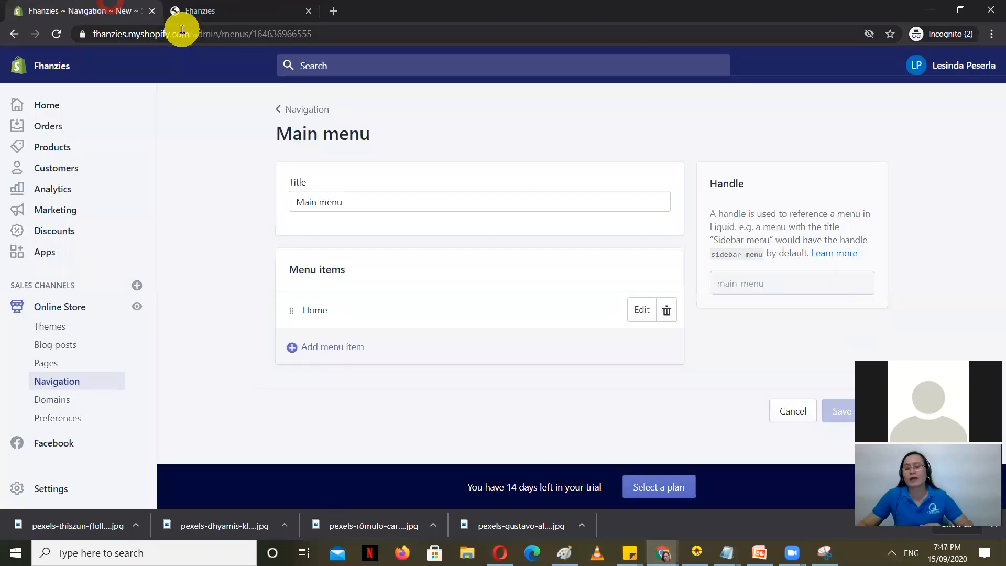
{"action": "left_click", "coordinate": [251, 8]}
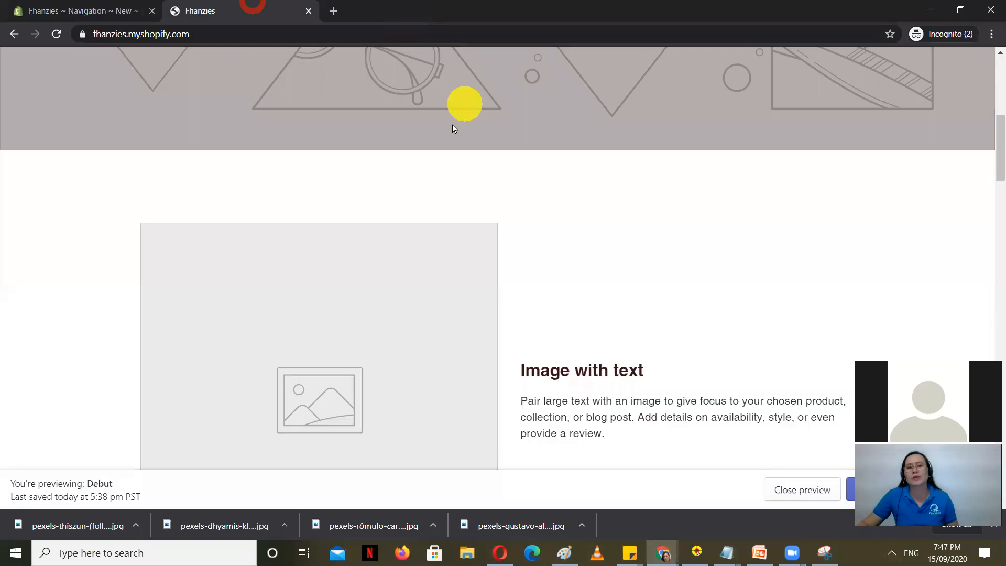
{"action": "scroll", "coordinate": [953, 177], "scroll_direction": "up", "scroll_amount": 10}
{"action": "scroll", "coordinate": [514, 108], "scroll_direction": "up", "scroll_amount": 2}
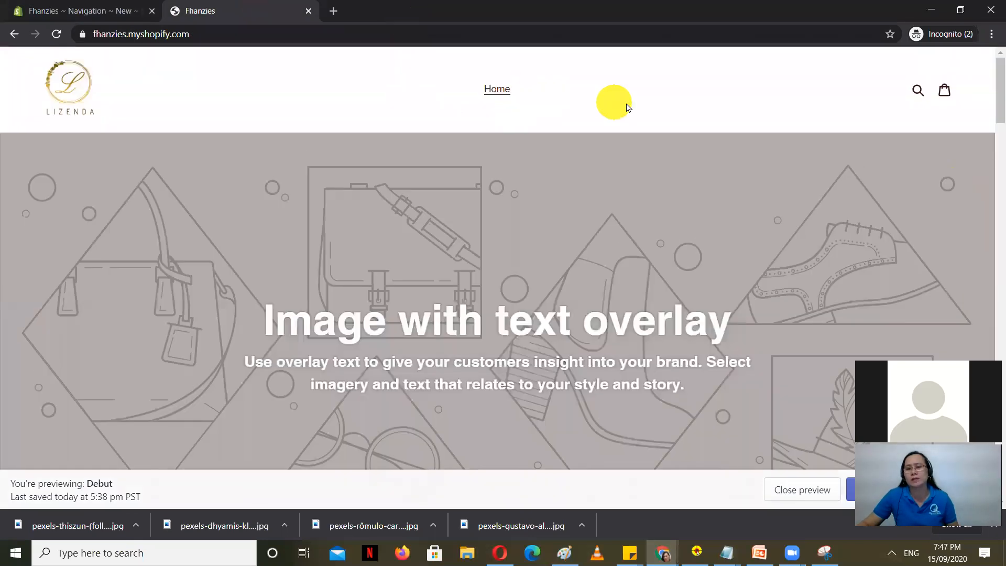
{"action": "left_click", "coordinate": [58, 10]}
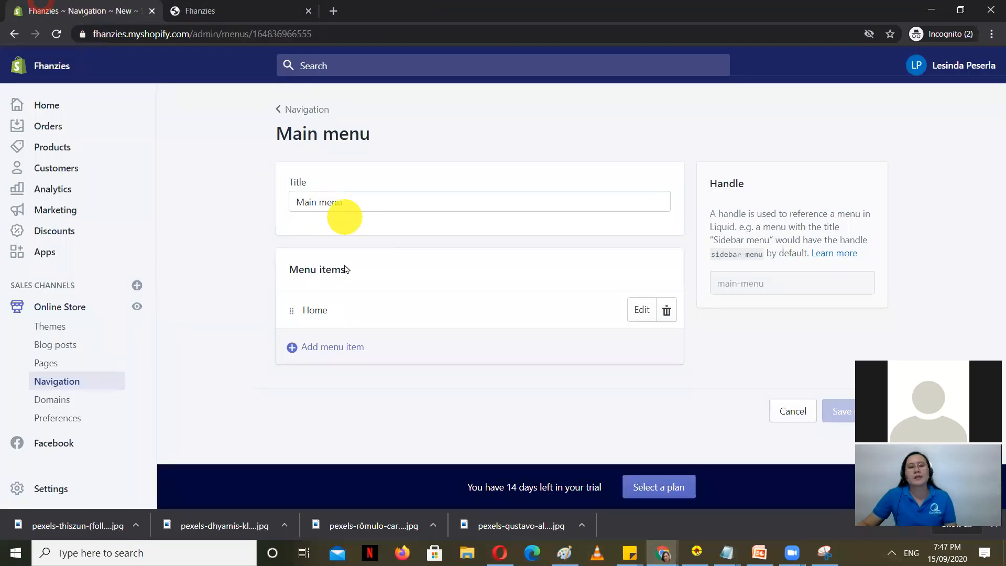
{"action": "left_click", "coordinate": [344, 350]}
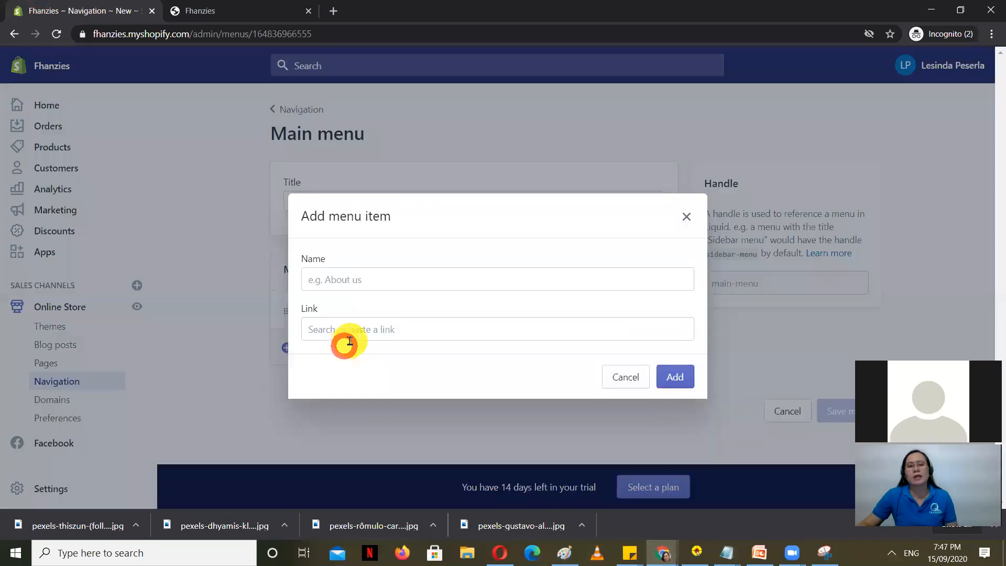
{"action": "left_click", "coordinate": [362, 282]}
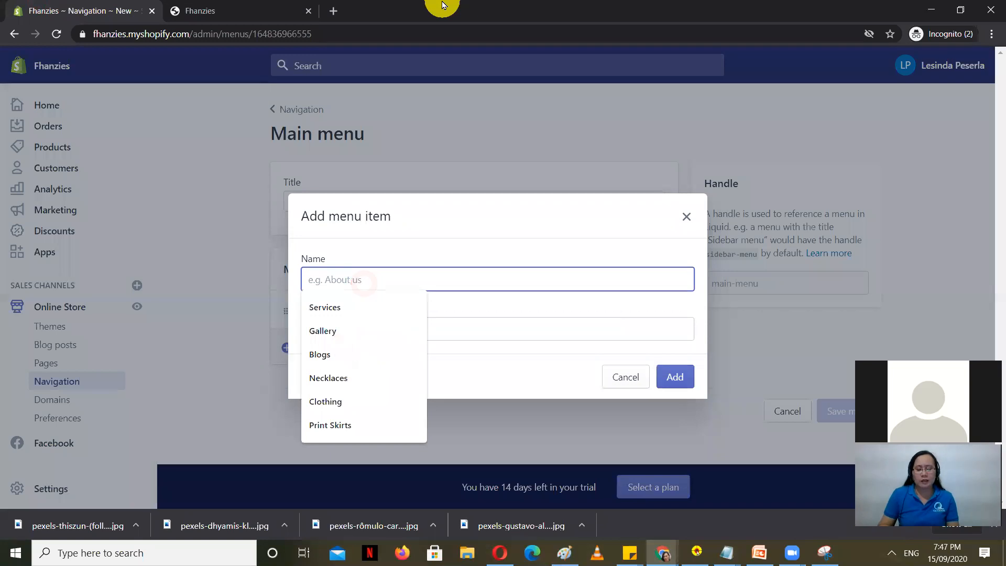
{"action": "type", "text": "Dress"}
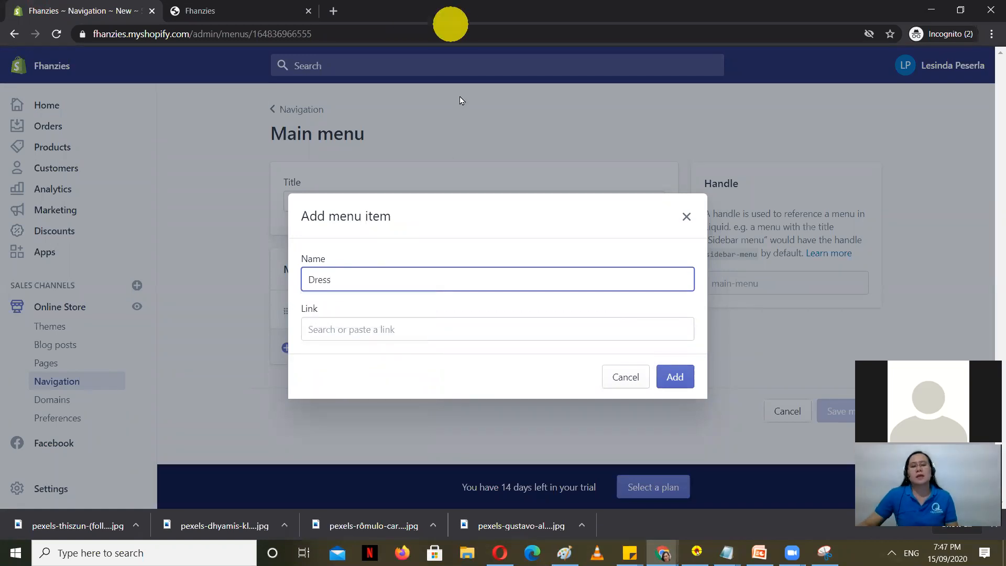
{"action": "left_click", "coordinate": [410, 332]}
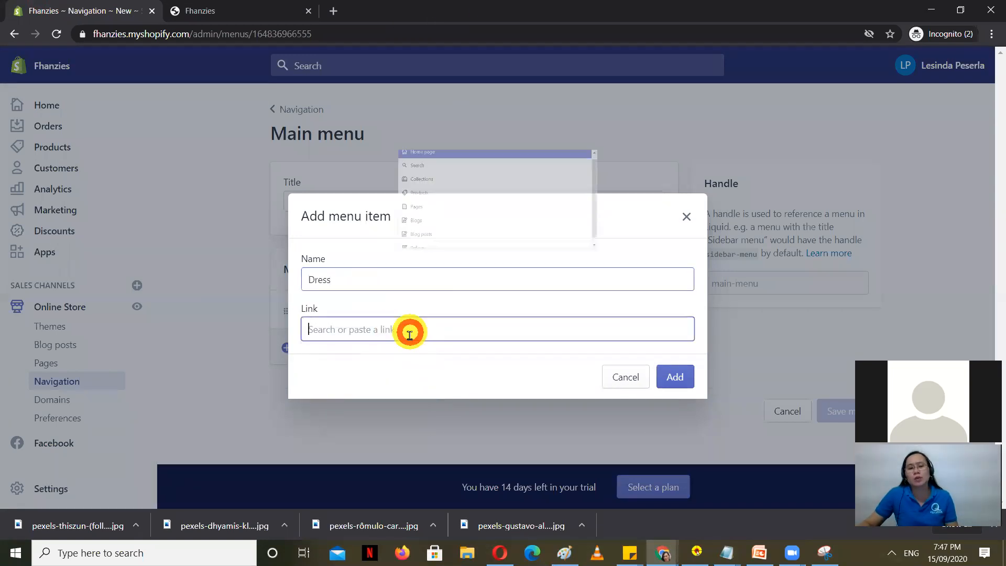
{"action": "left_click", "coordinate": [425, 173]}
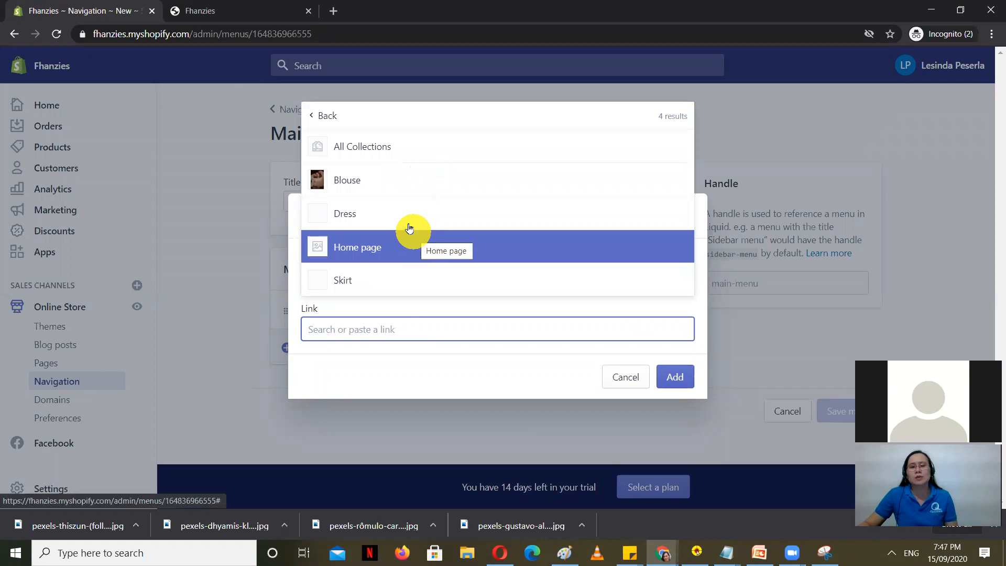
{"action": "left_click", "coordinate": [364, 214]}
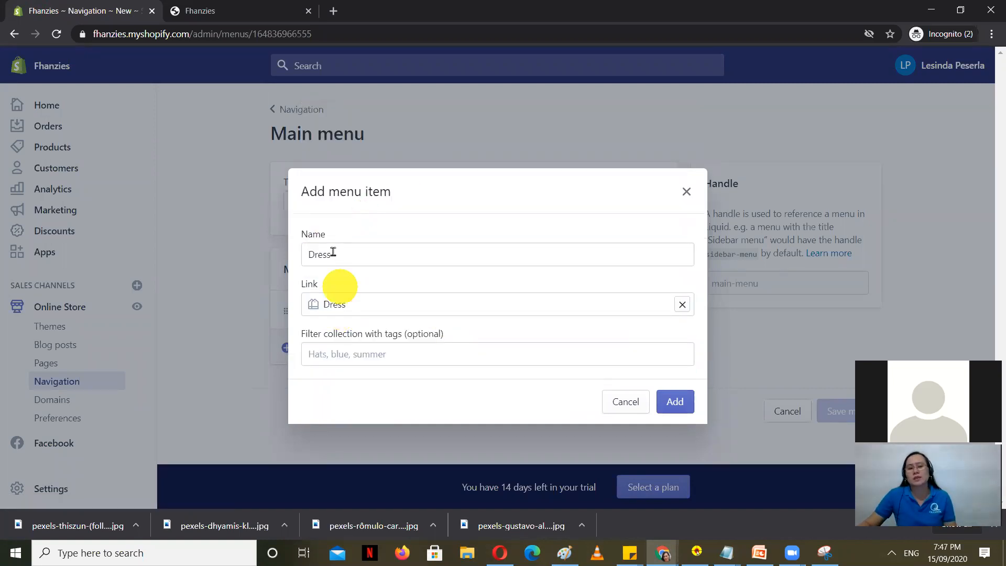
{"action": "left_click", "coordinate": [675, 401]}
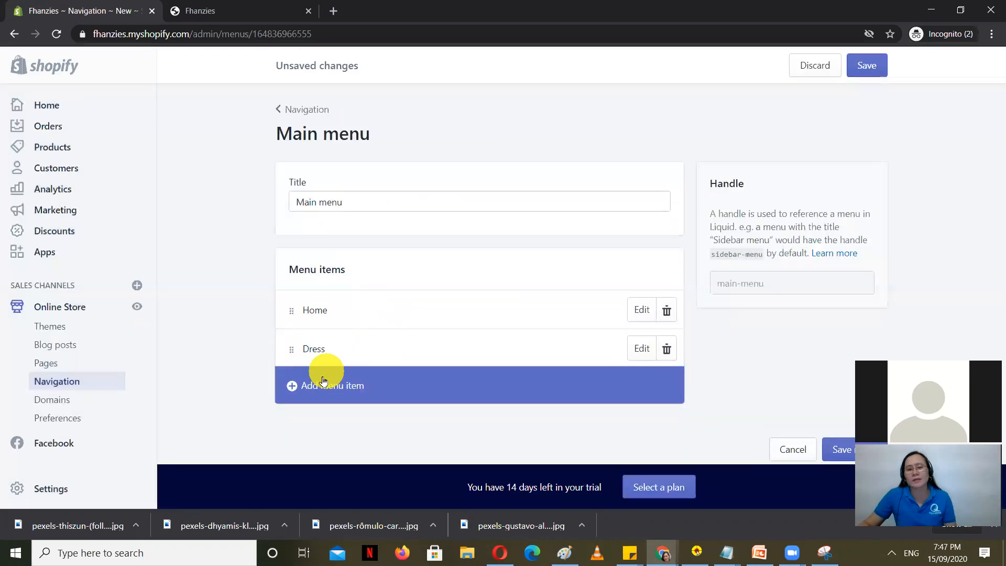
Step: Add a Skirt menu item linked to the Skirt collection
{"action": "left_click", "coordinate": [332, 390]}
{"action": "left_click", "coordinate": [363, 273]}
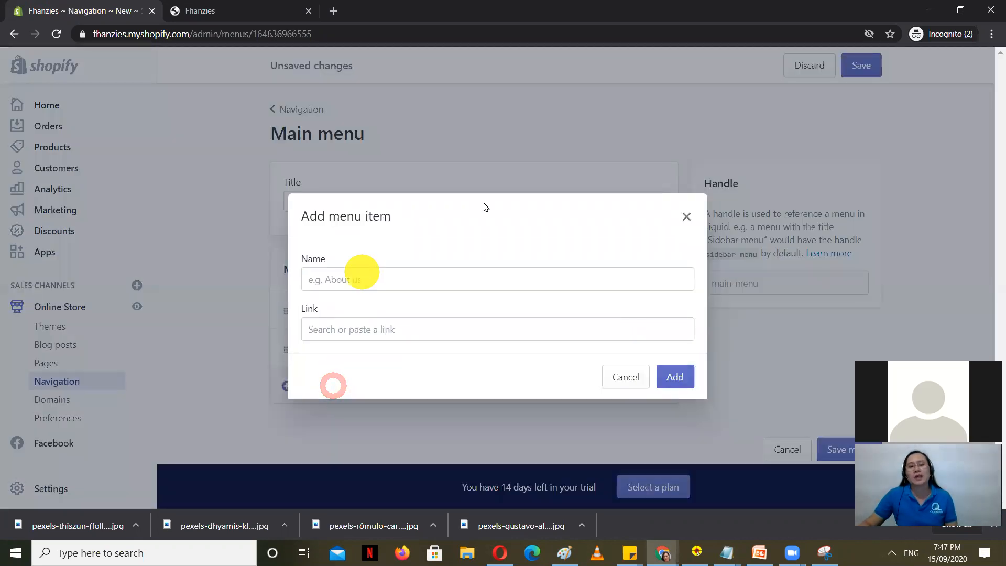
{"action": "type", "text": "Skirt"}
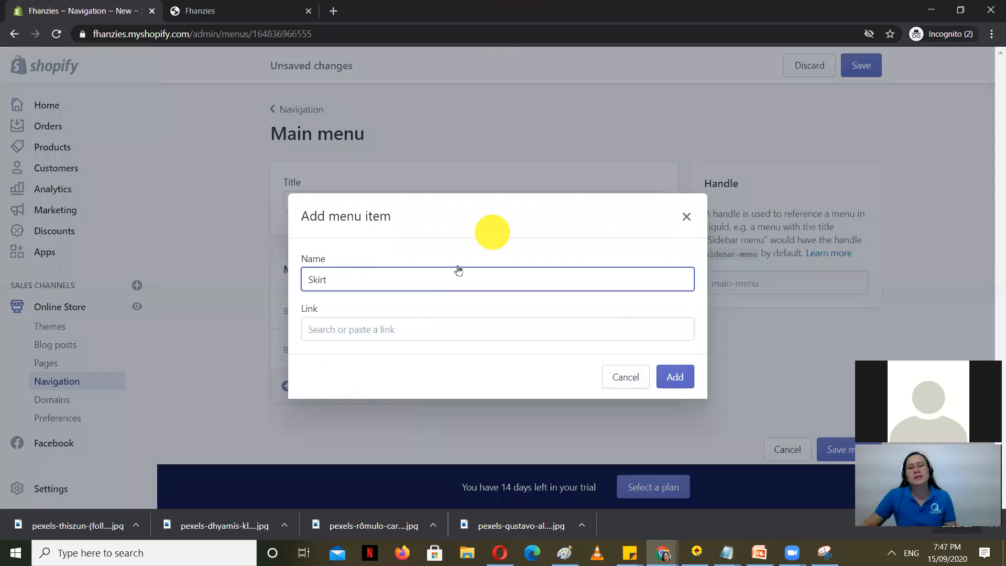
{"action": "left_click", "coordinate": [394, 328]}
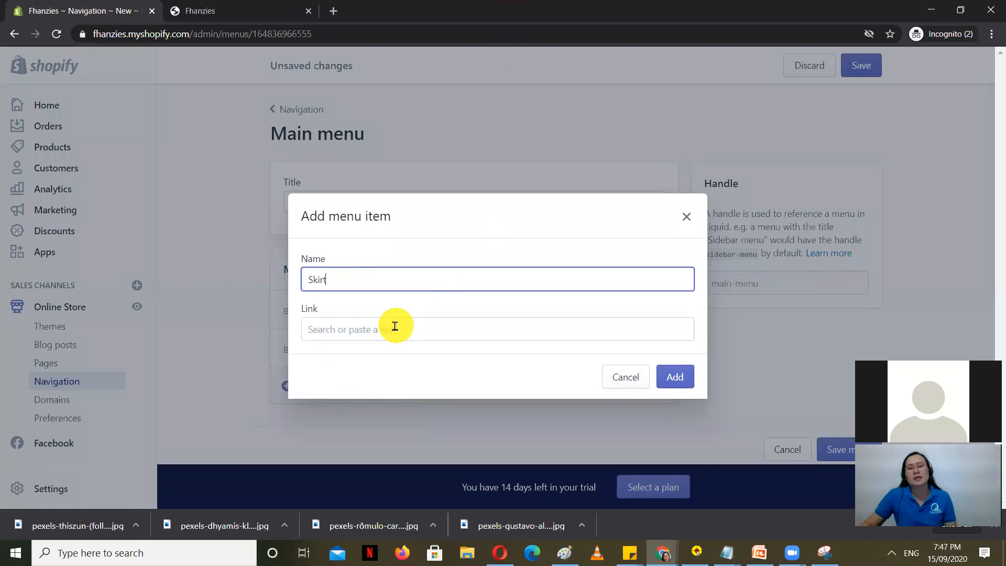
{"action": "left_click", "coordinate": [362, 170]}
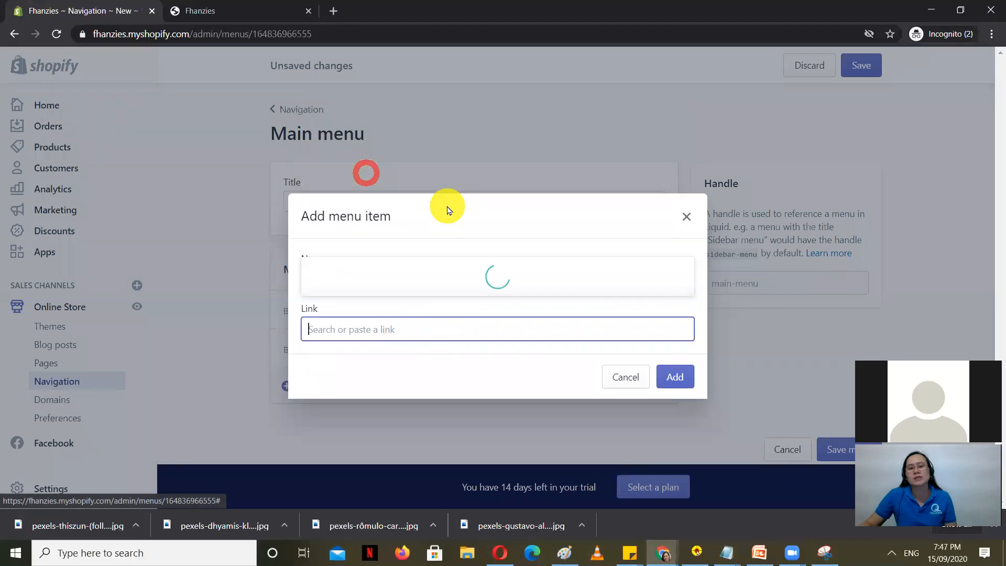
{"action": "left_click", "coordinate": [399, 288]}
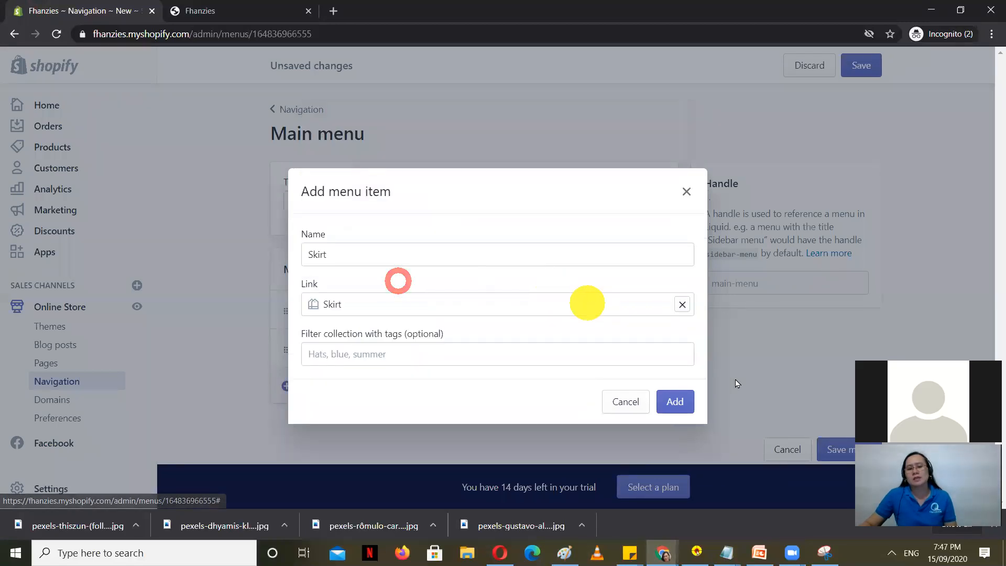
{"action": "left_click", "coordinate": [685, 397]}
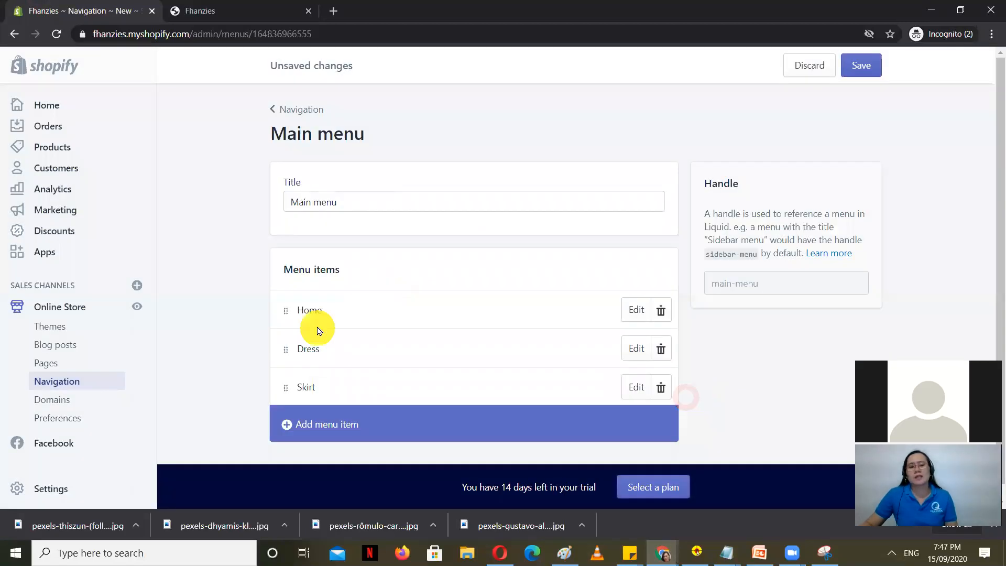
Step: Add a Blouse menu item linked to the Blouse collection and save the Main menu
{"action": "left_click", "coordinate": [318, 425]}
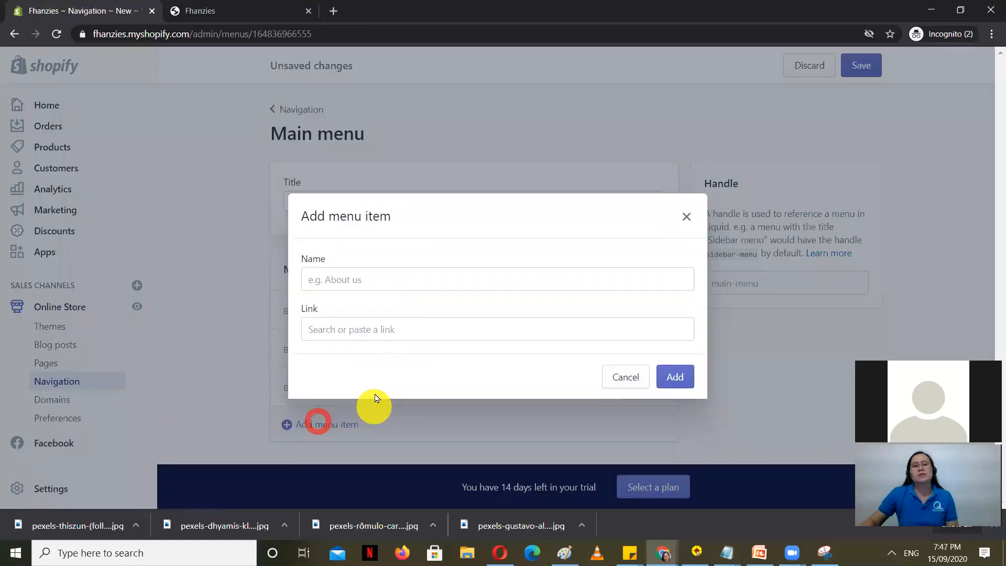
{"action": "left_click", "coordinate": [392, 271]}
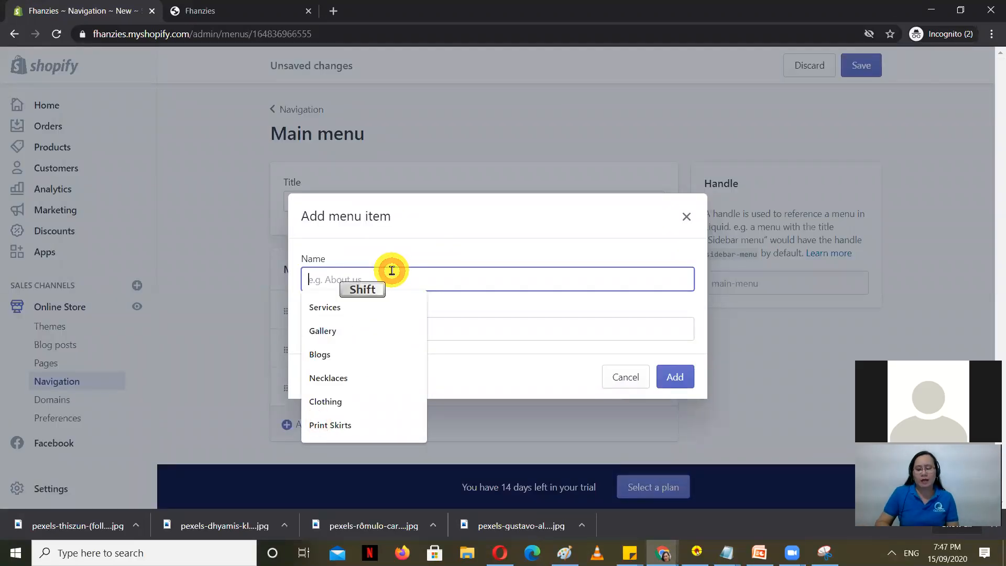
{"action": "type", "text": "Blouse"}
{"action": "left_click", "coordinate": [360, 326]}
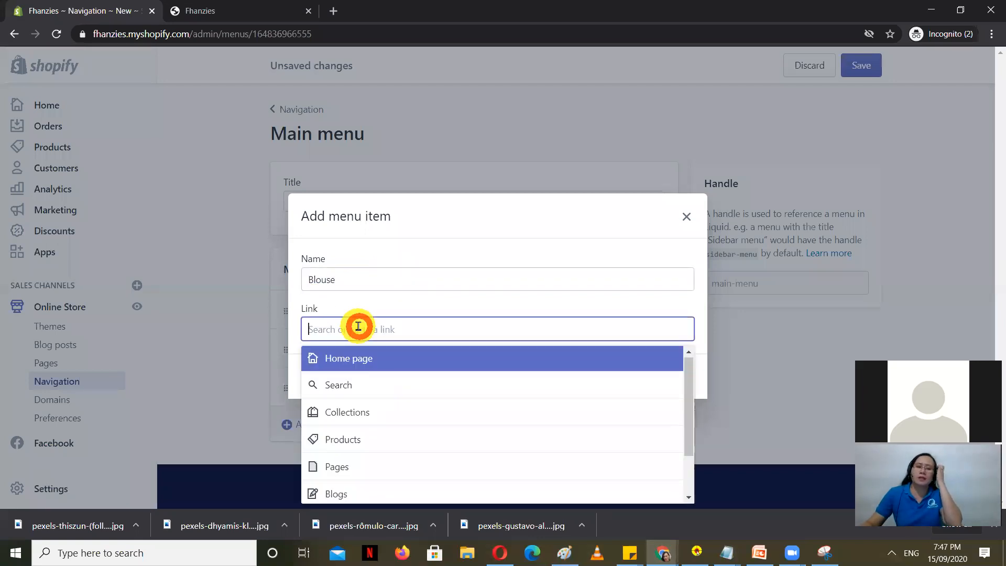
{"action": "left_click", "coordinate": [361, 412]}
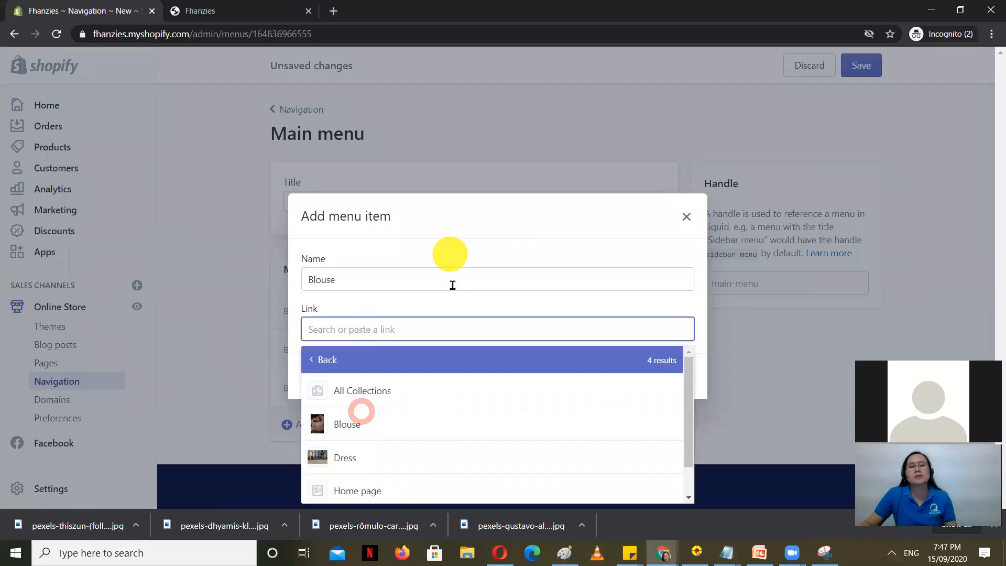
{"action": "left_click", "coordinate": [347, 422]}
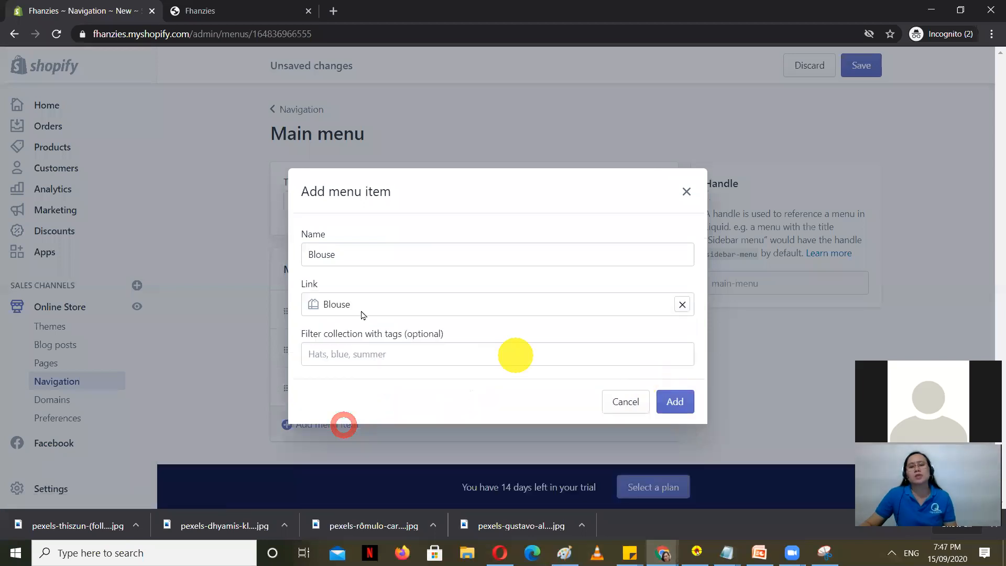
{"action": "left_click", "coordinate": [682, 401]}
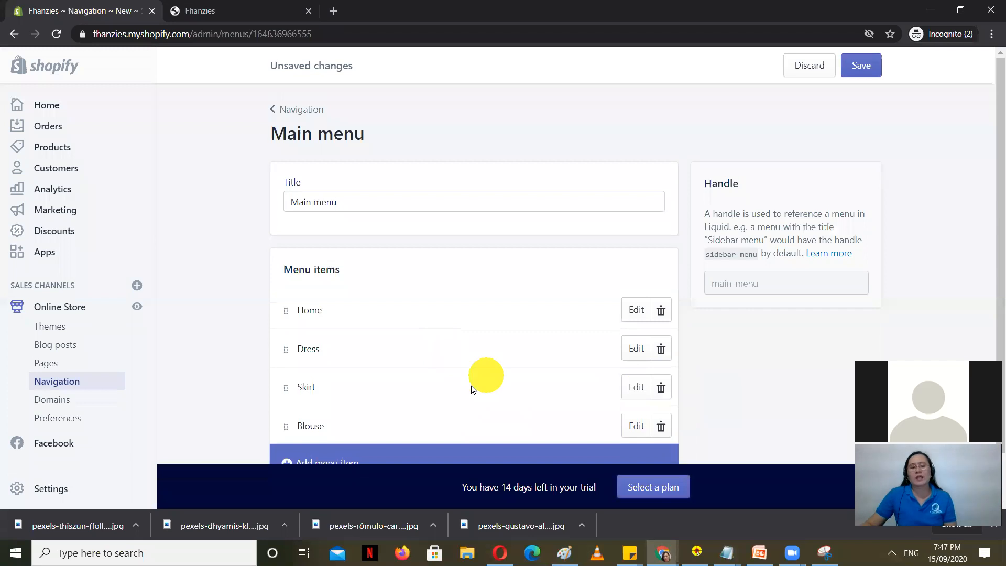
{"action": "scroll", "coordinate": [464, 386], "scroll_direction": "down", "scroll_amount": 1}
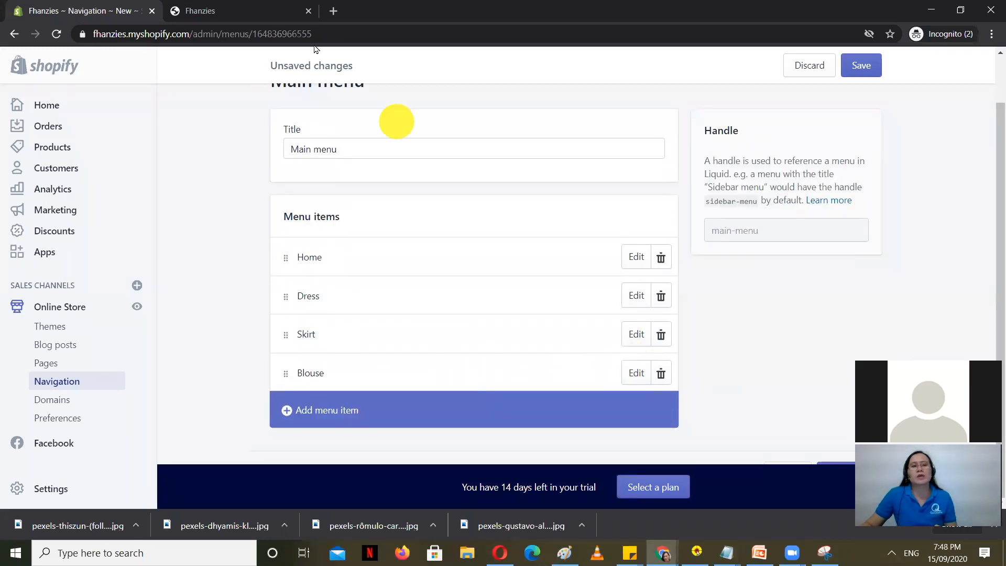
{"action": "left_click", "coordinate": [207, 10]}
{"action": "left_click", "coordinate": [37, 5]}
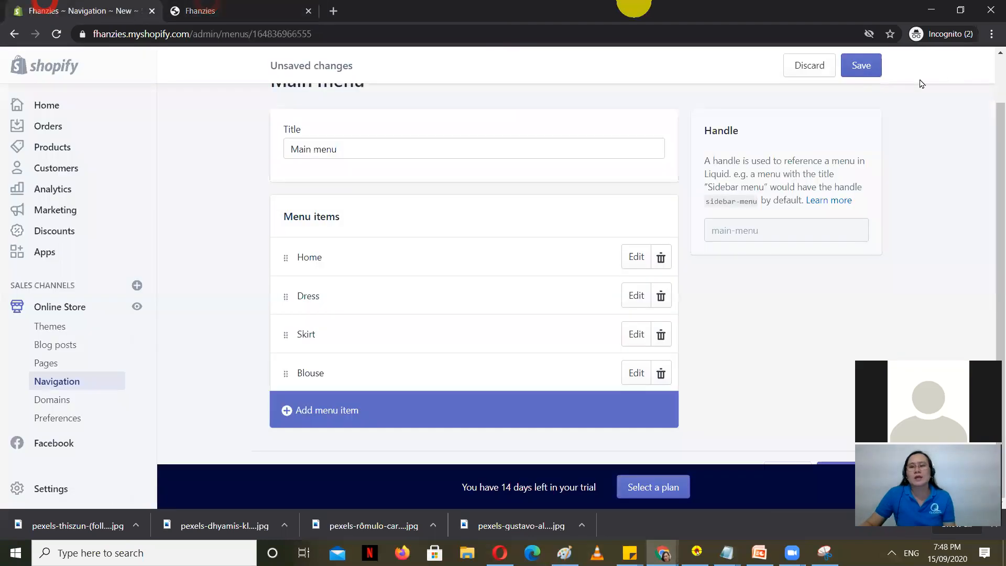
{"action": "left_click", "coordinate": [860, 64]}
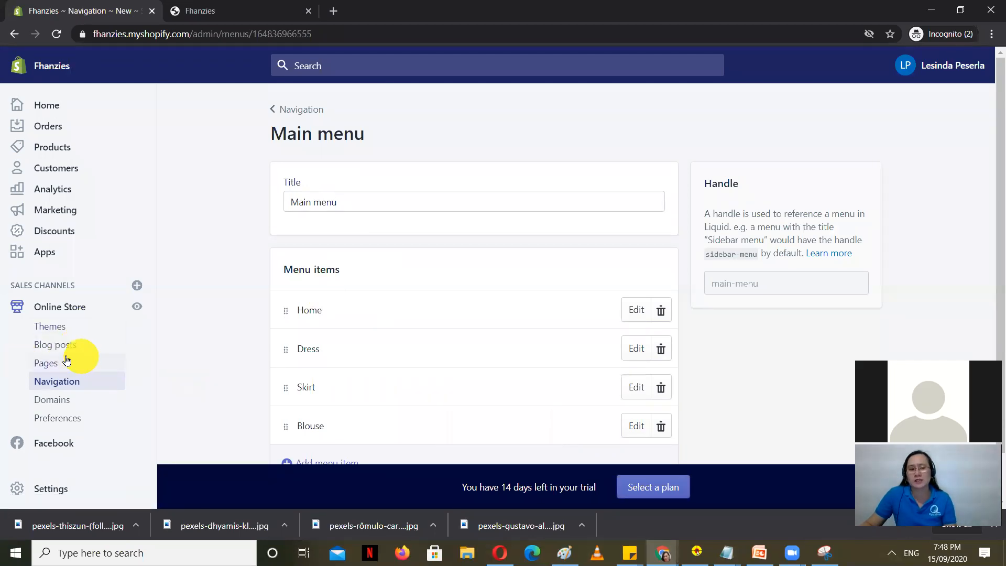
Step: Create and save a 'Contact us' page using the page.contact template
{"action": "left_click", "coordinate": [45, 362]}
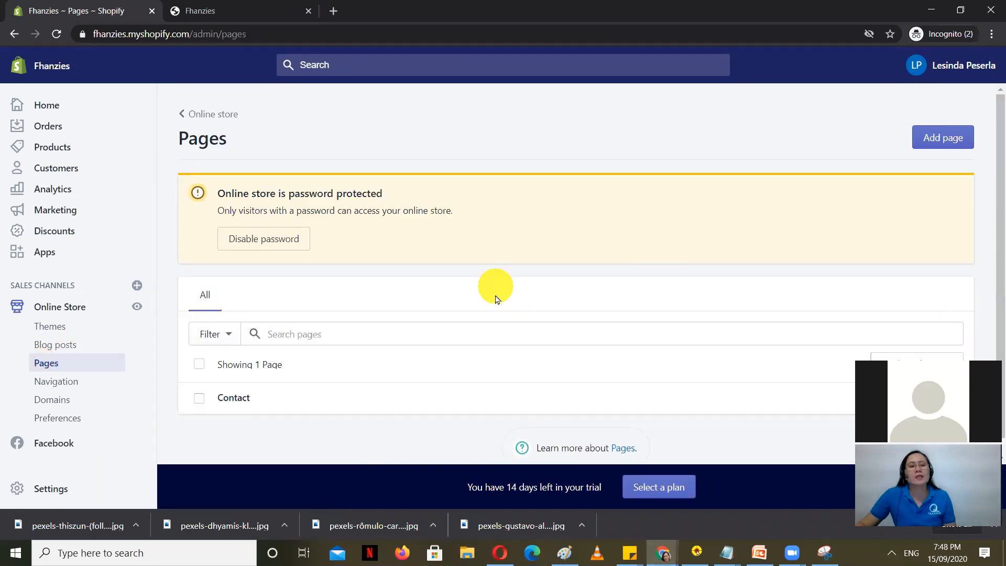
{"action": "left_click", "coordinate": [950, 121]}
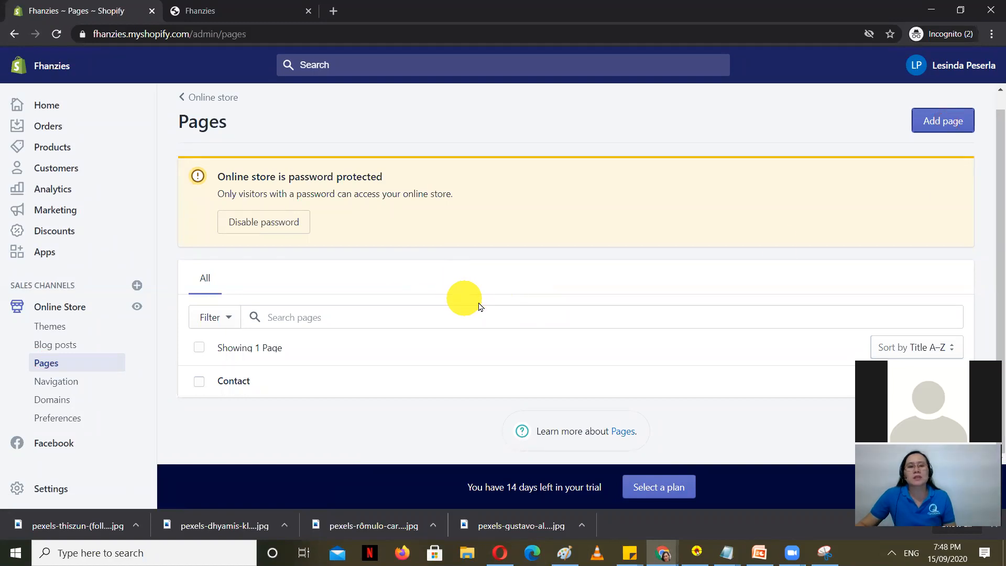
{"action": "left_click", "coordinate": [943, 120]}
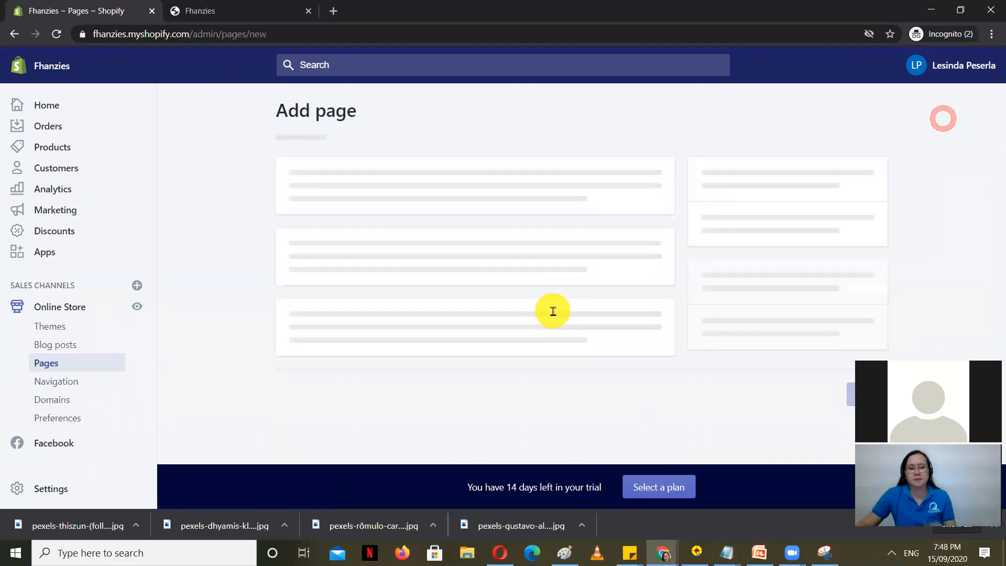
{"action": "left_click", "coordinate": [352, 201]}
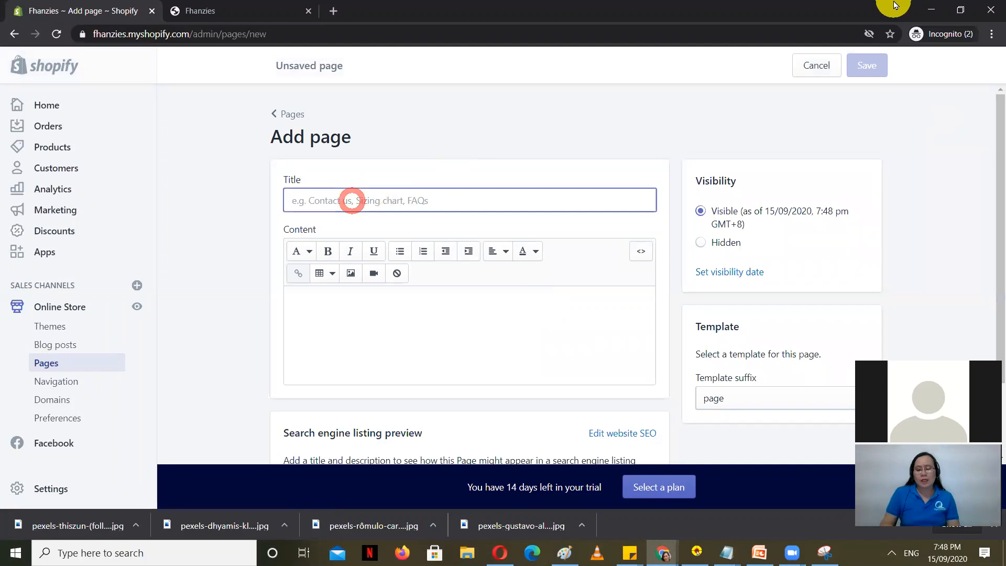
{"action": "type", "text": "Contact us"}
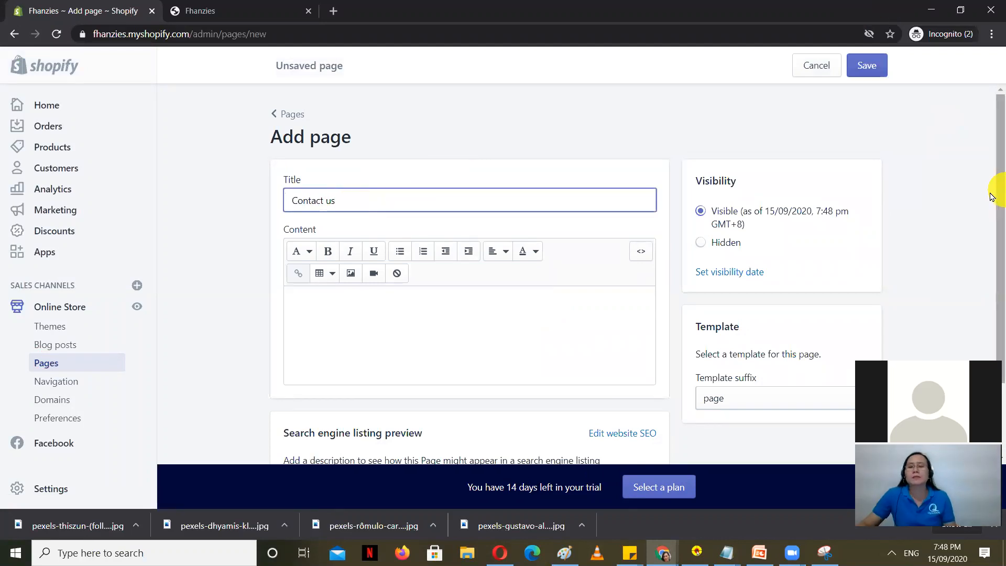
{"action": "left_click", "coordinate": [764, 401]}
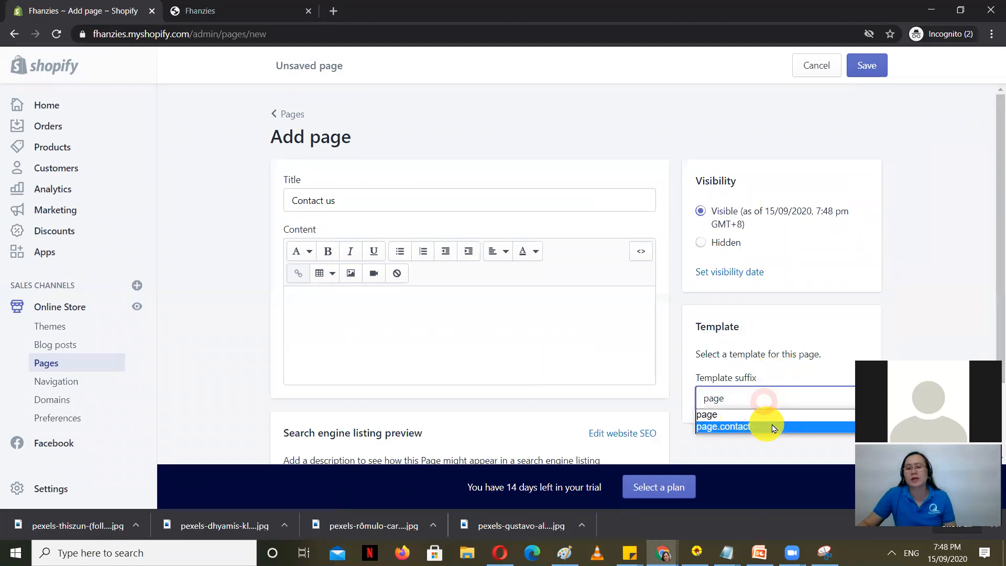
{"action": "left_click", "coordinate": [773, 428]}
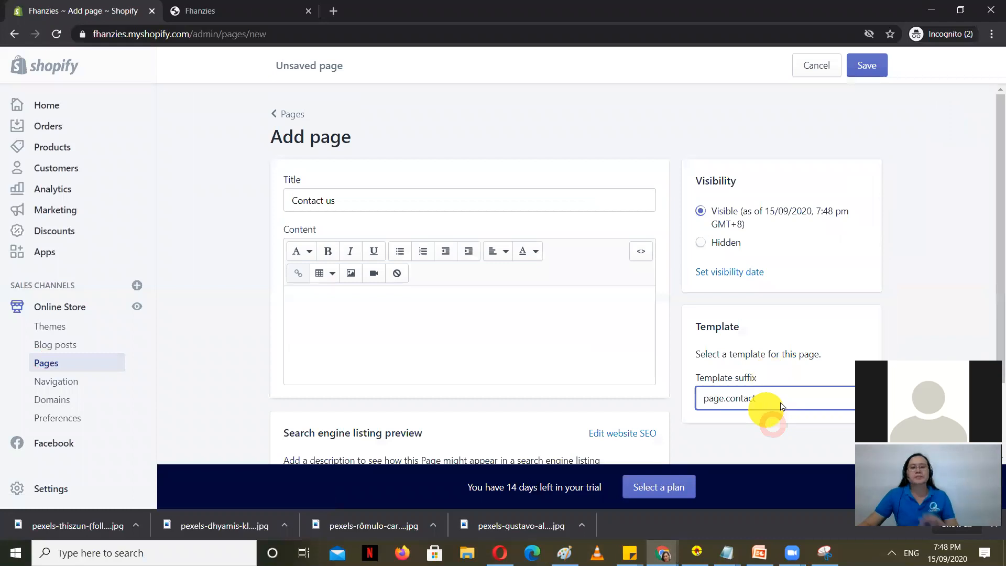
{"action": "scroll", "coordinate": [516, 330], "scroll_direction": "down", "scroll_amount": 3}
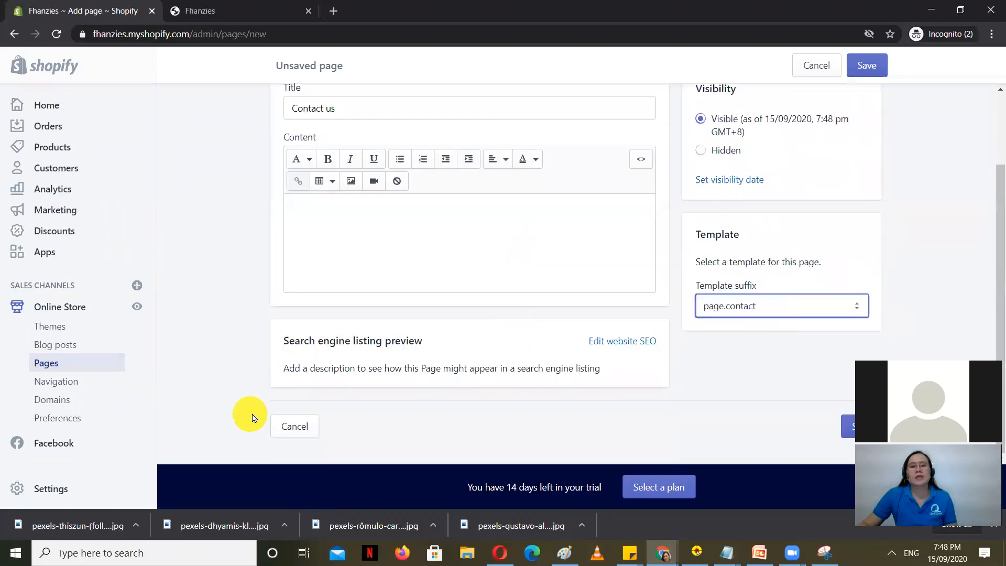
{"action": "scroll", "coordinate": [819, 156], "scroll_direction": "up", "scroll_amount": 3}
{"action": "left_click", "coordinate": [870, 66]}
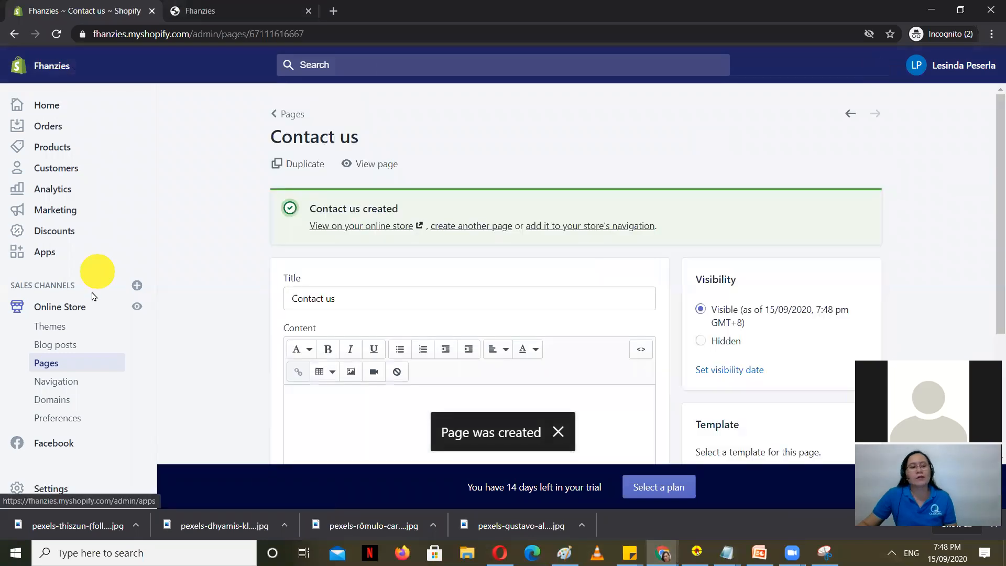
{"action": "left_click", "coordinate": [56, 383]}
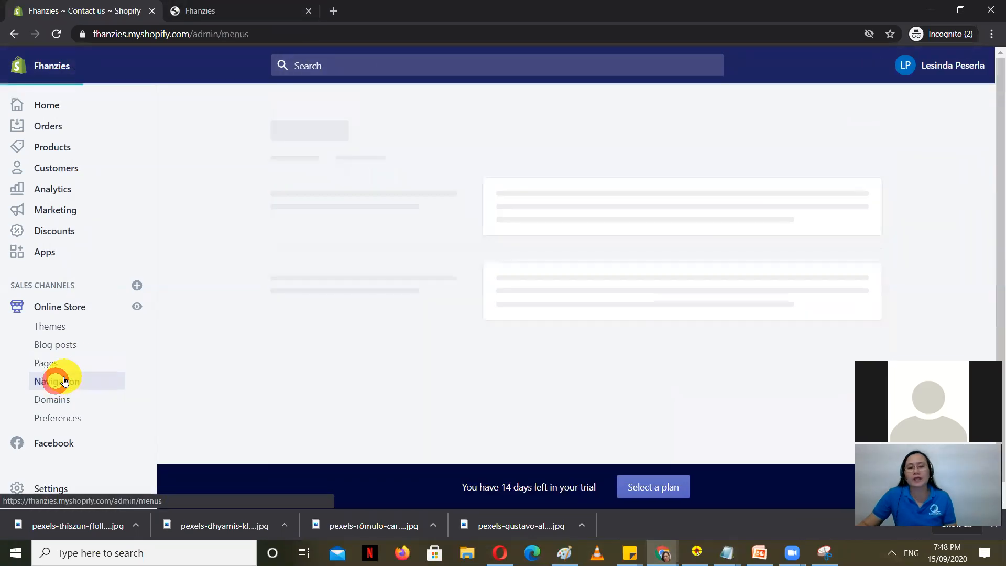
Step: In the Main menu, add a new menu item named 'Contact us'
{"action": "left_click", "coordinate": [531, 292]}
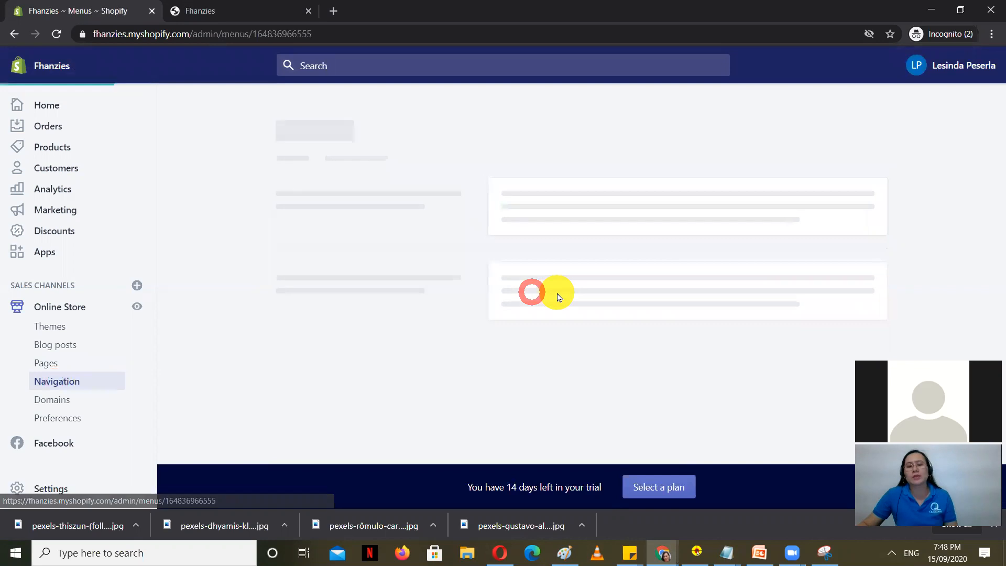
{"action": "scroll", "coordinate": [405, 322], "scroll_direction": "down", "scroll_amount": 2}
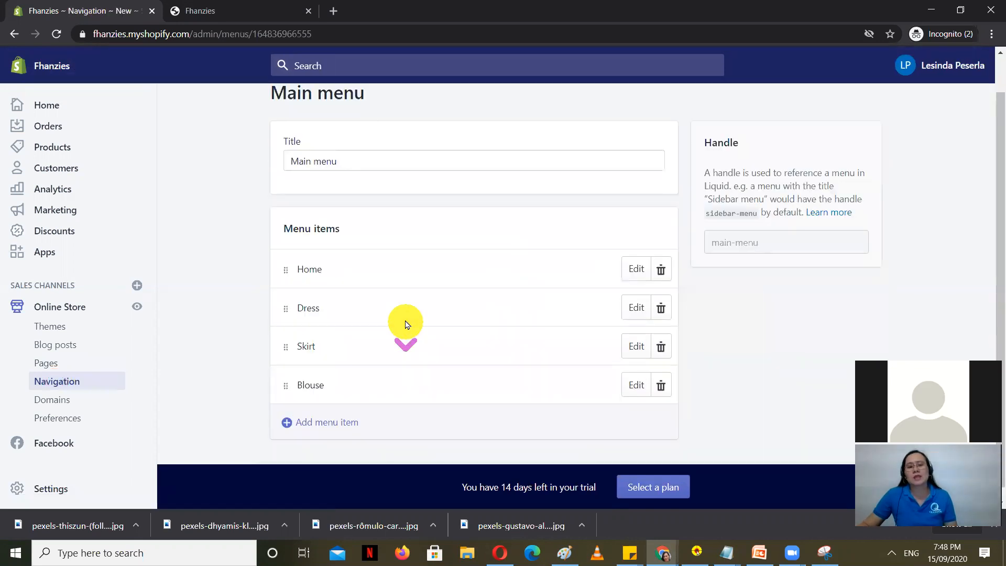
{"action": "left_click", "coordinate": [329, 411]}
{"action": "left_click", "coordinate": [373, 274]}
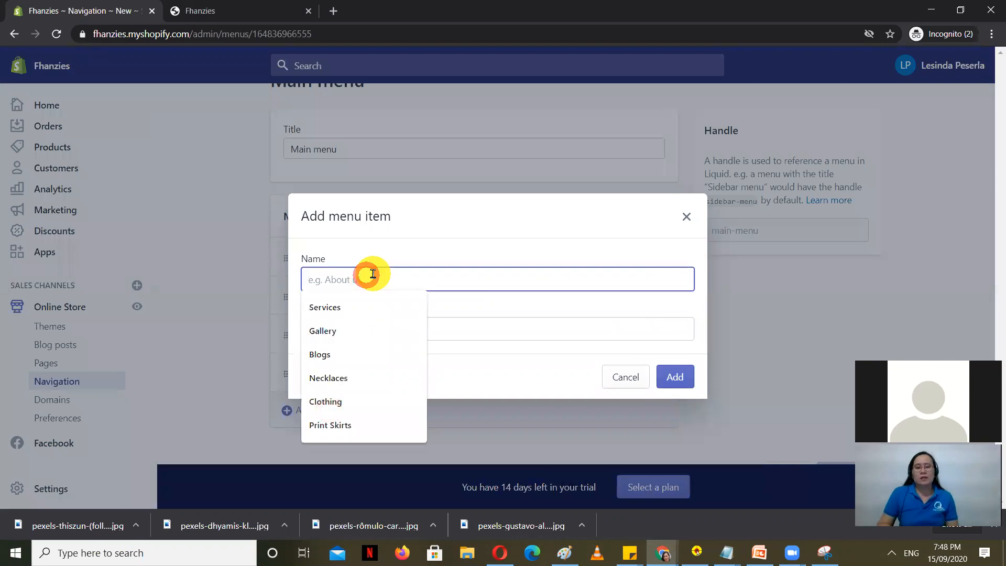
{"action": "type", "text": "Cont"}
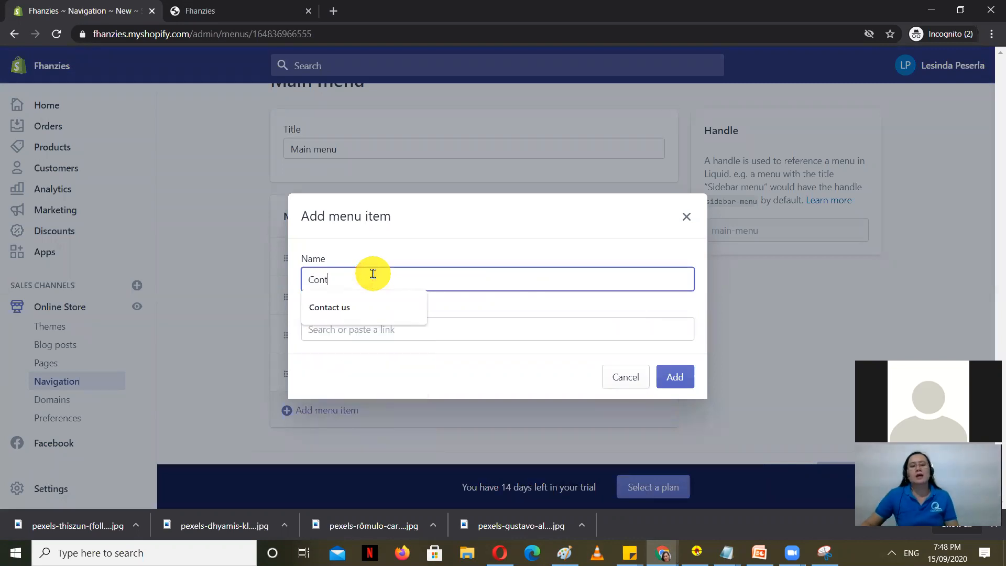
{"action": "type", "text": "ac"}
{"action": "left_click", "coordinate": [344, 310]}
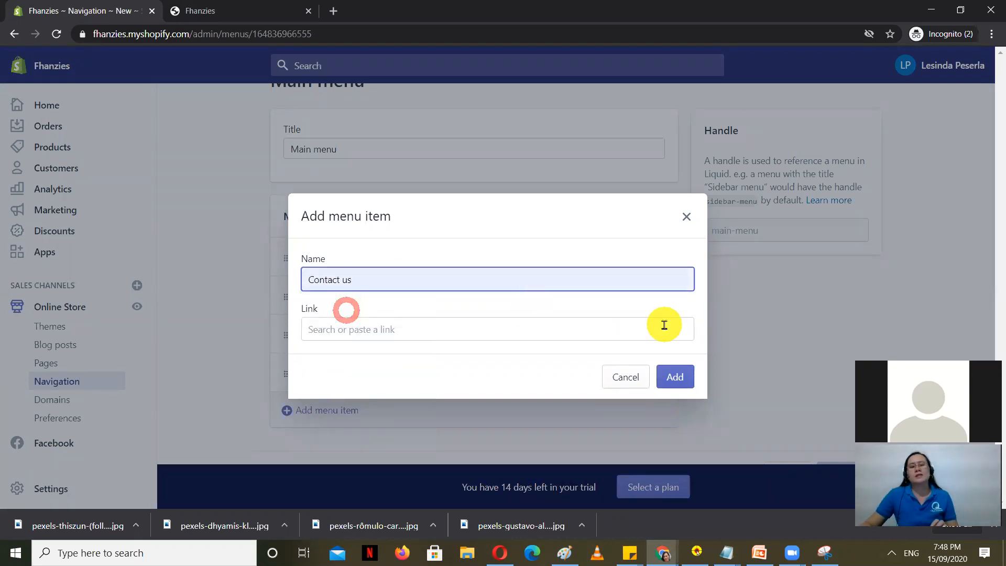
Step: Link the item to Pages > Contact, save the Main menu, and reload the storefront preview
{"action": "left_click", "coordinate": [397, 328]}
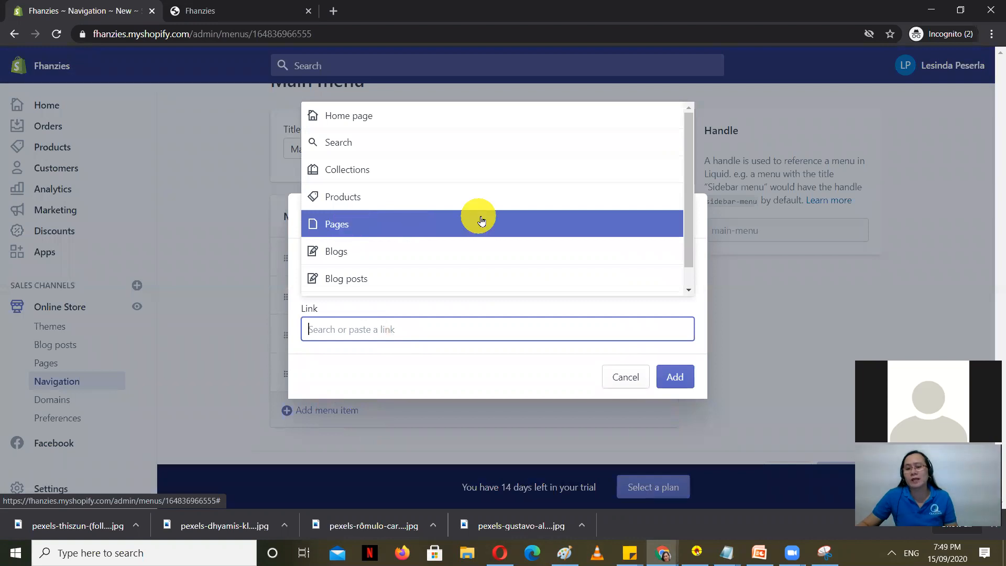
{"action": "left_click", "coordinate": [359, 230]}
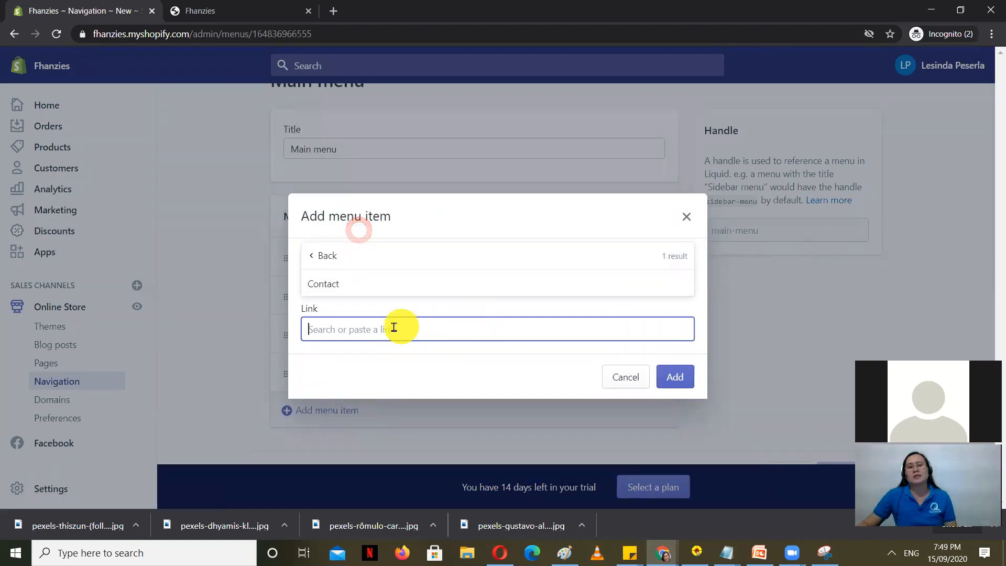
{"action": "left_click", "coordinate": [371, 283]}
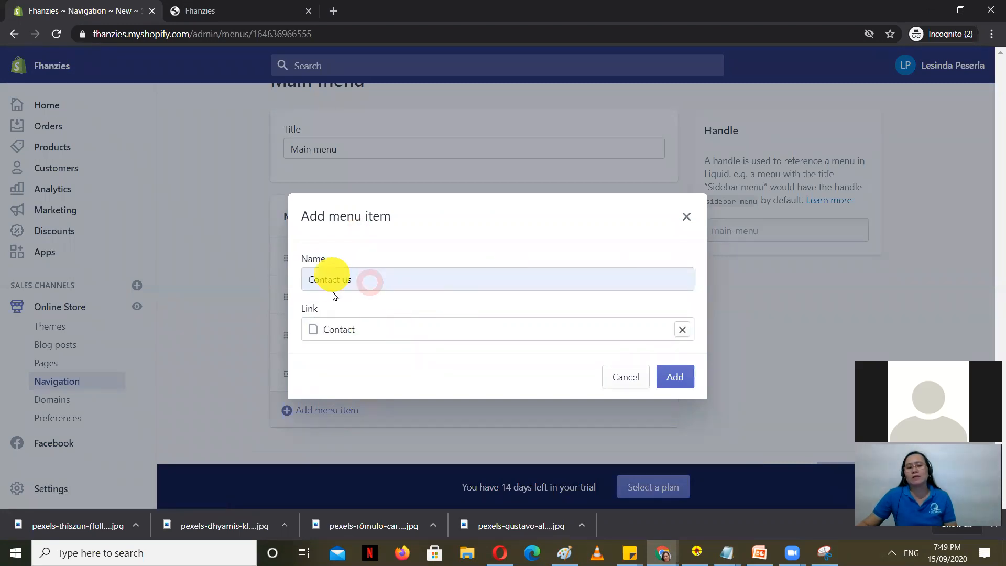
{"action": "left_click", "coordinate": [675, 377]}
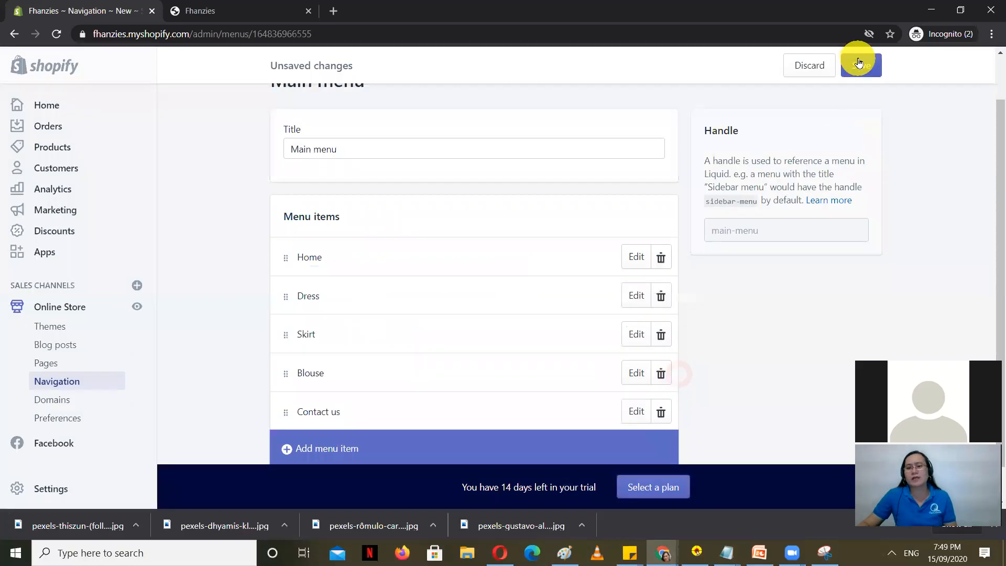
{"action": "left_click", "coordinate": [860, 64]}
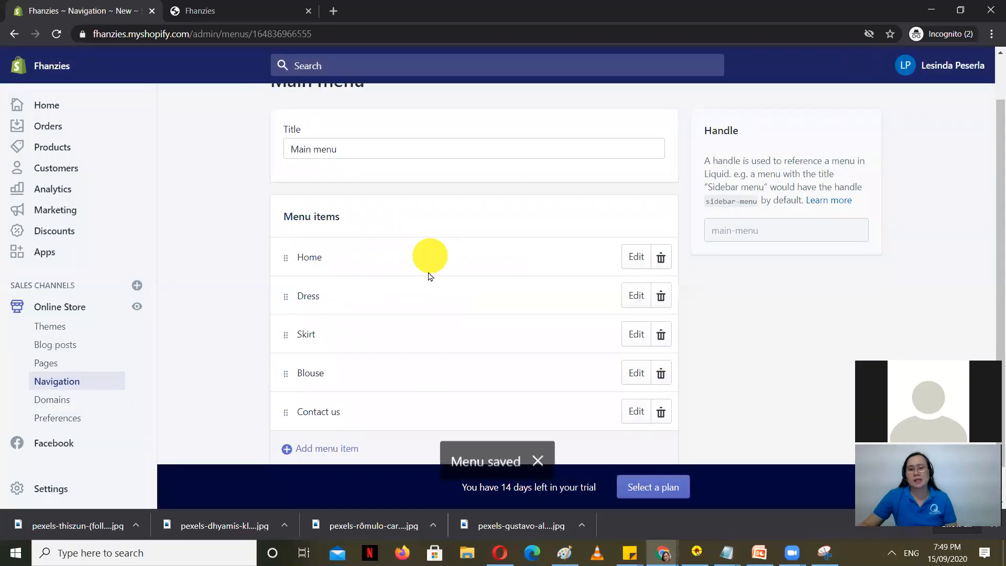
{"action": "left_click", "coordinate": [245, 9]}
{"action": "left_click", "coordinate": [60, 34]}
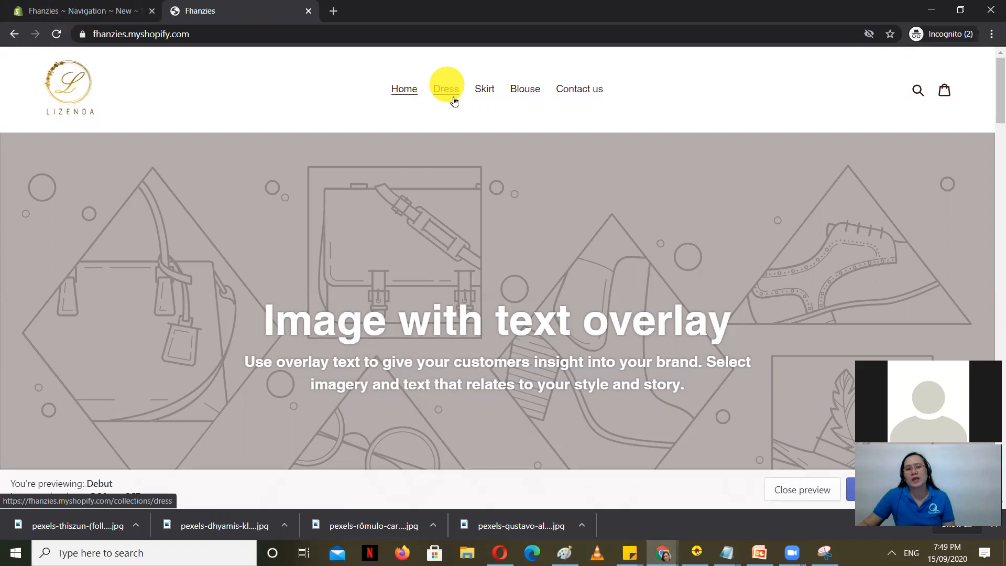
Step: Check that the storefront's Contact us link opens the contact form, then go back Home
{"action": "left_click", "coordinate": [589, 93]}
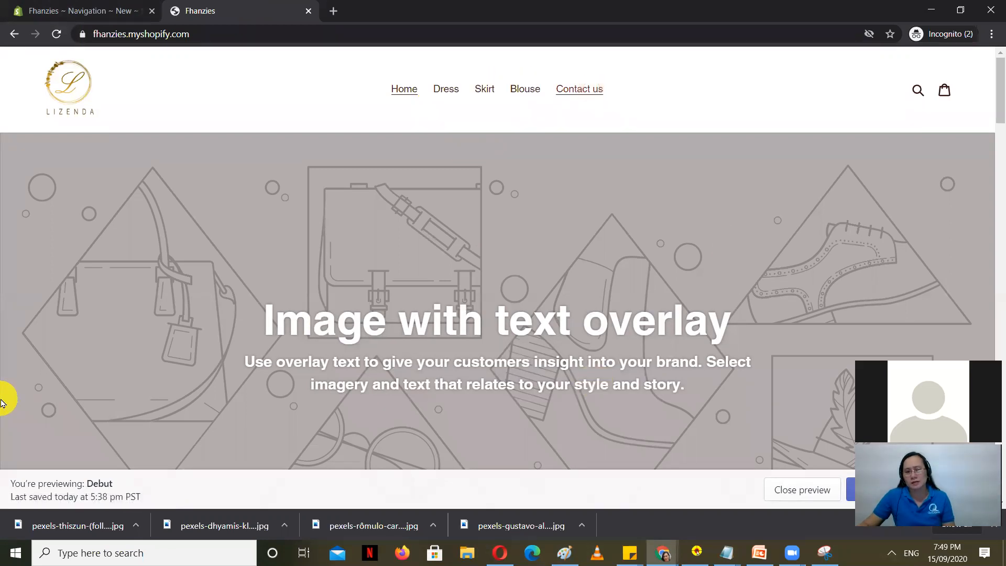
{"action": "left_click", "coordinate": [574, 88]}
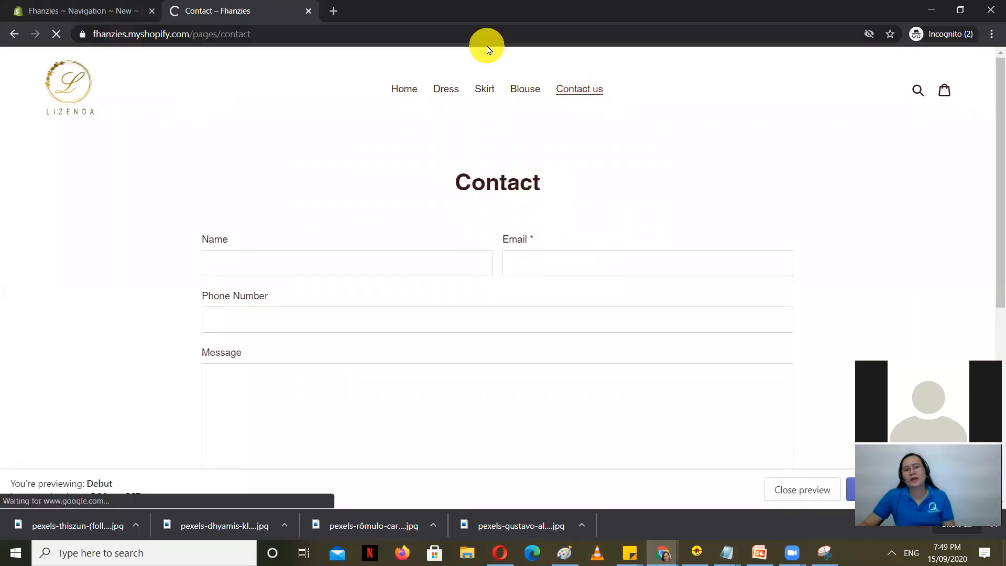
{"action": "left_click", "coordinate": [404, 88]}
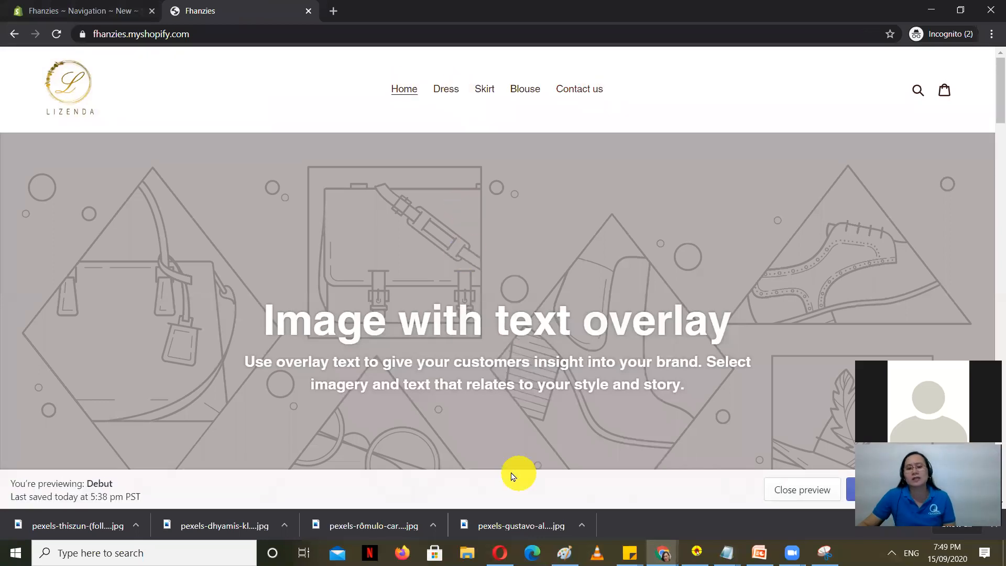
{"action": "left_click", "coordinate": [665, 554]}
Step: On the Lizenda storefront, expand the Shop submenu and open its Blouse collection
{"action": "left_click", "coordinate": [544, 512]}
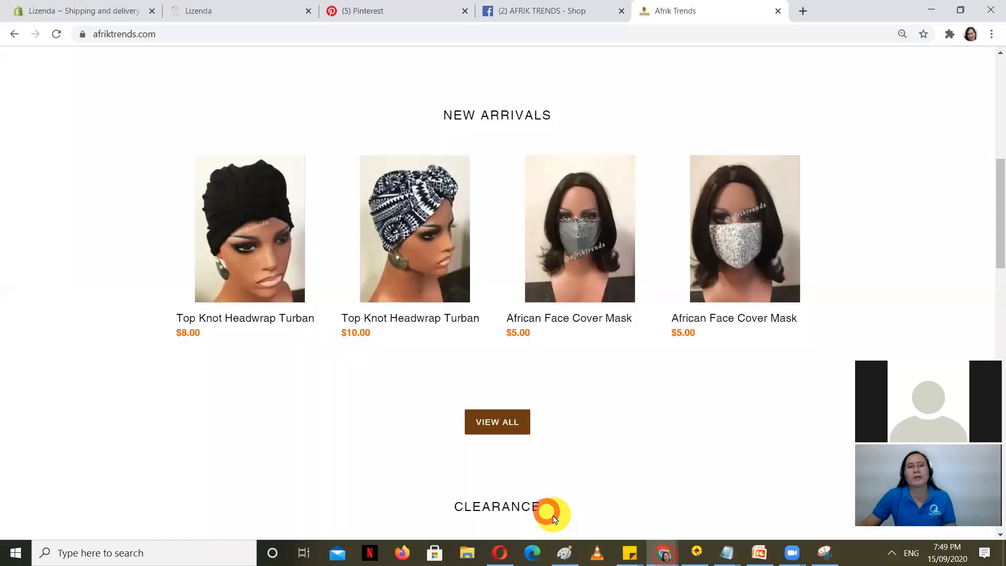
{"action": "left_click", "coordinate": [88, 9]}
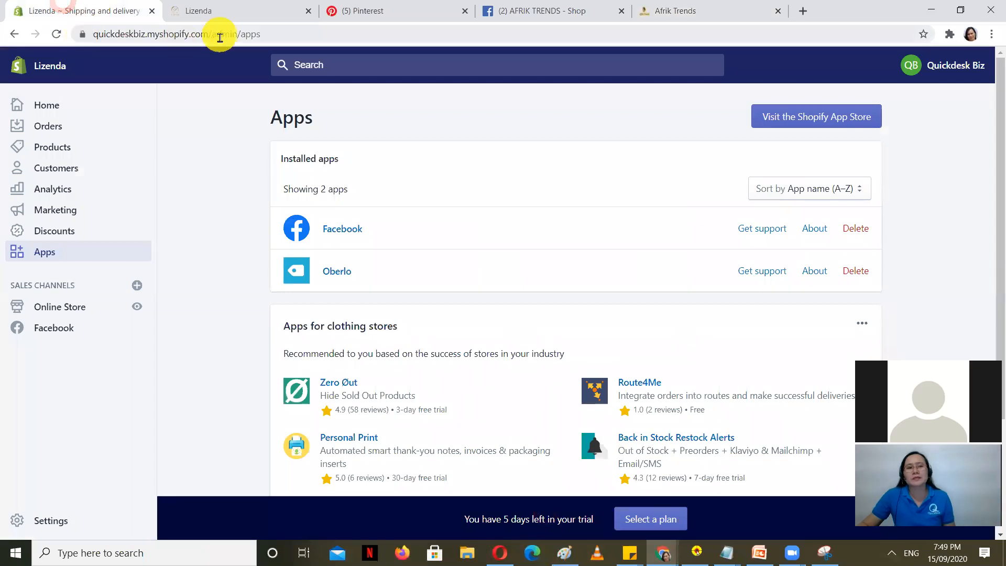
{"action": "left_click_drag", "start_coordinate": [214, 33], "coordinate": [10, 33]}
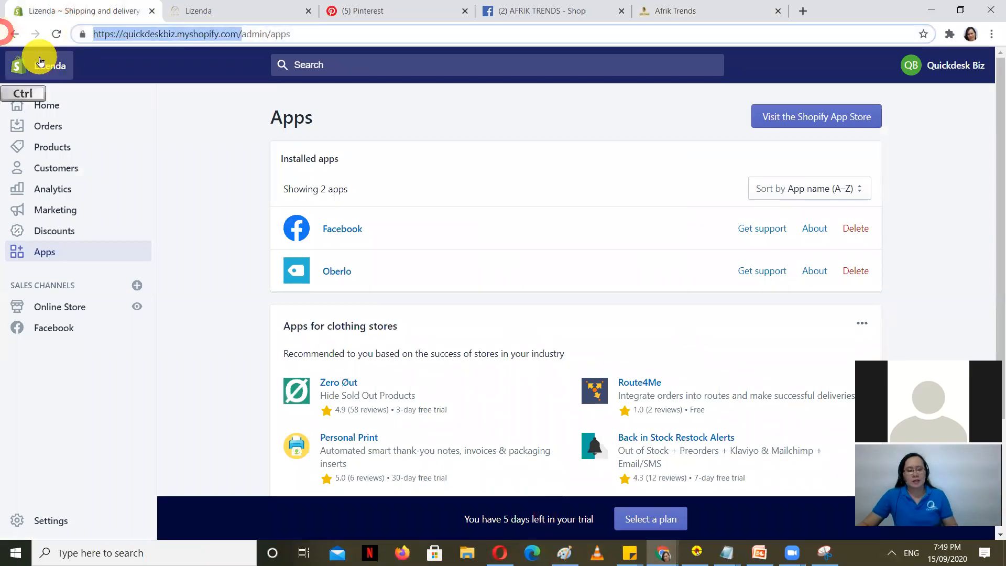
{"action": "left_click", "coordinate": [217, 7]}
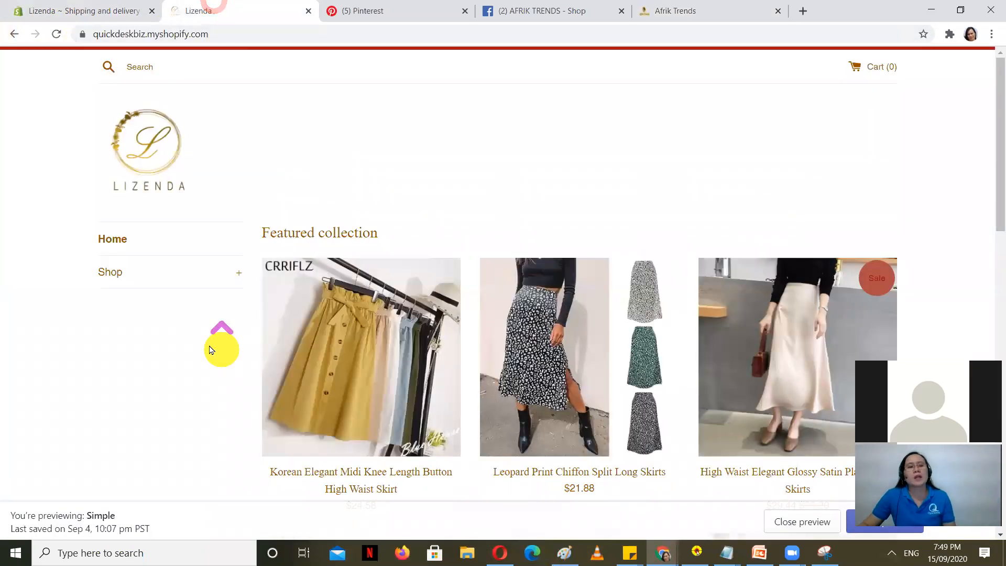
{"action": "scroll", "coordinate": [175, 328], "scroll_direction": "down", "scroll_amount": 4}
{"action": "scroll", "coordinate": [178, 294], "scroll_direction": "up", "scroll_amount": 1}
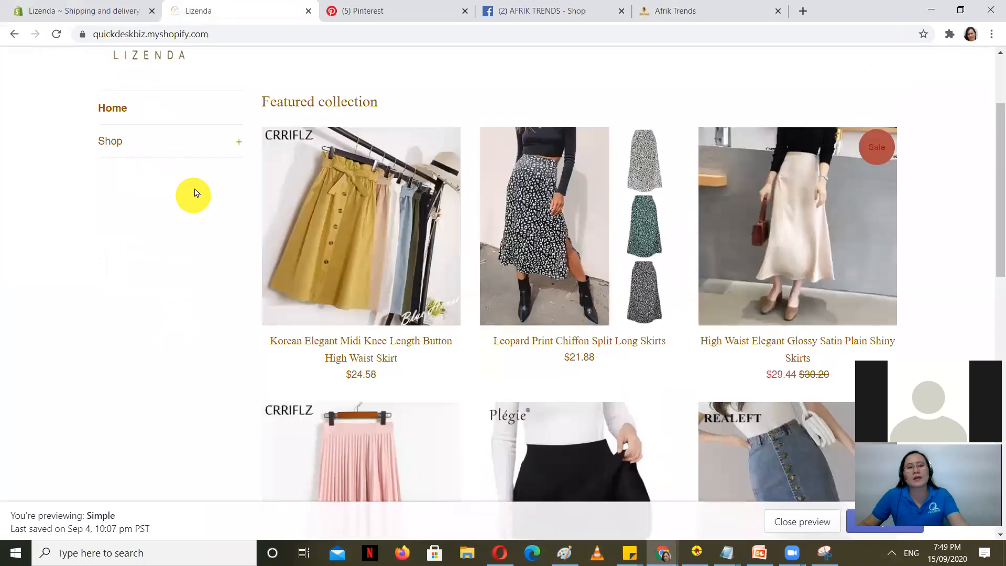
{"action": "left_click", "coordinate": [235, 142]}
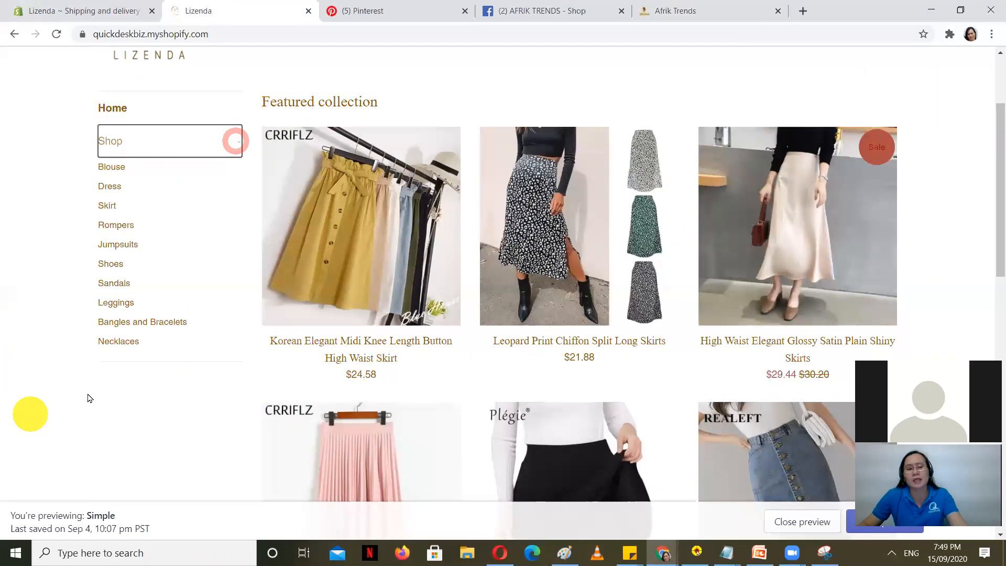
{"action": "left_click", "coordinate": [116, 166]}
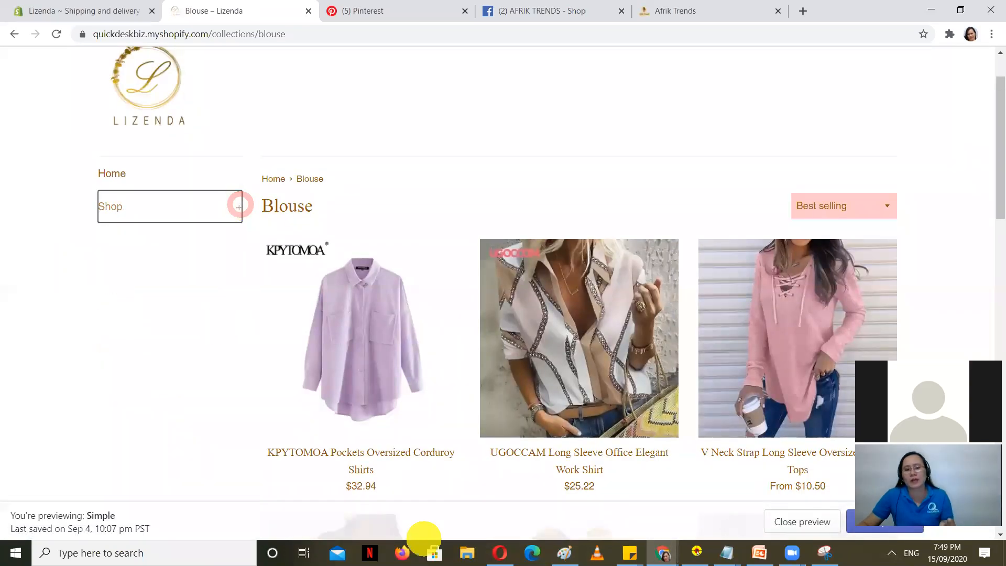
Step: Inspect the Afrik Trends Shop dropdown, then return to the Fhanzies Main menu editor
{"action": "left_click", "coordinate": [501, 553]}
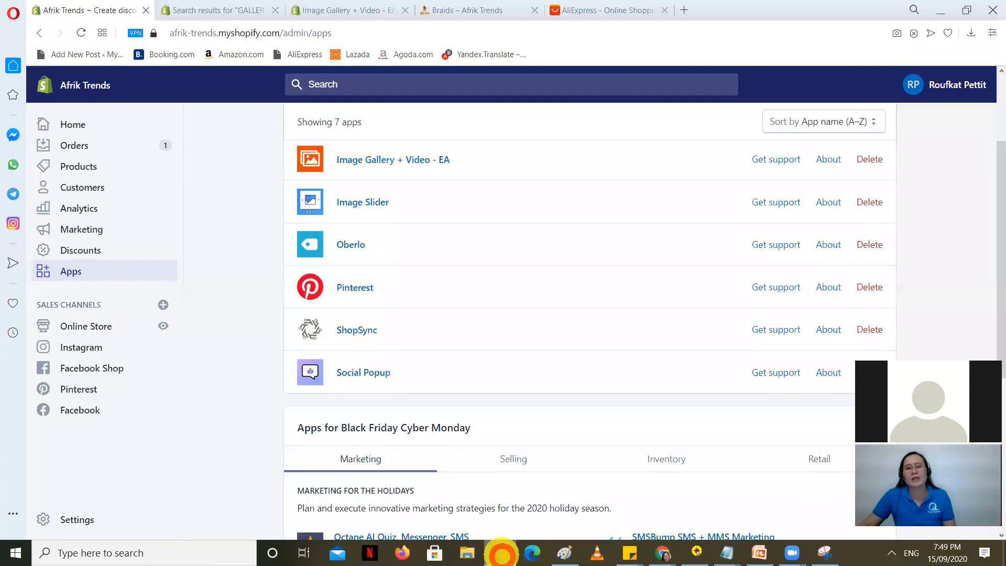
{"action": "left_click", "coordinate": [434, 5]}
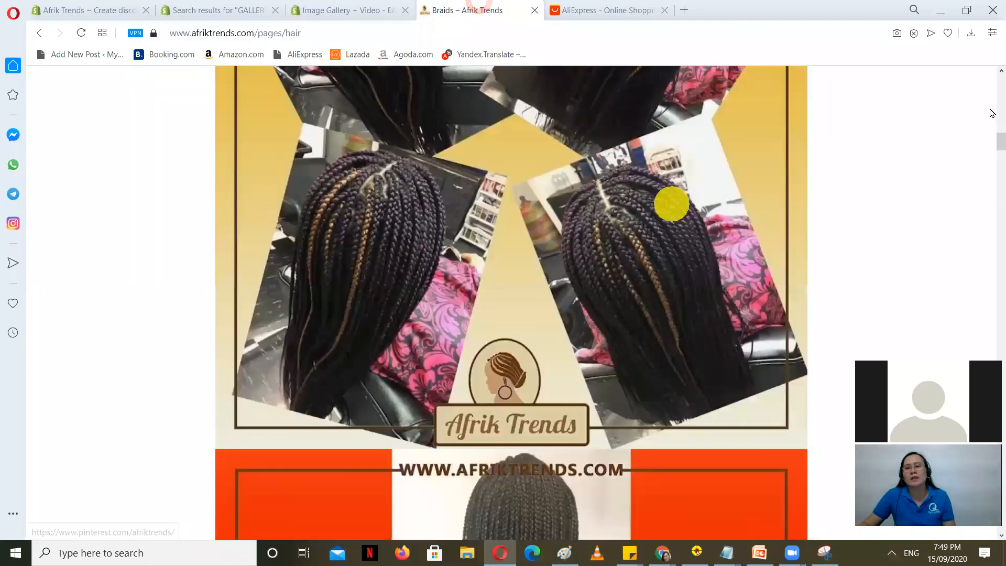
{"action": "left_click_drag", "start_coordinate": [1001, 140], "coordinate": [990, 60]}
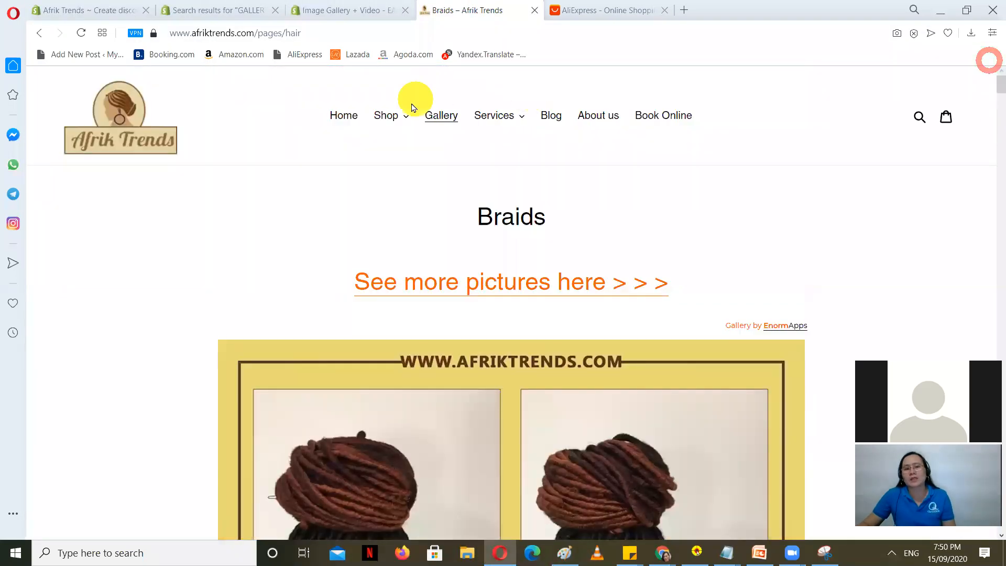
{"action": "left_click", "coordinate": [406, 120]}
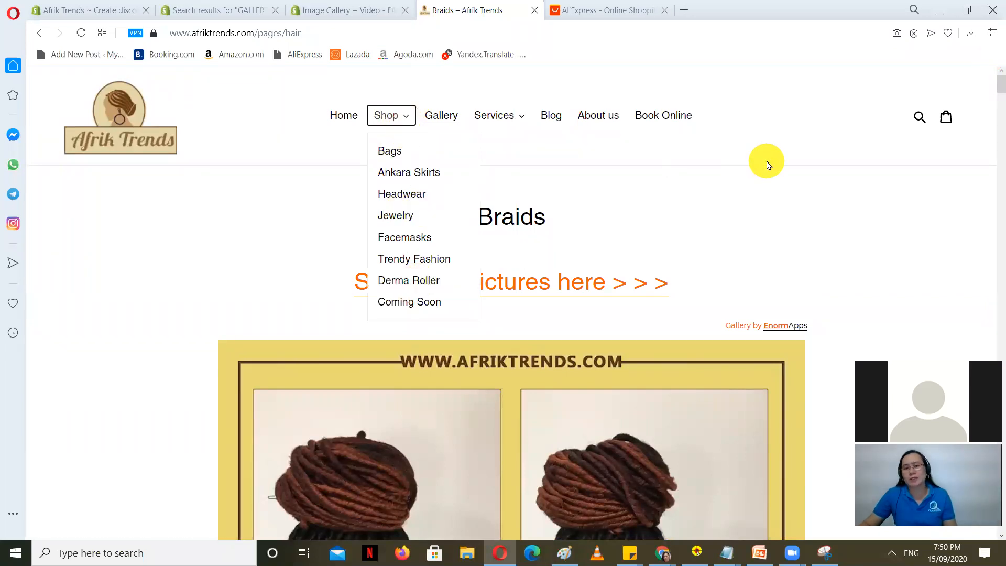
{"action": "left_click", "coordinate": [768, 161]}
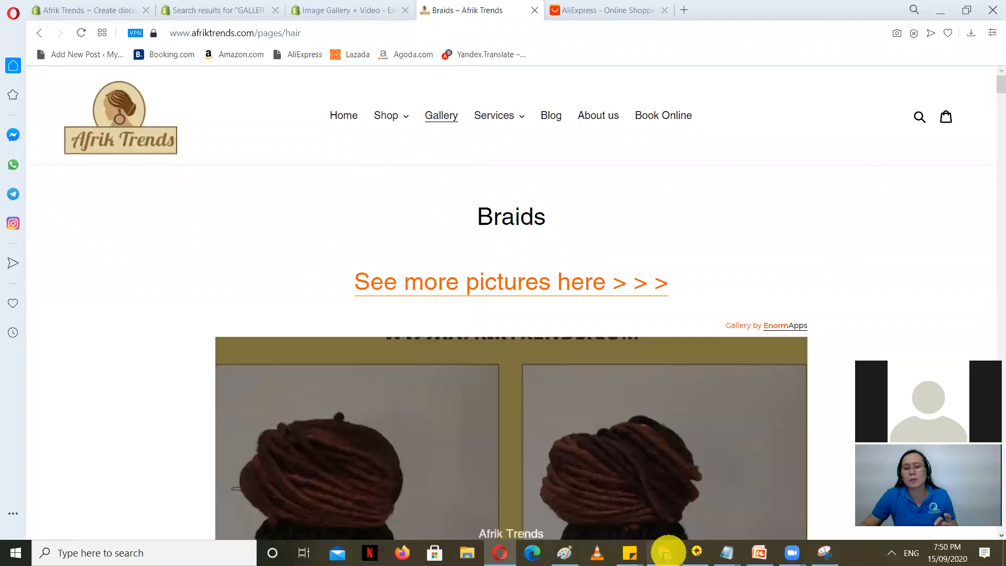
{"action": "mouse_move", "coordinate": [663, 553]}
{"action": "left_click", "coordinate": [692, 503]}
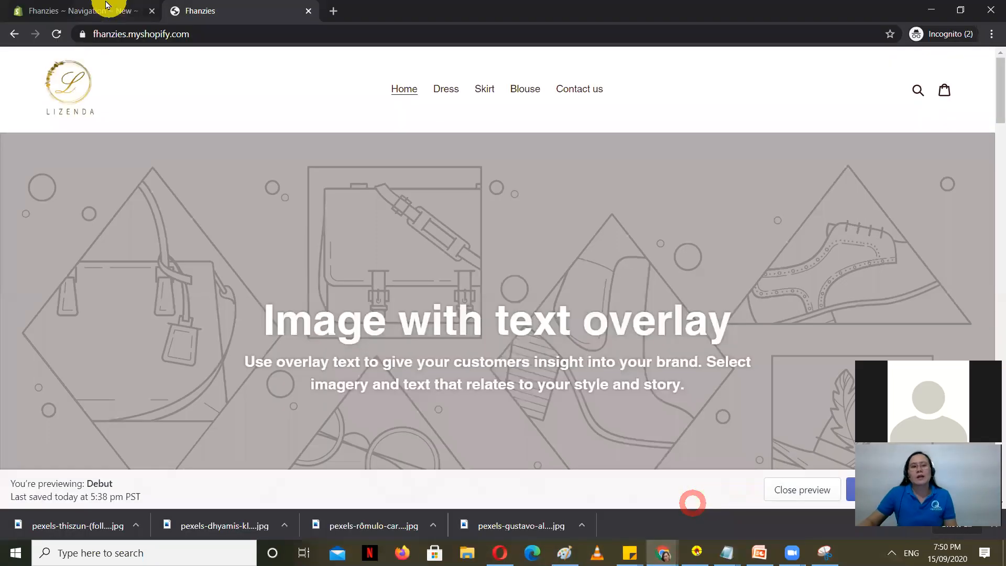
{"action": "left_click", "coordinate": [89, 7]}
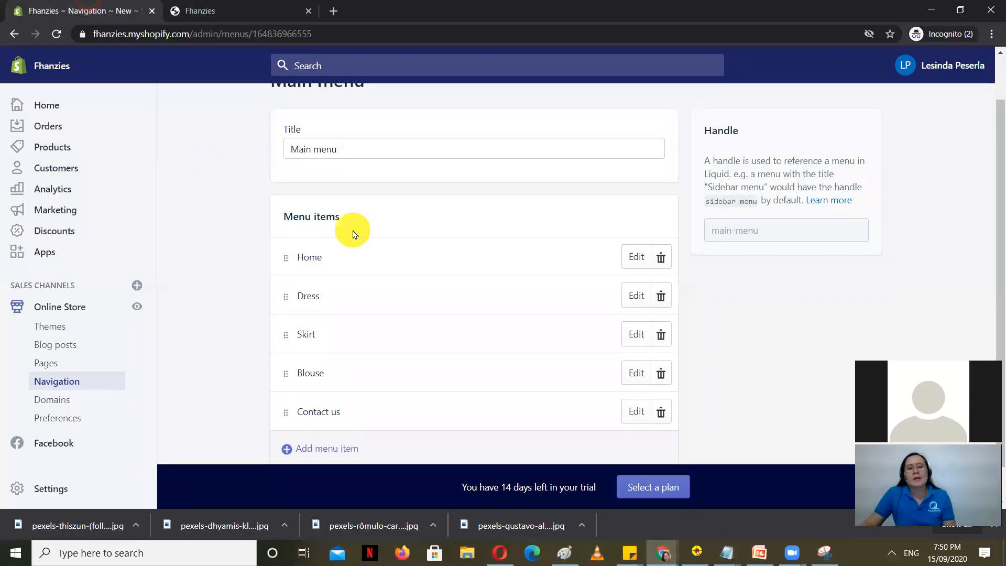
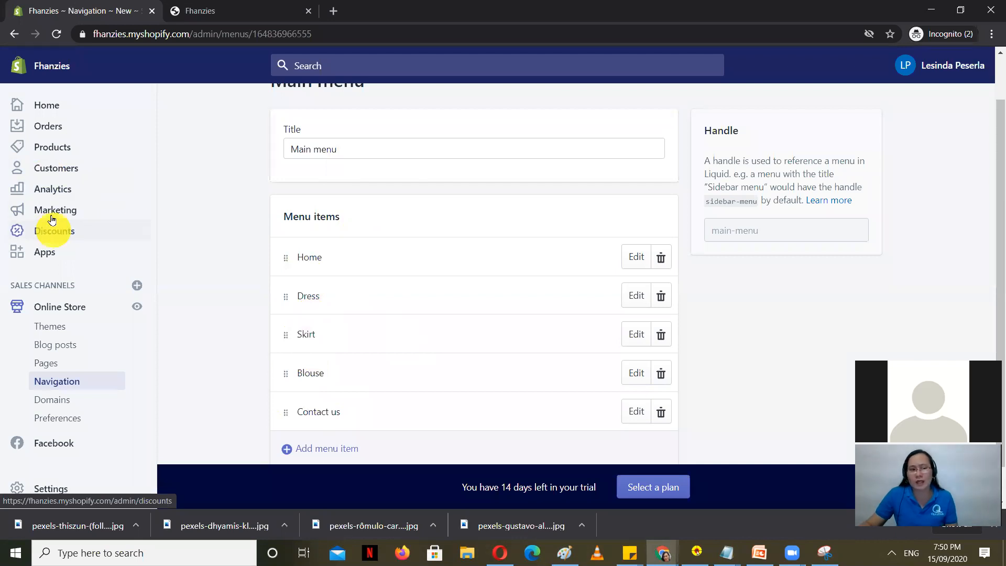
Step: Start a new collection under Products > Collections titled 'Shop'
{"action": "left_click", "coordinate": [54, 145]}
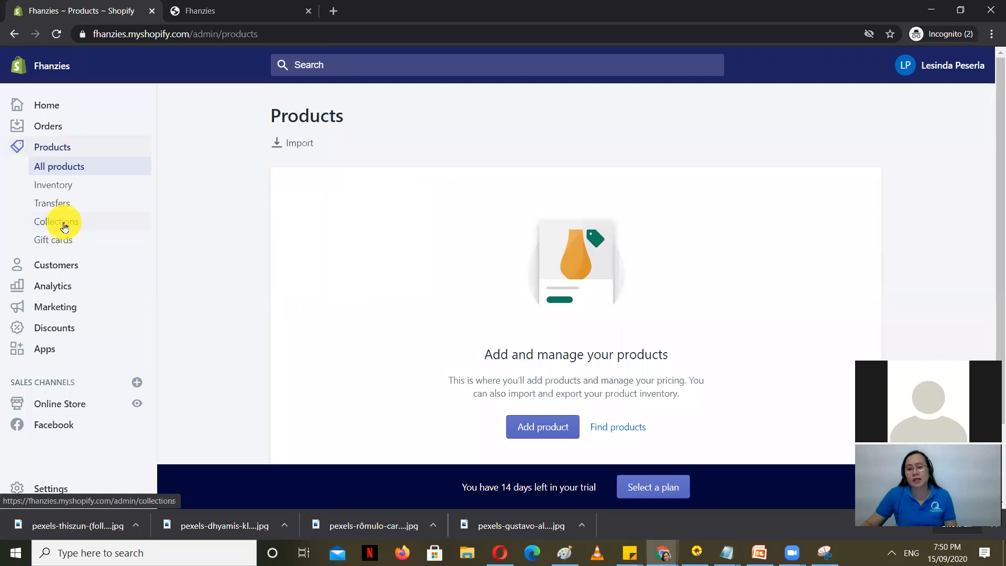
{"action": "left_click", "coordinate": [64, 226]}
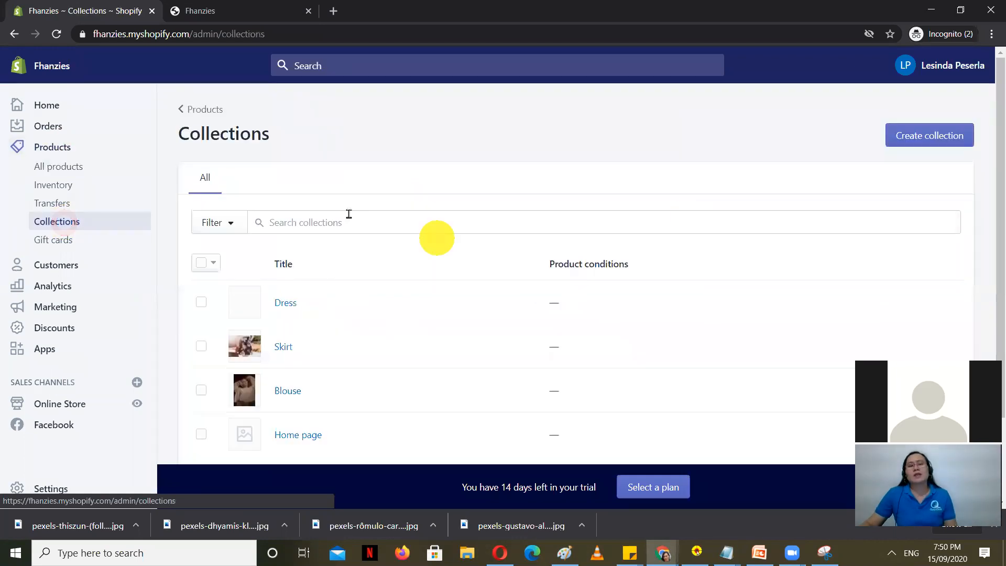
{"action": "left_click", "coordinate": [940, 134]}
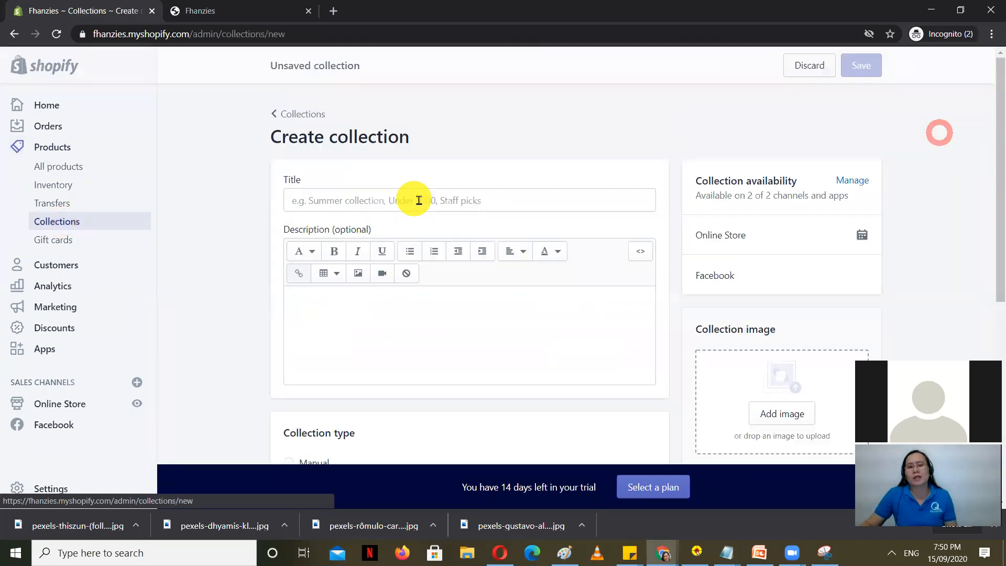
{"action": "left_click", "coordinate": [381, 200]}
{"action": "type", "text": "Sh"}
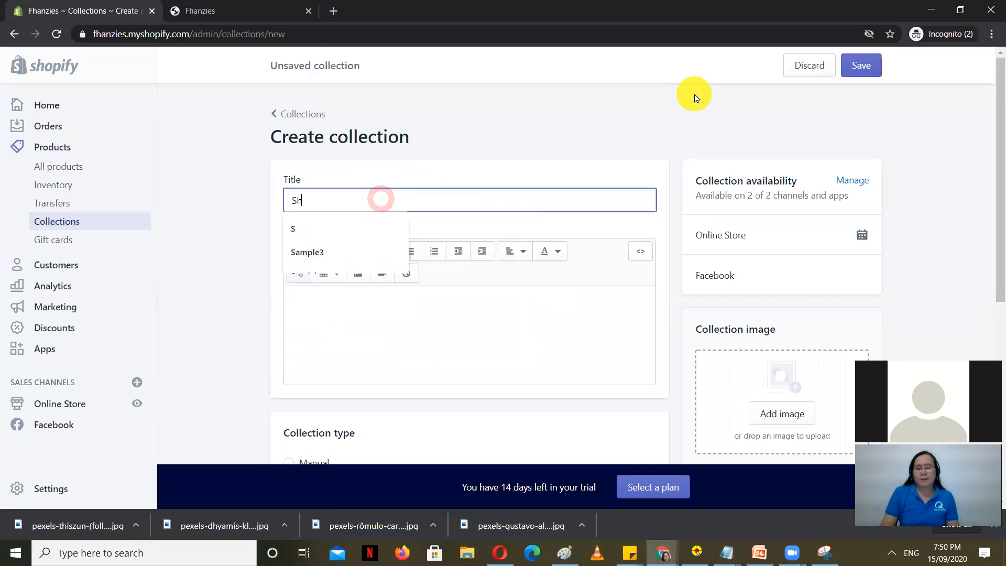
{"action": "type", "text": "op"}
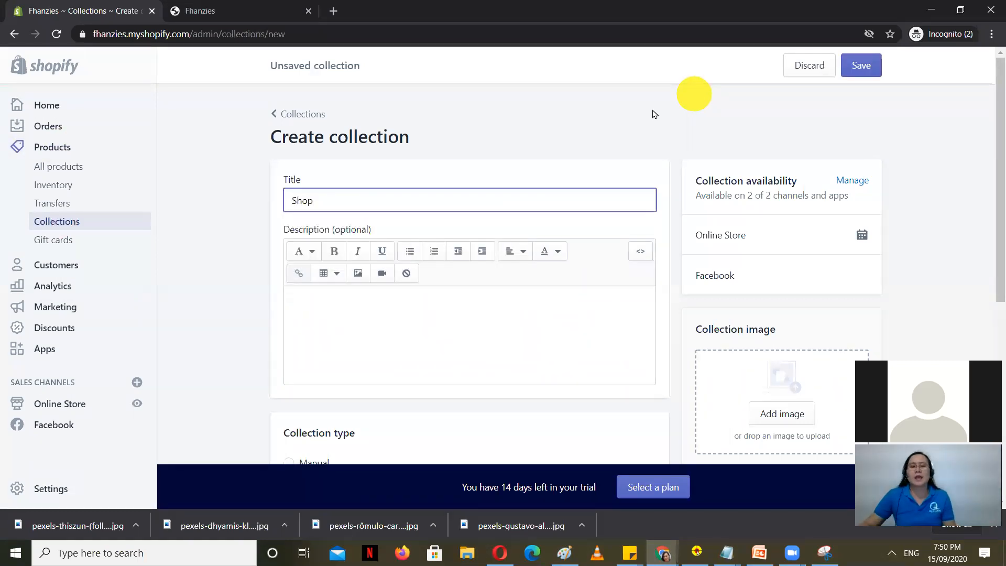
Step: Set the Shop collection type to Manual and save it
{"action": "left_click", "coordinate": [534, 132]}
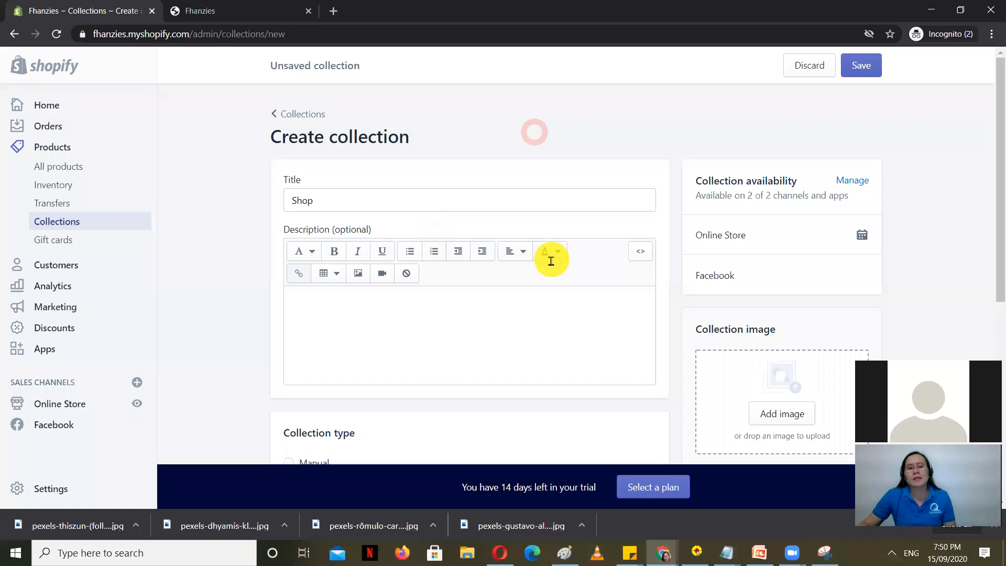
{"action": "scroll", "coordinate": [504, 265], "scroll_direction": "down", "scroll_amount": 3}
{"action": "left_click", "coordinate": [289, 266]}
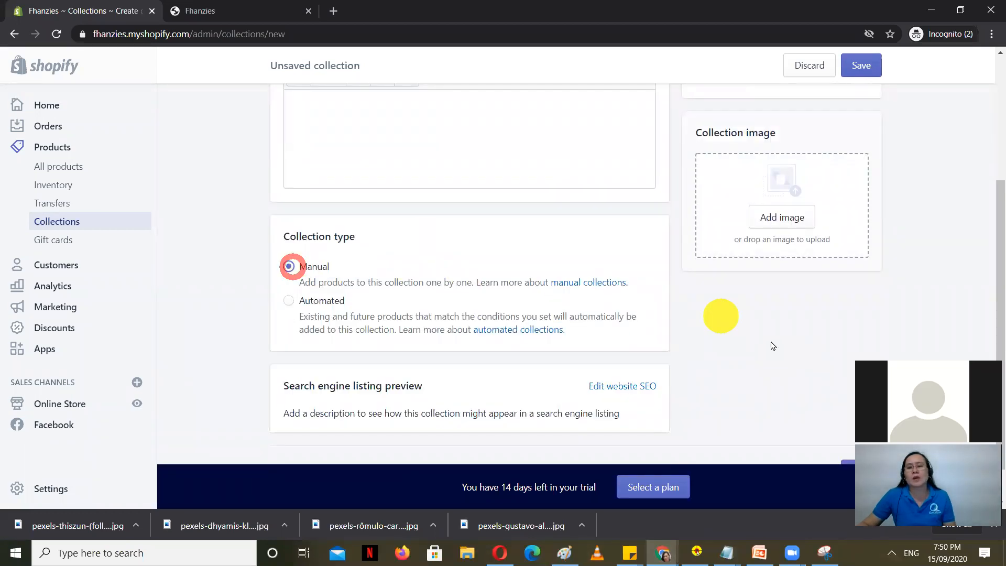
{"action": "scroll", "coordinate": [772, 346], "scroll_direction": "up", "scroll_amount": 3}
{"action": "left_click", "coordinate": [856, 65]}
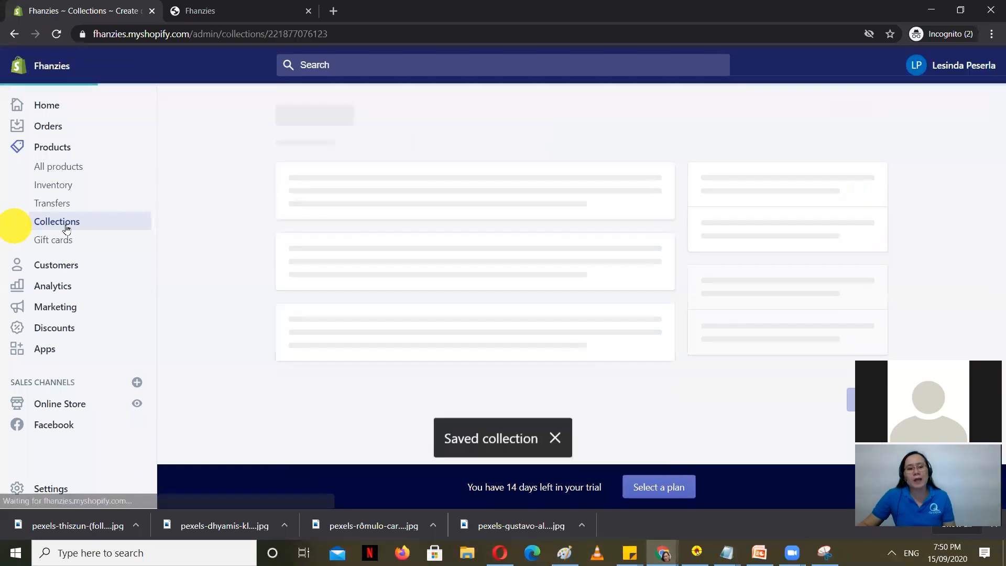
{"action": "left_click", "coordinate": [71, 404]}
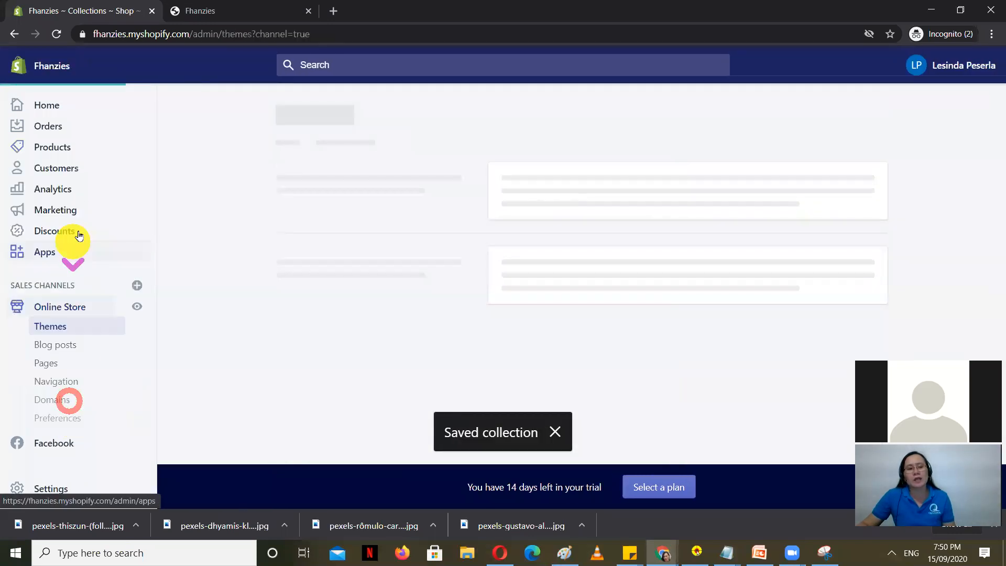
Step: In Navigation's Main menu, start a new menu item named 'Shop'
{"action": "left_click", "coordinate": [54, 382]}
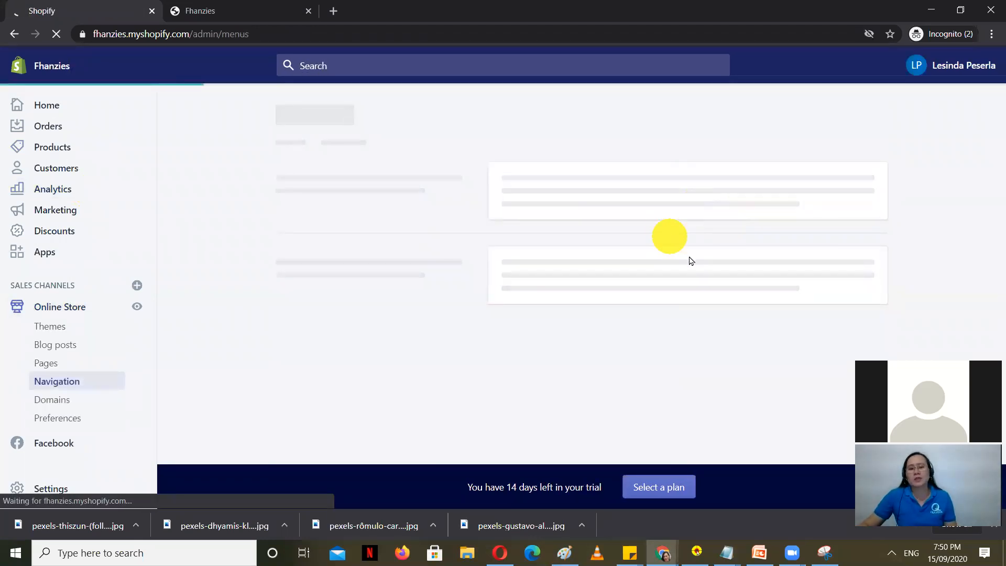
{"action": "left_click", "coordinate": [511, 293]}
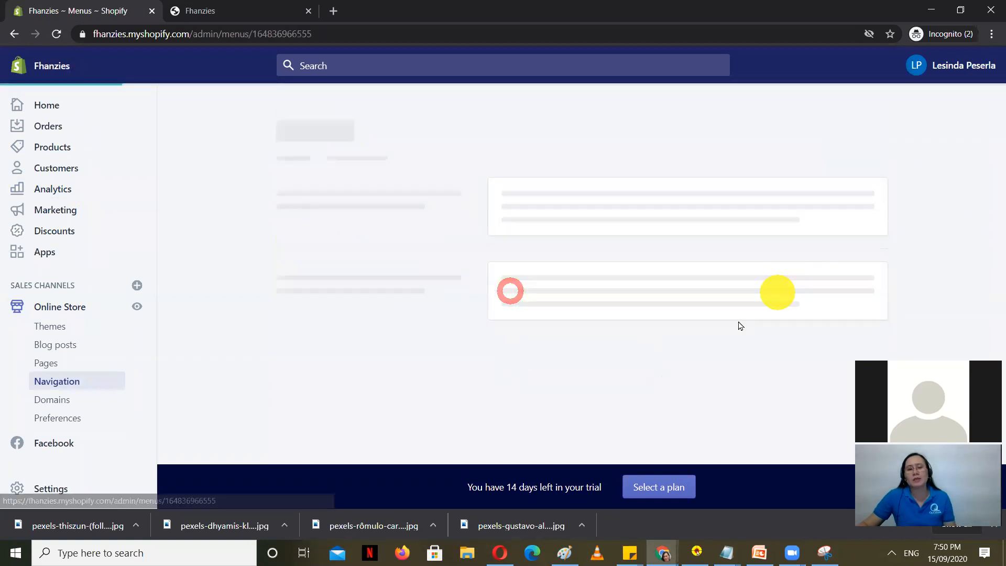
{"action": "scroll", "coordinate": [367, 367], "scroll_direction": "down", "scroll_amount": 2}
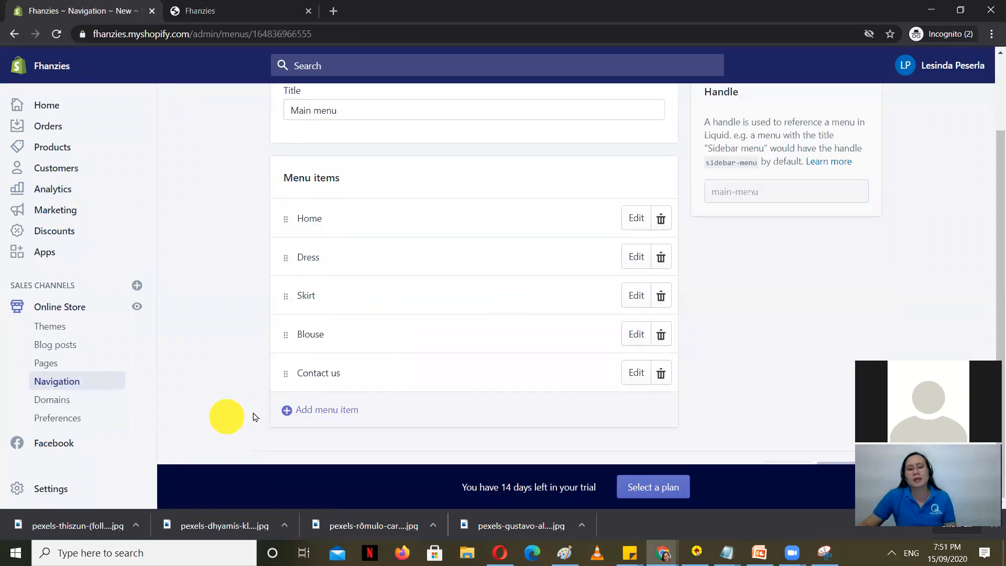
{"action": "left_click", "coordinate": [348, 409]}
{"action": "left_click", "coordinate": [382, 278]}
{"action": "type", "text": "Shop"}
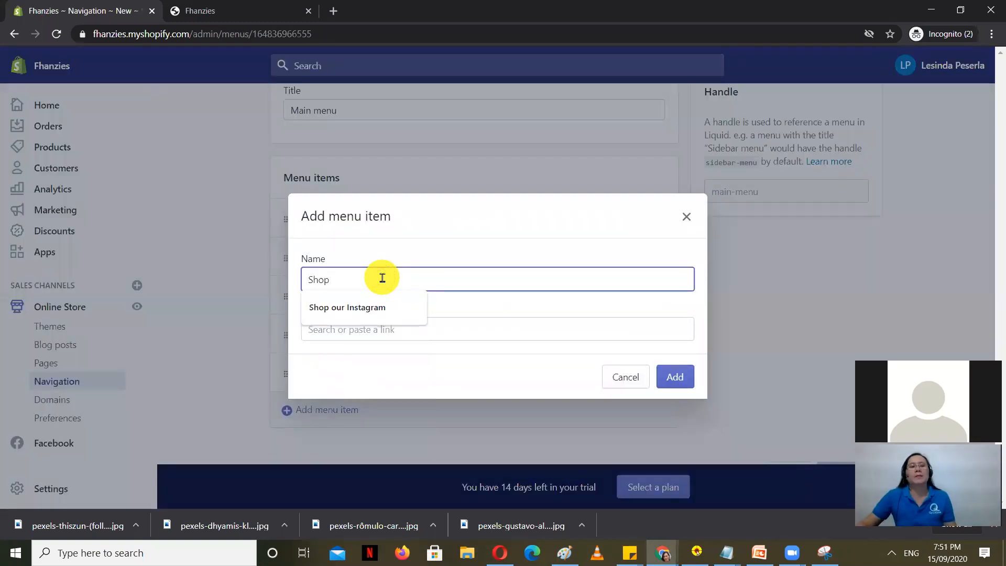
{"action": "left_click", "coordinate": [538, 297]}
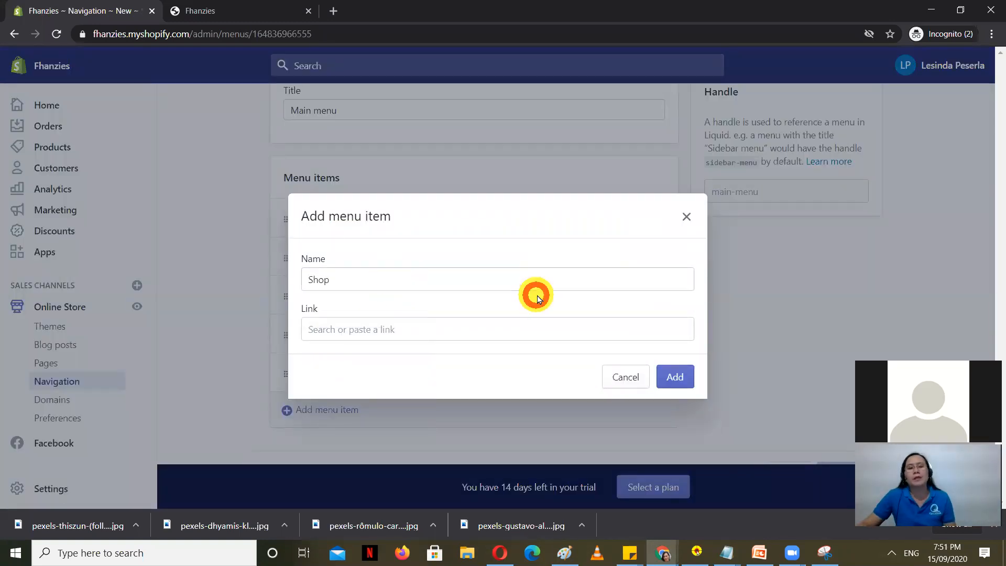
Step: Link the Shop item to the Shop collection instead of All Collections, and add it
{"action": "left_click", "coordinate": [394, 329]}
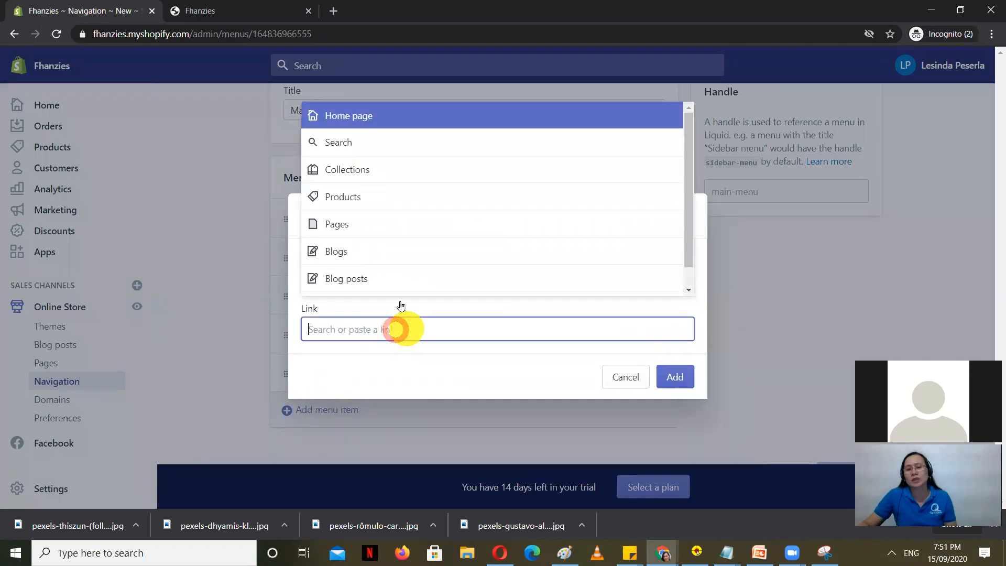
{"action": "left_click", "coordinate": [367, 166]}
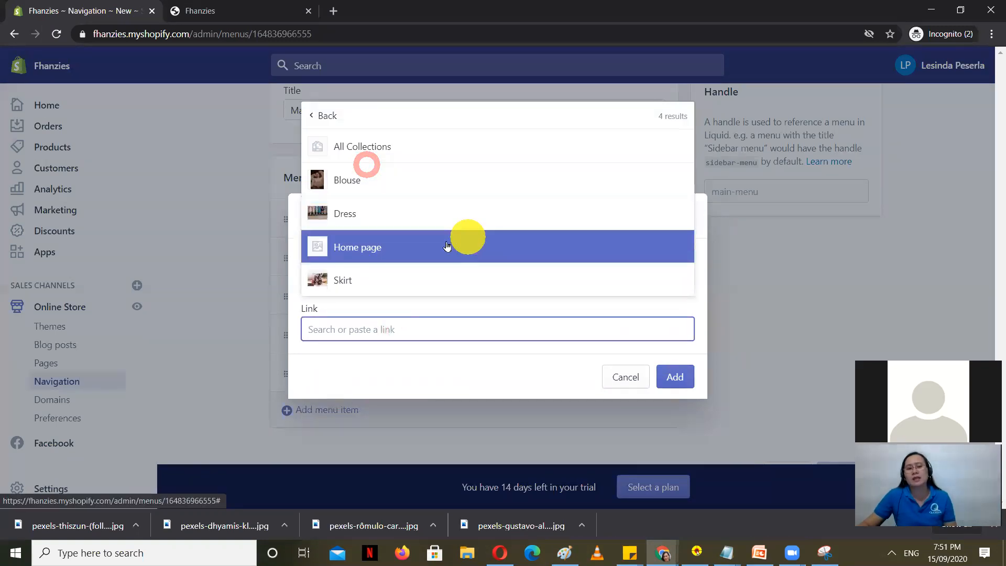
{"action": "type", "text": "shop"}
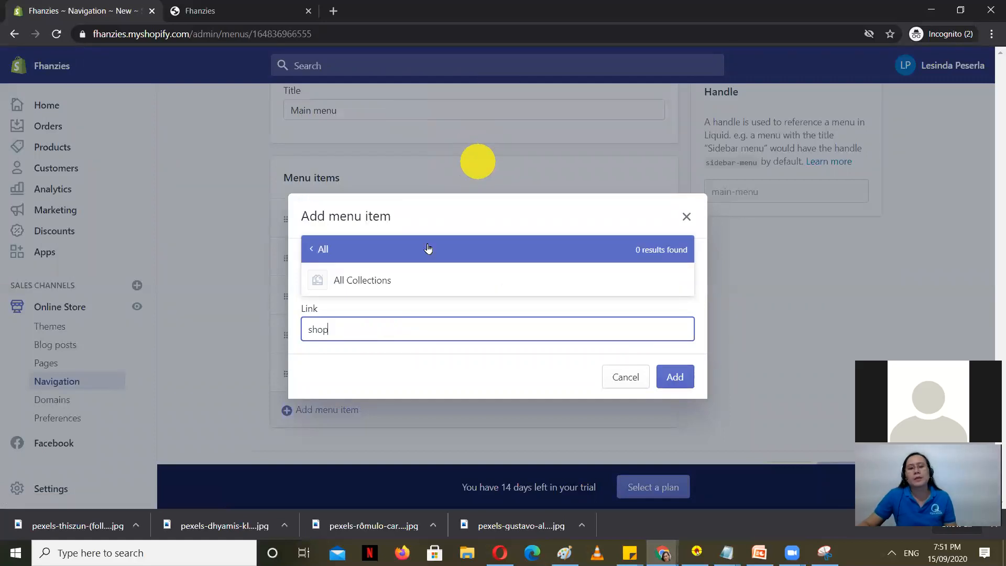
{"action": "left_click", "coordinate": [377, 277]}
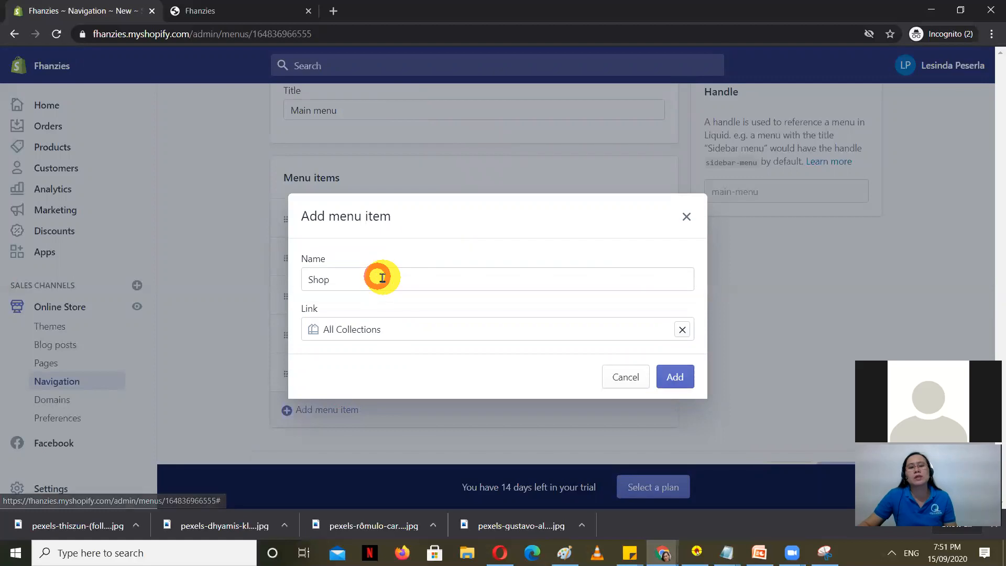
{"action": "left_click", "coordinate": [360, 329]}
{"action": "left_click", "coordinate": [683, 329]}
{"action": "left_click", "coordinate": [391, 328]}
{"action": "type", "text": "s"}
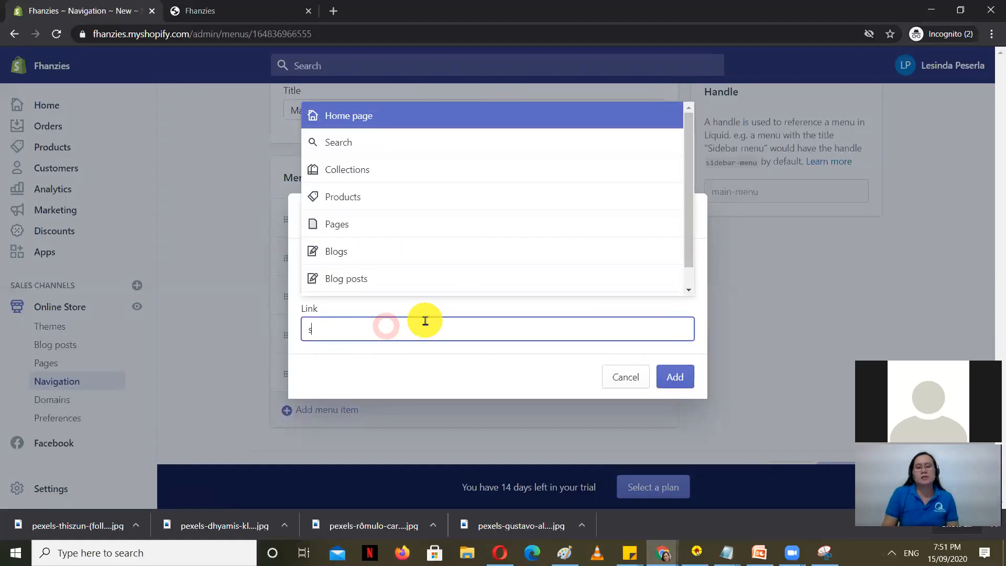
{"action": "type", "text": "hop"}
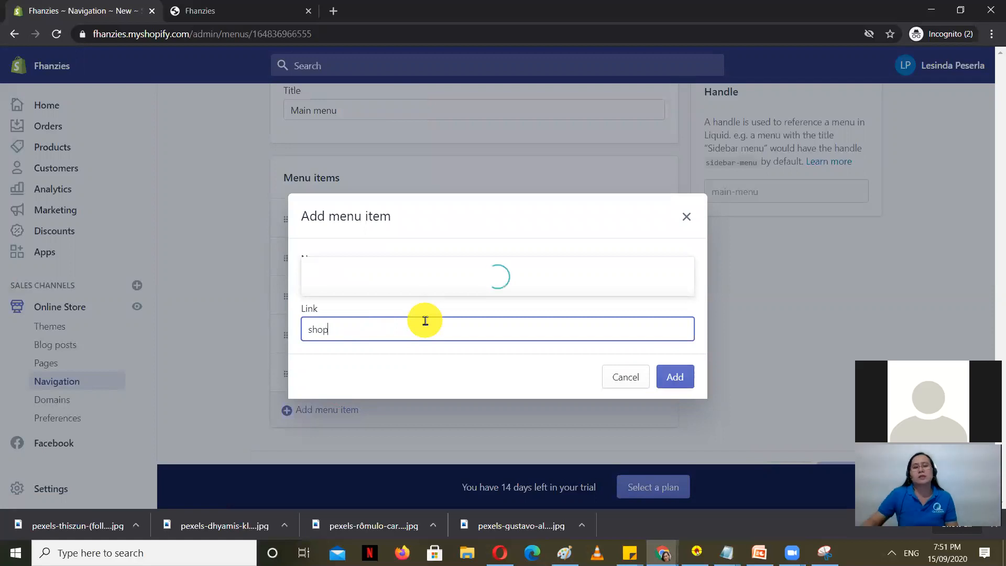
{"action": "left_click", "coordinate": [356, 280]}
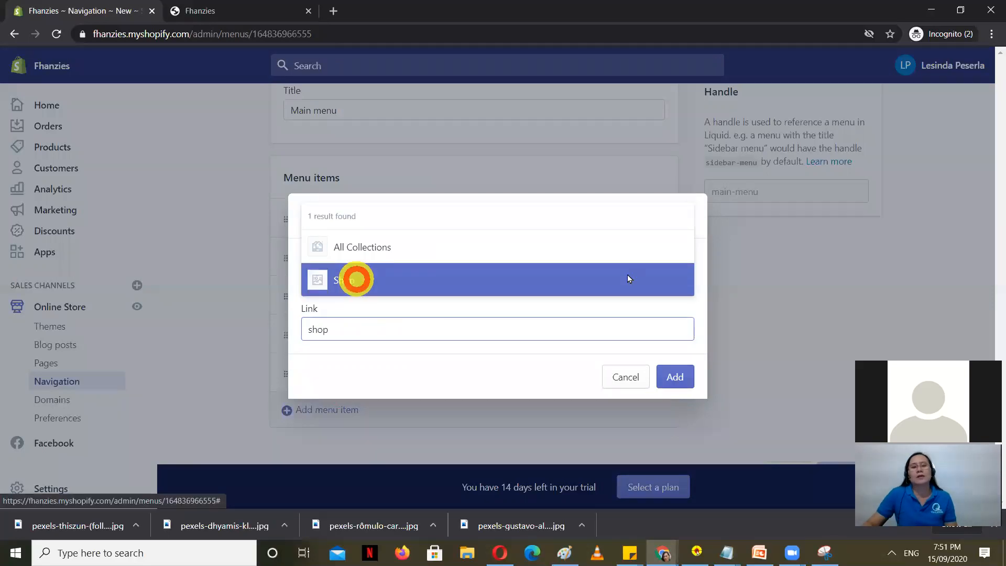
{"action": "left_click", "coordinate": [685, 400]}
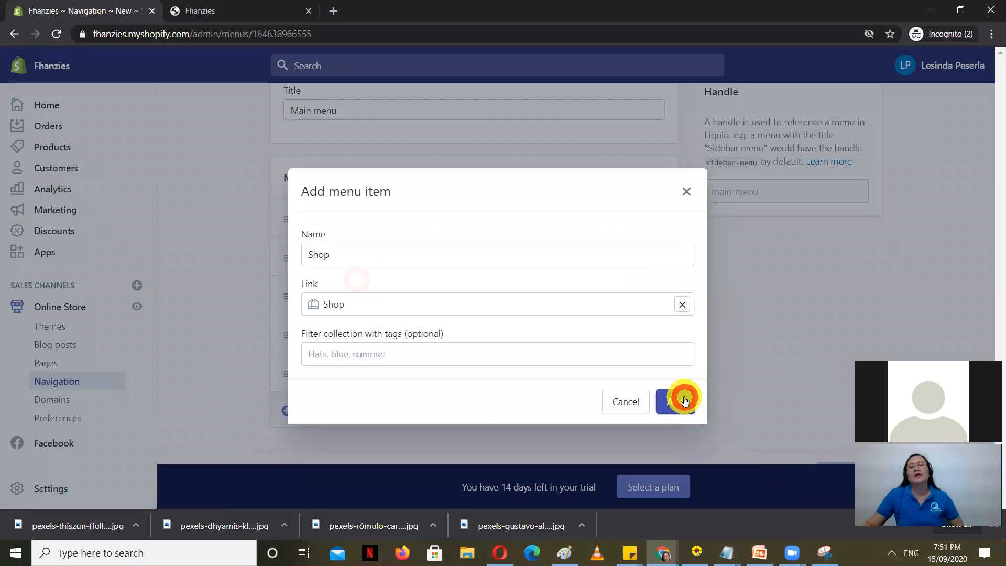
{"action": "scroll", "coordinate": [202, 336], "scroll_direction": "down", "scroll_amount": 2}
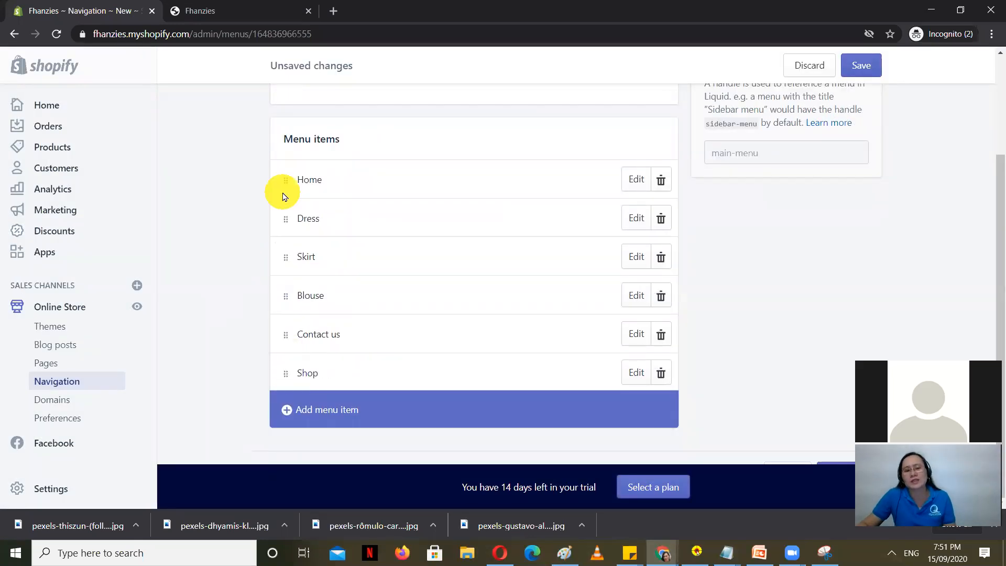
Step: Nest Dress and Blouse under Shop, removing the old Skirt item
{"action": "left_click_drag", "start_coordinate": [291, 376], "coordinate": [295, 237]}
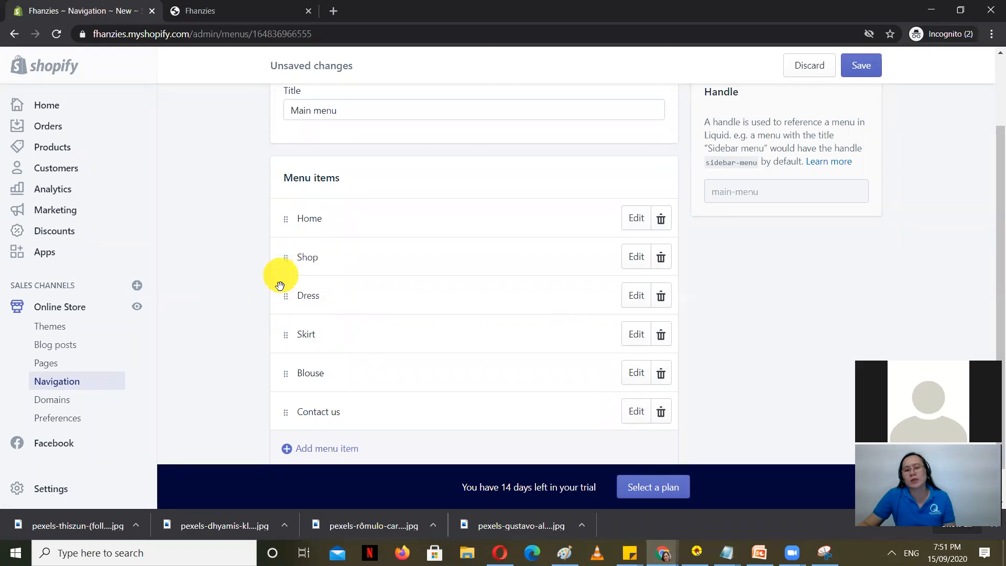
{"action": "left_click_drag", "start_coordinate": [298, 295], "coordinate": [308, 295]}
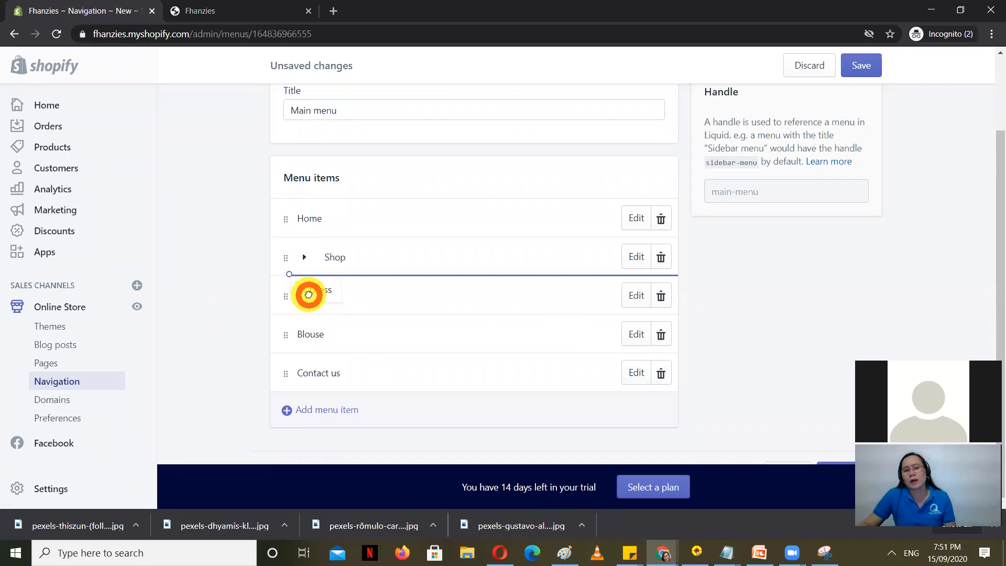
{"action": "left_click_drag", "start_coordinate": [309, 294], "coordinate": [309, 294]}
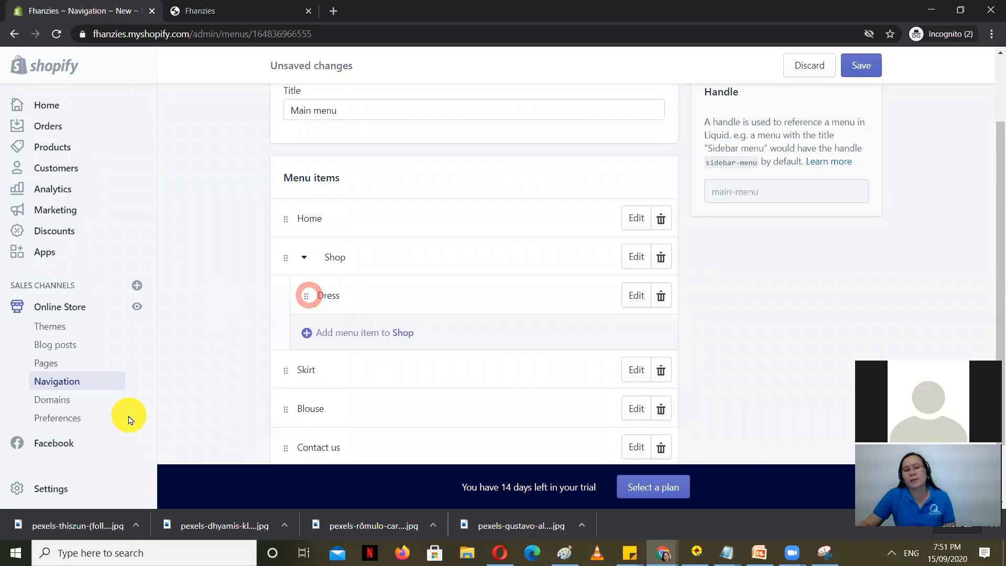
{"action": "left_click_drag", "start_coordinate": [288, 367], "coordinate": [338, 328]}
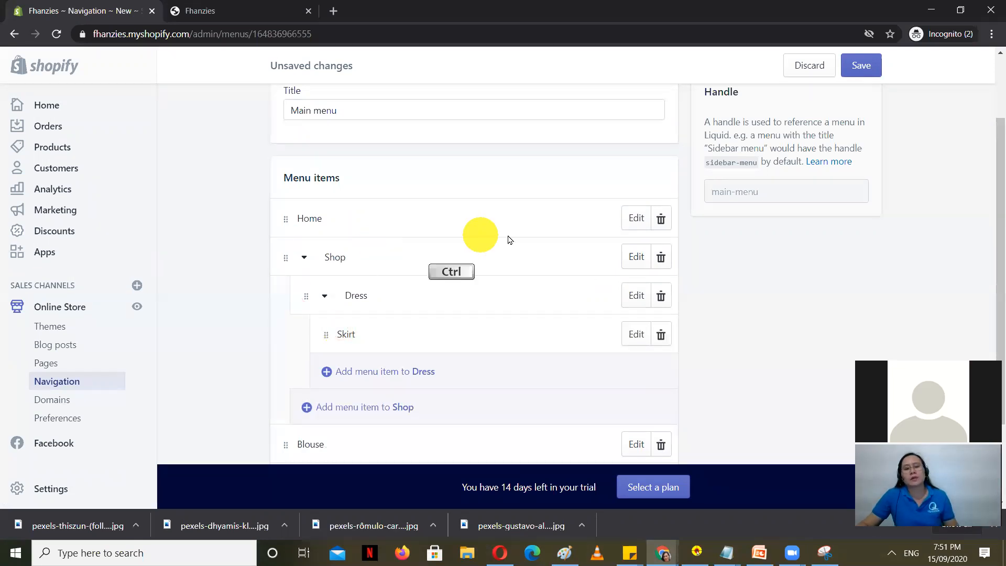
{"action": "left_click", "coordinate": [662, 346]}
{"action": "left_click", "coordinate": [659, 191]}
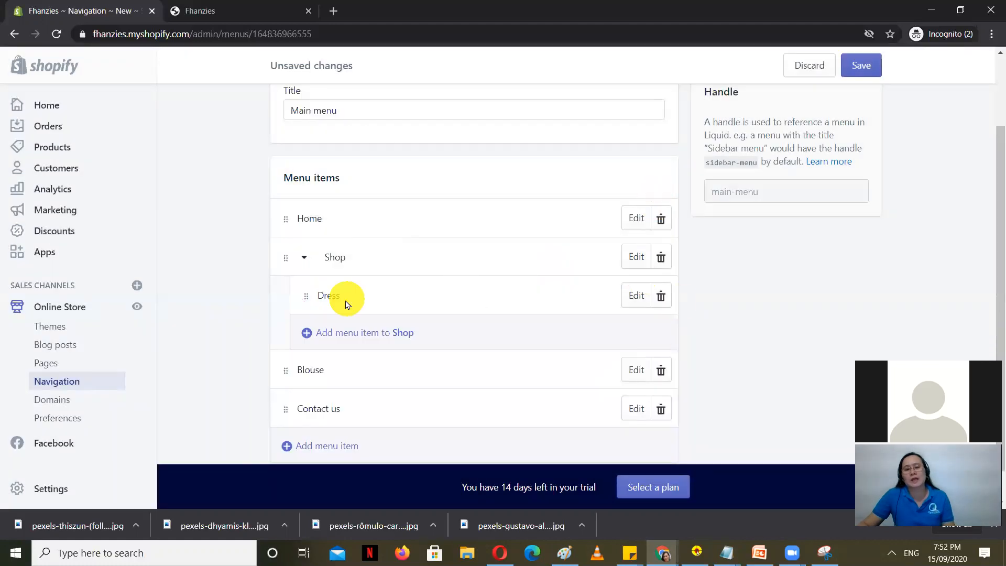
{"action": "left_click_drag", "start_coordinate": [288, 371], "coordinate": [313, 318]}
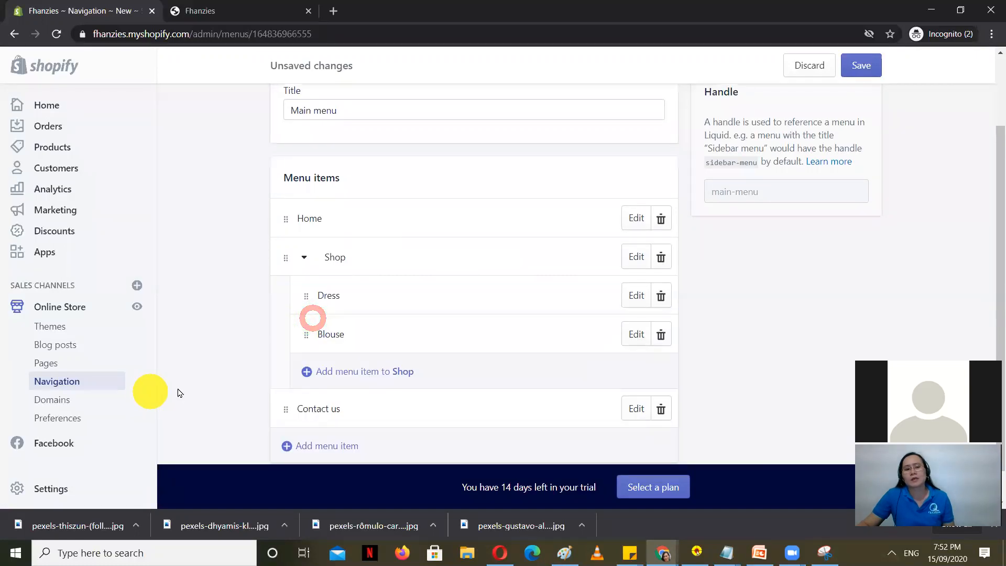
{"action": "scroll", "coordinate": [278, 342], "scroll_direction": "down", "scroll_amount": 1}
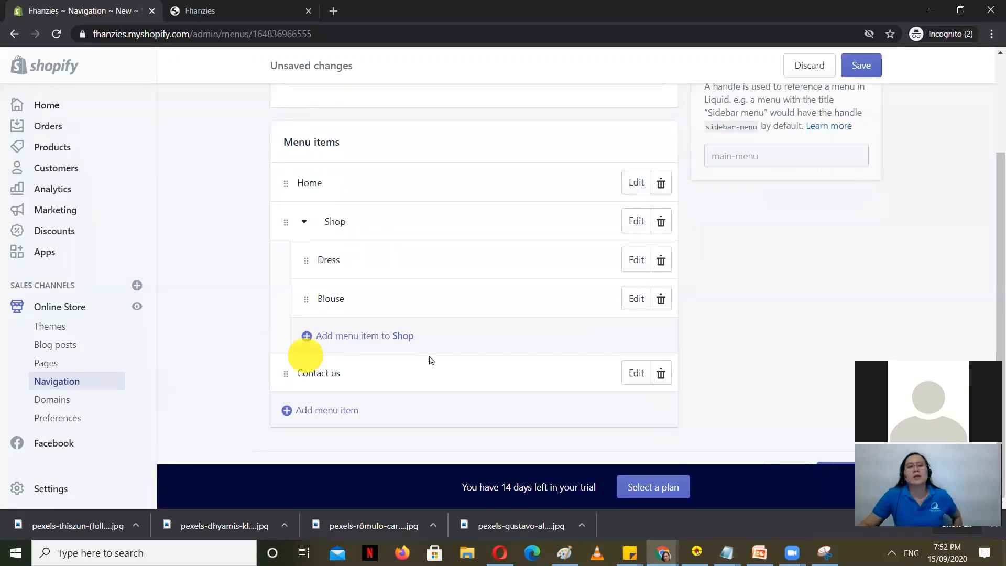
Step: Add a Skirt sub-item under Shop linked to the Skirt collection, and save the menu
{"action": "left_click", "coordinate": [358, 340]}
{"action": "left_click", "coordinate": [386, 277]}
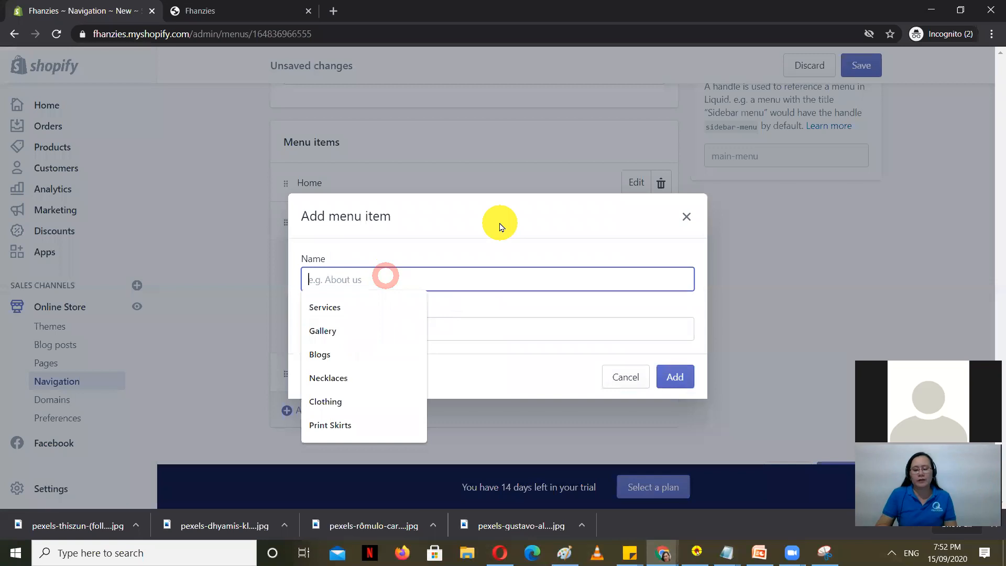
{"action": "type", "text": "Skirt"}
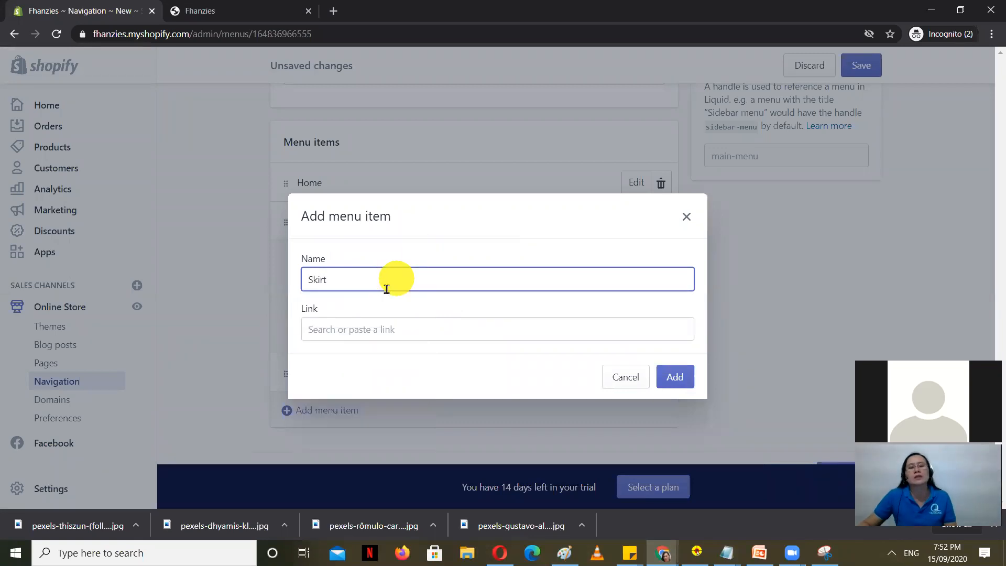
{"action": "left_click", "coordinate": [366, 329]}
{"action": "left_click", "coordinate": [360, 169]}
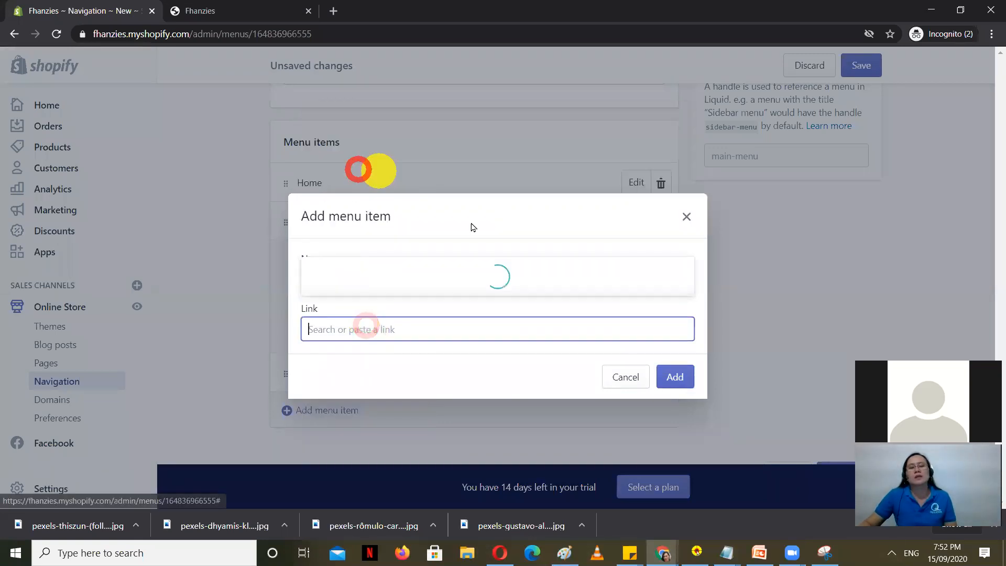
{"action": "type", "text": "ski"}
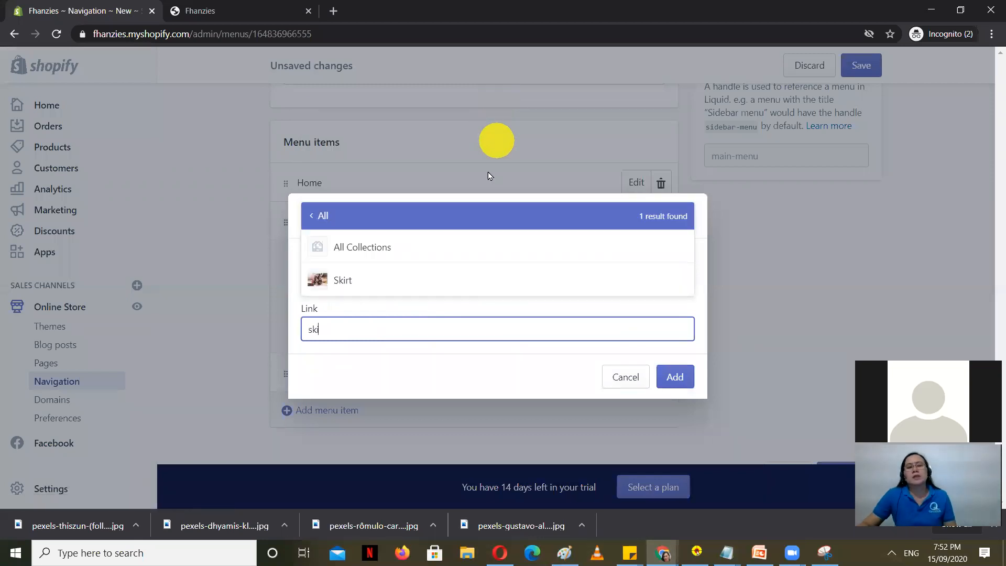
{"action": "left_click", "coordinate": [356, 280]}
{"action": "left_click", "coordinate": [676, 401]}
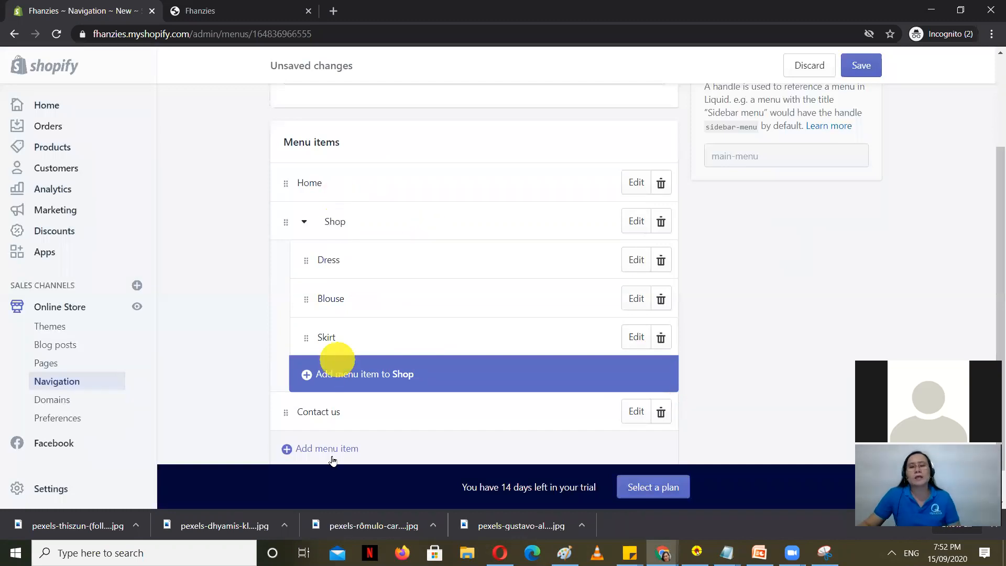
{"action": "left_click", "coordinate": [876, 65]}
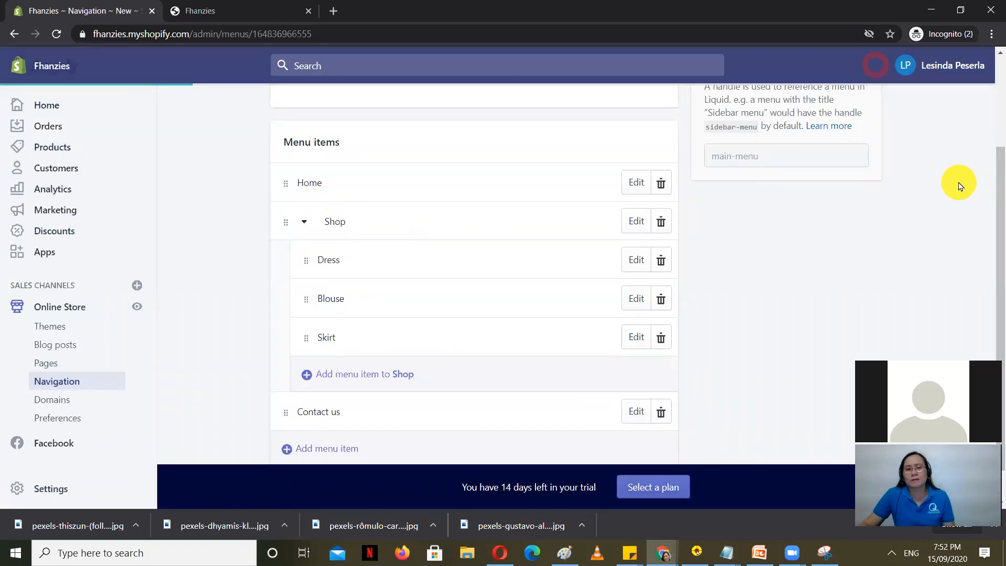
{"action": "left_click", "coordinate": [212, 9]}
{"action": "left_click", "coordinate": [56, 34]}
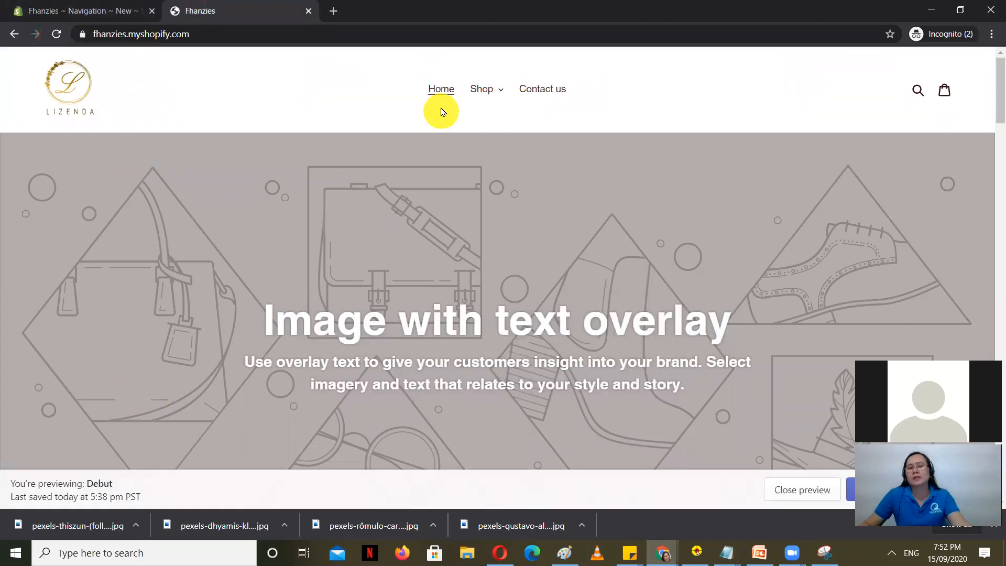
{"action": "left_click", "coordinate": [501, 89]}
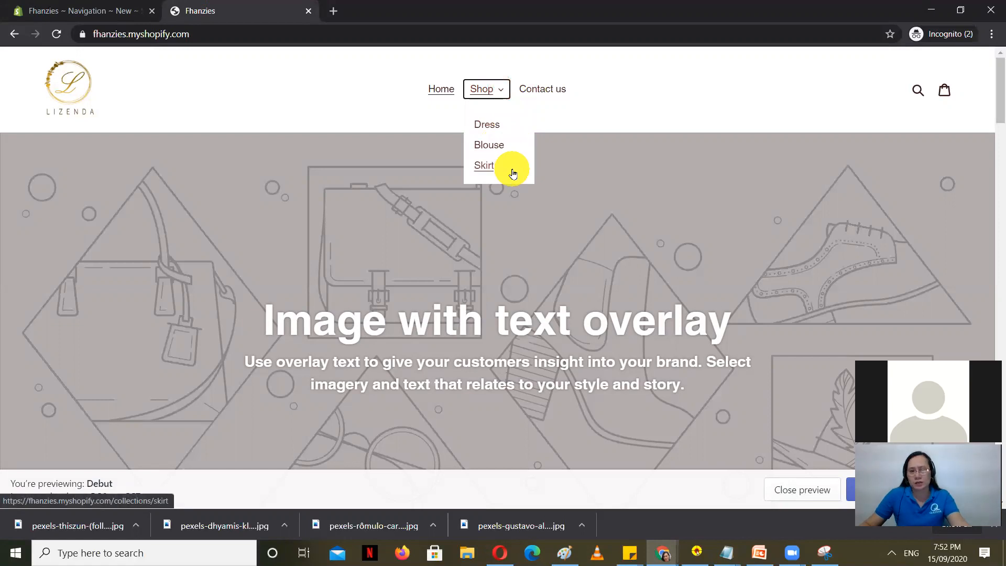
{"action": "left_click", "coordinate": [50, 7]}
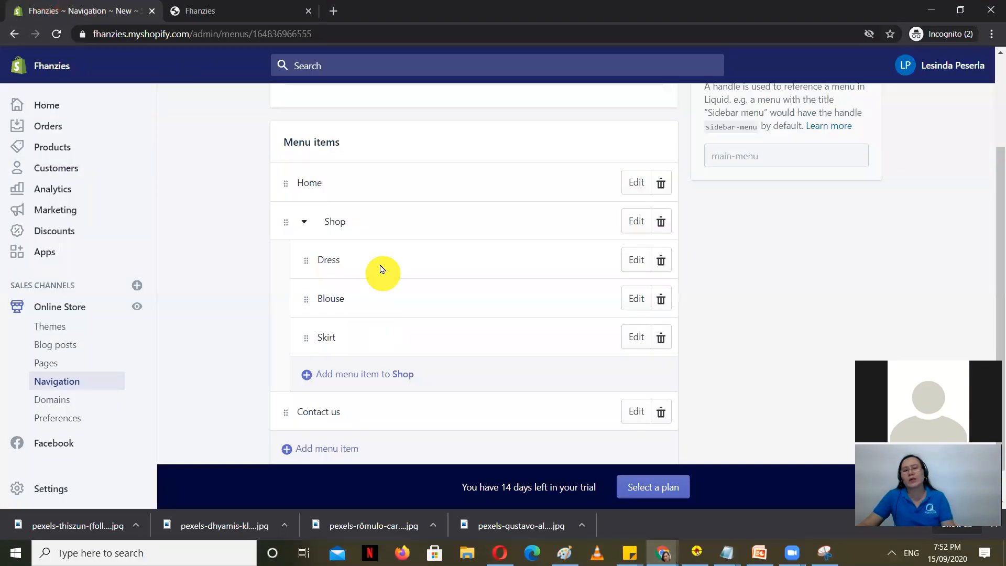
{"action": "left_click", "coordinate": [214, 7]}
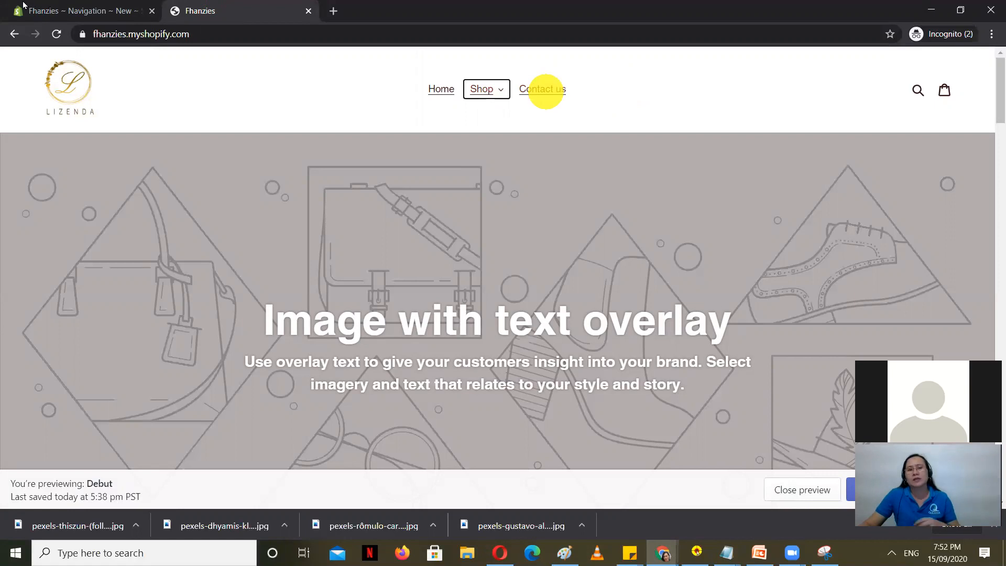
{"action": "left_click", "coordinate": [71, 6]}
{"action": "left_click", "coordinate": [246, 9]}
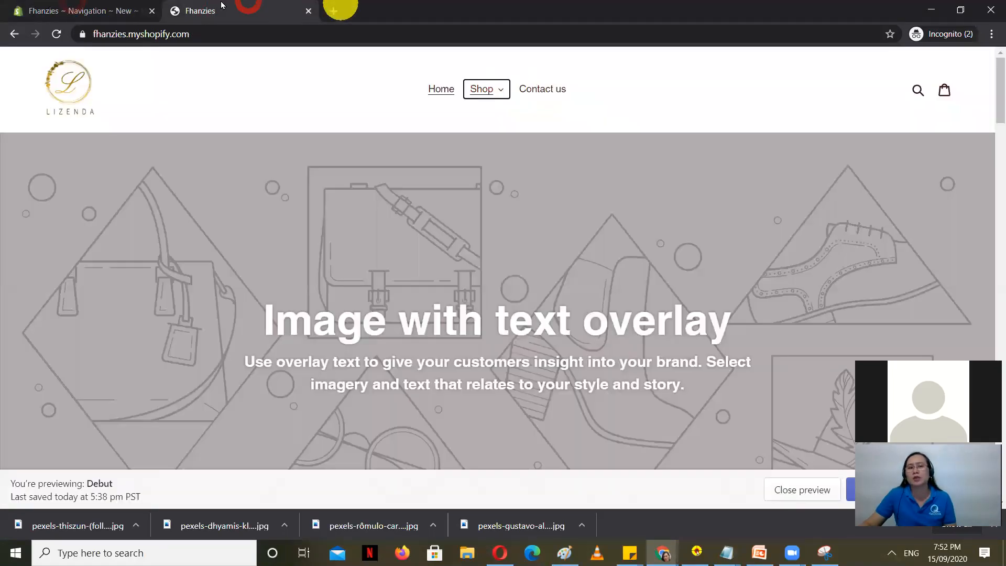
{"action": "left_click", "coordinate": [79, 11]}
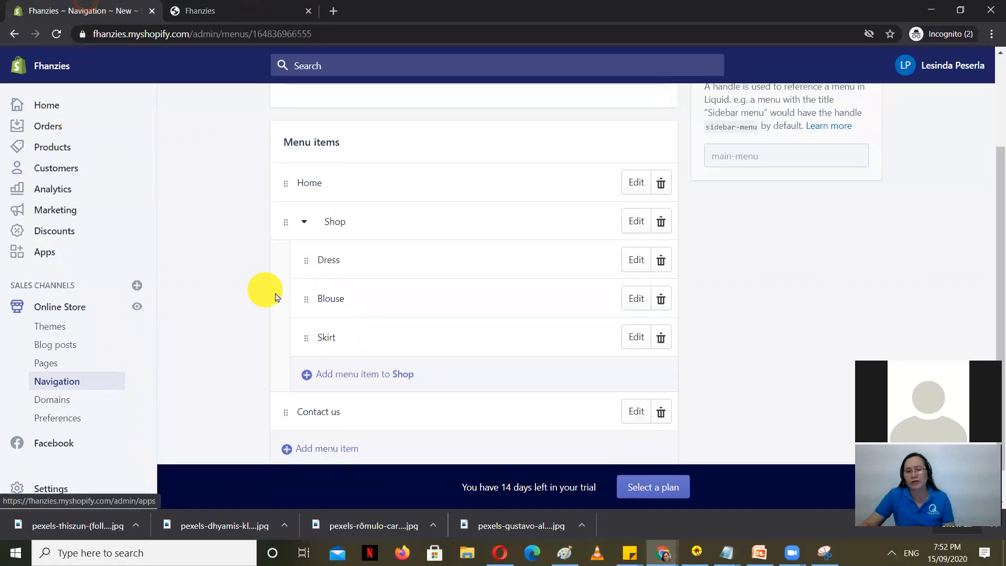
Step: Start a new top-level menu item, then cancel without adding it
{"action": "scroll", "coordinate": [445, 337], "scroll_direction": "down", "scroll_amount": 1}
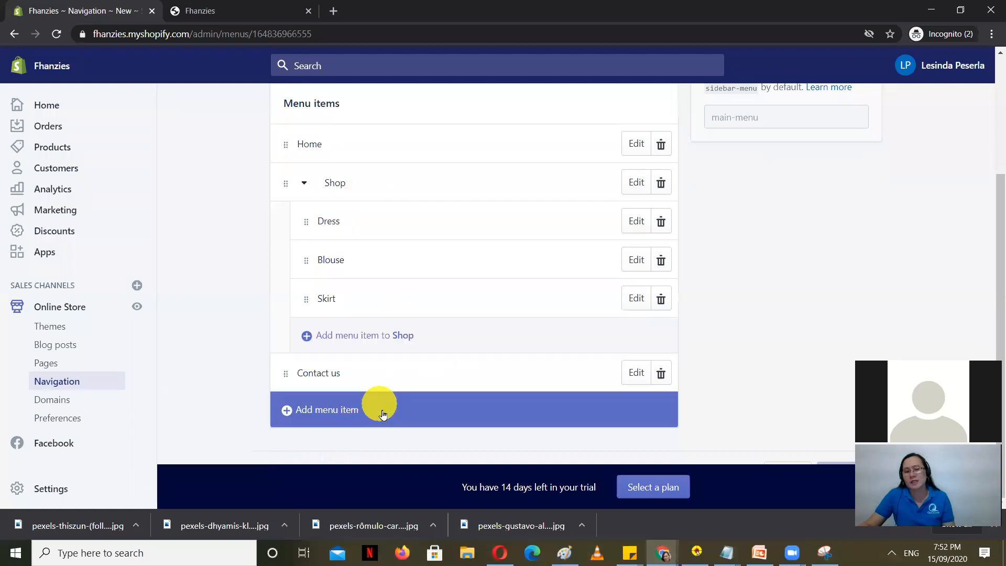
{"action": "left_click", "coordinate": [330, 412]}
{"action": "left_click", "coordinate": [378, 330]}
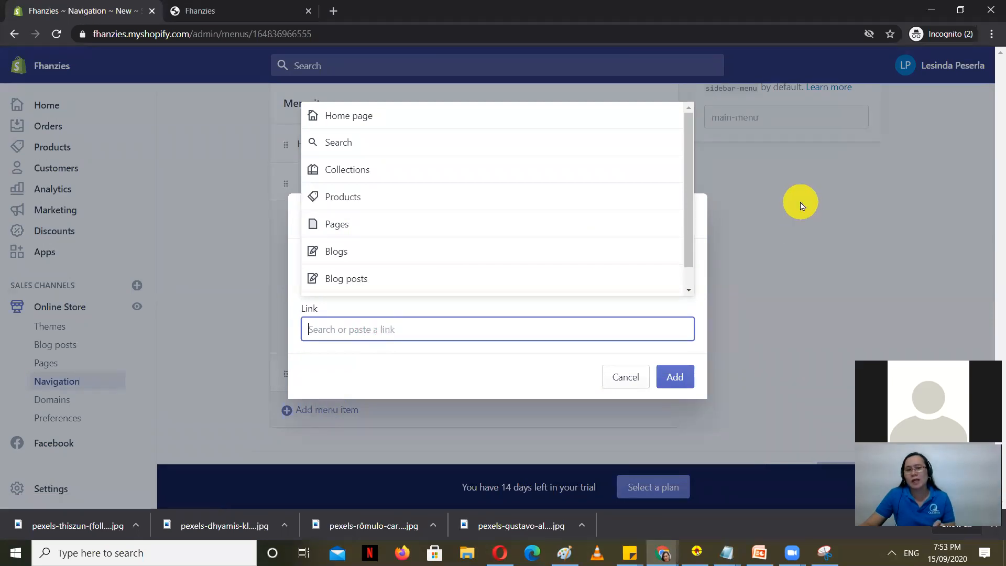
{"action": "left_click", "coordinate": [800, 203]}
{"action": "left_click", "coordinate": [687, 215]}
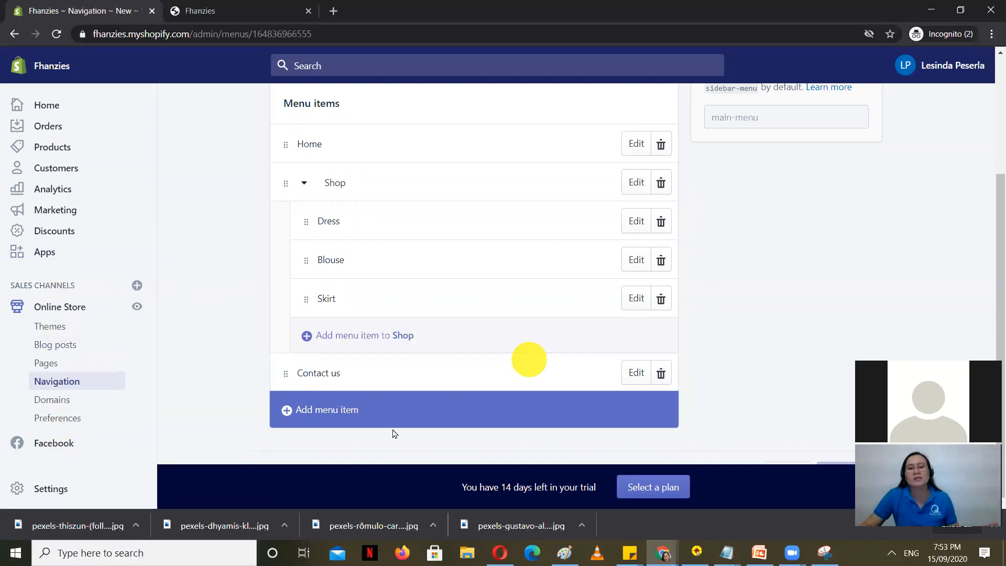
Step: Try another top-level menu item, cancel it, and go to Blog posts
{"action": "left_click", "coordinate": [342, 419]}
{"action": "left_click", "coordinate": [378, 329]}
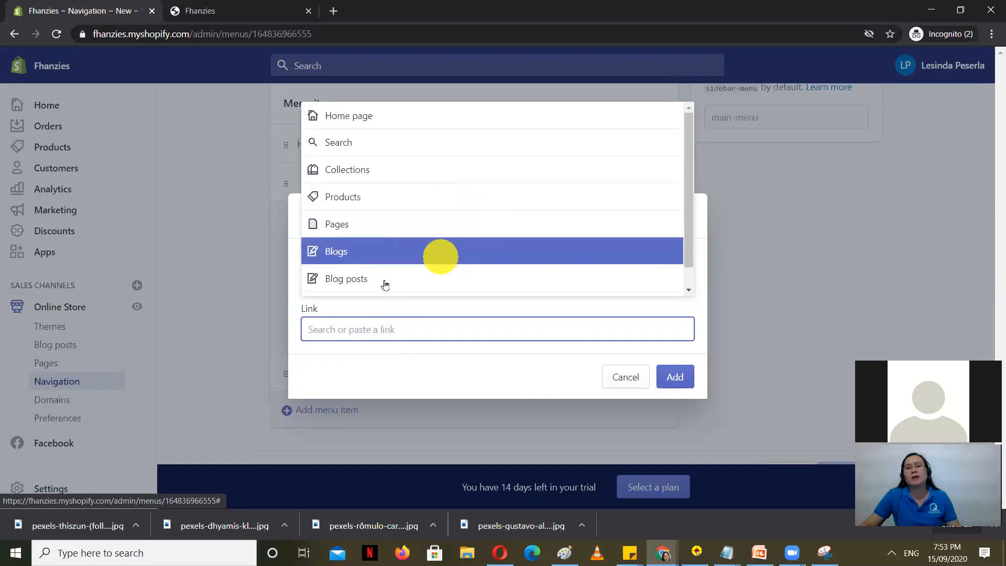
{"action": "left_click", "coordinate": [891, 251]}
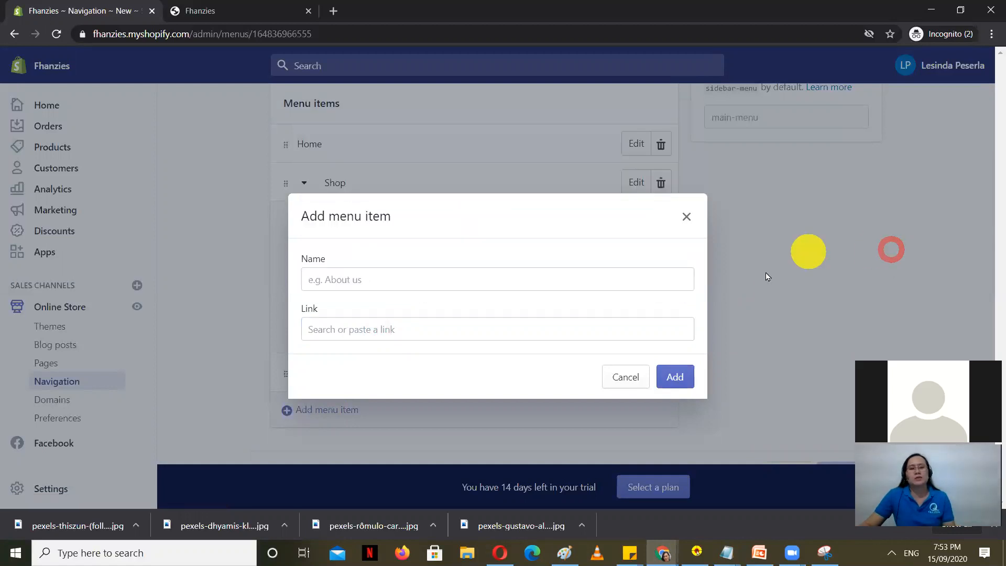
{"action": "left_click", "coordinate": [620, 376]}
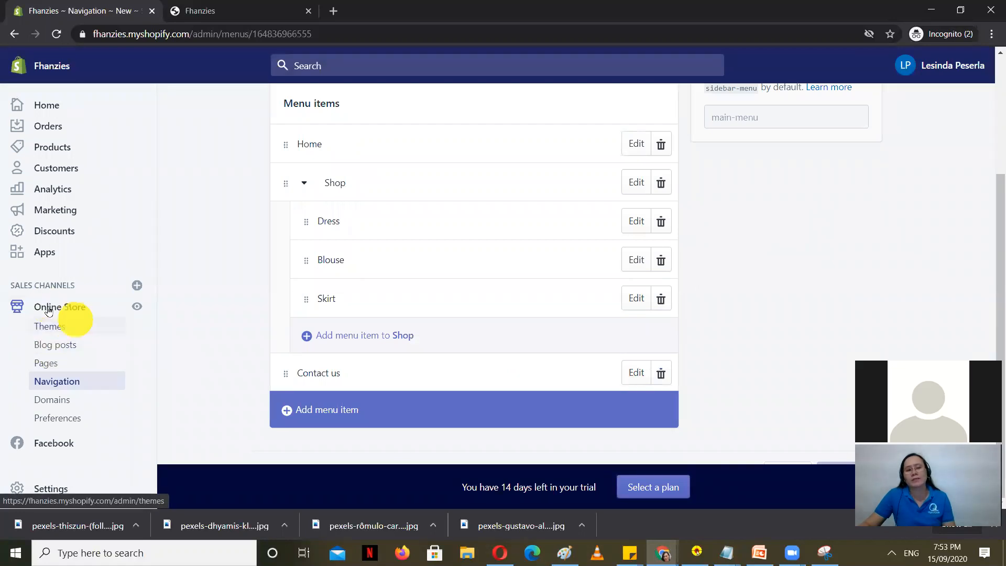
{"action": "left_click", "coordinate": [53, 345]}
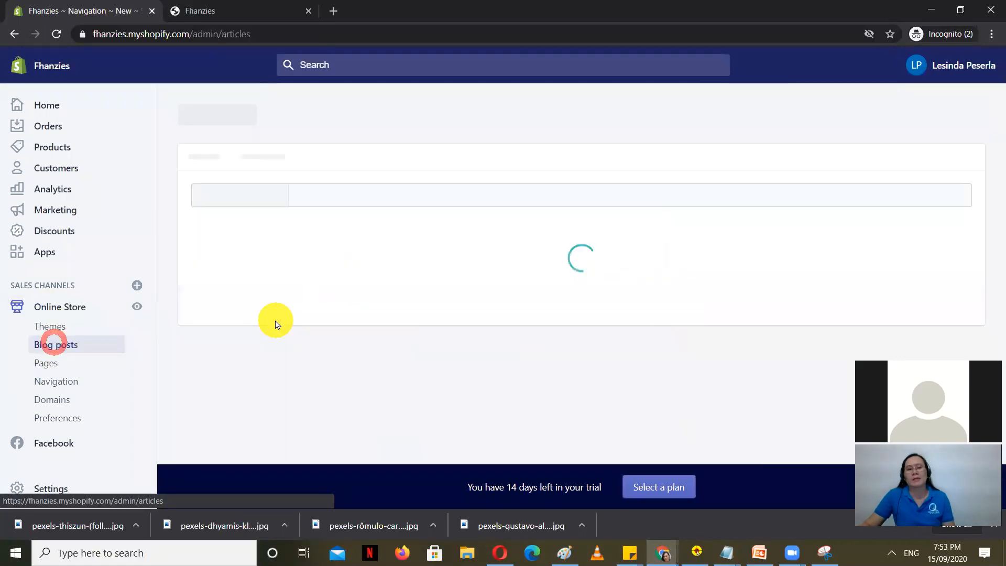
Step: Create a new blog post in the News blog and place the cursor in Content
{"action": "scroll", "coordinate": [399, 307], "scroll_direction": "down", "scroll_amount": 3}
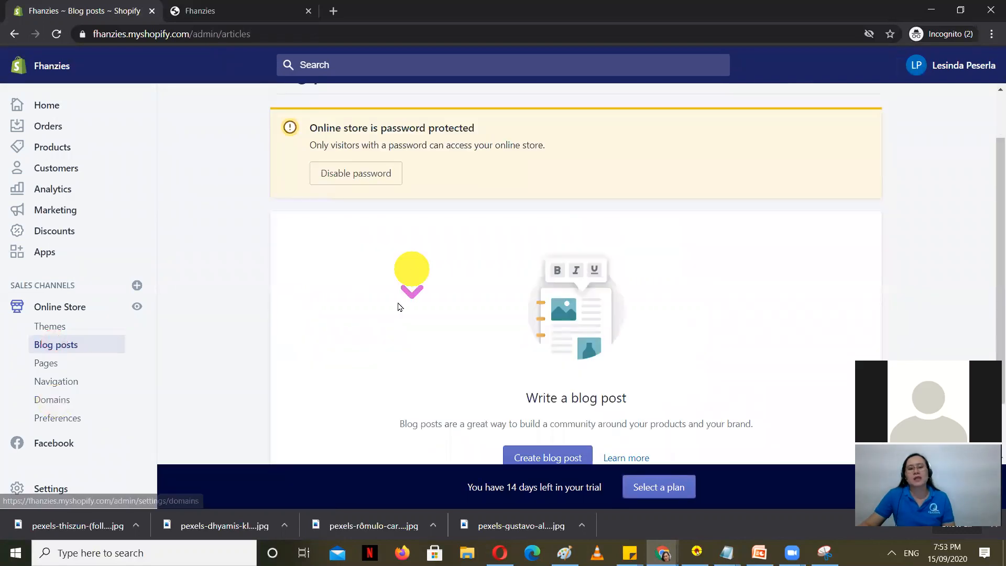
{"action": "scroll", "coordinate": [398, 307], "scroll_direction": "down", "scroll_amount": 1}
{"action": "left_click", "coordinate": [557, 382]}
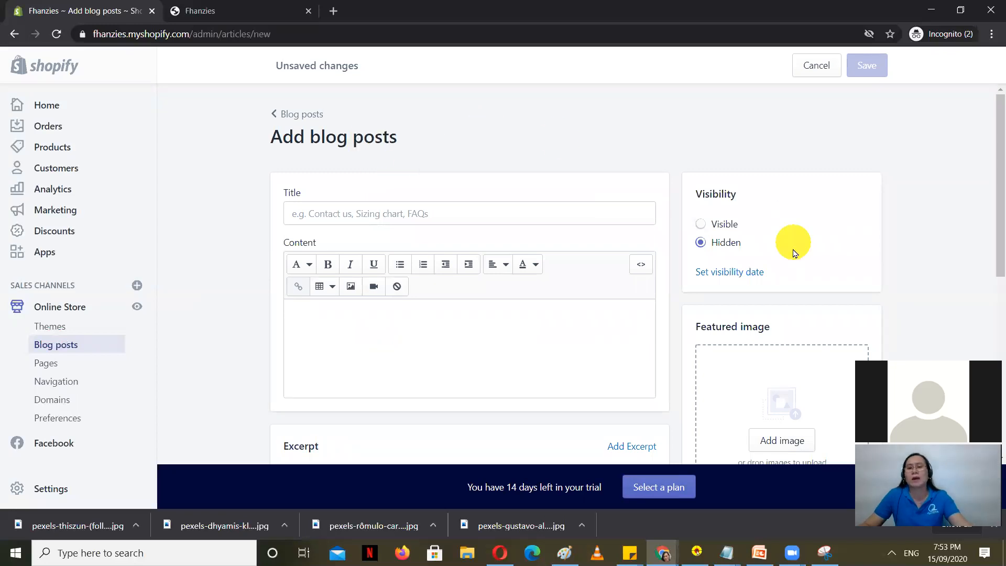
{"action": "scroll", "coordinate": [813, 322], "scroll_direction": "down", "scroll_amount": 7}
{"action": "scroll", "coordinate": [815, 344], "scroll_direction": "up", "scroll_amount": 3}
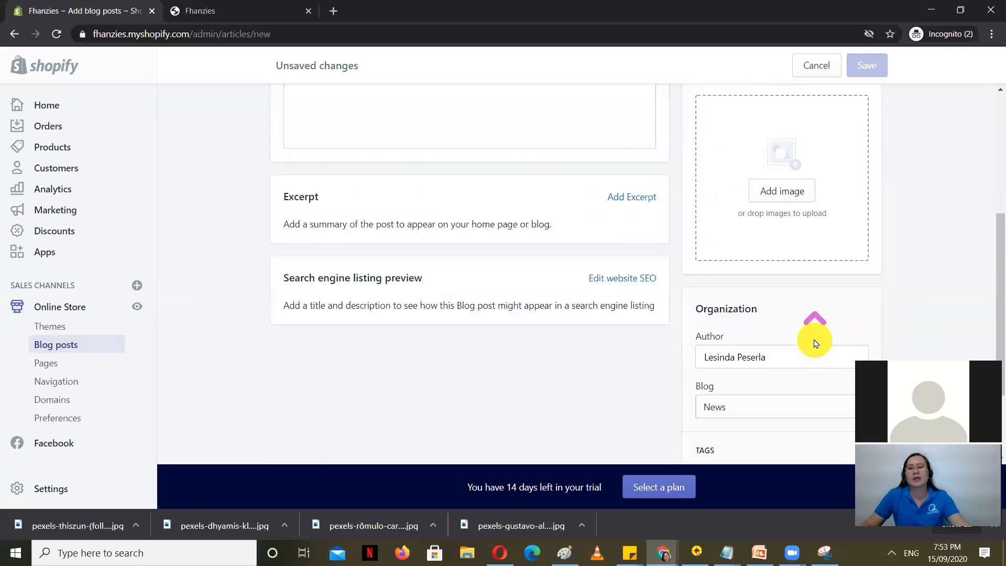
{"action": "scroll", "coordinate": [816, 343], "scroll_direction": "up", "scroll_amount": 1}
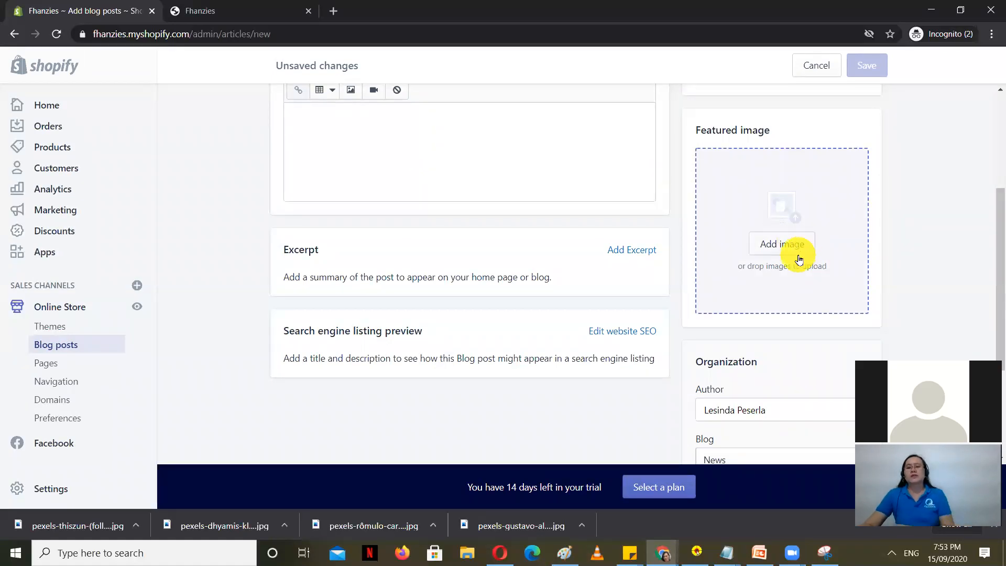
{"action": "scroll", "coordinate": [812, 310], "scroll_direction": "down", "scroll_amount": 3}
{"action": "scroll", "coordinate": [346, 341], "scroll_direction": "up", "scroll_amount": 7}
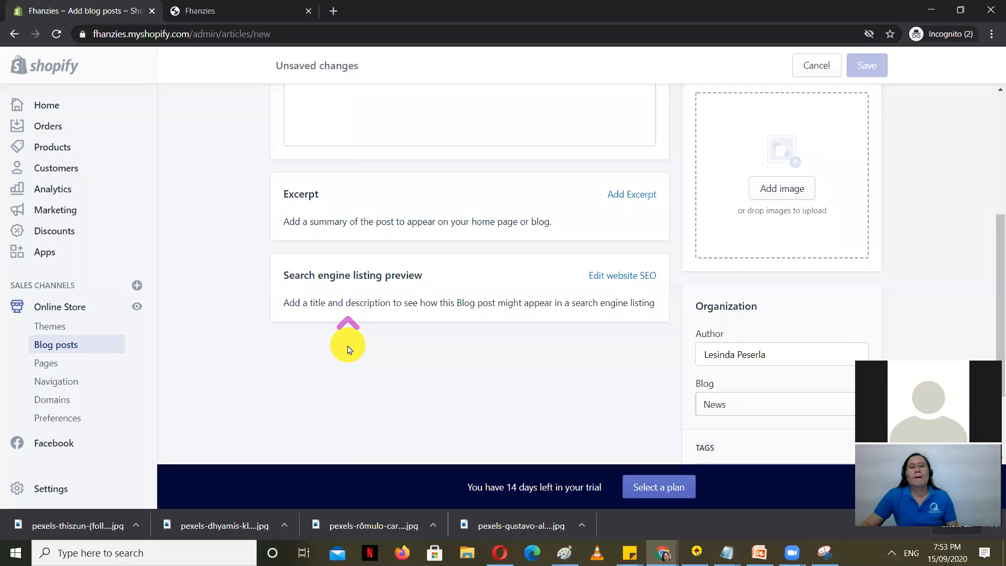
{"action": "left_click", "coordinate": [374, 334]}
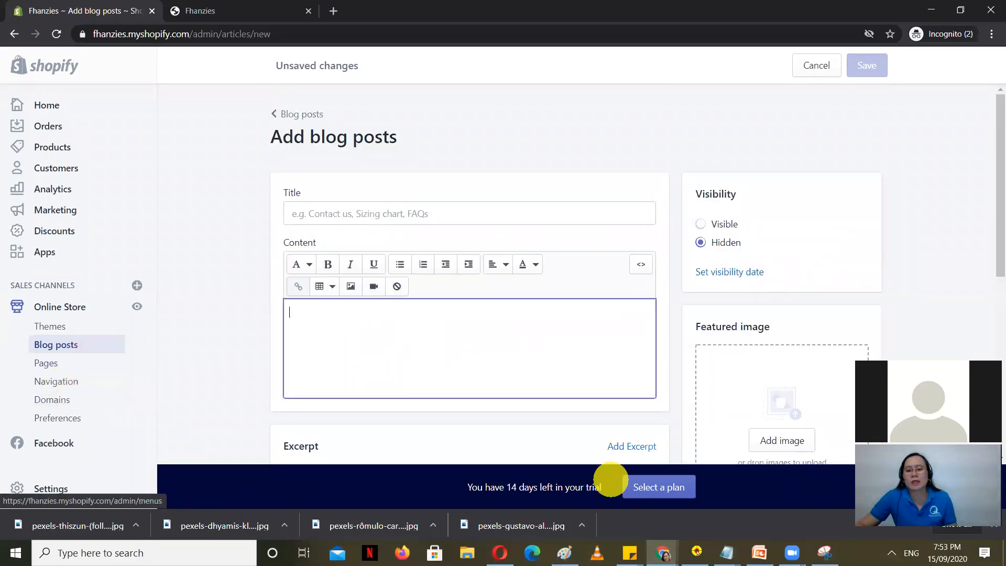
{"action": "left_click", "coordinate": [728, 553]}
{"action": "left_click", "coordinate": [739, 494]}
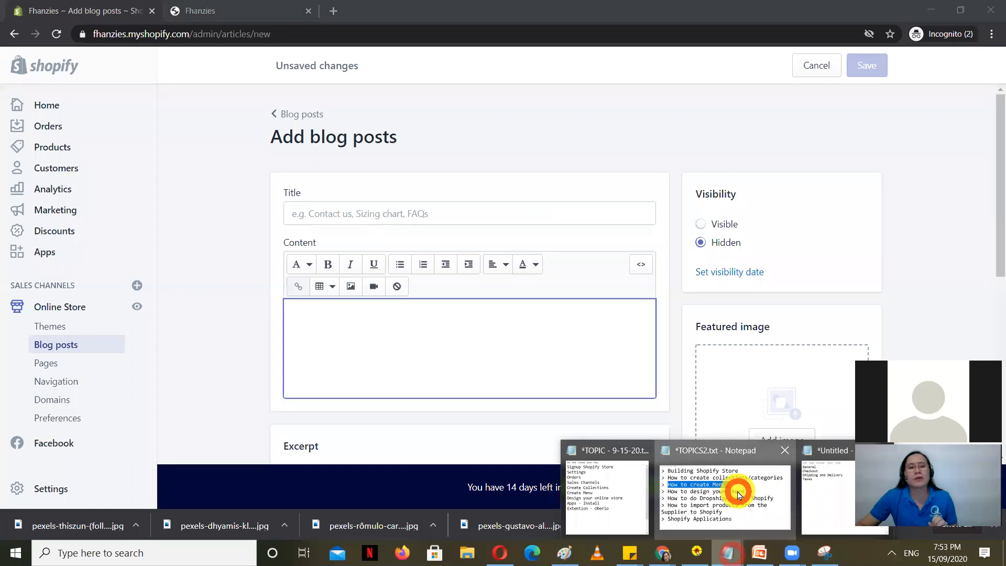
Step: Highlight 'How to design your Store' in TOPICS2, then go to Online Store > Themes
{"action": "left_click", "coordinate": [326, 246]}
{"action": "left_click_drag", "start_coordinate": [741, 220], "coordinate": [68, 227]}
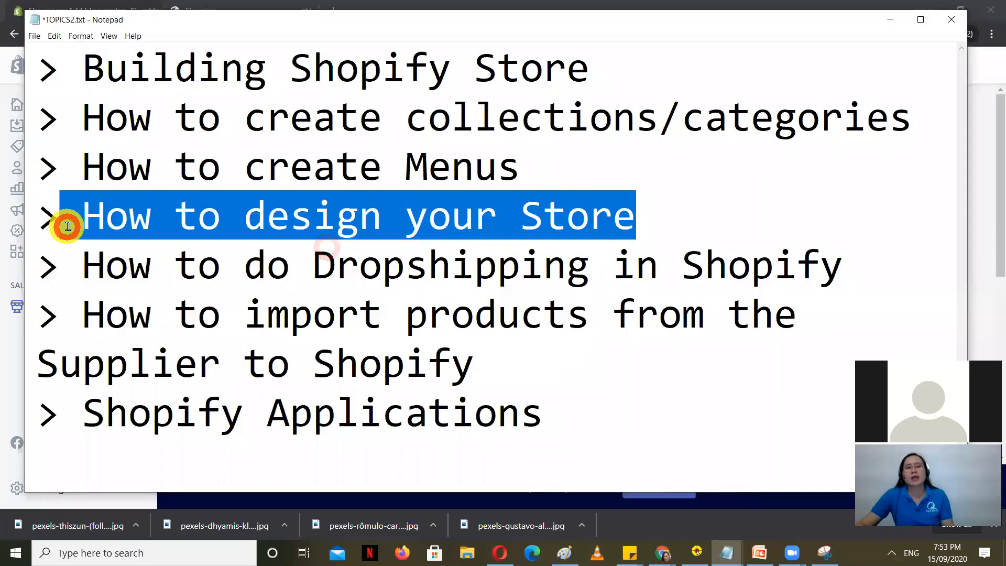
{"action": "left_click", "coordinate": [989, 185]}
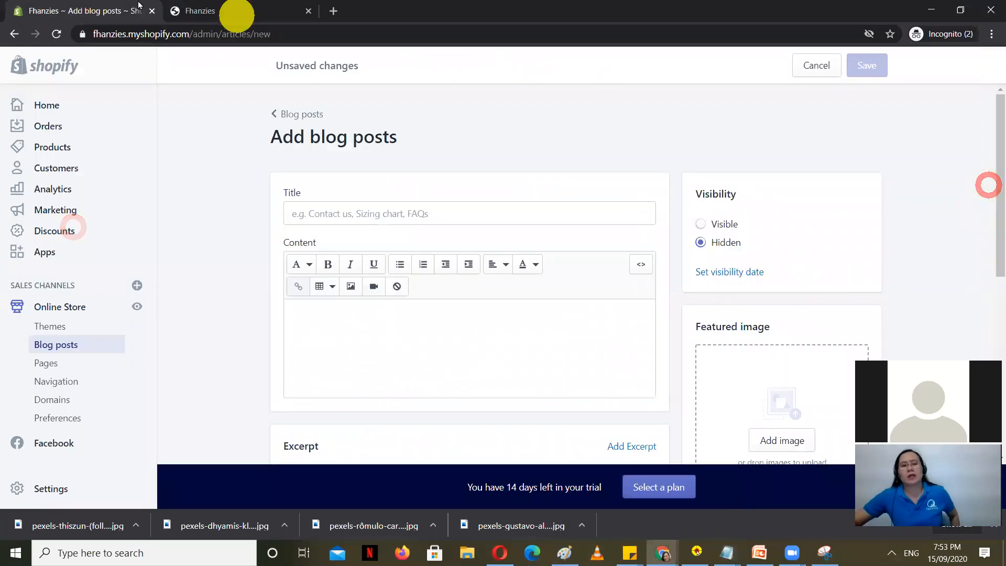
{"action": "left_click", "coordinate": [237, 15]}
{"action": "left_click", "coordinate": [94, 10]}
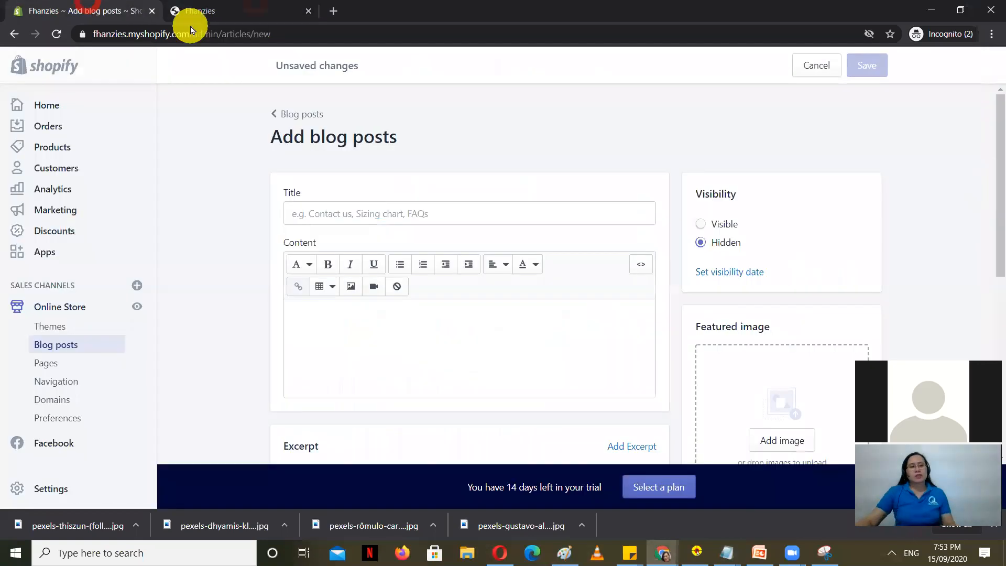
{"action": "left_click", "coordinate": [292, 9]}
{"action": "scroll", "coordinate": [287, 285], "scroll_direction": "down", "scroll_amount": 15}
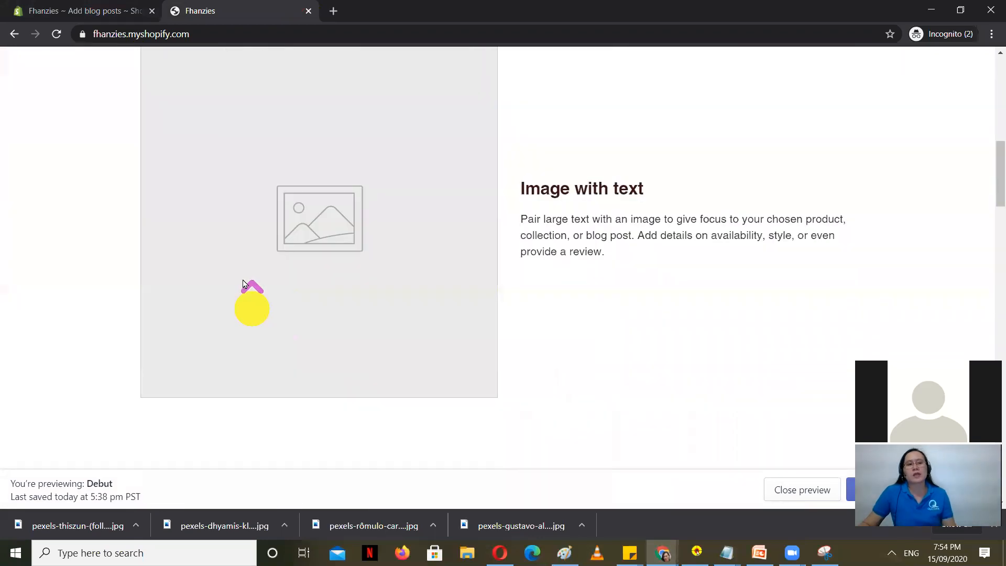
{"action": "scroll", "coordinate": [242, 283], "scroll_direction": "up", "scroll_amount": 4}
{"action": "left_click", "coordinate": [50, 9]}
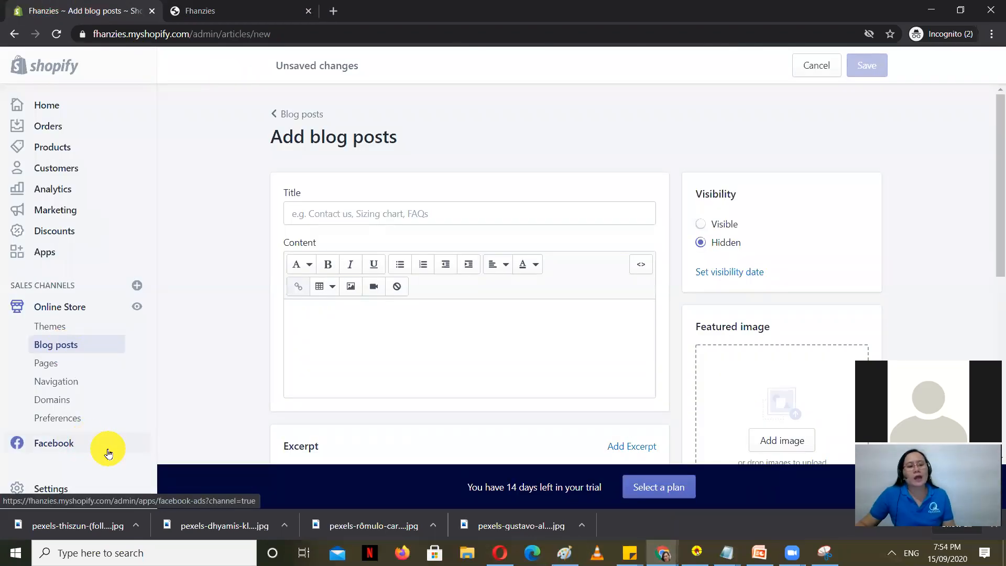
{"action": "left_click", "coordinate": [68, 305]}
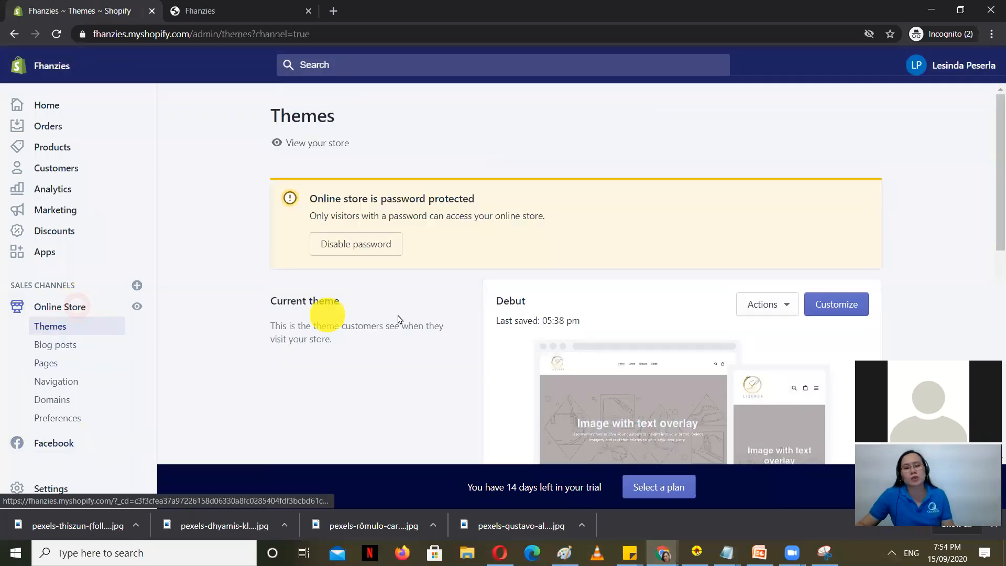
Step: Check the storefront preview, then open Explore free themes from the Themes page's Theme library
{"action": "scroll", "coordinate": [465, 326], "scroll_direction": "down", "scroll_amount": 2}
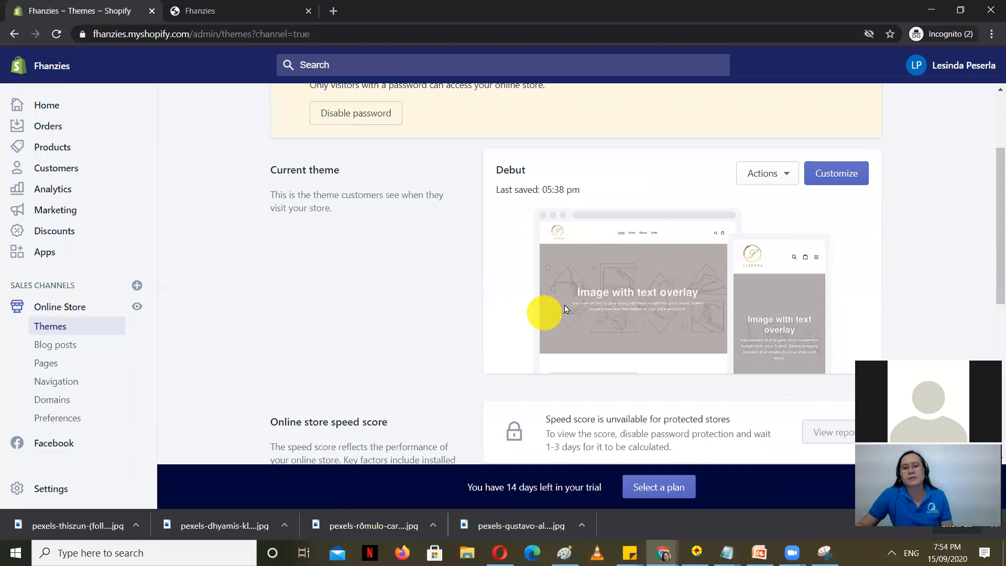
{"action": "left_click", "coordinate": [240, 7]}
{"action": "scroll", "coordinate": [263, 314], "scroll_direction": "up", "scroll_amount": 8}
{"action": "scroll", "coordinate": [263, 307], "scroll_direction": "up", "scroll_amount": 2}
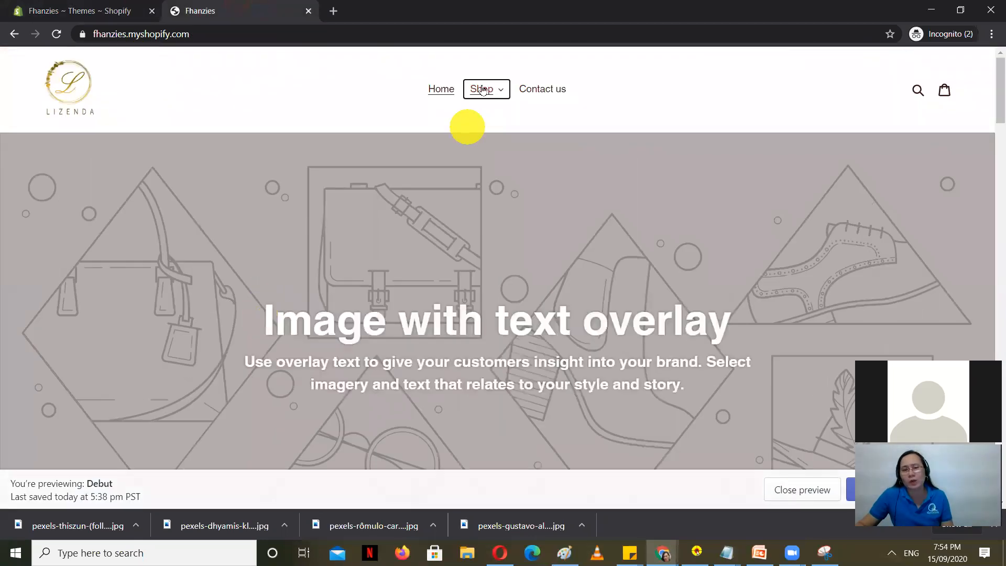
{"action": "scroll", "coordinate": [296, 286], "scroll_direction": "down", "scroll_amount": 10}
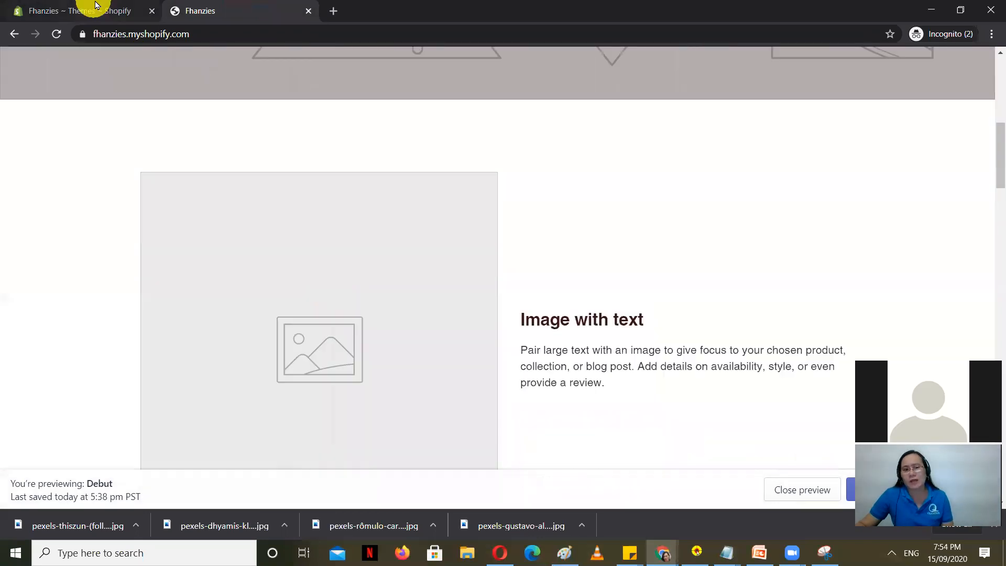
{"action": "left_click", "coordinate": [97, 9]}
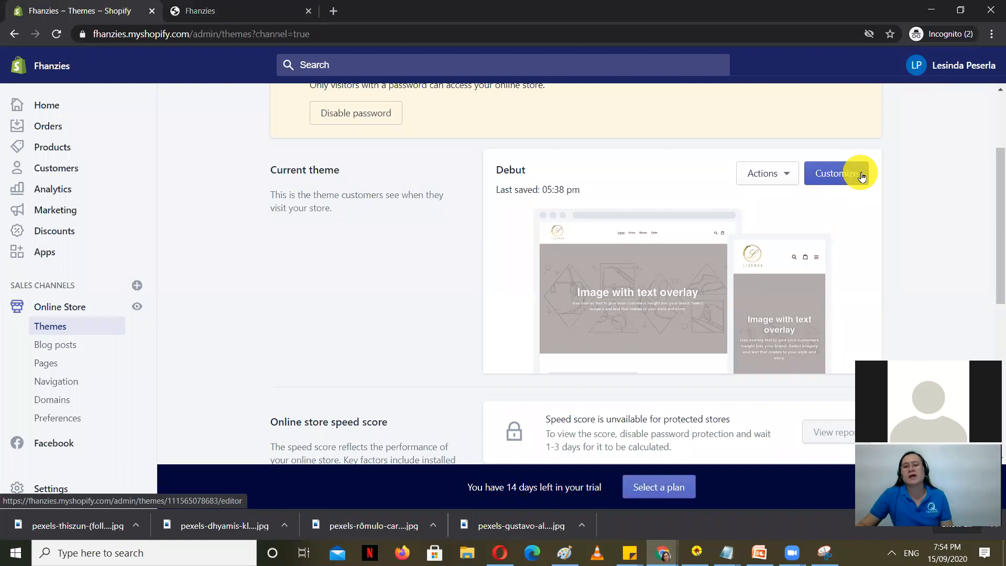
{"action": "scroll", "coordinate": [860, 183], "scroll_direction": "down", "scroll_amount": 6}
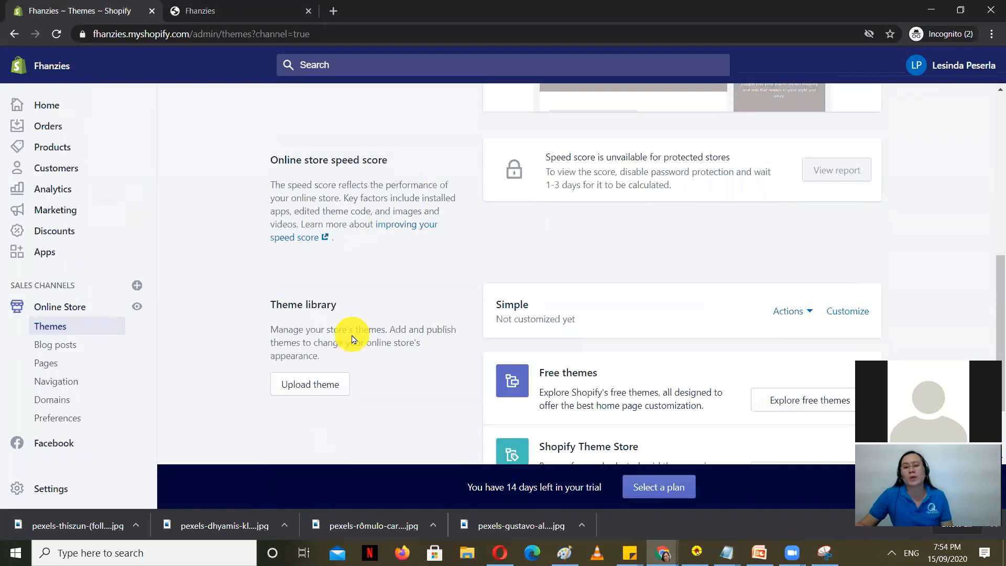
{"action": "scroll", "coordinate": [353, 339], "scroll_direction": "down", "scroll_amount": 1}
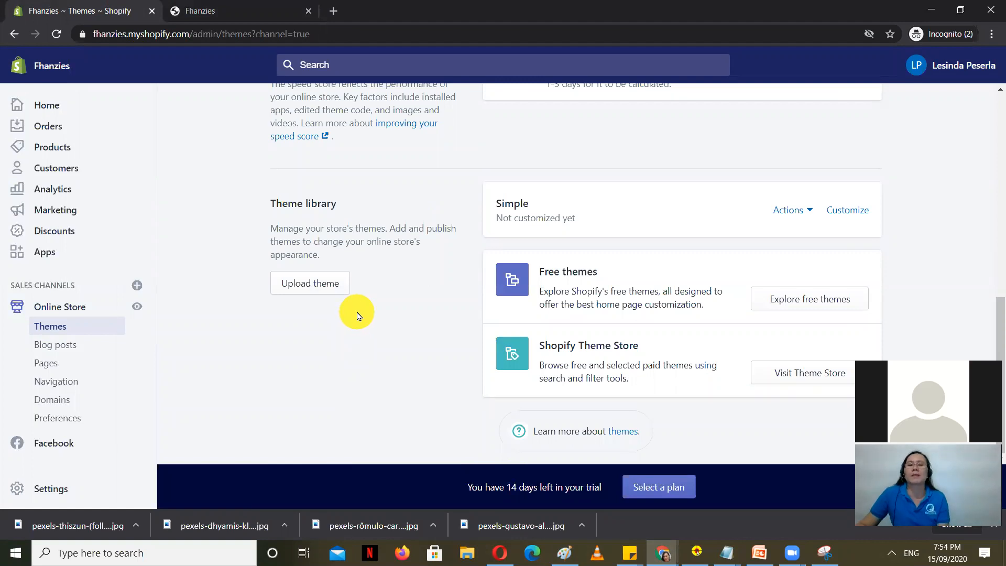
{"action": "right_click", "coordinate": [803, 299]}
{"action": "left_click", "coordinate": [798, 299]}
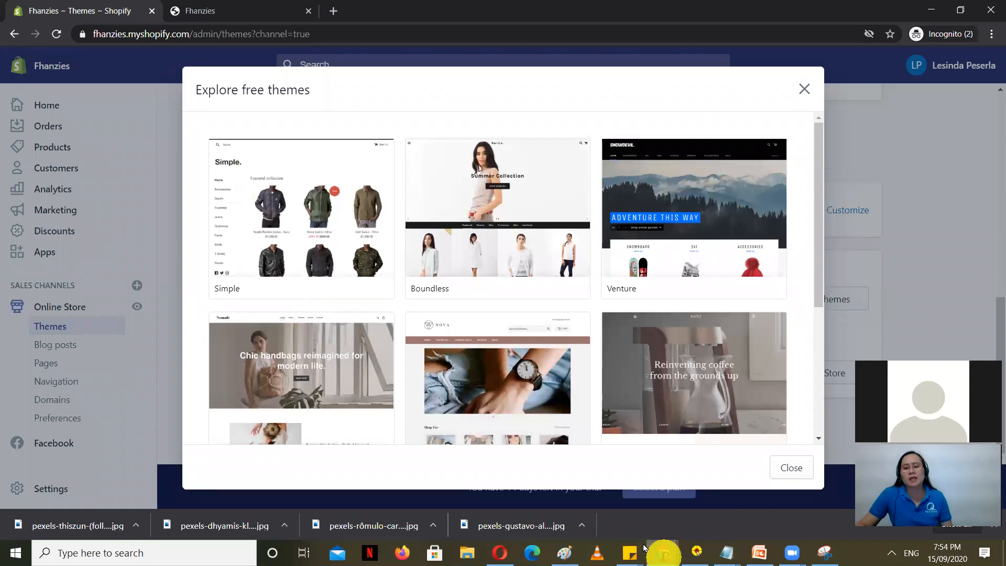
Step: In the Lizenda example store, expand the Shop menu and return to its home page
{"action": "mouse_move", "coordinate": [644, 548]}
{"action": "left_click", "coordinate": [556, 510]}
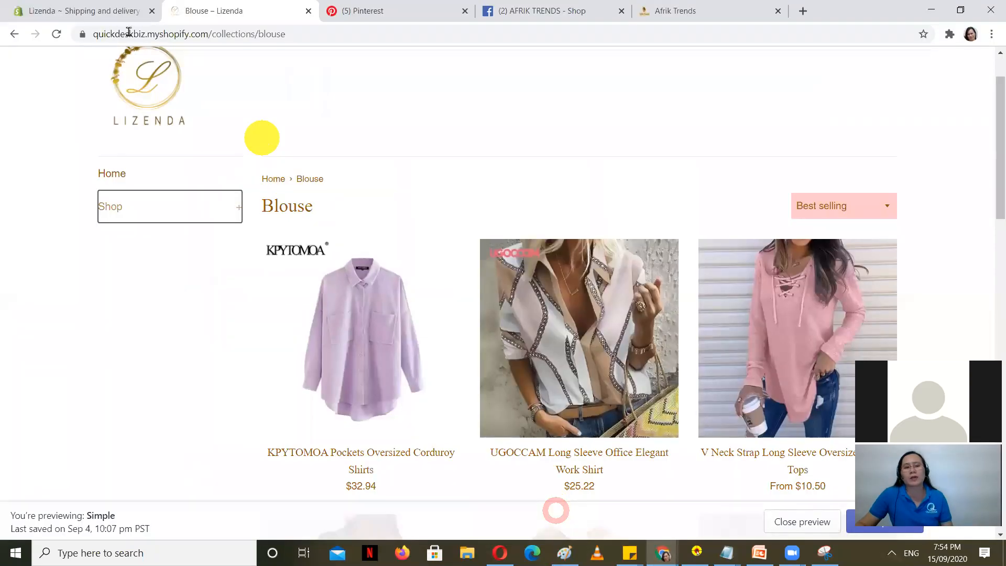
{"action": "scroll", "coordinate": [207, 170], "scroll_direction": "down", "scroll_amount": 6}
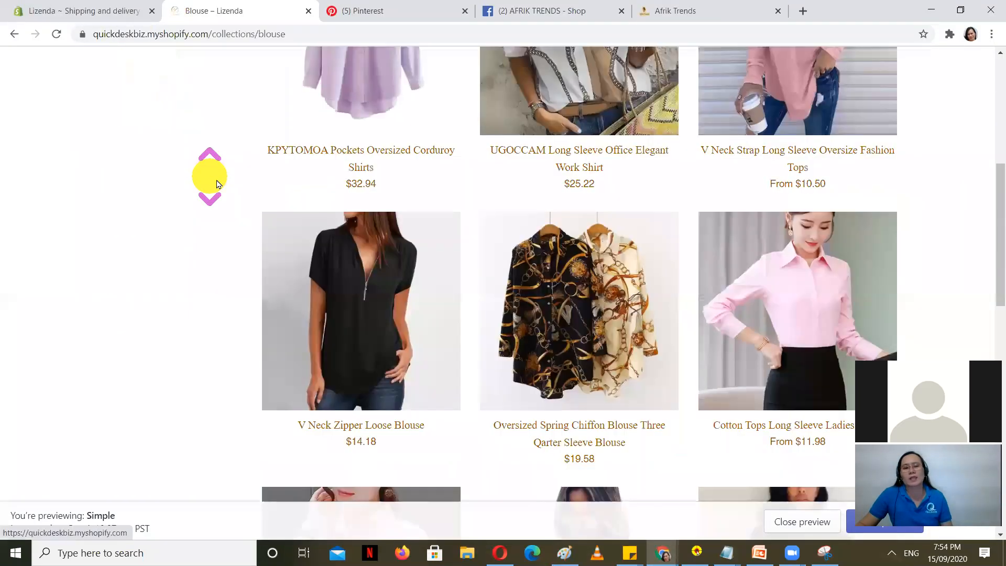
{"action": "scroll", "coordinate": [206, 176], "scroll_direction": "up", "scroll_amount": 7}
{"action": "left_click", "coordinate": [236, 281]}
{"action": "scroll", "coordinate": [212, 325], "scroll_direction": "down", "scroll_amount": 5}
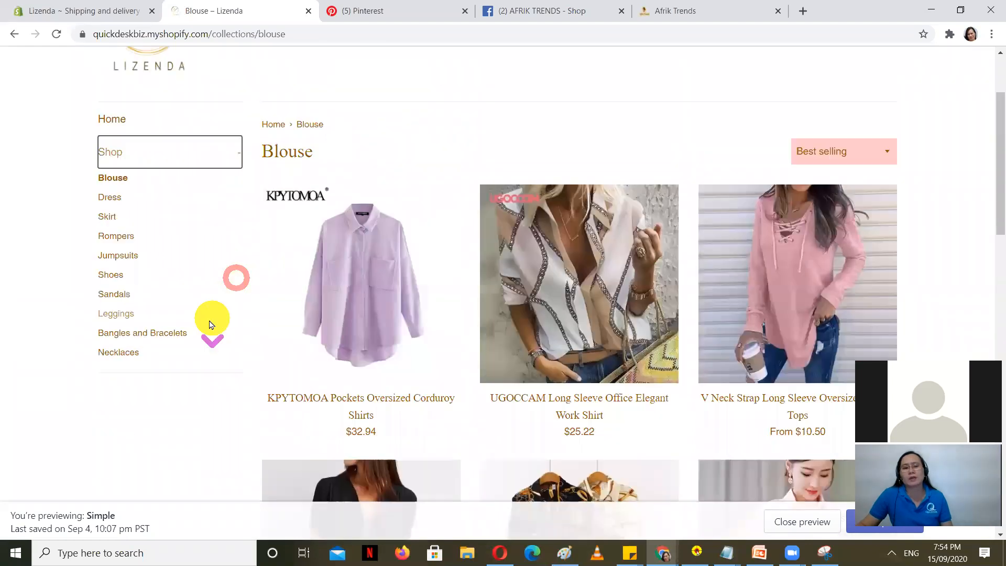
{"action": "scroll", "coordinate": [228, 247], "scroll_direction": "up", "scroll_amount": 5}
{"action": "scroll", "coordinate": [228, 241], "scroll_direction": "down", "scroll_amount": 1}
{"action": "left_click", "coordinate": [232, 175]}
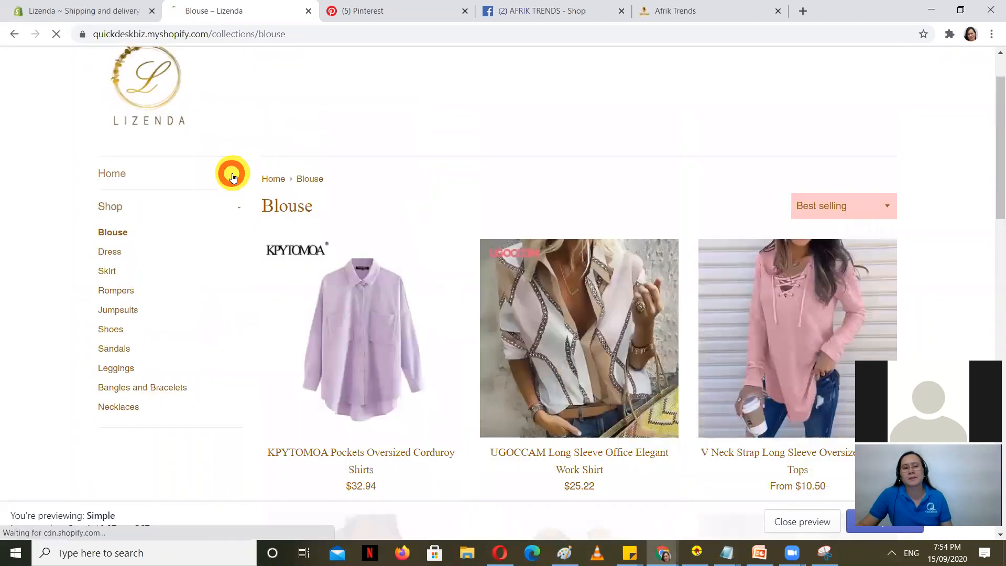
{"action": "left_click", "coordinate": [114, 168]}
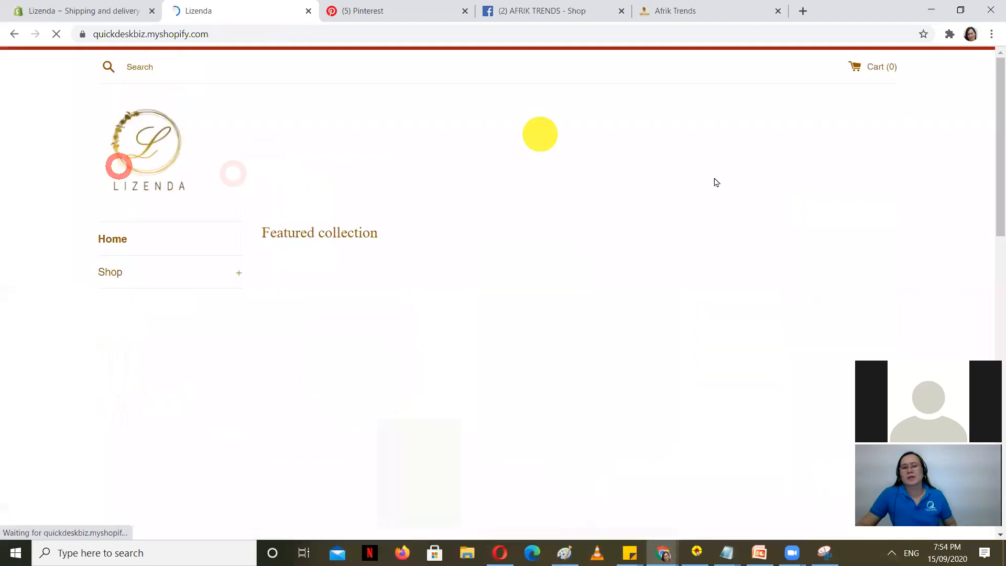
{"action": "scroll", "coordinate": [539, 220], "scroll_direction": "down", "scroll_amount": 10}
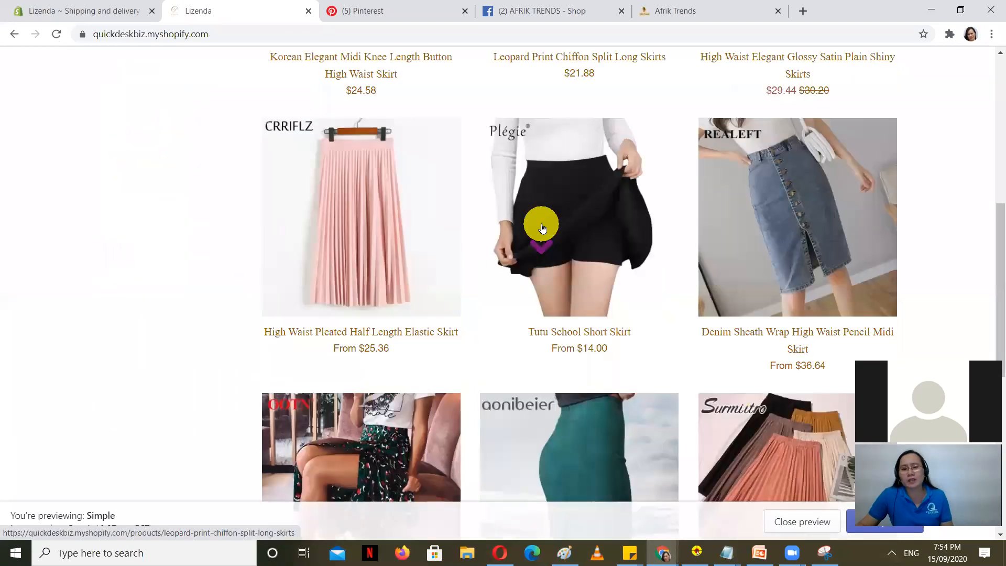
{"action": "scroll", "coordinate": [754, 341], "scroll_direction": "up", "scroll_amount": 3}
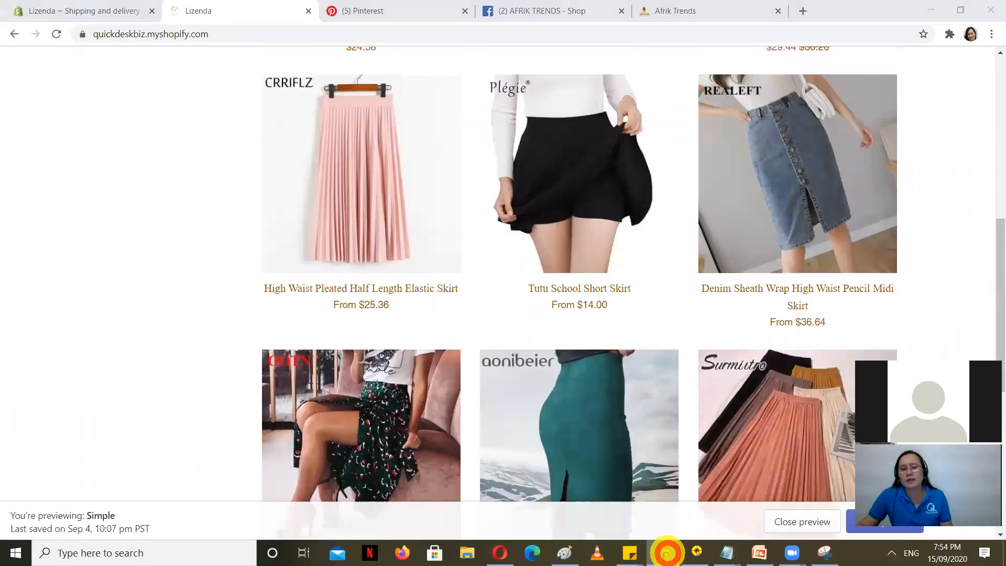
Step: Close the Shopify trial article and its search results window, returning to Fhanzies Themes
{"action": "left_click", "coordinate": [664, 553]}
{"action": "left_click", "coordinate": [786, 526]}
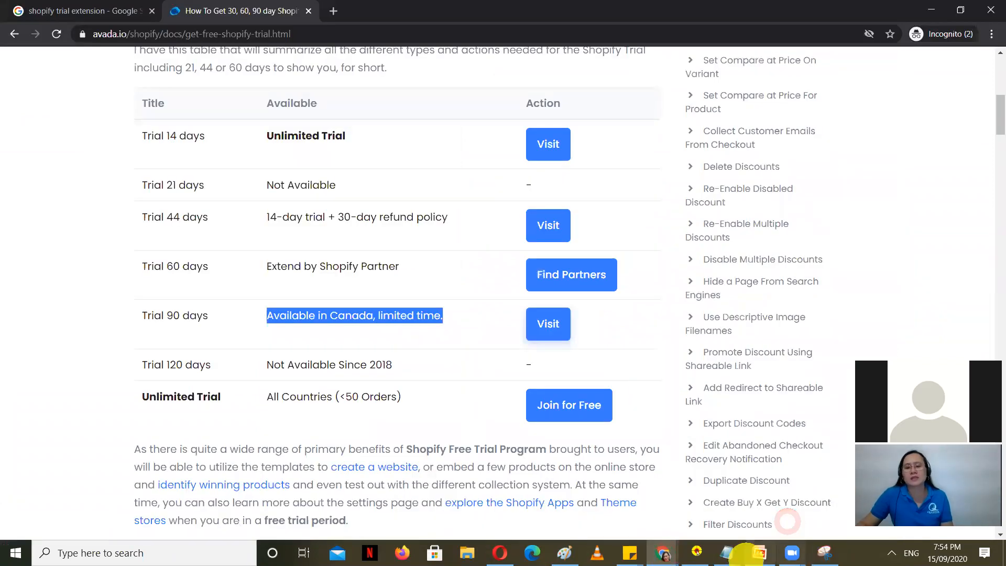
{"action": "left_click", "coordinate": [310, 12]}
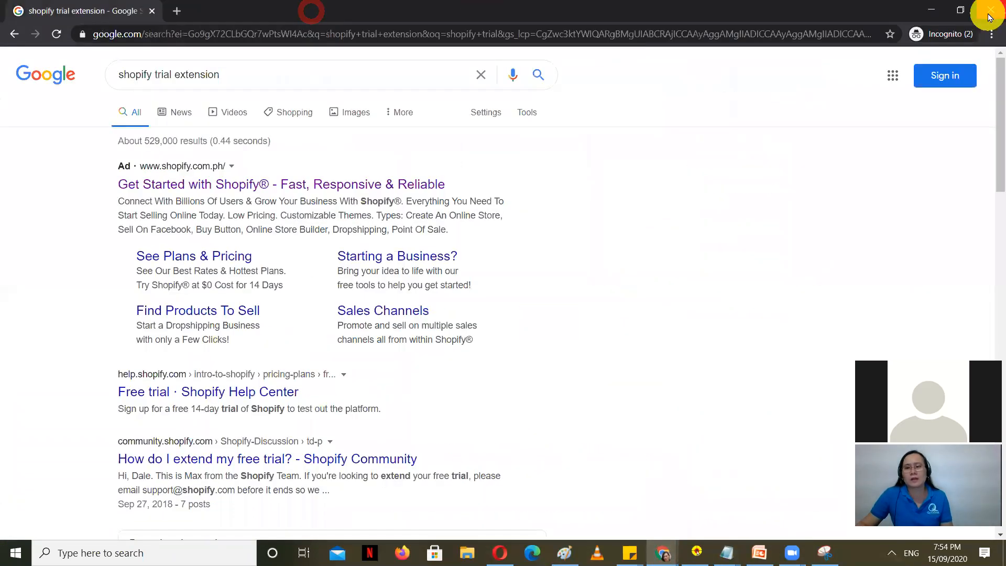
{"action": "left_click", "coordinate": [988, 10]}
{"action": "left_click", "coordinate": [664, 553]}
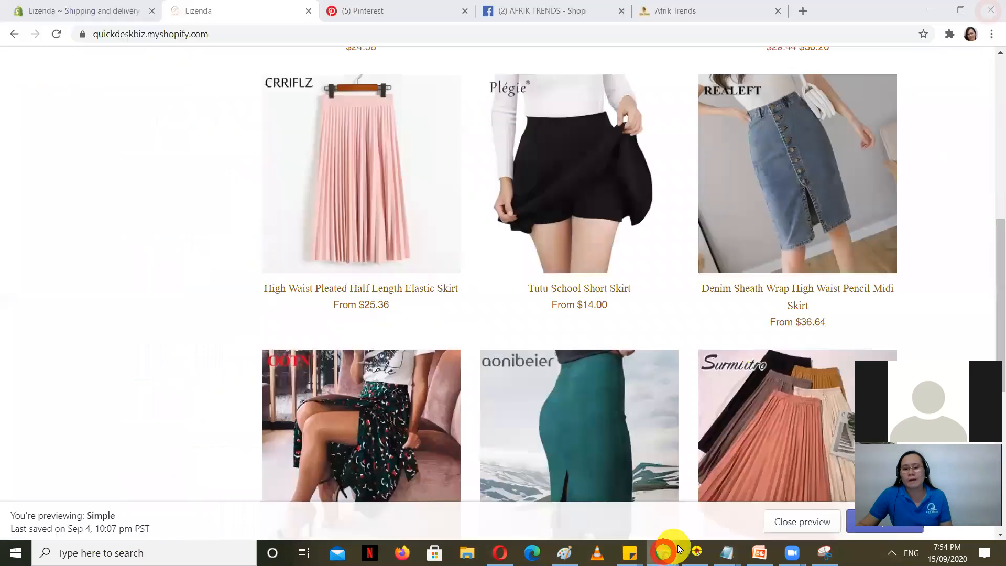
{"action": "left_click", "coordinate": [724, 507]}
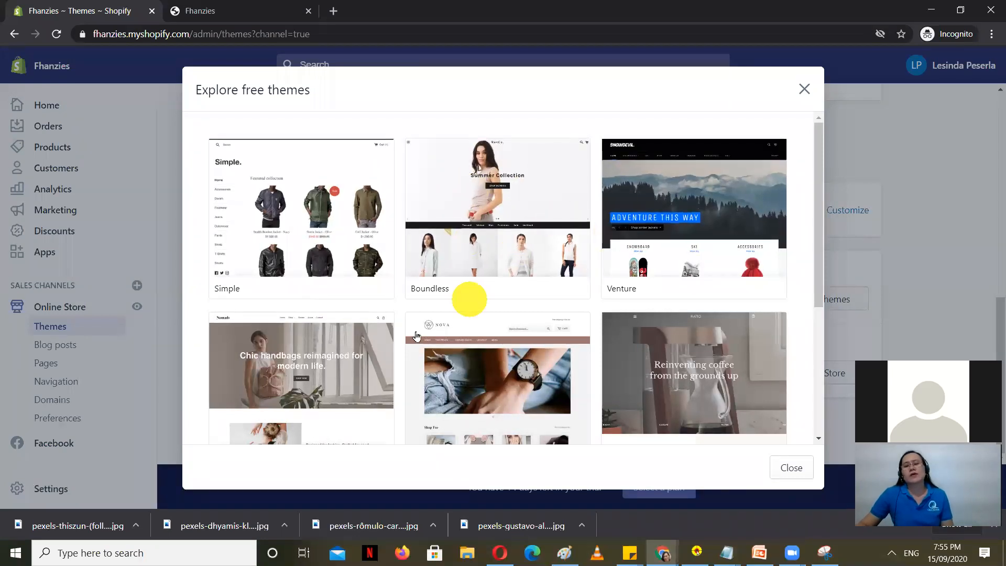
Step: Scroll through the free themes gallery, close it, and open the Theme Store in a new tab
{"action": "scroll", "coordinate": [314, 372], "scroll_direction": "down", "scroll_amount": 4}
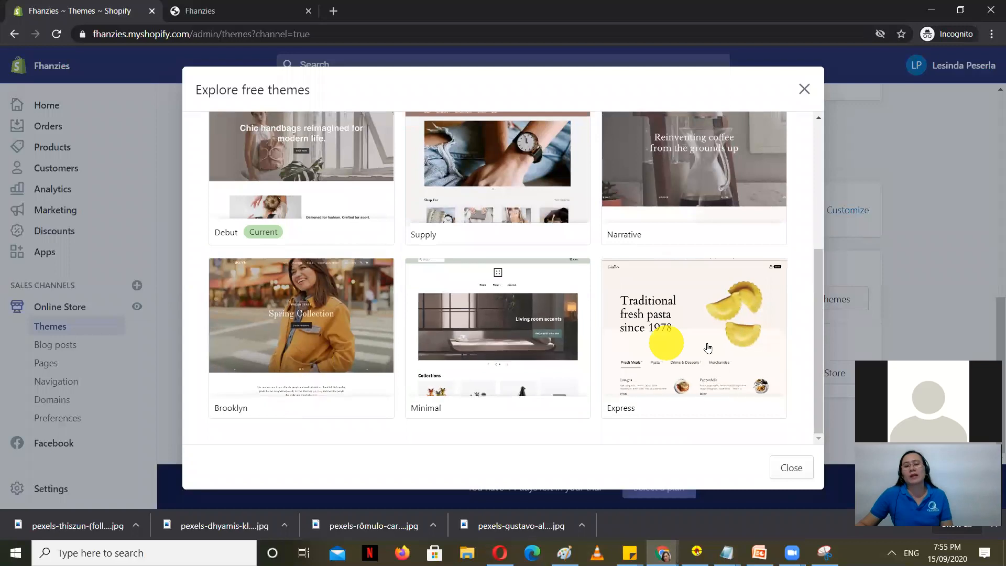
{"action": "scroll", "coordinate": [491, 350], "scroll_direction": "up", "scroll_amount": 2}
{"action": "scroll", "coordinate": [783, 124], "scroll_direction": "up", "scroll_amount": 3}
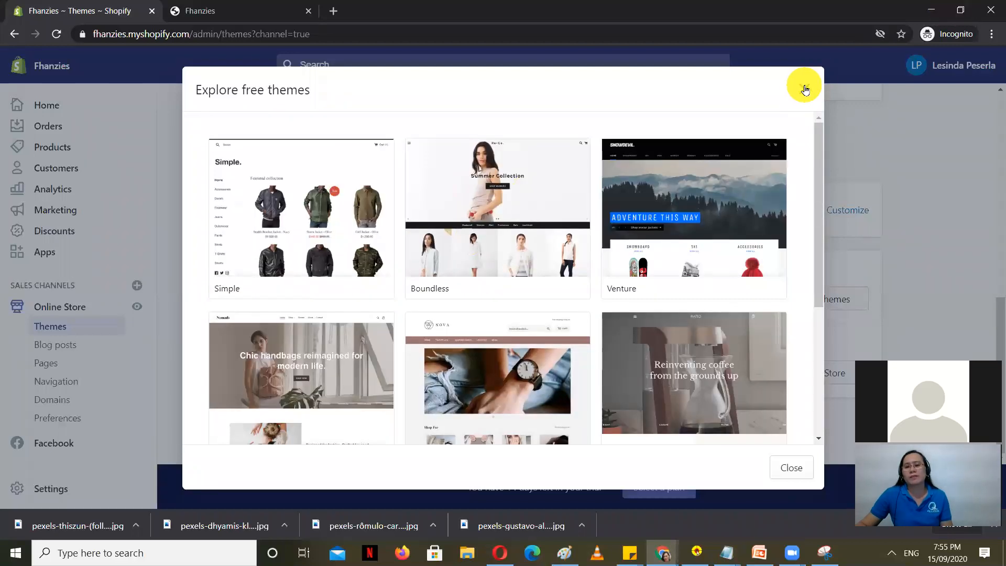
{"action": "left_click", "coordinate": [805, 86]}
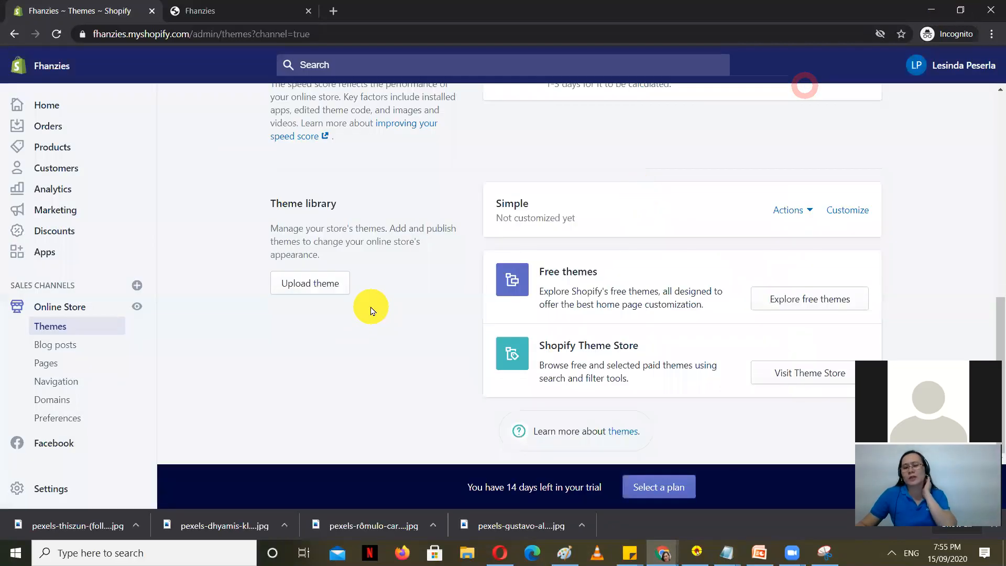
{"action": "right_click", "coordinate": [815, 386]}
{"action": "left_click", "coordinate": [828, 385]}
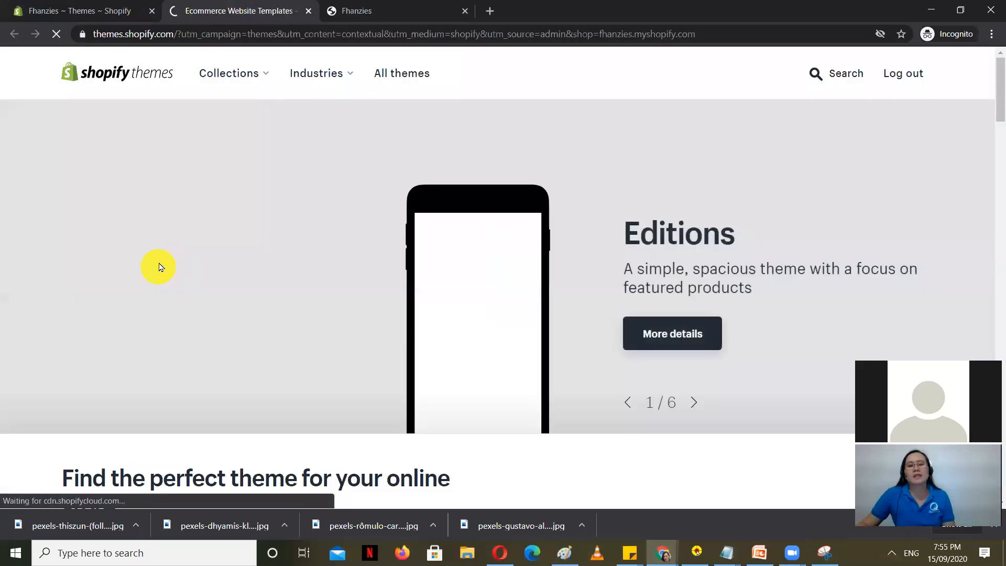
Step: Scroll through the Theme Store's Trending this week and Product recommendations themes
{"action": "scroll", "coordinate": [155, 269], "scroll_direction": "down", "scroll_amount": 2}
{"action": "scroll", "coordinate": [156, 269], "scroll_direction": "down", "scroll_amount": 5}
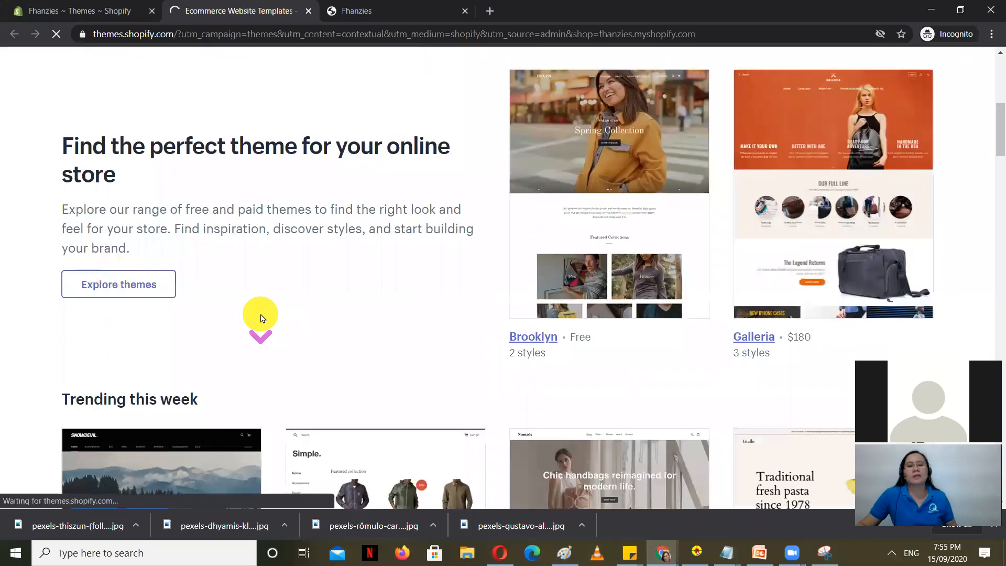
{"action": "scroll", "coordinate": [260, 314], "scroll_direction": "down", "scroll_amount": 5}
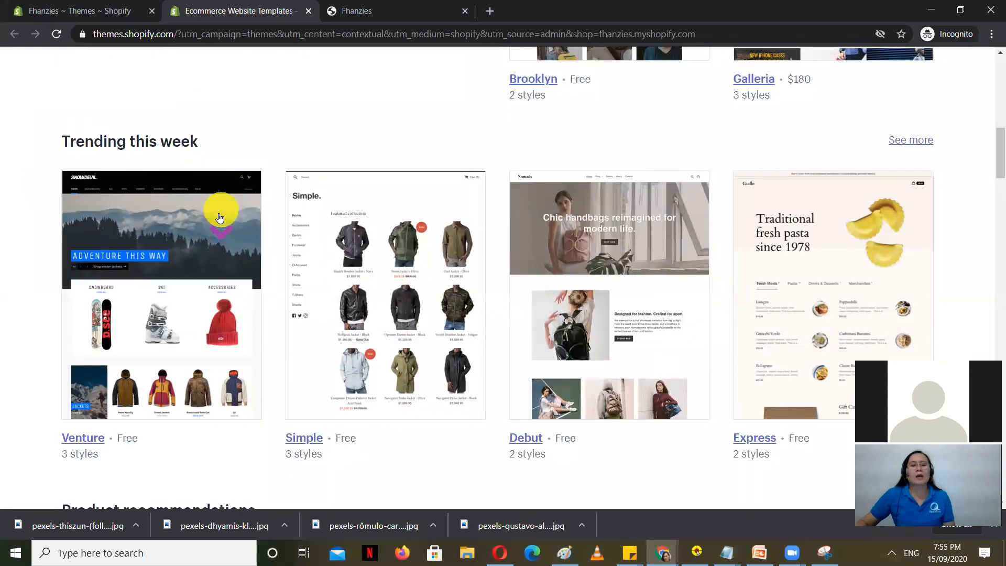
{"action": "scroll", "coordinate": [217, 326], "scroll_direction": "down", "scroll_amount": 6}
{"action": "scroll", "coordinate": [219, 327], "scroll_direction": "down", "scroll_amount": 1}
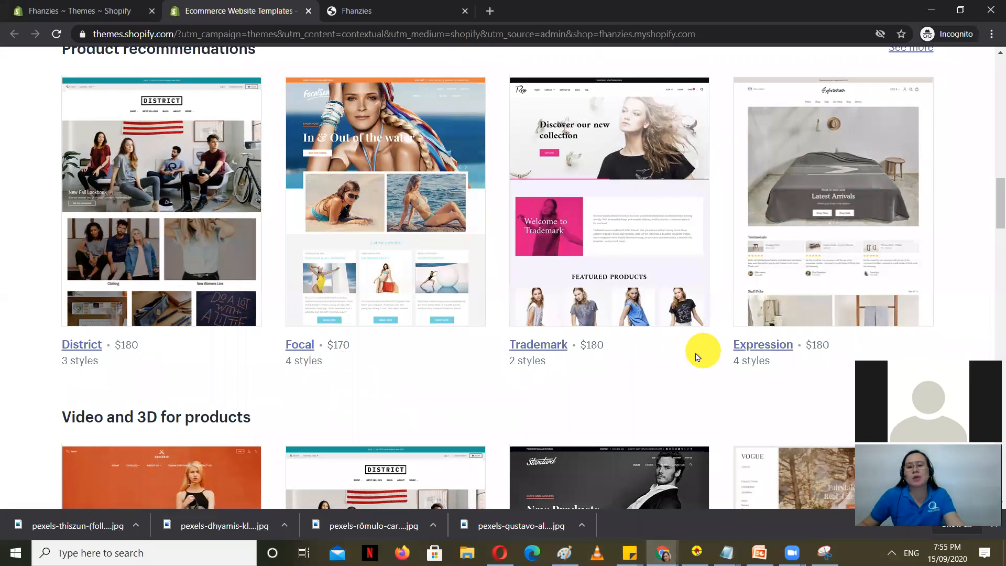
{"action": "scroll", "coordinate": [616, 390], "scroll_direction": "down", "scroll_amount": 6}
{"action": "scroll", "coordinate": [310, 386], "scroll_direction": "up", "scroll_amount": 1}
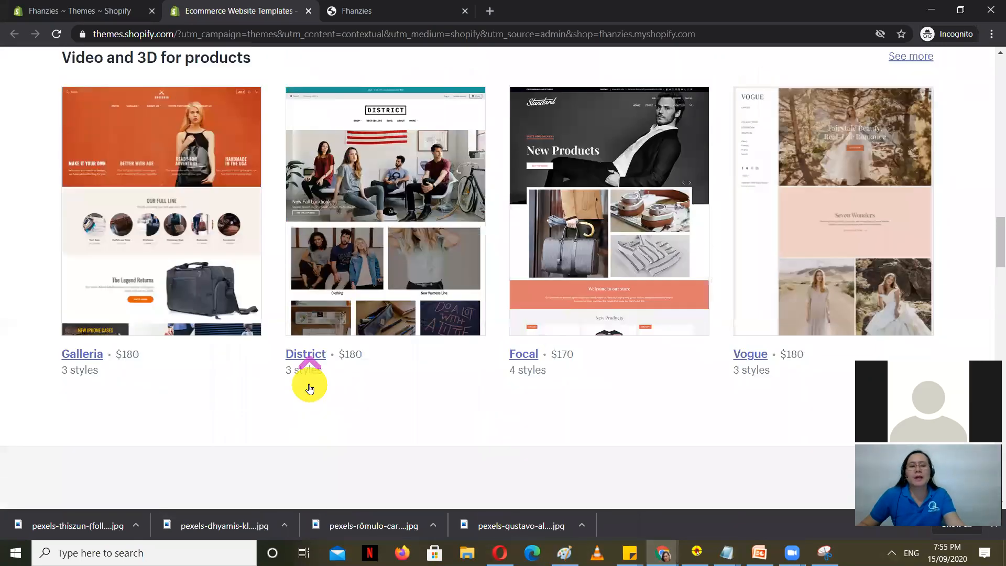
{"action": "scroll", "coordinate": [306, 388], "scroll_direction": "down", "scroll_amount": 4}
{"action": "scroll", "coordinate": [562, 314], "scroll_direction": "up", "scroll_amount": 10}
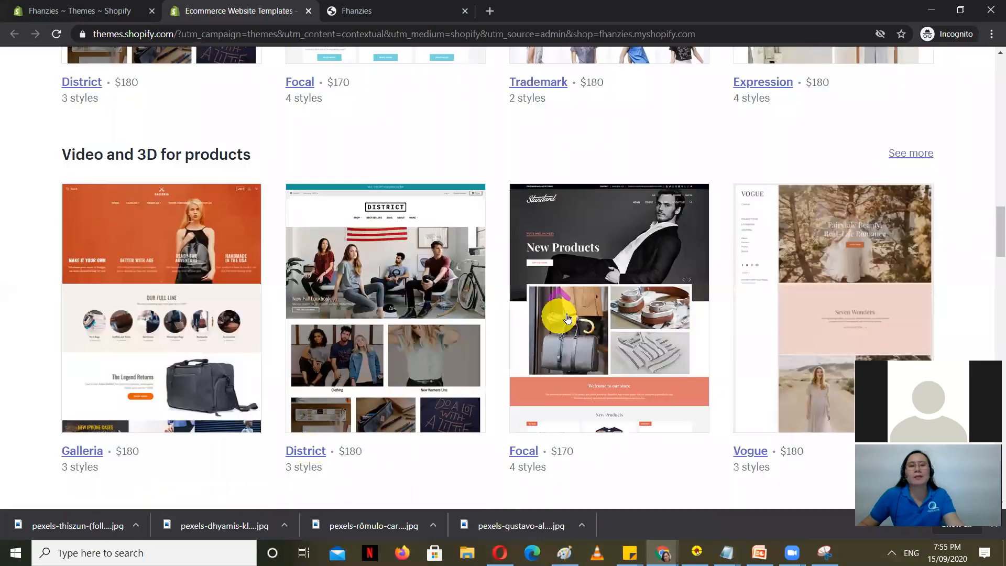
{"action": "scroll", "coordinate": [455, 247], "scroll_direction": "up", "scroll_amount": 5}
Step: Return to the store's Themes admin page and open the Debut theme in the editor
{"action": "left_click", "coordinate": [402, 10]}
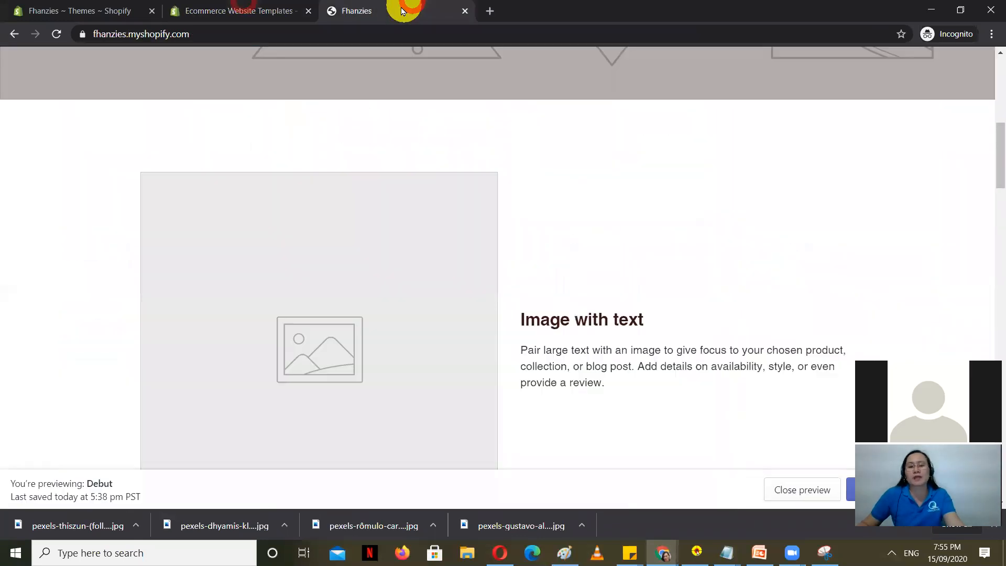
{"action": "left_click", "coordinate": [281, 5]}
{"action": "left_click", "coordinate": [125, 10]}
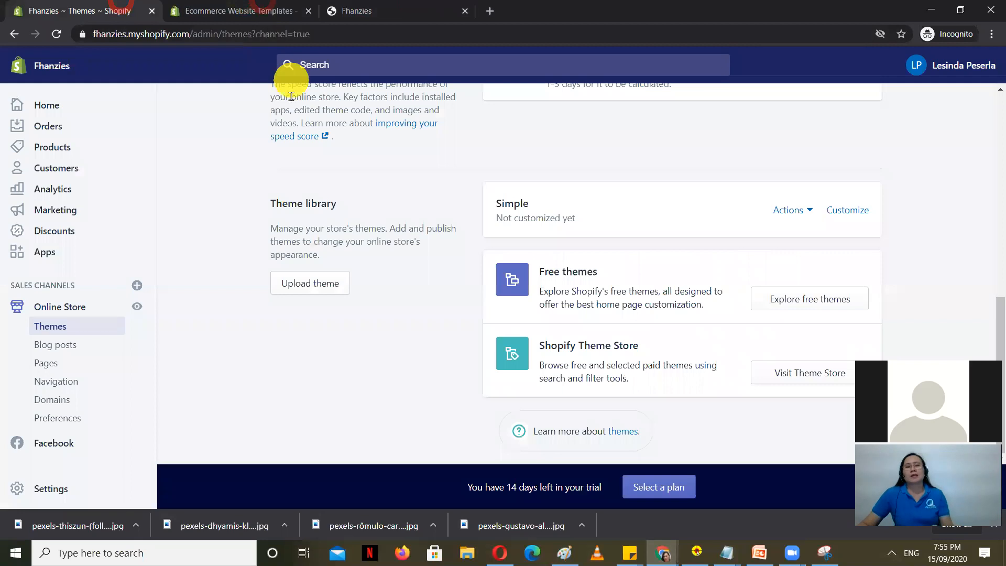
{"action": "scroll", "coordinate": [357, 380], "scroll_direction": "up", "scroll_amount": 6}
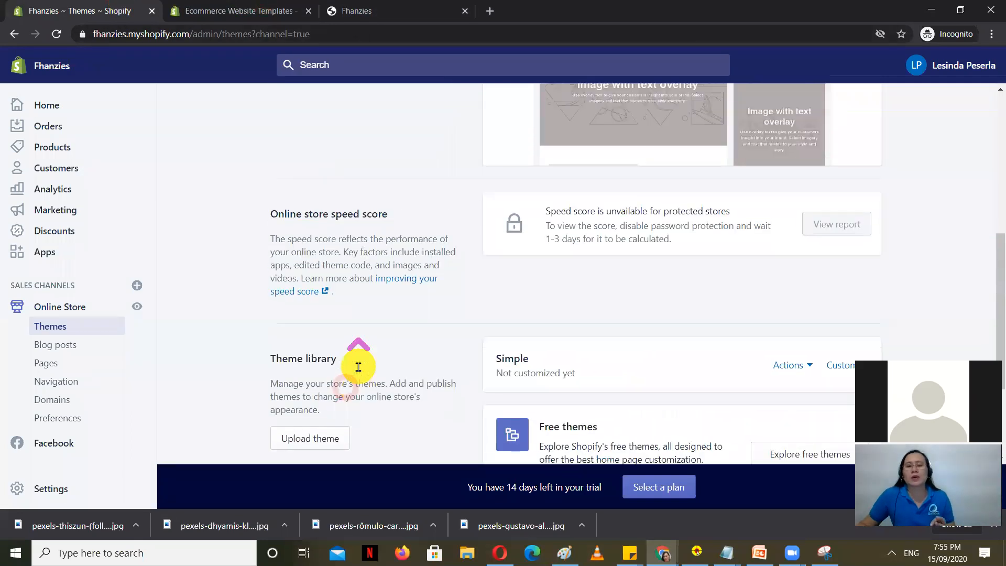
{"action": "scroll", "coordinate": [356, 372], "scroll_direction": "down", "scroll_amount": 3}
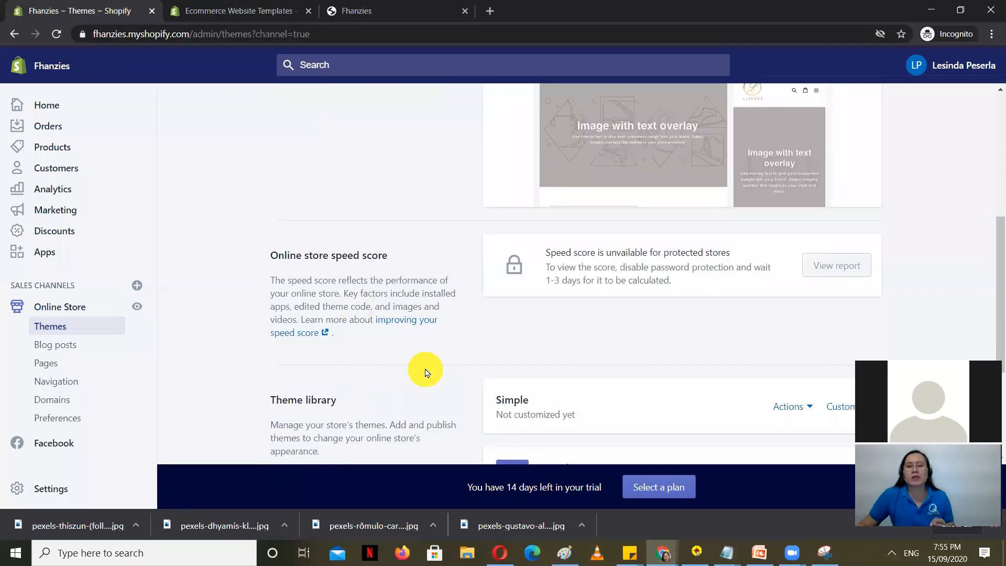
{"action": "scroll", "coordinate": [423, 371], "scroll_direction": "up", "scroll_amount": 5}
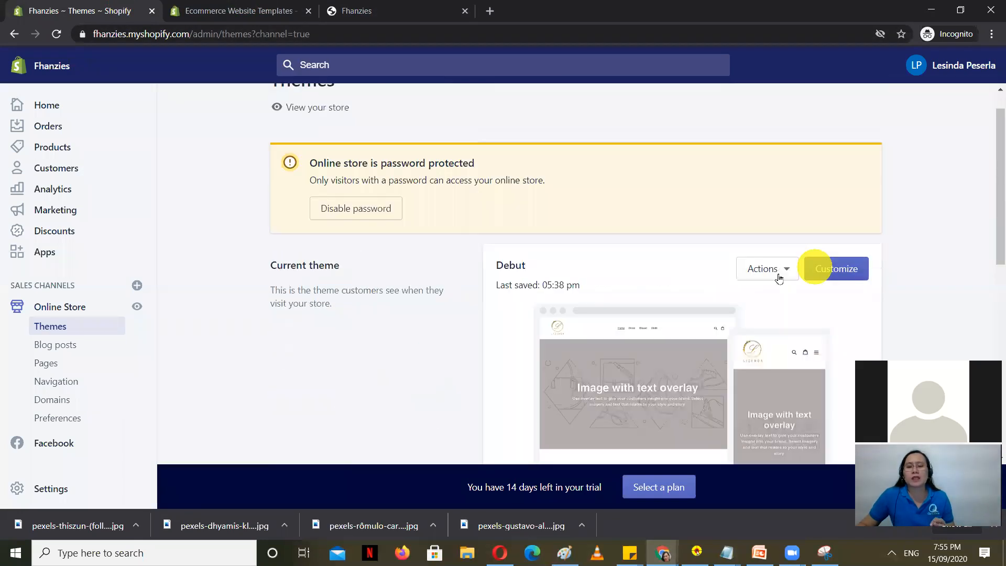
{"action": "left_click", "coordinate": [844, 268]}
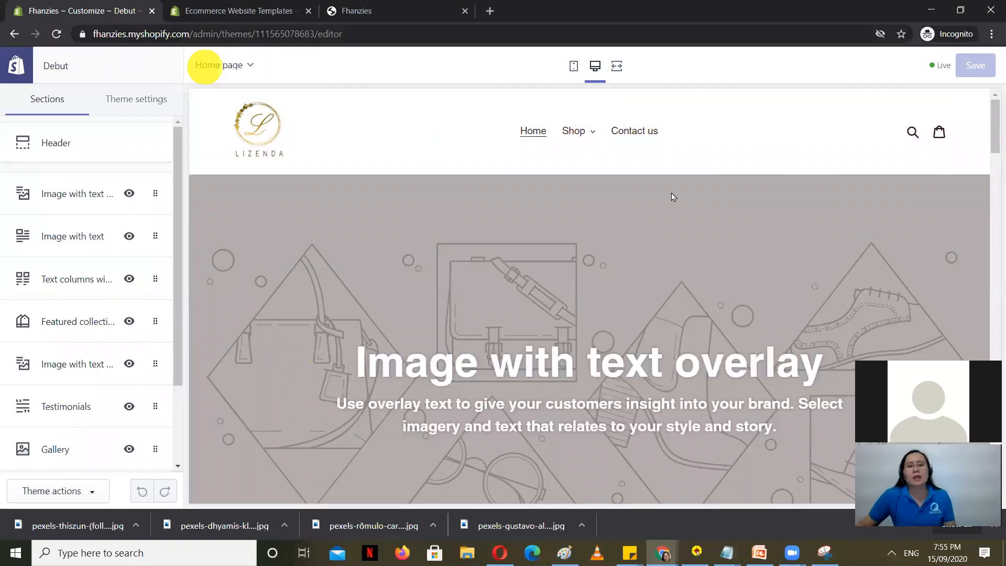
Step: Hide the image-with-text overlay hero and the following Image with text section
{"action": "scroll", "coordinate": [578, 295], "scroll_direction": "down", "scroll_amount": 6}
{"action": "scroll", "coordinate": [492, 296], "scroll_direction": "down", "scroll_amount": 5}
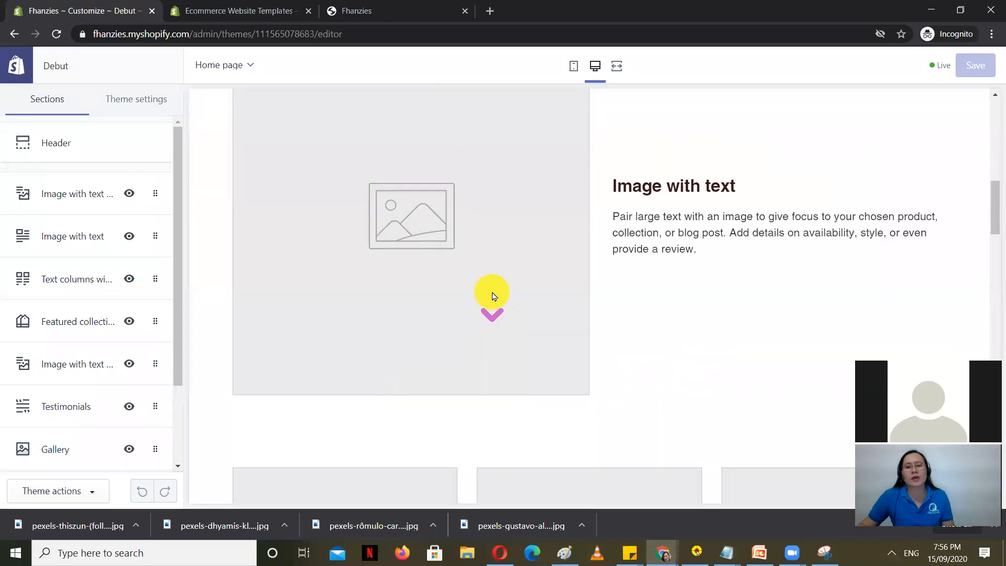
{"action": "scroll", "coordinate": [492, 278], "scroll_direction": "up", "scroll_amount": 10}
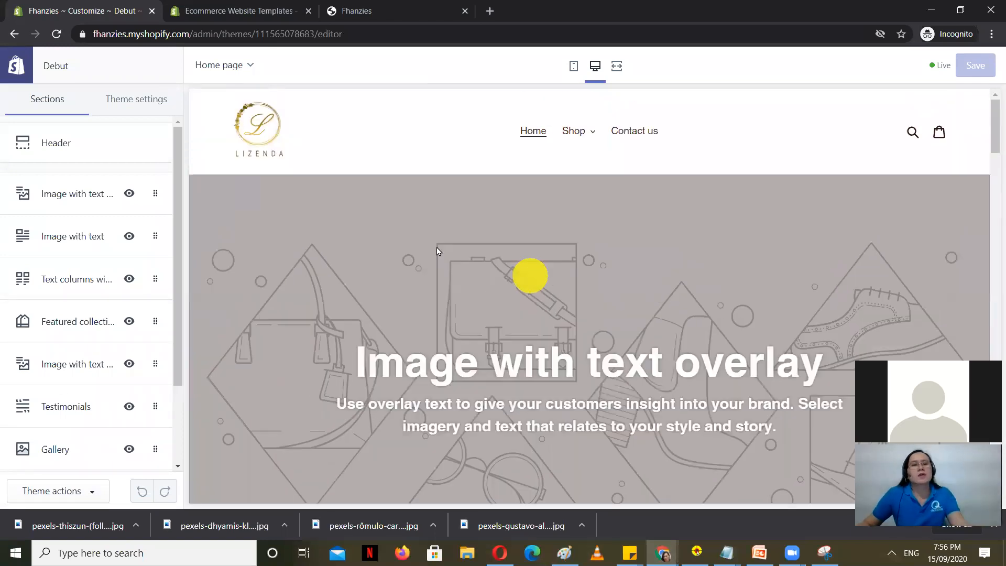
{"action": "left_click_drag", "start_coordinate": [179, 153], "coordinate": [170, 297]}
{"action": "scroll", "coordinate": [90, 203], "scroll_direction": "up", "scroll_amount": 3}
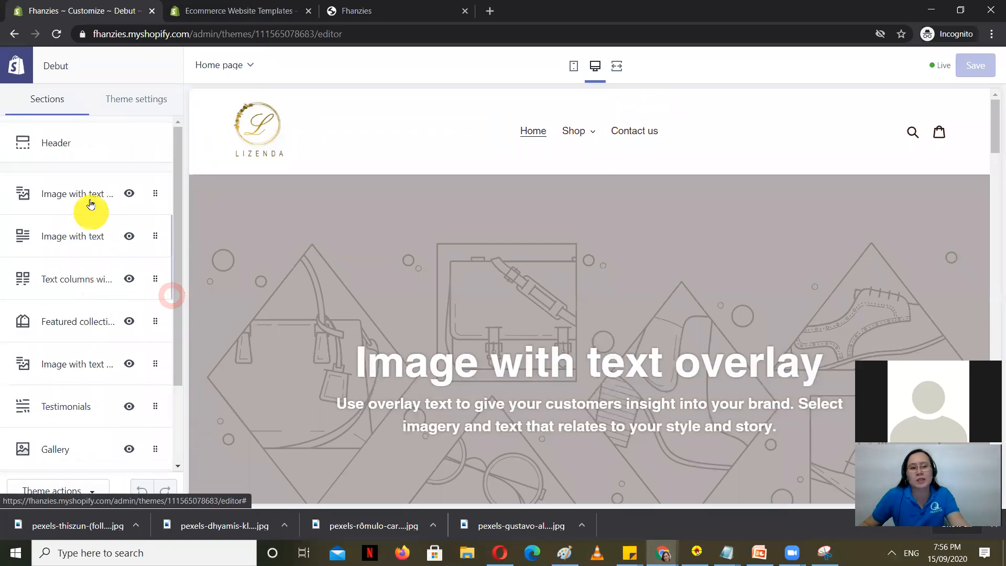
{"action": "scroll", "coordinate": [67, 252], "scroll_direction": "down", "scroll_amount": 3}
{"action": "scroll", "coordinate": [65, 303], "scroll_direction": "up", "scroll_amount": 1}
{"action": "scroll", "coordinate": [64, 291], "scroll_direction": "up", "scroll_amount": 2}
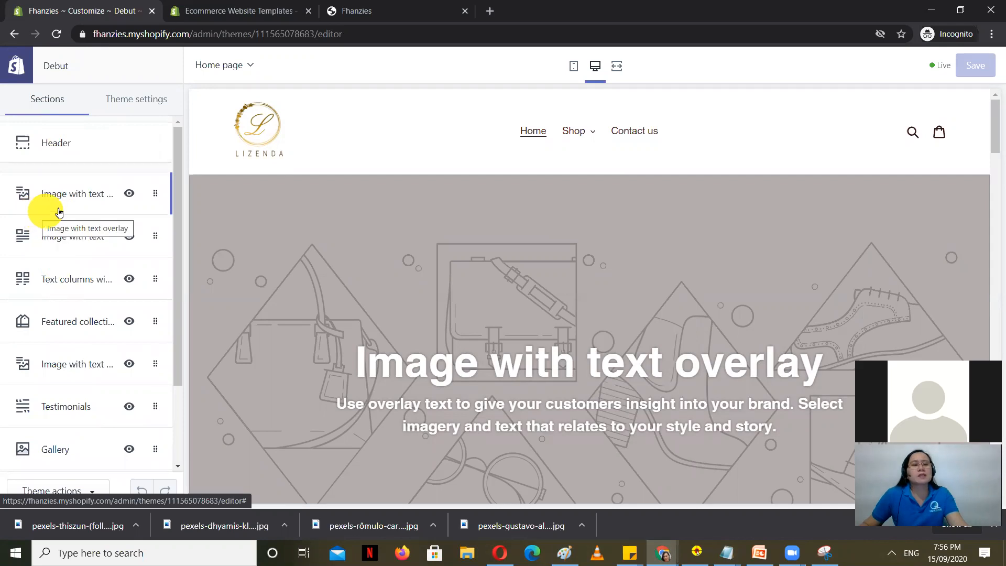
{"action": "scroll", "coordinate": [391, 268], "scroll_direction": "down", "scroll_amount": 4}
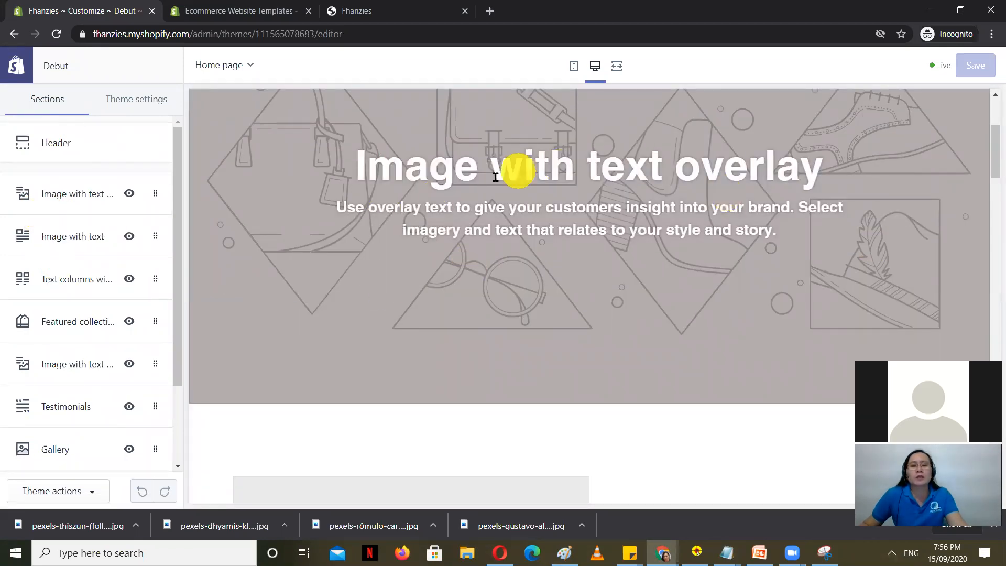
{"action": "scroll", "coordinate": [450, 220], "scroll_direction": "up", "scroll_amount": 4}
{"action": "scroll", "coordinate": [419, 252], "scroll_direction": "down", "scroll_amount": 1}
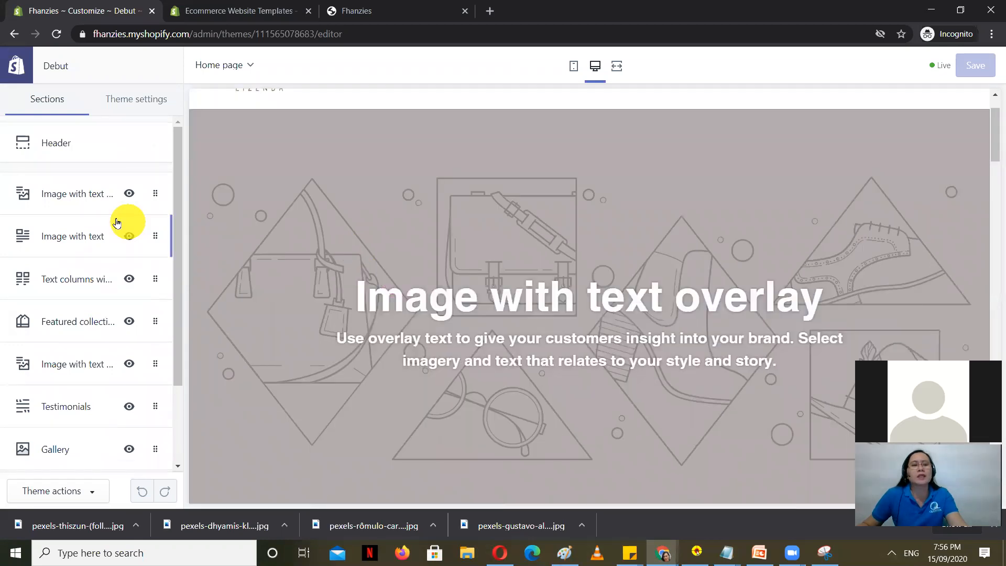
{"action": "scroll", "coordinate": [478, 269], "scroll_direction": "down", "scroll_amount": 1}
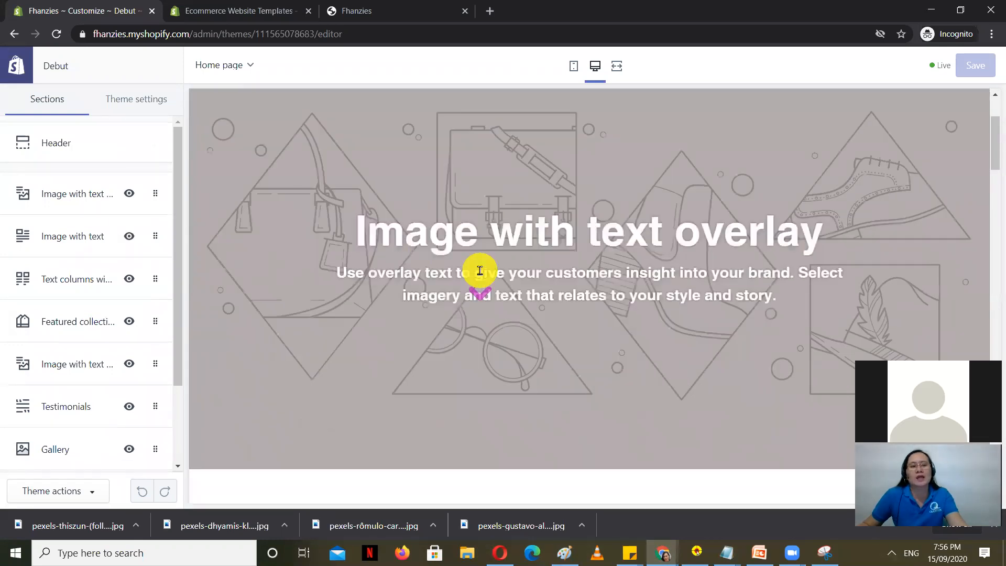
{"action": "left_click", "coordinate": [129, 194]}
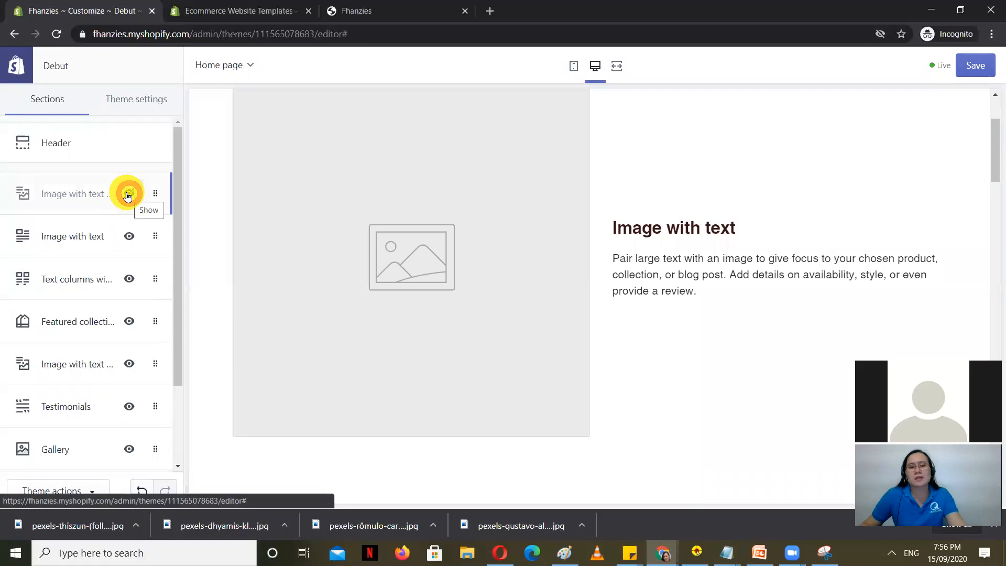
{"action": "scroll", "coordinate": [340, 280], "scroll_direction": "up", "scroll_amount": 2}
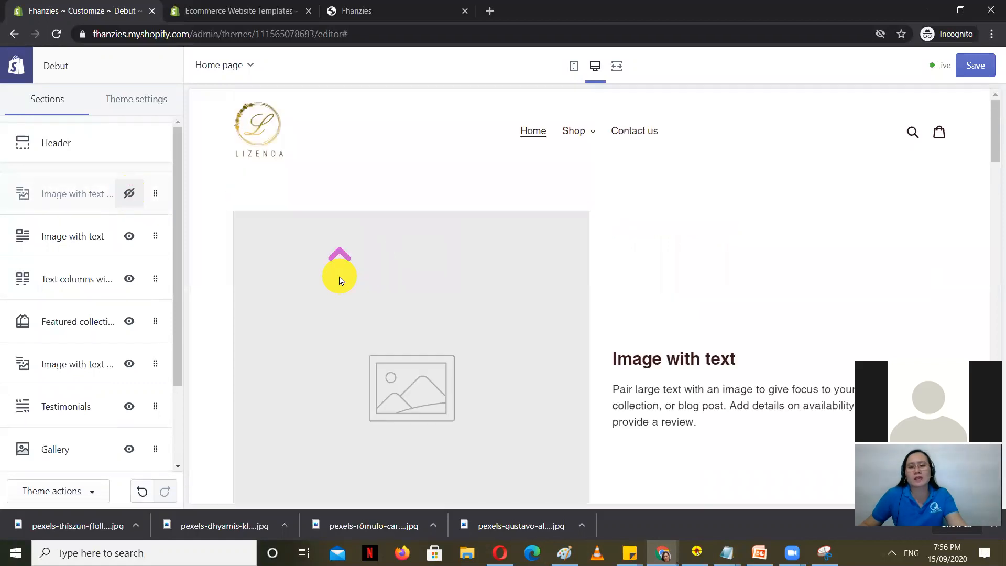
{"action": "scroll", "coordinate": [340, 281], "scroll_direction": "down", "scroll_amount": 5}
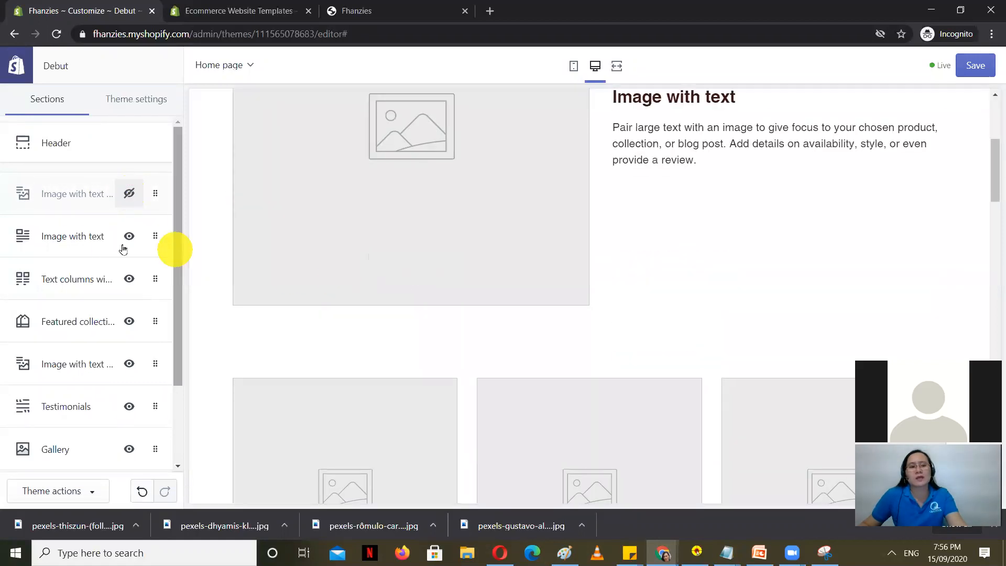
{"action": "left_click", "coordinate": [129, 236]}
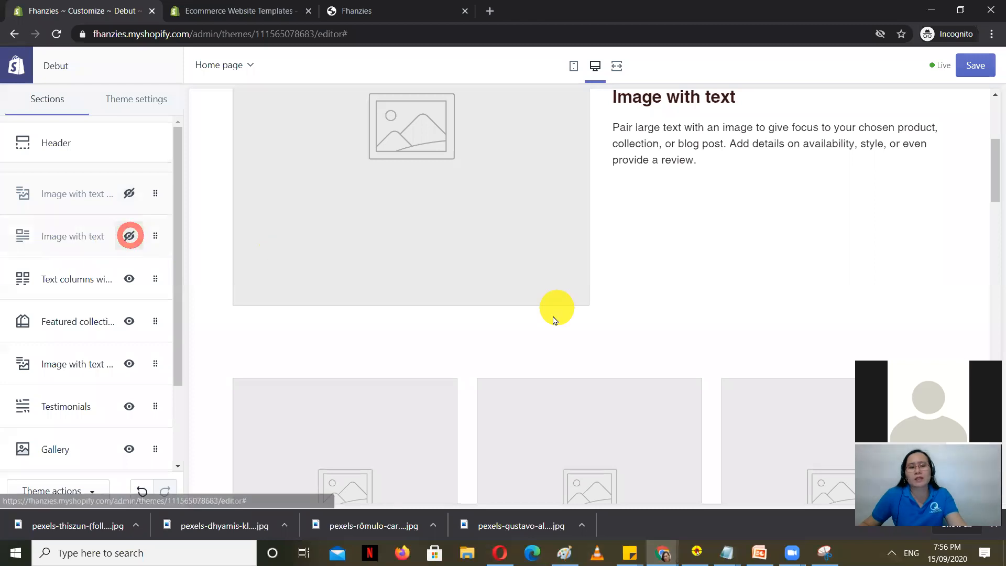
{"action": "scroll", "coordinate": [467, 293], "scroll_direction": "up", "scroll_amount": 4}
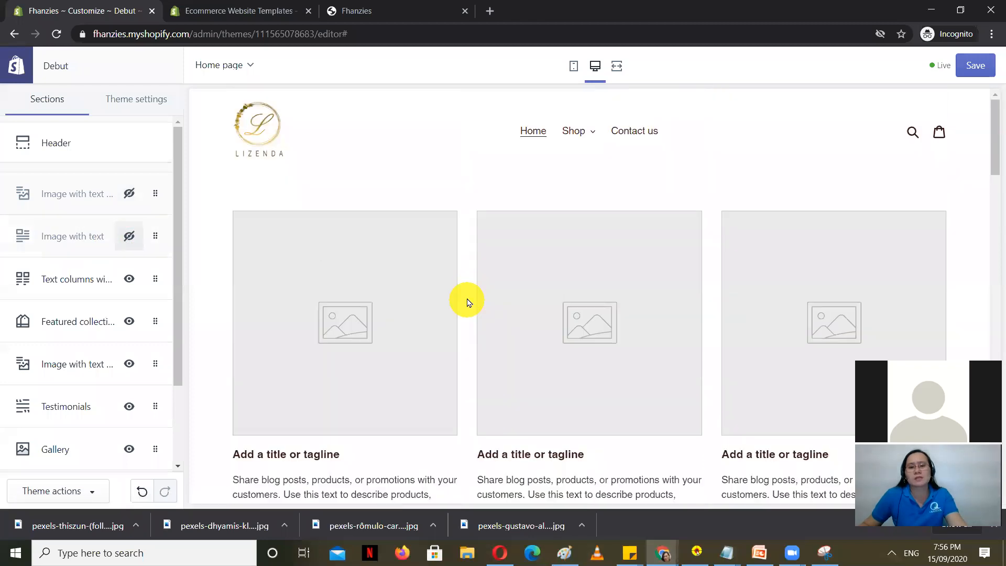
{"action": "scroll", "coordinate": [468, 302], "scroll_direction": "down", "scroll_amount": 4}
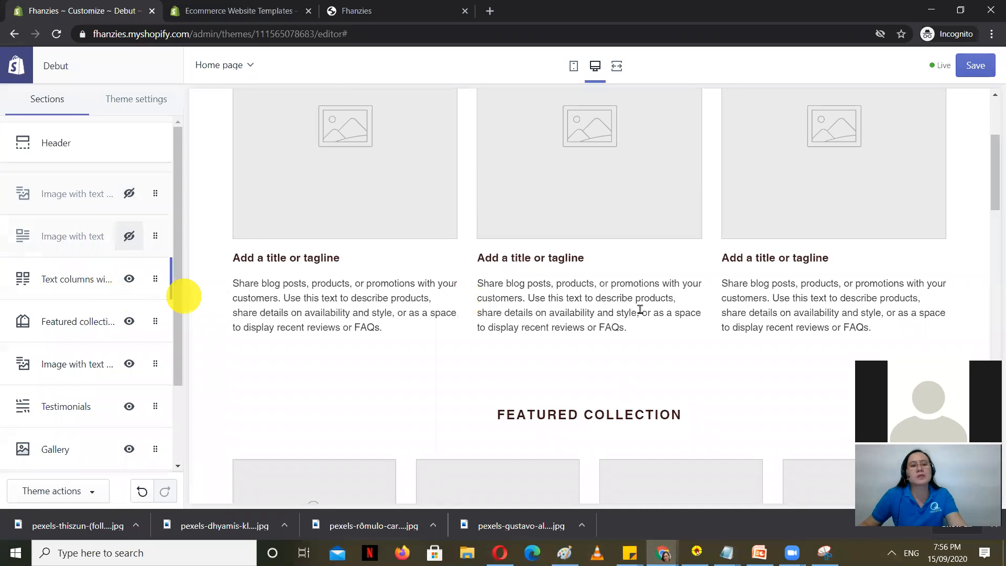
{"action": "scroll", "coordinate": [632, 307], "scroll_direction": "up", "scroll_amount": 4}
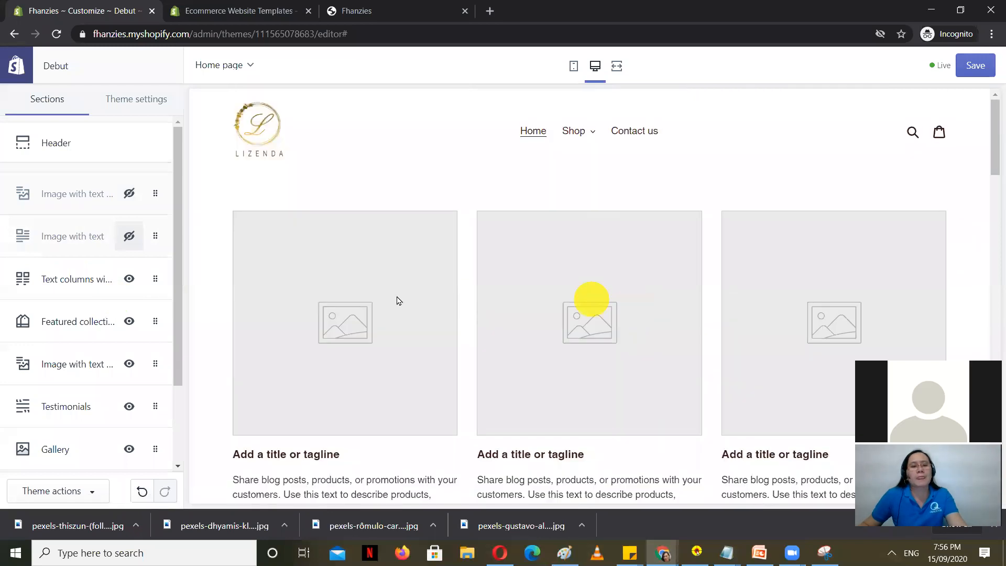
{"action": "scroll", "coordinate": [365, 308], "scroll_direction": "down", "scroll_amount": 3}
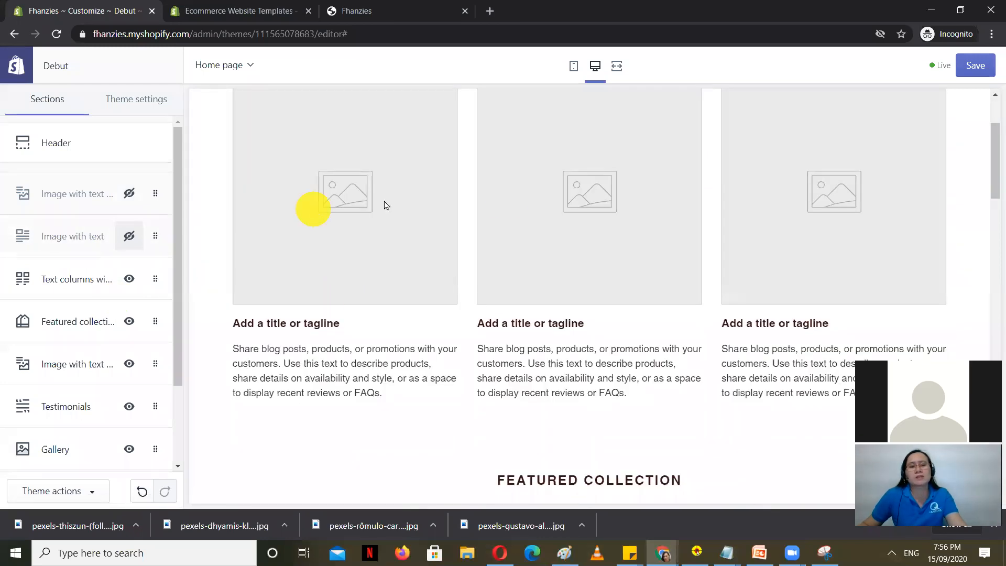
Step: Give the first text column the free Women's Fashion photo of a woman on yellow
{"action": "left_click", "coordinate": [72, 278]}
{"action": "left_click", "coordinate": [338, 206]}
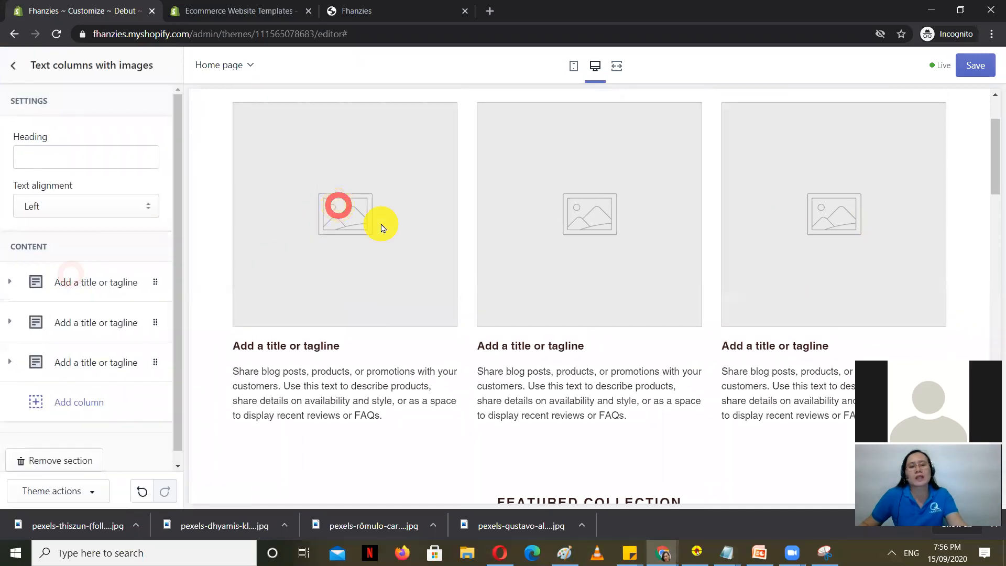
{"action": "scroll", "coordinate": [362, 270], "scroll_direction": "down", "scroll_amount": 1}
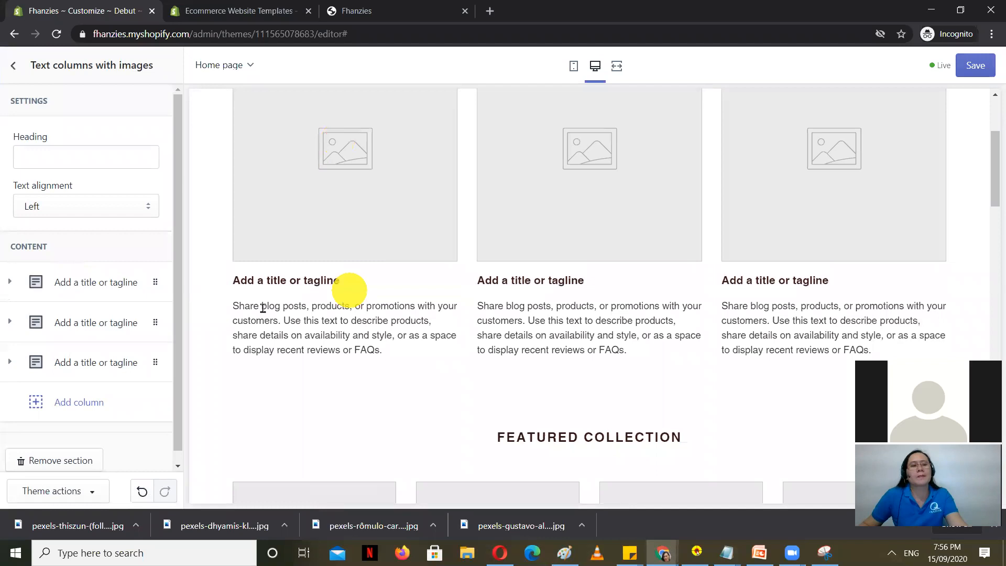
{"action": "left_click", "coordinate": [94, 292]}
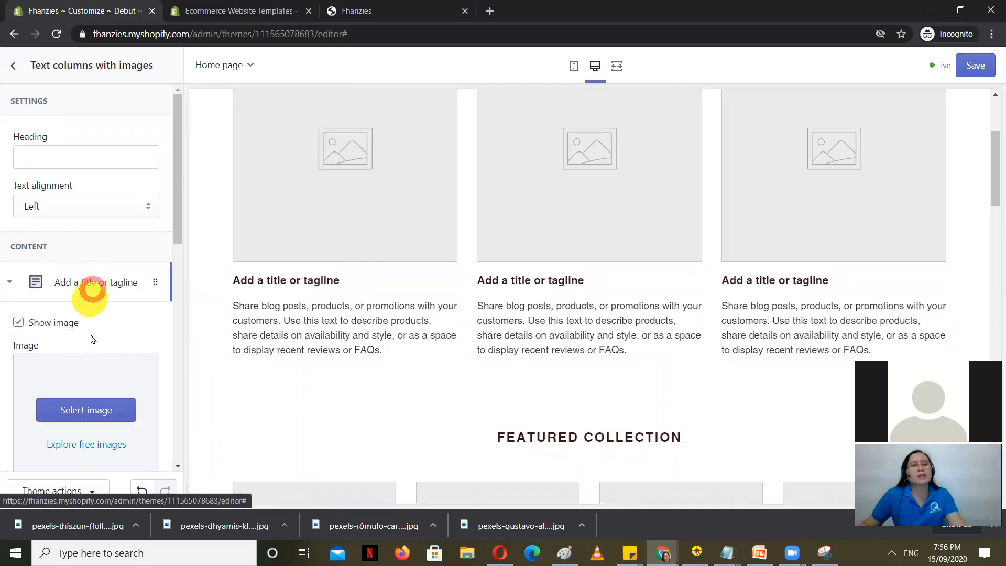
{"action": "left_click", "coordinate": [98, 405]}
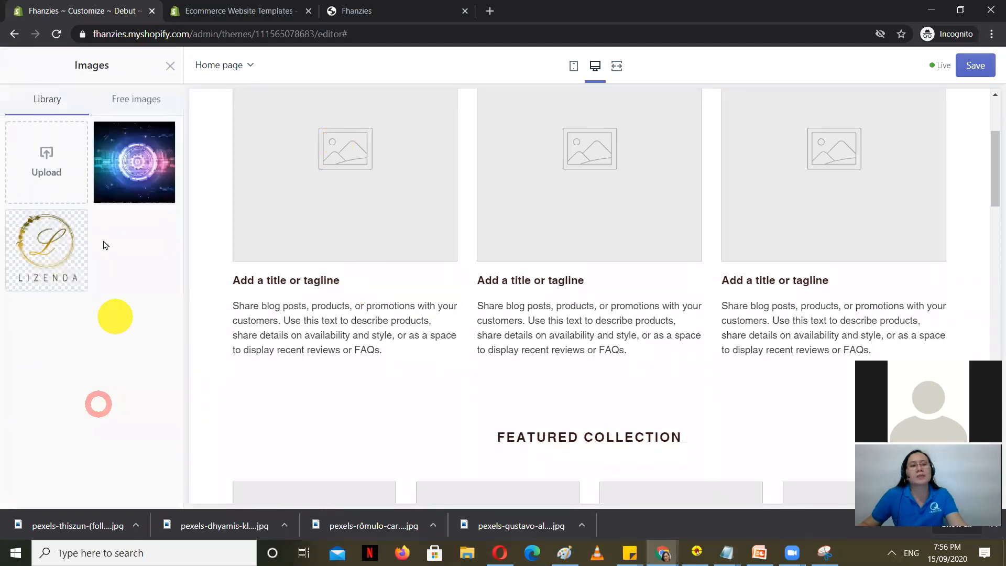
{"action": "left_click", "coordinate": [138, 92]}
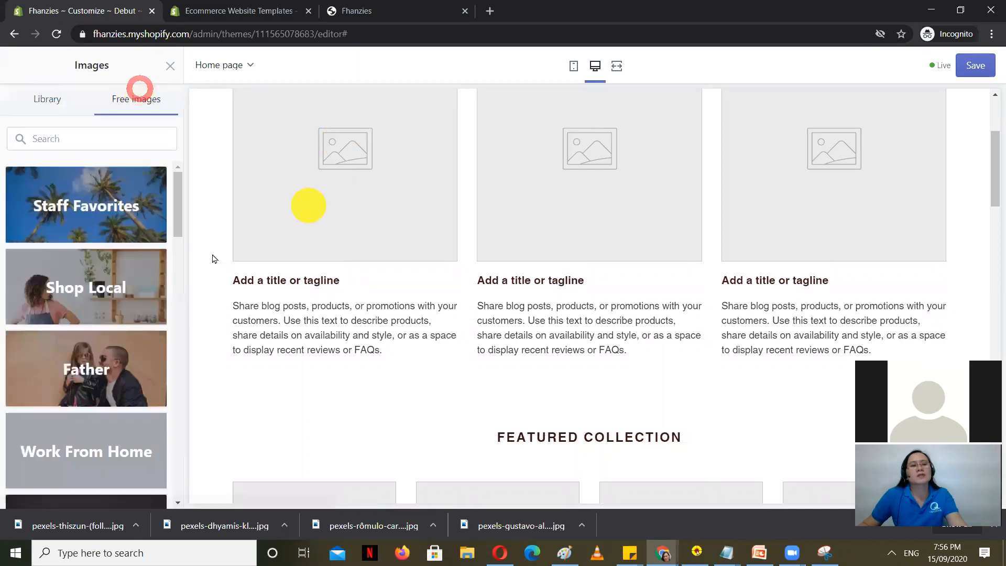
{"action": "scroll", "coordinate": [116, 292], "scroll_direction": "down", "scroll_amount": 3}
{"action": "left_click", "coordinate": [89, 393]}
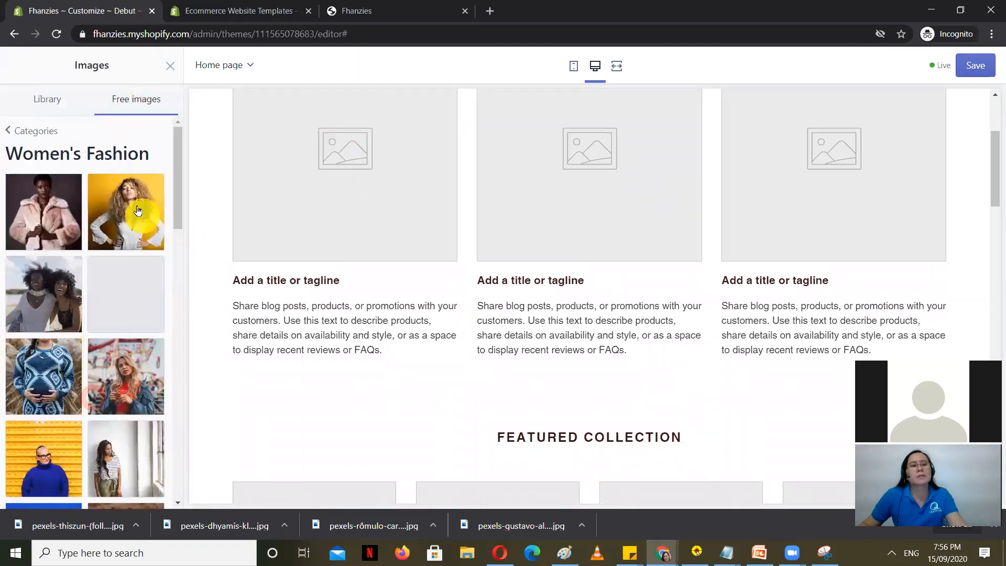
{"action": "left_click", "coordinate": [138, 210]}
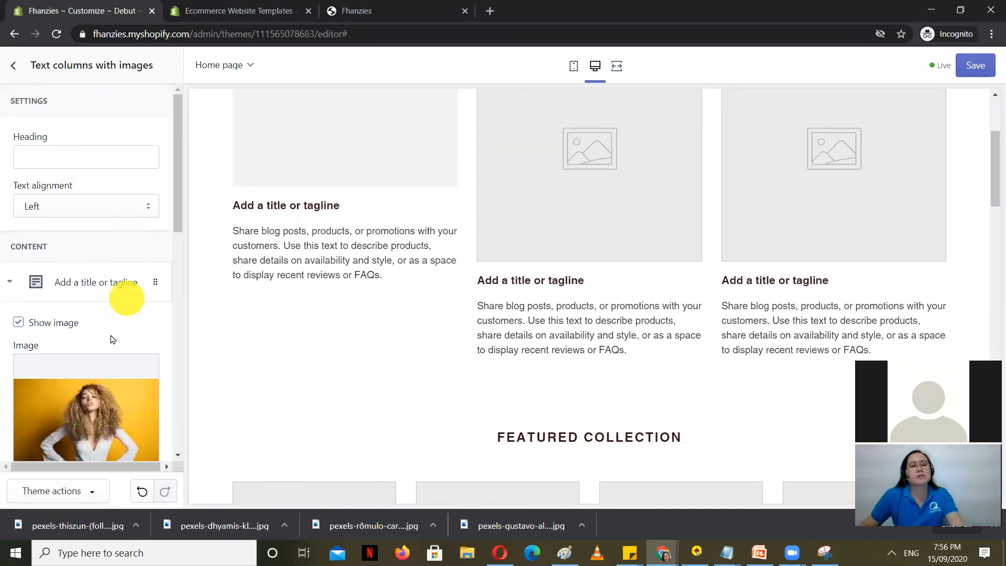
Step: Save the theme changes and return to the home page sections list
{"action": "scroll", "coordinate": [113, 315], "scroll_direction": "down", "scroll_amount": 3}
{"action": "scroll", "coordinate": [112, 382], "scroll_direction": "up", "scroll_amount": 5}
{"action": "left_click", "coordinate": [976, 65]}
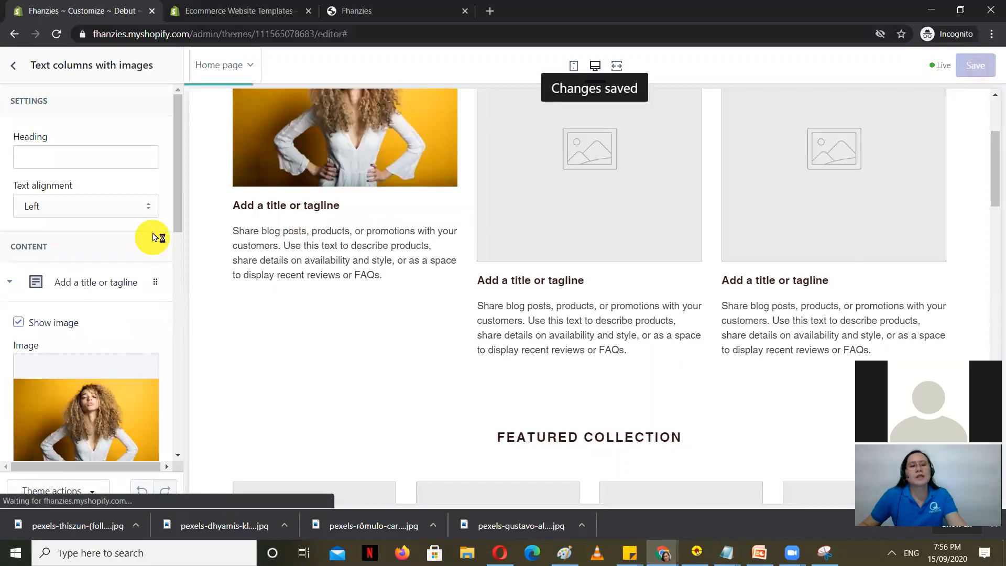
{"action": "left_click", "coordinate": [13, 65]}
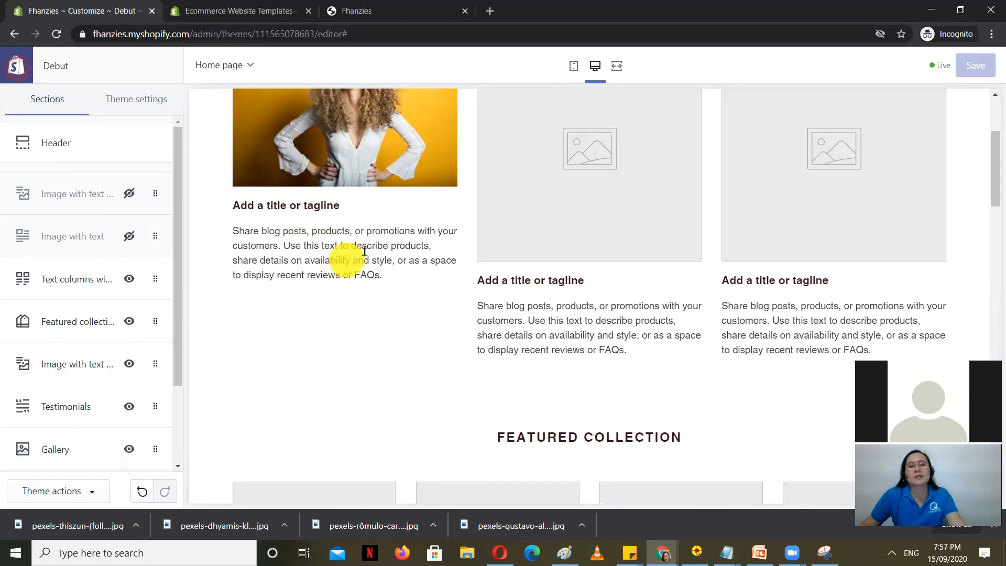
Step: Reopen the Text columns with images section and expand the first column's settings
{"action": "scroll", "coordinate": [388, 283], "scroll_direction": "up", "scroll_amount": 3}
{"action": "left_click", "coordinate": [415, 367]}
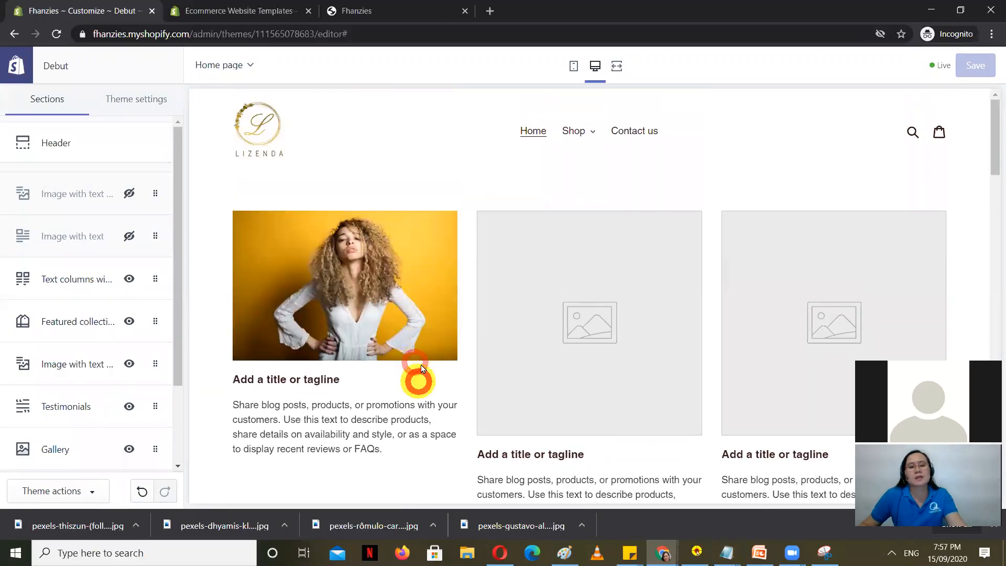
{"action": "scroll", "coordinate": [385, 388], "scroll_direction": "down", "scroll_amount": 3}
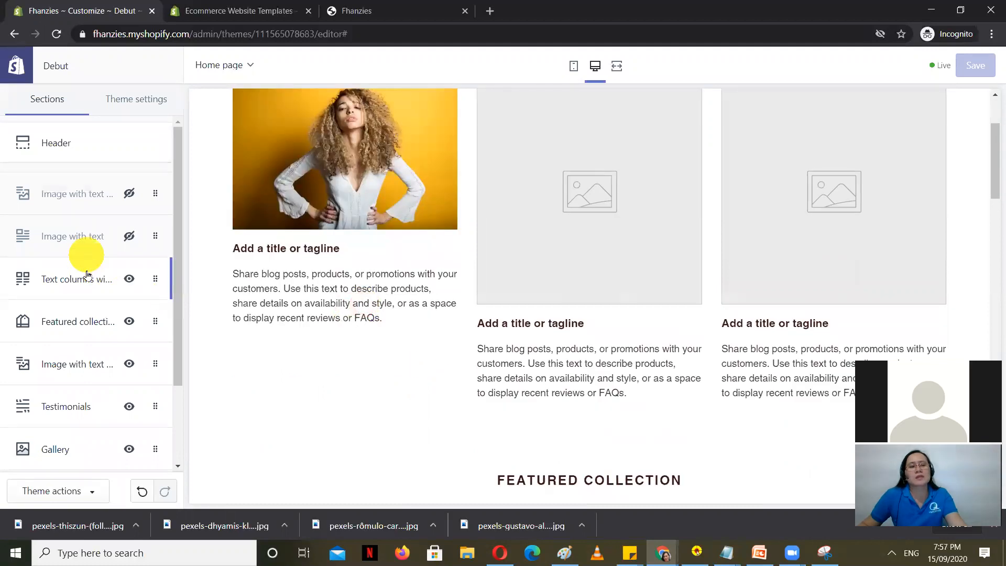
{"action": "left_click", "coordinate": [86, 237]}
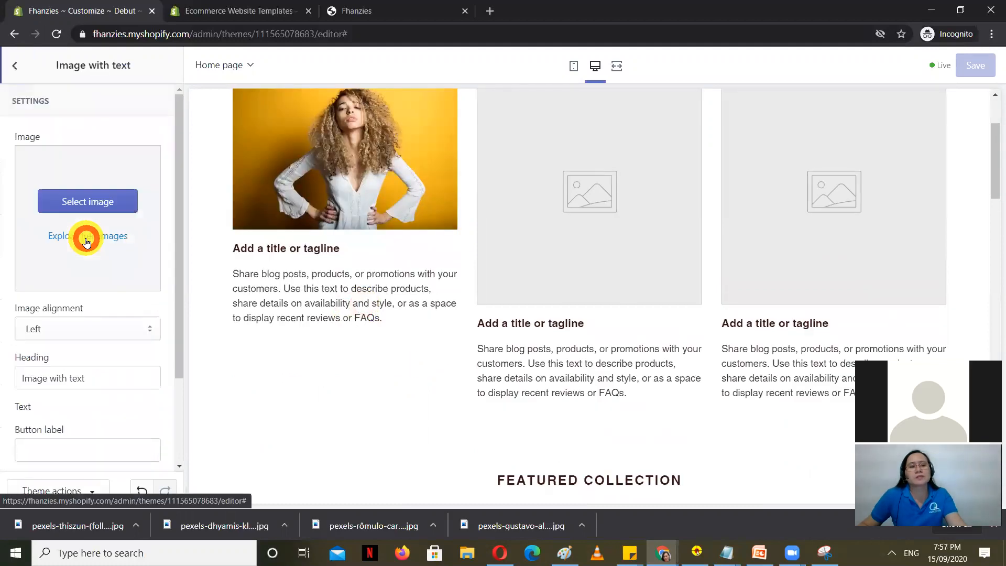
{"action": "left_click", "coordinate": [10, 73]}
{"action": "left_click", "coordinate": [71, 280]}
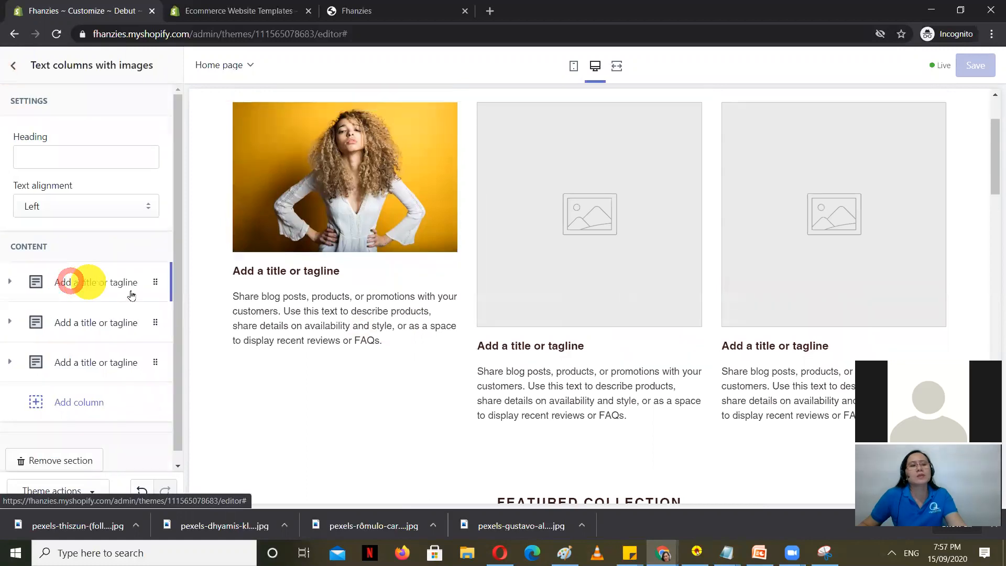
{"action": "left_click", "coordinate": [102, 287]}
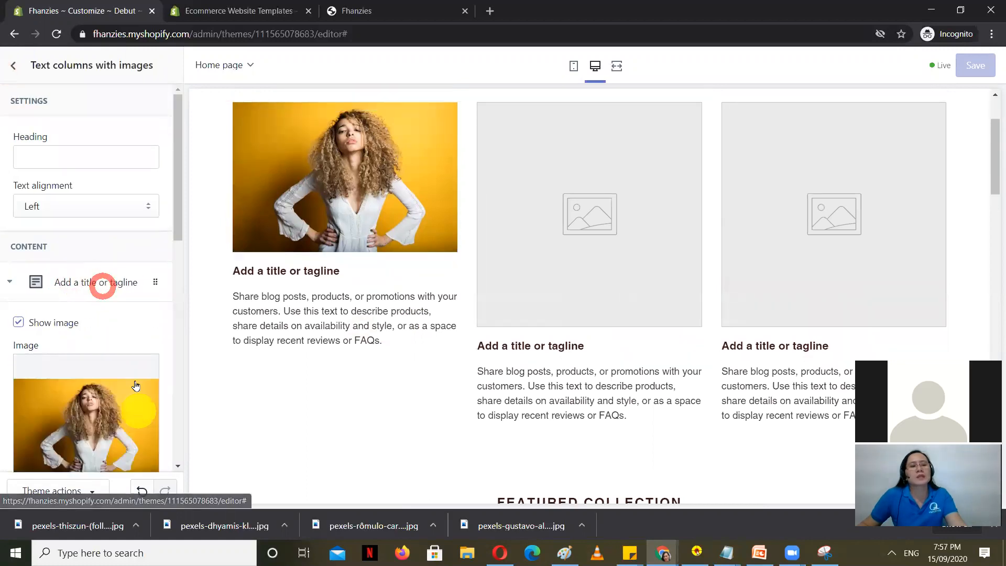
{"action": "scroll", "coordinate": [105, 346], "scroll_direction": "down", "scroll_amount": 5}
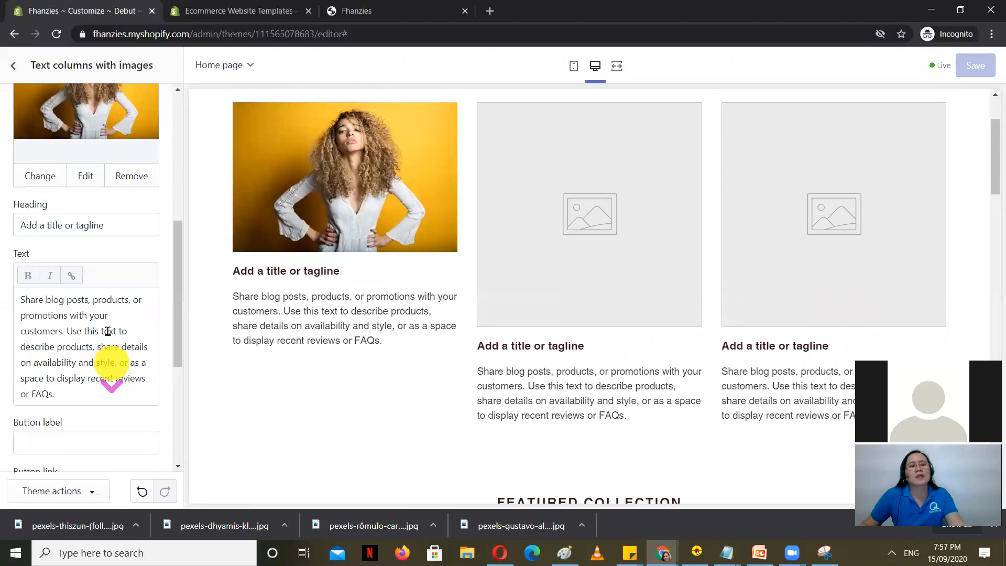
{"action": "scroll", "coordinate": [107, 332], "scroll_direction": "down", "scroll_amount": 1}
Step: Replace the first column's placeholder heading with 'Blouse1' and save
{"action": "left_click_drag", "start_coordinate": [71, 336], "coordinate": [11, 245]}
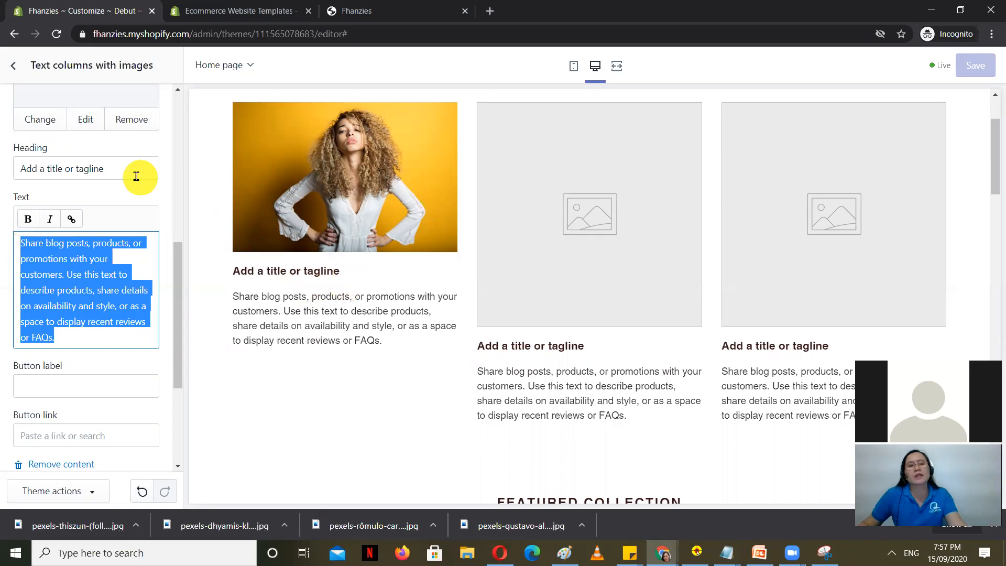
{"action": "left_click_drag", "start_coordinate": [136, 176], "coordinate": [2, 173]}
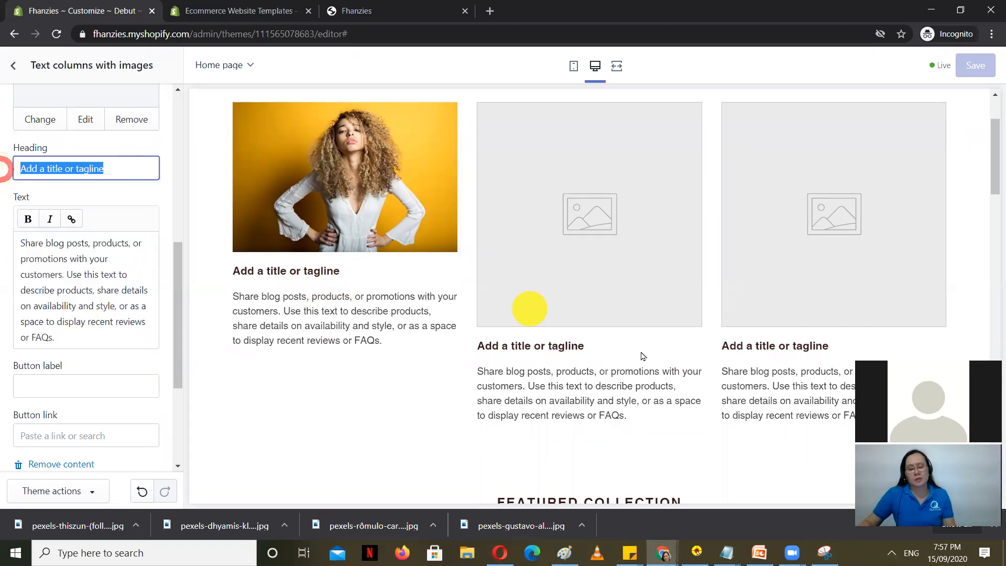
{"action": "type", "text": "Blouse"}
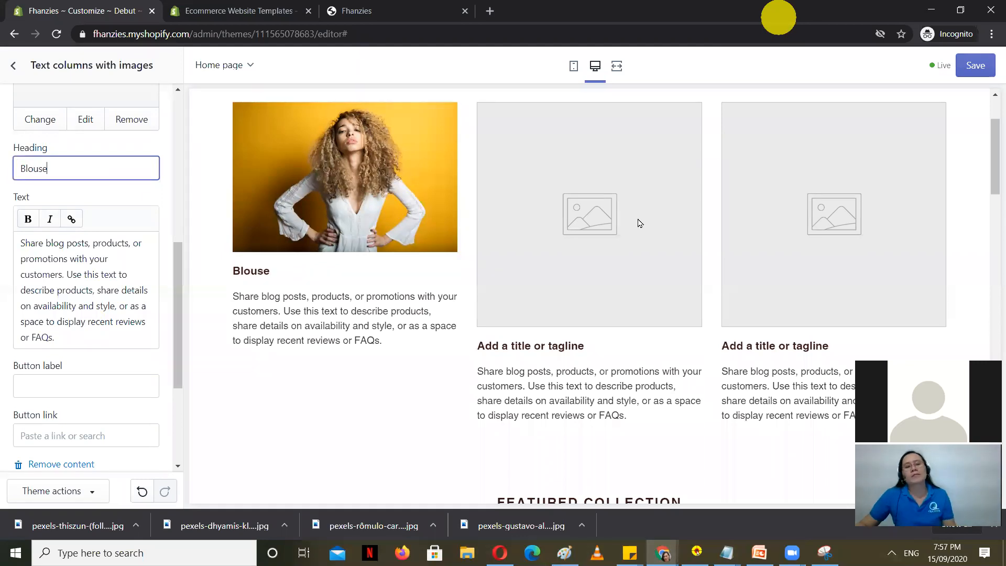
{"action": "type", "text": "1"}
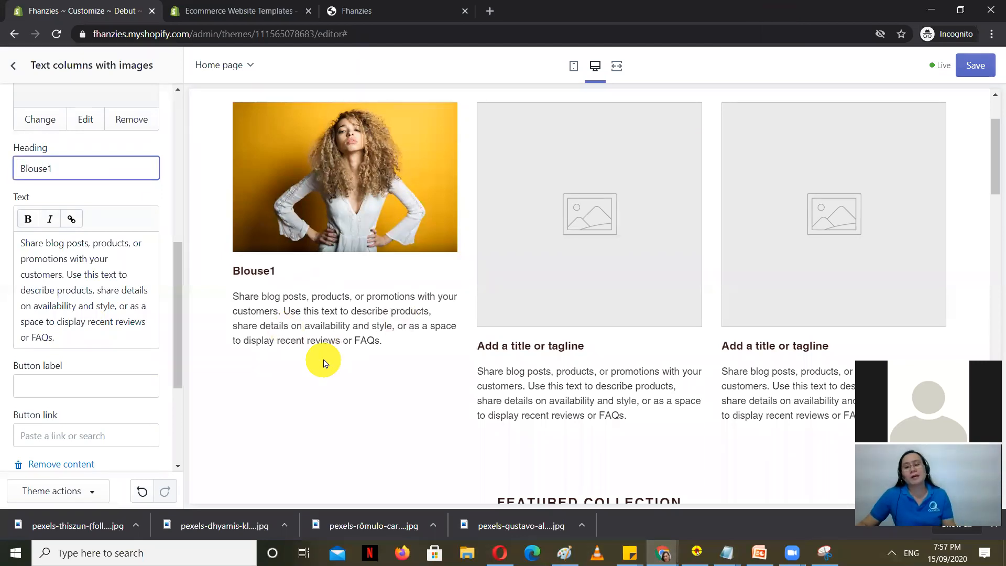
{"action": "left_click", "coordinate": [324, 337]}
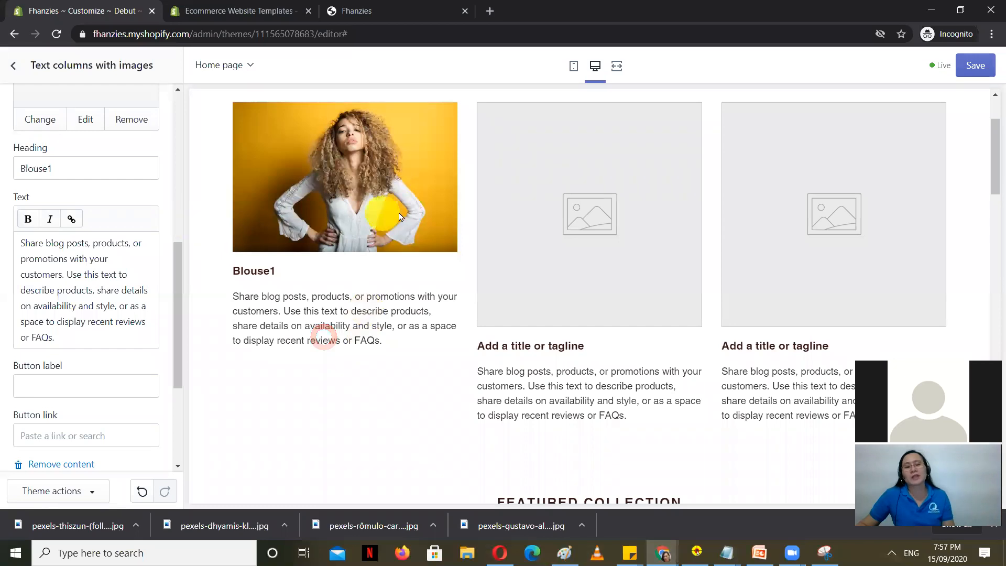
{"action": "scroll", "coordinate": [105, 388], "scroll_direction": "down", "scroll_amount": 4}
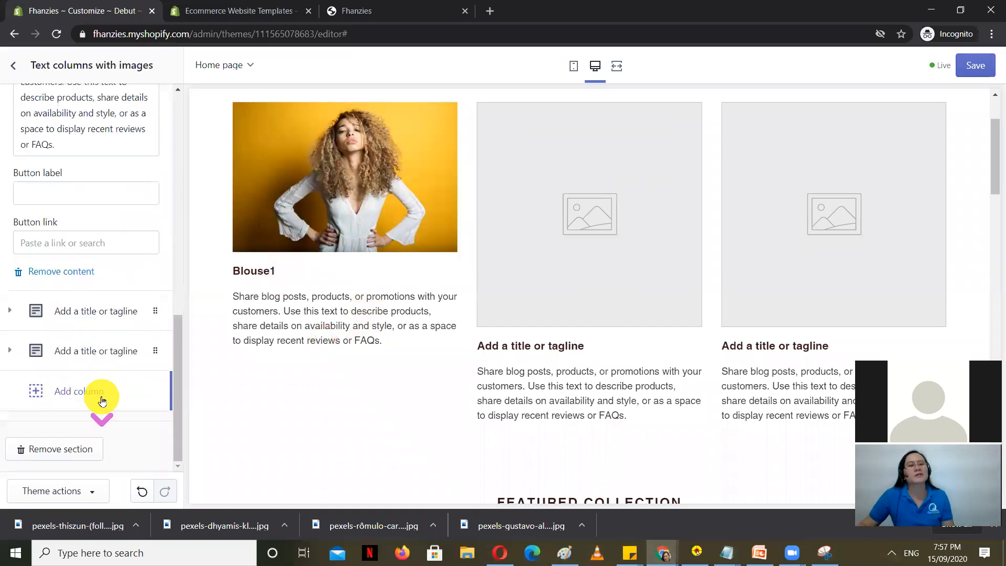
{"action": "scroll", "coordinate": [125, 363], "scroll_direction": "up", "scroll_amount": 9}
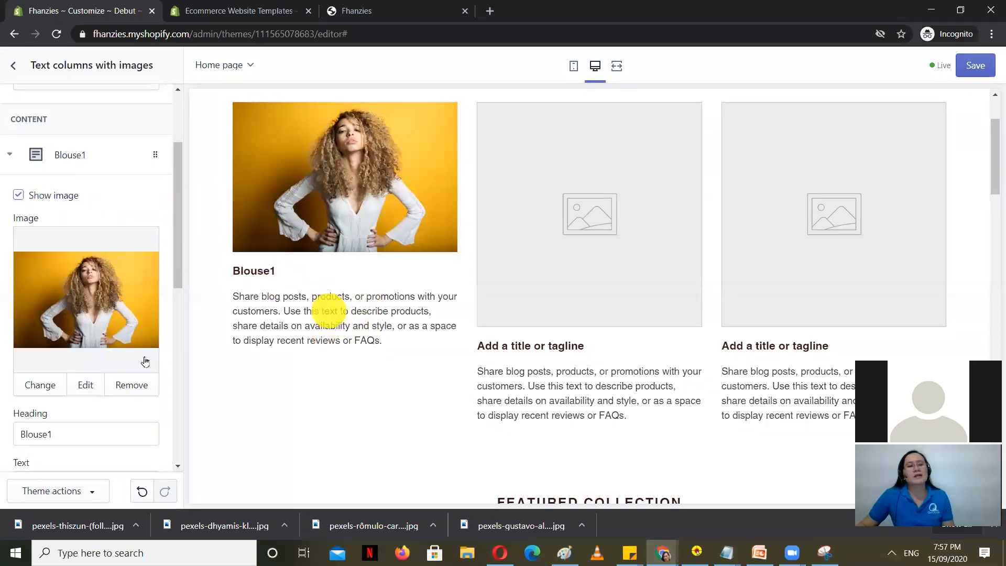
{"action": "scroll", "coordinate": [112, 382], "scroll_direction": "down", "scroll_amount": 6}
{"action": "scroll", "coordinate": [113, 381], "scroll_direction": "up", "scroll_amount": 6}
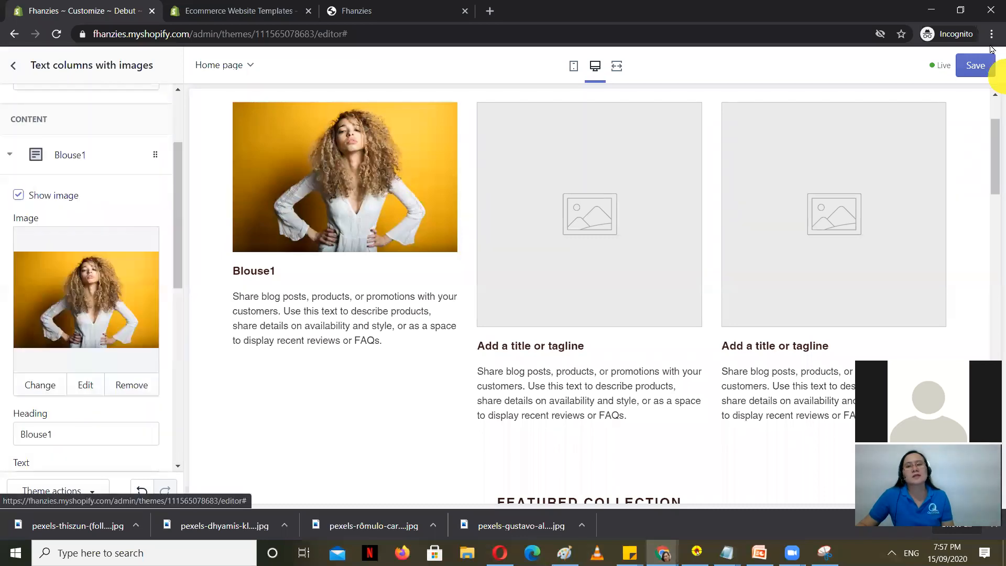
{"action": "left_click", "coordinate": [973, 65]}
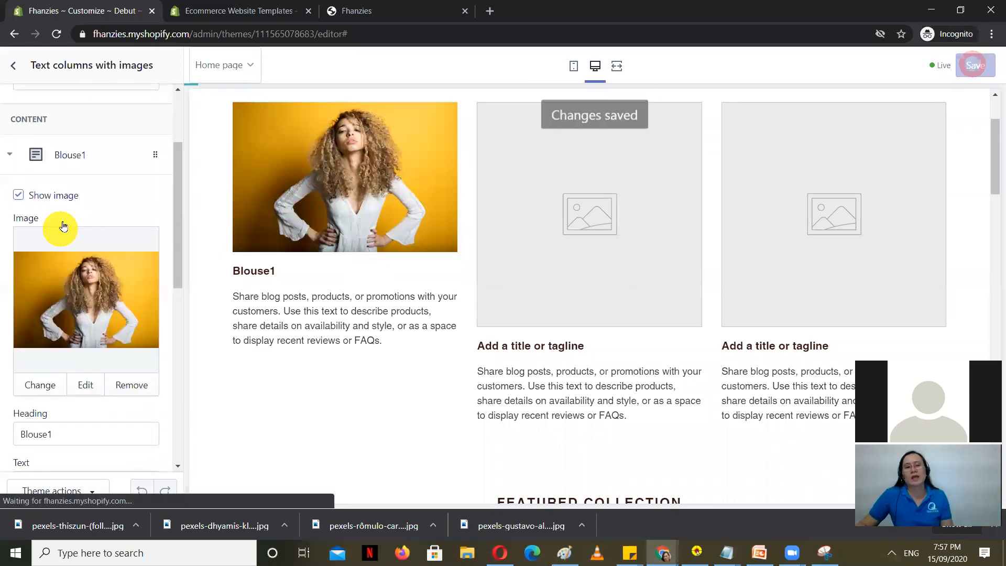
{"action": "scroll", "coordinate": [122, 320], "scroll_direction": "down", "scroll_amount": 6}
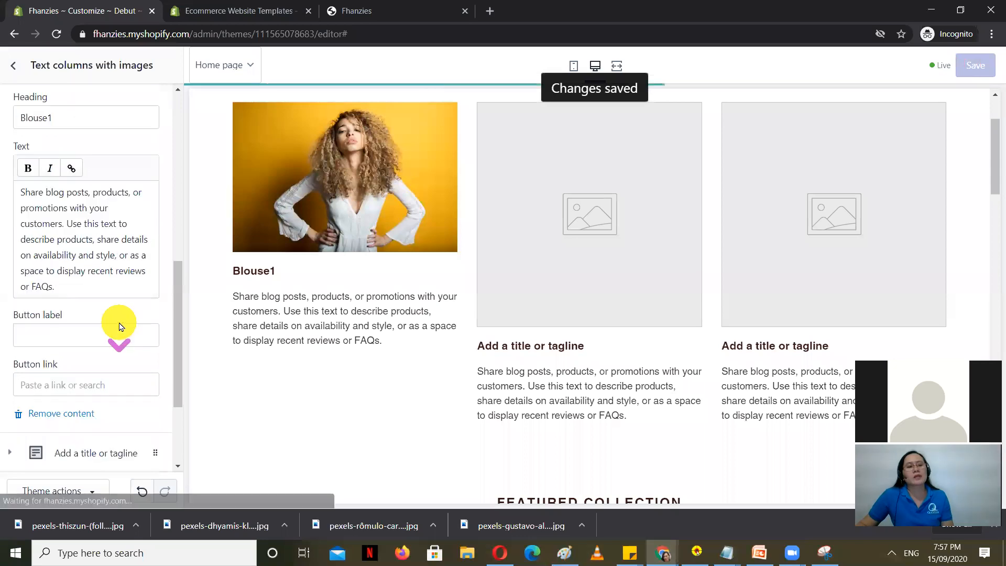
{"action": "scroll", "coordinate": [121, 327], "scroll_direction": "up", "scroll_amount": 6}
Step: Give the second column the free Women's Fashion pink fur coat photo and save
{"action": "left_click", "coordinate": [15, 66]}
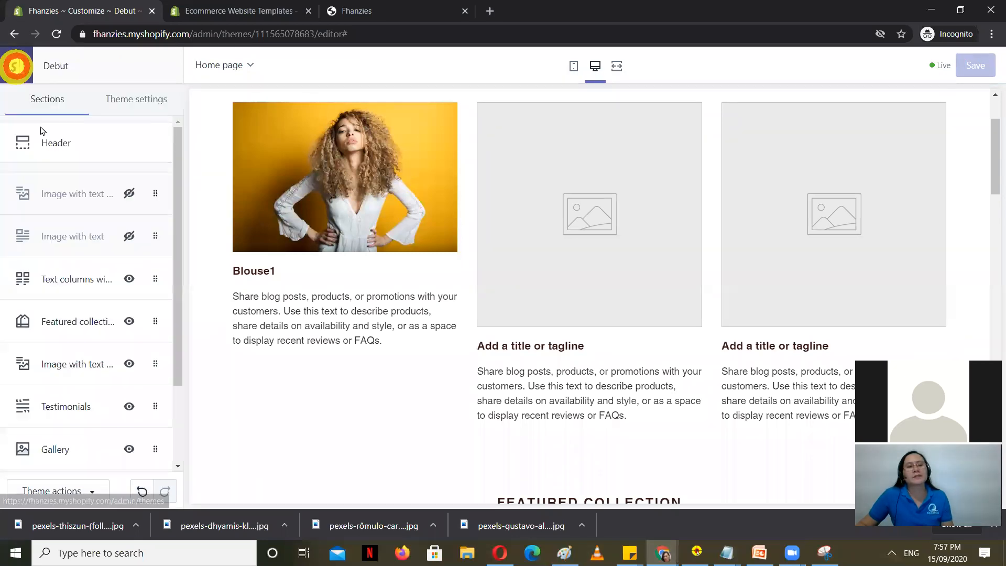
{"action": "left_click", "coordinate": [78, 280]}
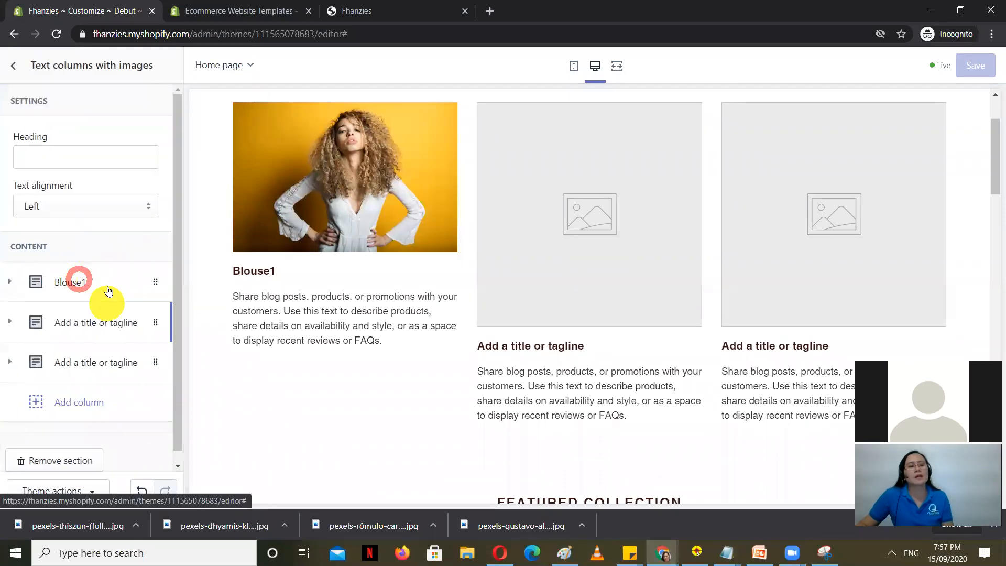
{"action": "scroll", "coordinate": [99, 298], "scroll_direction": "down", "scroll_amount": 1}
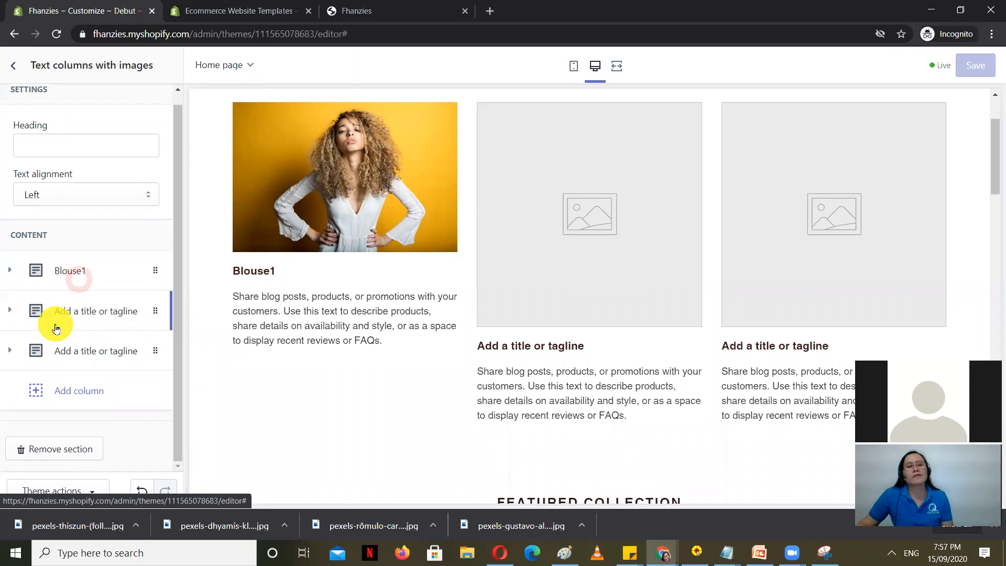
{"action": "left_click", "coordinate": [98, 313]}
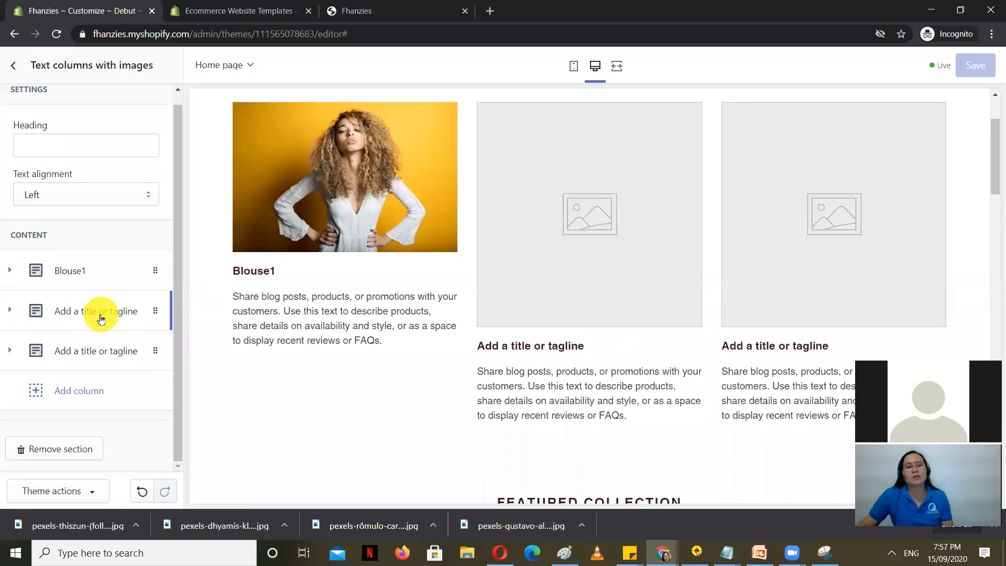
{"action": "scroll", "coordinate": [110, 325], "scroll_direction": "down", "scroll_amount": 4}
{"action": "left_click", "coordinate": [96, 246]}
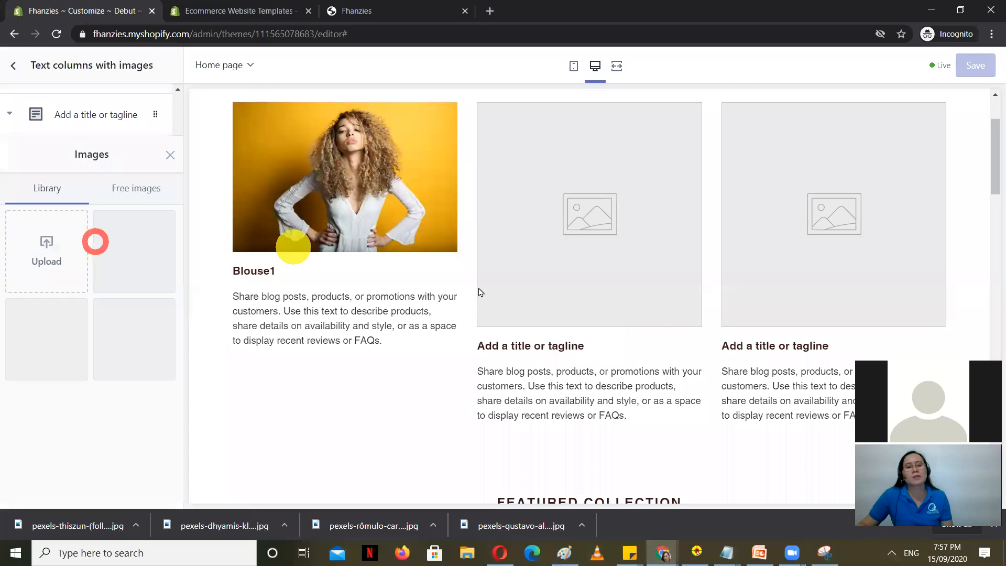
{"action": "left_click", "coordinate": [143, 97]}
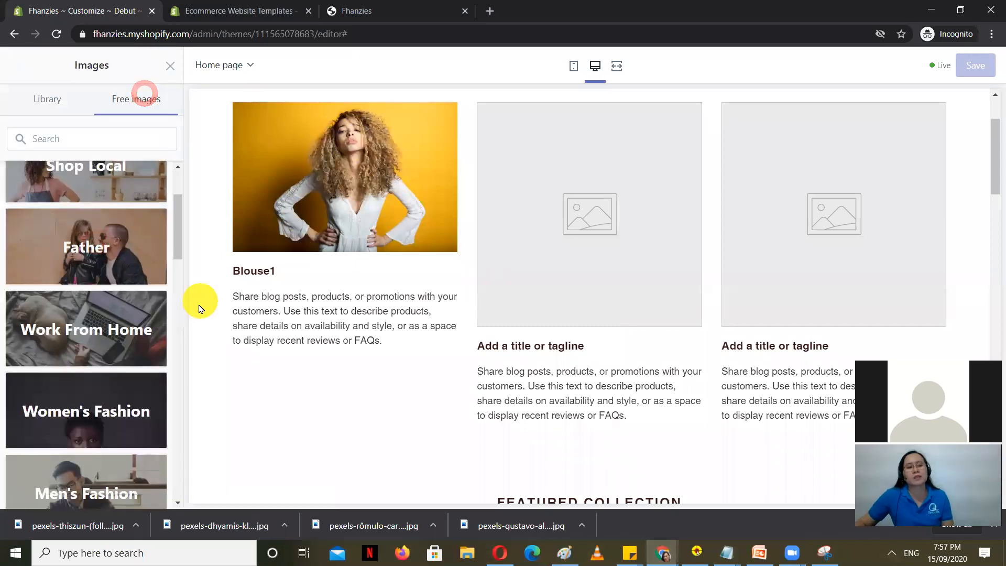
{"action": "left_click", "coordinate": [115, 410]}
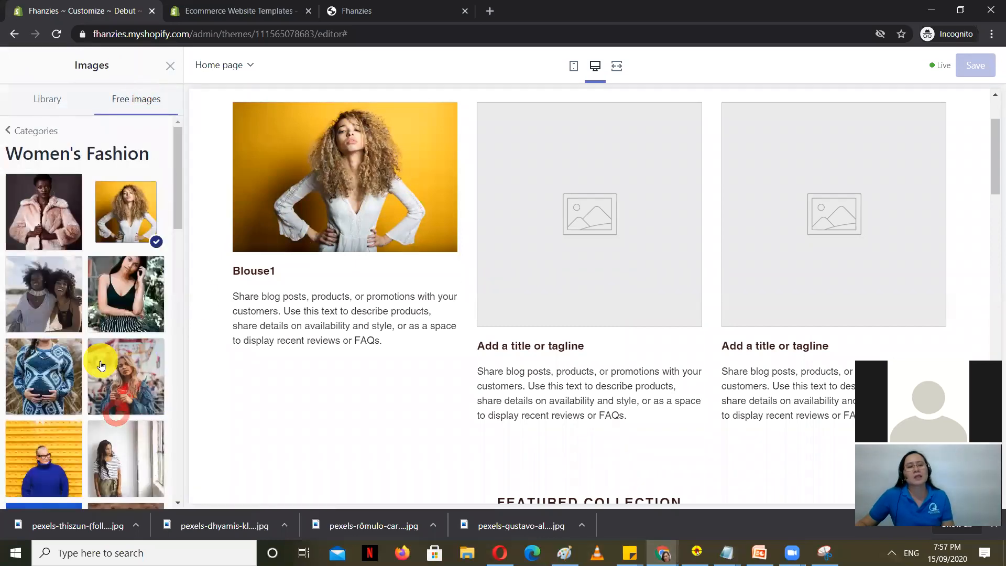
{"action": "left_click", "coordinate": [46, 221]}
{"action": "left_click", "coordinate": [153, 490]}
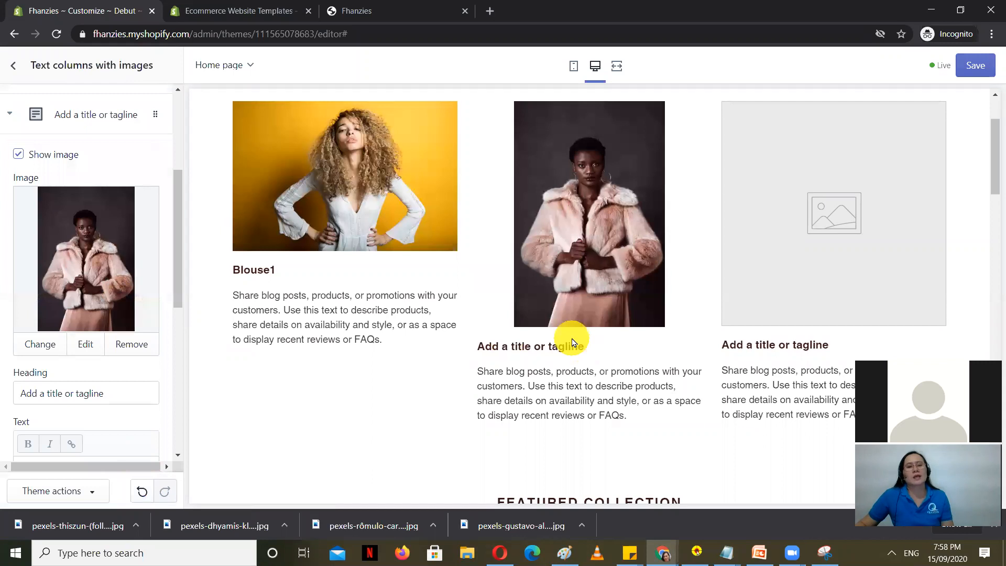
{"action": "left_click", "coordinate": [986, 70]}
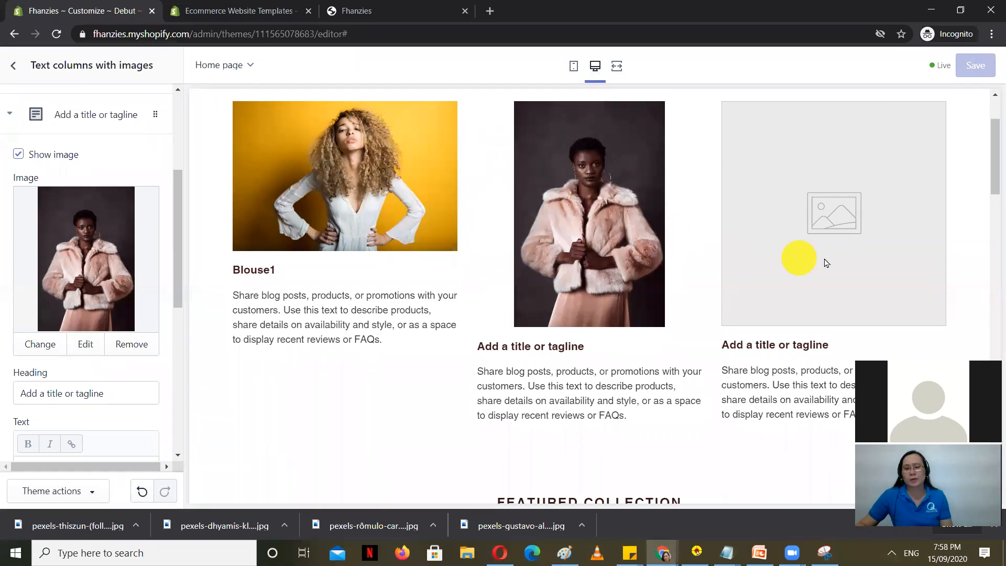
Step: Give the third column the Women's Fashion striped-trousers photo and save
{"action": "left_click", "coordinate": [11, 114]}
{"action": "left_click", "coordinate": [103, 350]}
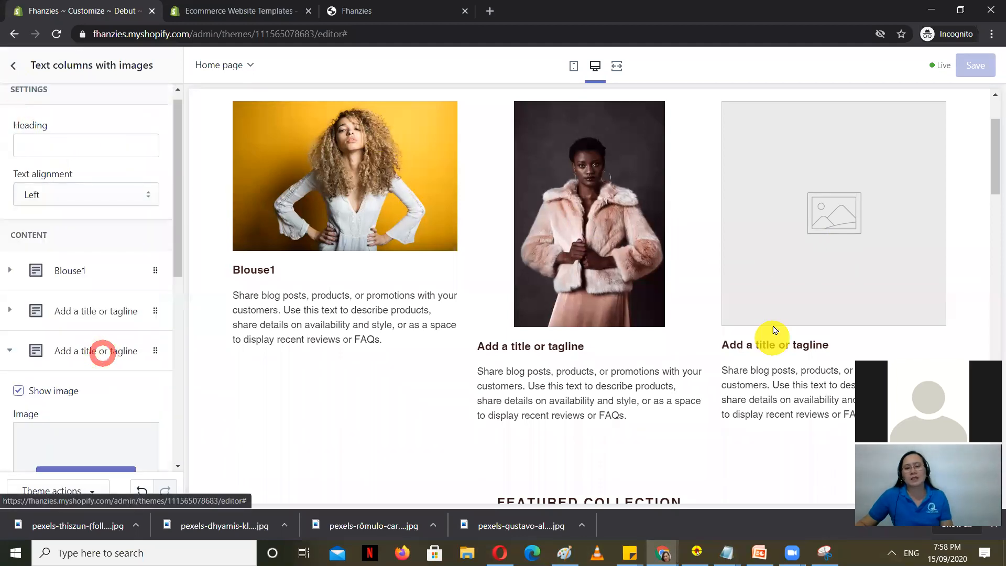
{"action": "left_click", "coordinate": [84, 350]}
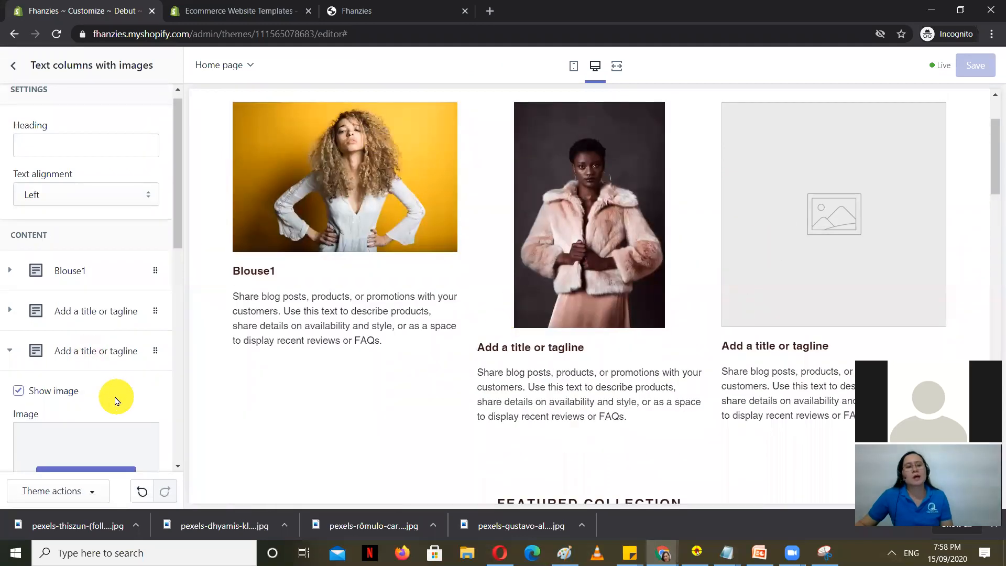
{"action": "scroll", "coordinate": [116, 401], "scroll_direction": "down", "scroll_amount": 3}
{"action": "left_click", "coordinate": [83, 279]}
{"action": "left_click", "coordinate": [132, 95]}
{"action": "left_click", "coordinate": [109, 419]}
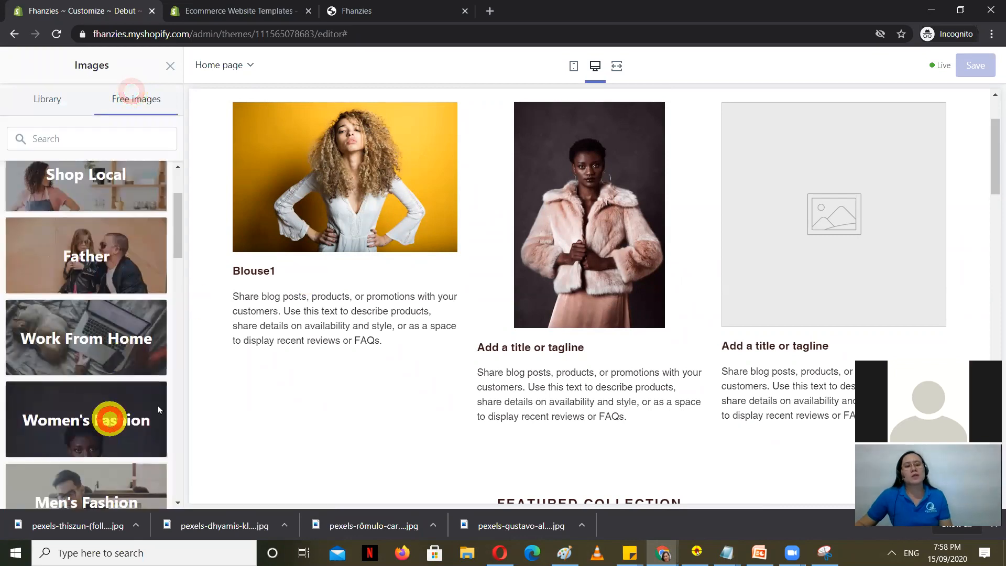
{"action": "left_click", "coordinate": [126, 287]}
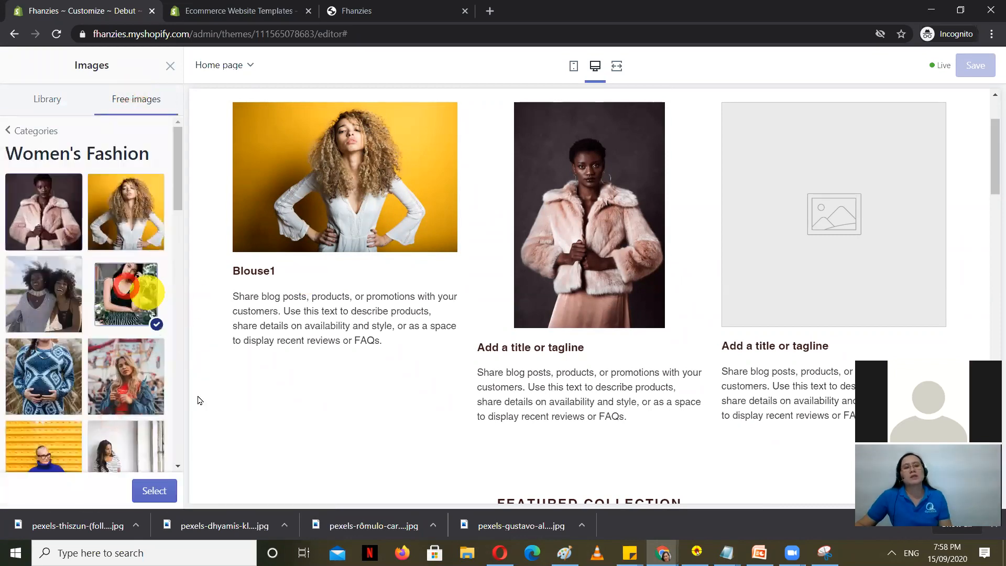
{"action": "left_click", "coordinate": [157, 491]}
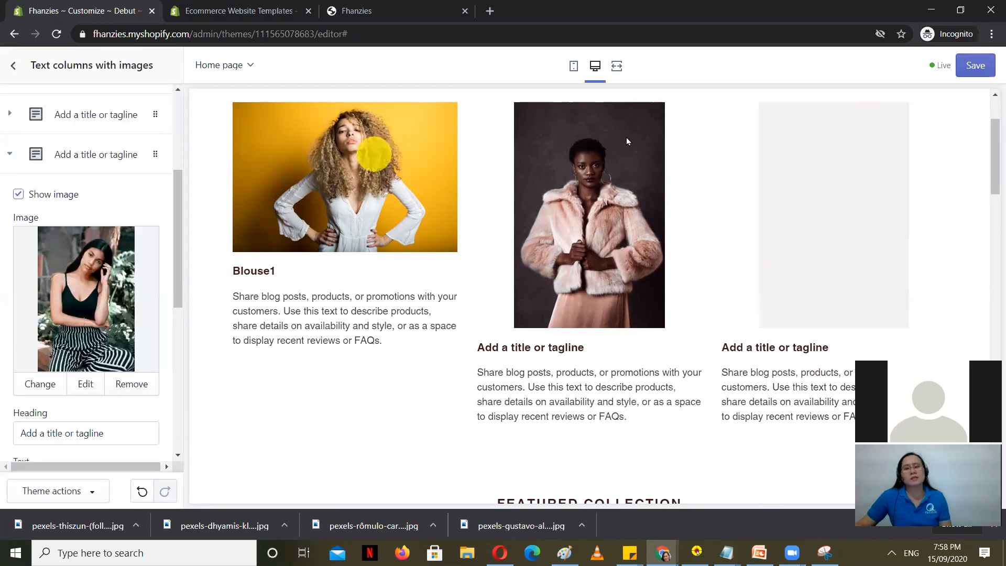
{"action": "left_click", "coordinate": [977, 64]}
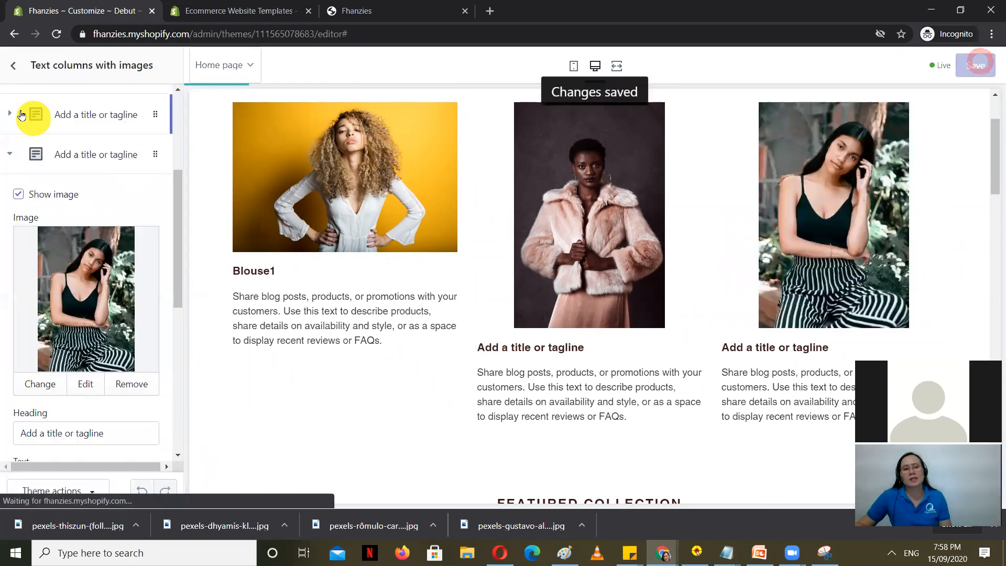
{"action": "left_click", "coordinate": [14, 65]}
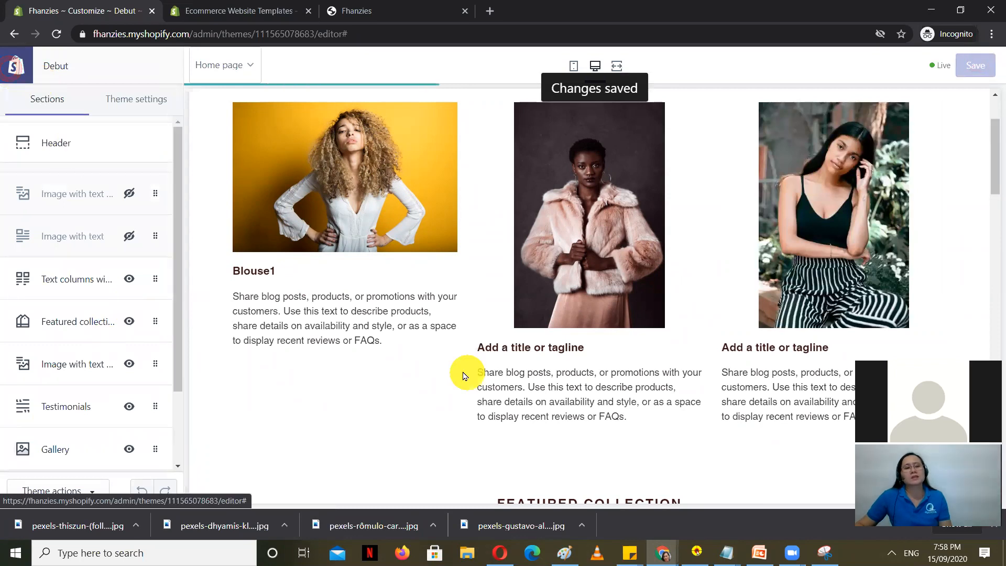
{"action": "scroll", "coordinate": [464, 376], "scroll_direction": "down", "scroll_amount": 5}
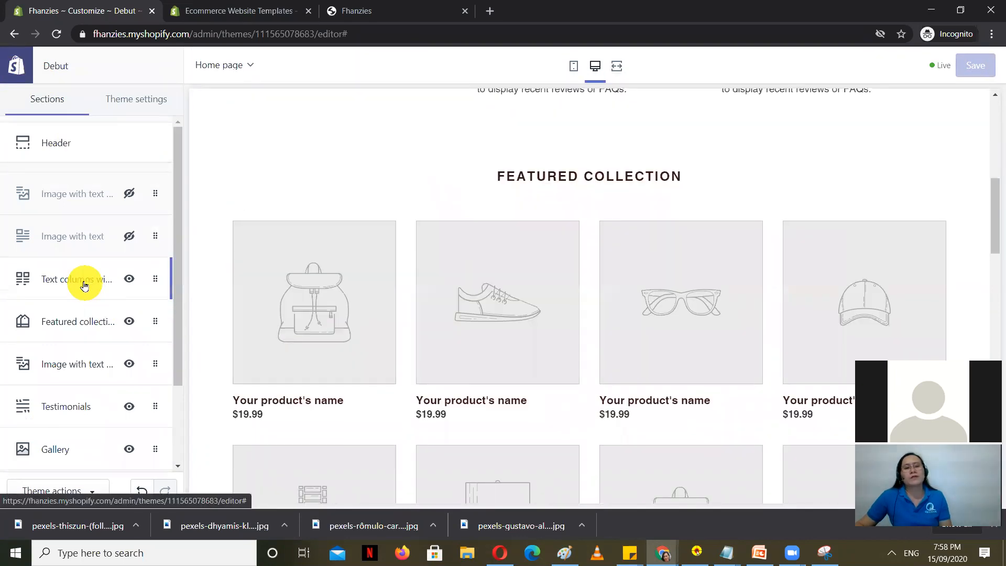
{"action": "left_click", "coordinate": [83, 284]}
{"action": "left_click", "coordinate": [11, 62]}
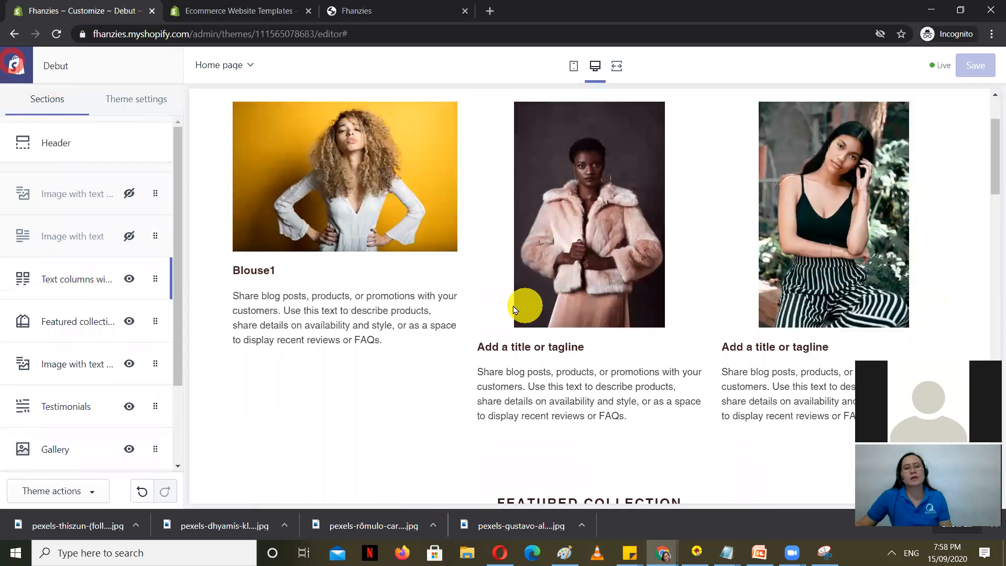
{"action": "scroll", "coordinate": [514, 309], "scroll_direction": "down", "scroll_amount": 5}
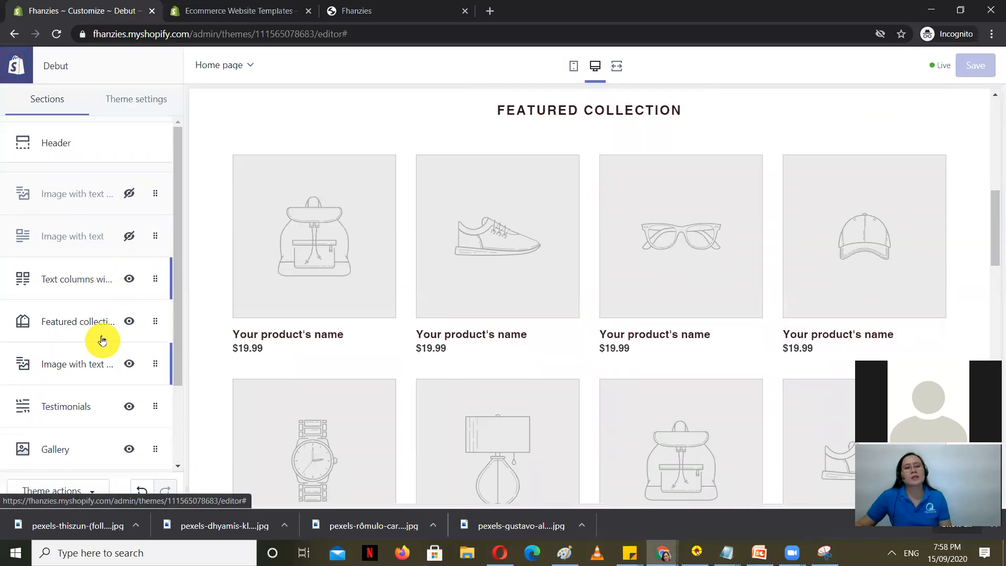
{"action": "left_click", "coordinate": [79, 322]}
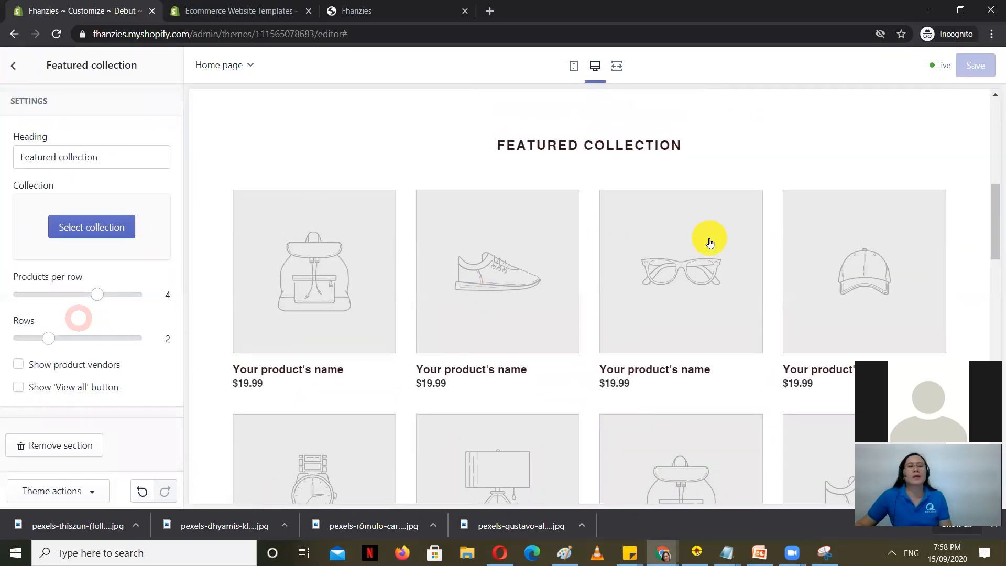
{"action": "scroll", "coordinate": [708, 237], "scroll_direction": "up", "scroll_amount": 2}
{"action": "scroll", "coordinate": [690, 243], "scroll_direction": "down", "scroll_amount": 2}
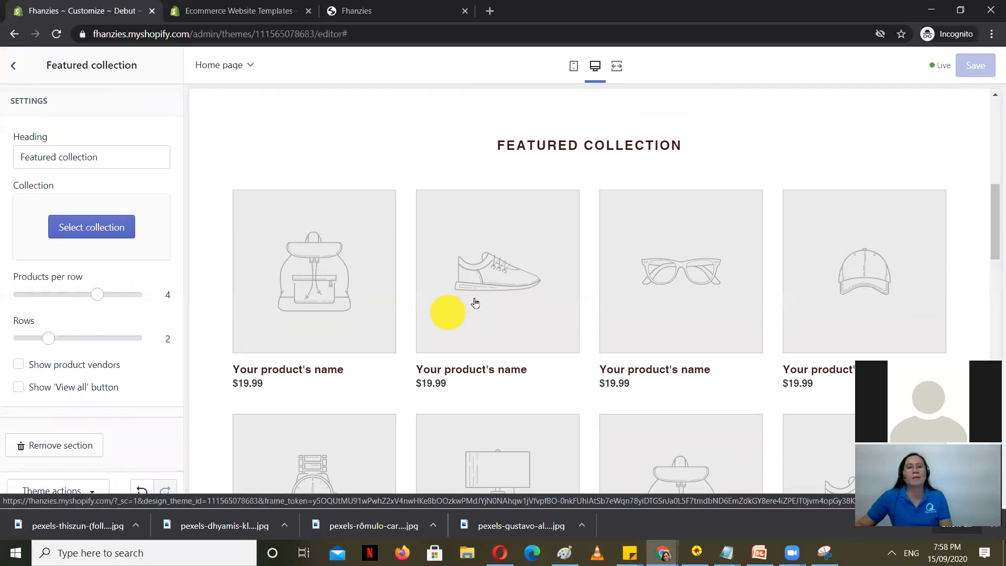
{"action": "scroll", "coordinate": [450, 315], "scroll_direction": "down", "scroll_amount": 6}
{"action": "scroll", "coordinate": [452, 324], "scroll_direction": "up", "scroll_amount": 2}
{"action": "scroll", "coordinate": [452, 325], "scroll_direction": "up", "scroll_amount": 8}
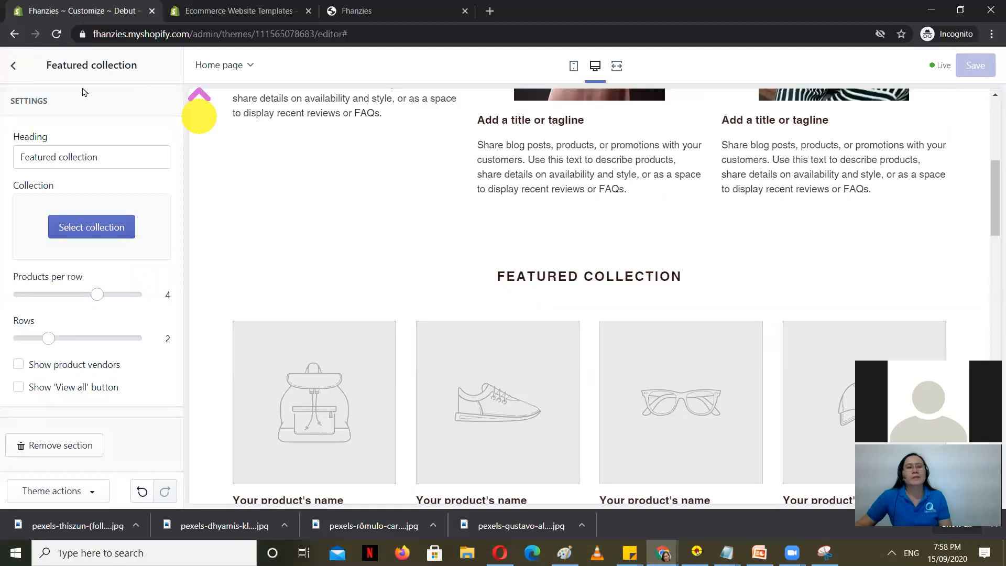
{"action": "left_click", "coordinate": [9, 58]}
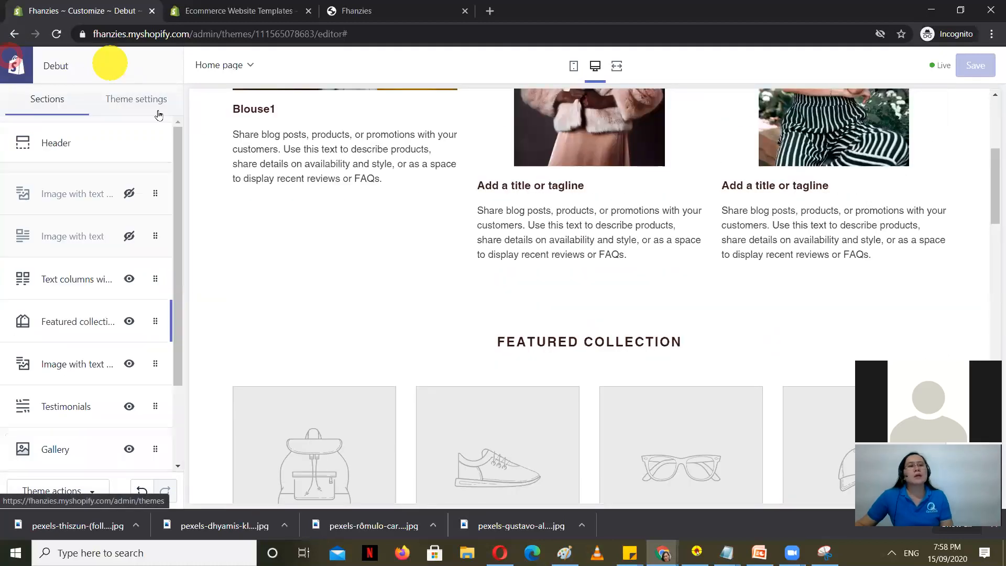
Step: Review the logo settings in the Header section
{"action": "left_click", "coordinate": [145, 97]}
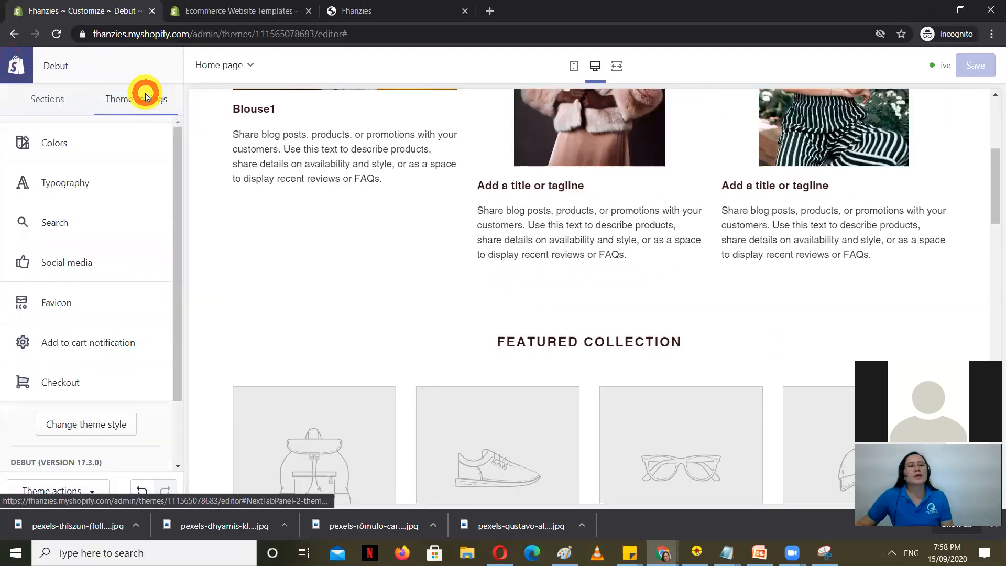
{"action": "left_click", "coordinate": [39, 95]}
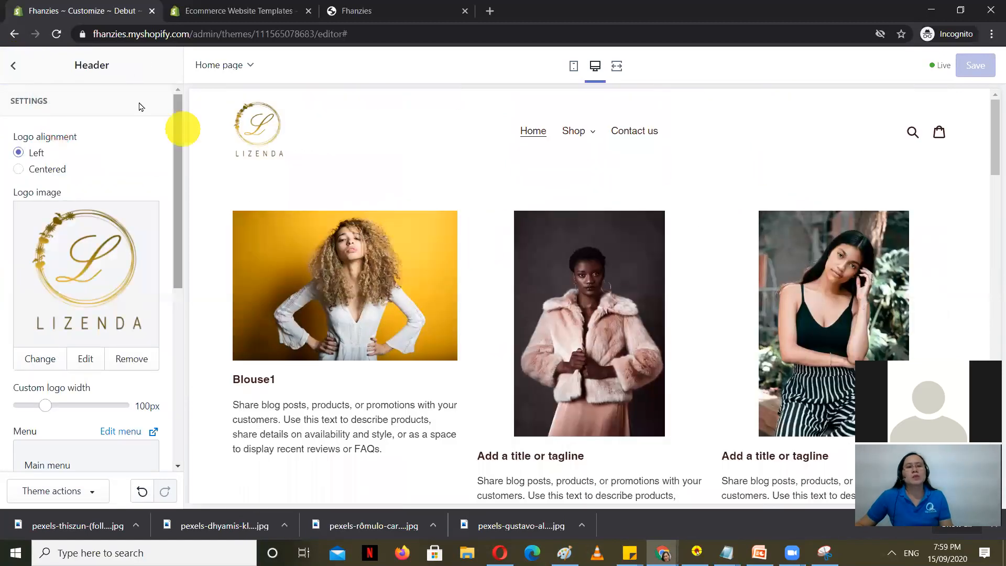
{"action": "left_click", "coordinate": [13, 67]}
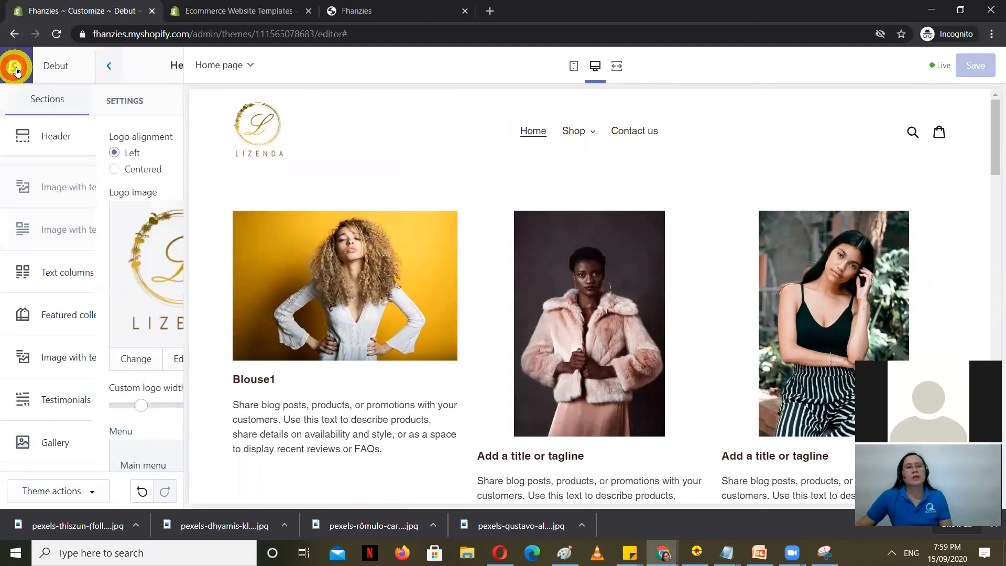
{"action": "left_click", "coordinate": [73, 138]}
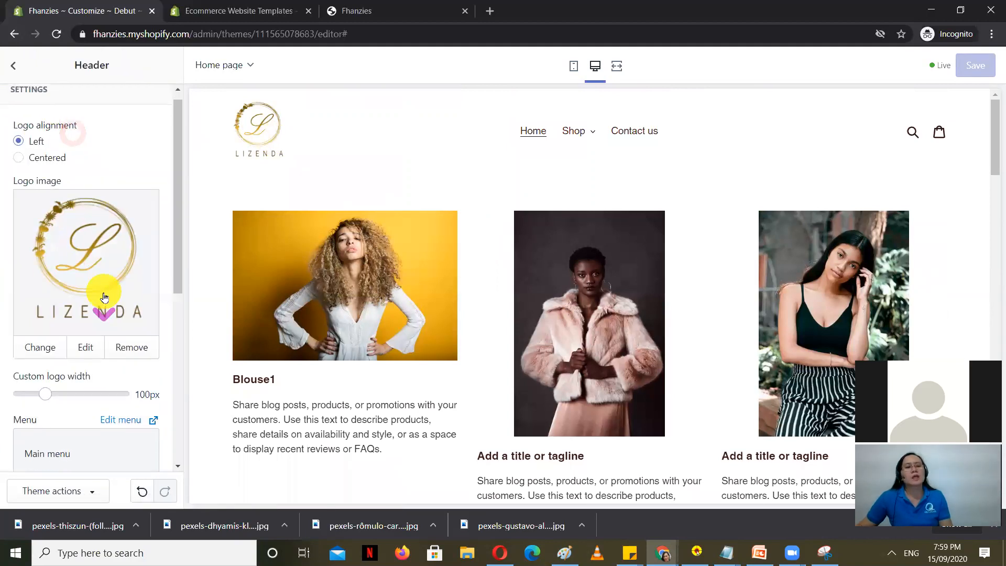
{"action": "scroll", "coordinate": [104, 298], "scroll_direction": "down", "scroll_amount": 2}
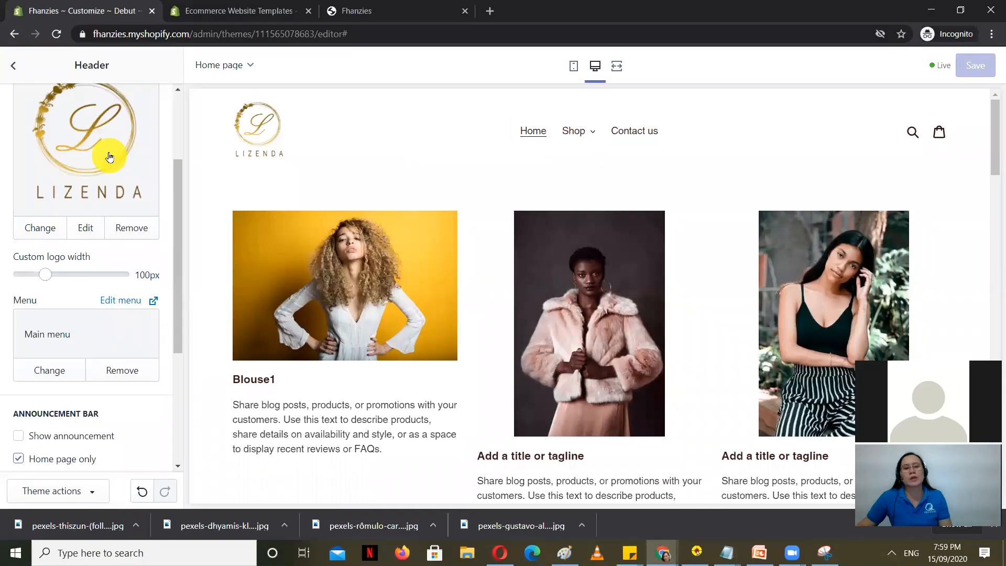
{"action": "scroll", "coordinate": [120, 258], "scroll_direction": "up", "scroll_amount": 2}
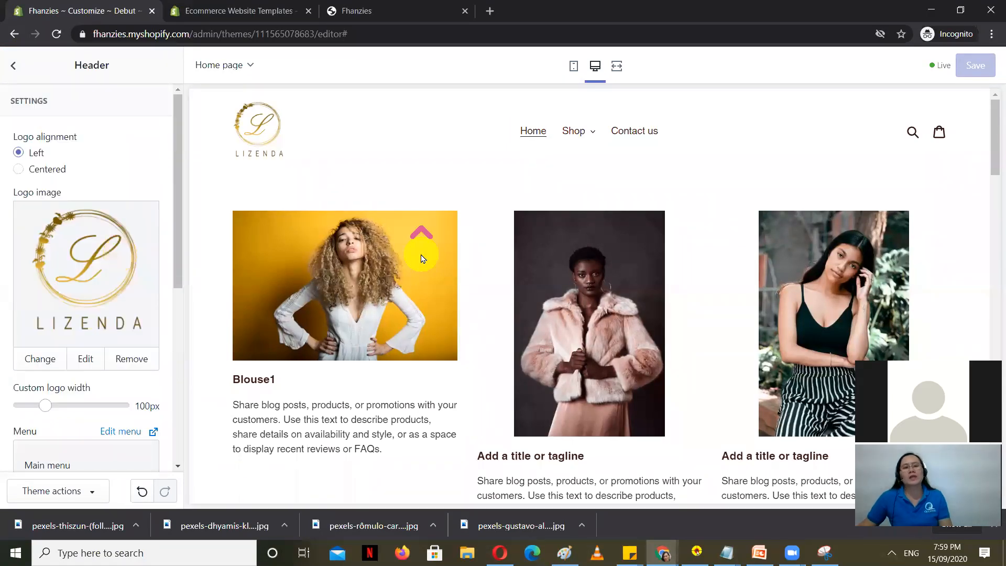
{"action": "scroll", "coordinate": [985, 262], "scroll_direction": "down", "scroll_amount": 12}
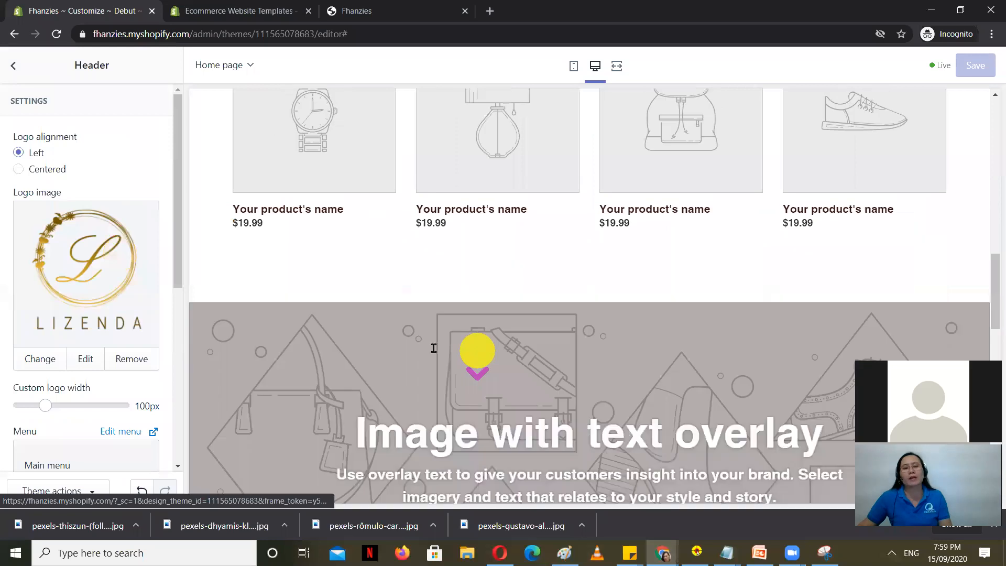
{"action": "scroll", "coordinate": [323, 340], "scroll_direction": "up", "scroll_amount": 10}
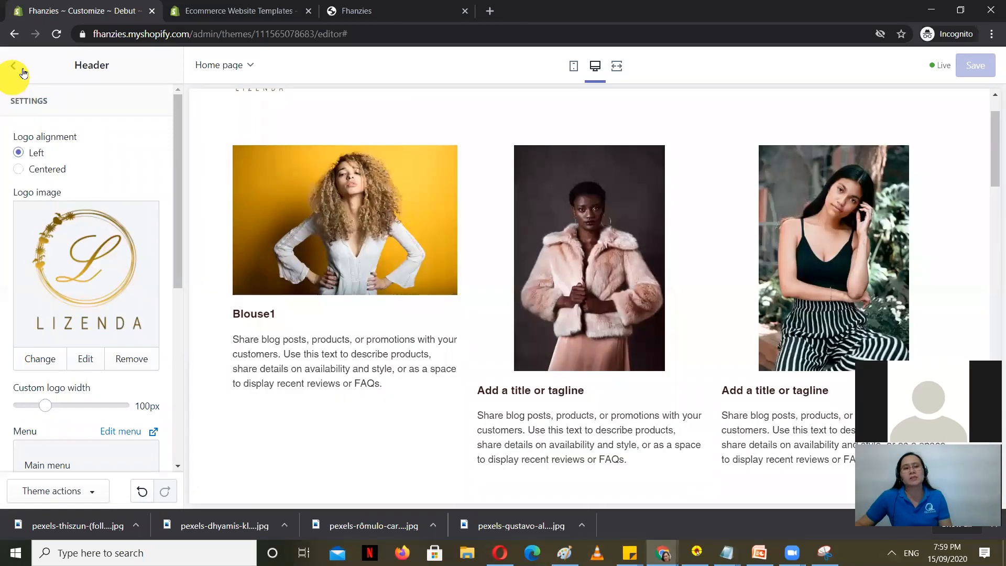
Step: Open the Colors group under Theme settings
{"action": "left_click", "coordinate": [23, 72]}
{"action": "left_click", "coordinate": [146, 98]}
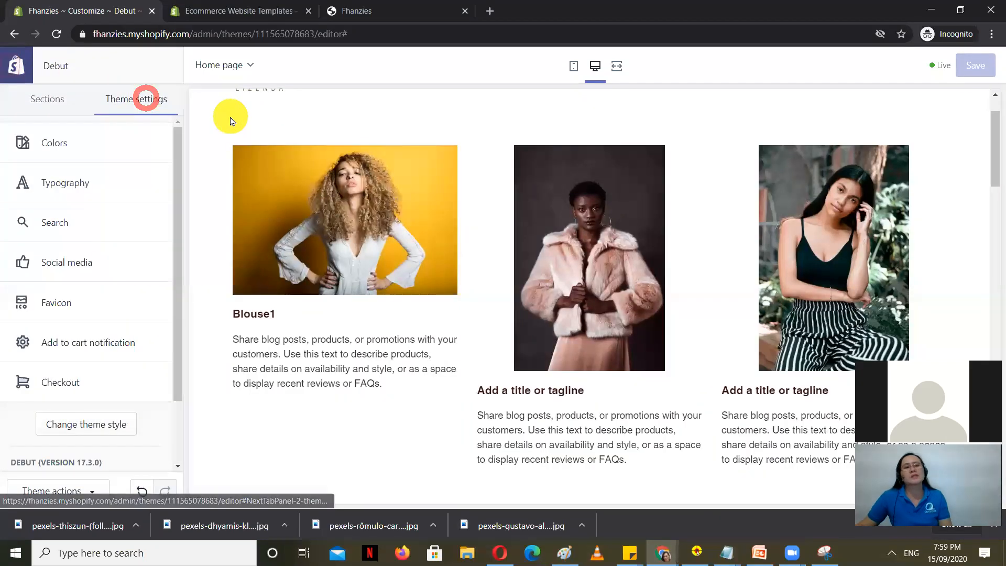
{"action": "left_click", "coordinate": [46, 142]}
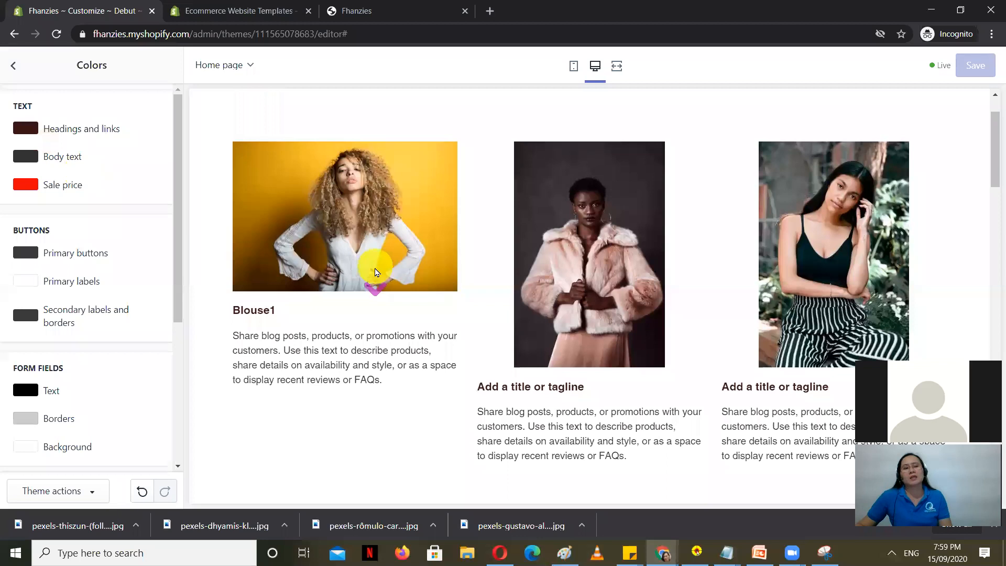
Step: Set the Body text colour to mustard gold #BE8F09 in the colour picker
{"action": "scroll", "coordinate": [314, 260], "scroll_direction": "down", "scroll_amount": 1}
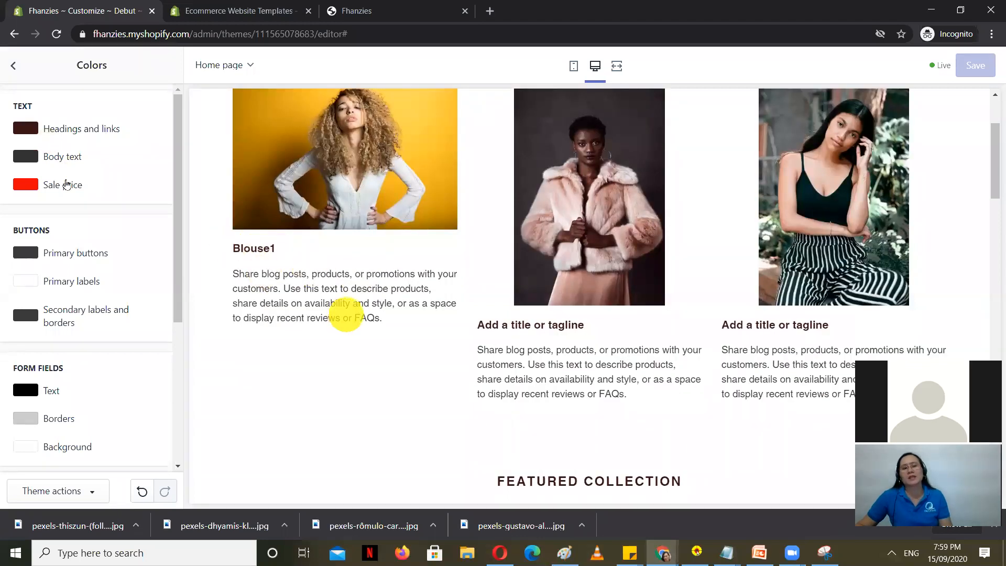
{"action": "left_click", "coordinate": [25, 156]}
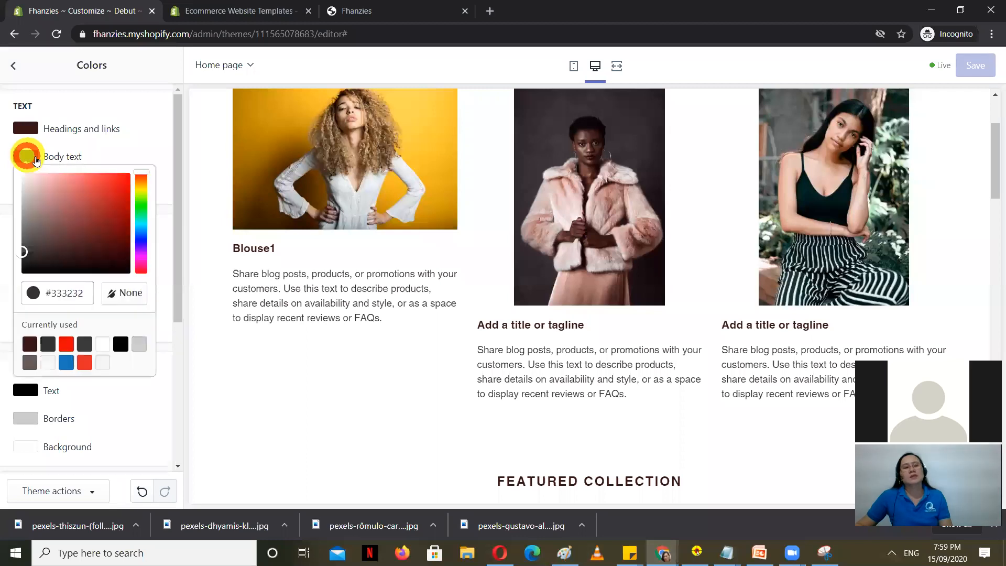
{"action": "left_click_drag", "start_coordinate": [91, 211], "coordinate": [82, 193]}
{"action": "scroll", "coordinate": [624, 225], "scroll_direction": "down", "scroll_amount": 3}
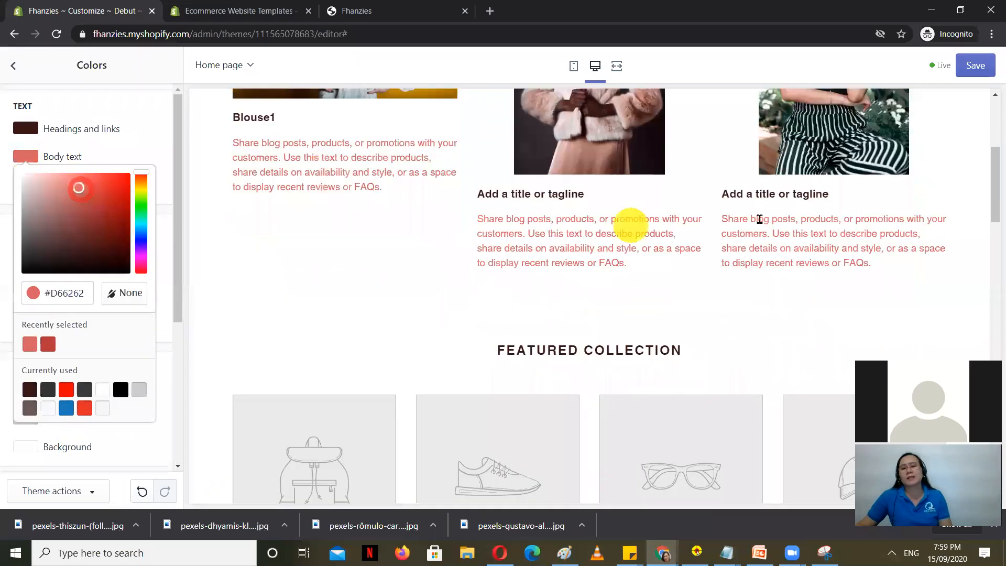
{"action": "left_click", "coordinate": [112, 188]}
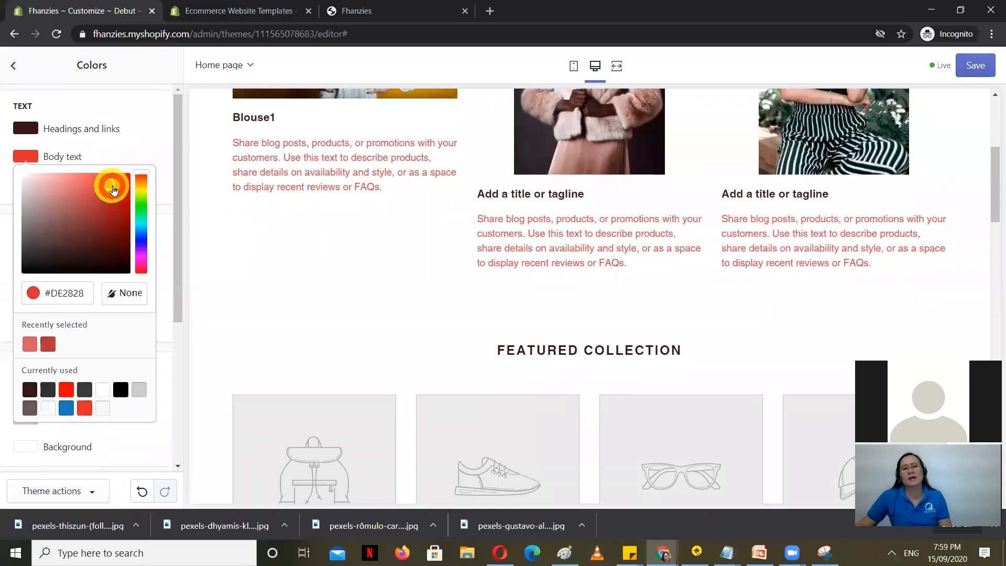
{"action": "left_click_drag", "start_coordinate": [124, 197], "coordinate": [146, 190]}
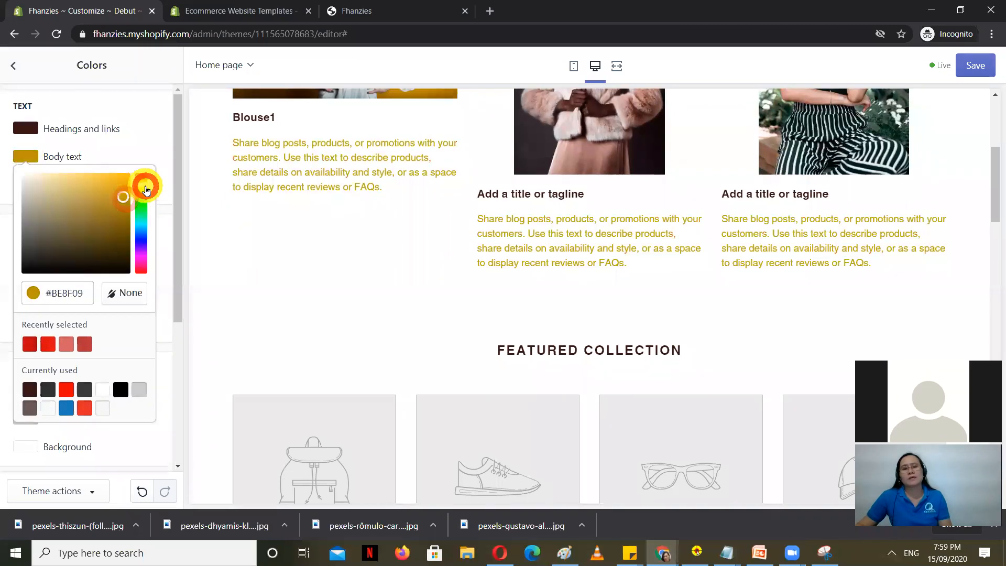
{"action": "scroll", "coordinate": [332, 232], "scroll_direction": "up", "scroll_amount": 5}
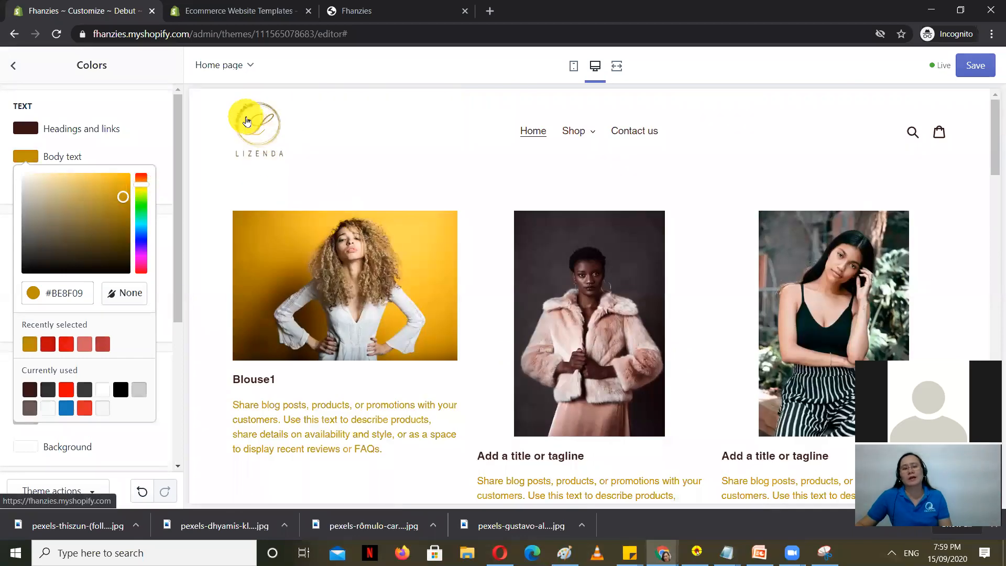
{"action": "scroll", "coordinate": [366, 367], "scroll_direction": "down", "scroll_amount": 4}
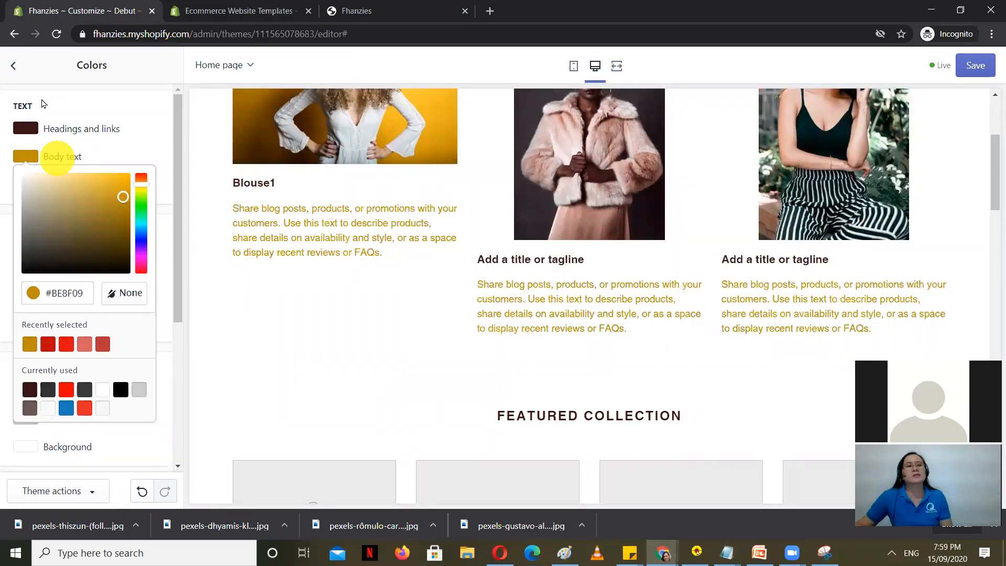
Step: Reopen the Colors settings and start choosing a new page background colour
{"action": "left_click", "coordinate": [14, 69]}
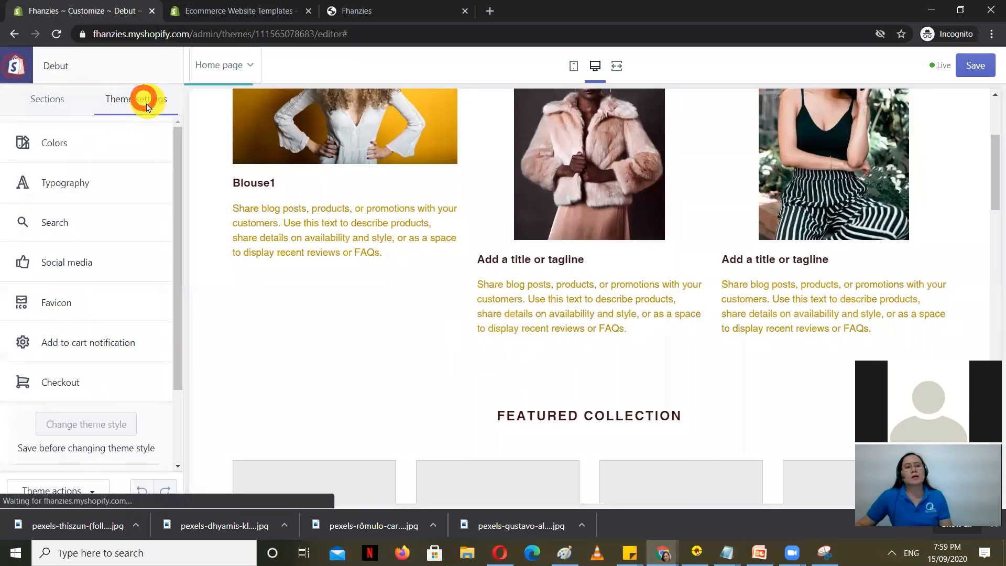
{"action": "left_click", "coordinate": [84, 142]}
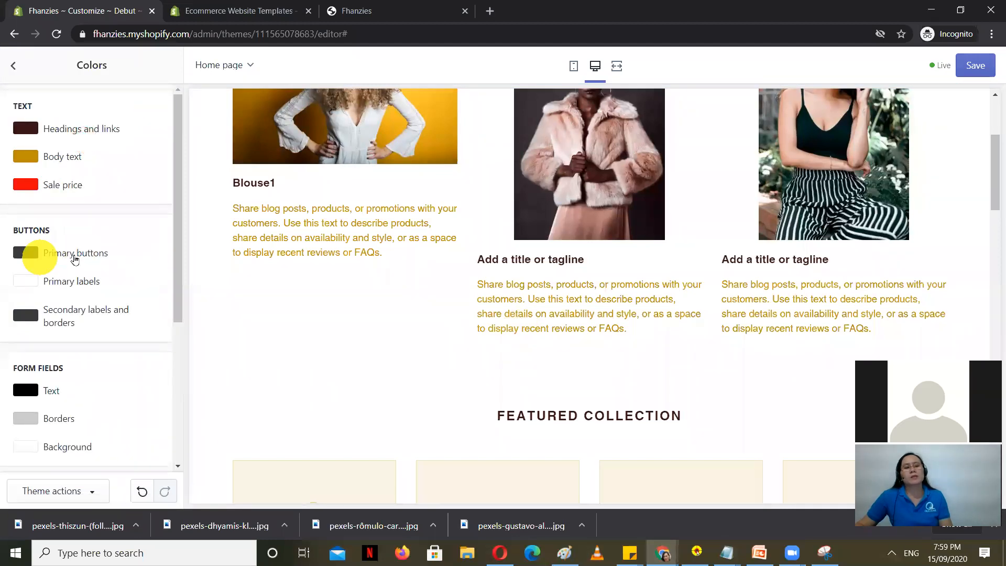
{"action": "scroll", "coordinate": [112, 268], "scroll_direction": "down", "scroll_amount": 1}
{"action": "scroll", "coordinate": [113, 268], "scroll_direction": "down", "scroll_amount": 1}
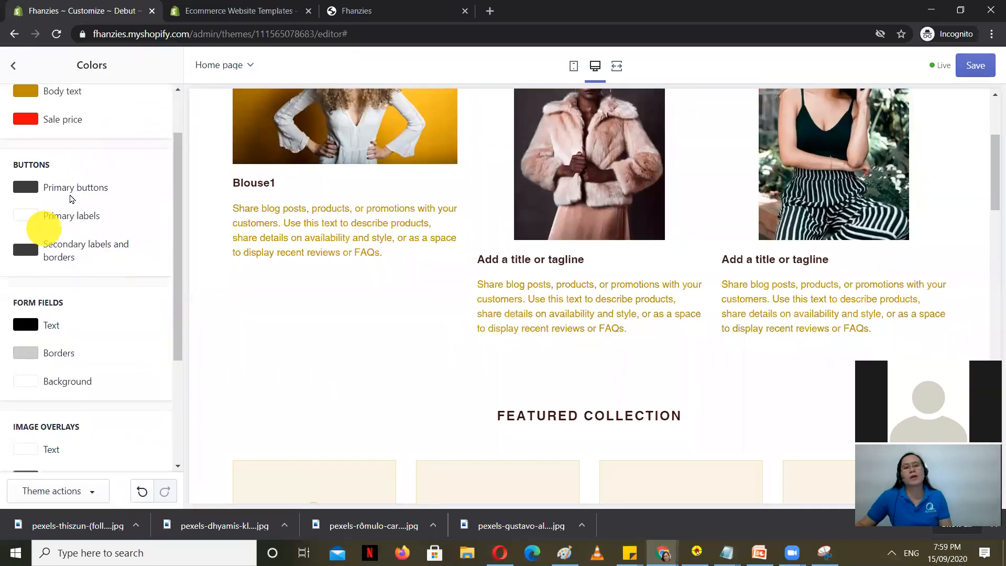
{"action": "scroll", "coordinate": [102, 363], "scroll_direction": "down", "scroll_amount": 1}
{"action": "scroll", "coordinate": [508, 321], "scroll_direction": "down", "scroll_amount": 1}
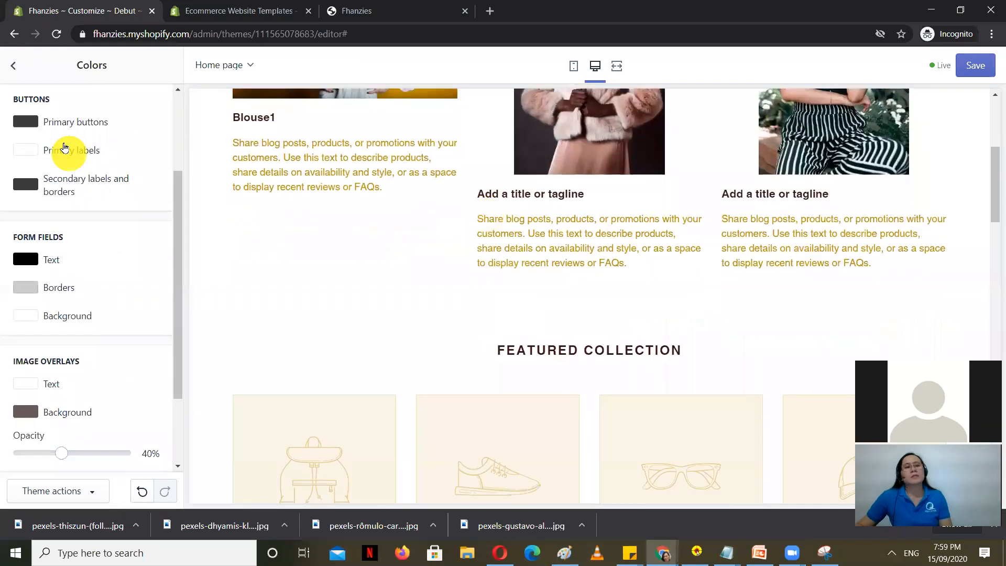
{"action": "scroll", "coordinate": [140, 309], "scroll_direction": "down", "scroll_amount": 2}
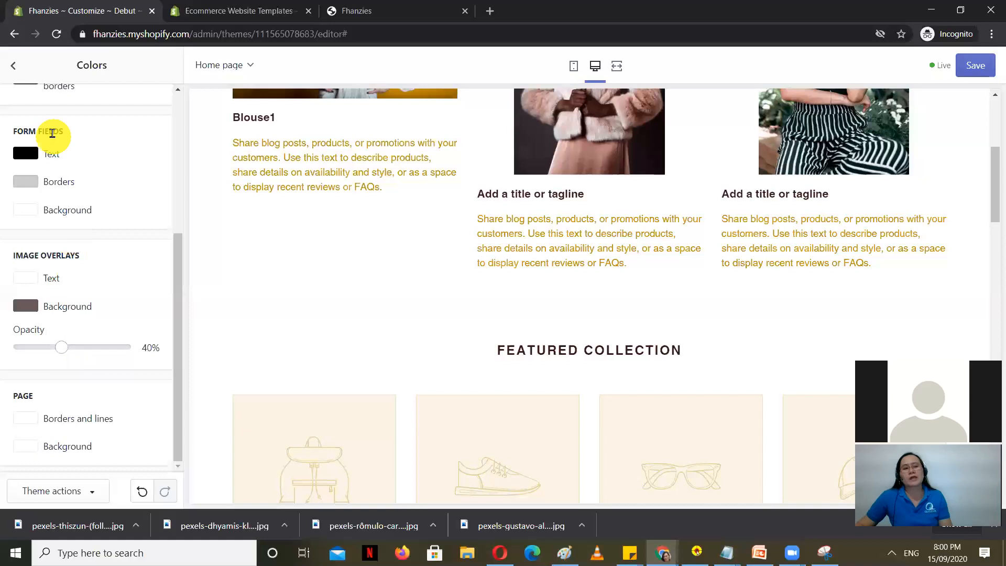
{"action": "scroll", "coordinate": [48, 458], "scroll_direction": "down", "scroll_amount": 1}
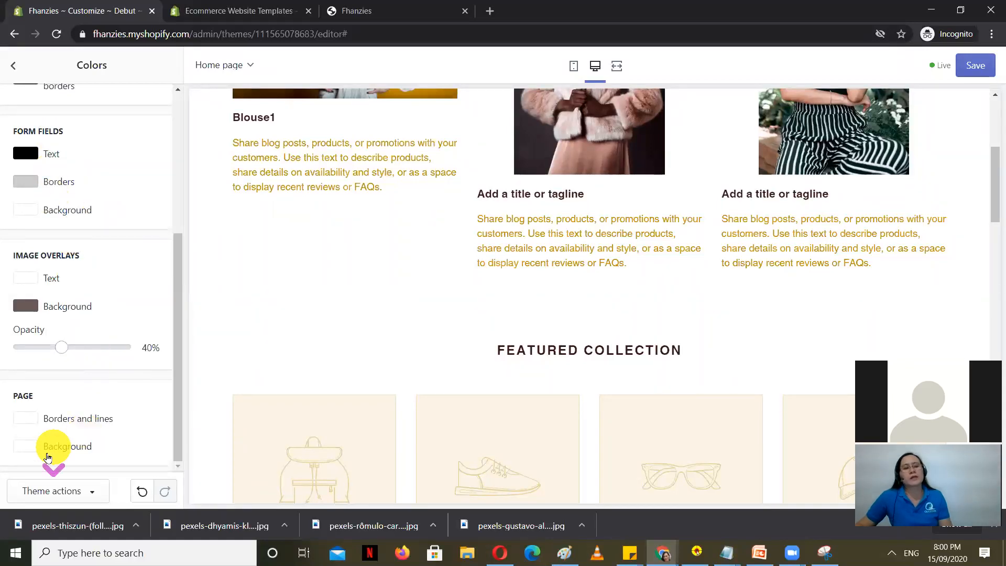
{"action": "left_click", "coordinate": [20, 449]}
{"action": "scroll", "coordinate": [484, 252], "scroll_direction": "down", "scroll_amount": 5}
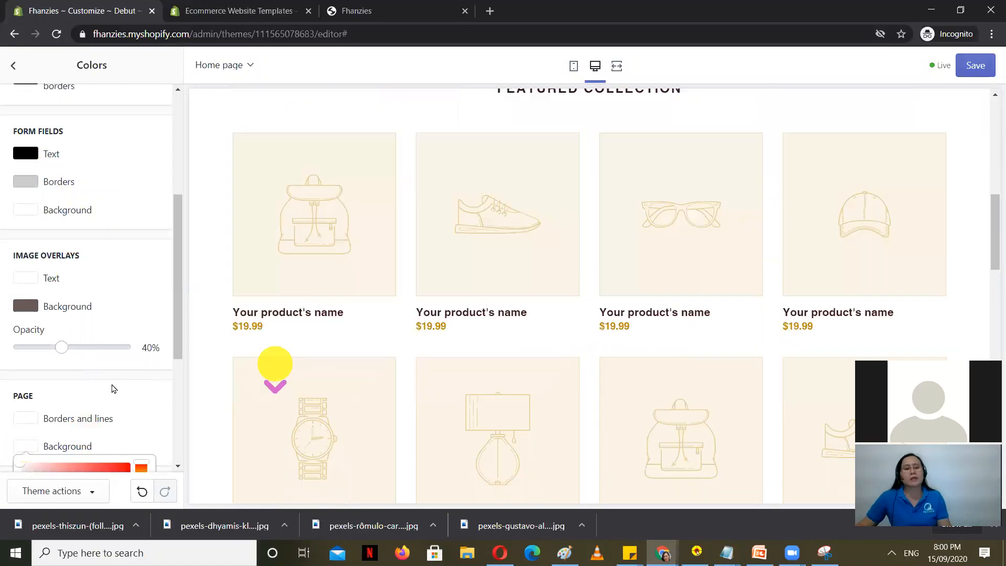
{"action": "scroll", "coordinate": [113, 388], "scroll_direction": "down", "scroll_amount": 5}
{"action": "left_click_drag", "start_coordinate": [45, 259], "coordinate": [8, 217]}
{"action": "scroll", "coordinate": [397, 323], "scroll_direction": "up", "scroll_amount": 5}
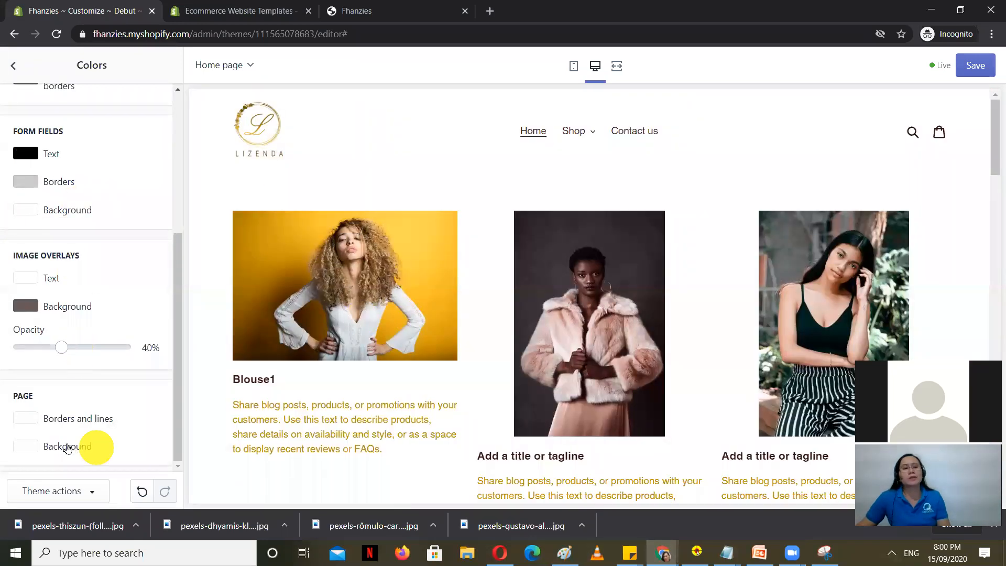
Step: Try several red shades and set the page background to a dusky red
{"action": "left_click", "coordinate": [28, 445]}
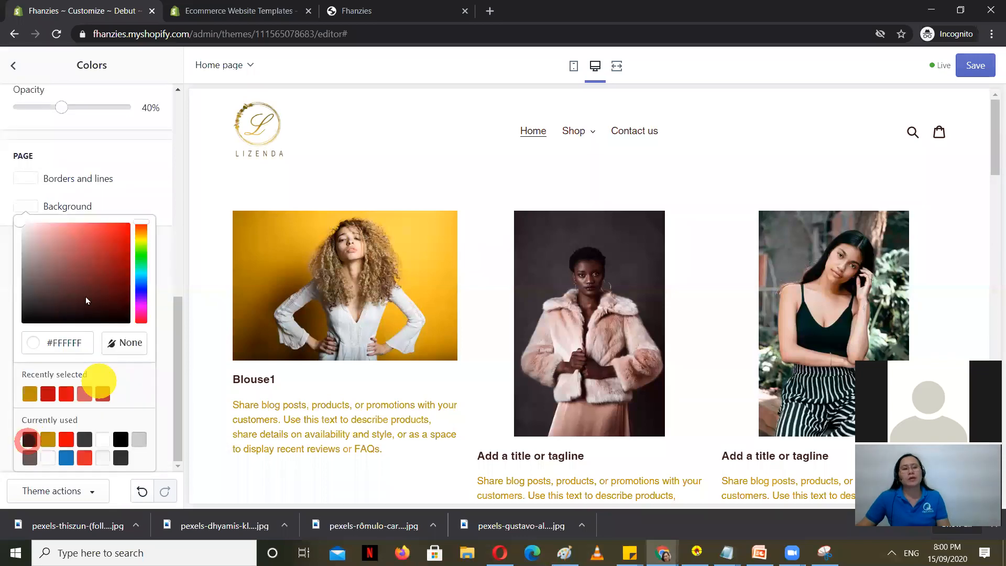
{"action": "left_click", "coordinate": [108, 253]}
{"action": "left_click", "coordinate": [94, 236]}
{"action": "left_click", "coordinate": [56, 229]}
{"action": "left_click", "coordinate": [106, 282]}
{"action": "left_click", "coordinate": [66, 242]}
{"action": "left_click", "coordinate": [76, 254]}
Step: Return to the Theme settings list and scroll down to the Favicon entry
{"action": "left_click", "coordinate": [9, 65]}
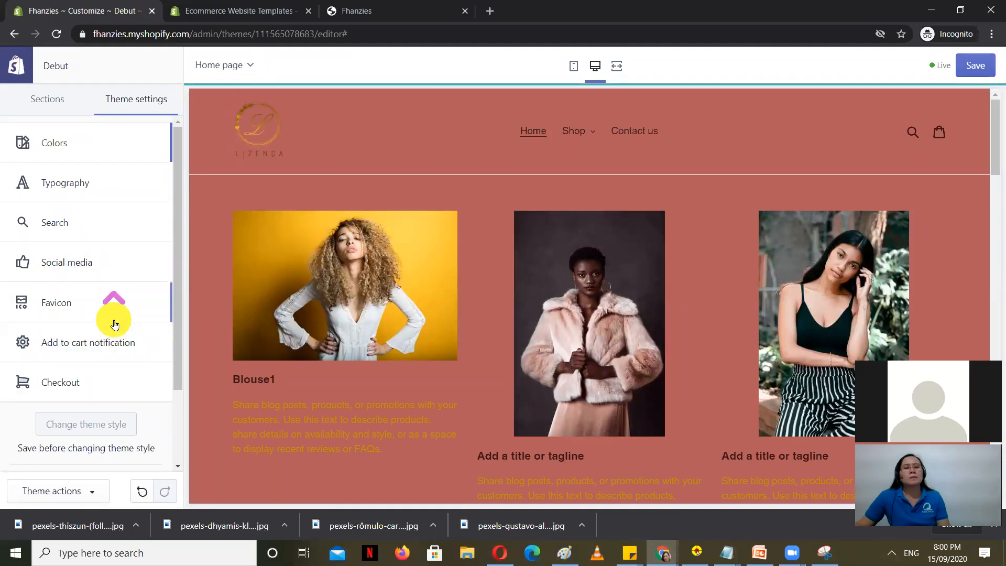
{"action": "scroll", "coordinate": [112, 326], "scroll_direction": "down", "scroll_amount": 2}
{"action": "scroll", "coordinate": [417, 376], "scroll_direction": "down", "scroll_amount": 7}
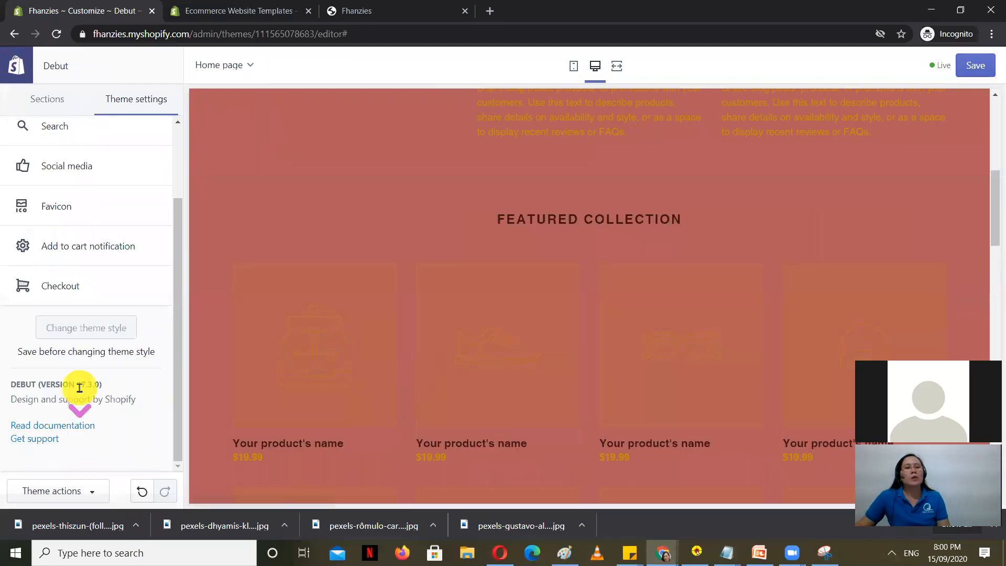
{"action": "scroll", "coordinate": [80, 388], "scroll_direction": "up", "scroll_amount": 2}
Step: Set the LIZENDA logo as the theme's favicon and save
{"action": "left_click", "coordinate": [68, 302]}
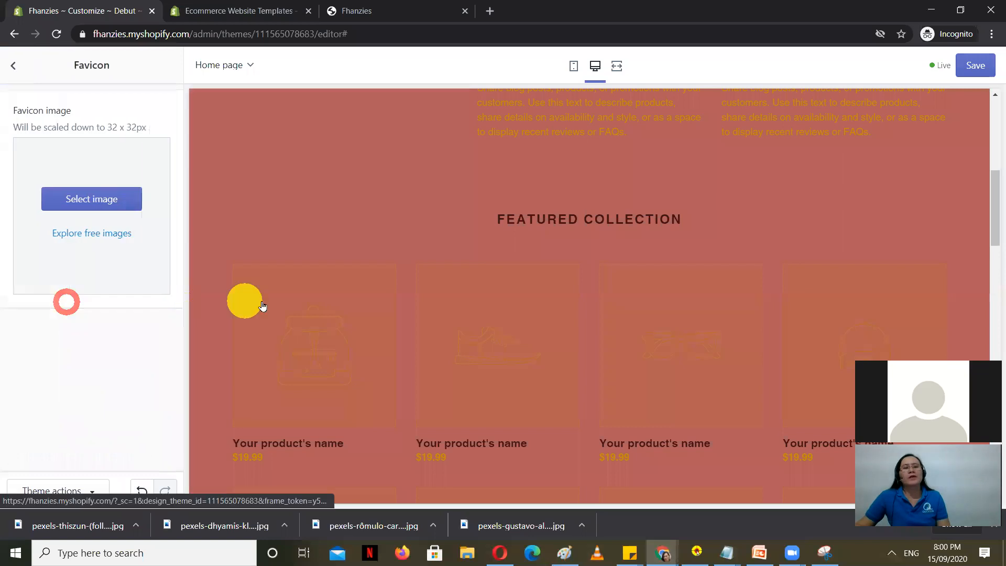
{"action": "left_click", "coordinate": [98, 198]}
{"action": "left_click", "coordinate": [133, 347]}
{"action": "left_click", "coordinate": [142, 487]}
{"action": "left_click", "coordinate": [972, 68]}
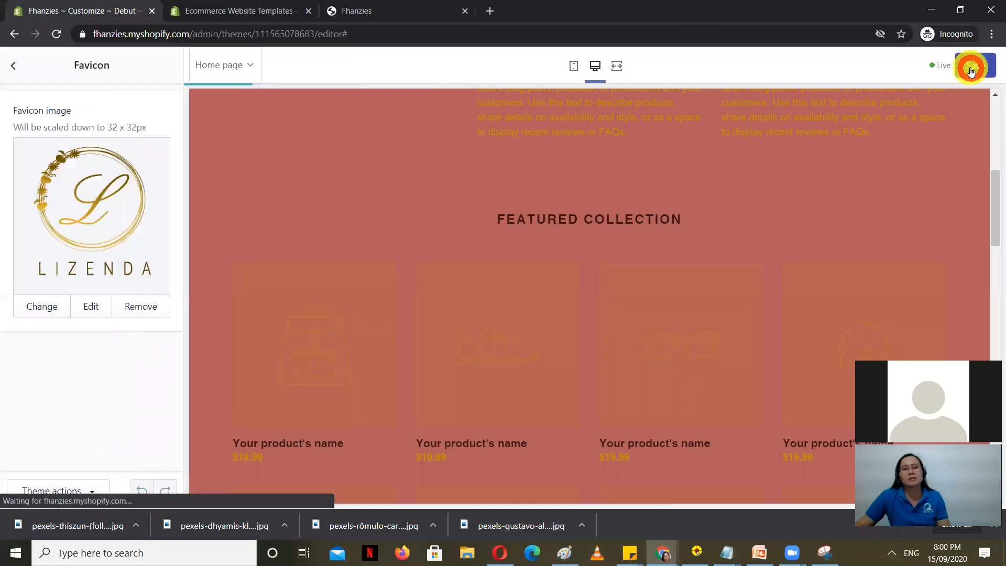
Step: Leave the editor for the Themes page and reopen the Debut theme editor
{"action": "left_click", "coordinate": [16, 65]}
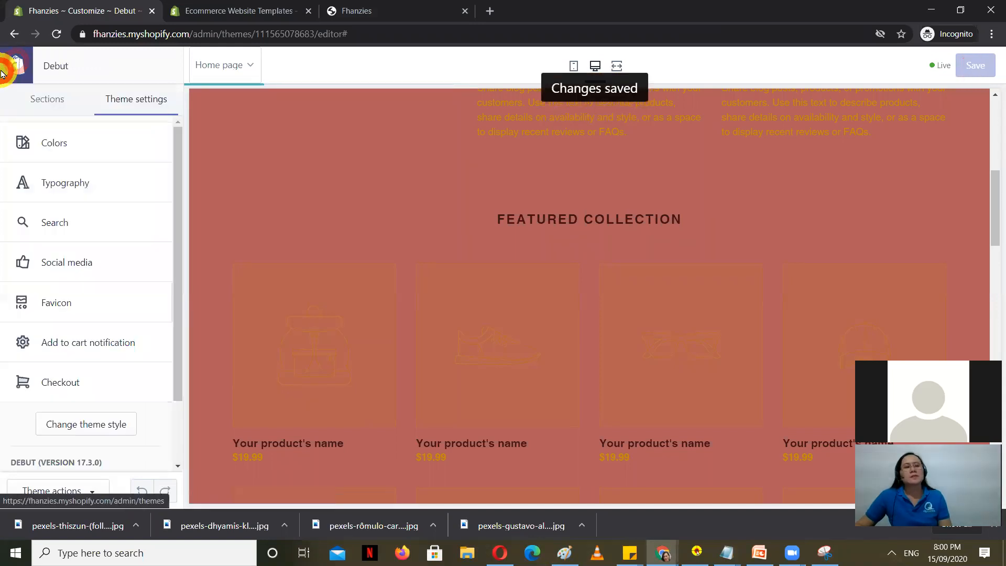
{"action": "left_click", "coordinate": [4, 75]}
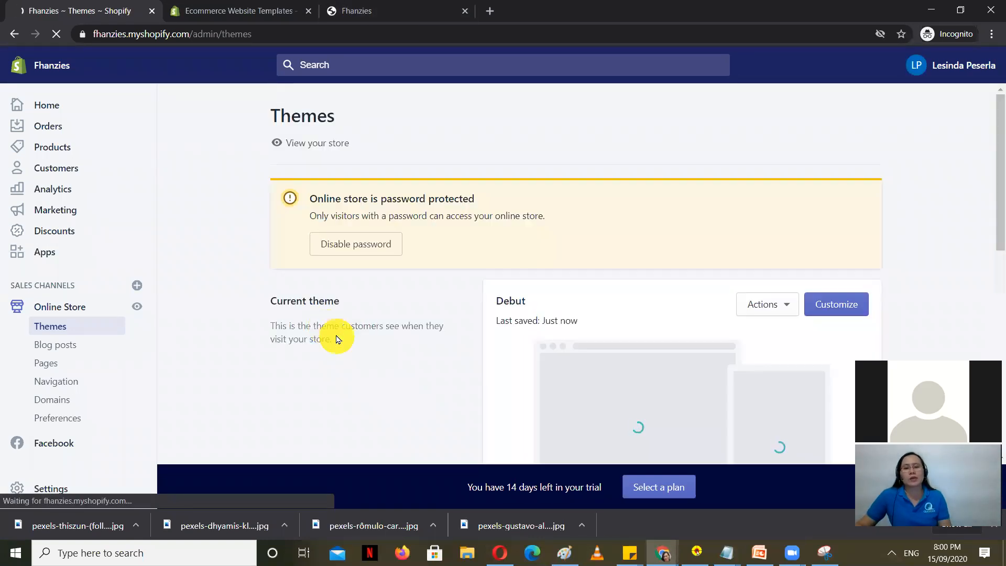
{"action": "scroll", "coordinate": [378, 286], "scroll_direction": "down", "scroll_amount": 5}
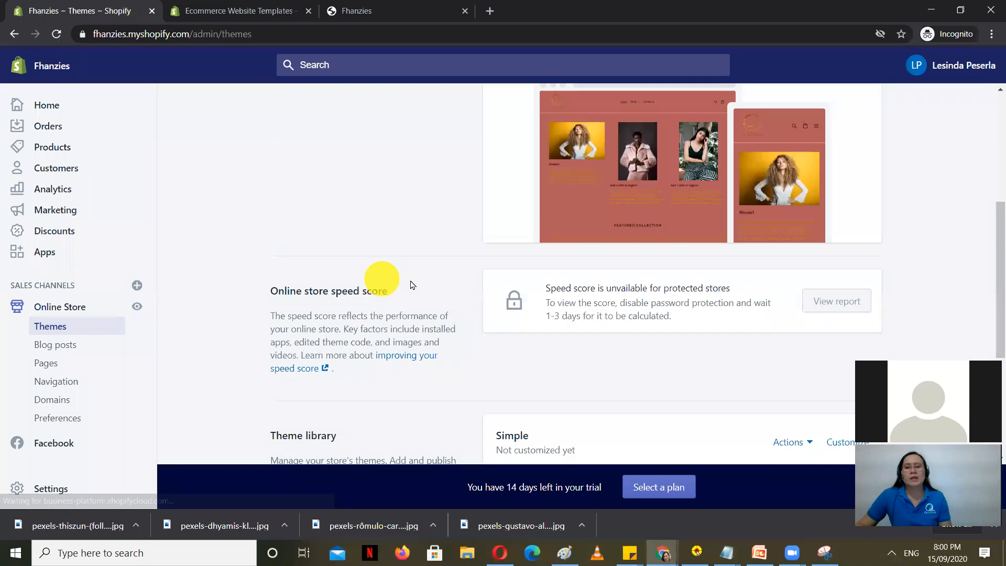
{"action": "scroll", "coordinate": [681, 286], "scroll_direction": "up", "scroll_amount": 2}
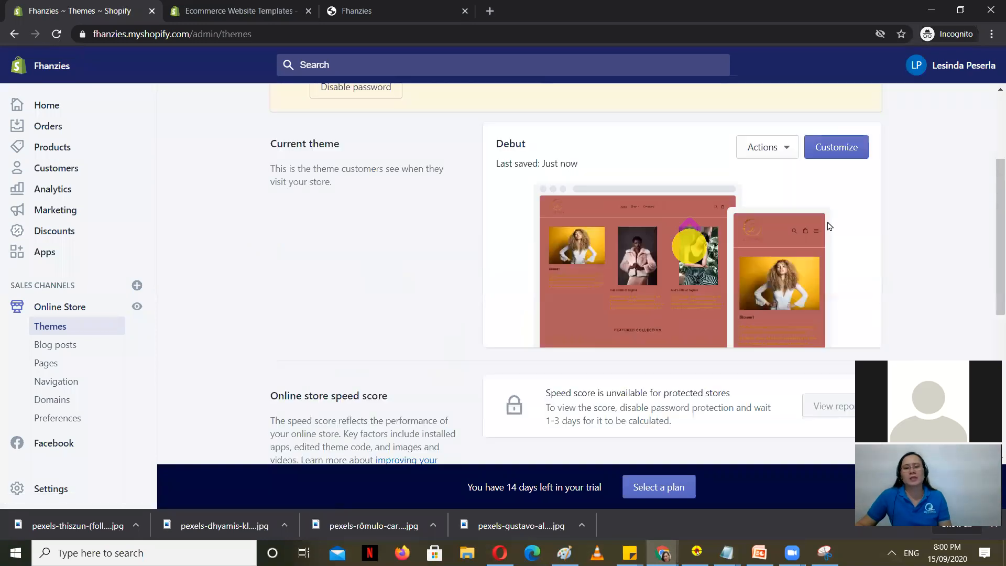
{"action": "scroll", "coordinate": [829, 226], "scroll_direction": "up", "scroll_amount": 1}
{"action": "left_click", "coordinate": [836, 174]}
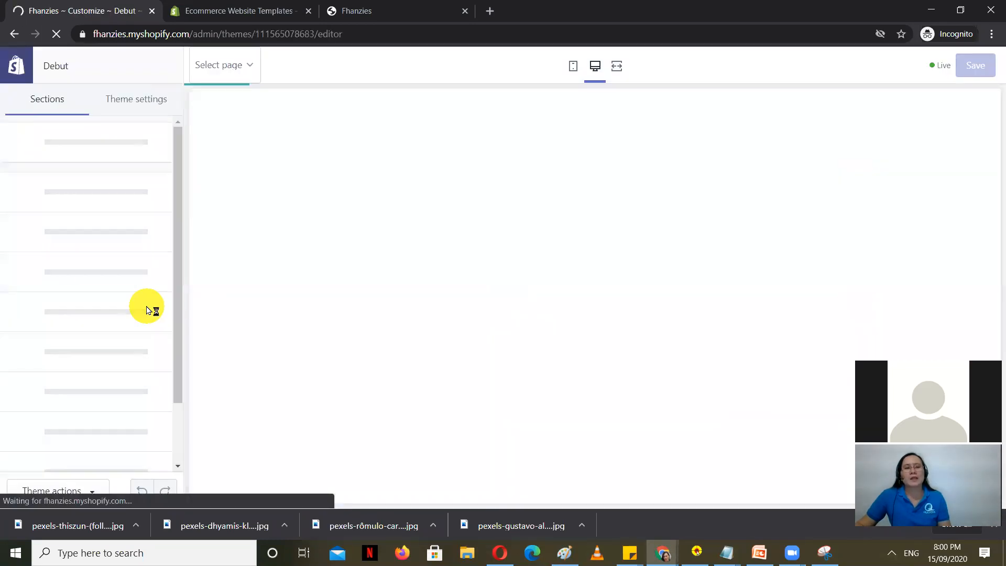
Step: Change the Debut page background colour from dusty red to cream #F9F6EF and save the theme
{"action": "left_click", "coordinate": [135, 98]}
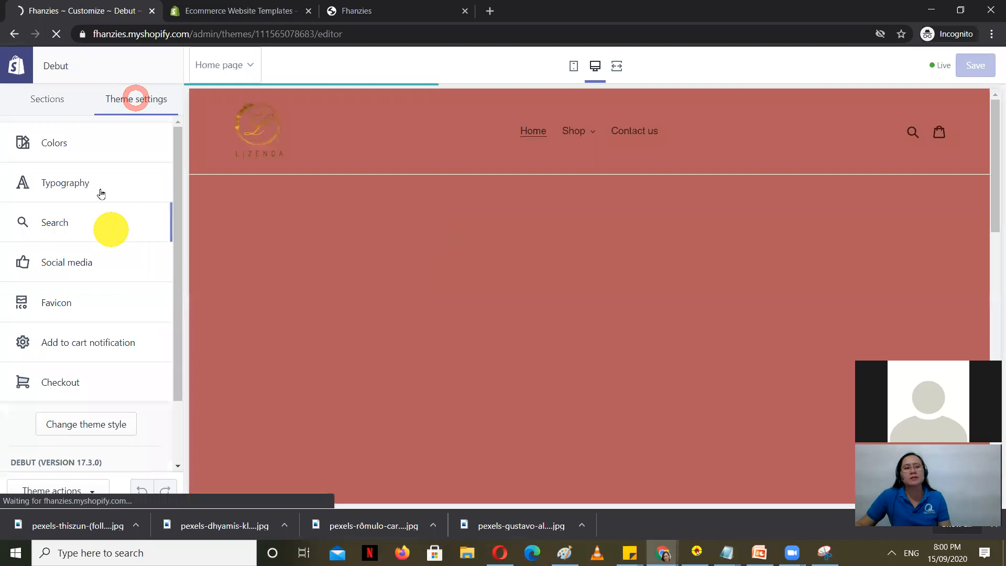
{"action": "left_click", "coordinate": [78, 143]}
{"action": "scroll", "coordinate": [148, 363], "scroll_direction": "down", "scroll_amount": 5}
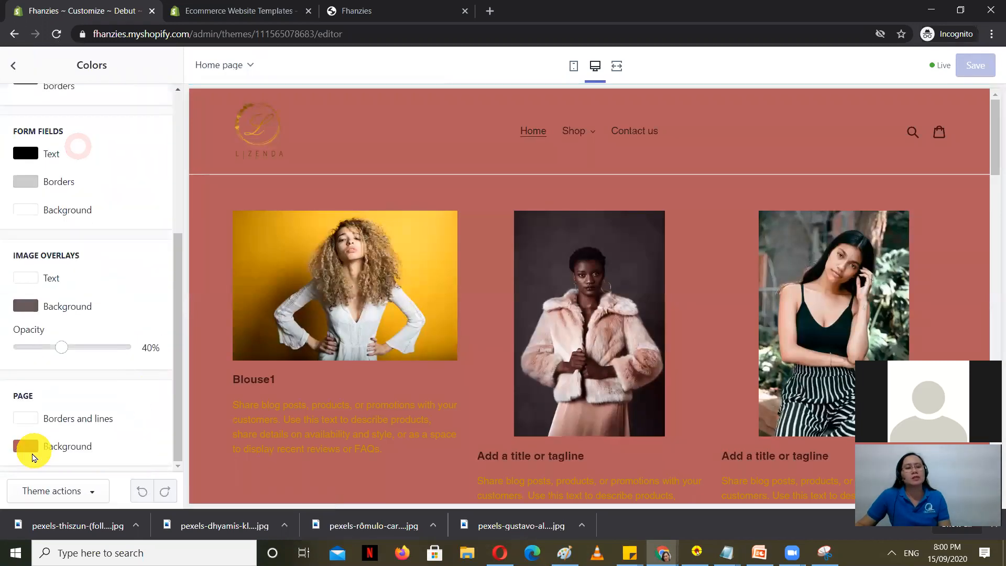
{"action": "left_click", "coordinate": [90, 445]}
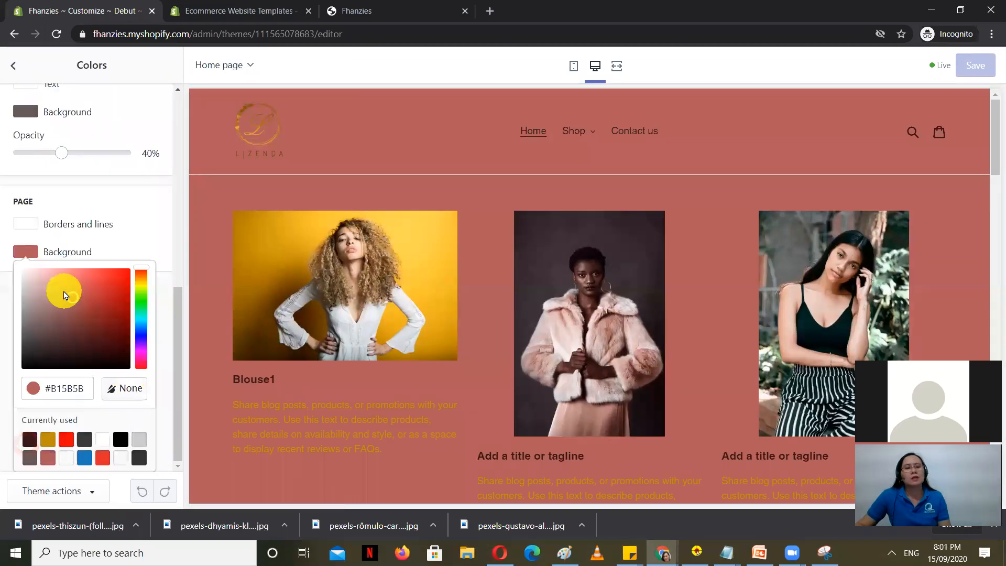
{"action": "left_click_drag", "start_coordinate": [142, 290], "coordinate": [145, 284]}
{"action": "left_click_drag", "start_coordinate": [61, 296], "coordinate": [28, 274]}
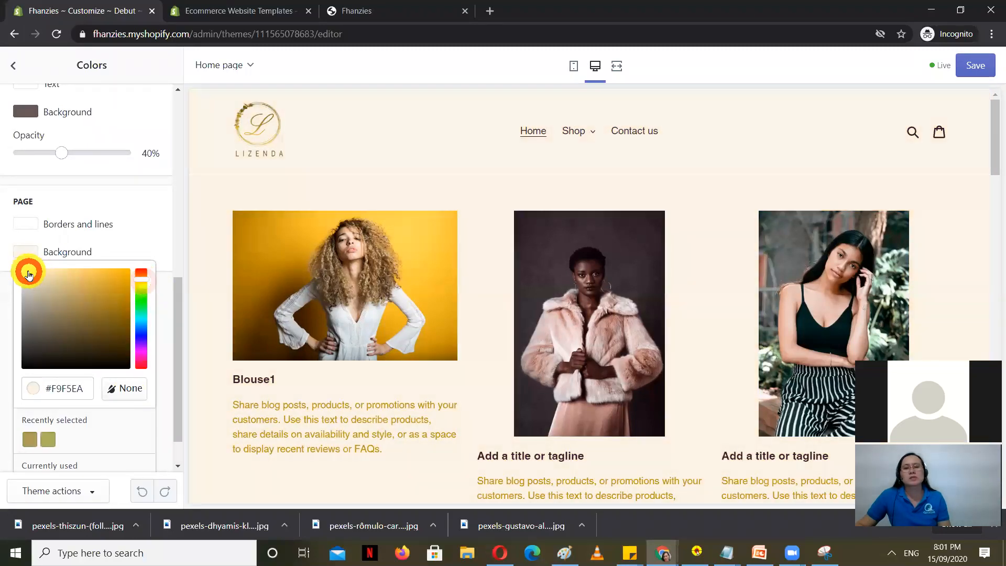
{"action": "left_click", "coordinate": [972, 67]}
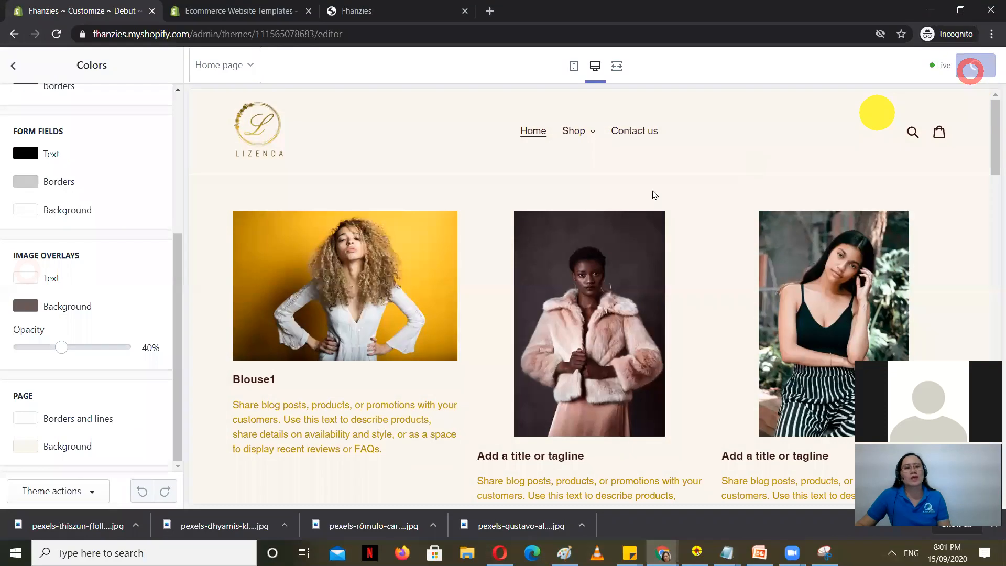
{"action": "left_click", "coordinate": [13, 65]}
Step: Set the body text base size to 15px, then leave the theme editor for the Themes page
{"action": "left_click", "coordinate": [91, 186]}
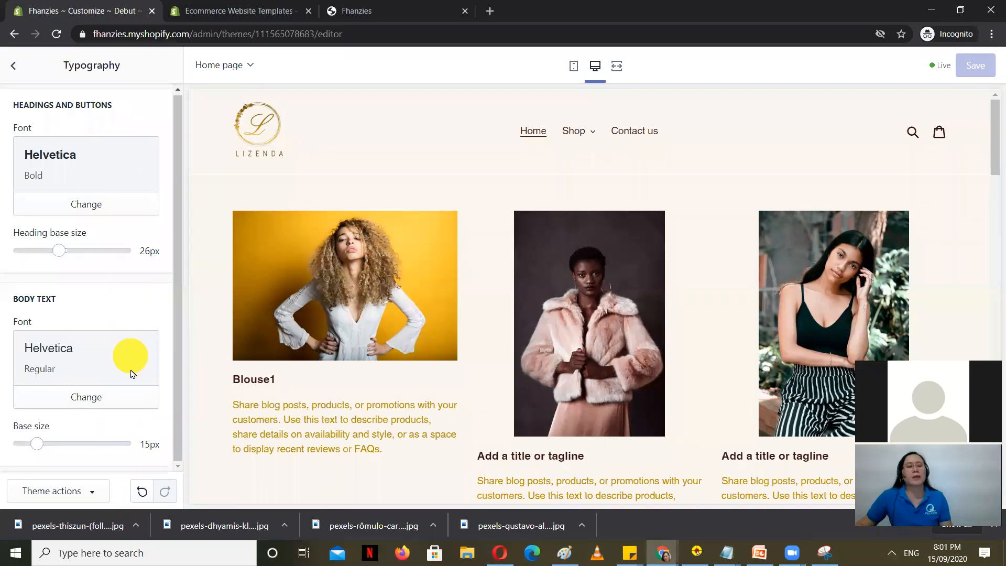
{"action": "left_click", "coordinate": [45, 449]}
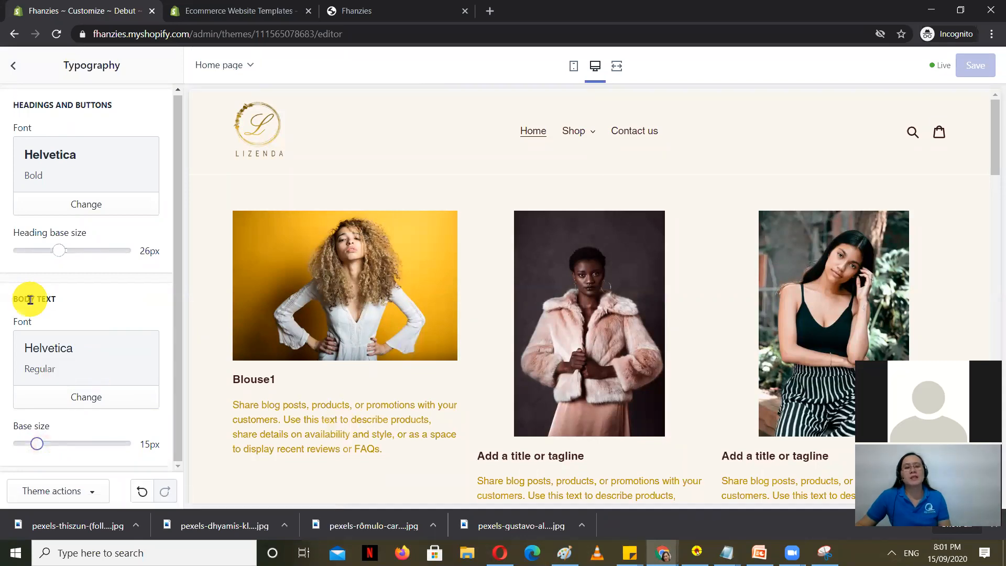
{"action": "left_click", "coordinate": [14, 65]}
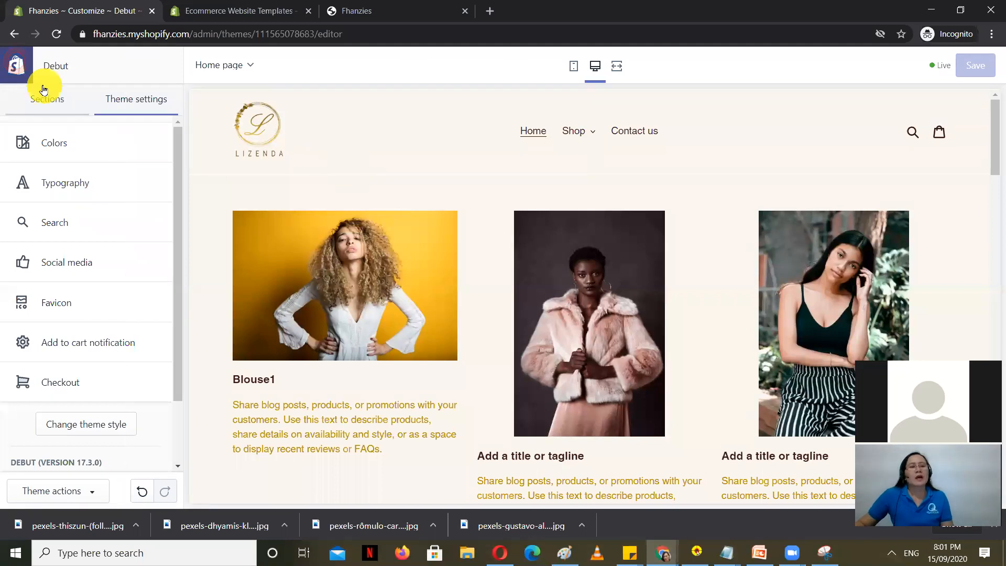
{"action": "left_click", "coordinate": [44, 107]}
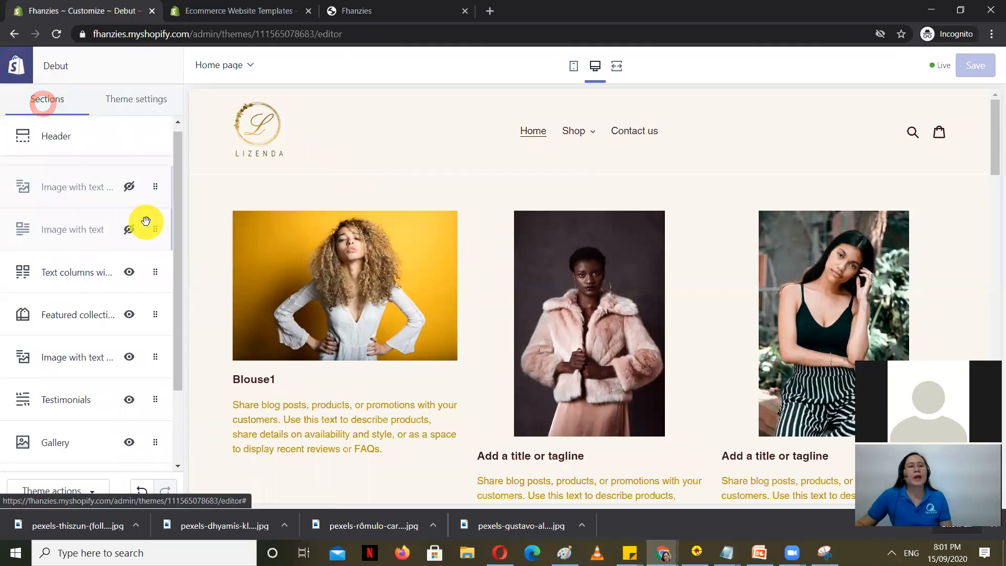
{"action": "left_click", "coordinate": [13, 66]}
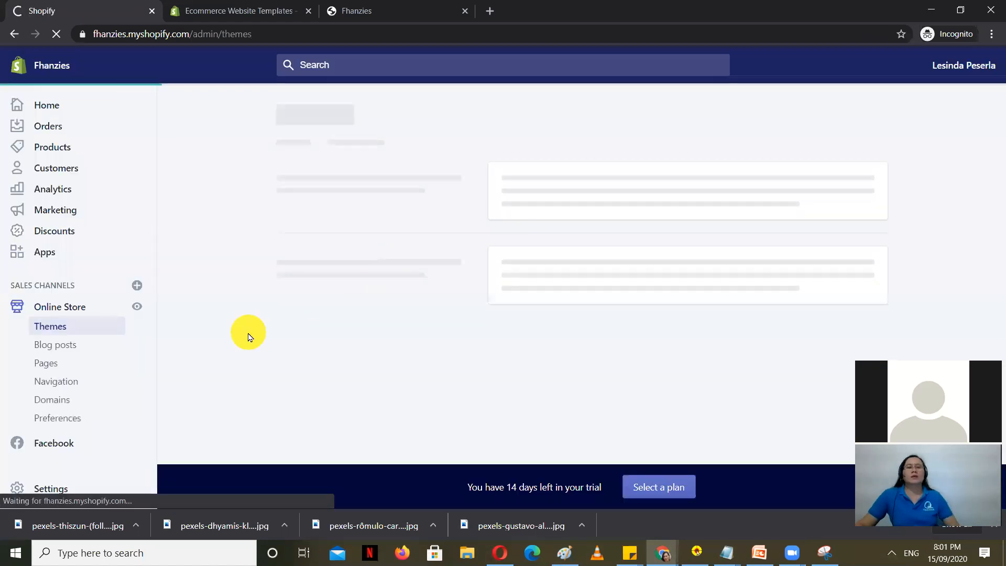
Step: Highlight the 'How to do Dropshipping in Shopify' line in TOPICS2.txt, then minimise Notepad
{"action": "mouse_move", "coordinate": [731, 553]}
{"action": "left_click", "coordinate": [744, 507]}
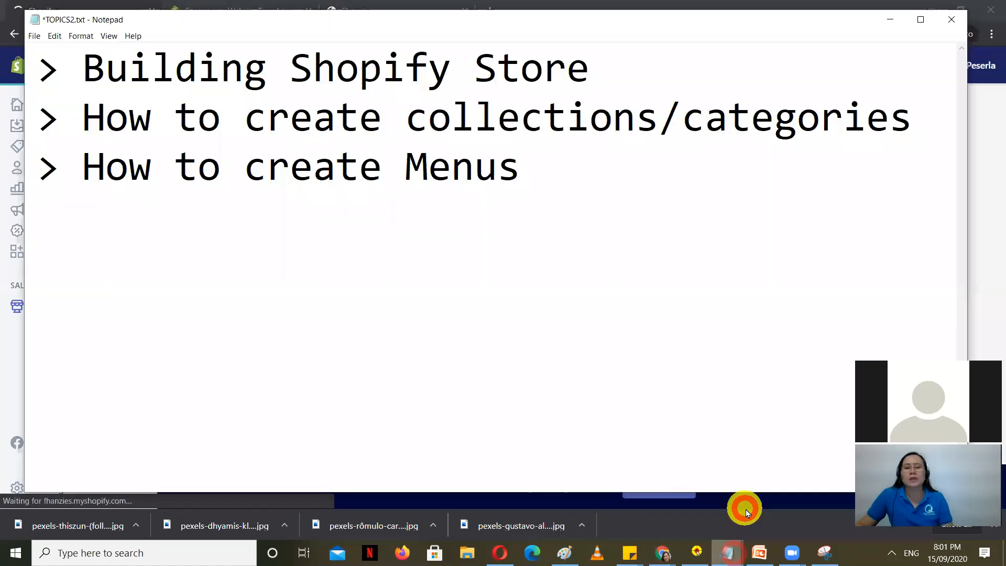
{"action": "left_click_drag", "start_coordinate": [883, 272], "coordinate": [68, 261]}
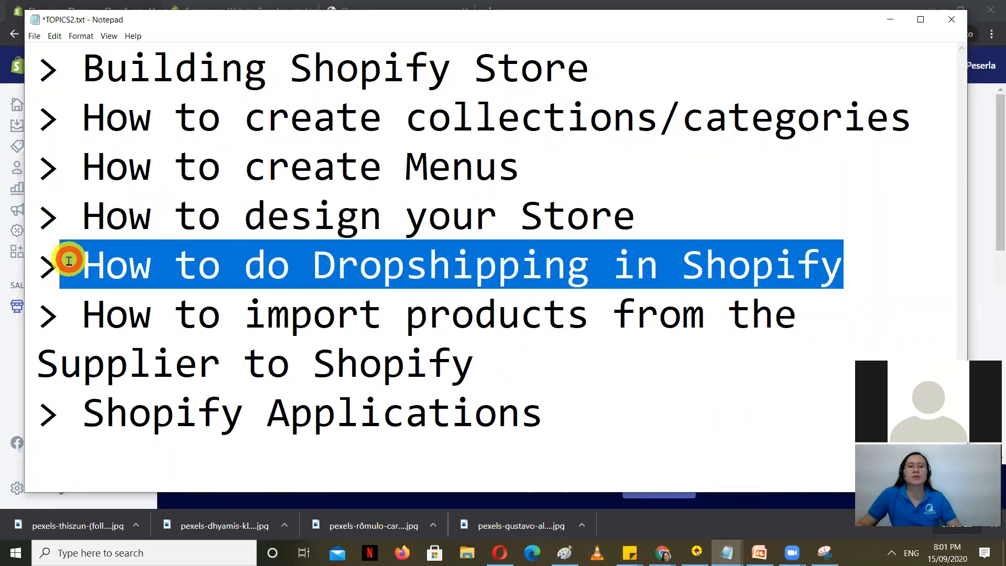
{"action": "left_click", "coordinate": [885, 24]}
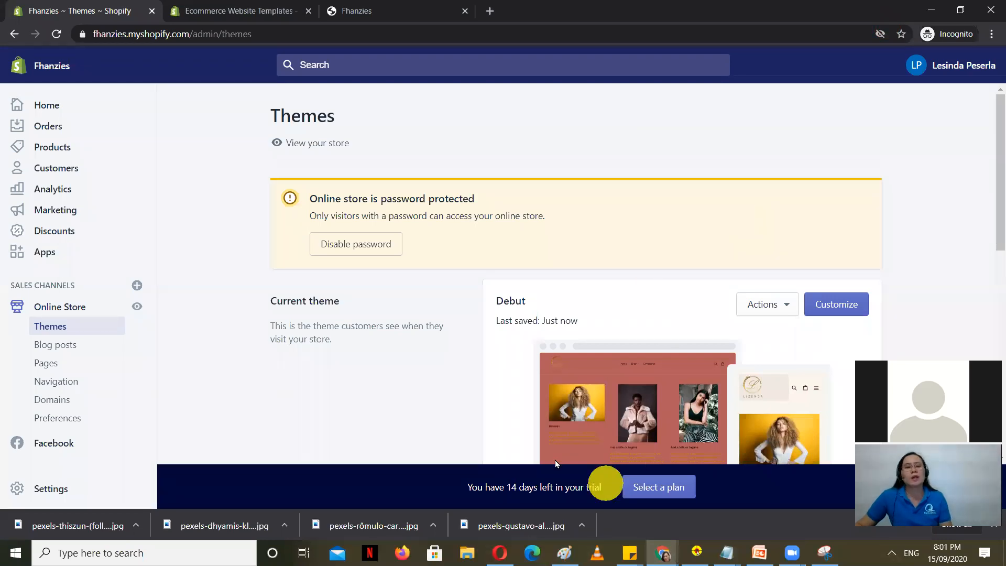
Step: Open the Shopify App Store from the store's Apps page, signed in with the owner's account
{"action": "left_click", "coordinate": [542, 510]}
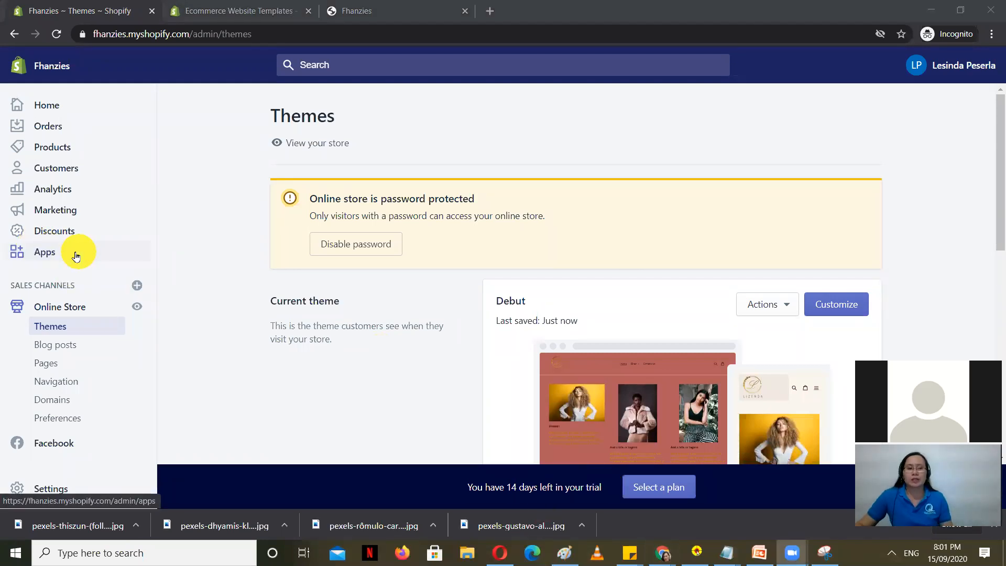
{"action": "left_click", "coordinate": [56, 255]}
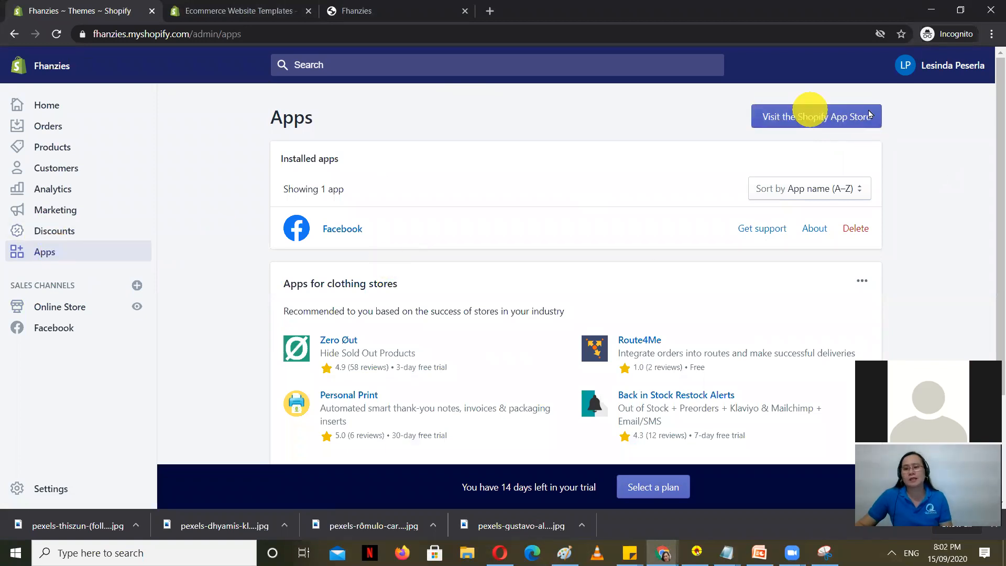
{"action": "left_click", "coordinate": [811, 112]}
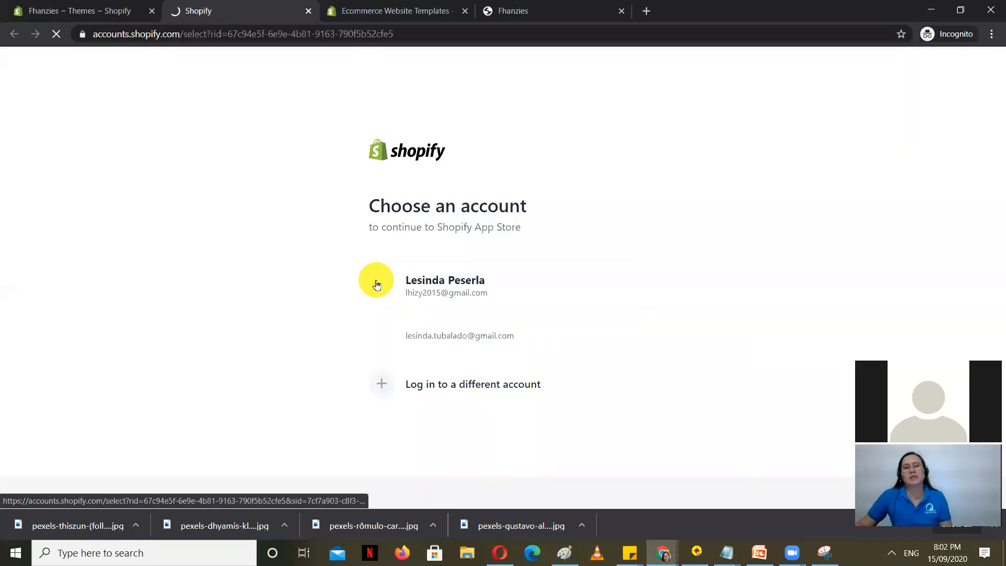
{"action": "left_click", "coordinate": [466, 280]}
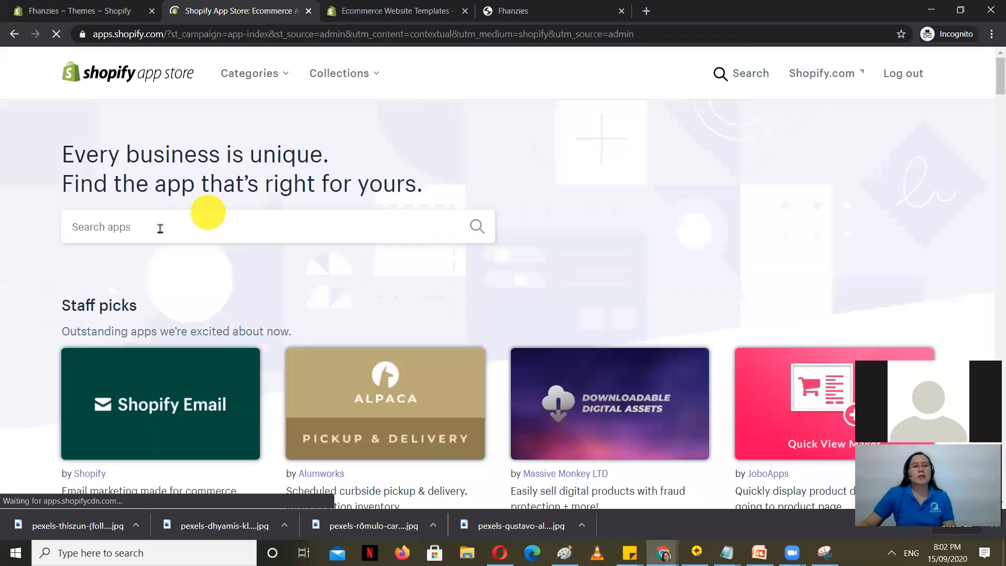
Step: Search the App Store for 'oberlo' to list the Oberlo Dropshipping App
{"action": "left_click", "coordinate": [161, 228]}
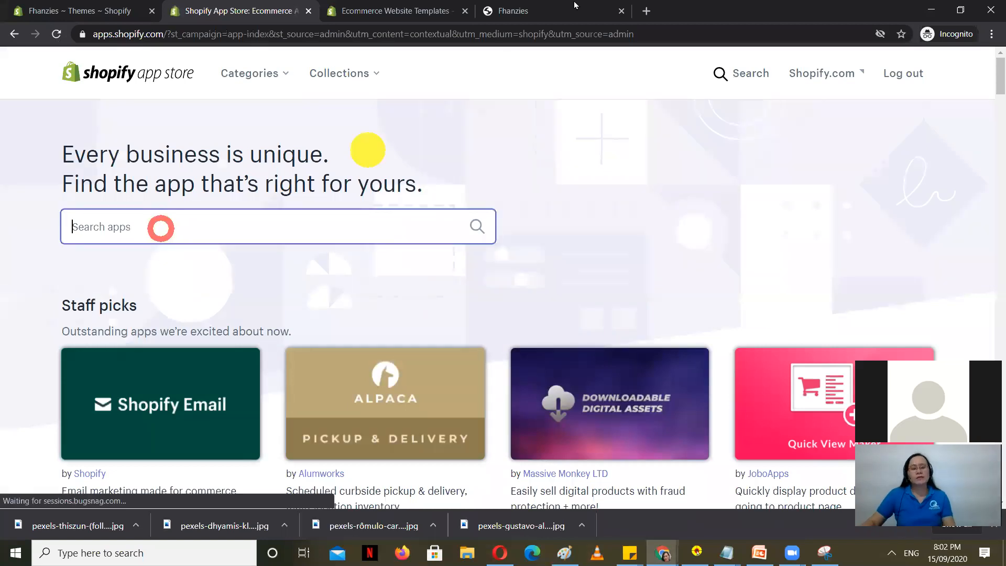
{"action": "type", "text": "oberl"}
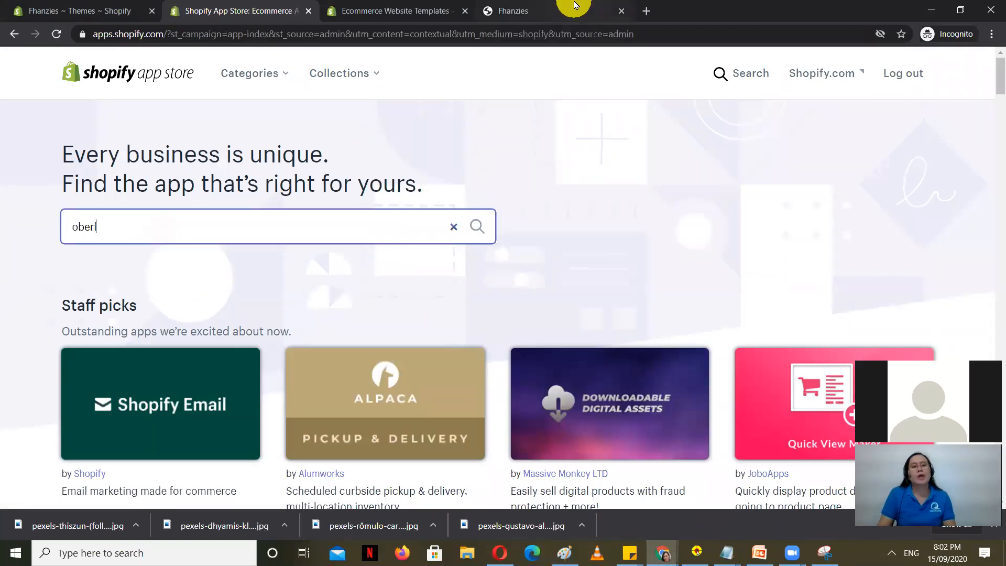
{"action": "type", "text": "o"}
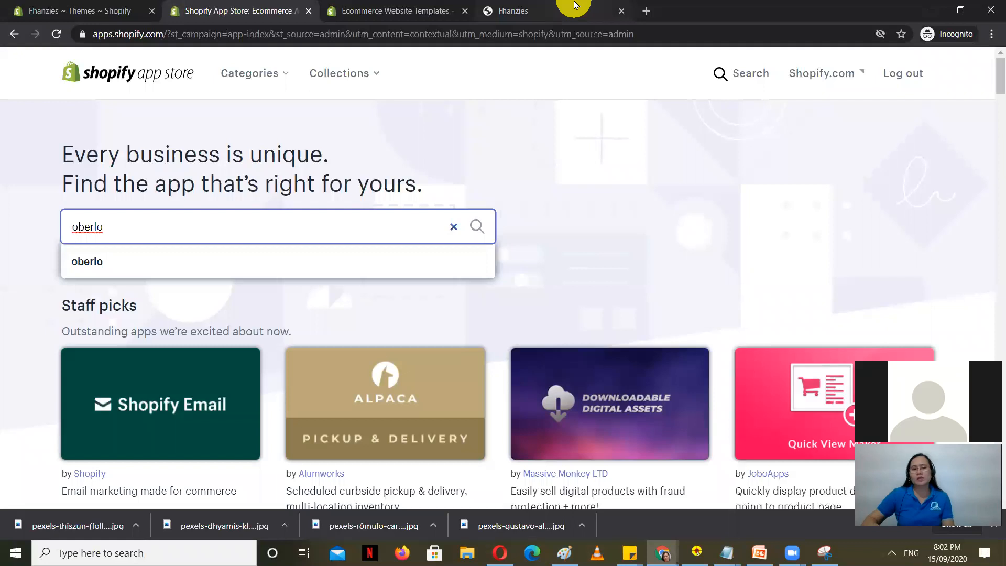
{"action": "key", "text": "Return"}
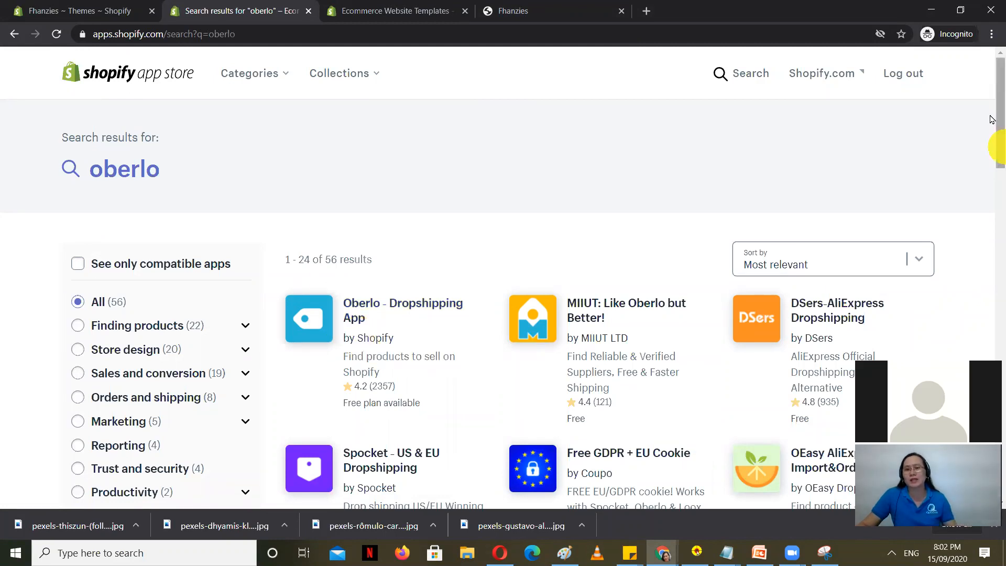
{"action": "left_click", "coordinate": [993, 35]}
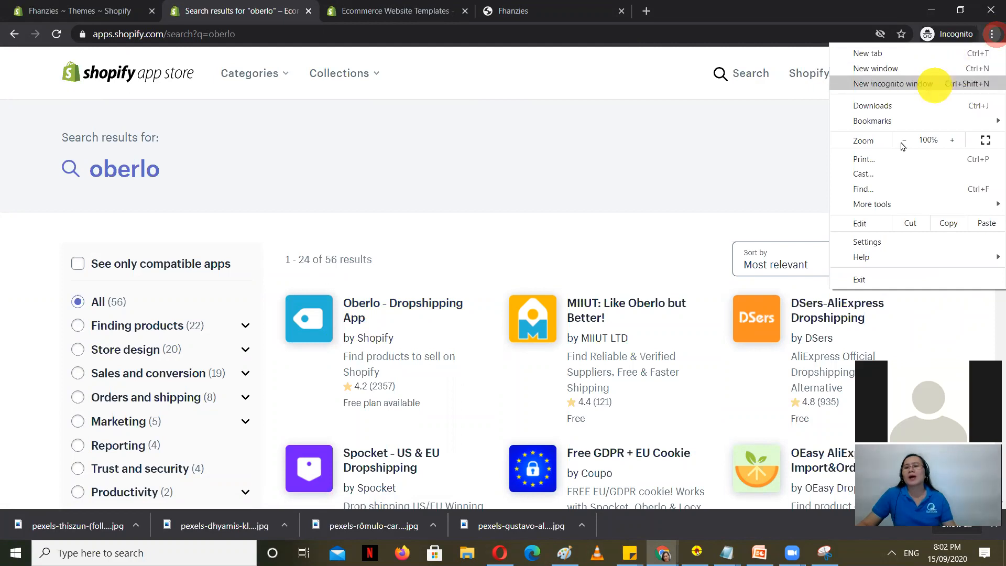
Step: Find Oberlo in Chrome's Extensions page, confirm it is enabled, and return to the Shopify tab
{"action": "mouse_move", "coordinate": [889, 206]}
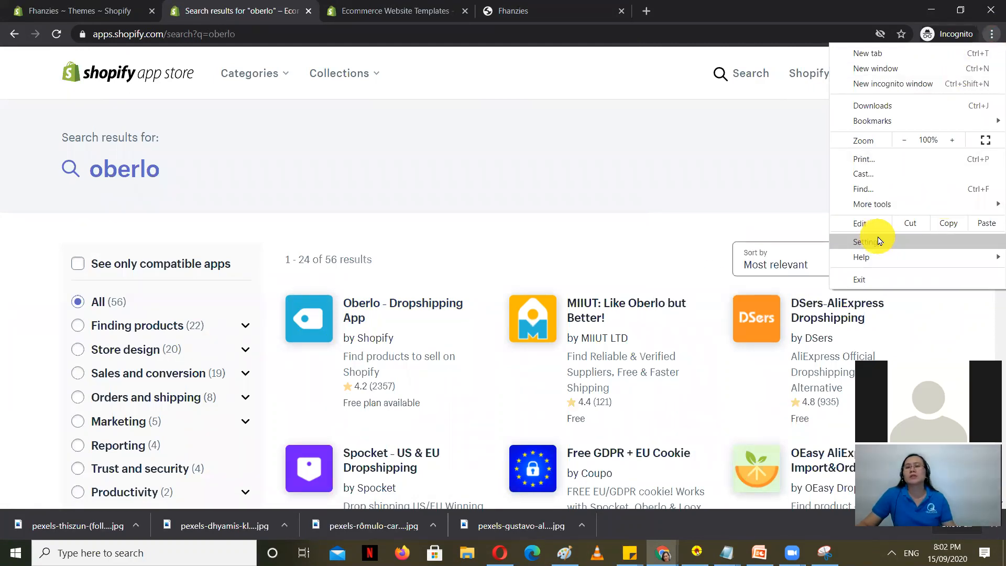
{"action": "left_click", "coordinate": [954, 242]}
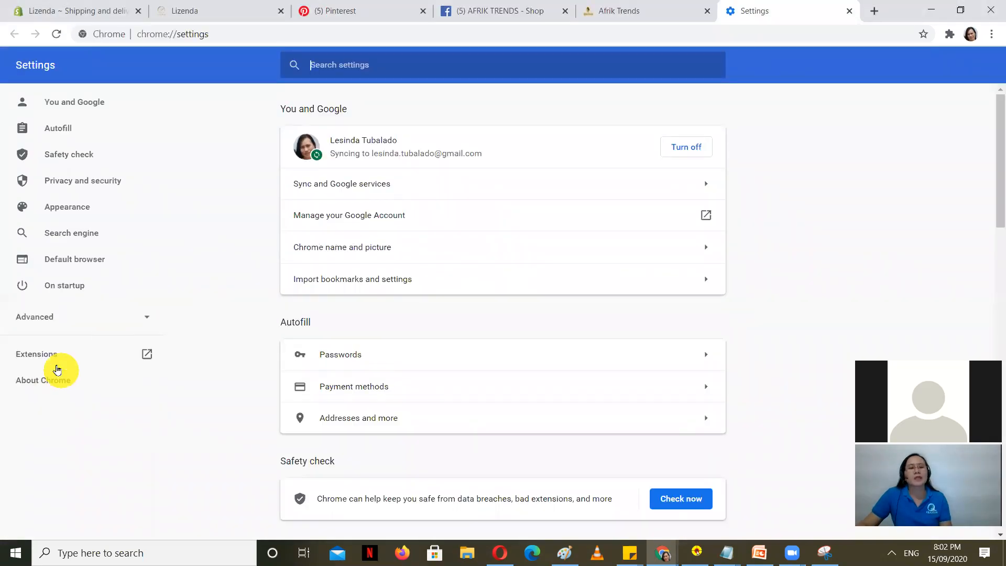
{"action": "left_click", "coordinate": [107, 356]}
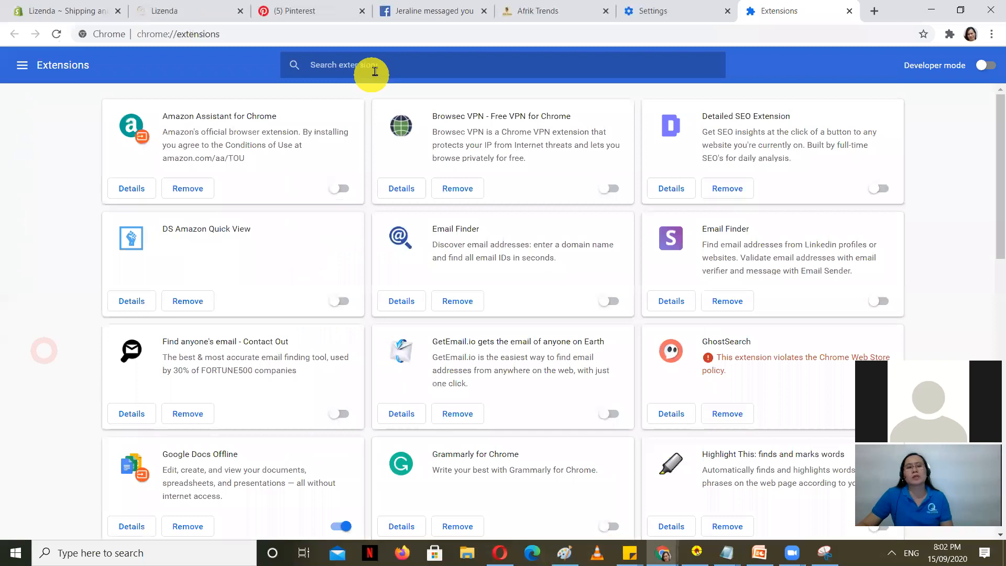
{"action": "type", "text": "dberlo"}
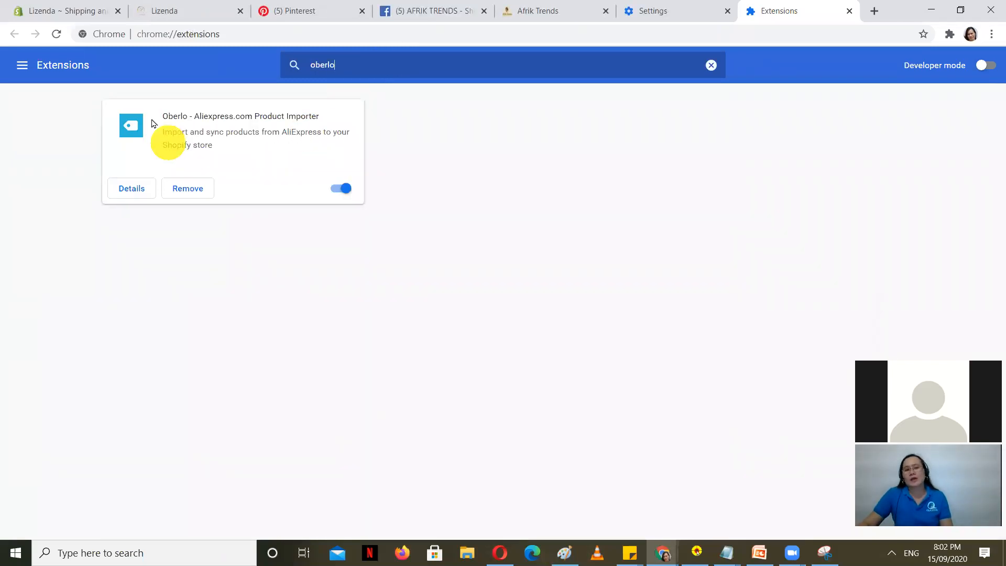
{"action": "left_click", "coordinate": [342, 190]}
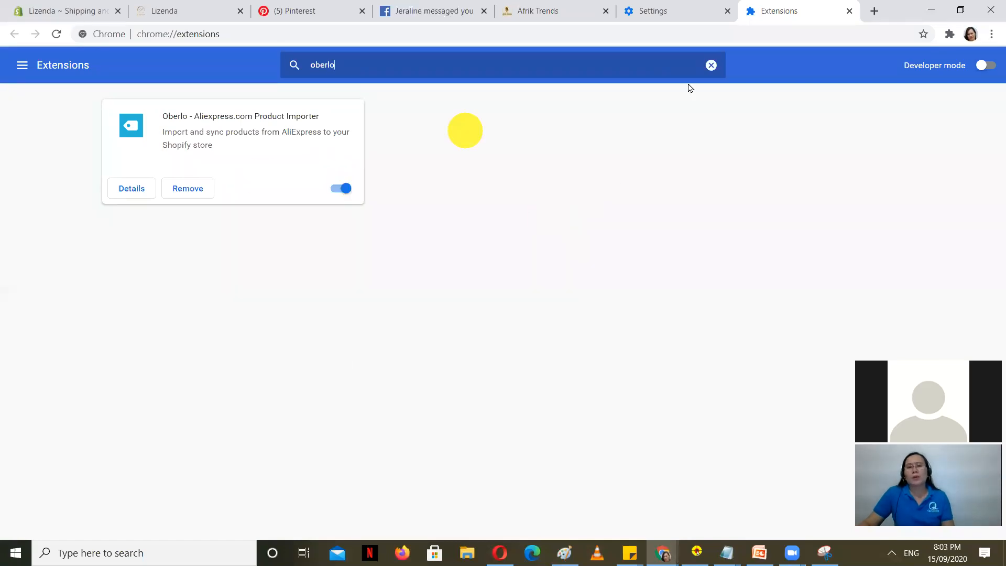
{"action": "left_click", "coordinate": [713, 65]}
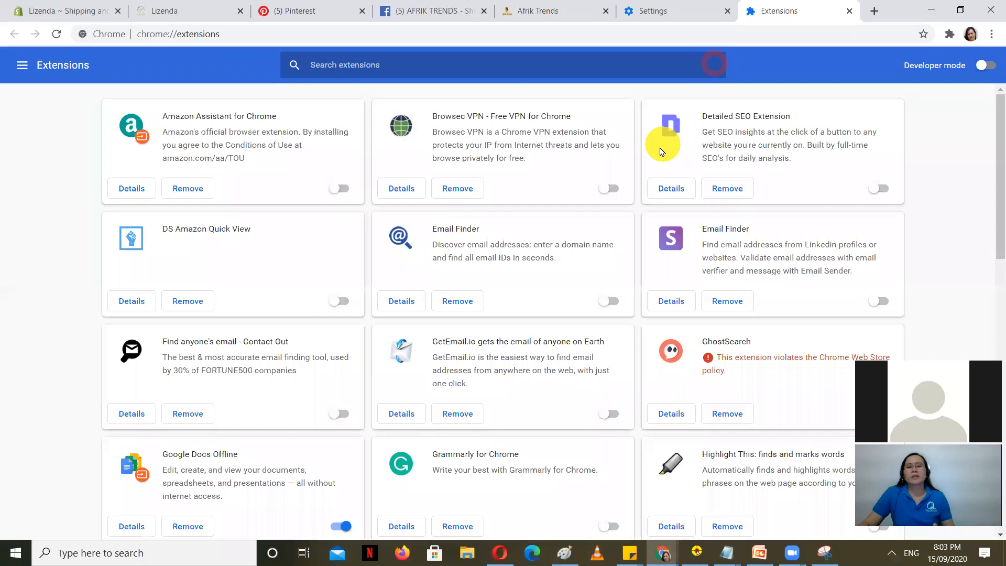
{"action": "left_click", "coordinate": [45, 5]}
{"action": "left_click_drag", "start_coordinate": [241, 33], "coordinate": [97, 34]}
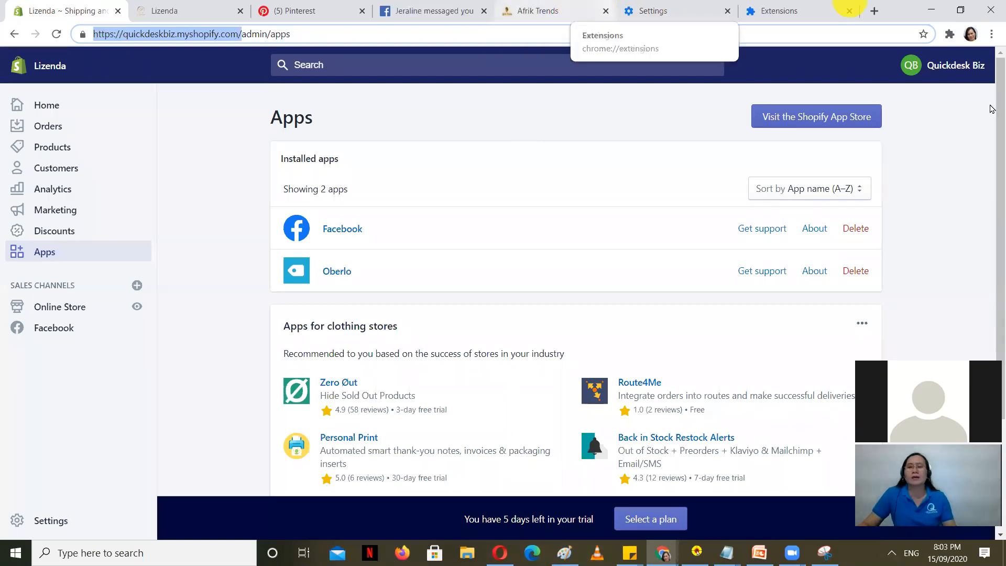
Step: Load aliexpress.com in the browser's Settings tab
{"action": "left_click", "coordinate": [126, 437]}
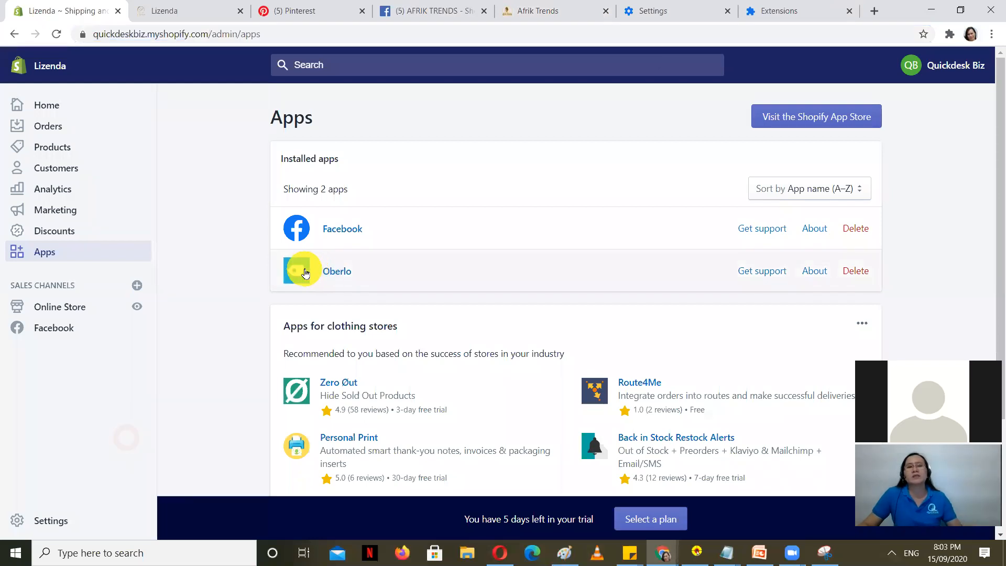
{"action": "left_click", "coordinate": [663, 8]}
{"action": "left_click", "coordinate": [387, 31]}
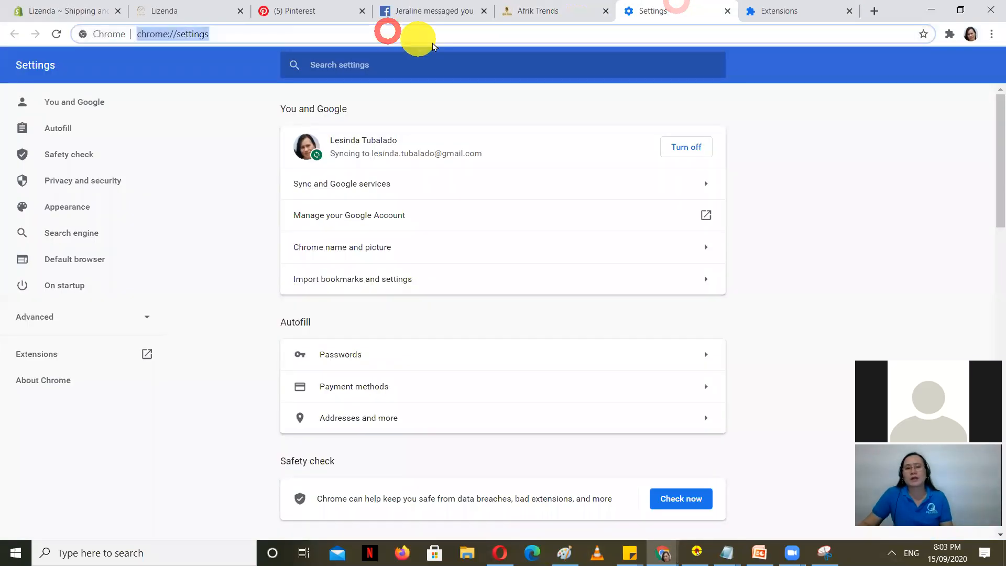
{"action": "type", "text": "aliexpress.com"}
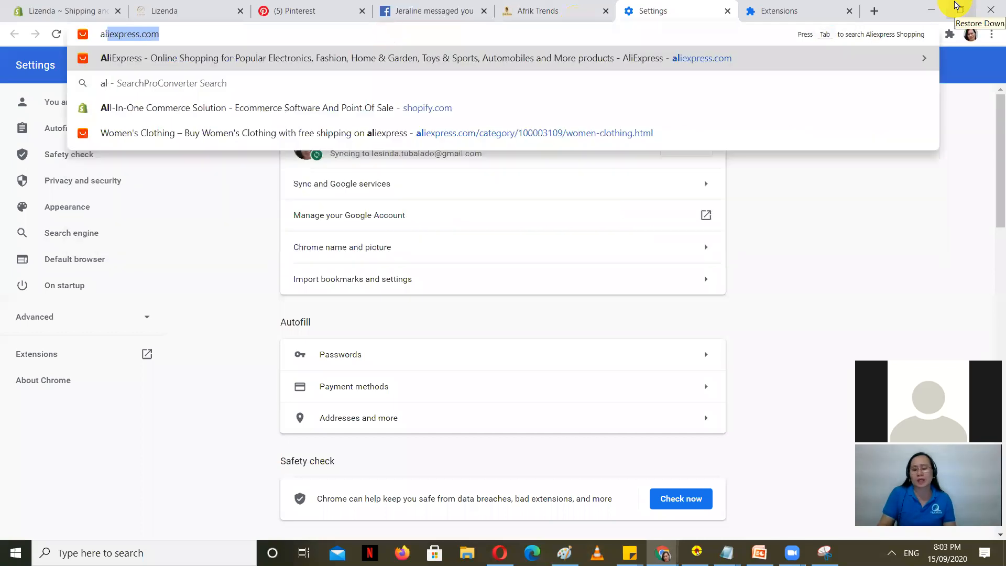
{"action": "key", "text": "Return"}
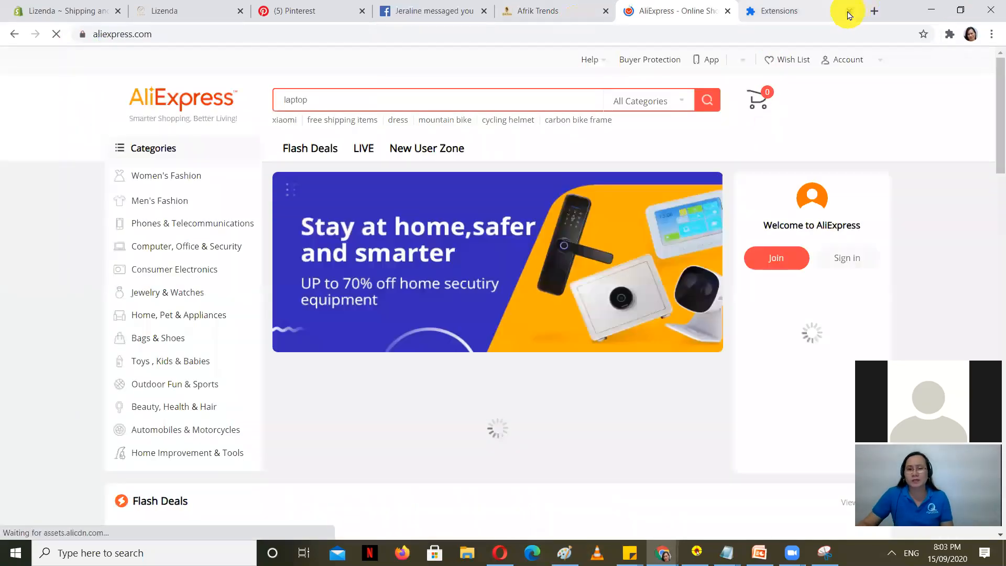
Step: Close the Extensions tab and open AliExpress's Women's Fashion > Dresses listing, dismissing the discount popup
{"action": "left_click", "coordinate": [850, 15]}
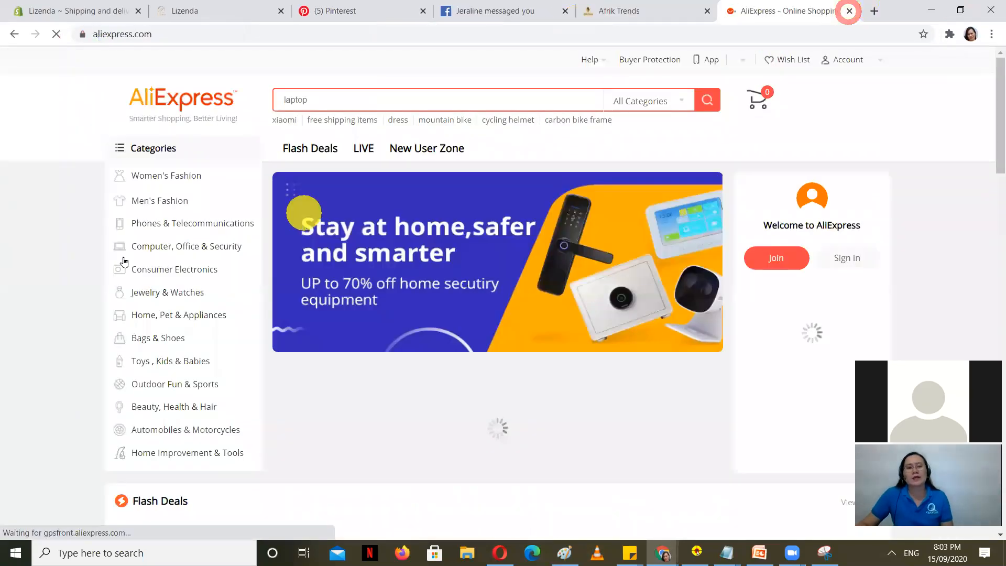
{"action": "left_click", "coordinate": [246, 234]}
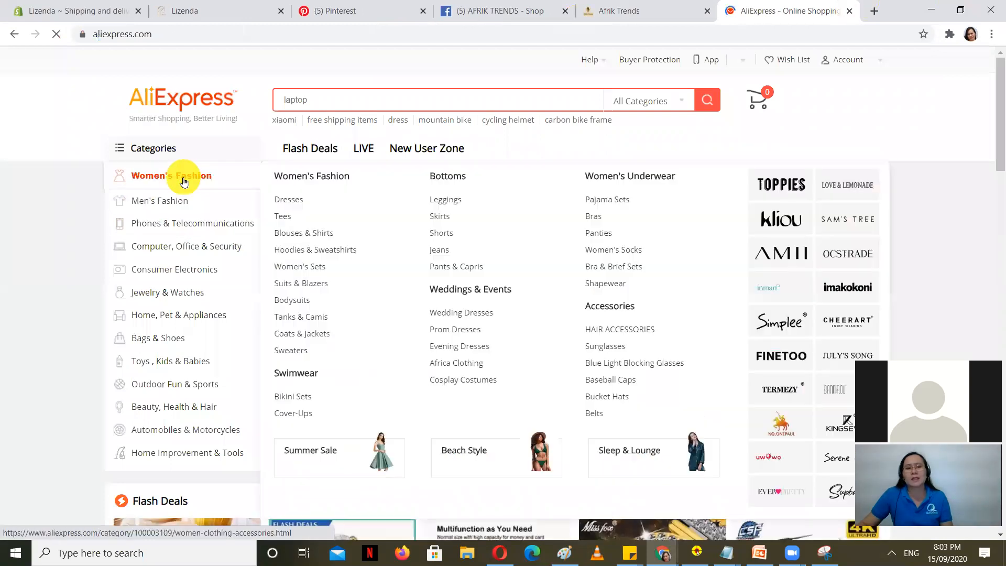
{"action": "left_click", "coordinate": [195, 181]}
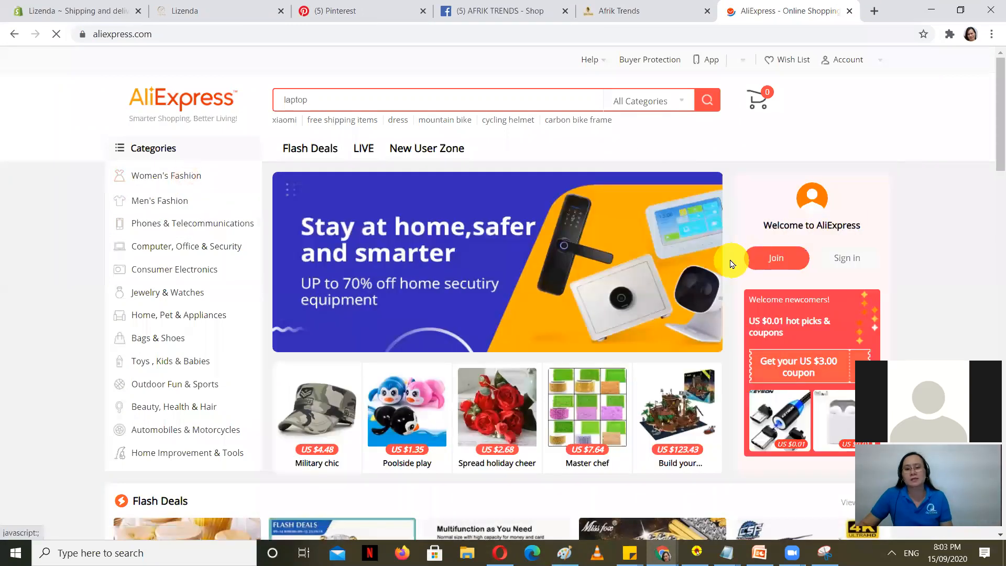
{"action": "scroll", "coordinate": [709, 247], "scroll_direction": "down", "scroll_amount": 4}
{"action": "scroll", "coordinate": [701, 228], "scroll_direction": "down", "scroll_amount": 5}
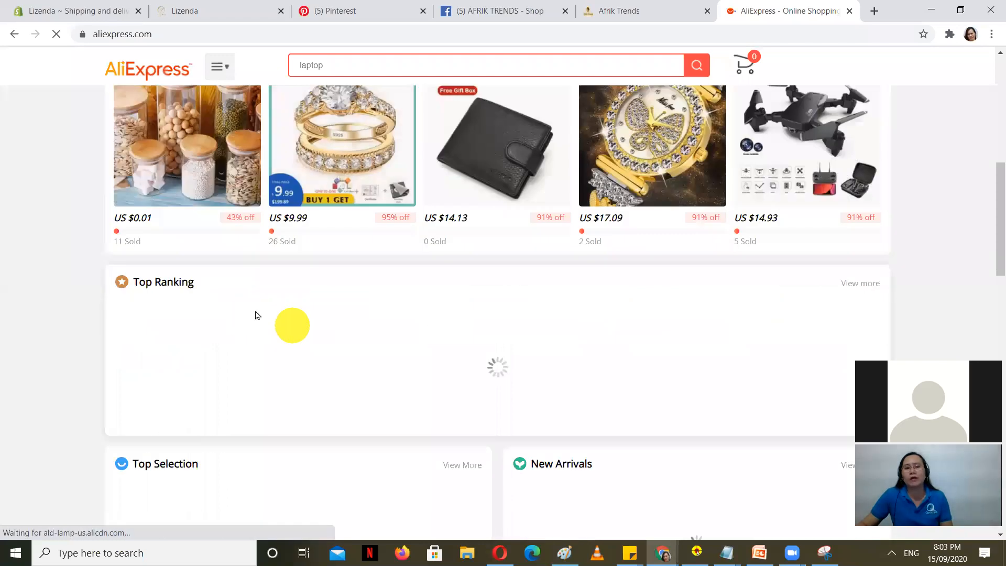
{"action": "scroll", "coordinate": [257, 315], "scroll_direction": "up", "scroll_amount": 6}
{"action": "left_click", "coordinate": [616, 202]}
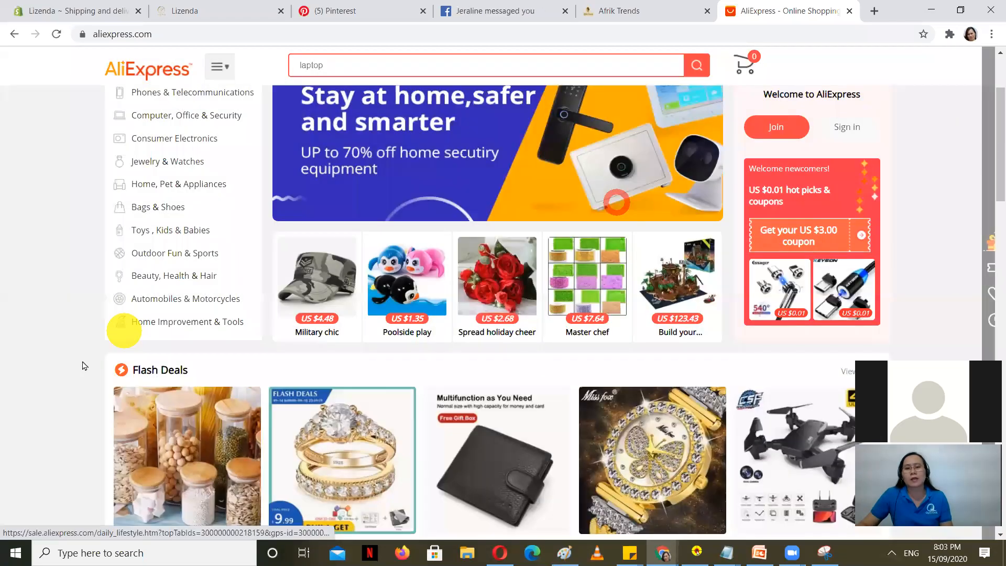
{"action": "scroll", "coordinate": [105, 330], "scroll_direction": "up", "scroll_amount": 3}
{"action": "mouse_move", "coordinate": [163, 180]}
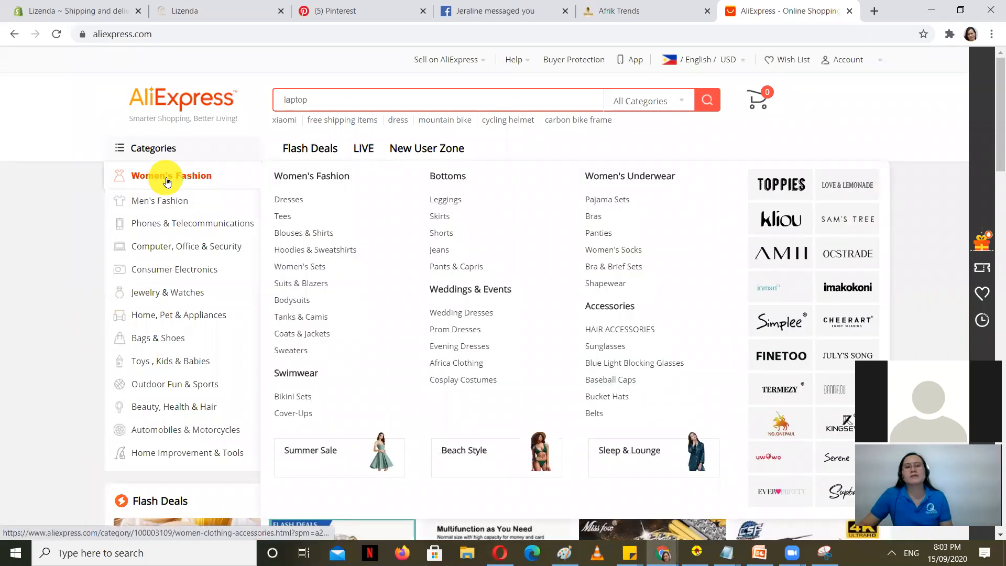
{"action": "left_click", "coordinate": [301, 201]}
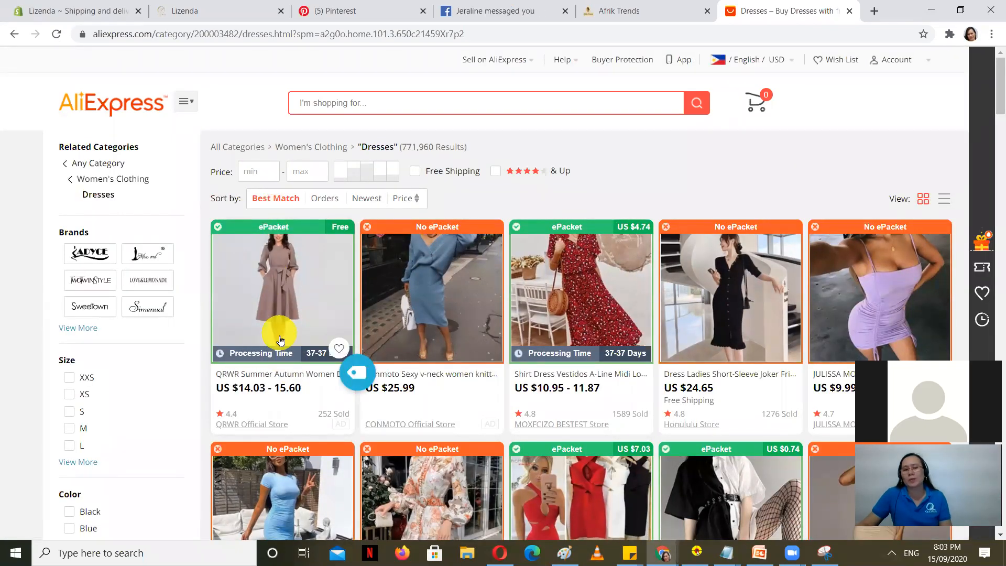
Step: Try the Oberlo import on the first dress, then return to the Shopify Apps page
{"action": "scroll", "coordinate": [283, 348], "scroll_direction": "down", "scroll_amount": 1}
{"action": "left_click", "coordinate": [356, 311]}
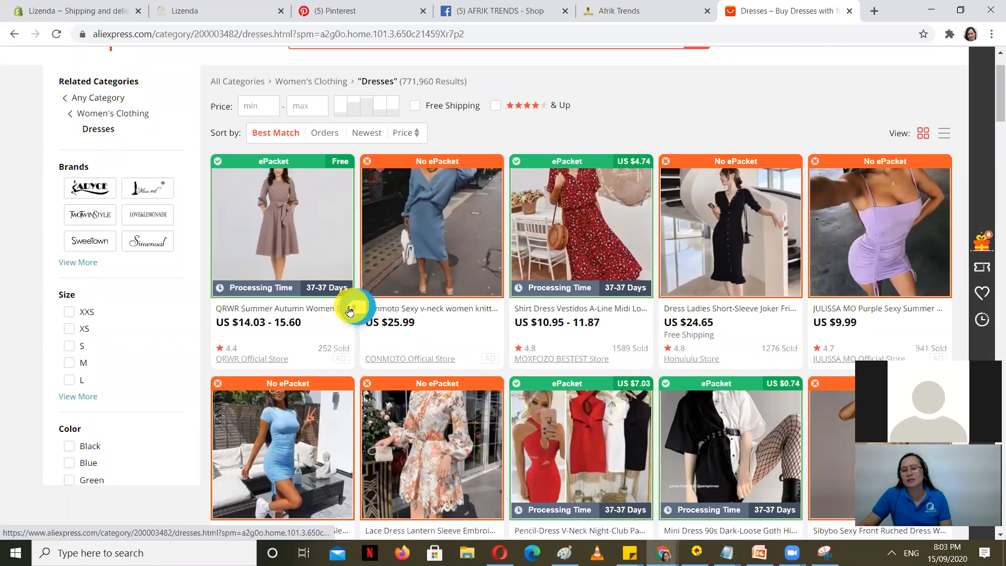
{"action": "left_click", "coordinate": [358, 308]}
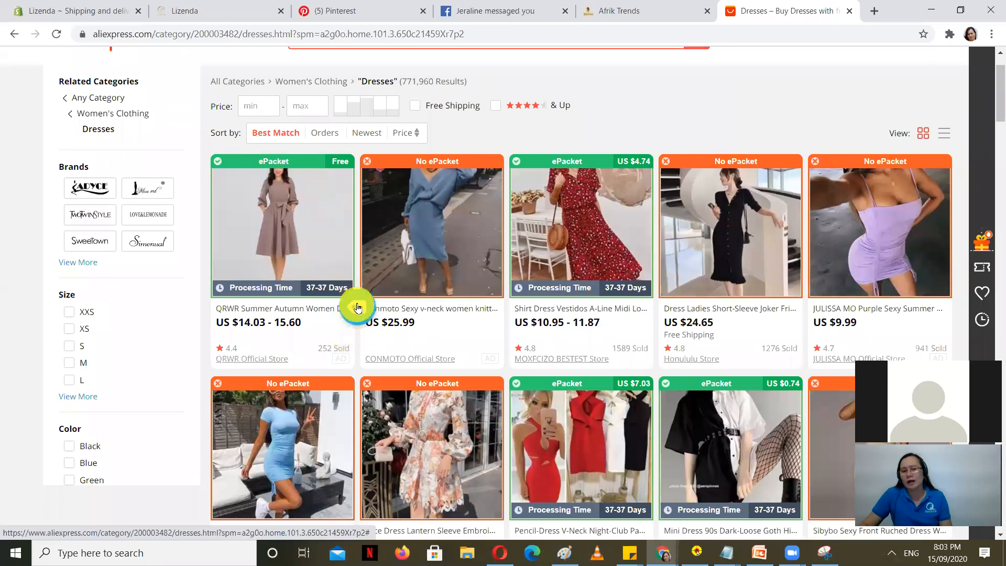
{"action": "scroll", "coordinate": [358, 307], "scroll_direction": "down", "scroll_amount": 1}
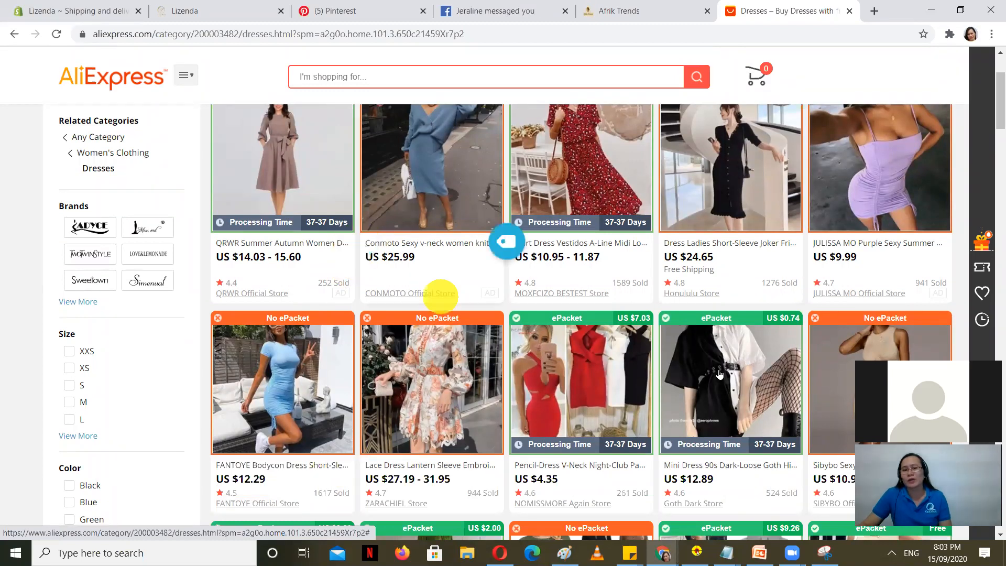
{"action": "scroll", "coordinate": [524, 325], "scroll_direction": "up", "scroll_amount": 2}
{"action": "scroll", "coordinate": [618, 371], "scroll_direction": "down", "scroll_amount": 4}
{"action": "scroll", "coordinate": [375, 389], "scroll_direction": "down", "scroll_amount": 1}
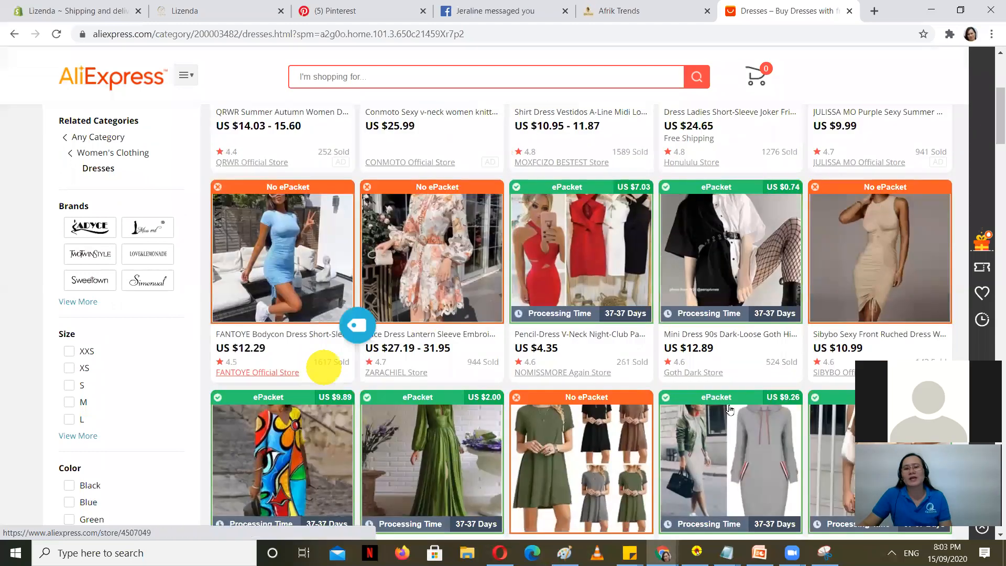
{"action": "scroll", "coordinate": [326, 360], "scroll_direction": "up", "scroll_amount": 5}
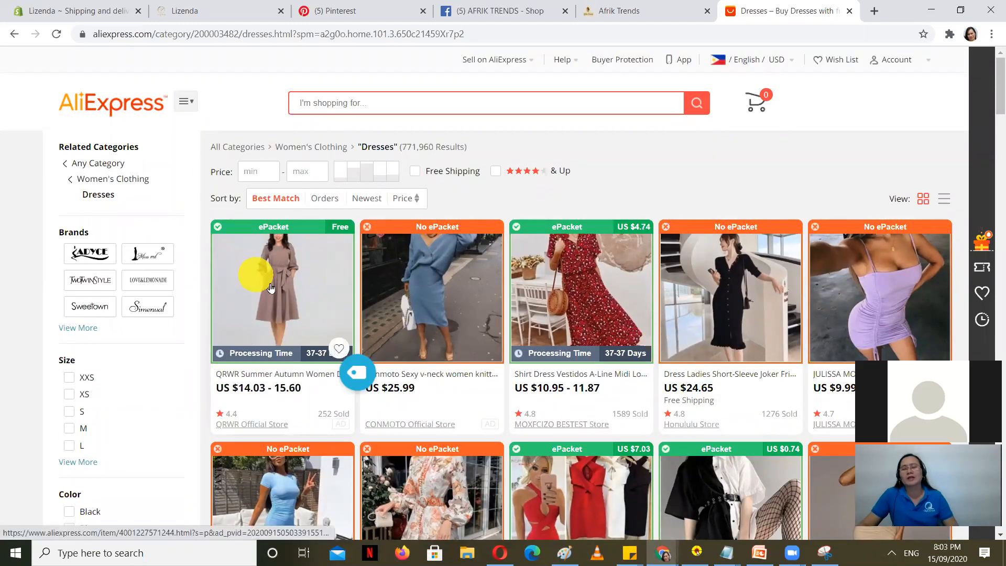
{"action": "left_click", "coordinate": [7, 7]}
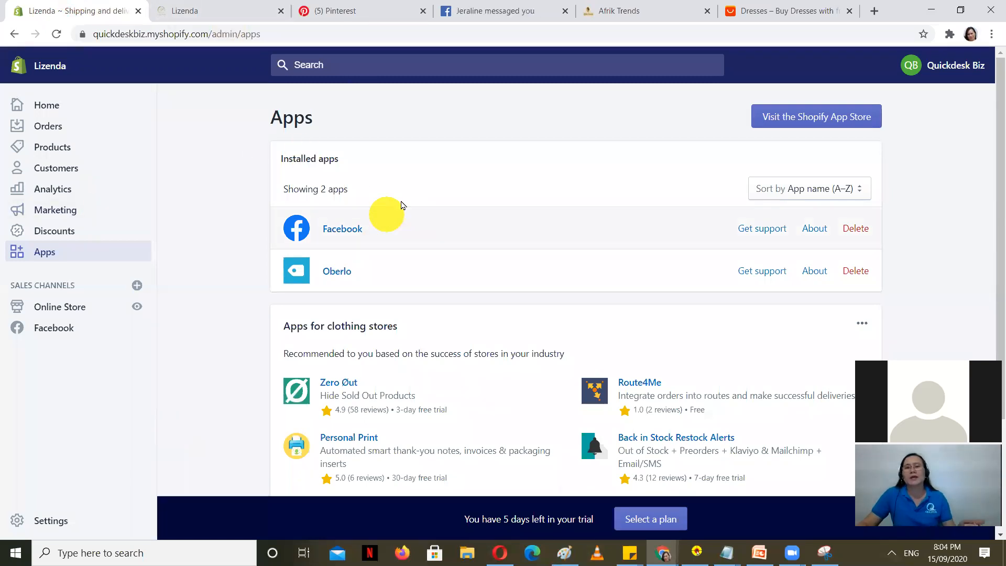
Step: Switch to the AliExpress Dresses tab
{"action": "left_click", "coordinate": [775, 6]}
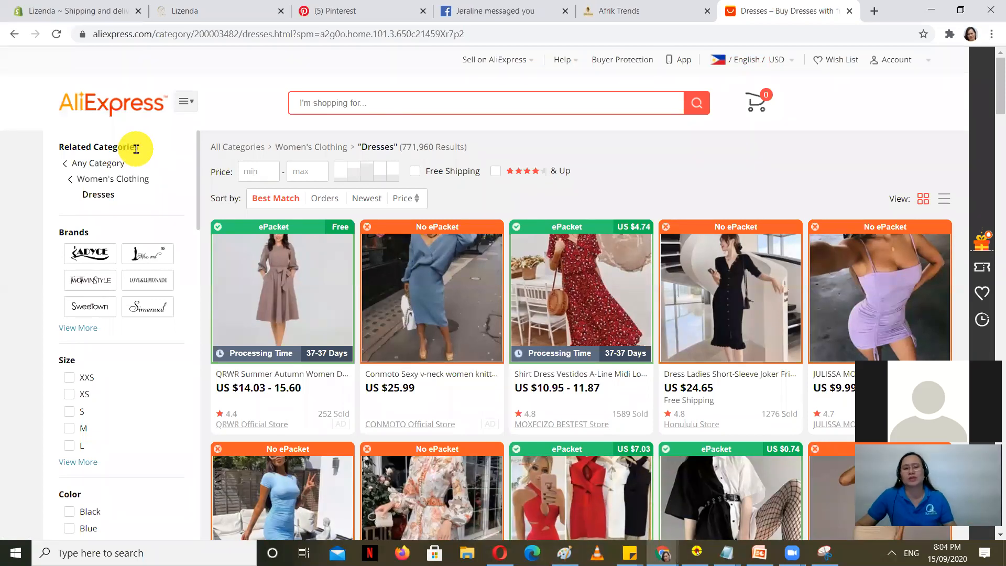
Step: Filter the AliExpress dresses to Free Shipping only, look them over, then return to Shopify Apps
{"action": "left_click", "coordinate": [415, 172]}
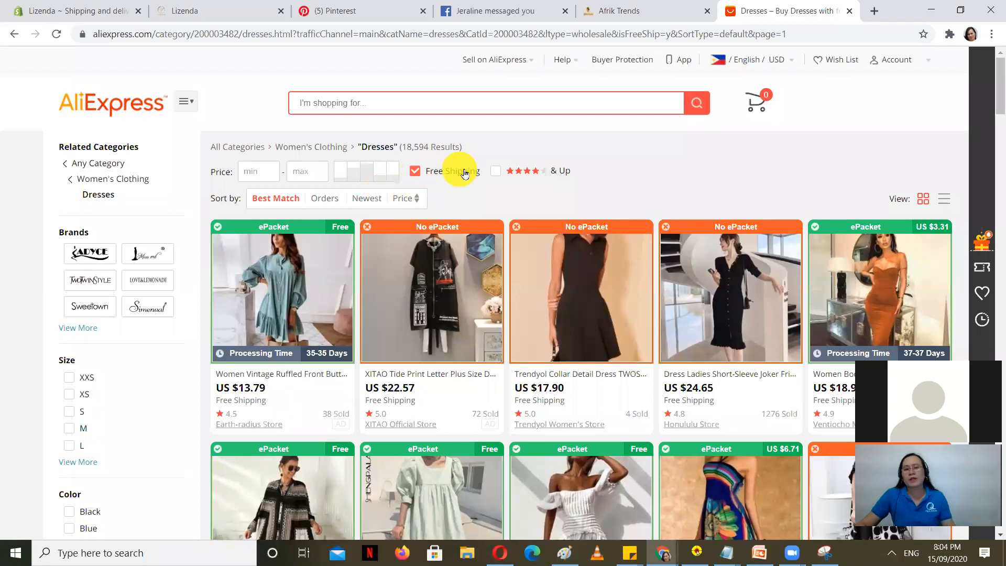
{"action": "scroll", "coordinate": [528, 243], "scroll_direction": "down", "scroll_amount": 3}
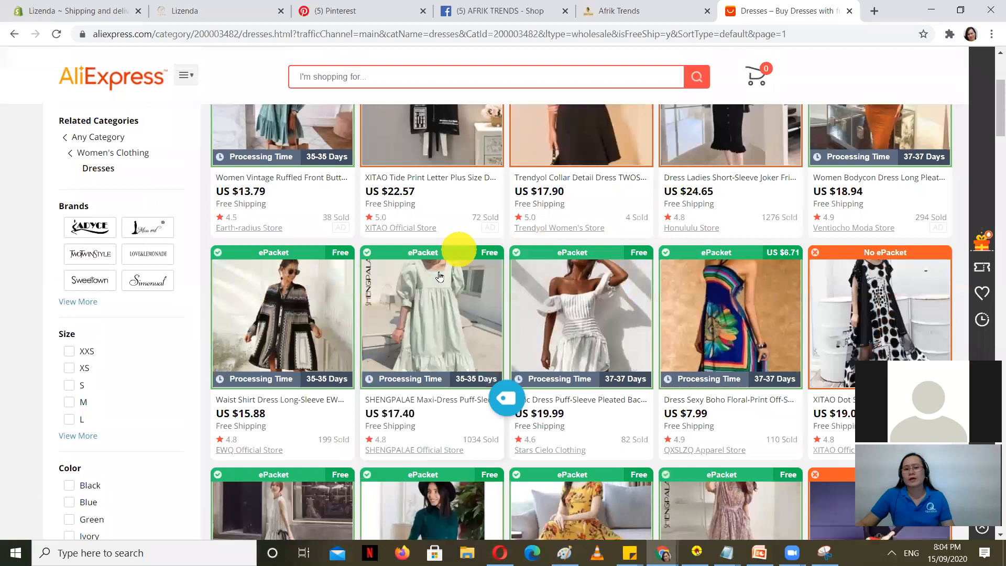
{"action": "scroll", "coordinate": [291, 202], "scroll_direction": "up", "scroll_amount": 2}
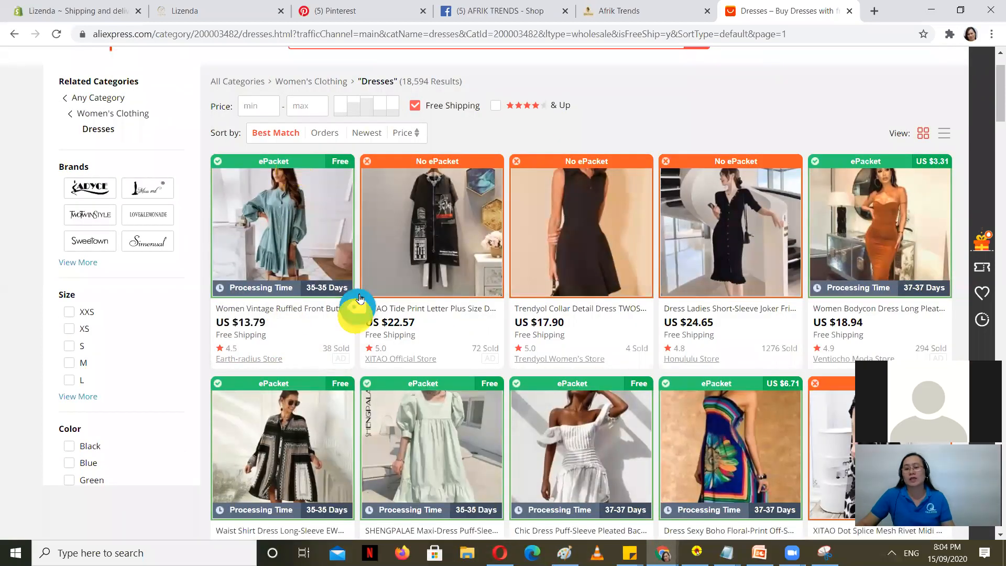
{"action": "scroll", "coordinate": [782, 210], "scroll_direction": "up", "scroll_amount": 2}
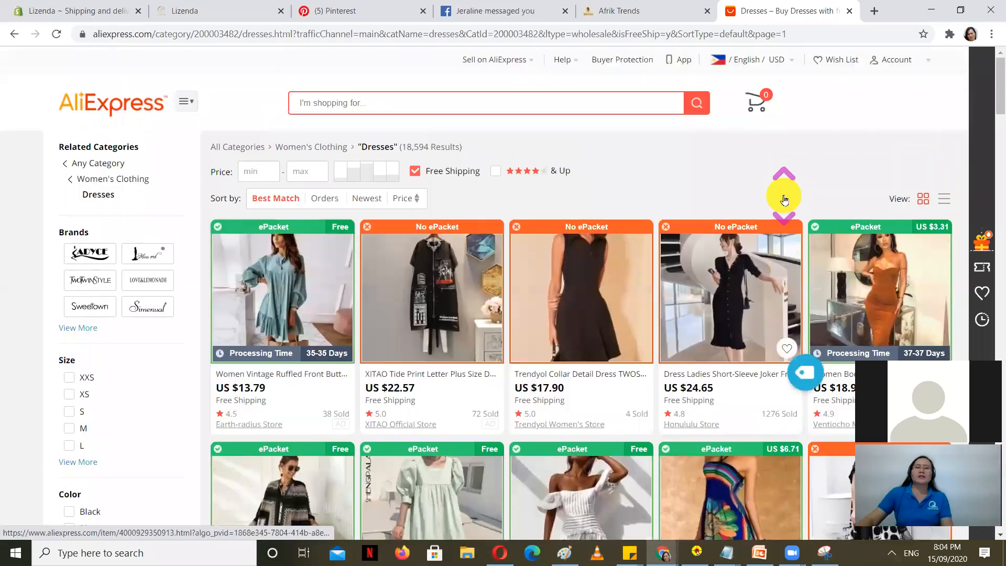
{"action": "left_click", "coordinate": [66, 5]}
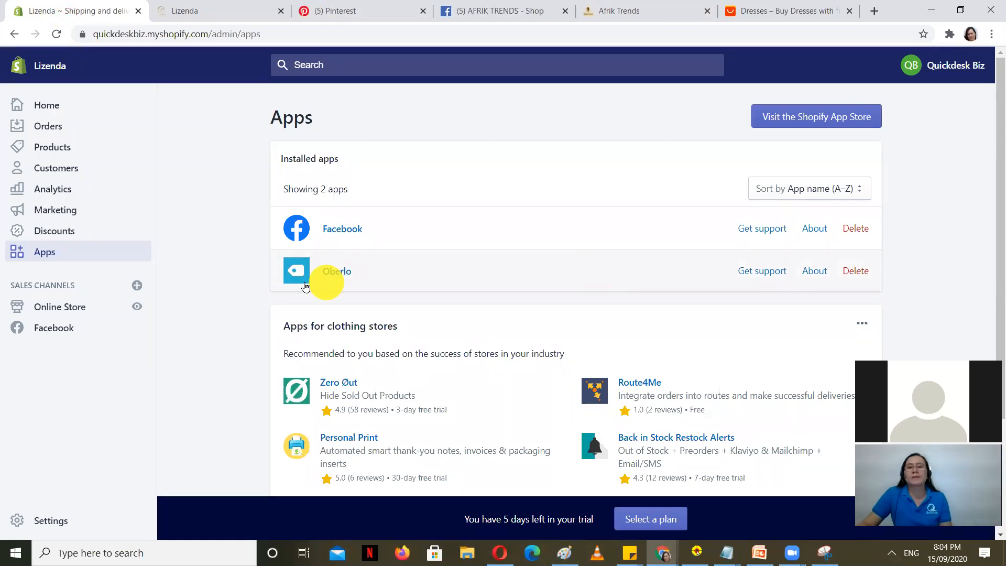
Step: Launch Oberlo from the Installed apps list on the Apps page
{"action": "left_click", "coordinate": [335, 271]}
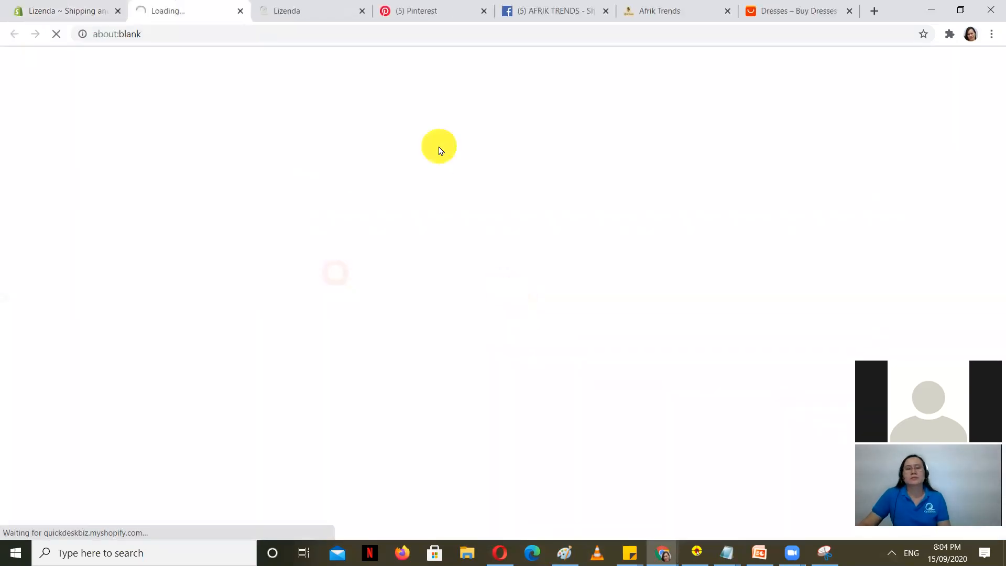
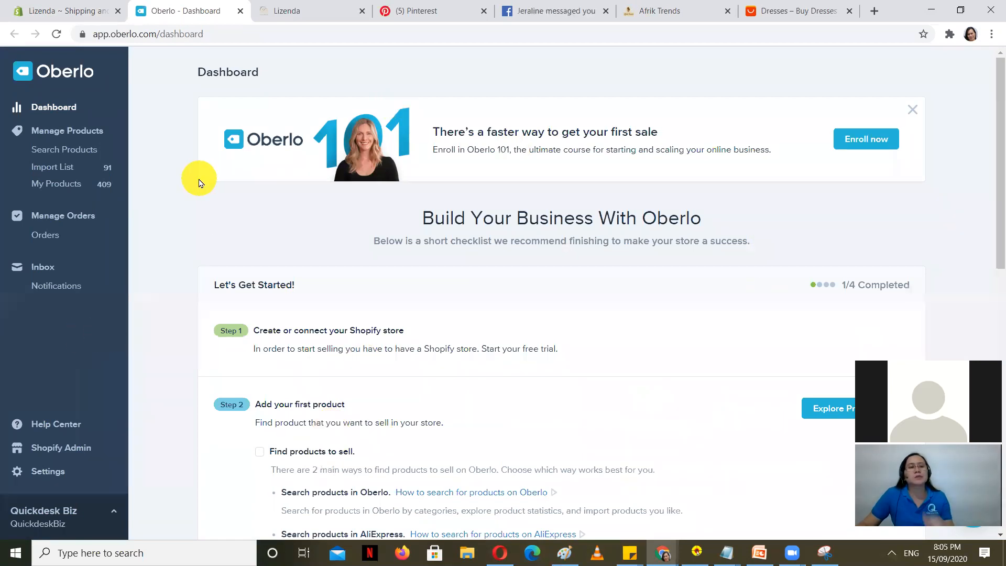
Step: Open Manage Products from the Oberlo sidebar to reach Search Products
{"action": "left_click", "coordinate": [64, 132]}
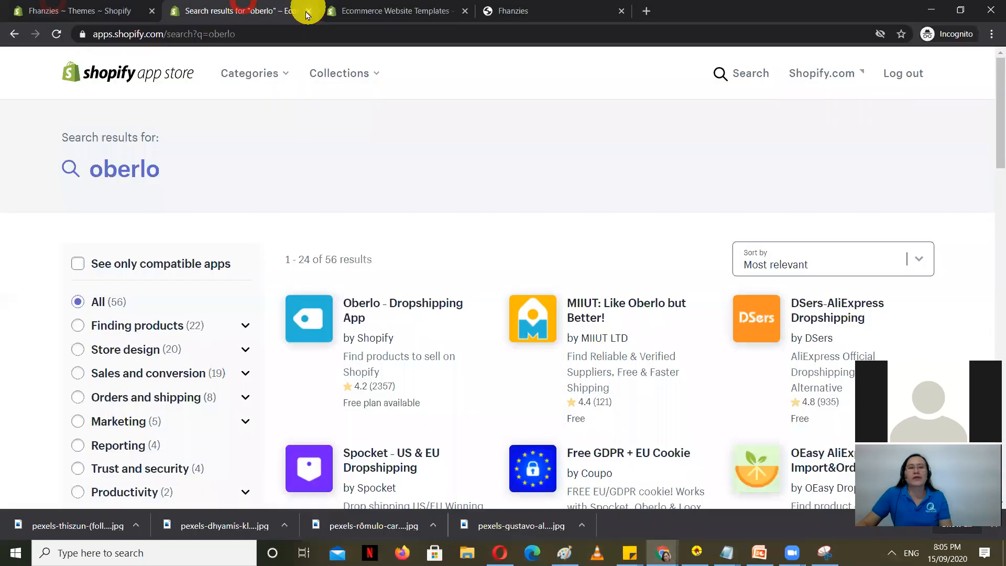
Step: Close the five leftover browser tabs, including the templates and store preview tabs
{"action": "left_click", "coordinate": [308, 10]}
{"action": "left_click", "coordinate": [309, 10]}
{"action": "left_click", "coordinate": [269, 7]}
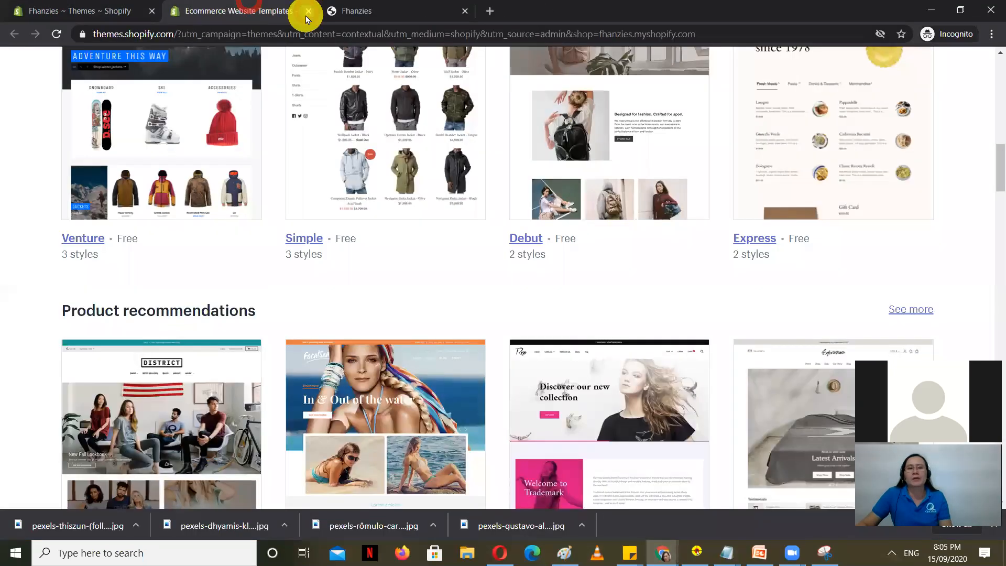
{"action": "left_click", "coordinate": [310, 13]}
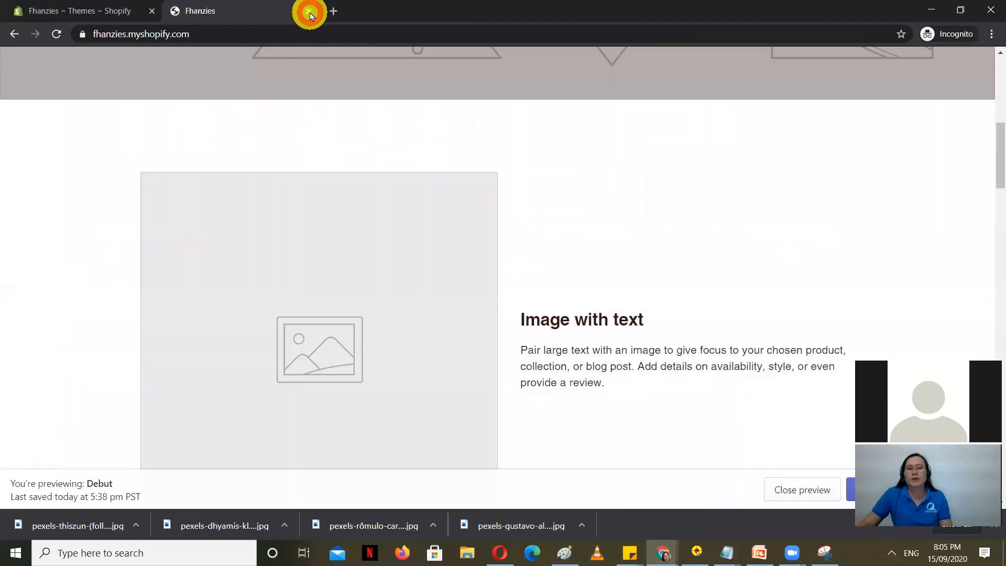
{"action": "left_click", "coordinate": [310, 13]}
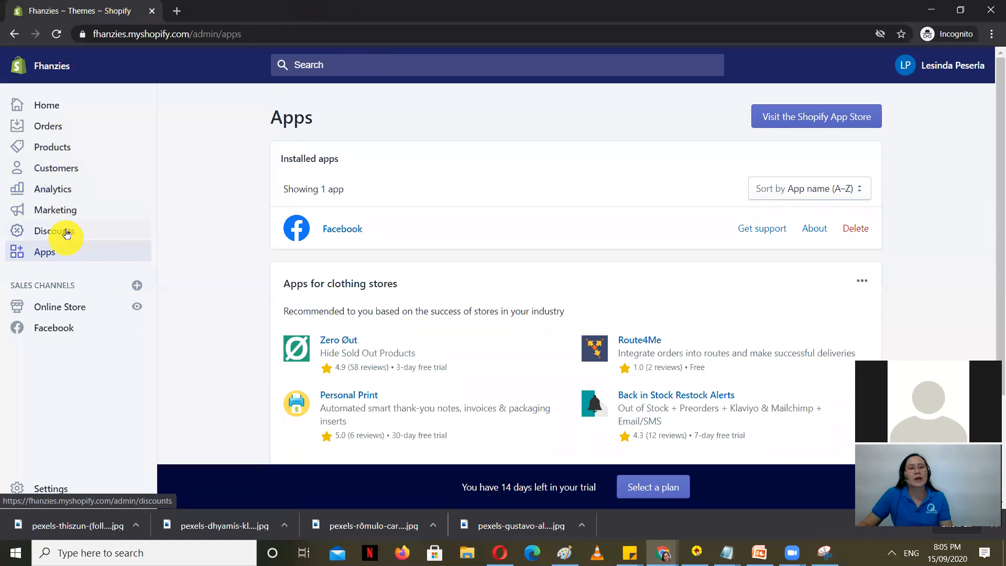
Step: Search the Shopify App Store for 'oberlo' and add the Oberlo - Dropshipping App
{"action": "left_click", "coordinate": [783, 119]}
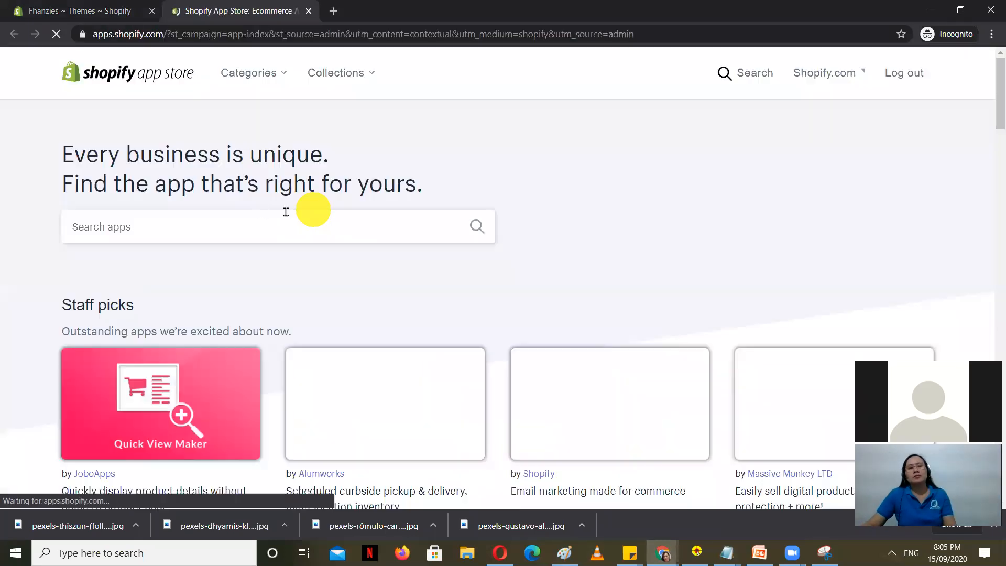
{"action": "left_click", "coordinate": [168, 229]}
{"action": "type", "text": "oberlo"}
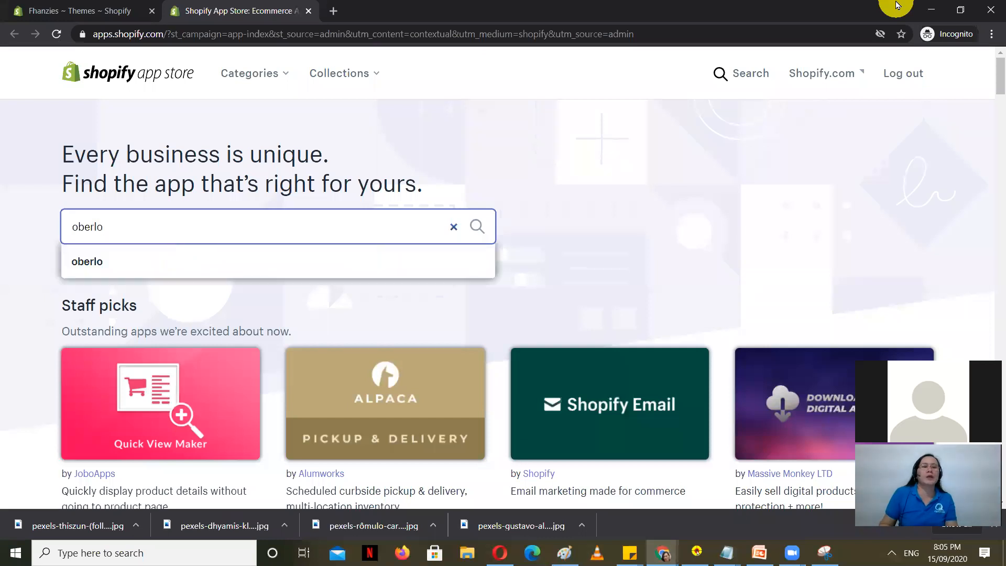
{"action": "key", "text": "Return"}
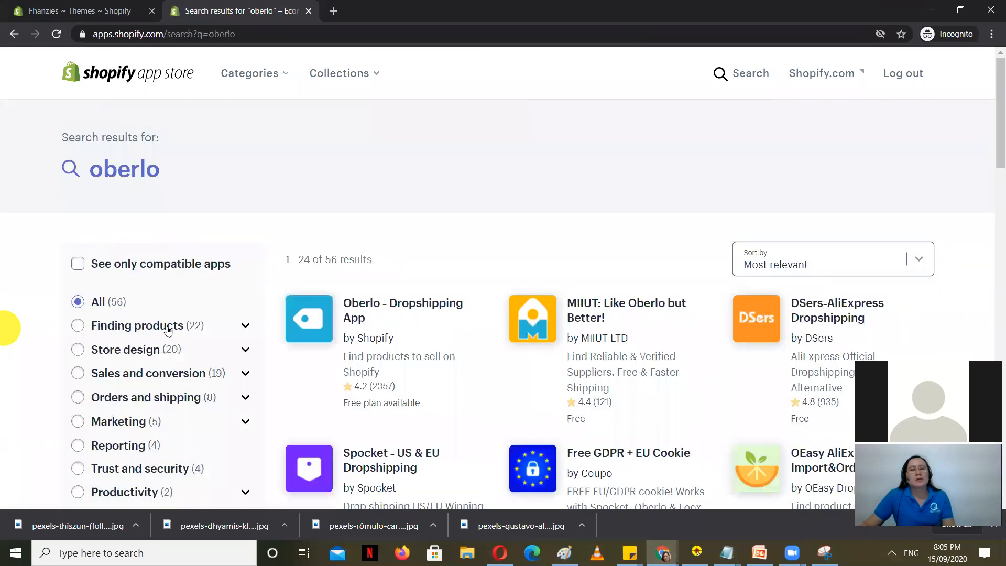
{"action": "left_click", "coordinate": [319, 315]}
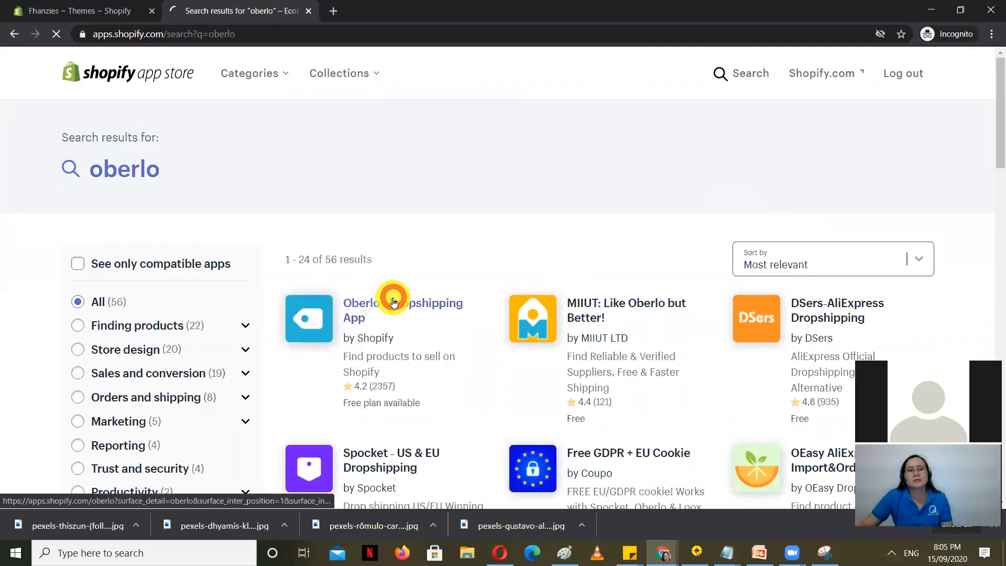
{"action": "left_click", "coordinate": [393, 303]}
{"action": "left_click", "coordinate": [222, 288]}
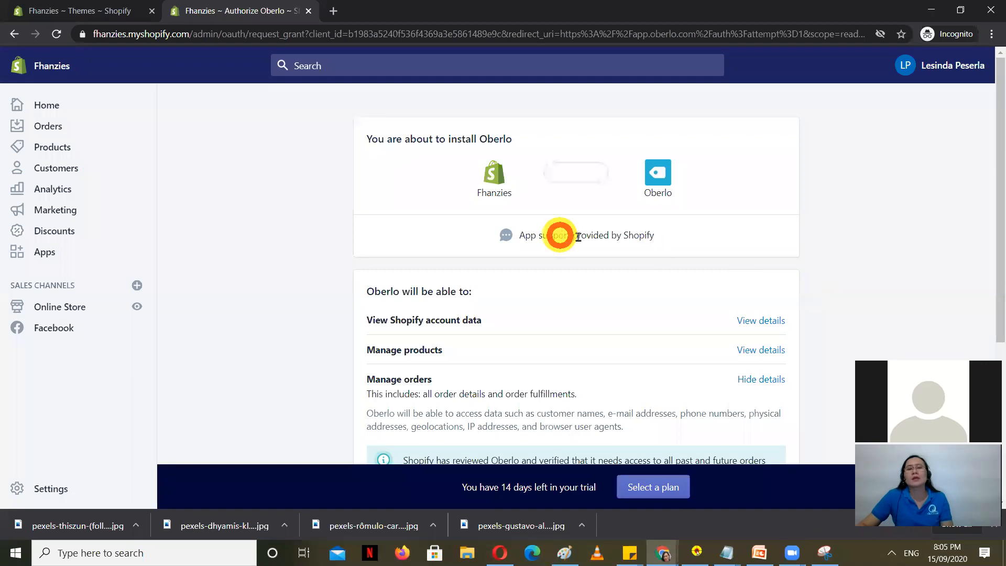
Step: Review the Oberlo permissions page and confirm with Install app
{"action": "scroll", "coordinate": [625, 309], "scroll_direction": "down", "scroll_amount": 1}
{"action": "scroll", "coordinate": [546, 398], "scroll_direction": "up", "scroll_amount": 1}
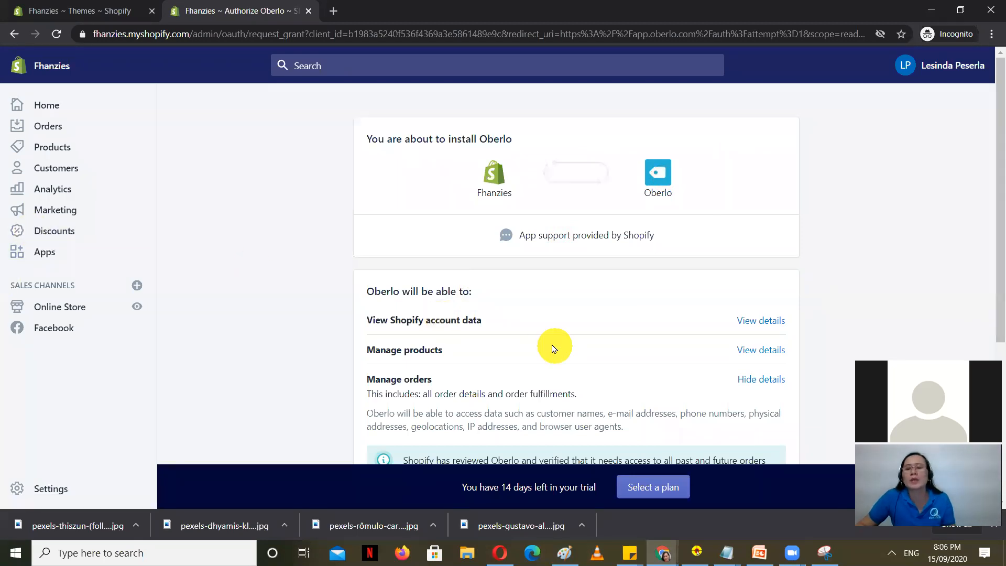
{"action": "scroll", "coordinate": [502, 349], "scroll_direction": "down", "scroll_amount": 2}
{"action": "scroll", "coordinate": [502, 349], "scroll_direction": "down", "scroll_amount": 2}
{"action": "left_click", "coordinate": [785, 357]}
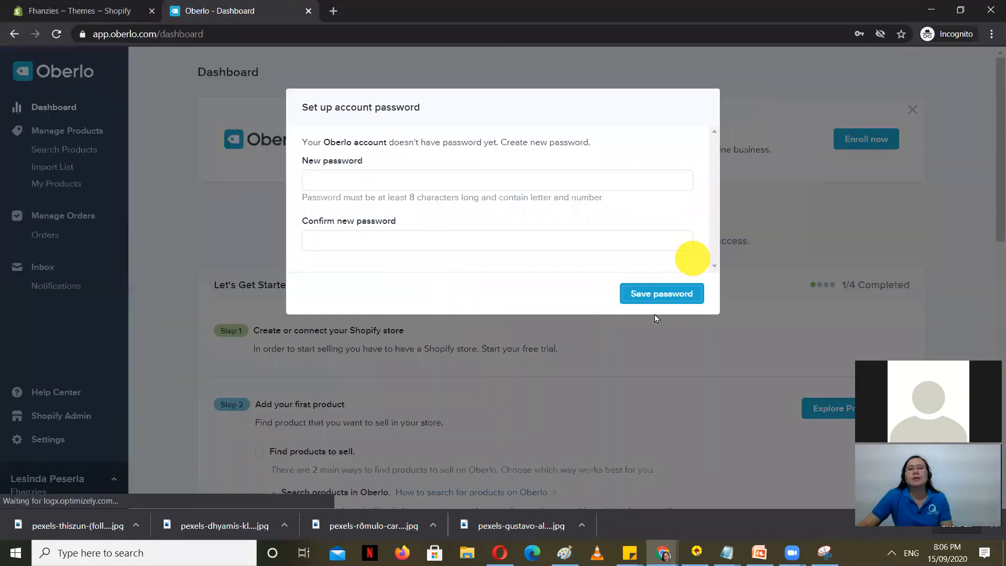
Step: Enter and confirm a new Oberlo account password, then save it
{"action": "left_click", "coordinate": [364, 178]}
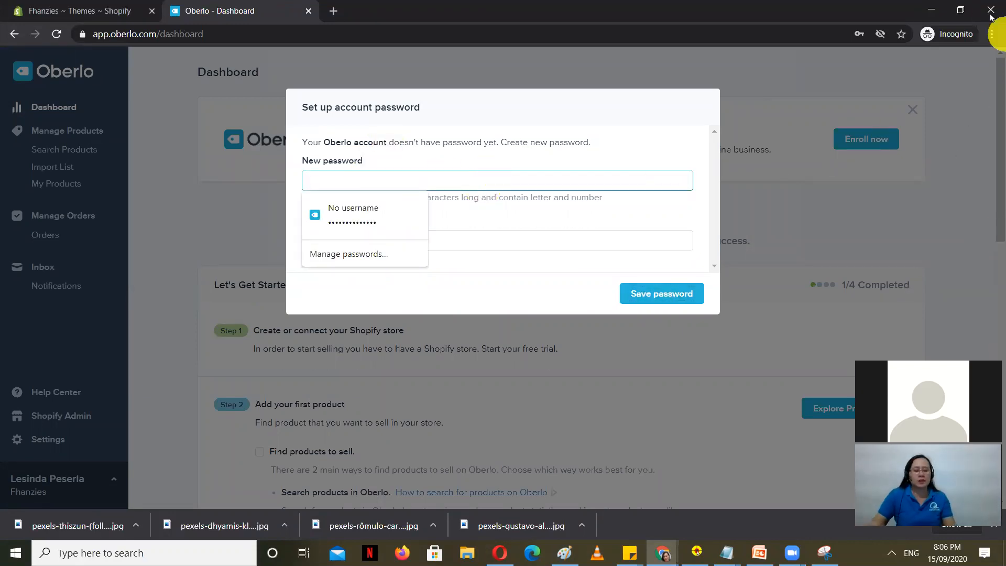
{"action": "type", "text": "•••••••"}
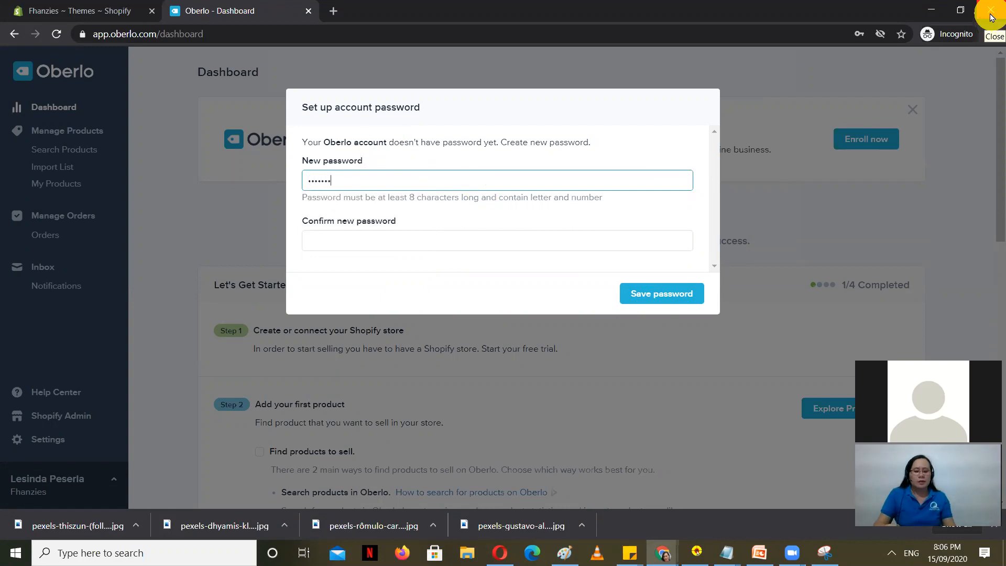
{"action": "key", "text": "Caps_Lock"}
{"action": "type", "text": "•"}
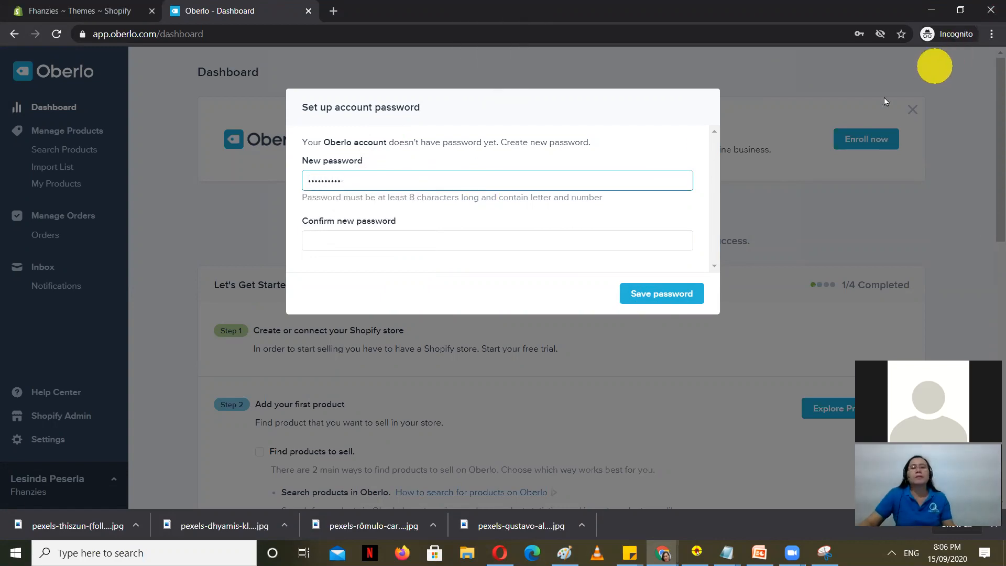
{"action": "left_click", "coordinate": [451, 240]}
{"action": "type", "text": "•"}
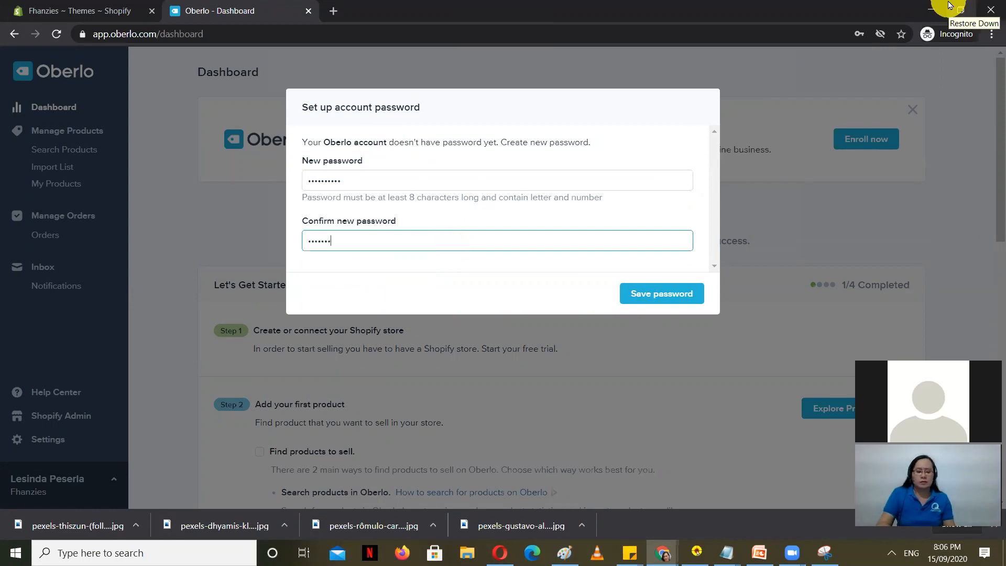
{"action": "left_click", "coordinate": [655, 292]}
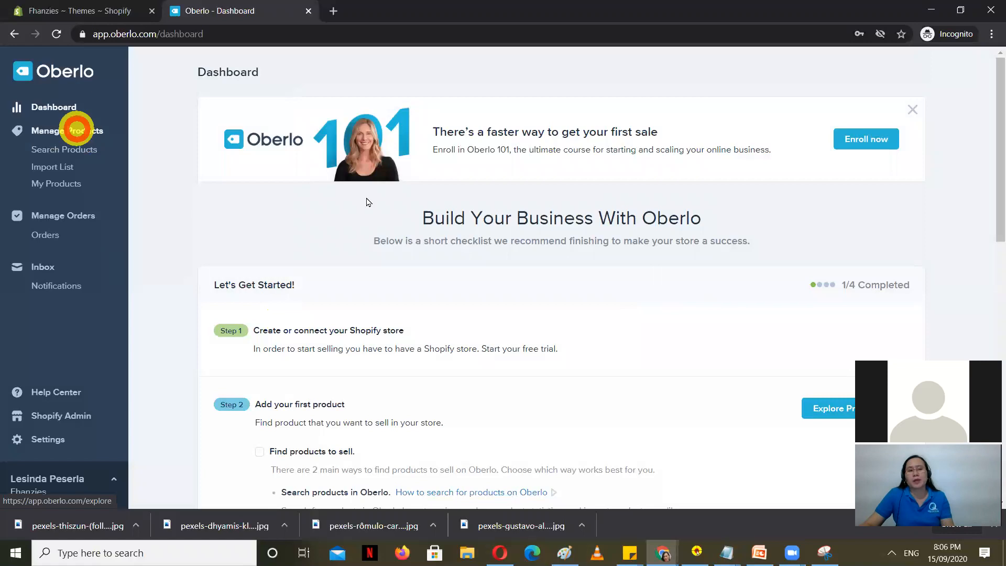
Step: Browse Women's Clothing & Accessories and select the Blouses & Shirts subcategory
{"action": "left_click", "coordinate": [77, 130]}
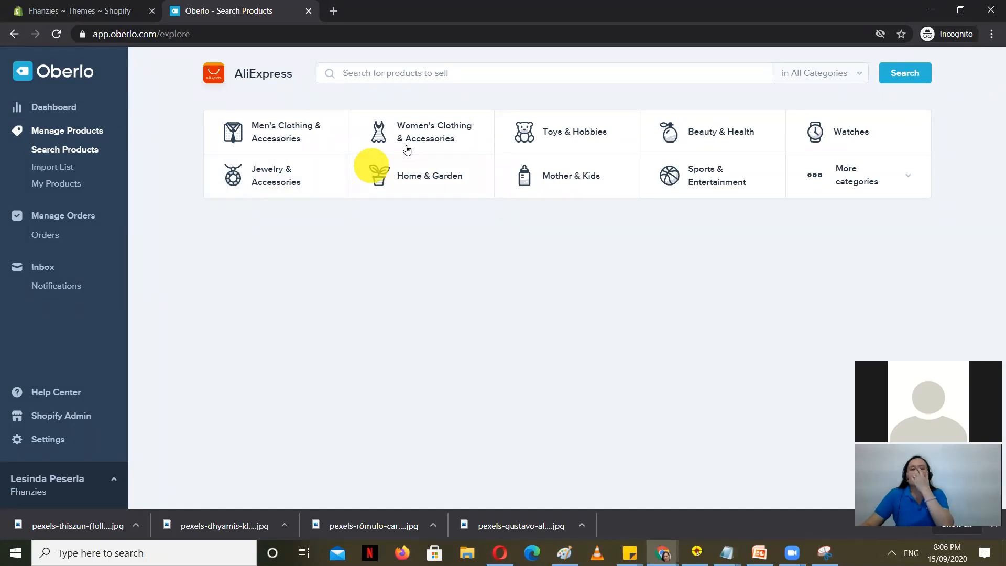
{"action": "left_click", "coordinate": [417, 119]}
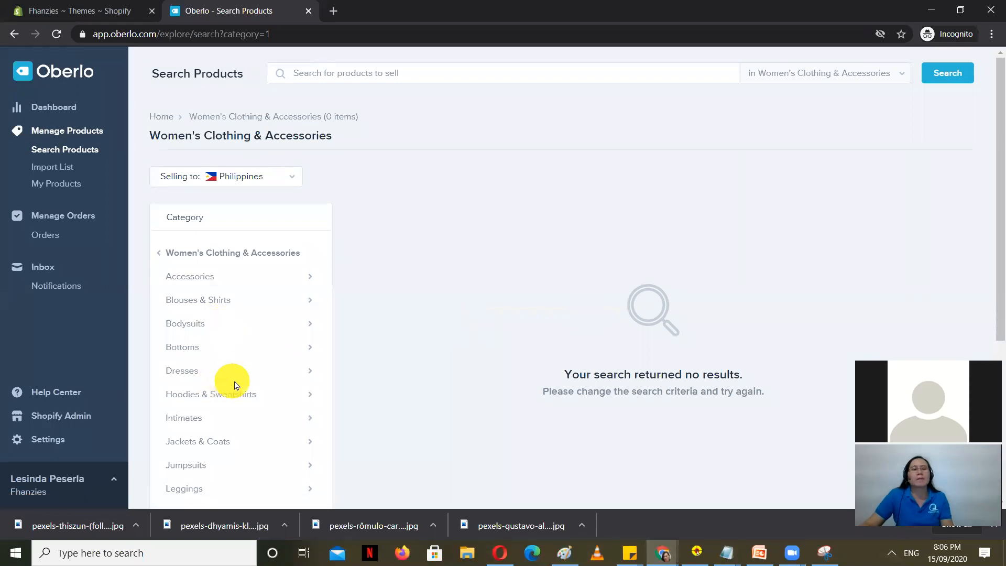
{"action": "scroll", "coordinate": [233, 382], "scroll_direction": "down", "scroll_amount": 1}
{"action": "scroll", "coordinate": [252, 341], "scroll_direction": "down", "scroll_amount": 1}
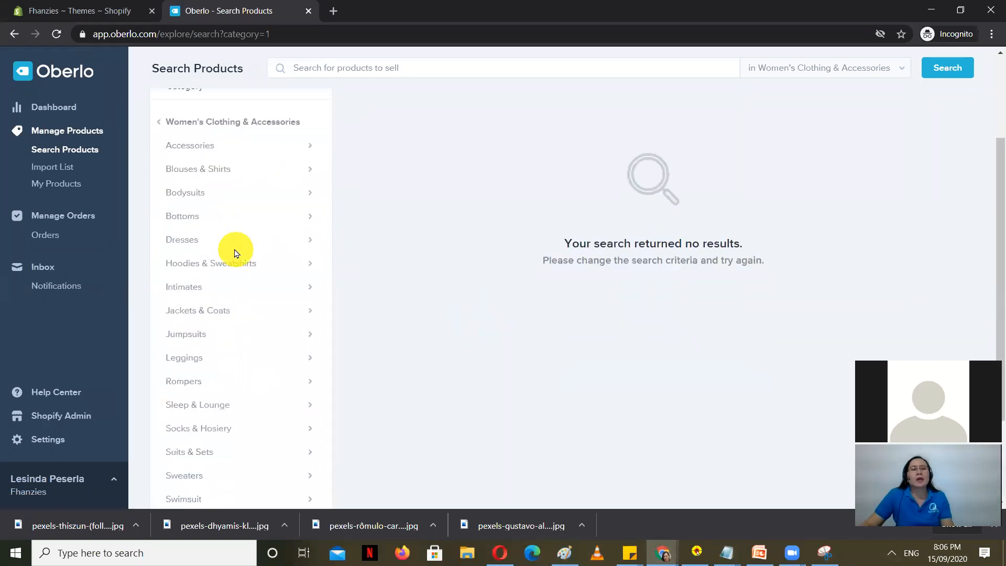
{"action": "left_click", "coordinate": [193, 172]}
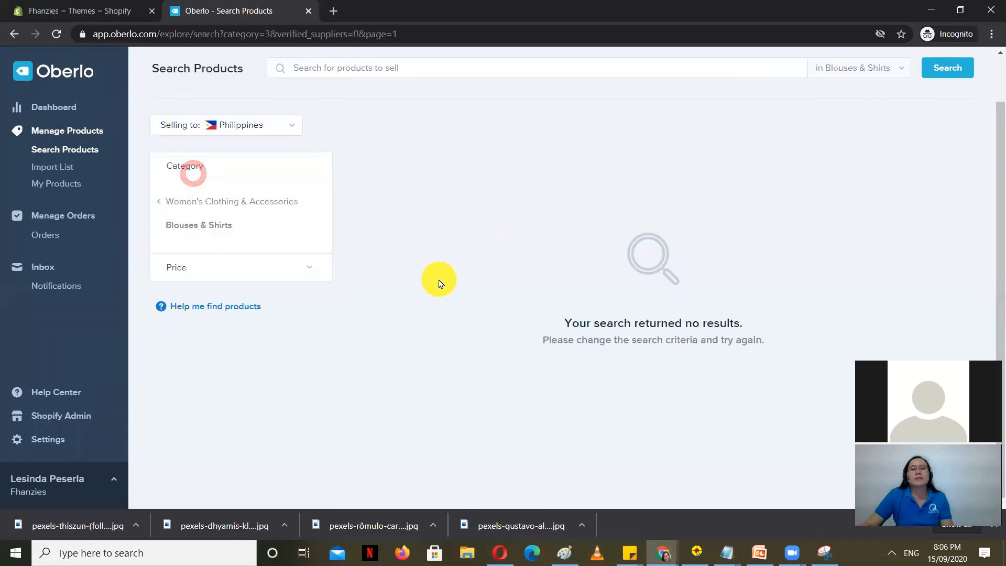
{"action": "left_click", "coordinate": [200, 224]}
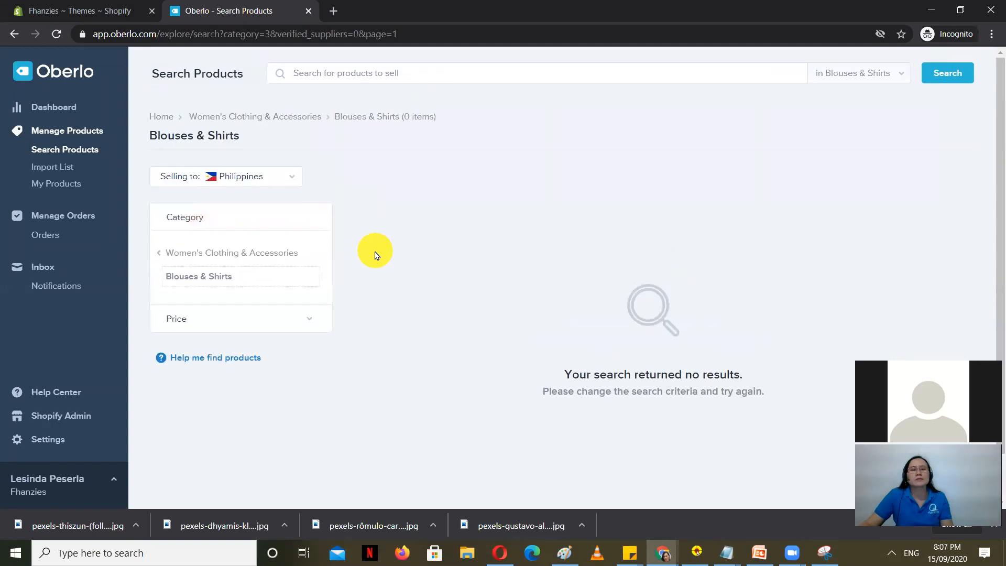
{"action": "left_click", "coordinate": [217, 276]}
Step: Filter products to selling to United States with a 0–0 price range and search
{"action": "left_click", "coordinate": [270, 176]}
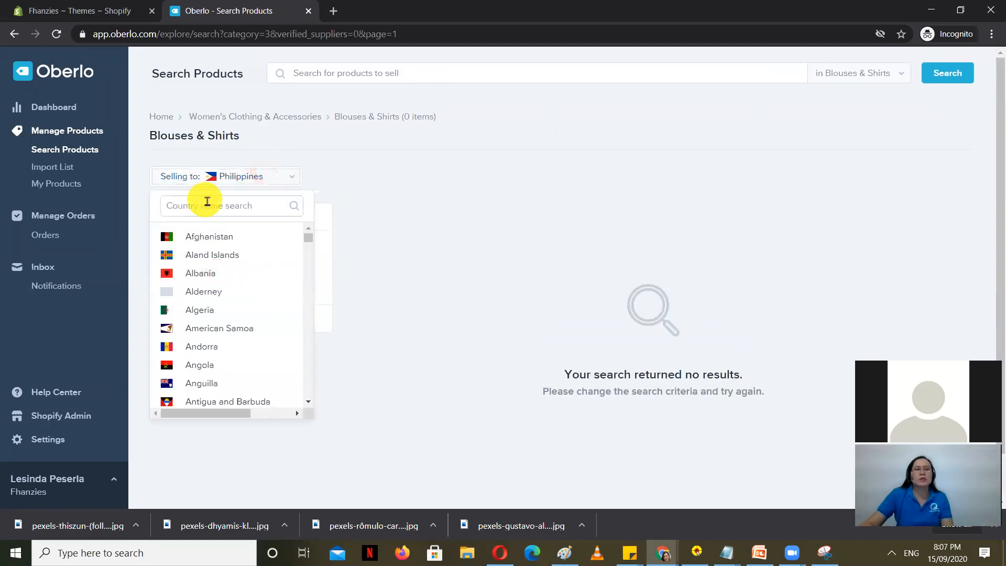
{"action": "left_click", "coordinate": [215, 200]}
{"action": "type", "text": "UNITE"}
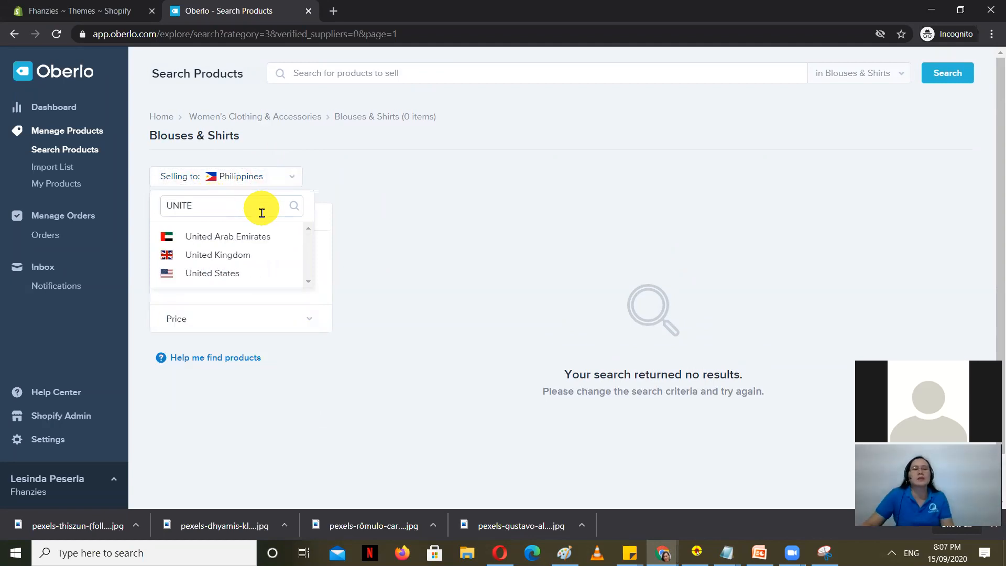
{"action": "left_click", "coordinate": [227, 269]}
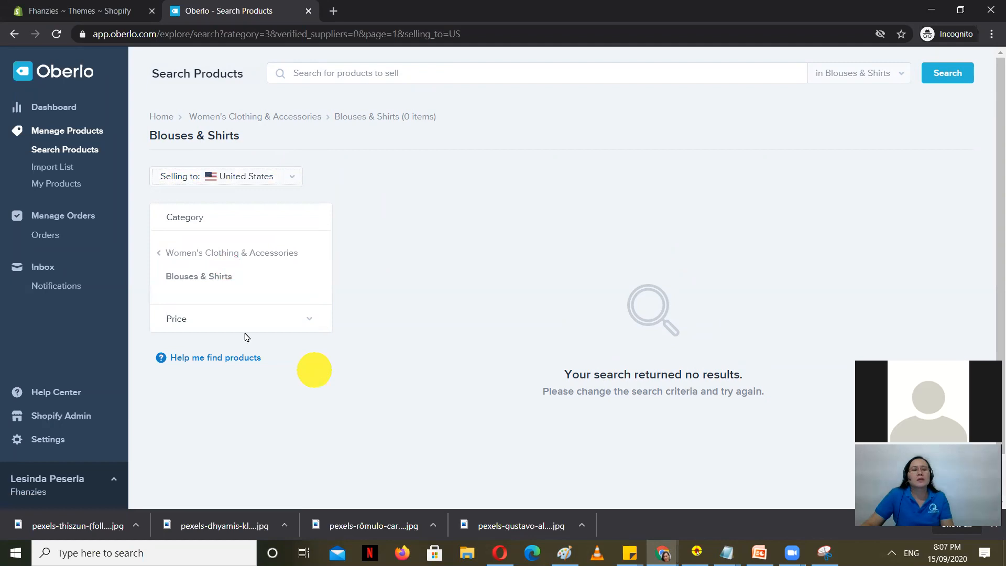
{"action": "left_click", "coordinate": [198, 318]}
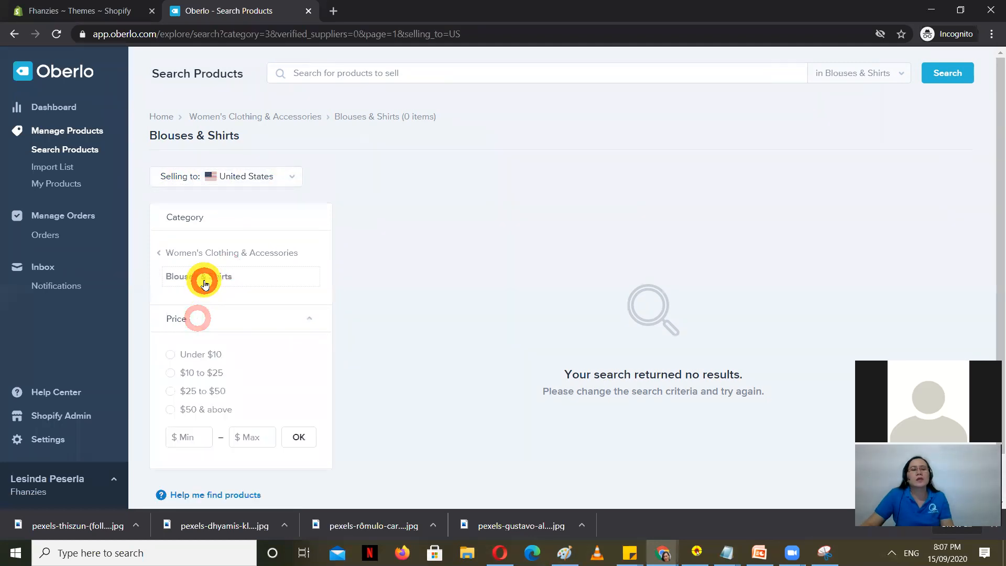
{"action": "left_click", "coordinate": [297, 438]}
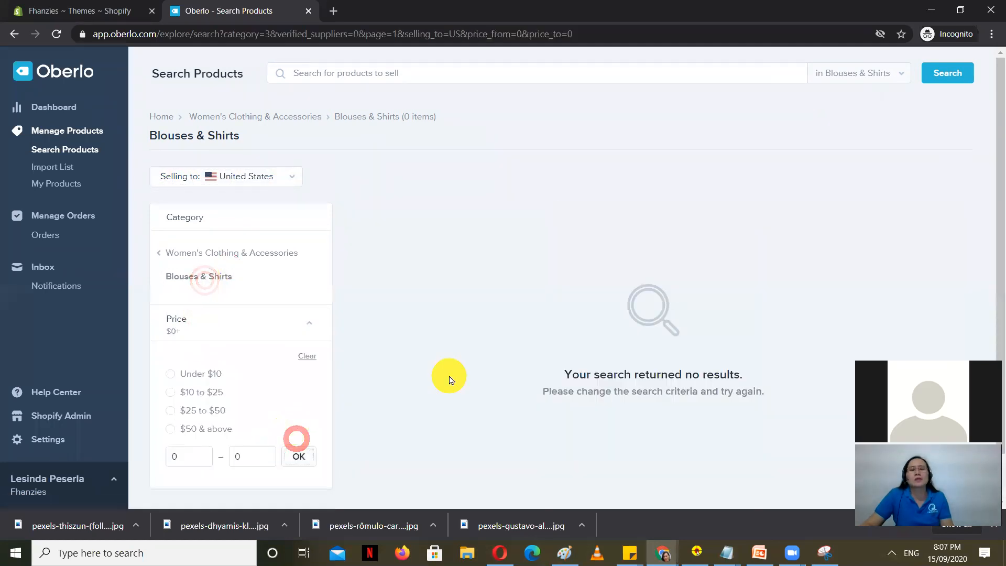
{"action": "left_click", "coordinate": [958, 81]}
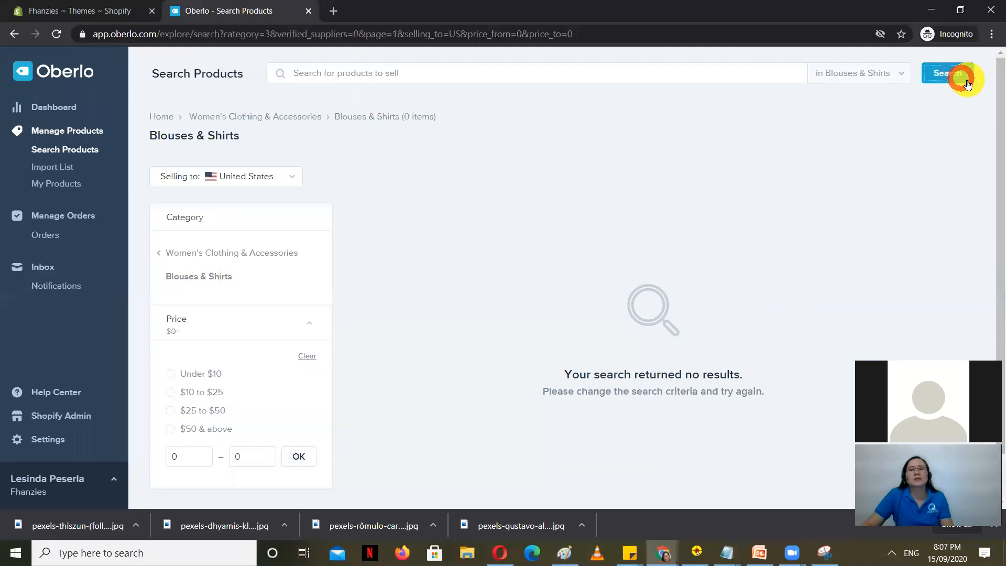
Step: Return to the full Women's Clothing & Accessories subcategory list
{"action": "left_click", "coordinate": [206, 250]}
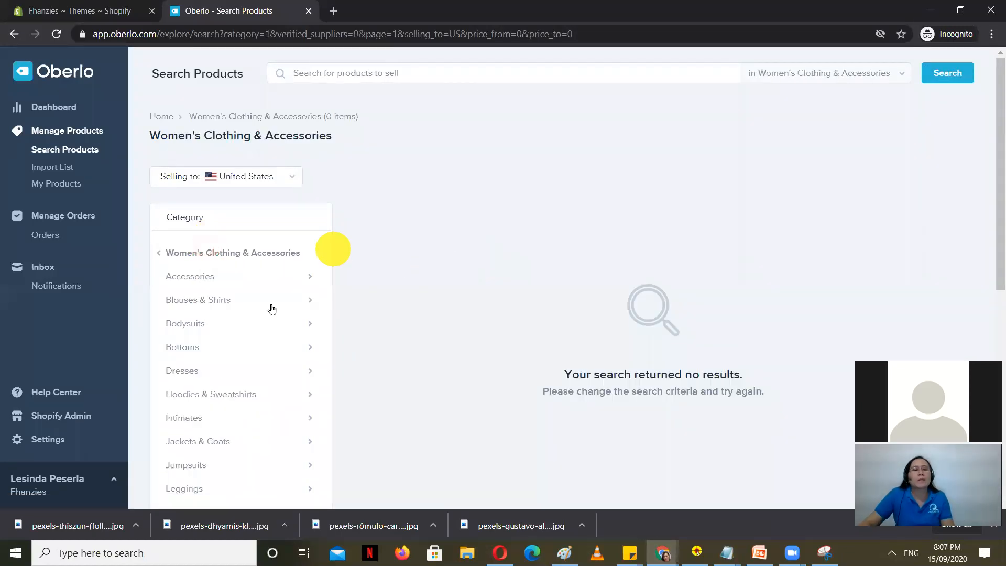
{"action": "left_click", "coordinate": [250, 252]}
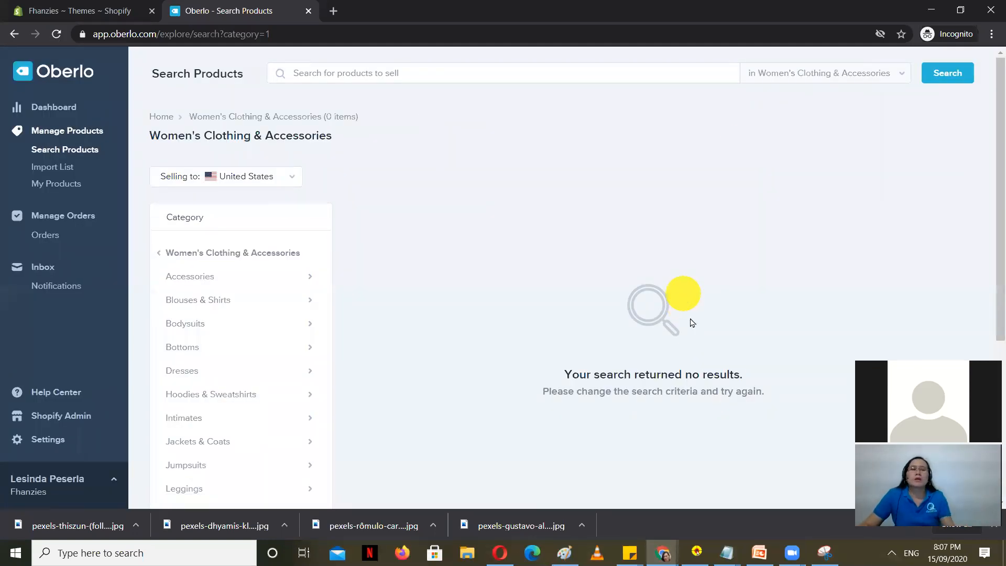
{"action": "scroll", "coordinate": [653, 417], "scroll_direction": "down", "scroll_amount": 5}
{"action": "scroll", "coordinate": [648, 409], "scroll_direction": "up", "scroll_amount": 5}
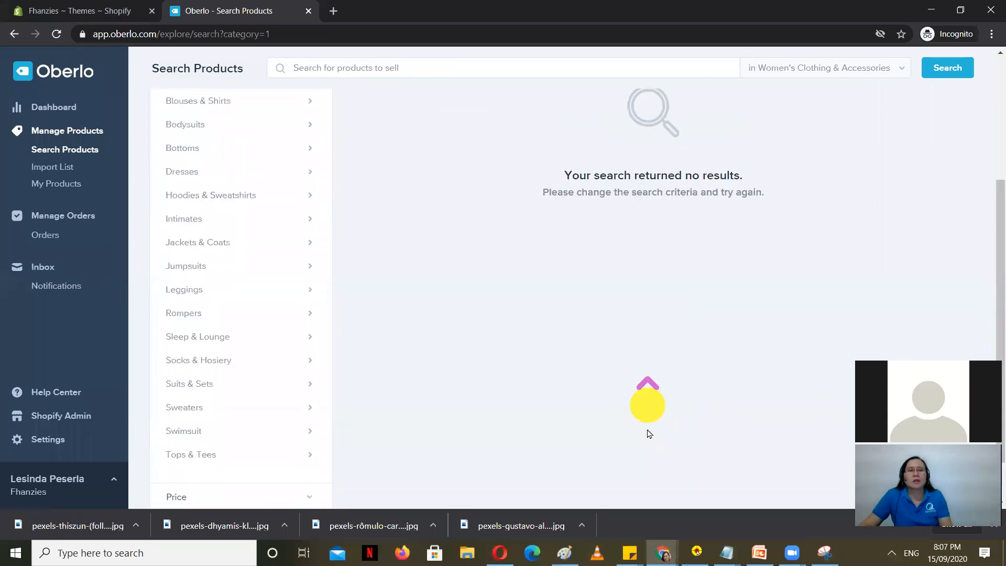
Step: Switch to the other Oberlo window and open the Women's Clothing & Accessories category
{"action": "left_click", "coordinate": [308, 11]}
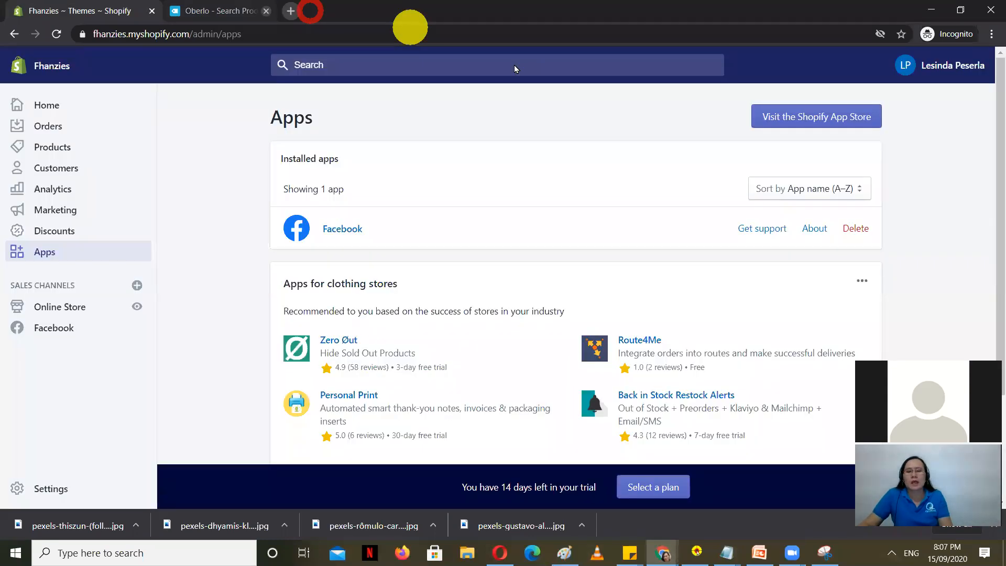
{"action": "left_click", "coordinate": [586, 503]}
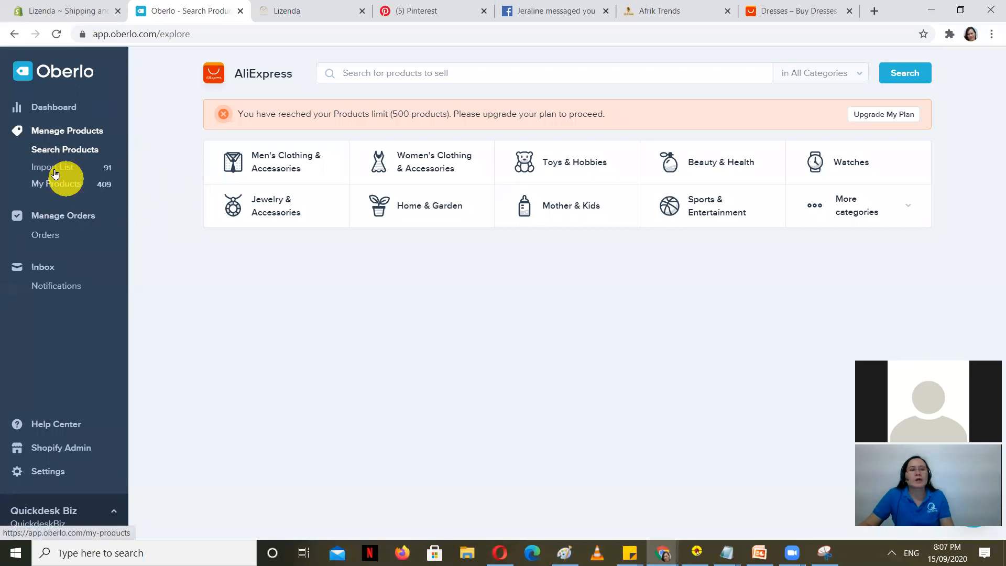
{"action": "left_click", "coordinate": [71, 131]}
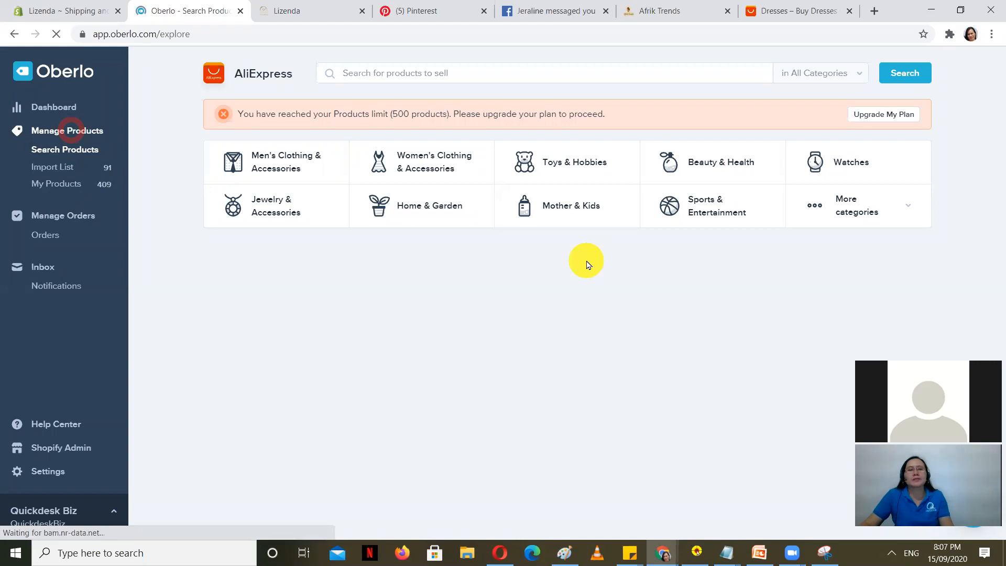
{"action": "left_click", "coordinate": [432, 160]}
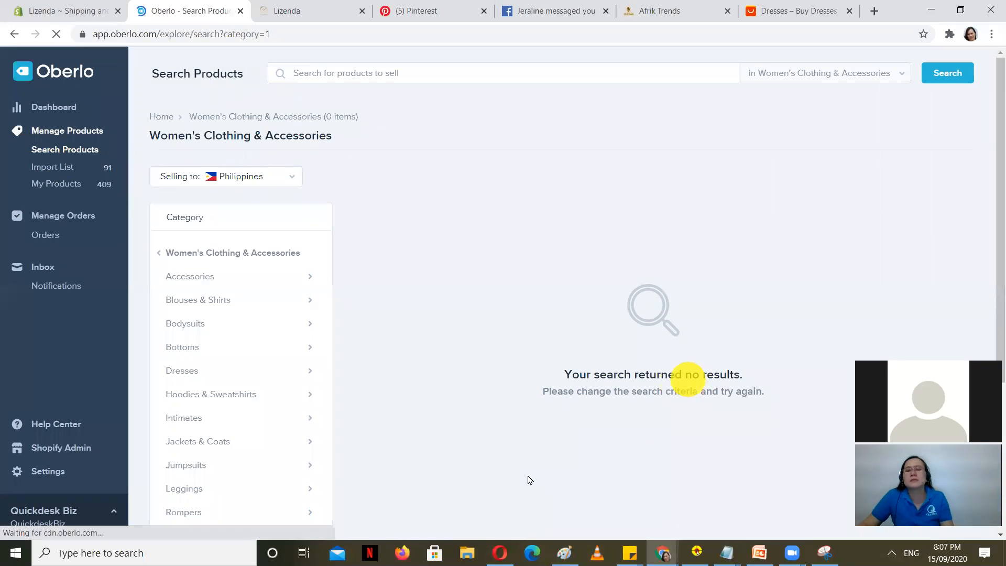
{"action": "left_click_drag", "start_coordinate": [572, 374], "coordinate": [762, 379]}
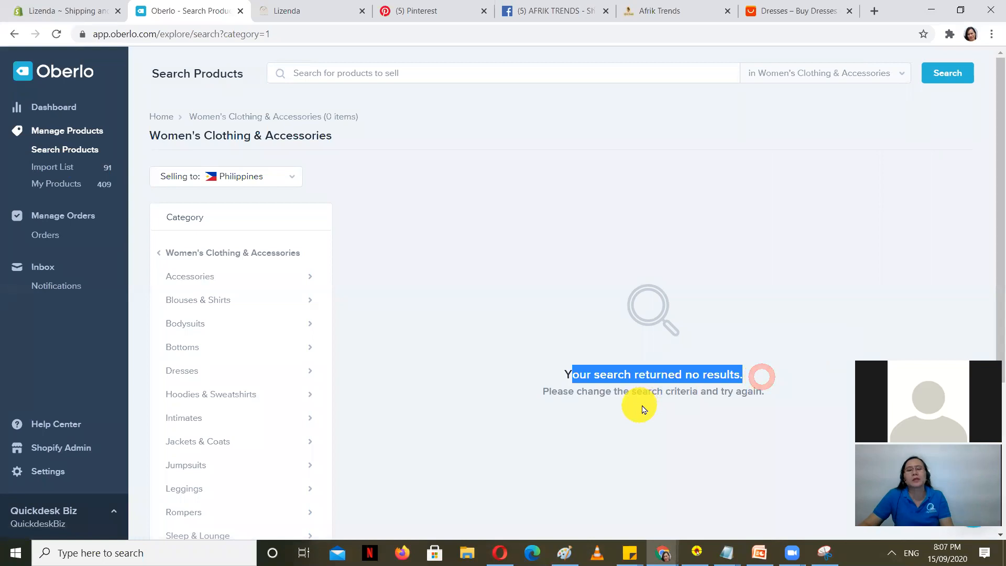
{"action": "left_click", "coordinate": [205, 273]}
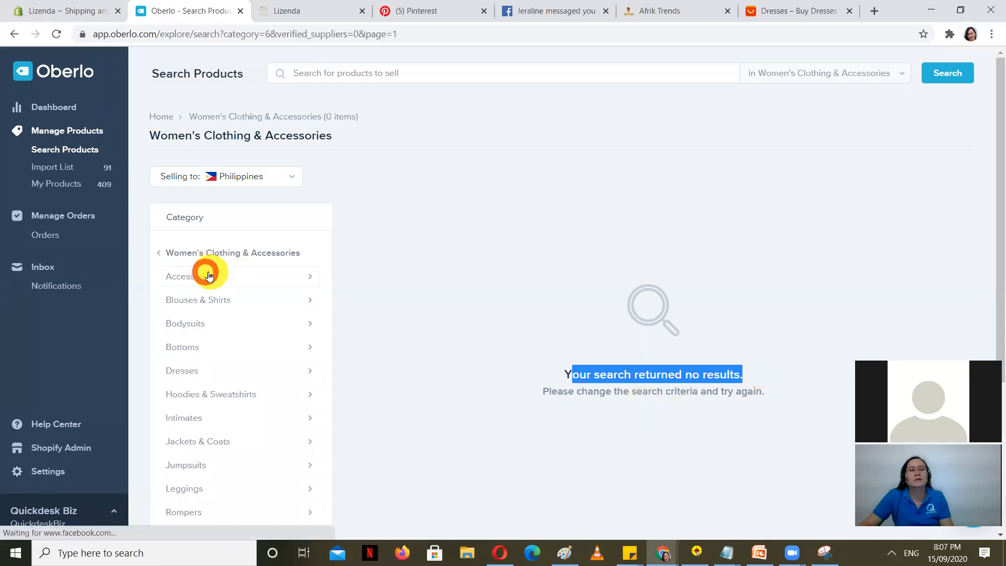
{"action": "left_click", "coordinate": [225, 254]}
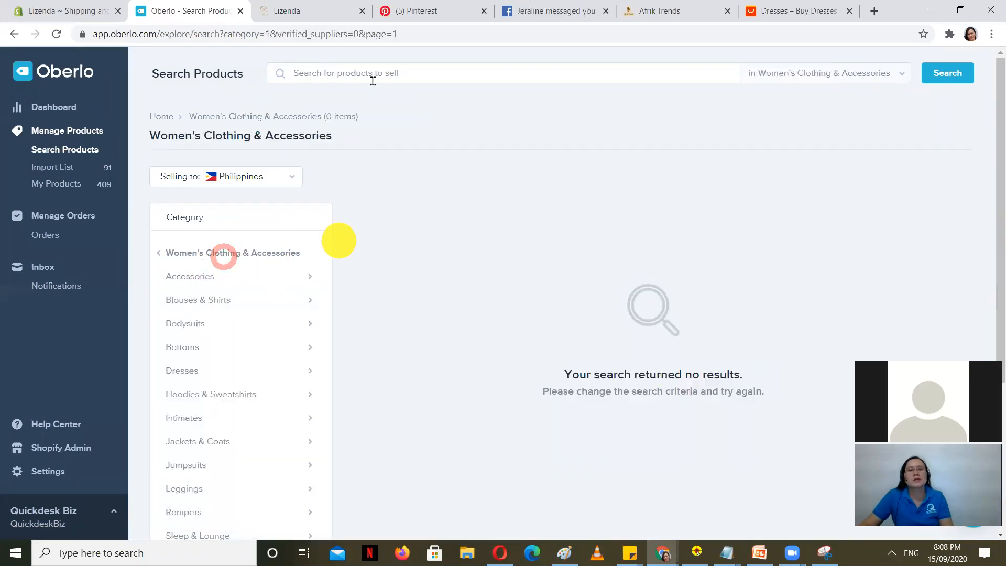
Step: Search the category for BLOUSE and scroll through the matching products
{"action": "left_click", "coordinate": [372, 74]}
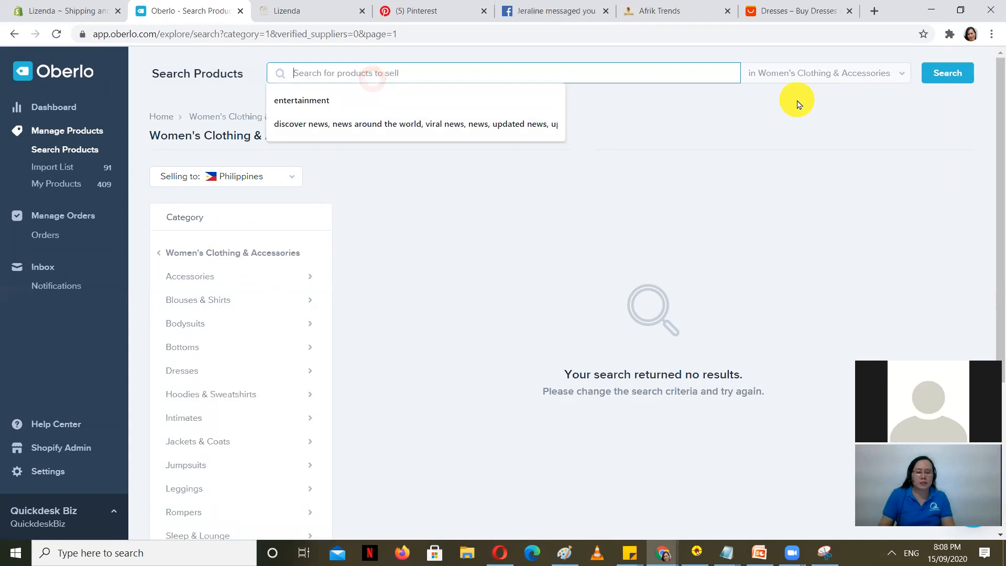
{"action": "type", "text": "W"}
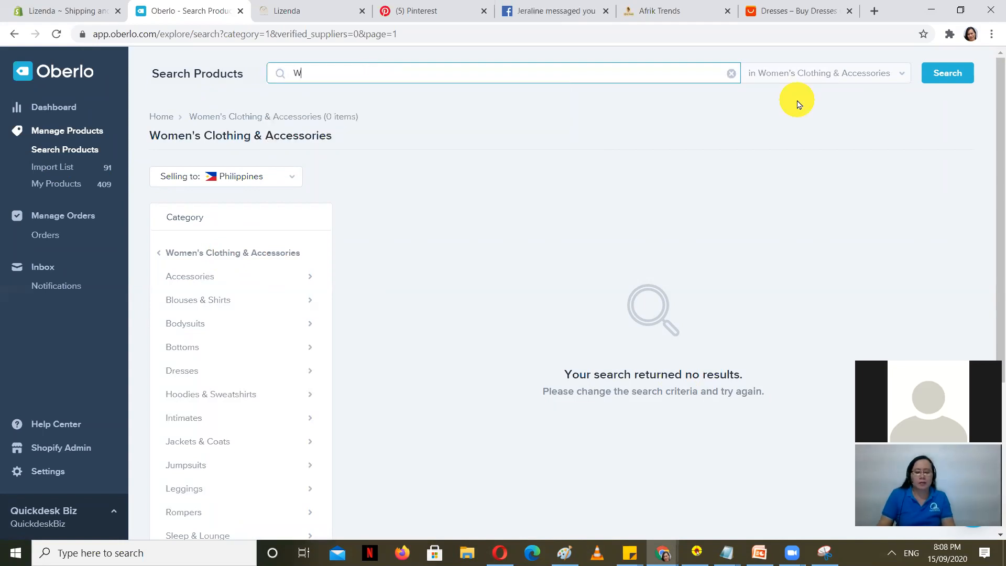
{"action": "type", "text": "BLOUSE"}
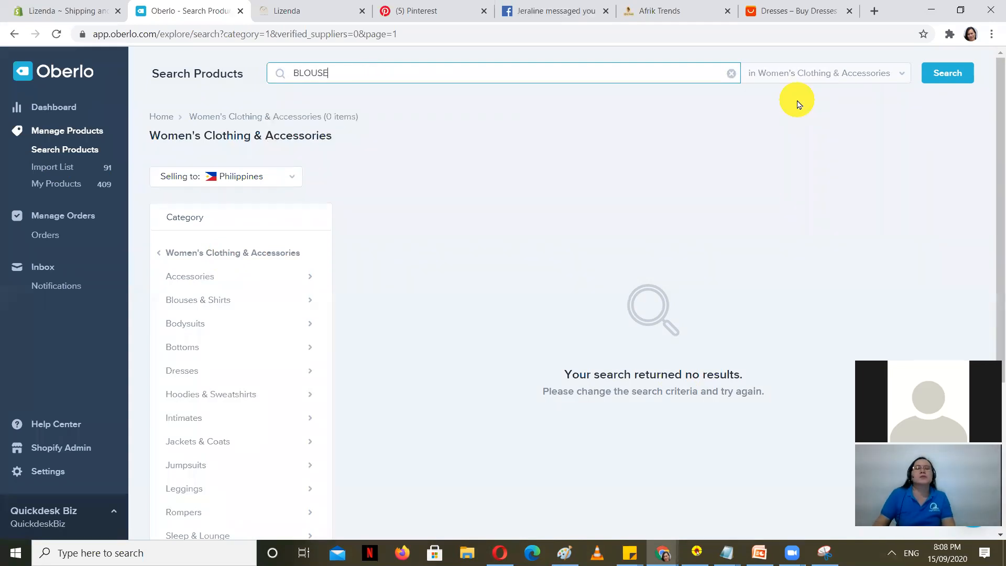
{"action": "key", "text": "Return"}
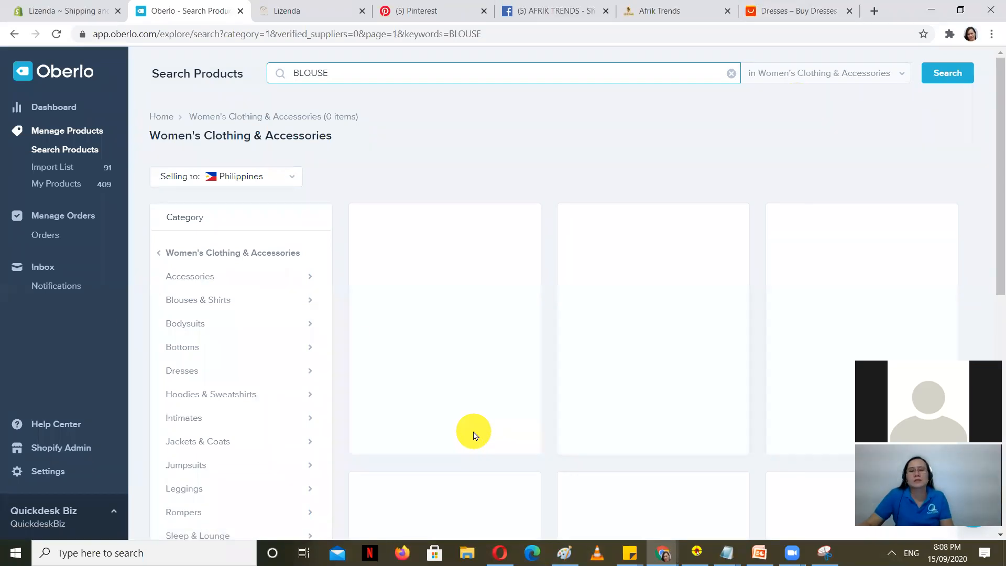
{"action": "left_click", "coordinate": [952, 71]}
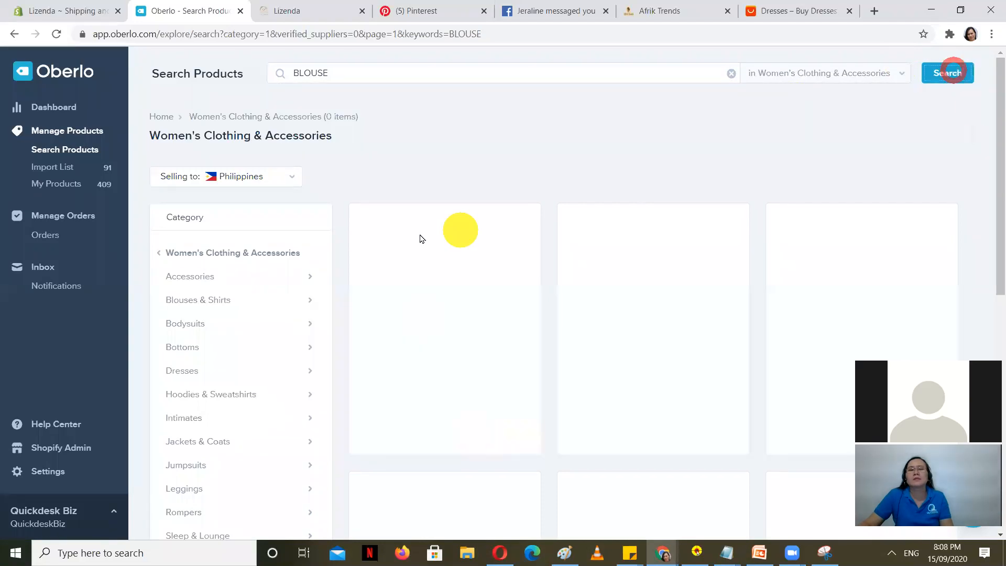
{"action": "scroll", "coordinate": [531, 260], "scroll_direction": "down", "scroll_amount": 6}
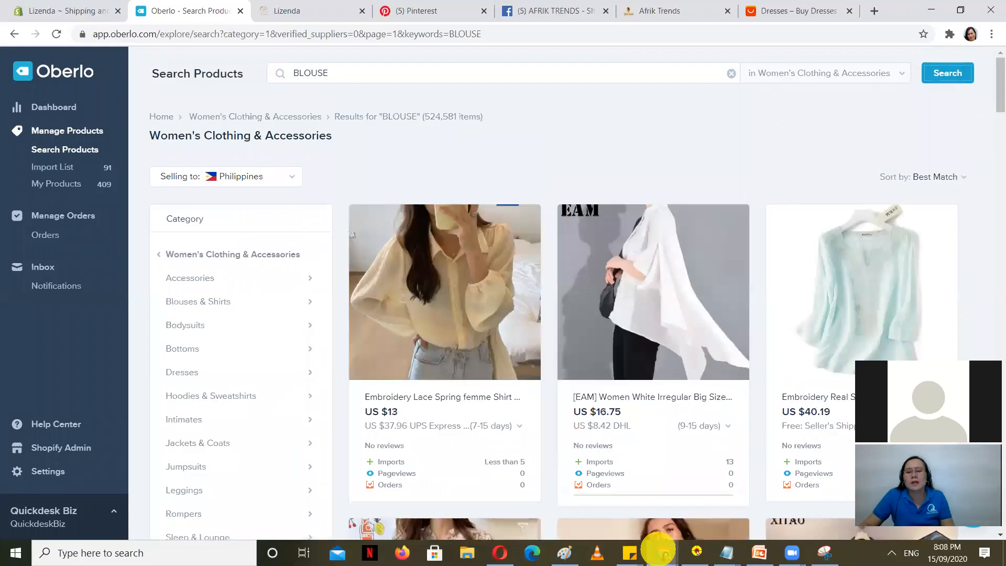
{"action": "mouse_move", "coordinate": [663, 550]}
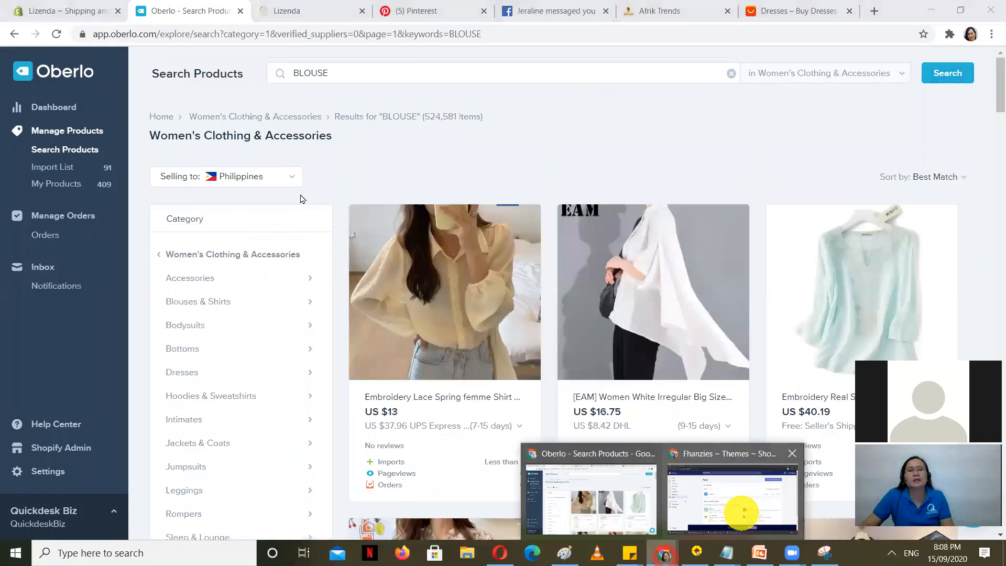
{"action": "left_click", "coordinate": [742, 512]}
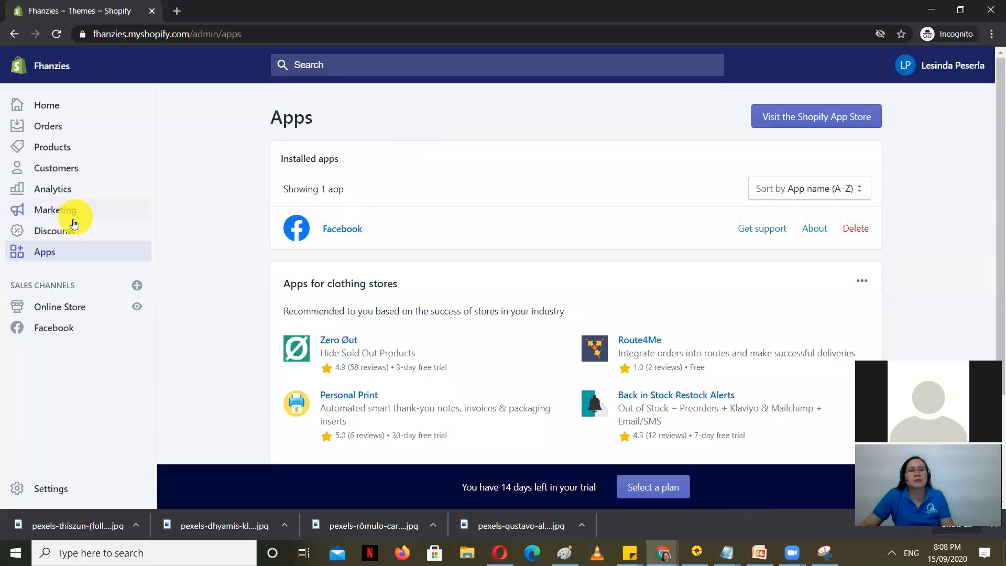
Step: Reload the Shopify Apps page and open Oberlo from the two installed apps
{"action": "left_click", "coordinate": [44, 253]}
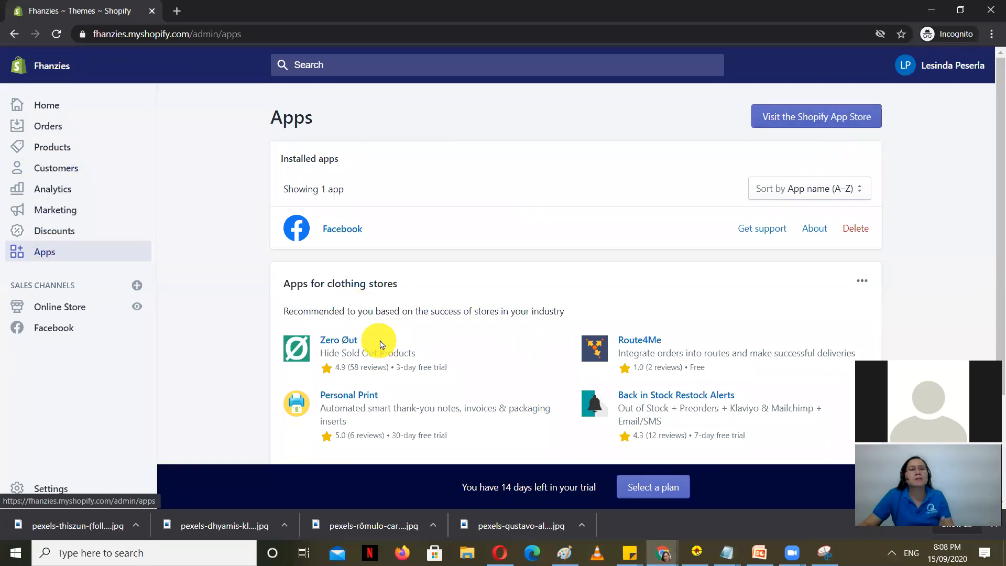
{"action": "scroll", "coordinate": [394, 342], "scroll_direction": "down", "scroll_amount": 3}
{"action": "scroll", "coordinate": [441, 292], "scroll_direction": "up", "scroll_amount": 3}
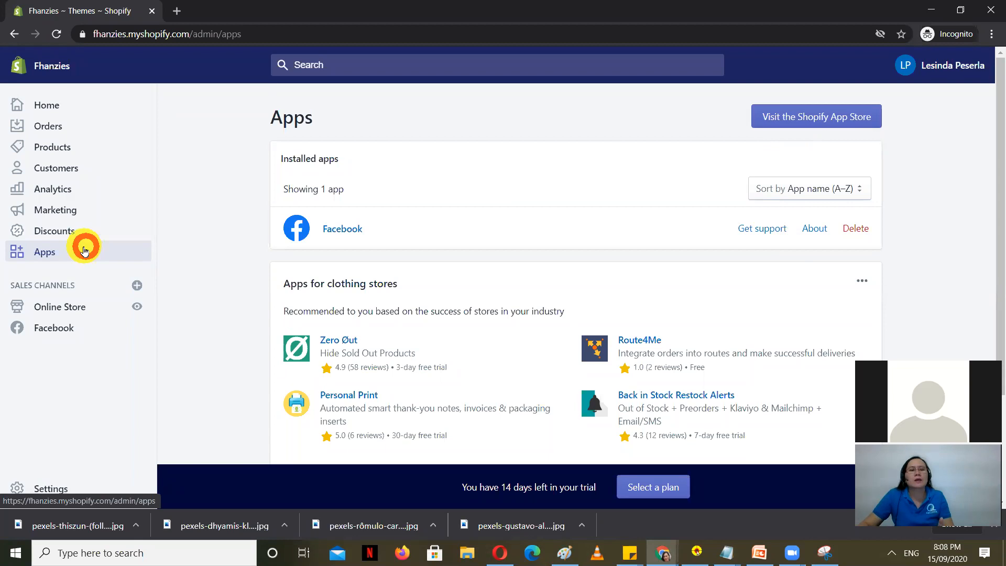
{"action": "left_click", "coordinate": [56, 35]}
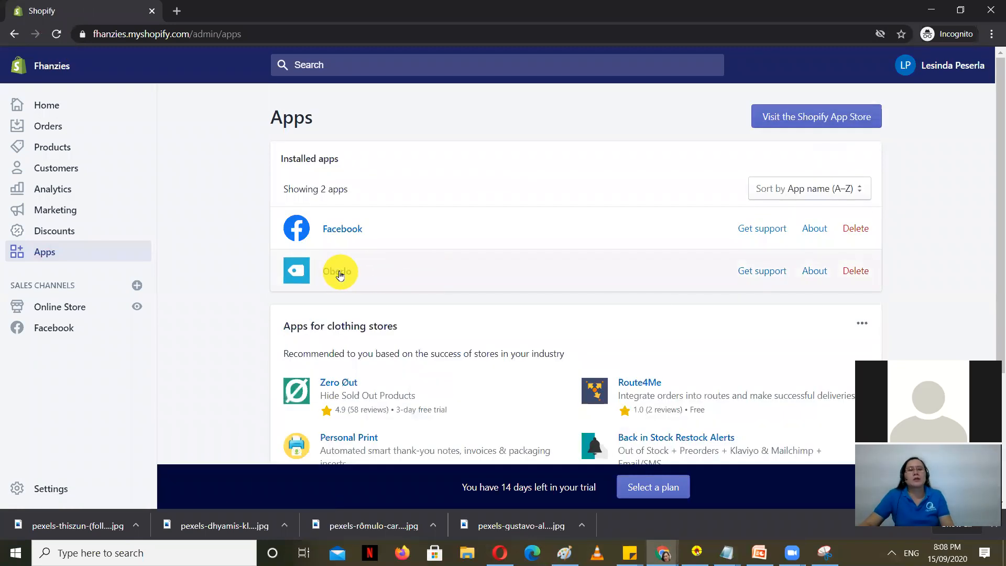
{"action": "left_click", "coordinate": [337, 271]}
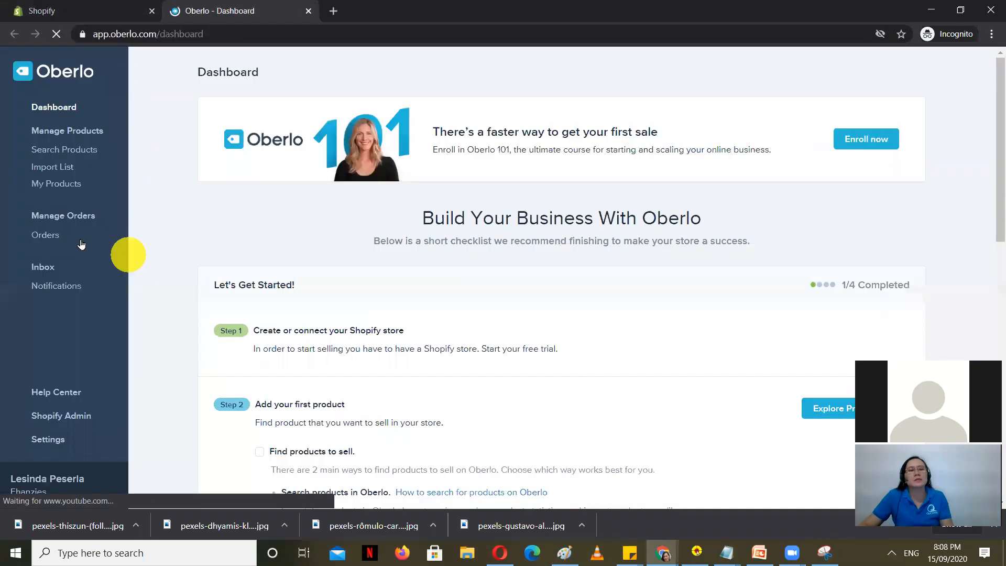
Step: Search Women's Clothing & Accessories for BLOUSE
{"action": "left_click", "coordinate": [84, 135]}
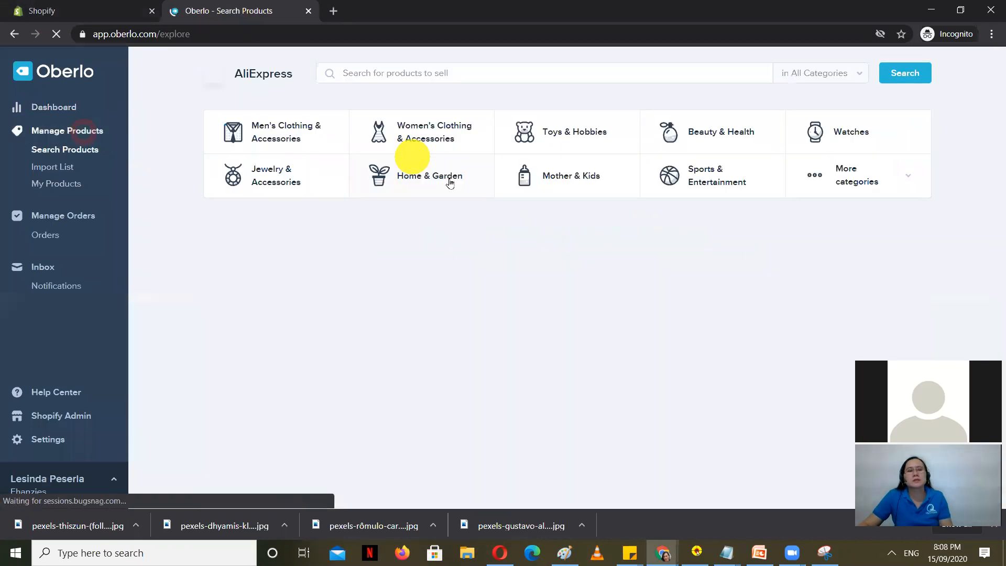
{"action": "left_click", "coordinate": [450, 134]}
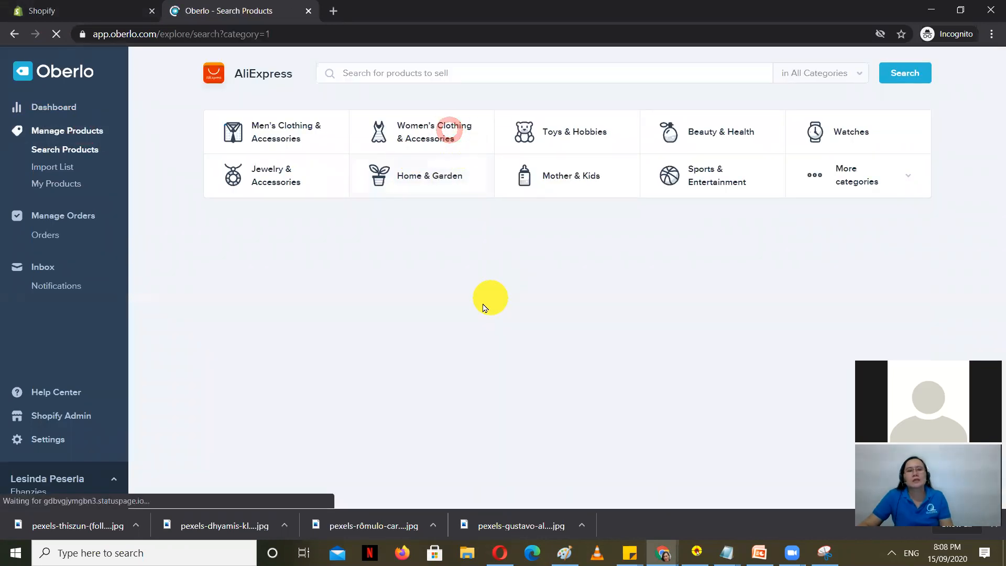
{"action": "left_click", "coordinate": [400, 73]}
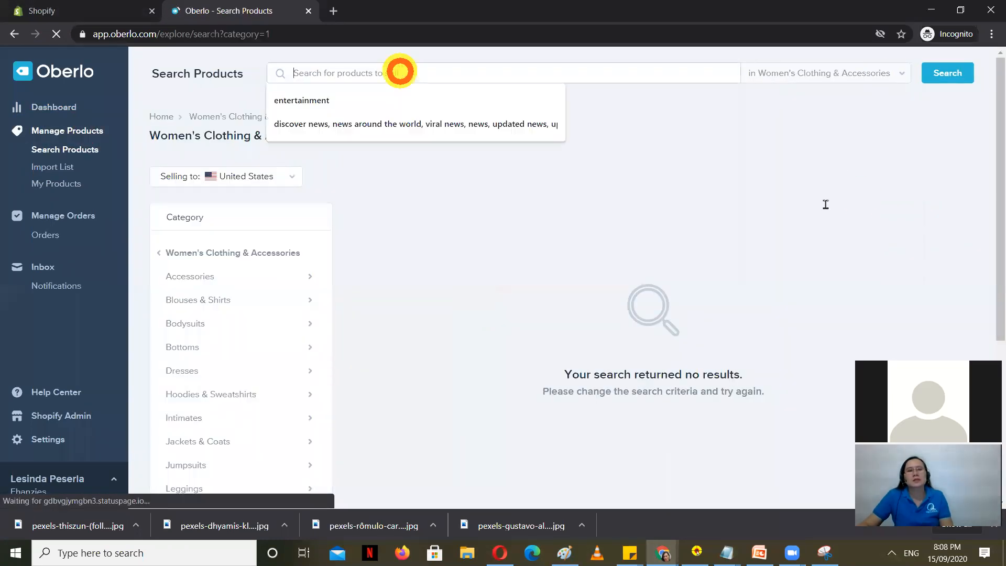
{"action": "type", "text": "BL"}
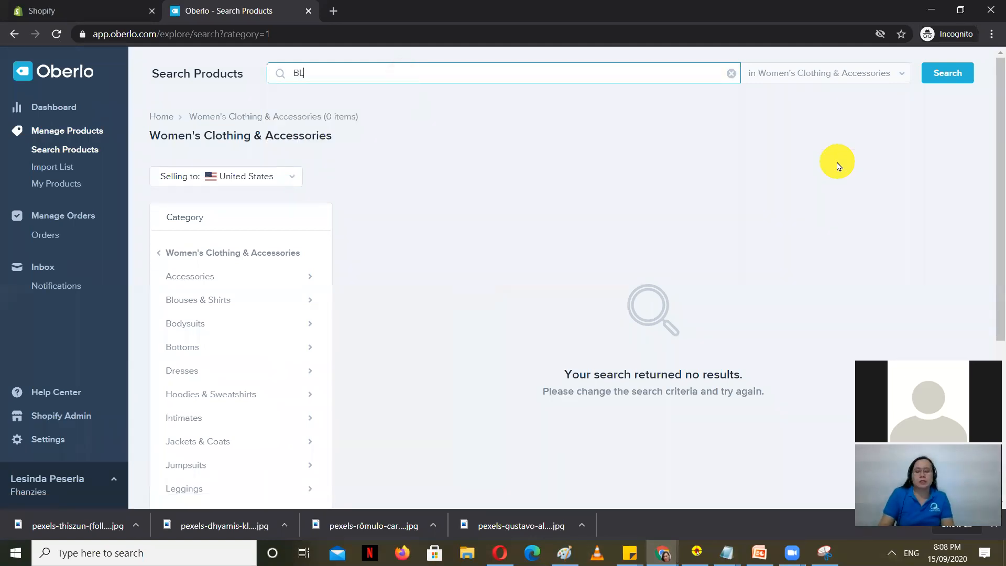
{"action": "type", "text": "OUSE"}
{"action": "key", "text": "Return"}
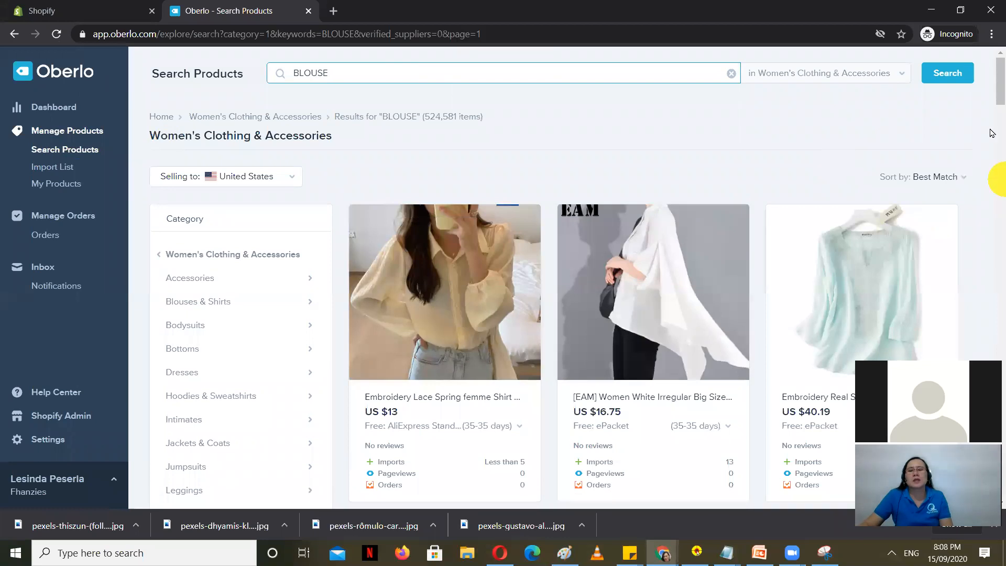
{"action": "mouse_move", "coordinate": [991, 93]}
{"action": "left_mouse_down"}
{"action": "mouse_move", "coordinate": [1001, 108]}
{"action": "mouse_move", "coordinate": [1001, 85]}
{"action": "left_mouse_up"}
{"action": "mouse_move", "coordinate": [486, 377]}
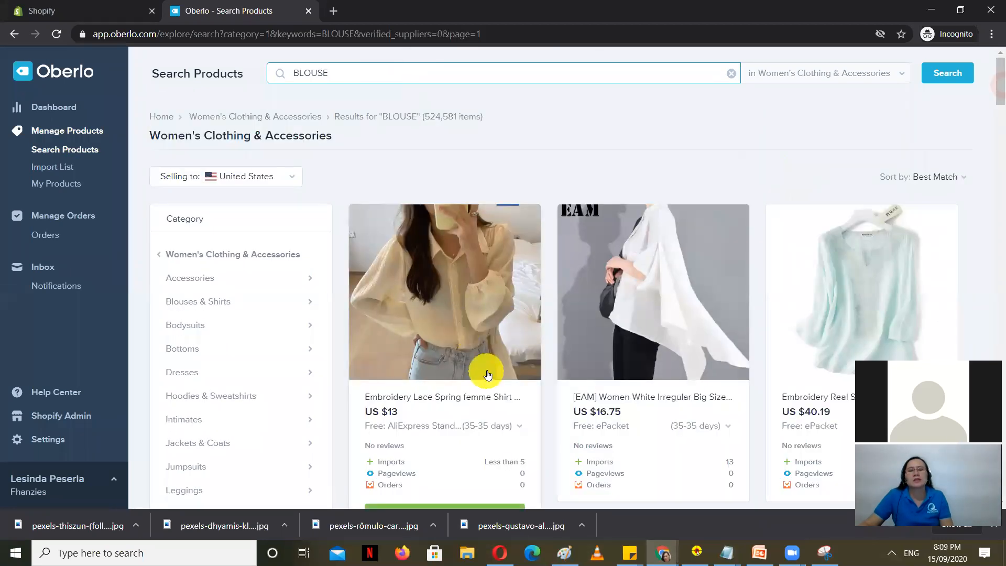
Step: Add the yellow embroidered lace shirt, white irregular blouse and plus size flare-sleeve top to the import list
{"action": "scroll", "coordinate": [389, 409], "scroll_direction": "down", "scroll_amount": 1}
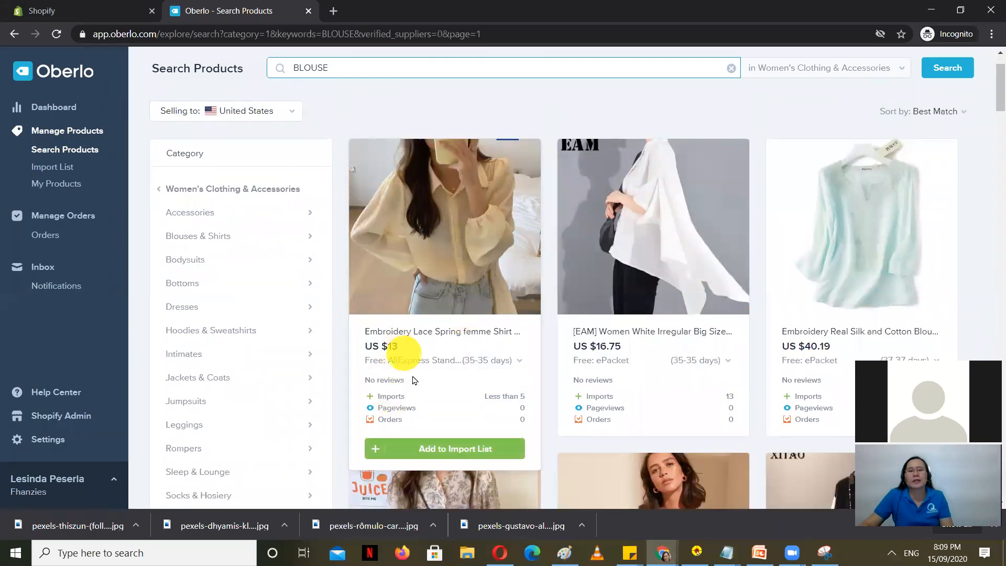
{"action": "scroll", "coordinate": [404, 419], "scroll_direction": "down", "scroll_amount": 1}
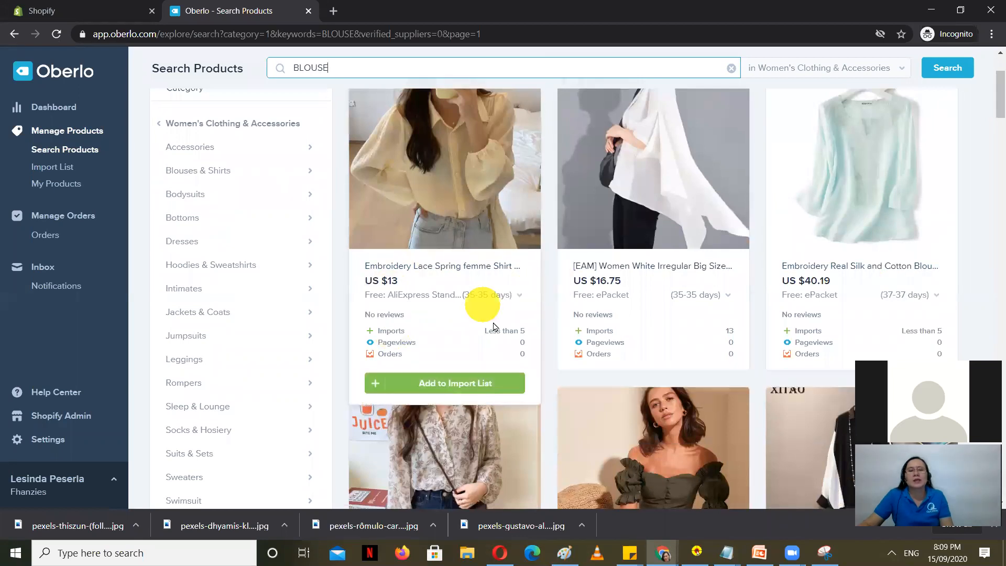
{"action": "left_click", "coordinate": [444, 384]}
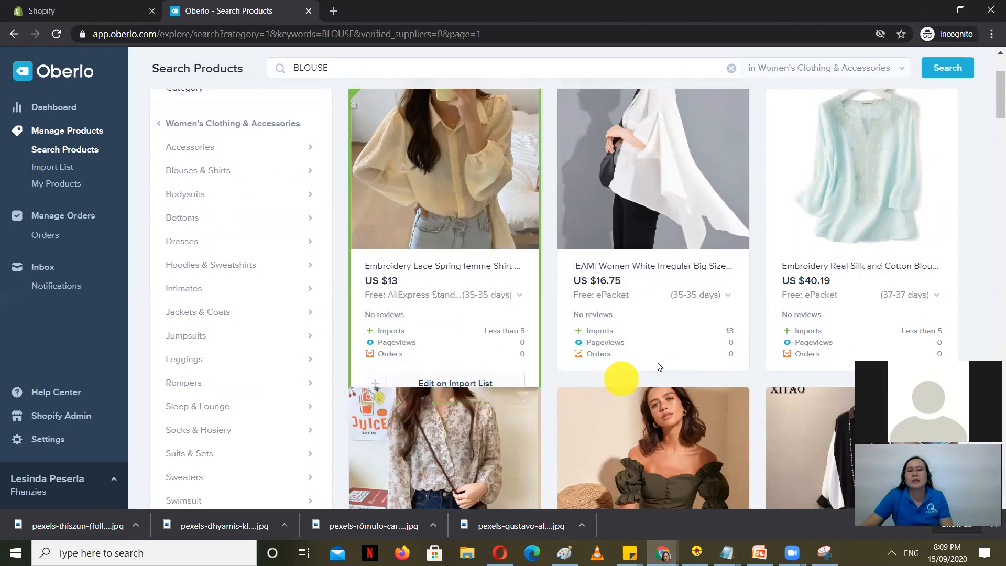
{"action": "mouse_move", "coordinate": [676, 262]}
{"action": "left_click", "coordinate": [646, 383]}
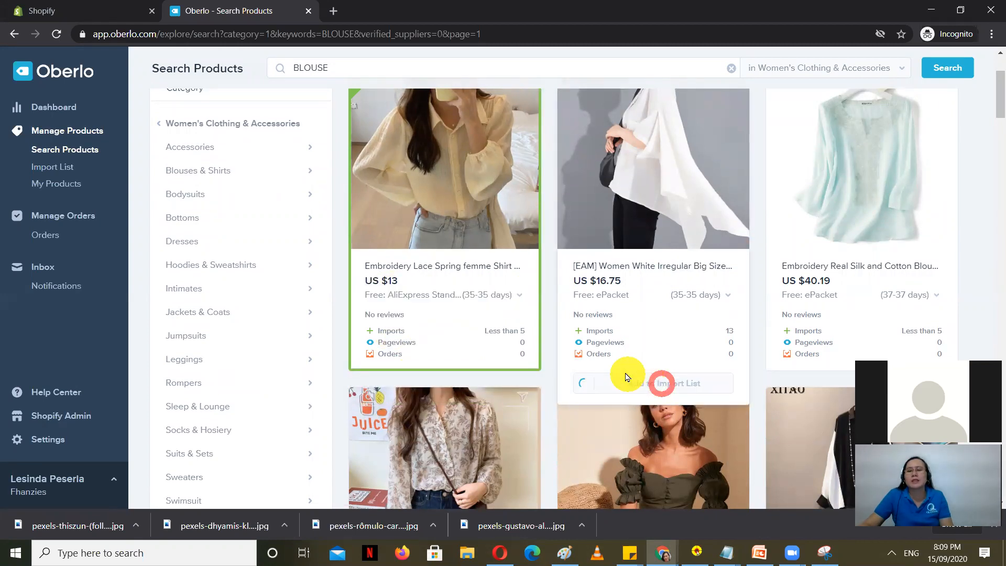
{"action": "scroll", "coordinate": [620, 370], "scroll_direction": "down", "scroll_amount": 3}
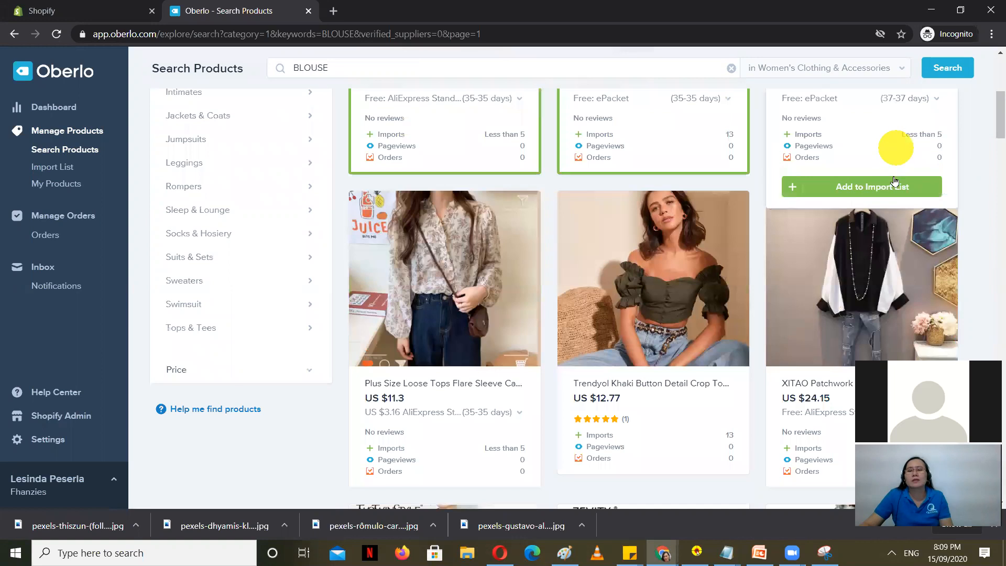
{"action": "scroll", "coordinate": [479, 370], "scroll_direction": "down", "scroll_amount": 2}
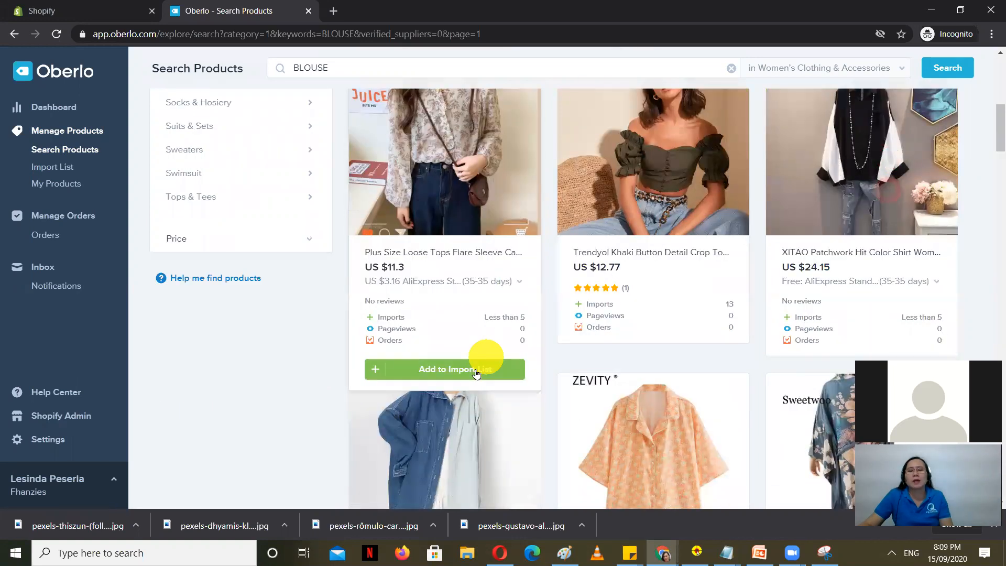
{"action": "left_click", "coordinate": [476, 373]}
{"action": "scroll", "coordinate": [524, 383], "scroll_direction": "down", "scroll_amount": 2}
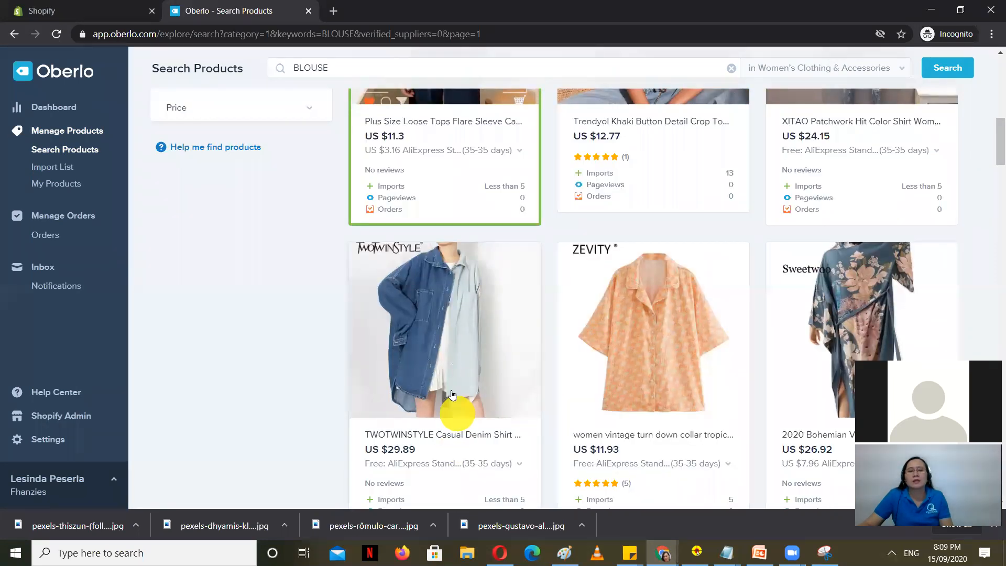
{"action": "scroll", "coordinate": [453, 394], "scroll_direction": "down", "scroll_amount": 7}
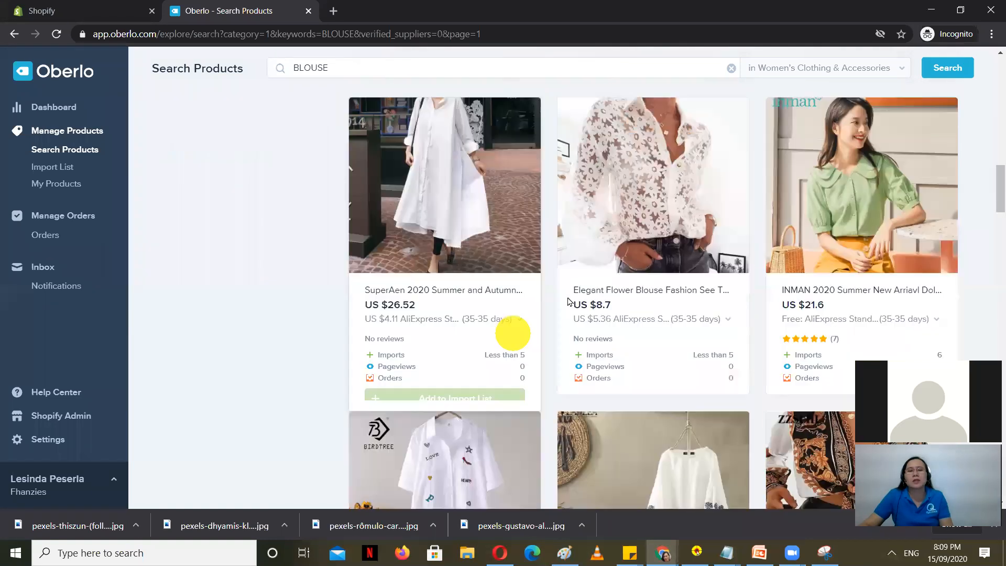
Step: Add the Elegant Flower, Korean Fashion chiffon and Blusas blouses to the import list
{"action": "left_click", "coordinate": [644, 407]}
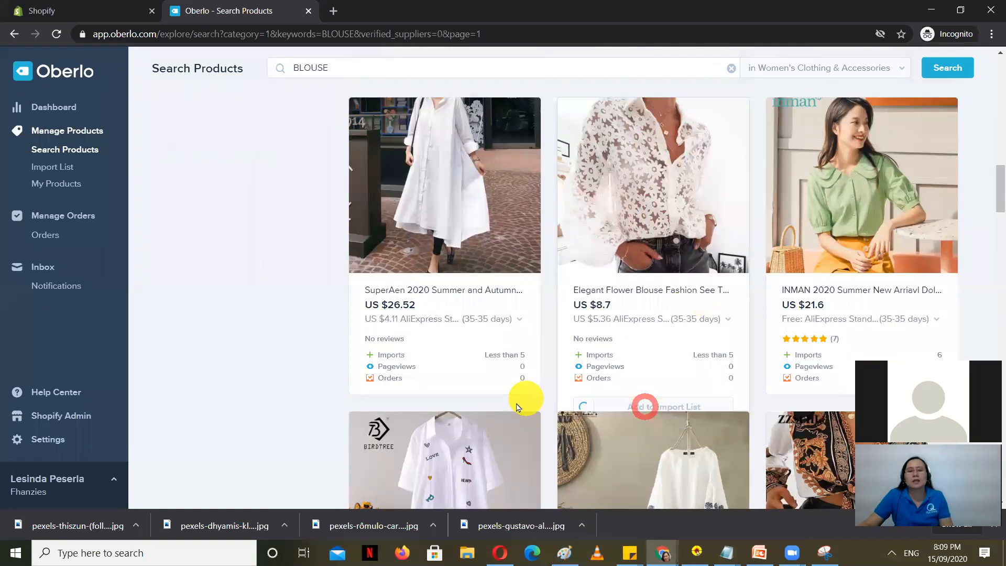
{"action": "scroll", "coordinate": [518, 408], "scroll_direction": "down", "scroll_amount": 3}
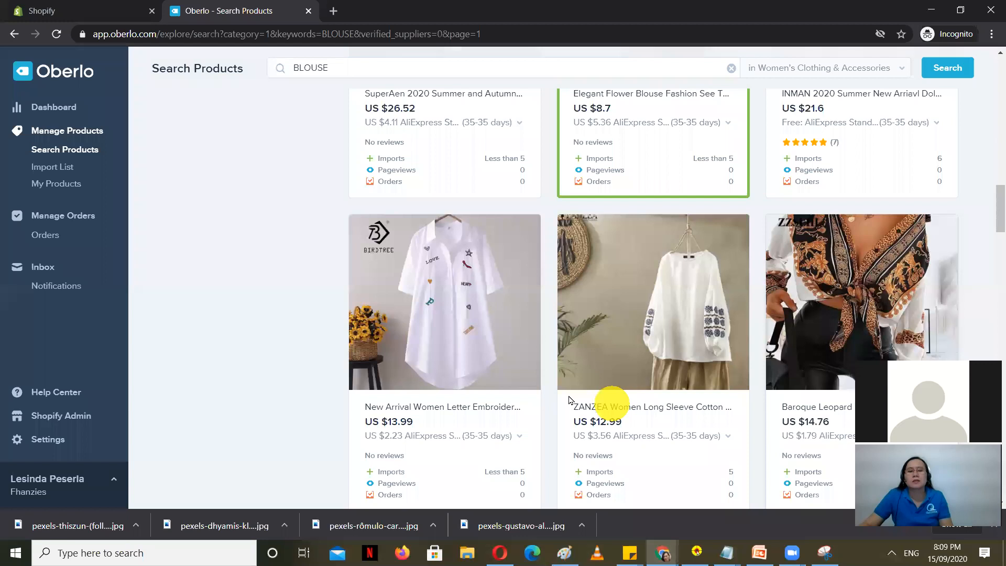
{"action": "scroll", "coordinate": [574, 382], "scroll_direction": "down", "scroll_amount": 3}
{"action": "scroll", "coordinate": [524, 319], "scroll_direction": "down", "scroll_amount": 5}
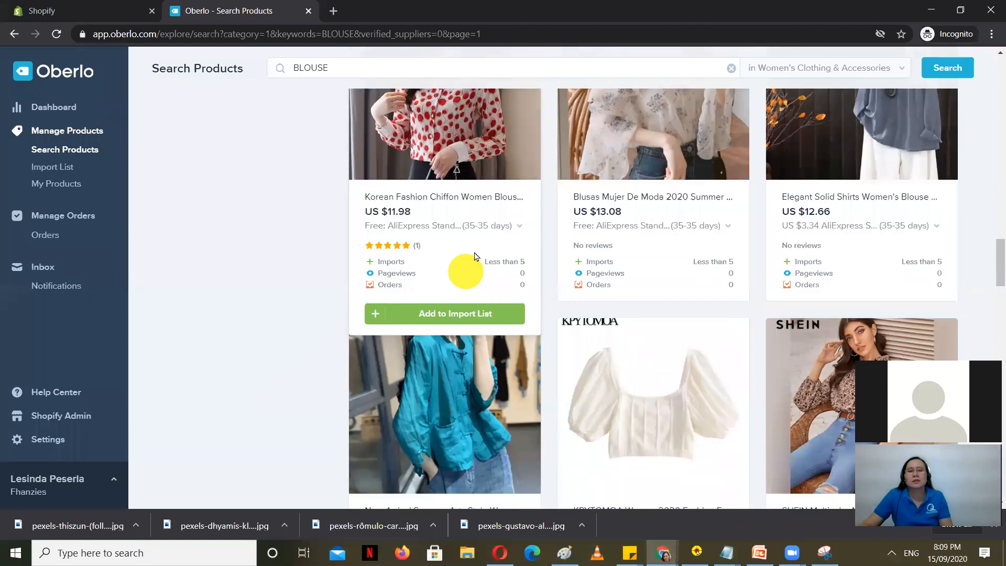
{"action": "left_click", "coordinate": [455, 317]}
{"action": "left_click", "coordinate": [651, 312]}
{"action": "left_click_drag", "start_coordinate": [995, 266], "coordinate": [993, 56]}
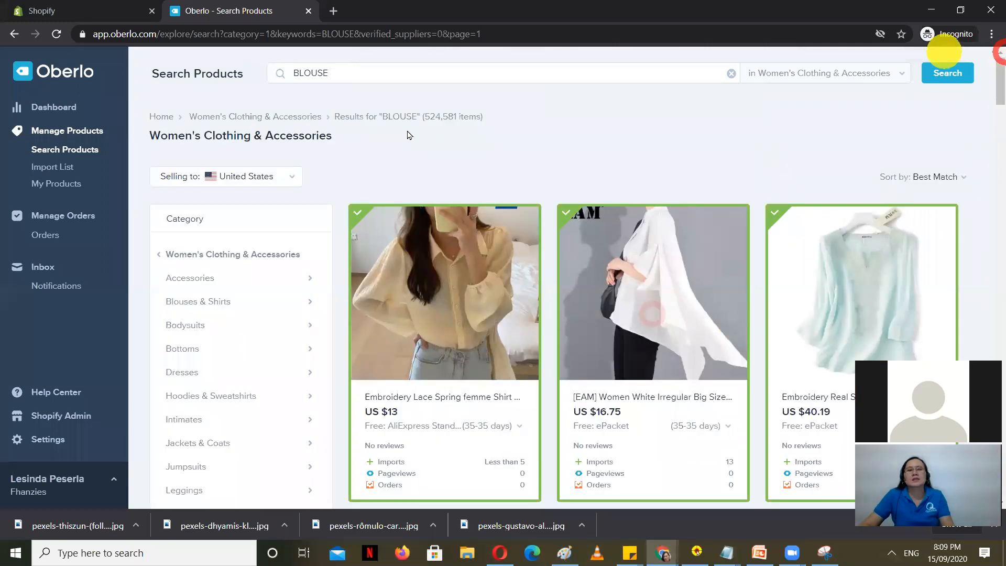
Step: Replace the search term with 'dress' and widen it to all categories
{"action": "double_click", "coordinate": [335, 73]}
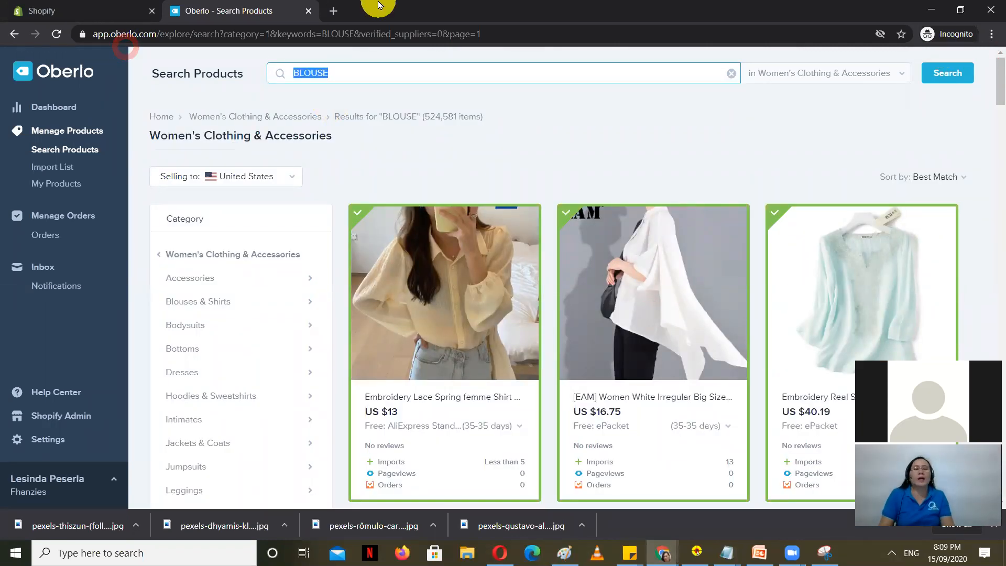
{"action": "type", "text": "dre"}
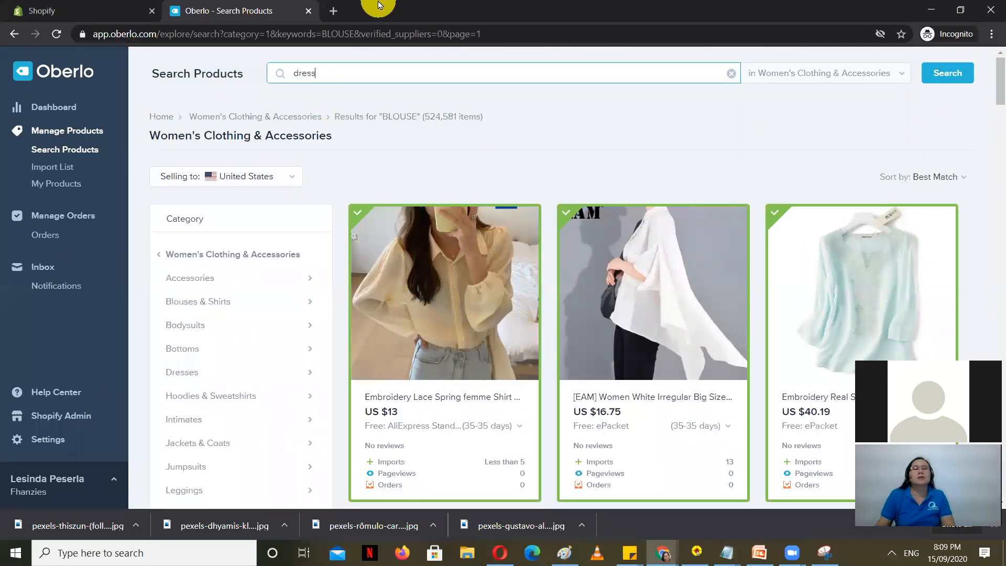
{"action": "type", "text": "ss"}
{"action": "key", "text": "Return"}
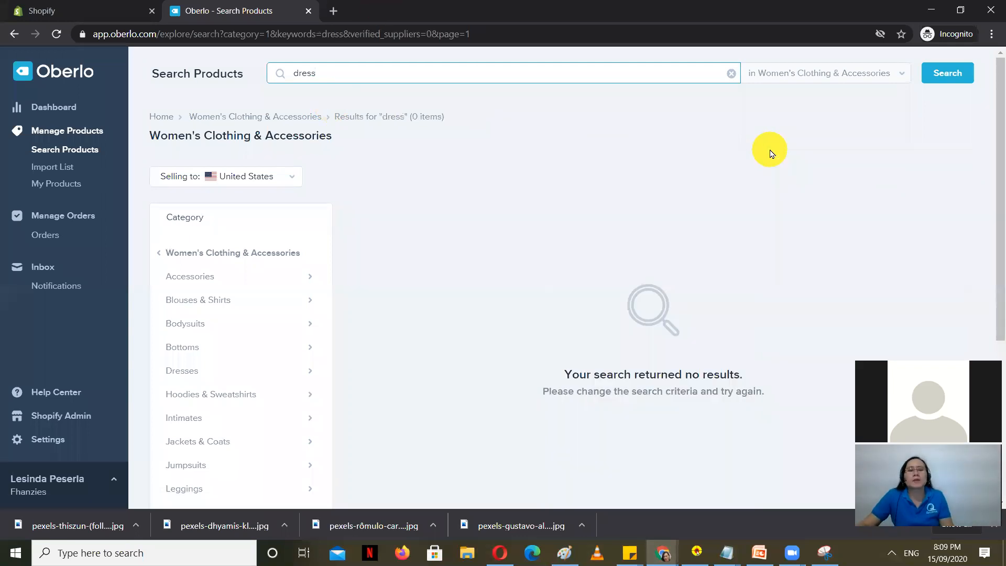
{"action": "left_click", "coordinate": [219, 255]}
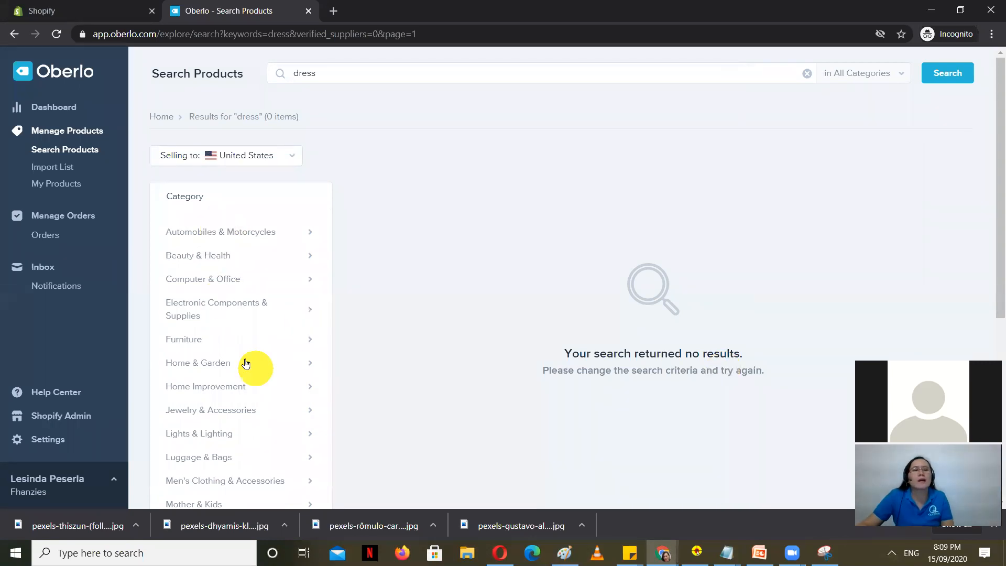
{"action": "scroll", "coordinate": [261, 256], "scroll_direction": "down", "scroll_amount": 3}
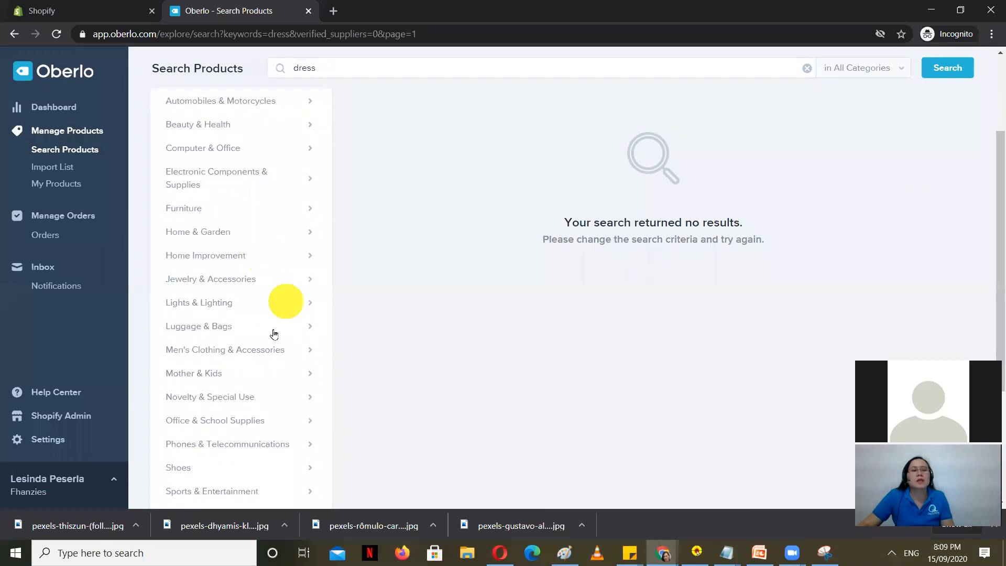
{"action": "scroll", "coordinate": [248, 366], "scroll_direction": "down", "scroll_amount": 3}
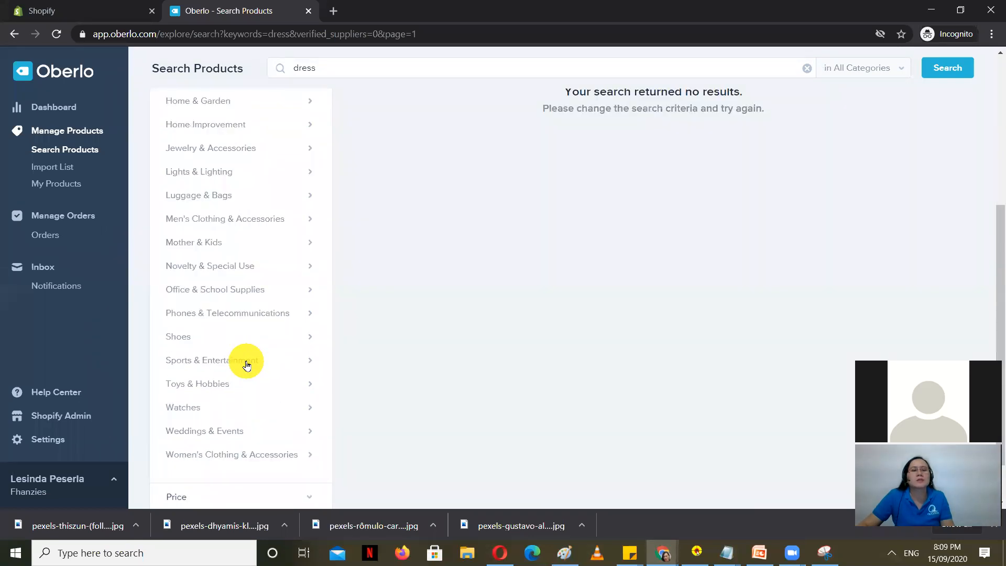
Step: Narrow the dress search to Women's Clothing & Accessories > Dresses, rerun it, then close the tab
{"action": "left_click", "coordinate": [226, 455]}
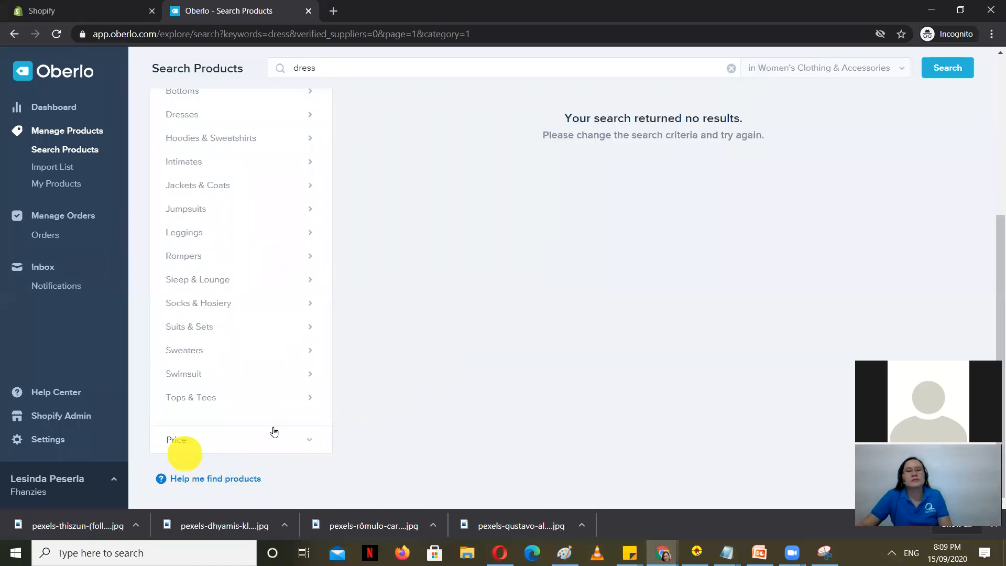
{"action": "scroll", "coordinate": [315, 414], "scroll_direction": "up", "scroll_amount": 5}
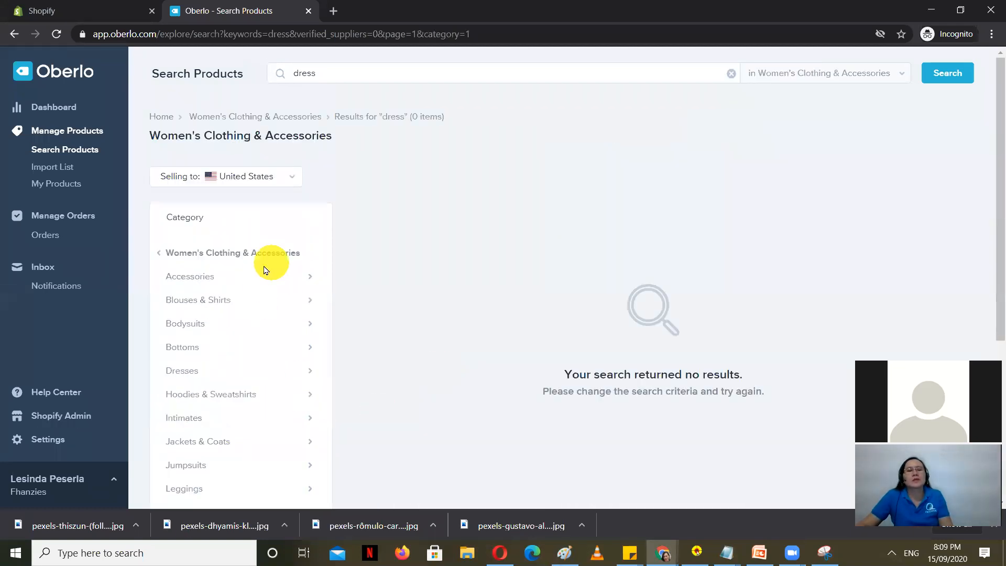
{"action": "left_click", "coordinate": [170, 369]}
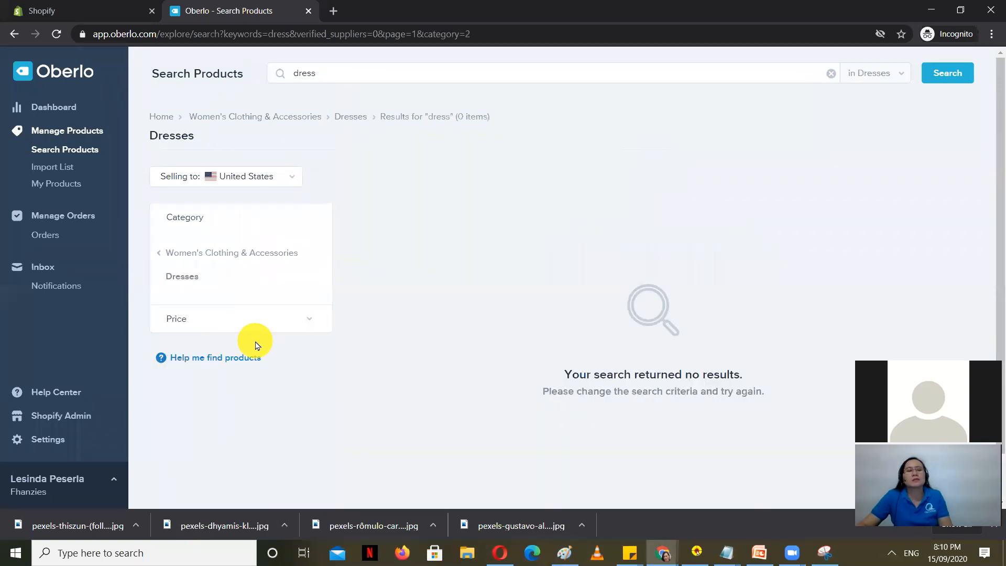
{"action": "left_click", "coordinate": [184, 325]}
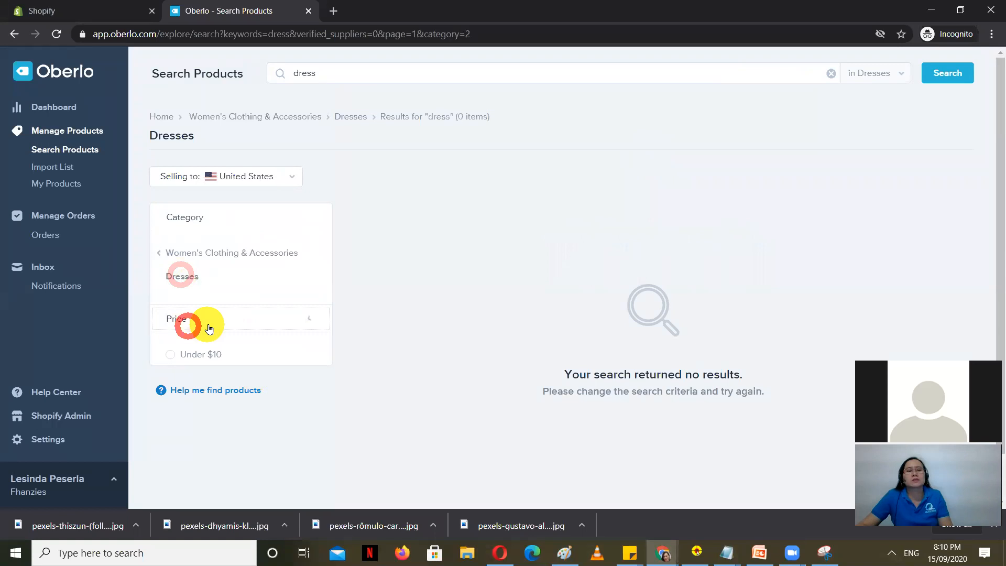
{"action": "left_click", "coordinate": [207, 328]}
{"action": "left_click", "coordinate": [232, 320]}
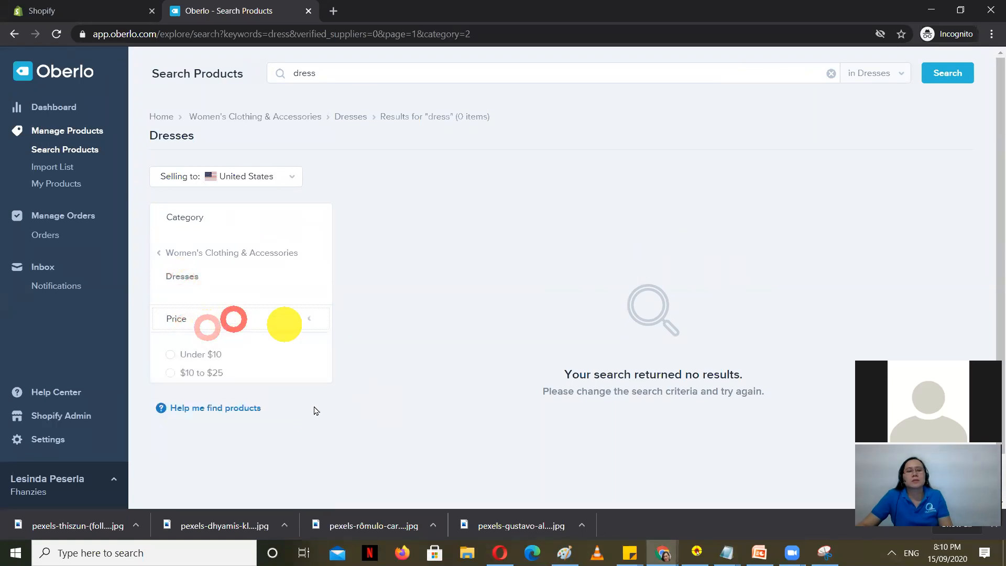
{"action": "left_click", "coordinate": [350, 72]}
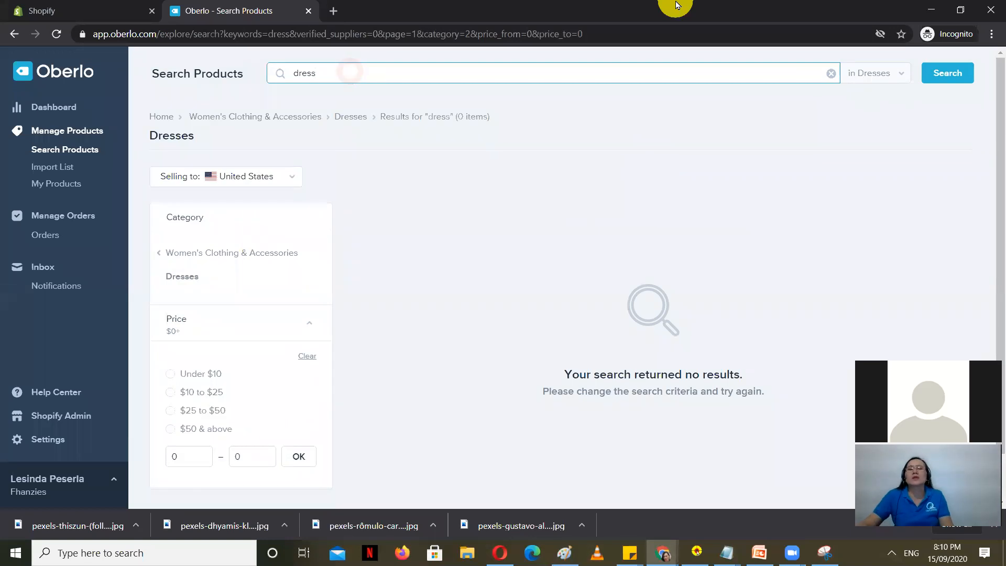
{"action": "left_click", "coordinate": [955, 78]}
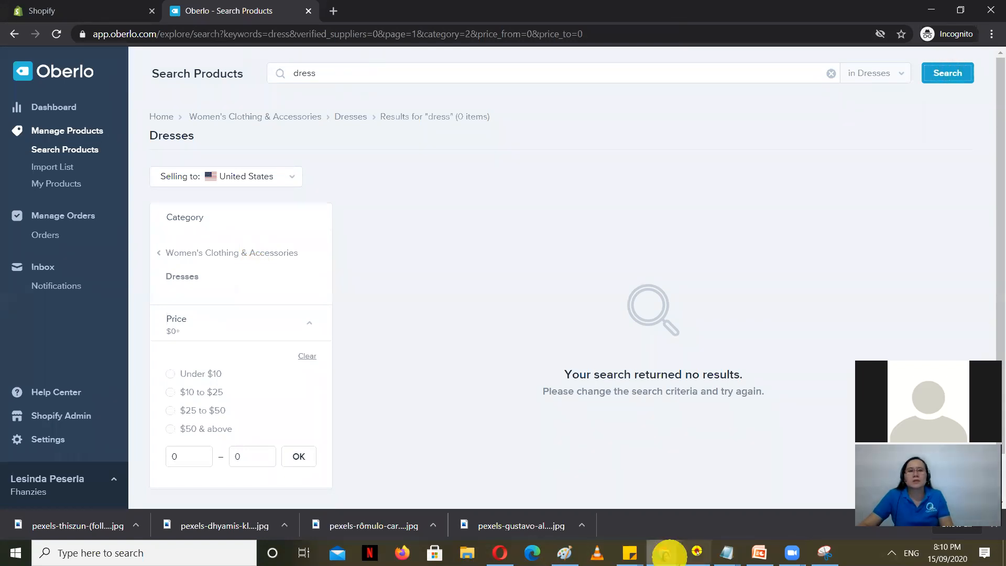
{"action": "left_click", "coordinate": [308, 12]}
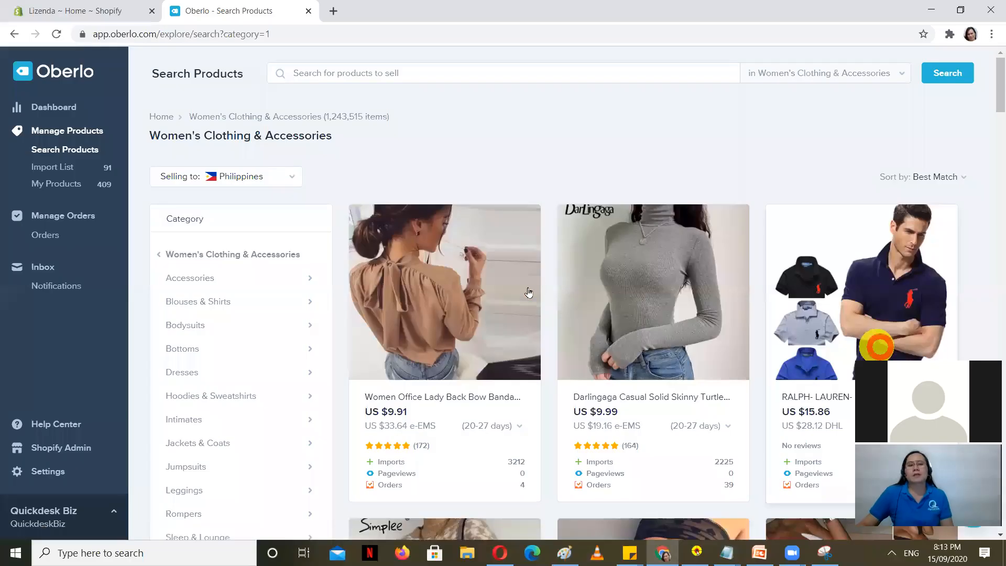
{"action": "scroll", "coordinate": [529, 289], "scroll_direction": "down", "scroll_amount": 9}
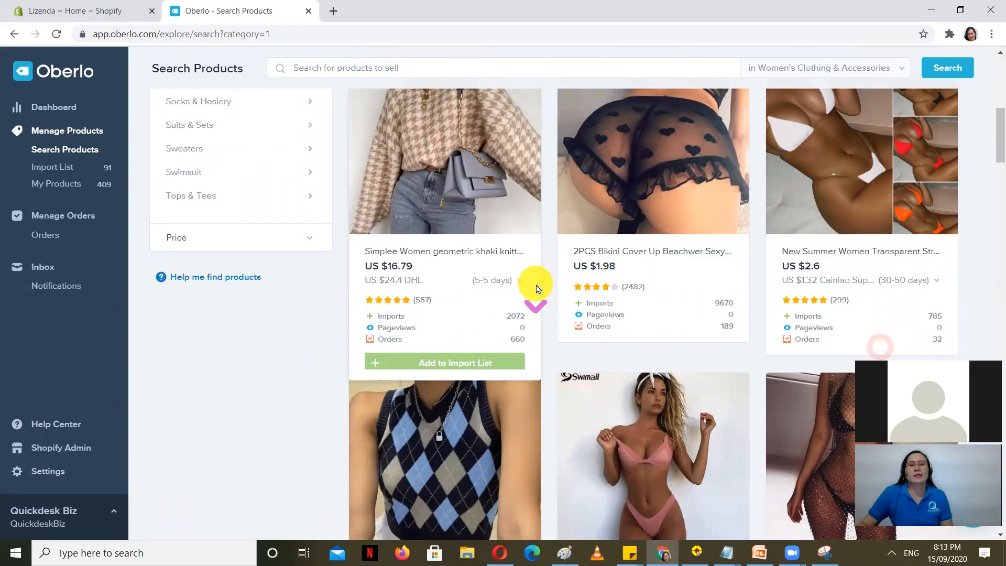
{"action": "scroll", "coordinate": [537, 289], "scroll_direction": "up", "scroll_amount": 9}
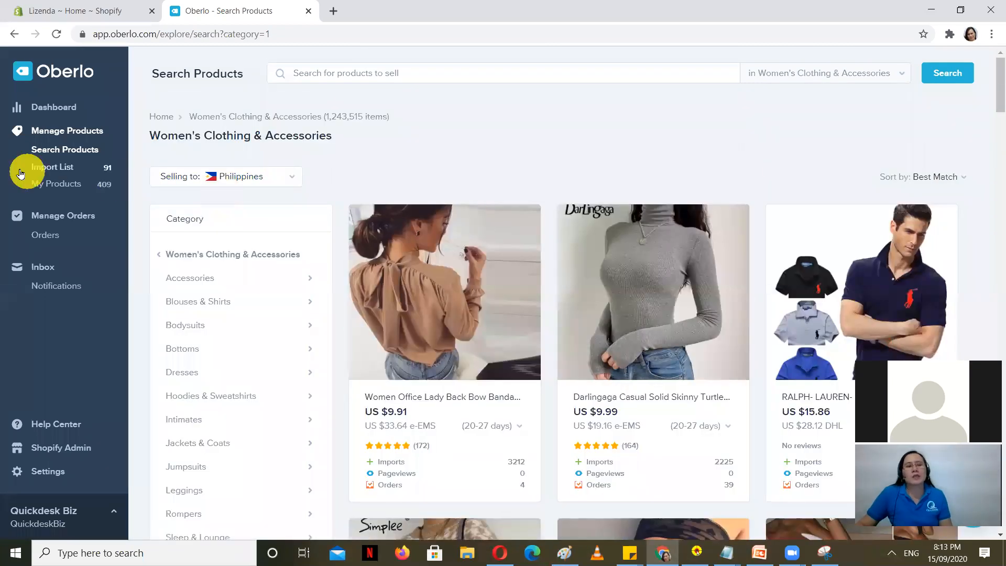
Step: In the Import List, shorten the playsuit title to 'Bohemian Style Playsuit Floral Print Sexy Rompers'
{"action": "left_click", "coordinate": [49, 167]}
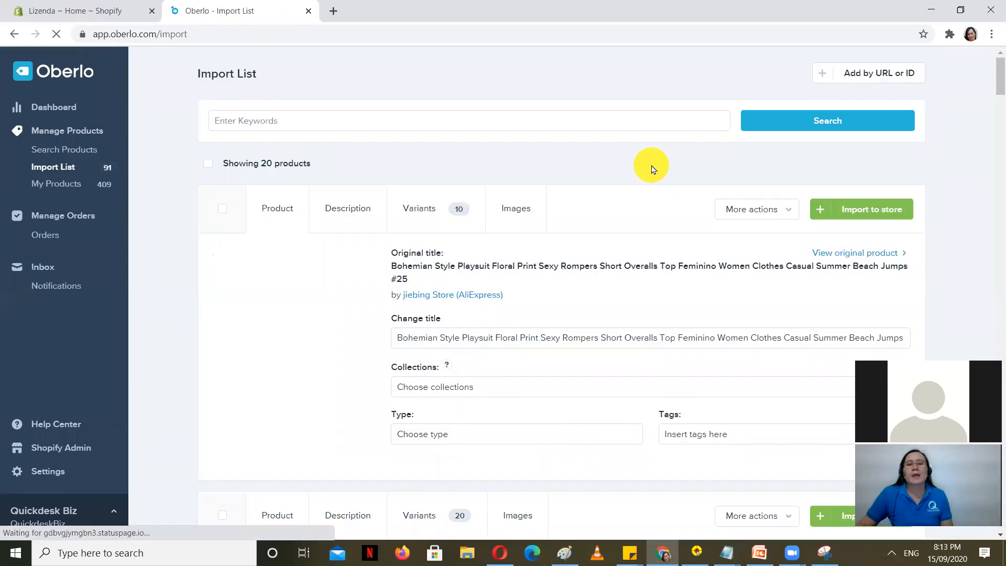
{"action": "scroll", "coordinate": [311, 333], "scroll_direction": "down", "scroll_amount": 3}
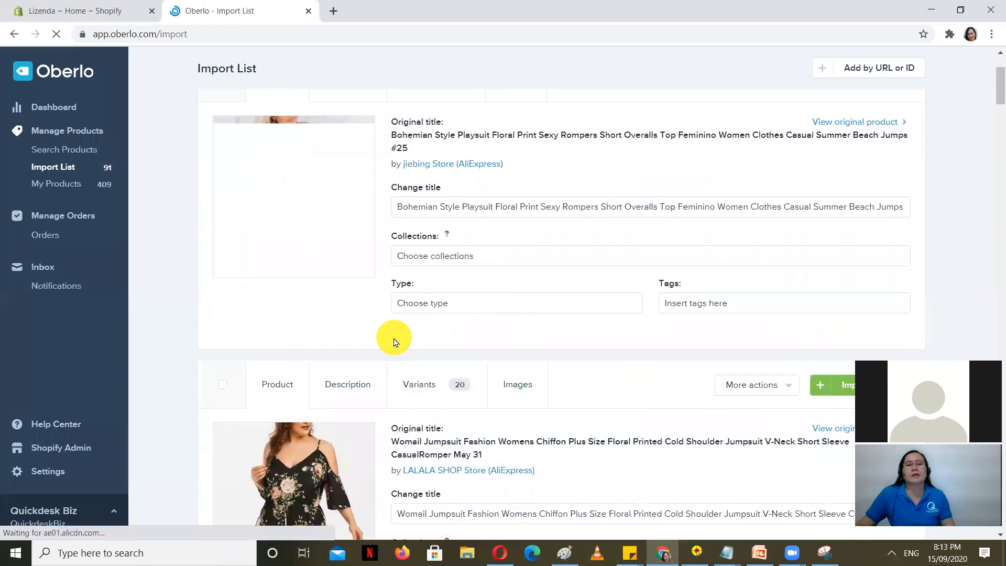
{"action": "scroll", "coordinate": [397, 336], "scroll_direction": "up", "scroll_amount": 1}
{"action": "scroll", "coordinate": [396, 335], "scroll_direction": "down", "scroll_amount": 3}
{"action": "scroll", "coordinate": [397, 334], "scroll_direction": "up", "scroll_amount": 4}
{"action": "scroll", "coordinate": [396, 335], "scroll_direction": "up", "scroll_amount": 1}
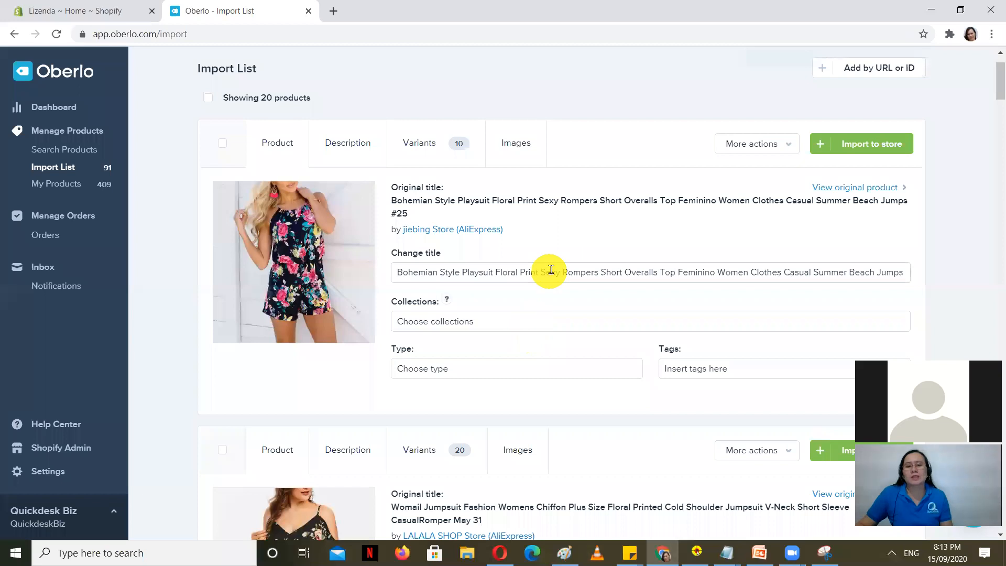
{"action": "left_click_drag", "start_coordinate": [577, 271], "coordinate": [937, 270]}
{"action": "left_click", "coordinate": [596, 267]}
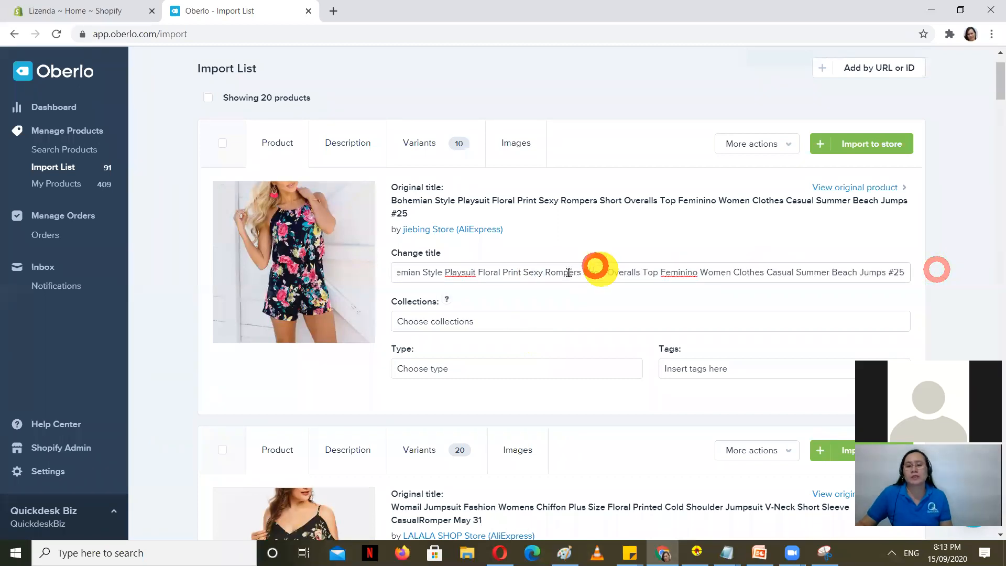
{"action": "left_click_drag", "start_coordinate": [446, 273], "coordinate": [928, 276]}
{"action": "left_click", "coordinate": [691, 273]}
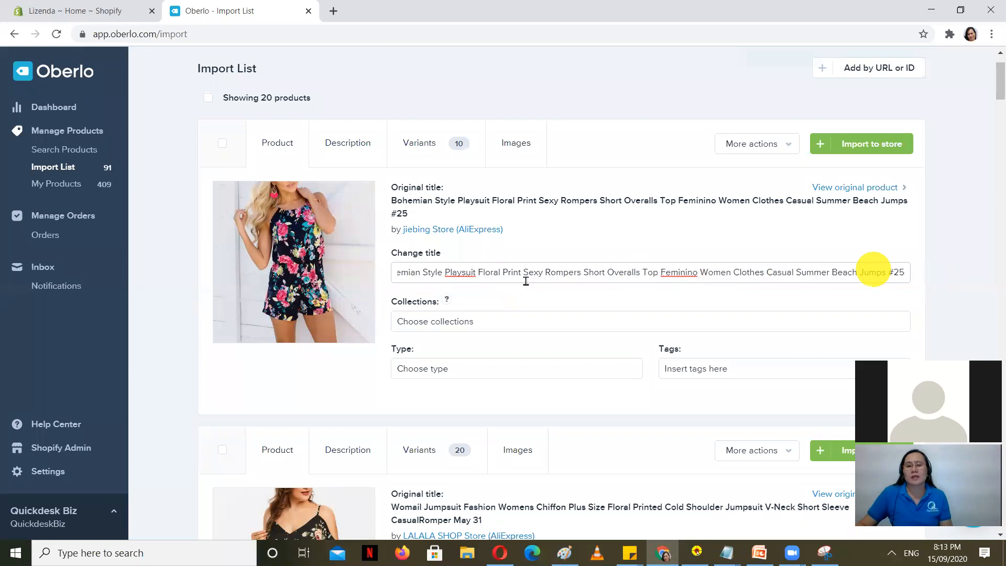
{"action": "left_click_drag", "start_coordinate": [428, 273], "coordinate": [340, 268]}
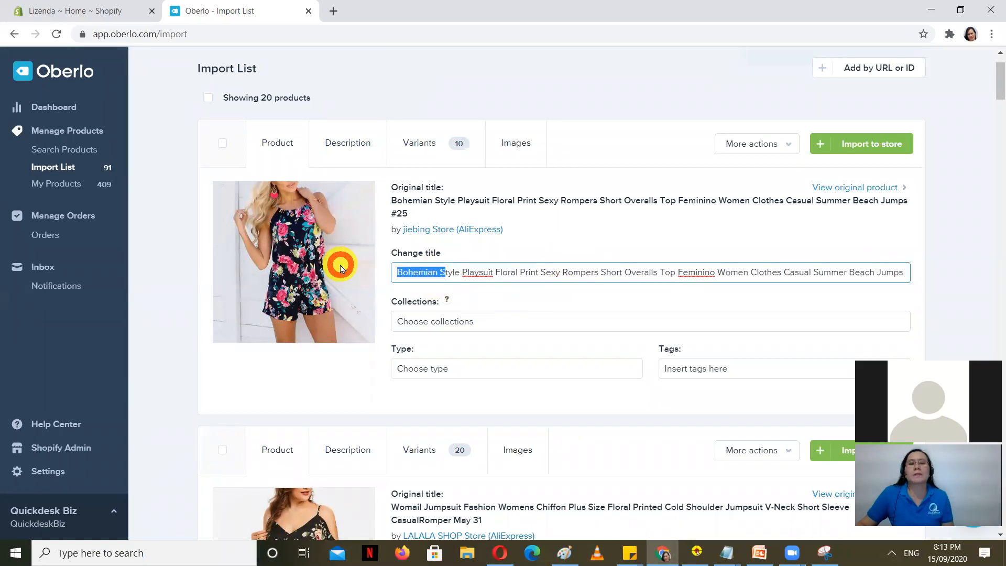
{"action": "left_click", "coordinate": [451, 264]}
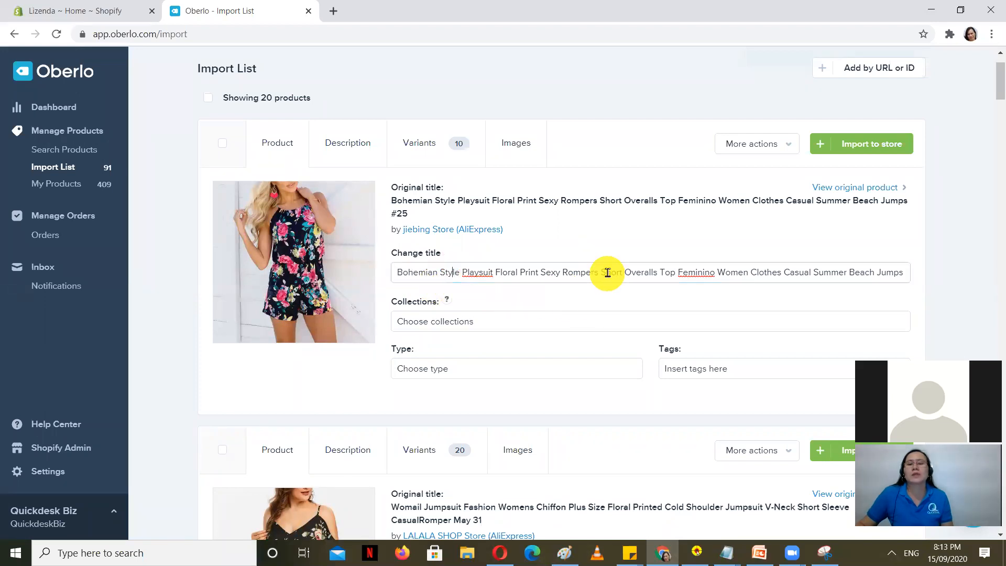
{"action": "left_click_drag", "start_coordinate": [602, 272], "coordinate": [992, 268]}
{"action": "key", "text": "BackSpace"}
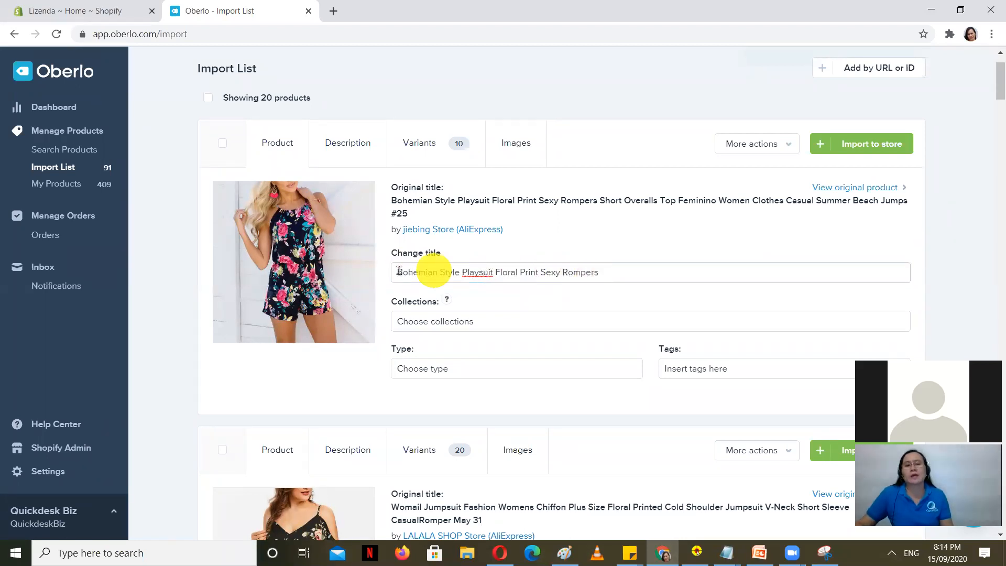
{"action": "left_click", "coordinate": [609, 271]}
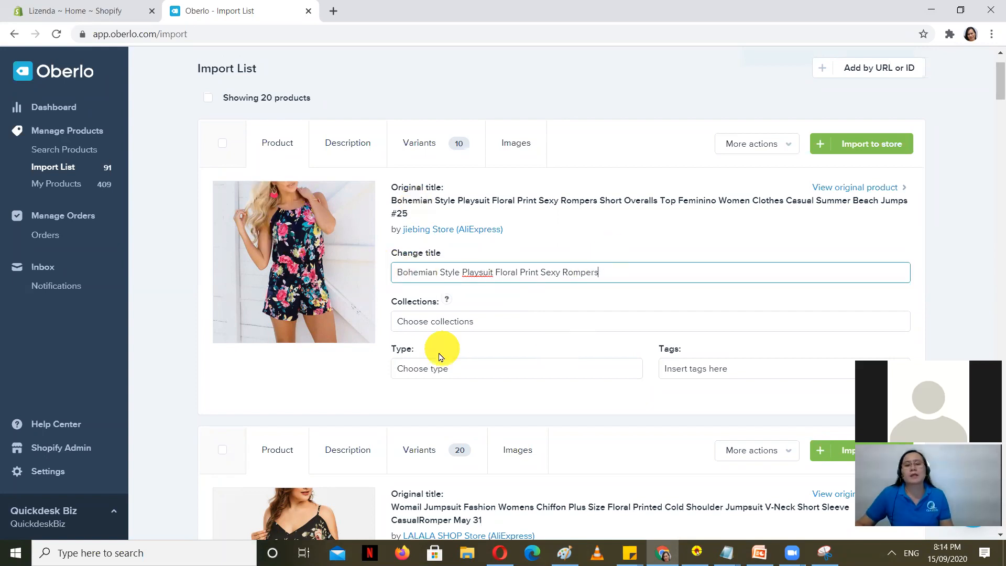
Step: Add the playsuit to the Rompers collection and show its description
{"action": "scroll", "coordinate": [446, 341], "scroll_direction": "down", "scroll_amount": 1}
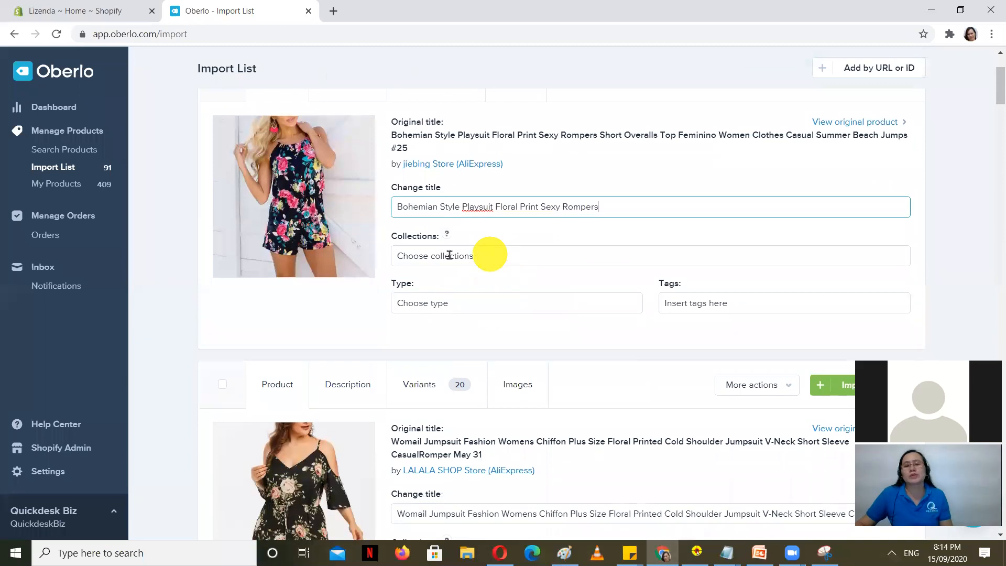
{"action": "left_click", "coordinate": [511, 257]}
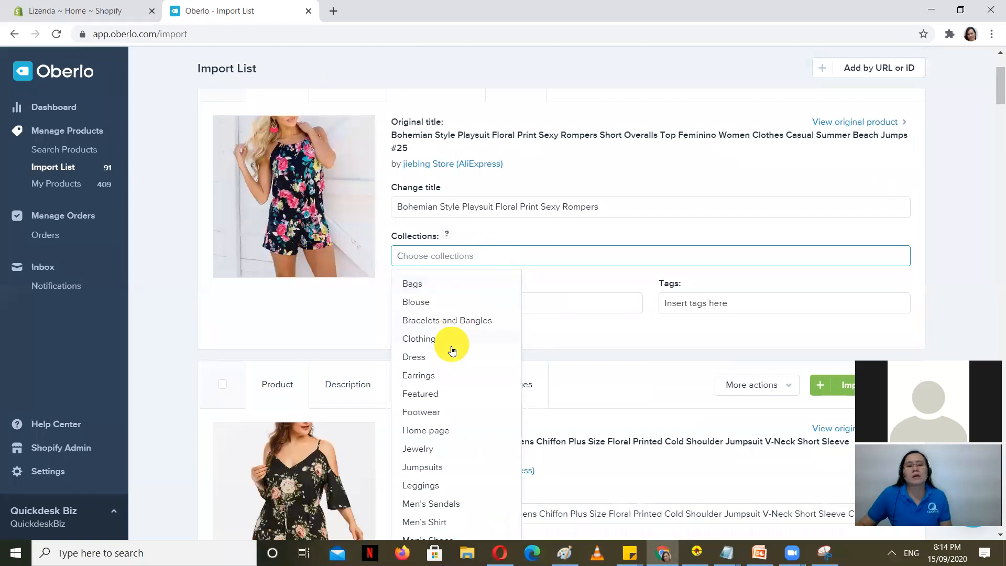
{"action": "type", "text": "r"}
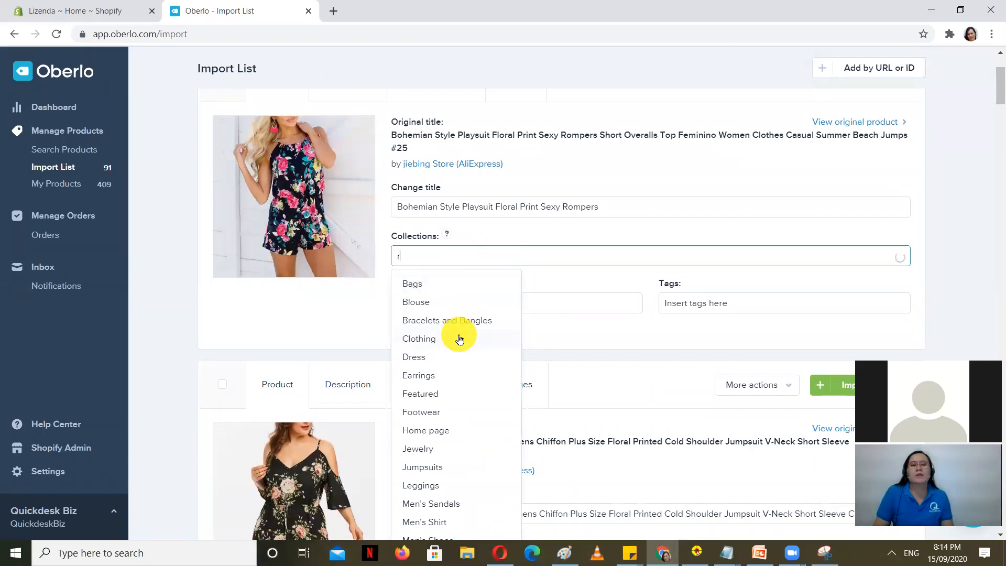
{"action": "type", "text": "o"}
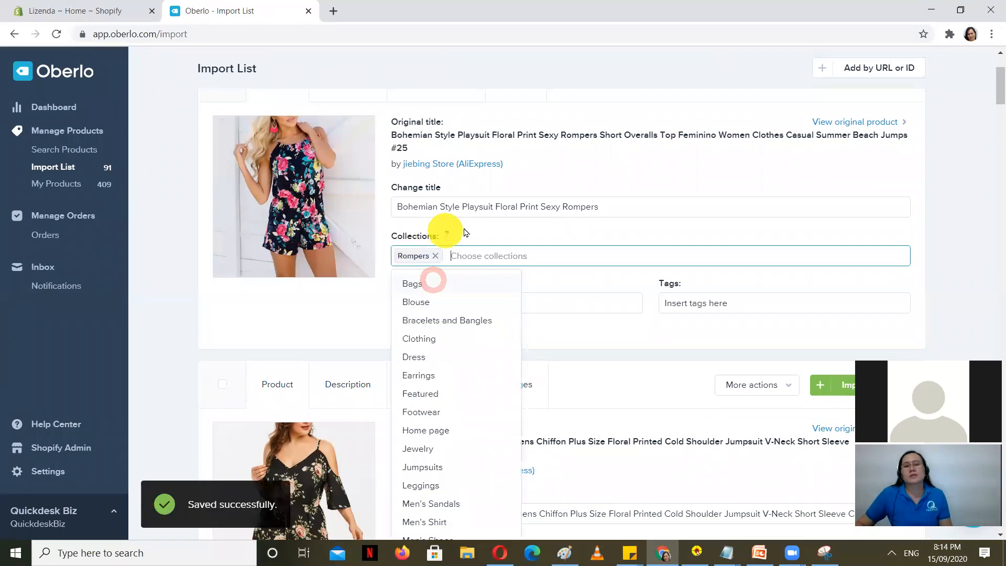
{"action": "scroll", "coordinate": [464, 365], "scroll_direction": "up", "scroll_amount": 3}
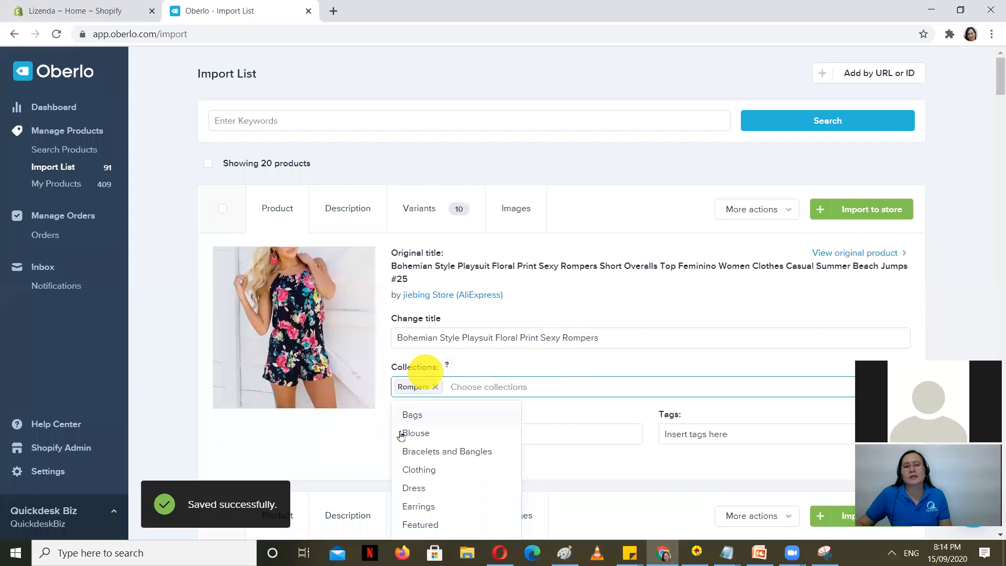
{"action": "left_click", "coordinate": [336, 214]}
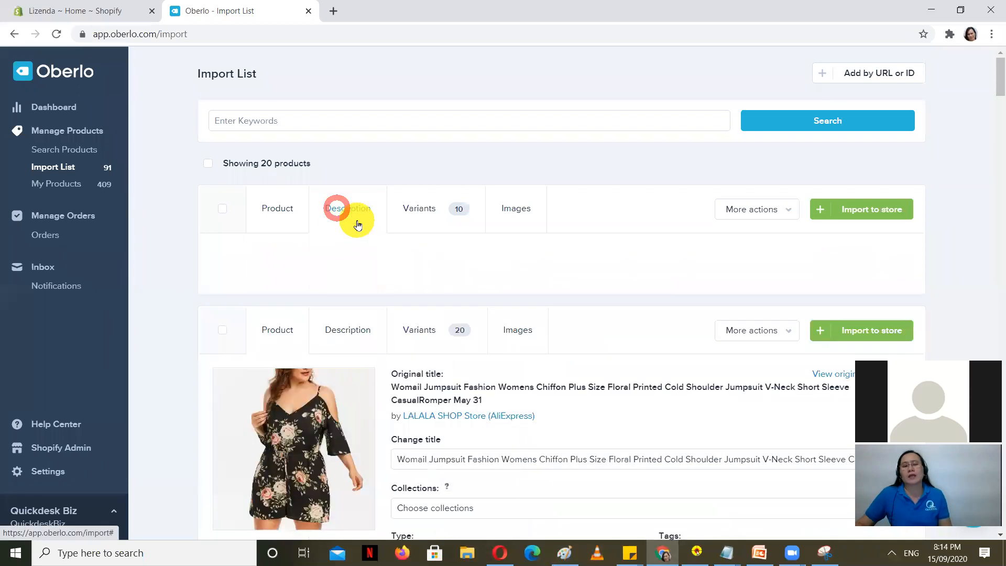
Step: Review the playsuit's brand, material and type attributes, then show its variants table
{"action": "scroll", "coordinate": [261, 318], "scroll_direction": "down", "scroll_amount": 1}
{"action": "scroll", "coordinate": [261, 318], "scroll_direction": "down", "scroll_amount": 1}
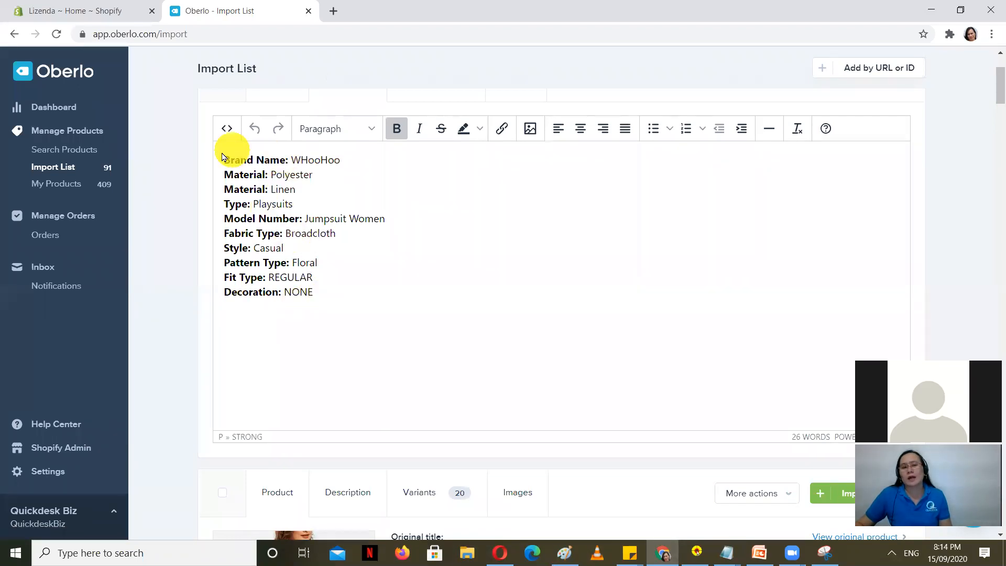
{"action": "scroll", "coordinate": [344, 285], "scroll_direction": "up", "scroll_amount": 2}
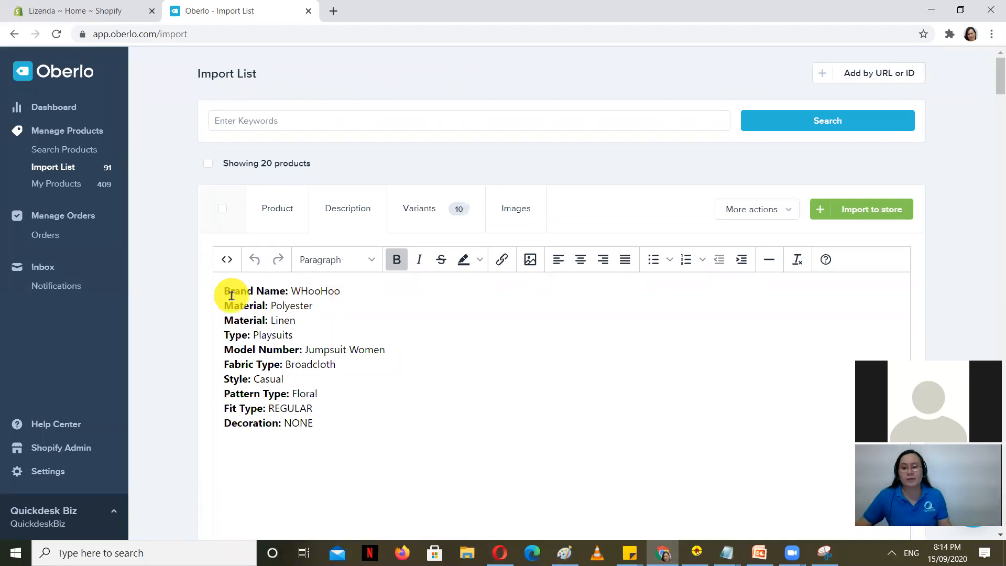
{"action": "left_click", "coordinate": [418, 206]}
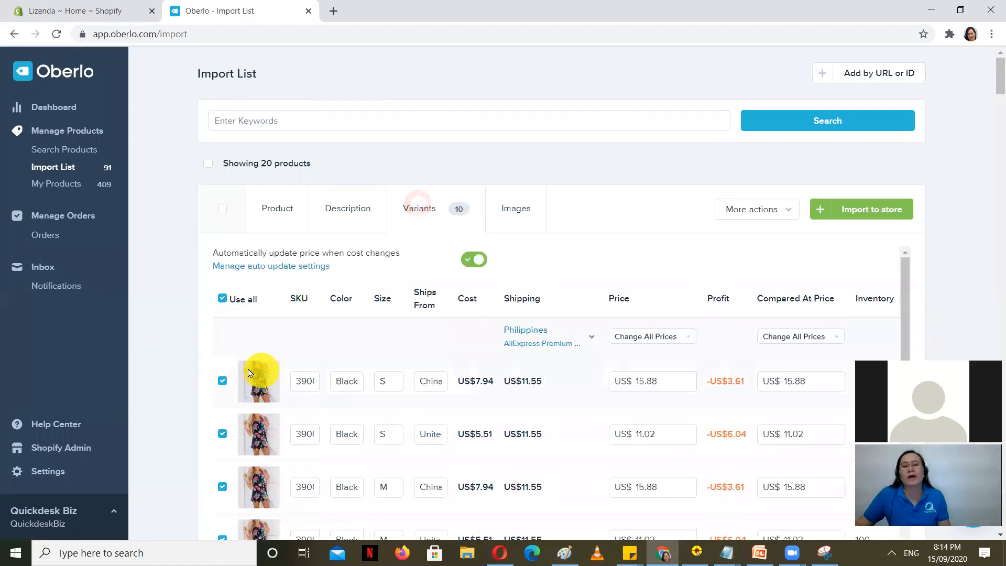
Step: Check the variants' US$15.88 and US$11.02 prices and negative profits, then open Philippines shipping methods
{"action": "scroll", "coordinate": [703, 337], "scroll_direction": "down", "scroll_amount": 3}
{"action": "scroll", "coordinate": [663, 337], "scroll_direction": "up", "scroll_amount": 3}
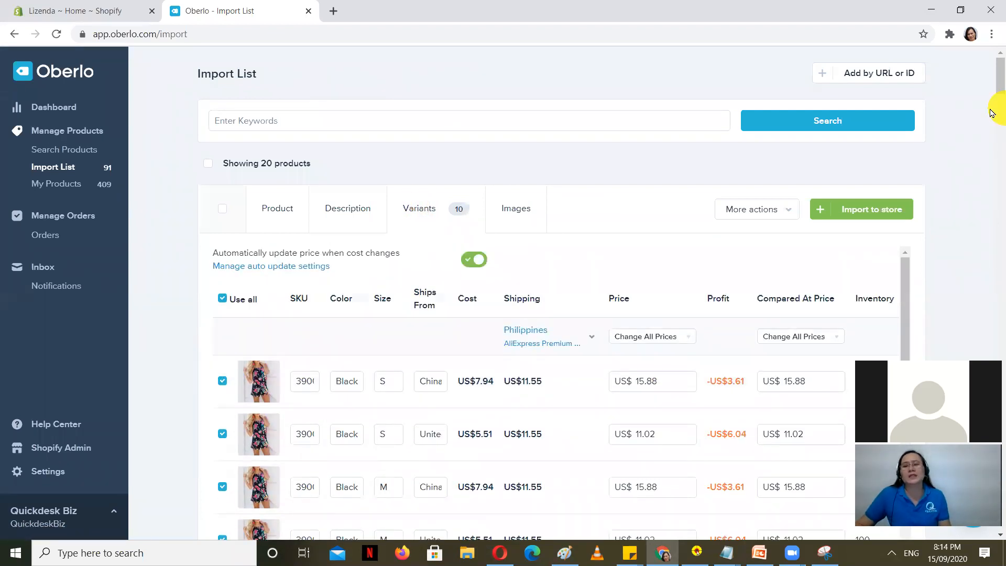
{"action": "scroll", "coordinate": [990, 202], "scroll_direction": "down", "scroll_amount": 1}
{"action": "scroll", "coordinate": [975, 213], "scroll_direction": "down", "scroll_amount": 1}
{"action": "scroll", "coordinate": [512, 330], "scroll_direction": "up", "scroll_amount": 1}
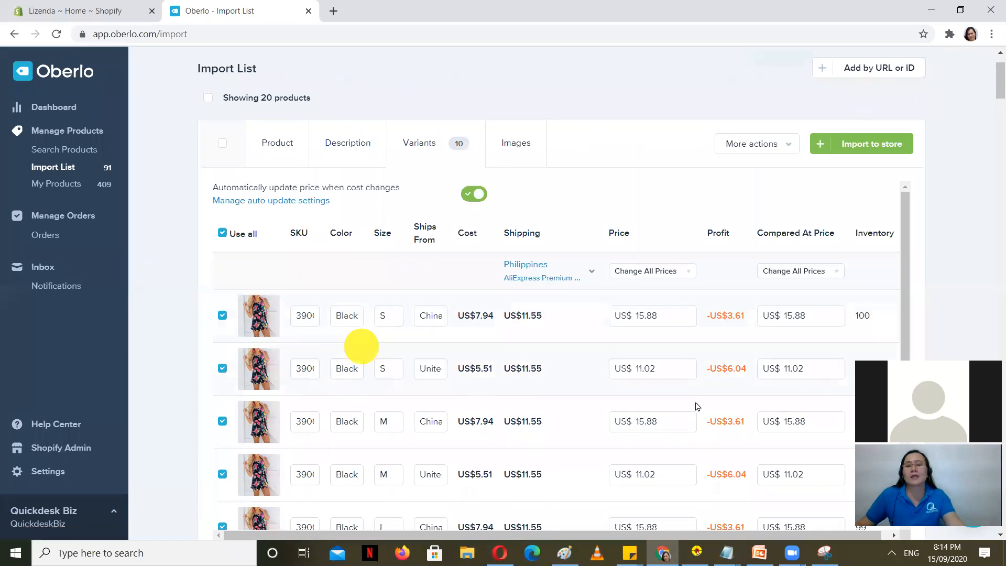
{"action": "scroll", "coordinate": [524, 218], "scroll_direction": "down", "scroll_amount": 1}
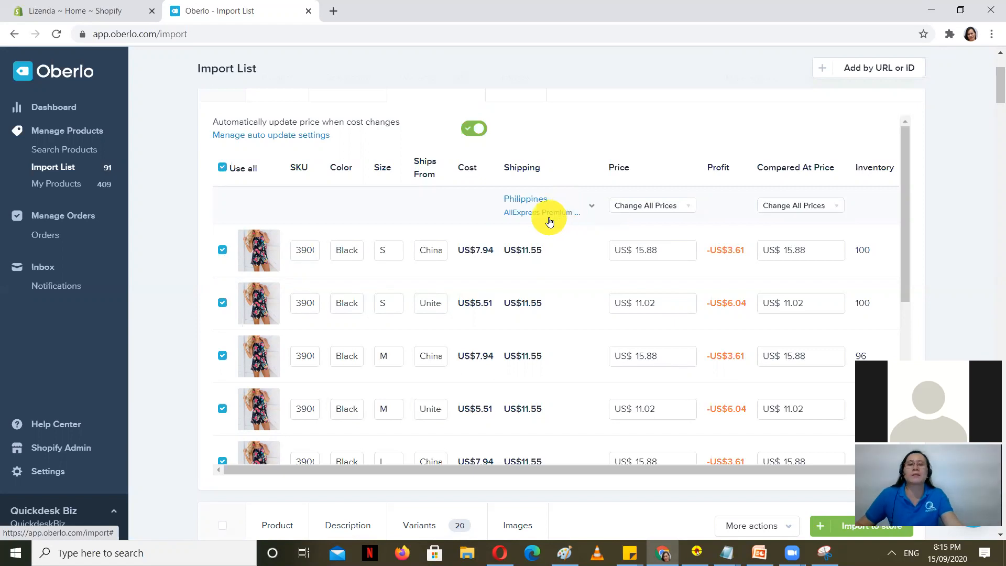
{"action": "left_click", "coordinate": [589, 205]}
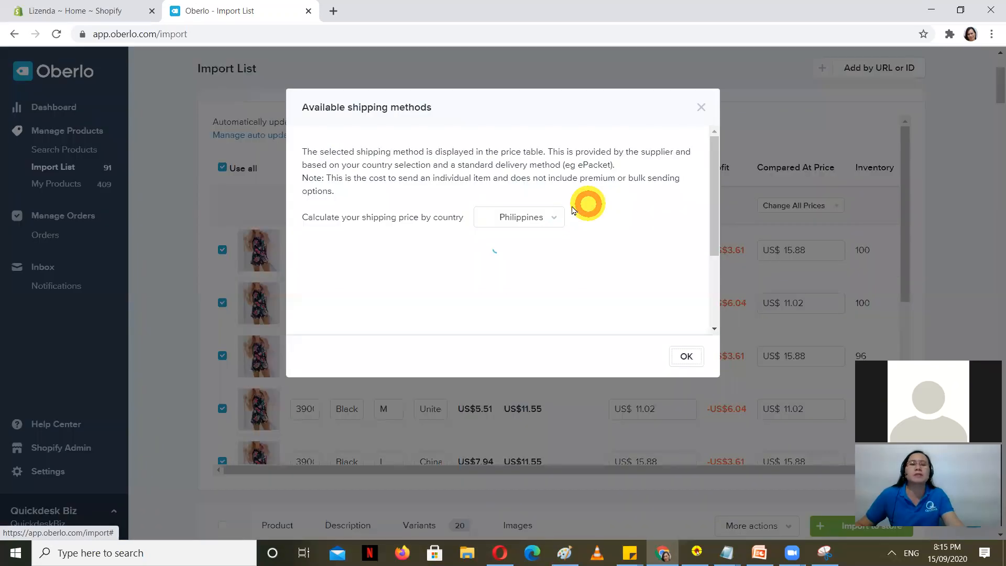
Step: Change the shipping country to United States
{"action": "left_click", "coordinate": [538, 216]}
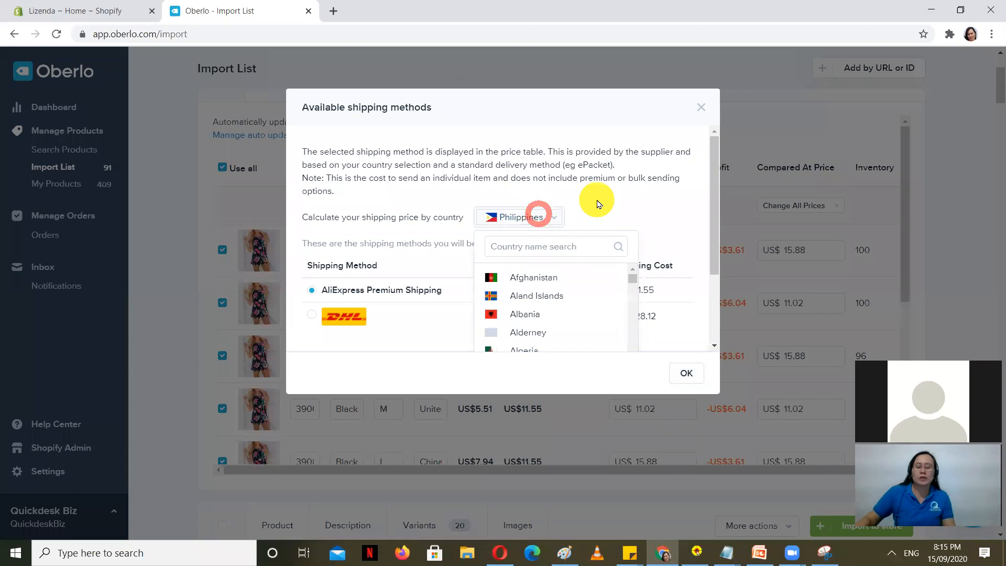
{"action": "left_click", "coordinate": [526, 245]}
{"action": "type", "text": "uni"}
{"action": "scroll", "coordinate": [609, 304], "scroll_direction": "down", "scroll_amount": 2}
{"action": "left_click", "coordinate": [536, 334]}
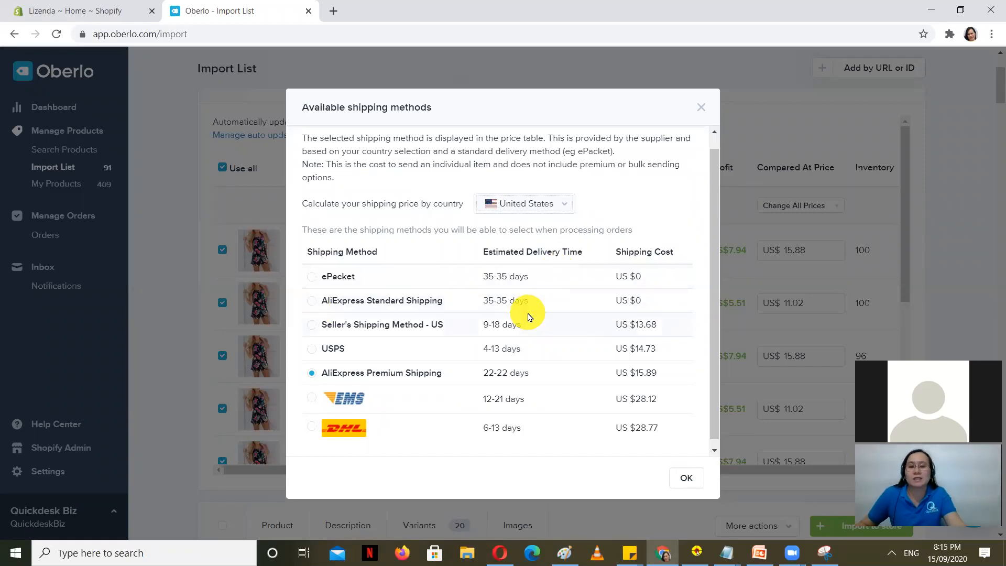
Step: Choose ePacket shipping at US$0.00 and confirm, making the variant profits positive
{"action": "left_click", "coordinate": [311, 276]}
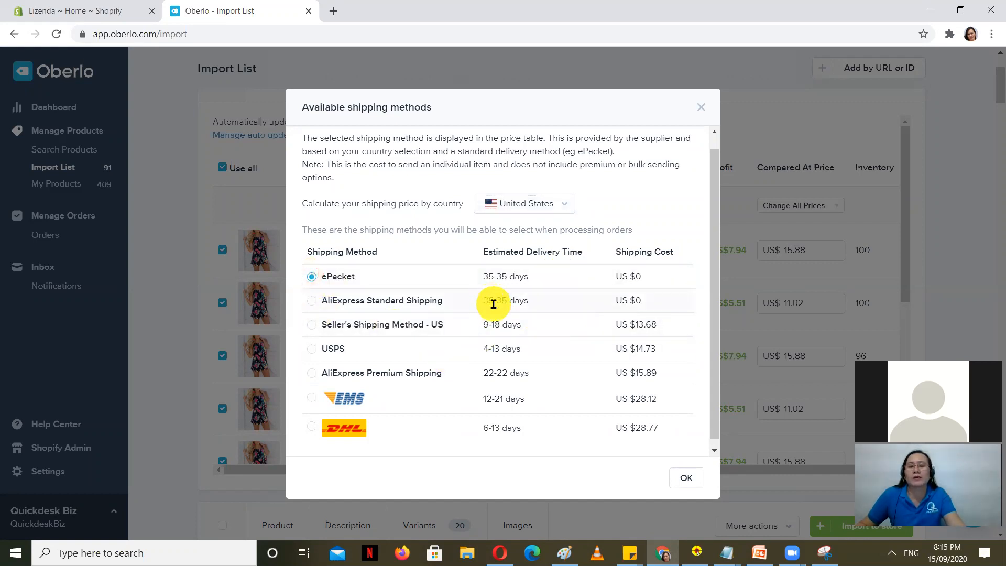
{"action": "left_click", "coordinate": [312, 300]}
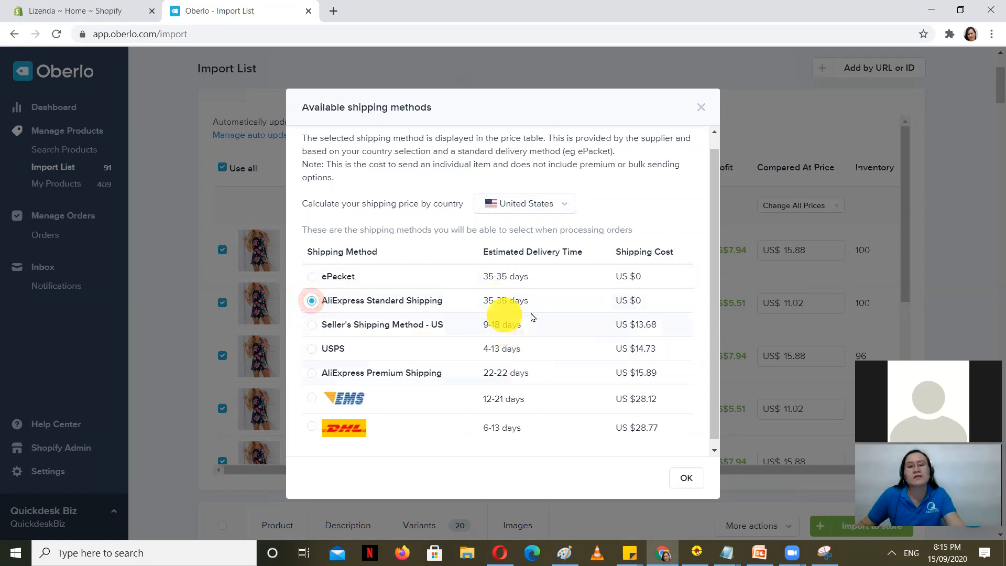
{"action": "left_click", "coordinate": [312, 276]}
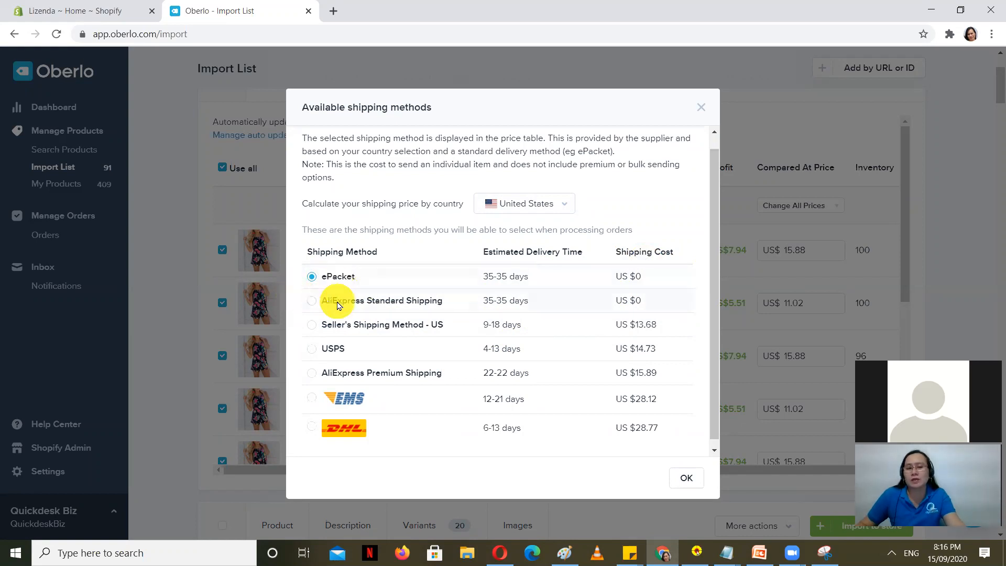
{"action": "left_click", "coordinate": [686, 478]}
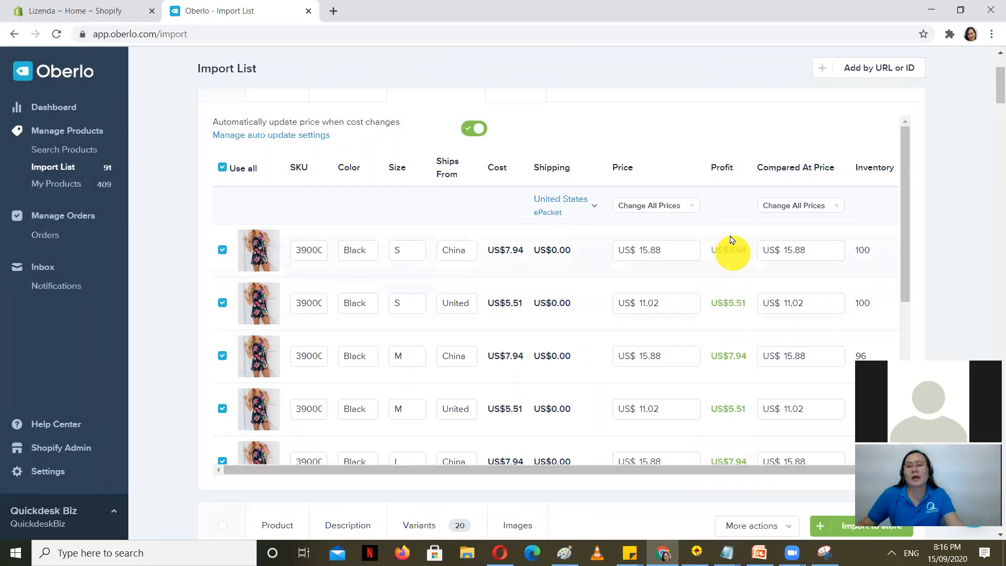
{"action": "scroll", "coordinate": [736, 304], "scroll_direction": "down", "scroll_amount": 6}
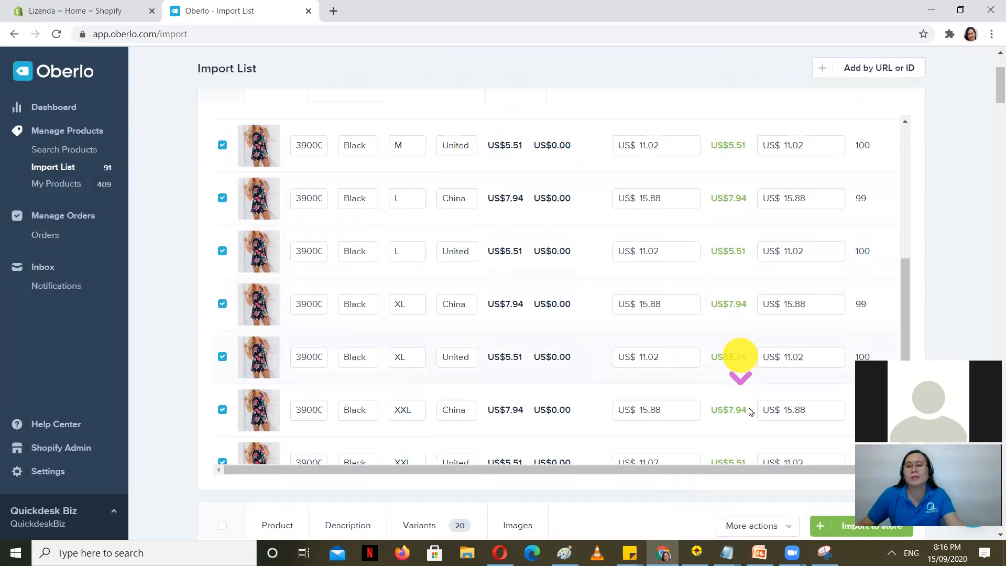
{"action": "scroll", "coordinate": [719, 304], "scroll_direction": "up", "scroll_amount": 10}
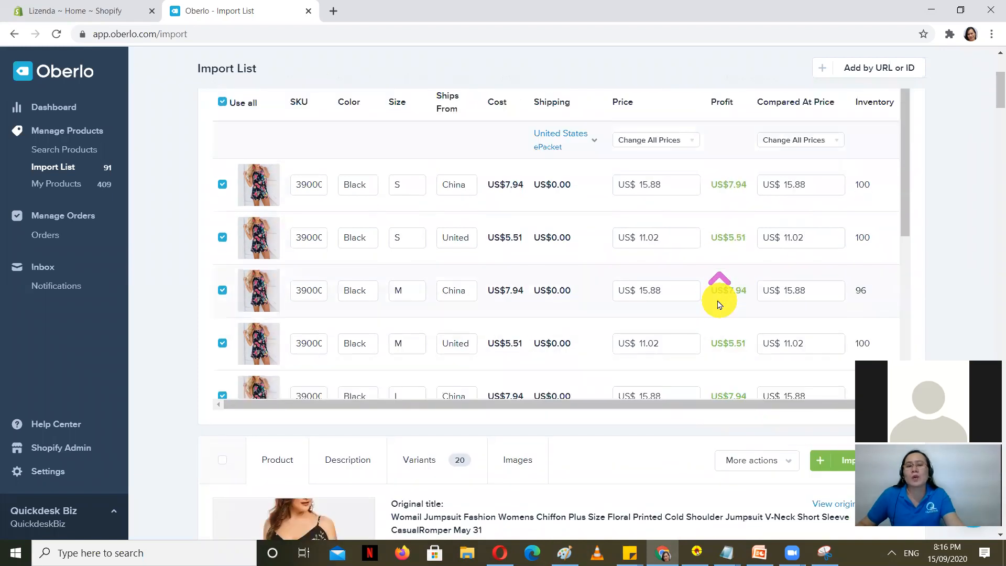
{"action": "scroll", "coordinate": [944, 183], "scroll_direction": "down", "scroll_amount": 2}
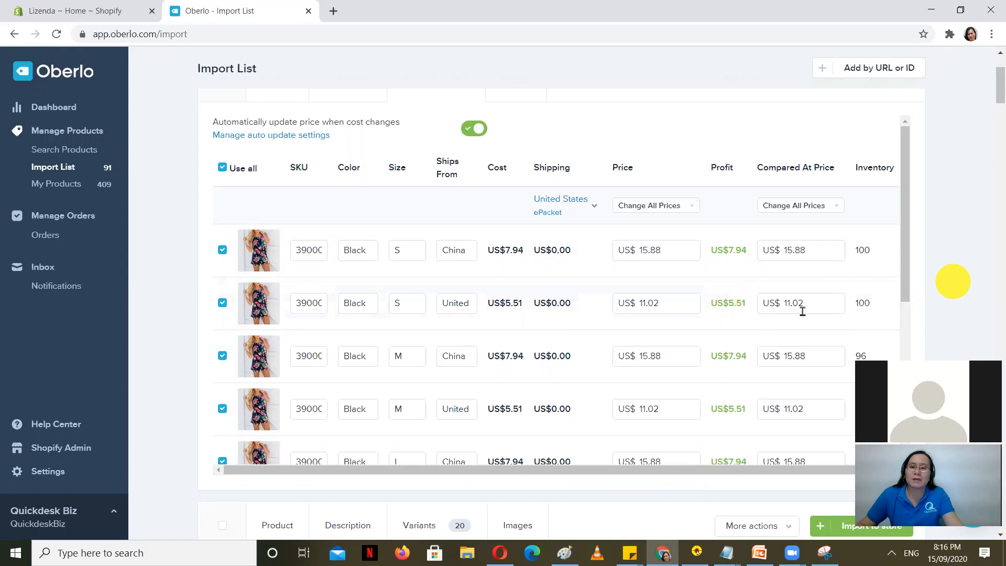
{"action": "scroll", "coordinate": [757, 321], "scroll_direction": "down", "scroll_amount": 2}
{"action": "scroll", "coordinate": [755, 320], "scroll_direction": "down", "scroll_amount": 3}
{"action": "scroll", "coordinate": [624, 344], "scroll_direction": "up", "scroll_amount": 6}
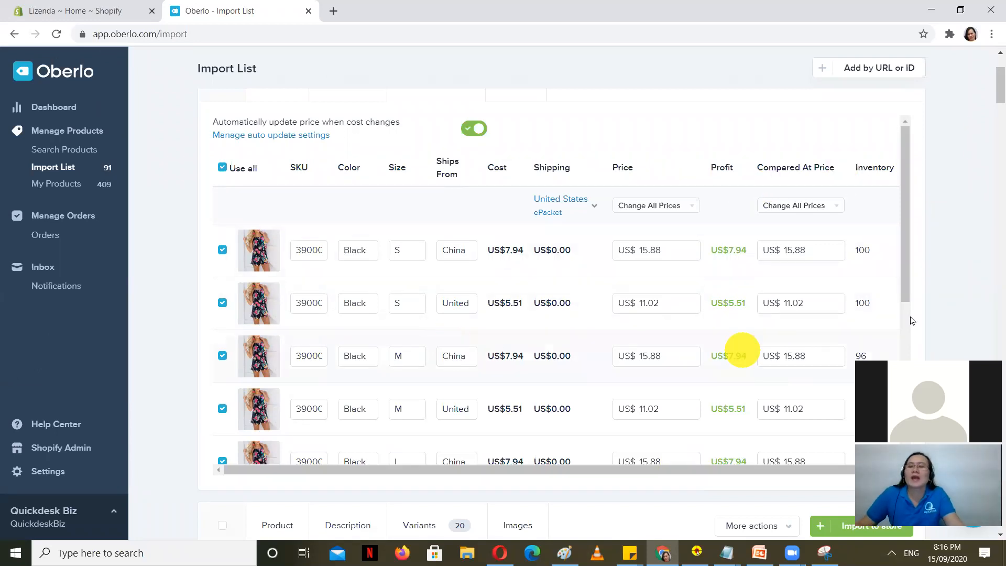
{"action": "left_click_drag", "start_coordinate": [727, 472], "coordinate": [735, 474]}
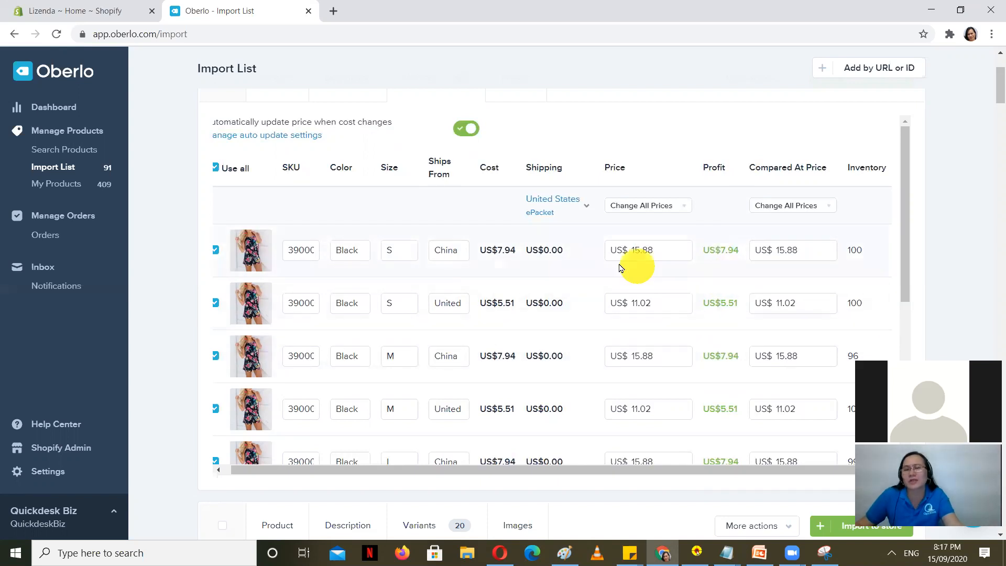
{"action": "left_click_drag", "start_coordinate": [655, 251], "coordinate": [605, 254]}
Step: Set the S/China variant's price to 15.00, giving a US$7.06 profit
{"action": "left_click", "coordinate": [608, 252]}
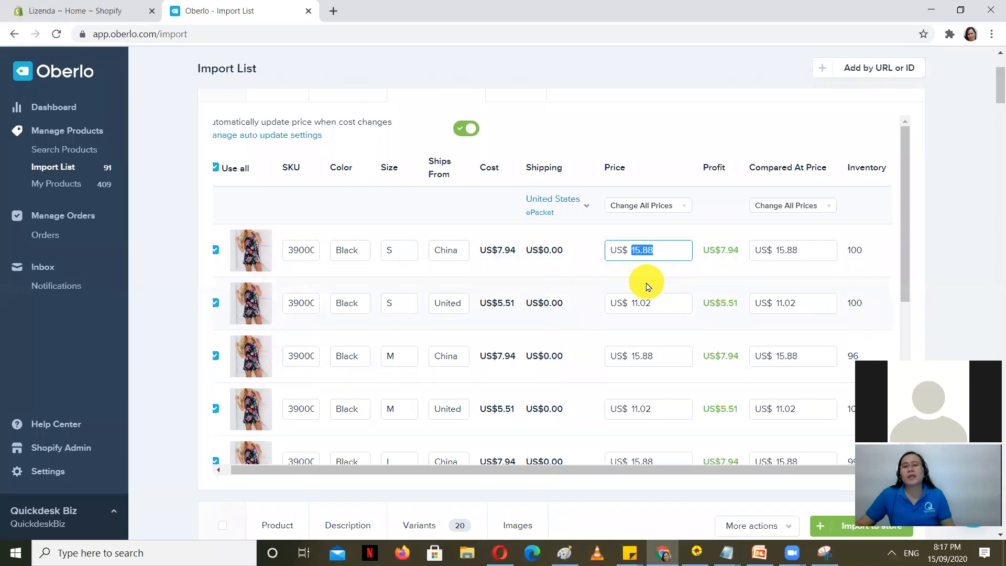
{"action": "type", "text": "25"}
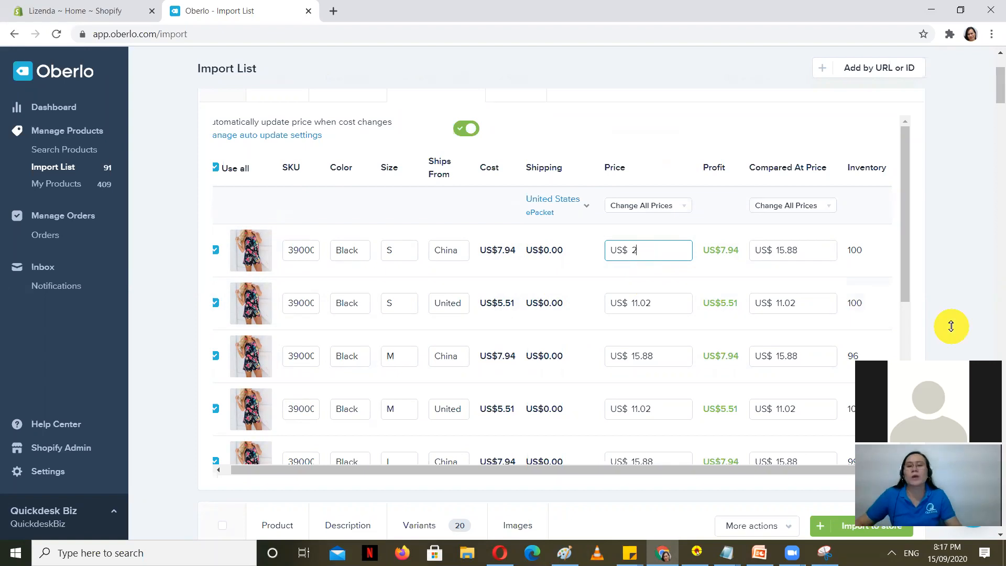
{"action": "left_click", "coordinate": [858, 232]}
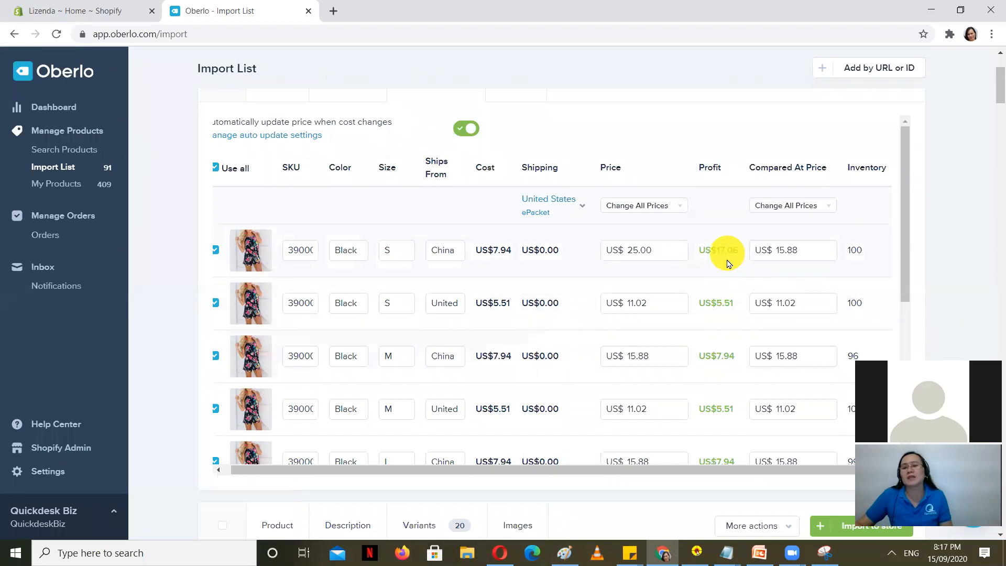
{"action": "left_click", "coordinate": [658, 247]}
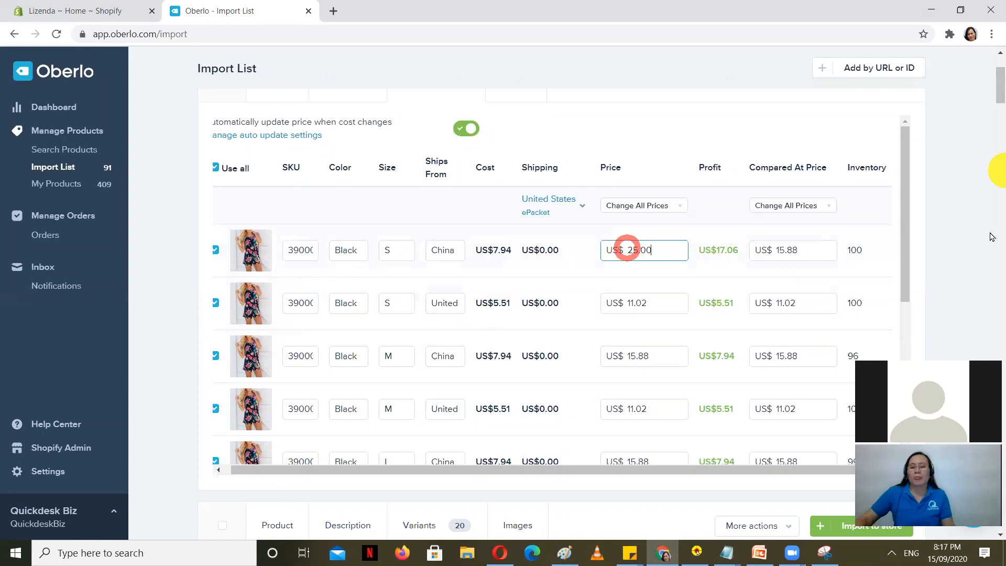
{"action": "key", "text": "BackSpace"}
{"action": "key", "text": "BackSpace"}
{"action": "key", "text": "BackSpace"}
{"action": "key", "text": "BackSpace"}
{"action": "key", "text": "BackSpace"}
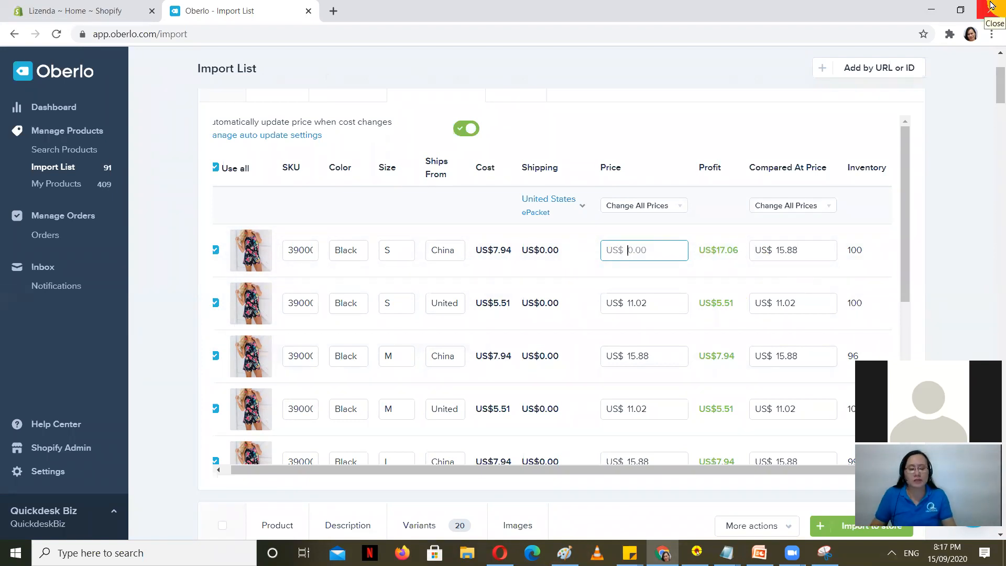
{"action": "key", "text": "ctrl+z"}
{"action": "key", "text": "BackSpace"}
{"action": "key", "text": "BackSpace"}
{"action": "key", "text": "BackSpace"}
{"action": "type", "text": "11.02"}
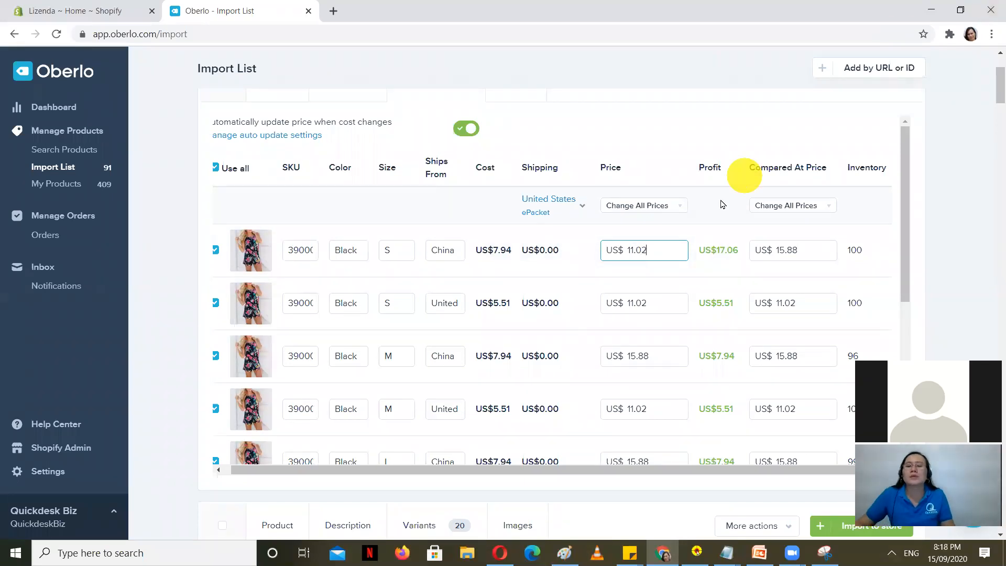
{"action": "left_click", "coordinate": [714, 201]}
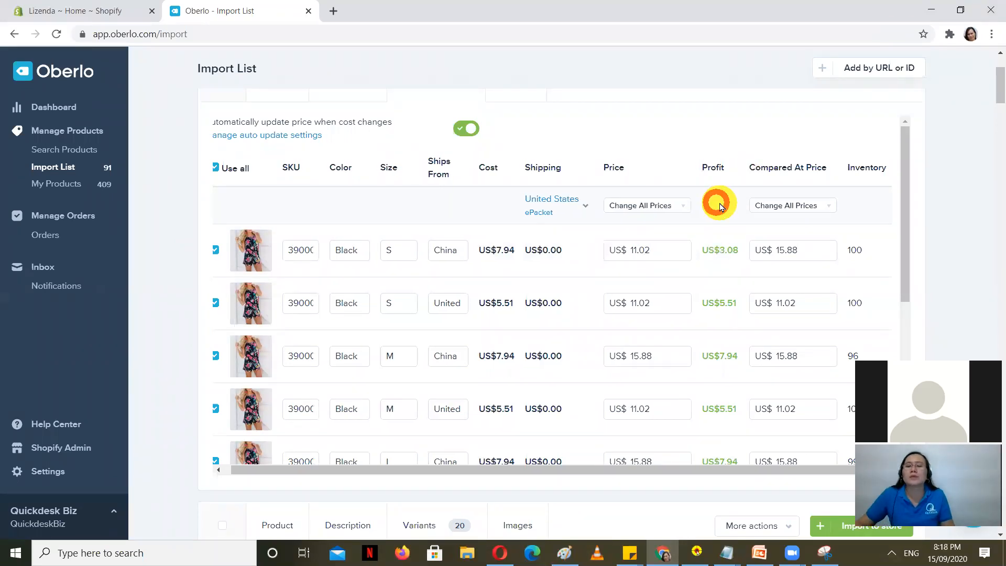
{"action": "left_click_drag", "start_coordinate": [656, 249], "coordinate": [606, 245]}
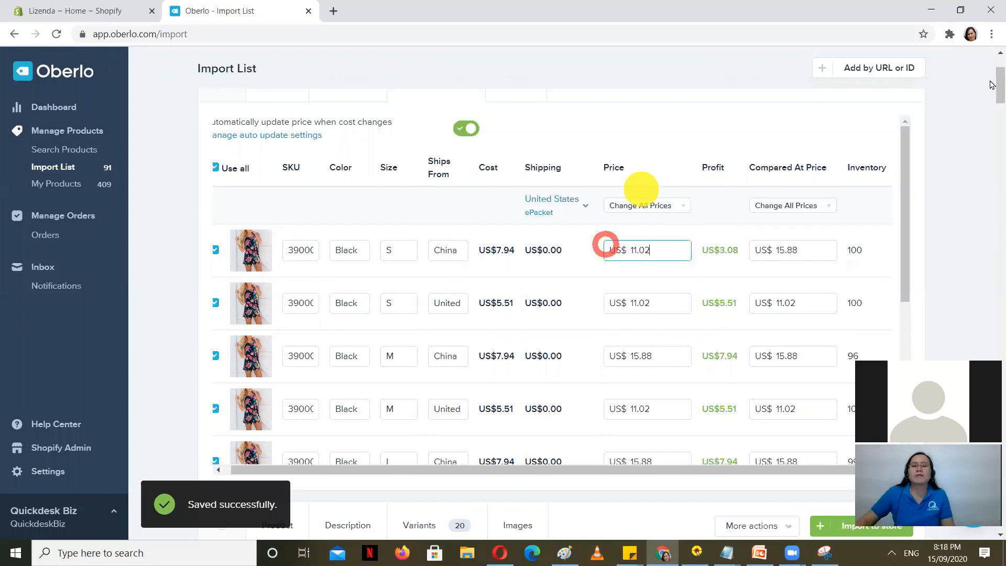
{"action": "type", "text": "15"}
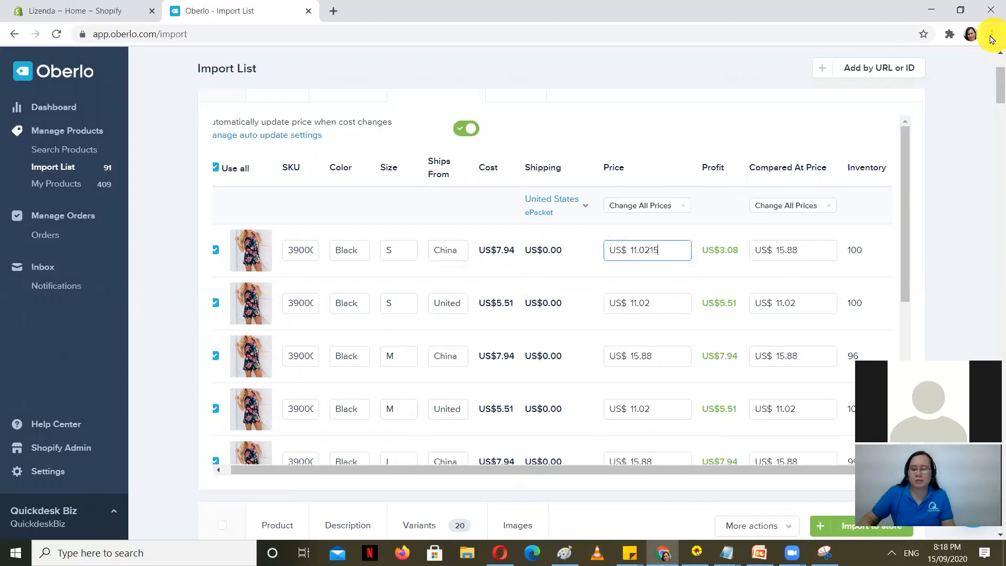
{"action": "key", "text": "BackSpace"}
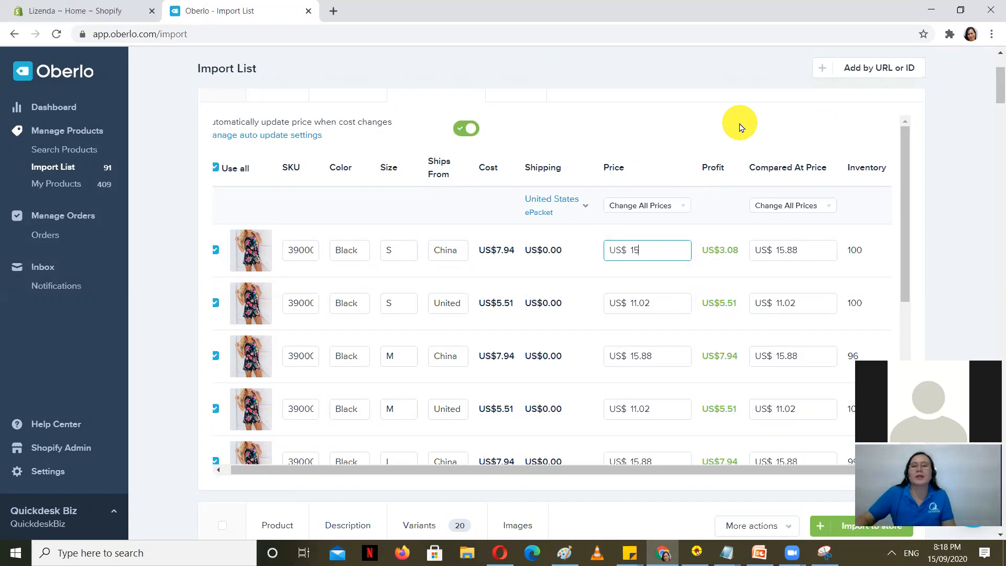
{"action": "left_click", "coordinate": [734, 124]}
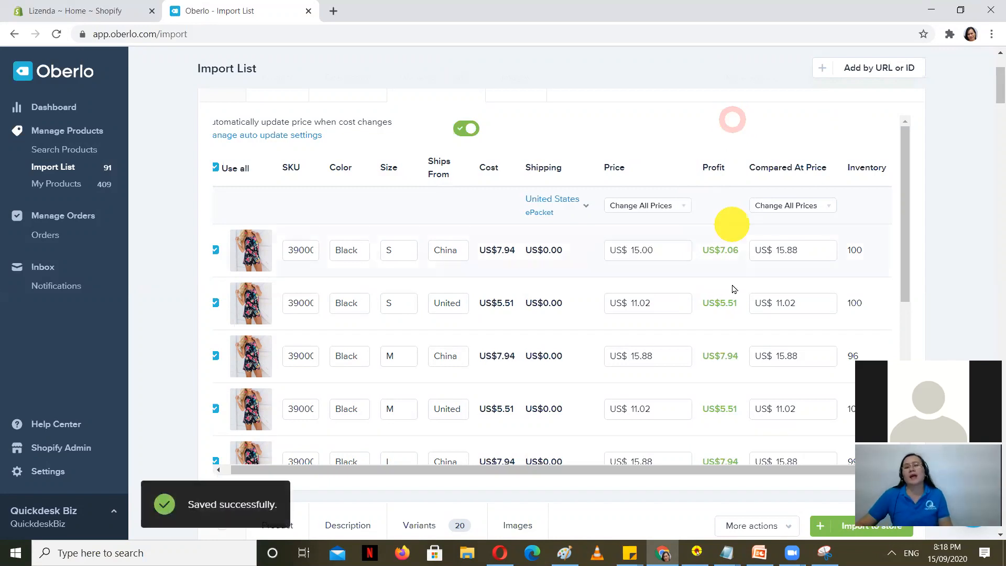
Step: Scroll through the variant rows to check the other prices are unchanged
{"action": "scroll", "coordinate": [668, 338], "scroll_direction": "down", "scroll_amount": 7}
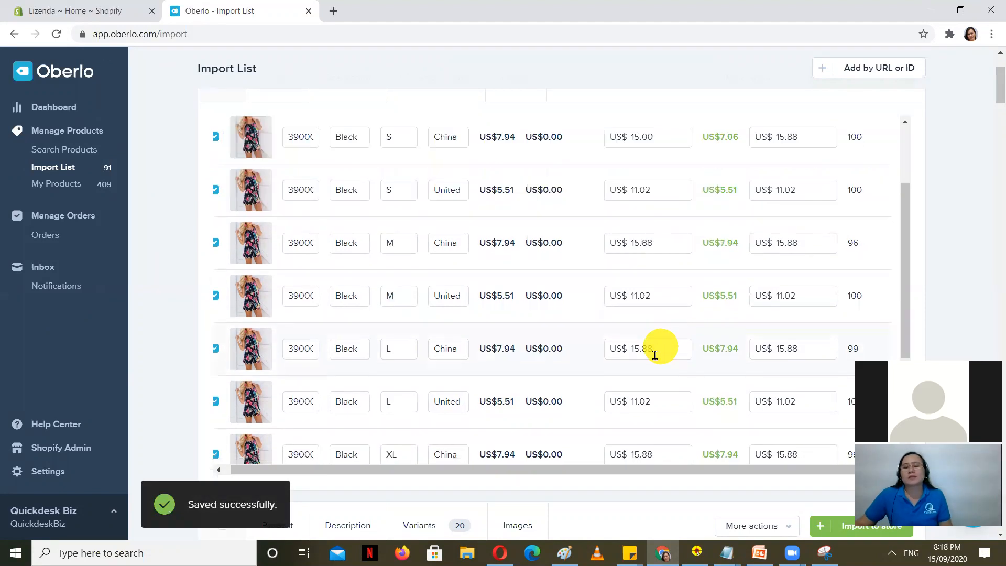
{"action": "scroll", "coordinate": [649, 412], "scroll_direction": "down", "scroll_amount": 1}
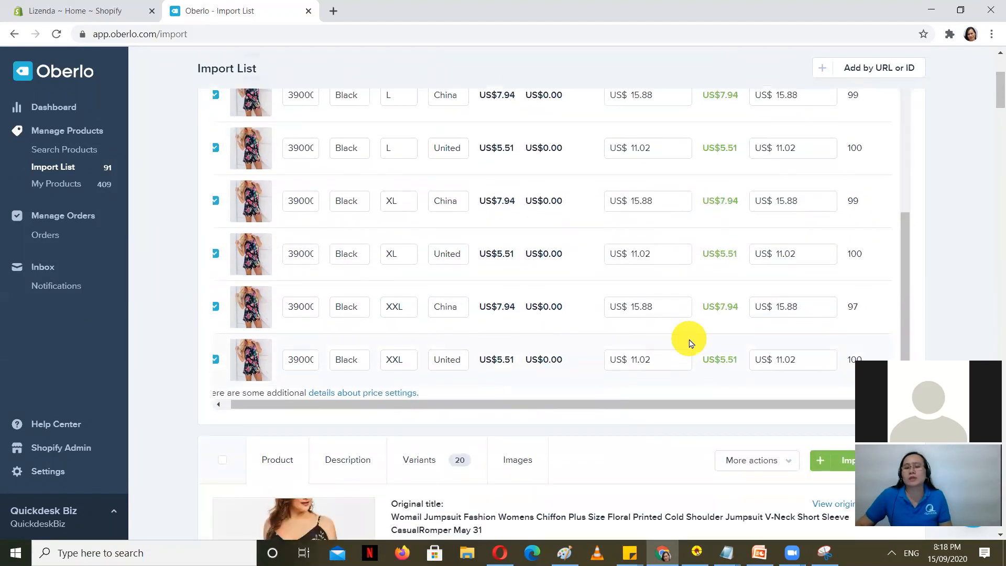
{"action": "scroll", "coordinate": [991, 224], "scroll_direction": "up", "scroll_amount": 4}
{"action": "scroll", "coordinate": [622, 386], "scroll_direction": "up", "scroll_amount": 8}
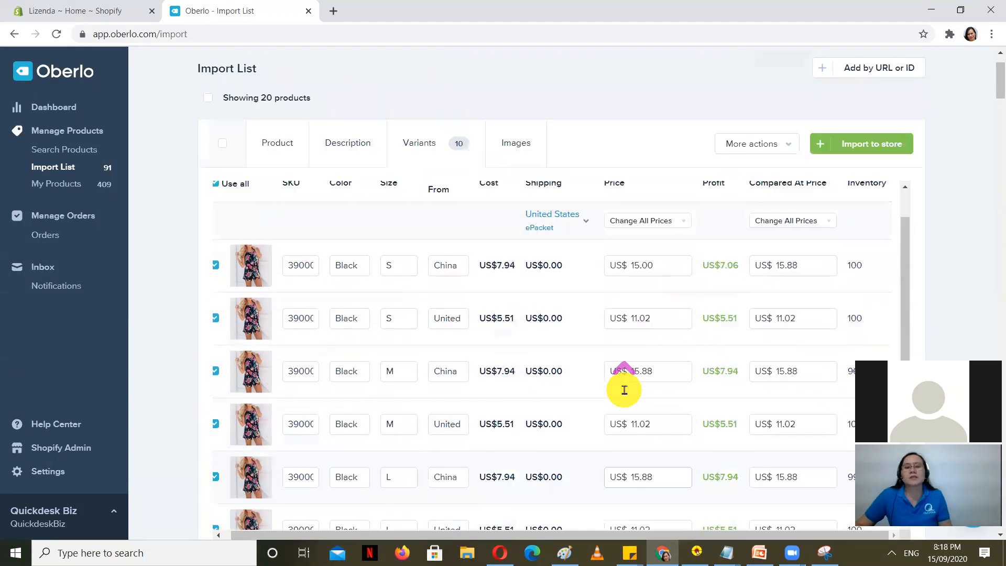
{"action": "scroll", "coordinate": [392, 425], "scroll_direction": "down", "scroll_amount": 5}
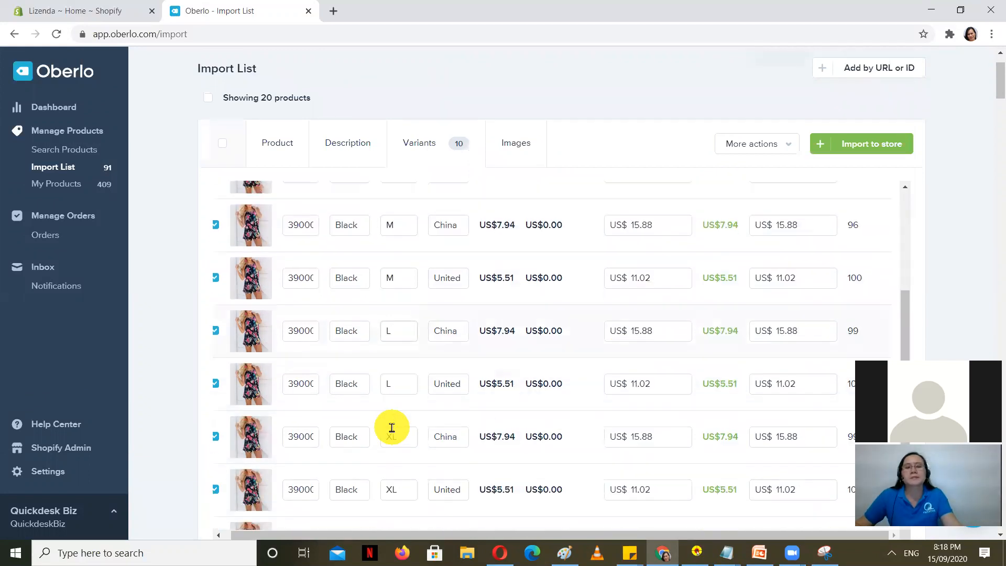
{"action": "scroll", "coordinate": [392, 435], "scroll_direction": "down", "scroll_amount": 3}
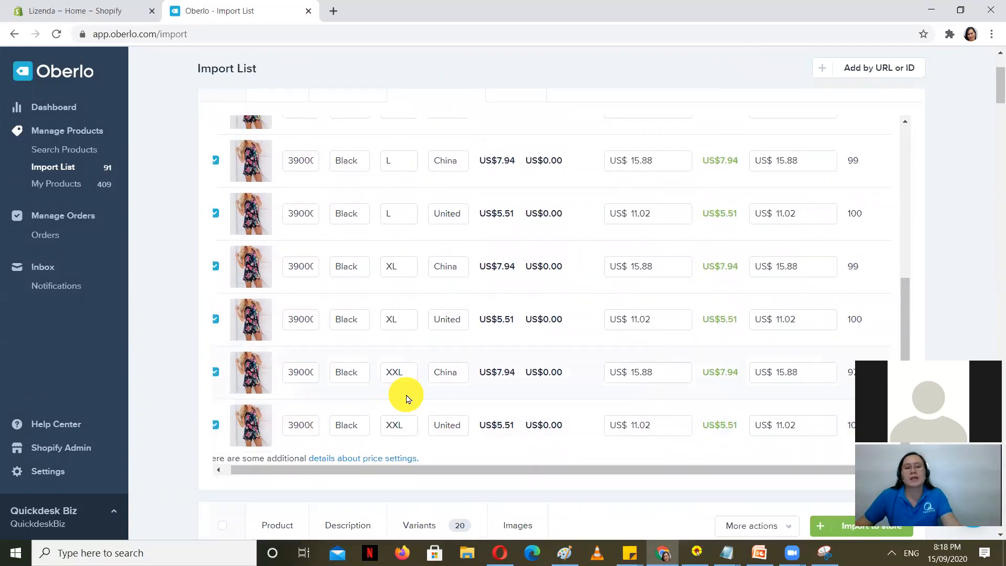
{"action": "scroll", "coordinate": [408, 398], "scroll_direction": "up", "scroll_amount": 3}
{"action": "scroll", "coordinate": [406, 396], "scroll_direction": "up", "scroll_amount": 2}
{"action": "scroll", "coordinate": [573, 361], "scroll_direction": "down", "scroll_amount": 3}
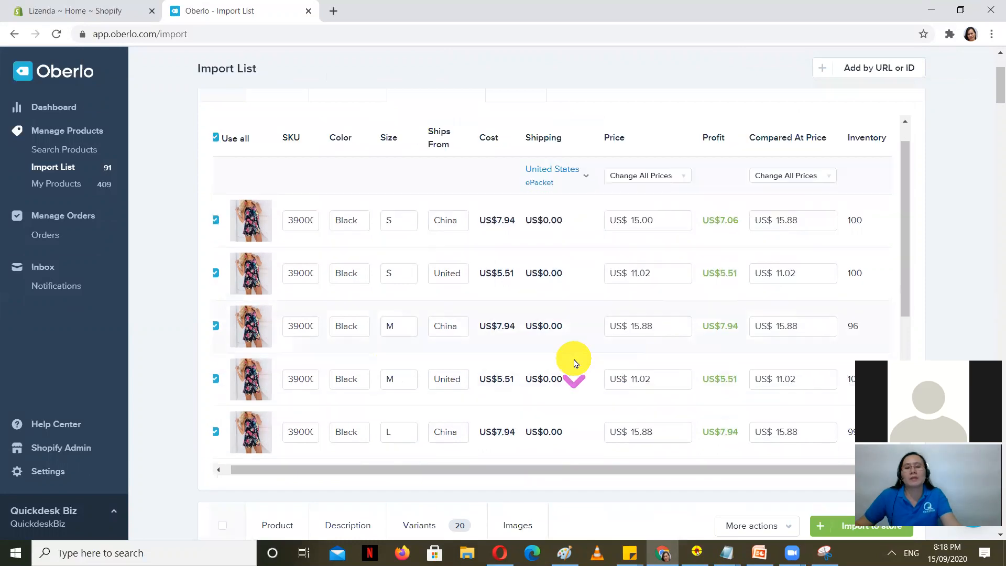
{"action": "scroll", "coordinate": [588, 365], "scroll_direction": "down", "scroll_amount": 1}
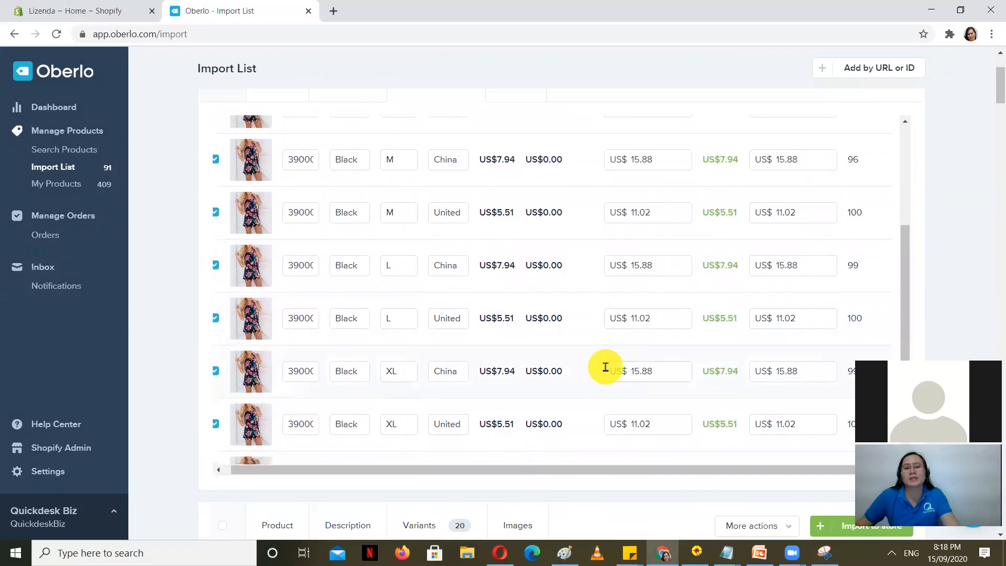
{"action": "scroll", "coordinate": [605, 367], "scroll_direction": "down", "scroll_amount": 2}
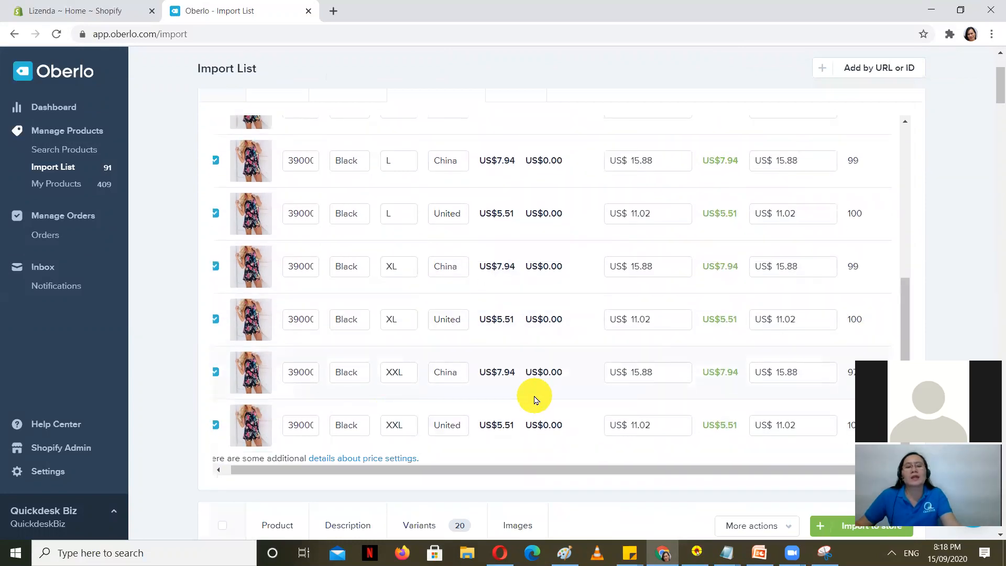
{"action": "scroll", "coordinate": [534, 399], "scroll_direction": "up", "scroll_amount": 6}
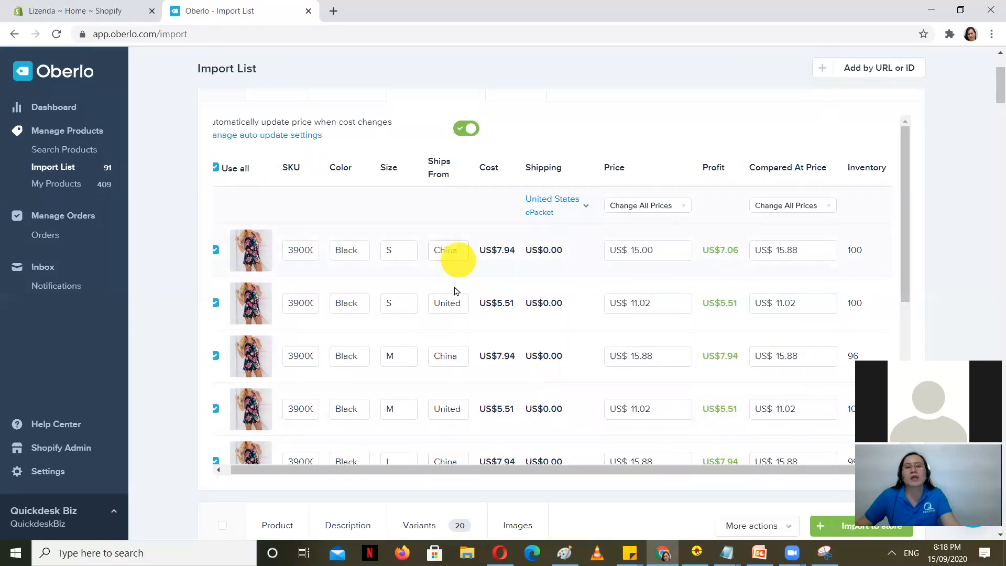
{"action": "scroll", "coordinate": [459, 376], "scroll_direction": "down", "scroll_amount": 1}
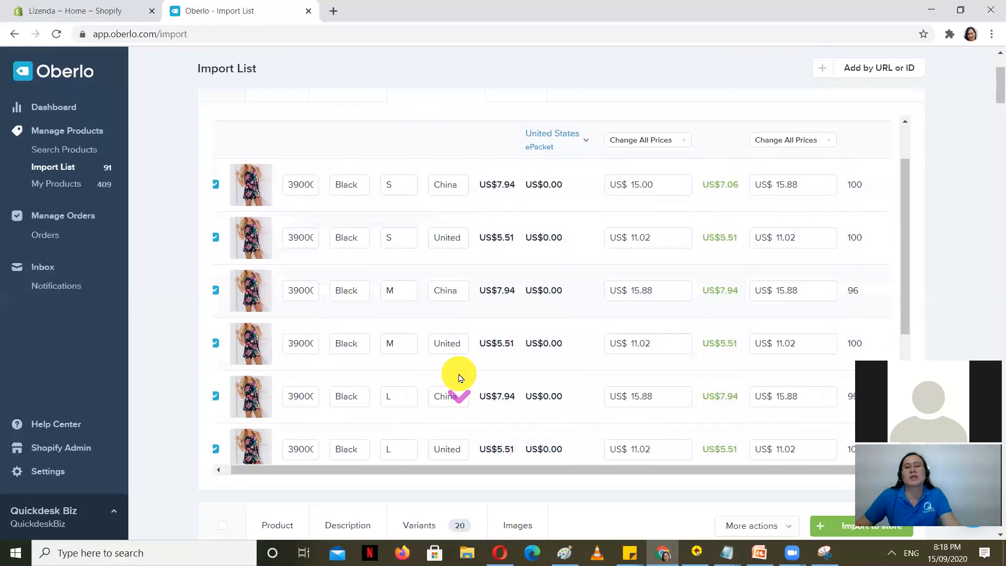
{"action": "scroll", "coordinate": [460, 377], "scroll_direction": "down", "scroll_amount": 5}
{"action": "scroll", "coordinate": [549, 359], "scroll_direction": "up", "scroll_amount": 6}
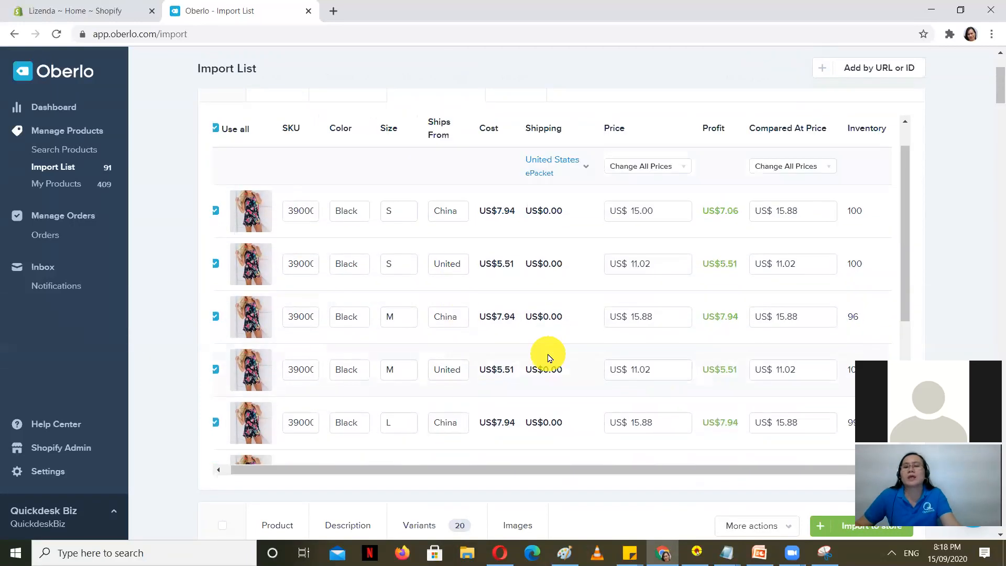
{"action": "scroll", "coordinate": [549, 358], "scroll_direction": "up", "scroll_amount": 1}
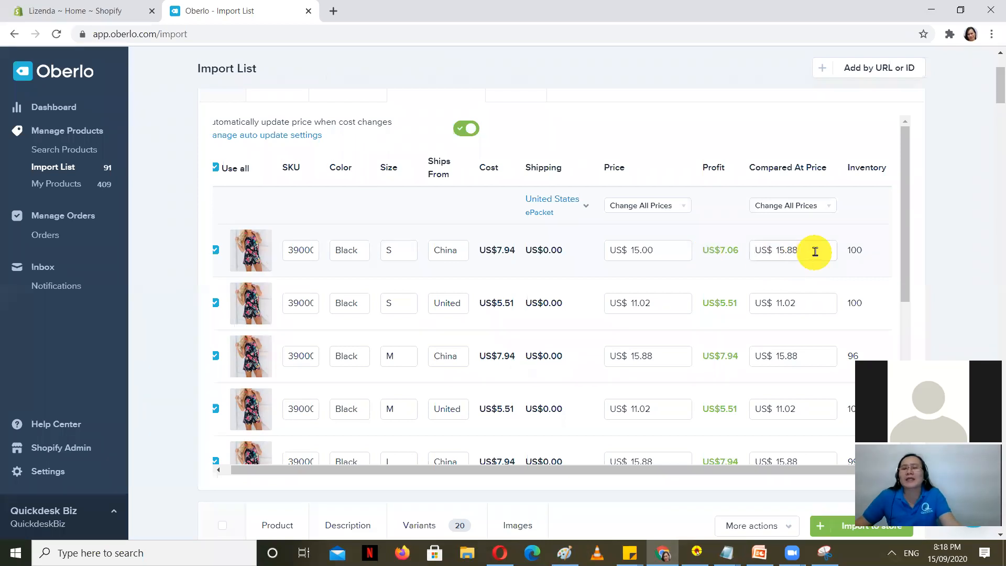
Step: Set the first variant's compared-at price to 20.00, copy it, and paste into the second and M/China variants
{"action": "left_click_drag", "start_coordinate": [815, 250], "coordinate": [762, 248]}
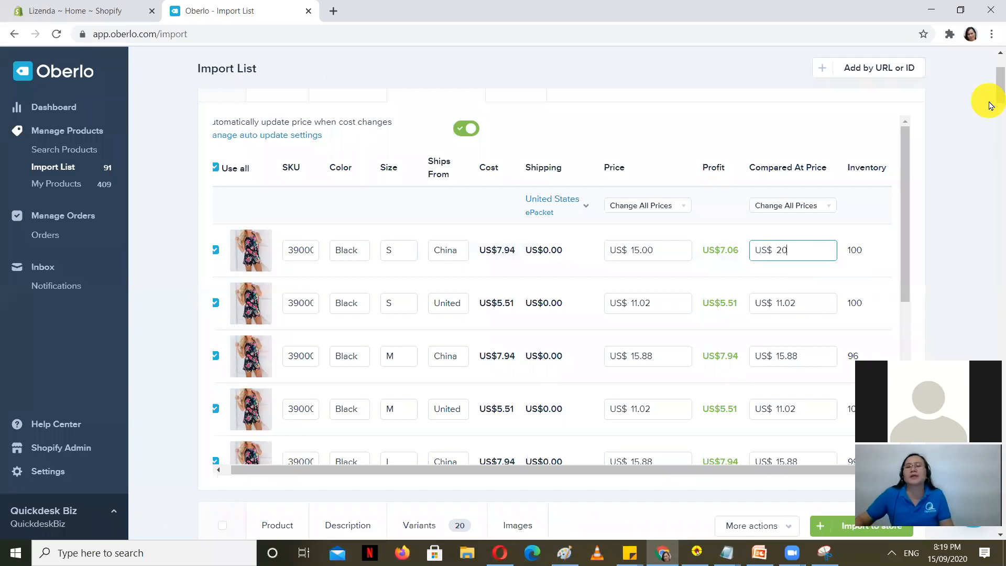
{"action": "left_click", "coordinate": [876, 208]}
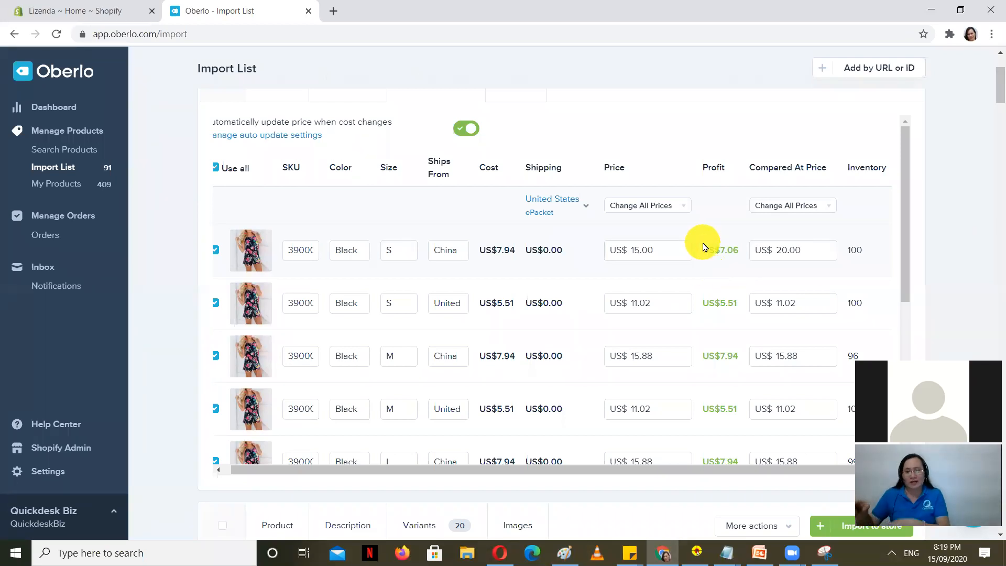
{"action": "left_click_drag", "start_coordinate": [813, 248], "coordinate": [741, 251]}
{"action": "key", "text": "ctrl+c"}
{"action": "left_click_drag", "start_coordinate": [809, 308], "coordinate": [713, 304]}
{"action": "key", "text": "ctrl+v"}
{"action": "left_click_drag", "start_coordinate": [813, 354], "coordinate": [685, 353]}
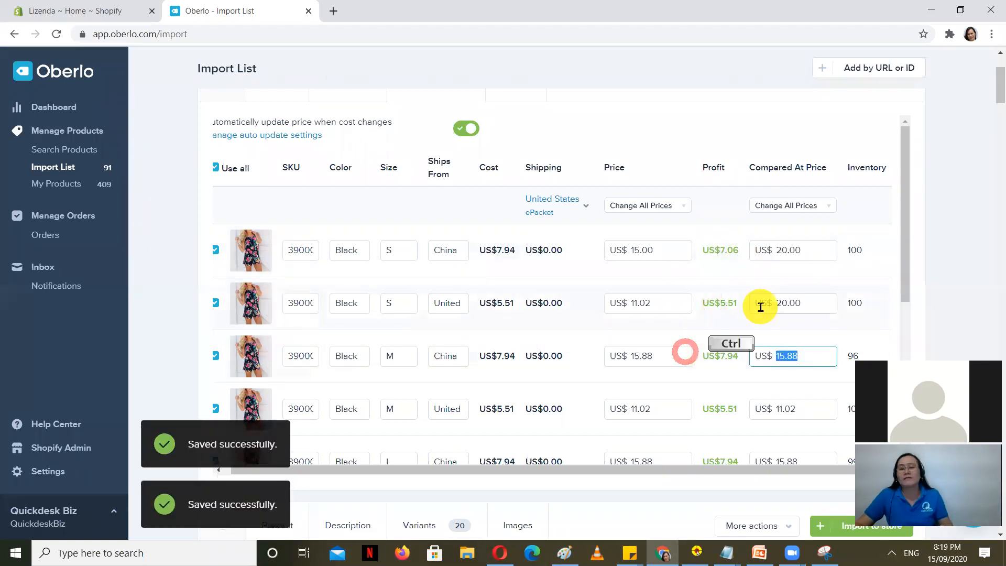
{"action": "key", "text": "ctrl+v"}
Step: Paste 20.00 as the compared-at price for M/United, L/China, L/United and XL/China
{"action": "scroll", "coordinate": [759, 315], "scroll_direction": "down", "scroll_amount": 1}
{"action": "scroll", "coordinate": [759, 315], "scroll_direction": "down", "scroll_amount": 2}
{"action": "left_click_drag", "start_coordinate": [820, 278], "coordinate": [693, 276]}
{"action": "key", "text": "ctrl+v"}
{"action": "left_click_drag", "start_coordinate": [684, 321], "coordinate": [679, 318]}
{"action": "key", "text": "ctrl+v"}
{"action": "scroll", "coordinate": [760, 309], "scroll_direction": "down", "scroll_amount": 2}
{"action": "left_click_drag", "start_coordinate": [822, 259], "coordinate": [701, 247]}
{"action": "key", "text": "ctrl+v"}
{"action": "left_click_drag", "start_coordinate": [849, 292], "coordinate": [726, 301]}
{"action": "key", "text": "ctrl+v"}
Step: Paste 20.00 as the compared-at price for XL/United, XXL/China and XXL/United
{"action": "left_click_drag", "start_coordinate": [815, 343], "coordinate": [690, 354]}
{"action": "key", "text": "ctrl+v"}
{"action": "left_click_drag", "start_coordinate": [825, 414], "coordinate": [773, 425]}
{"action": "key", "text": "ctrl+v"}
{"action": "scroll", "coordinate": [775, 407], "scroll_direction": "down", "scroll_amount": 1}
{"action": "key", "text": "ctrl+v"}
{"action": "scroll", "coordinate": [456, 241], "scroll_direction": "up", "scroll_amount": 5}
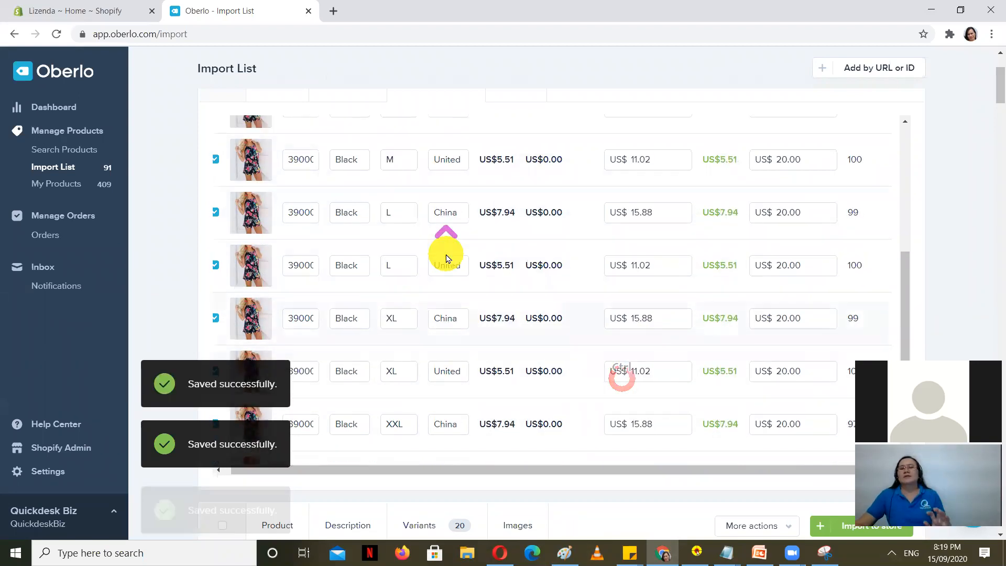
{"action": "scroll", "coordinate": [464, 247], "scroll_direction": "up", "scroll_amount": 3}
{"action": "left_click", "coordinate": [642, 222]}
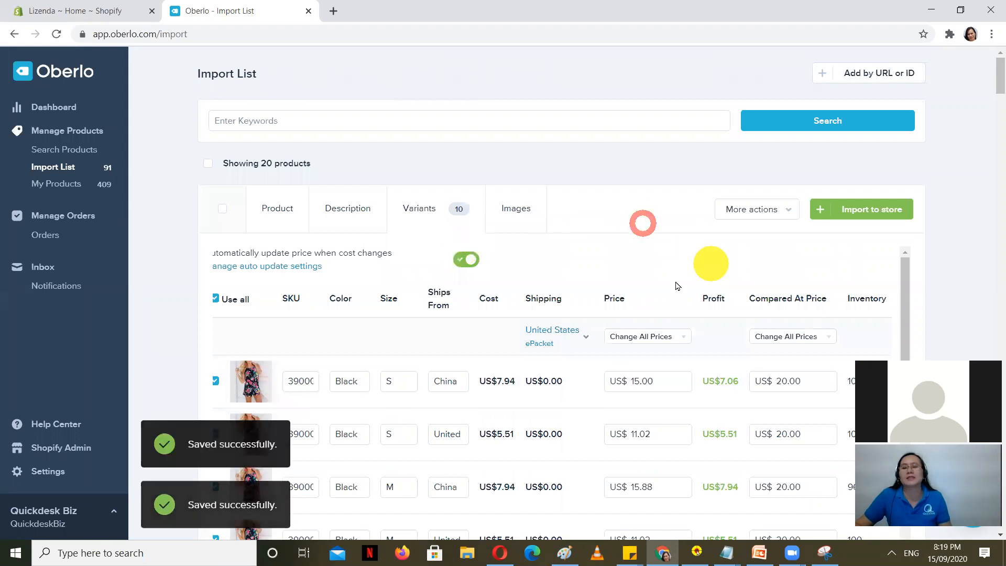
Step: Review the updated playsuit variants and glance at the next jumpsuit product's variants
{"action": "scroll", "coordinate": [700, 374], "scroll_direction": "down", "scroll_amount": 3}
{"action": "scroll", "coordinate": [699, 373], "scroll_direction": "down", "scroll_amount": 5}
{"action": "scroll", "coordinate": [690, 398], "scroll_direction": "up", "scroll_amount": 10}
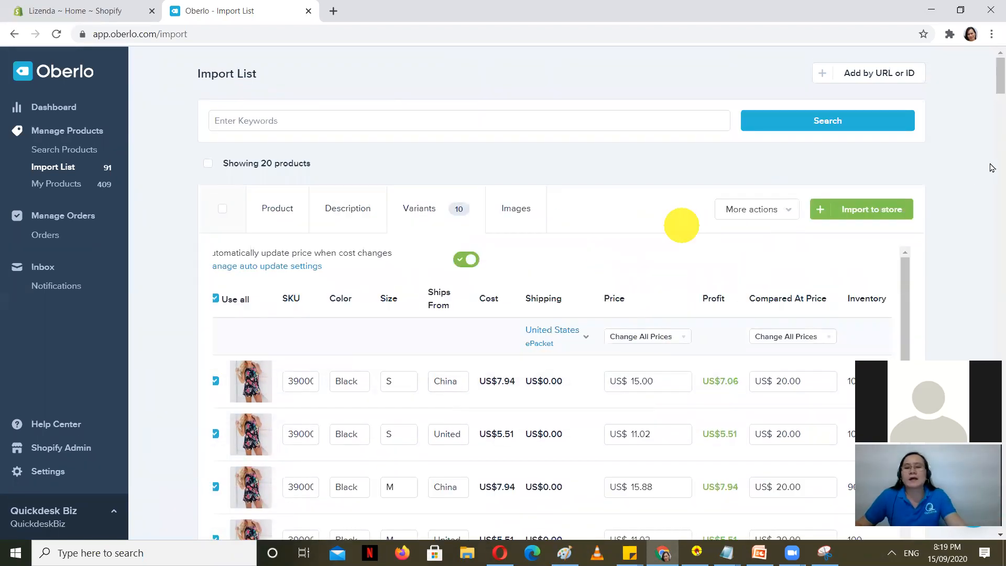
{"action": "left_click", "coordinate": [418, 212]}
{"action": "scroll", "coordinate": [337, 263], "scroll_direction": "down", "scroll_amount": 10}
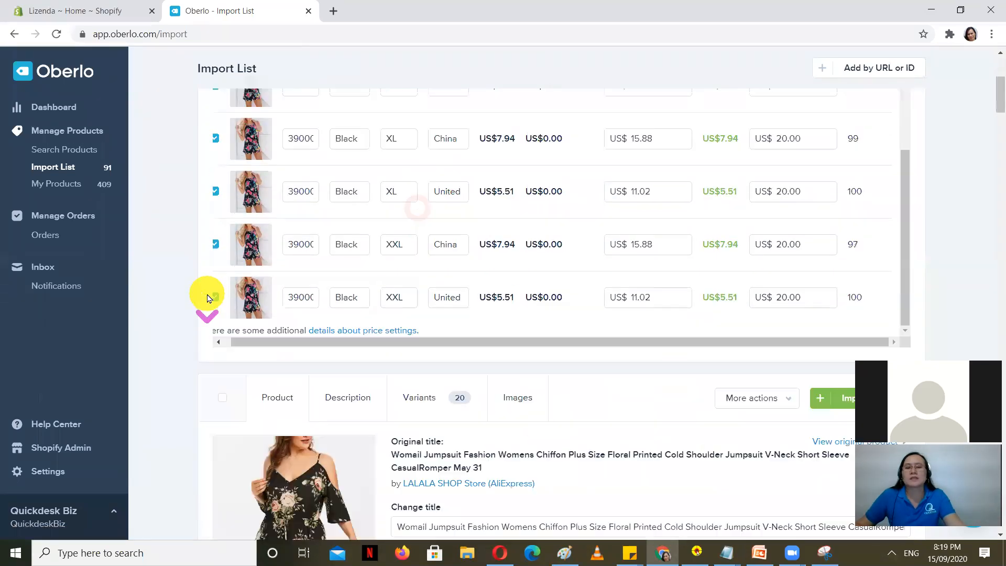
{"action": "scroll", "coordinate": [204, 297], "scroll_direction": "down", "scroll_amount": 1}
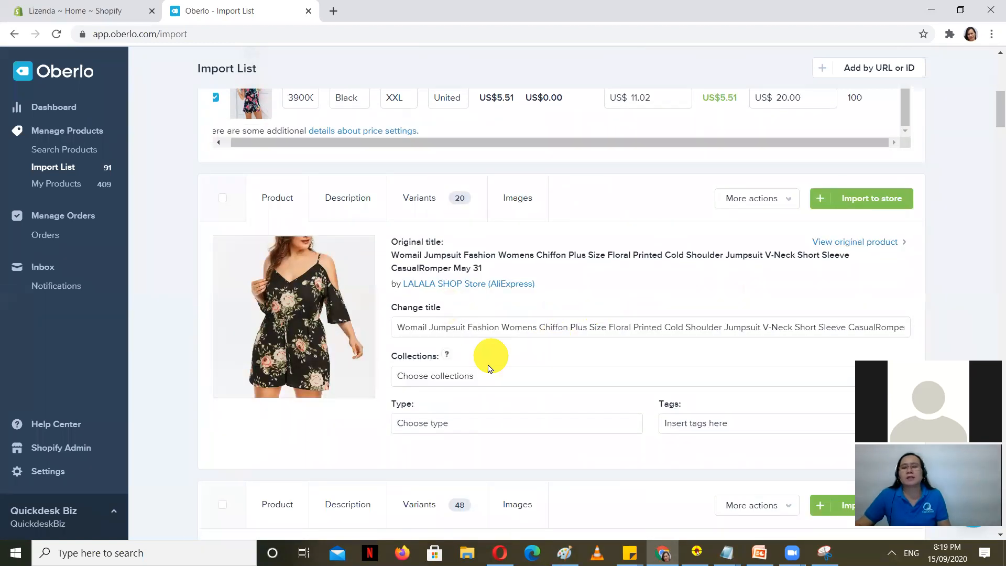
{"action": "scroll", "coordinate": [487, 365], "scroll_direction": "down", "scroll_amount": 6}
{"action": "scroll", "coordinate": [481, 347], "scroll_direction": "up", "scroll_amount": 5}
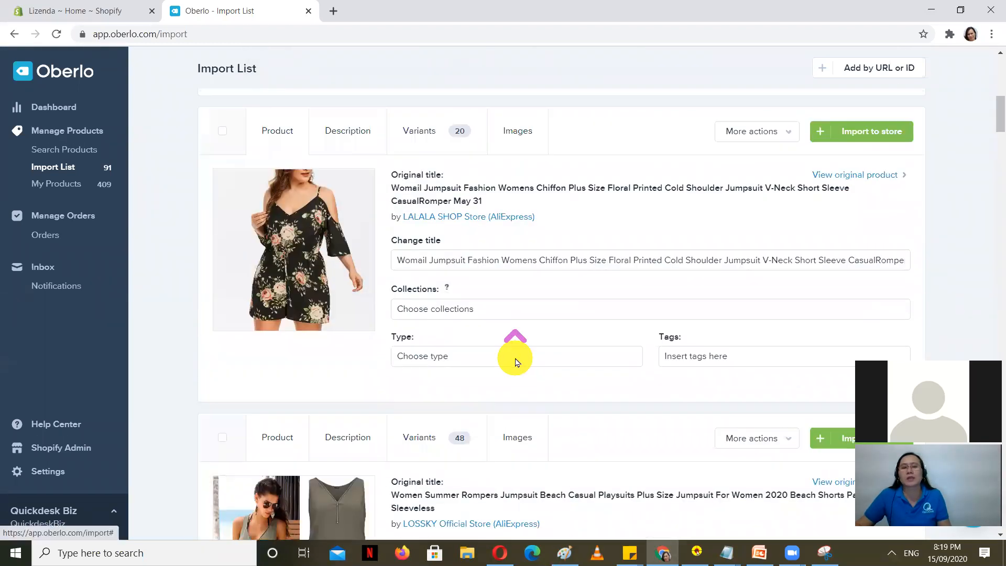
{"action": "scroll", "coordinate": [517, 361], "scroll_direction": "up", "scroll_amount": 3}
{"action": "left_click", "coordinate": [421, 330]}
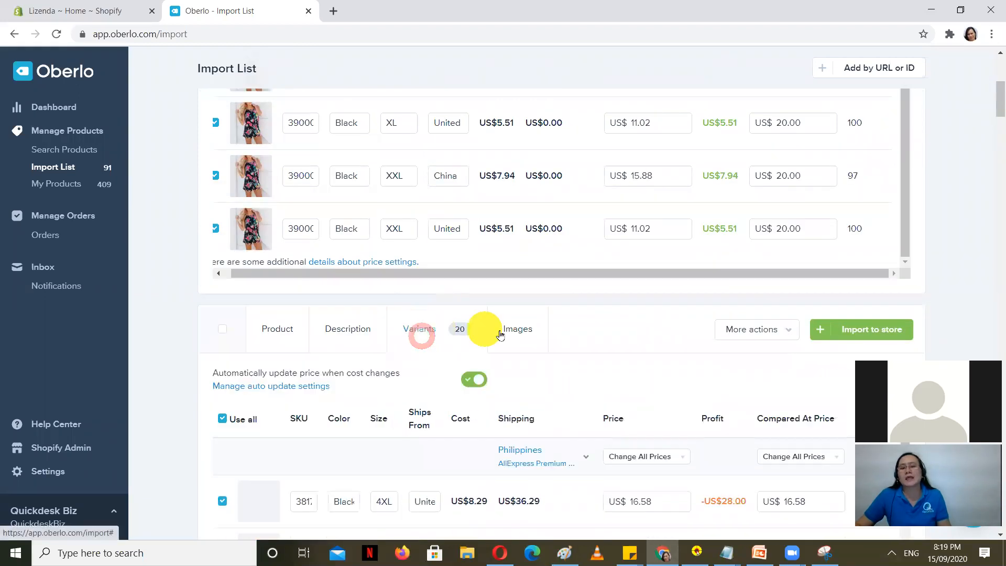
{"action": "scroll", "coordinate": [501, 335], "scroll_direction": "down", "scroll_amount": 5}
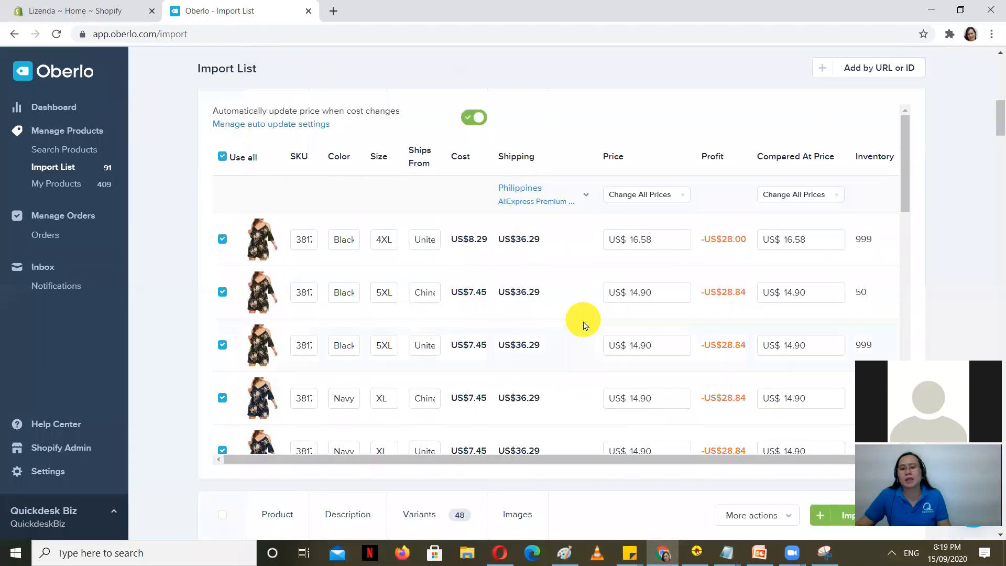
{"action": "scroll", "coordinate": [692, 343], "scroll_direction": "up", "scroll_amount": 7}
{"action": "scroll", "coordinate": [712, 325], "scroll_direction": "up", "scroll_amount": 10}
{"action": "scroll", "coordinate": [346, 360], "scroll_direction": "down", "scroll_amount": 3}
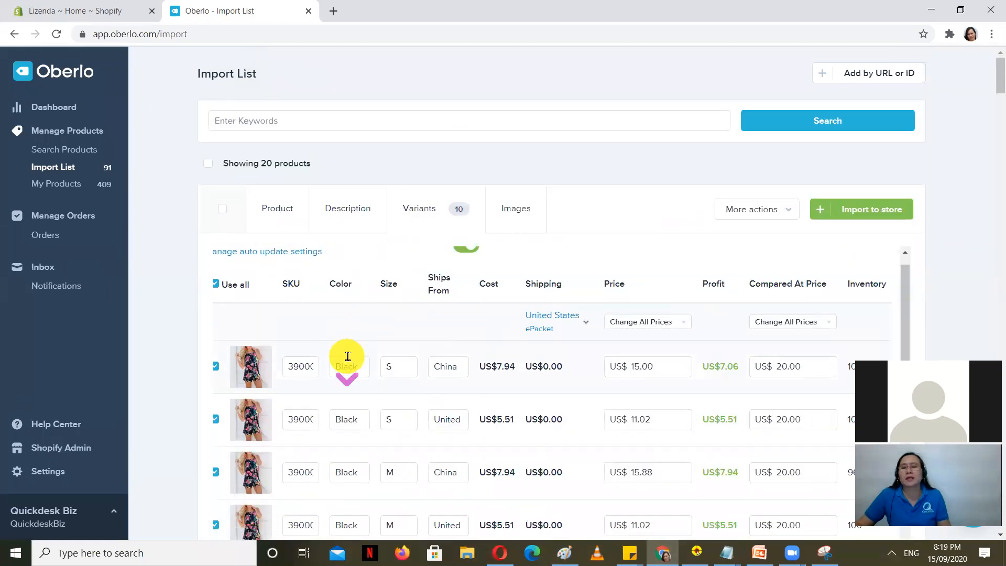
Step: Import the Bohemian Style Playsuit into the Shopify store
{"action": "left_click", "coordinate": [873, 209]}
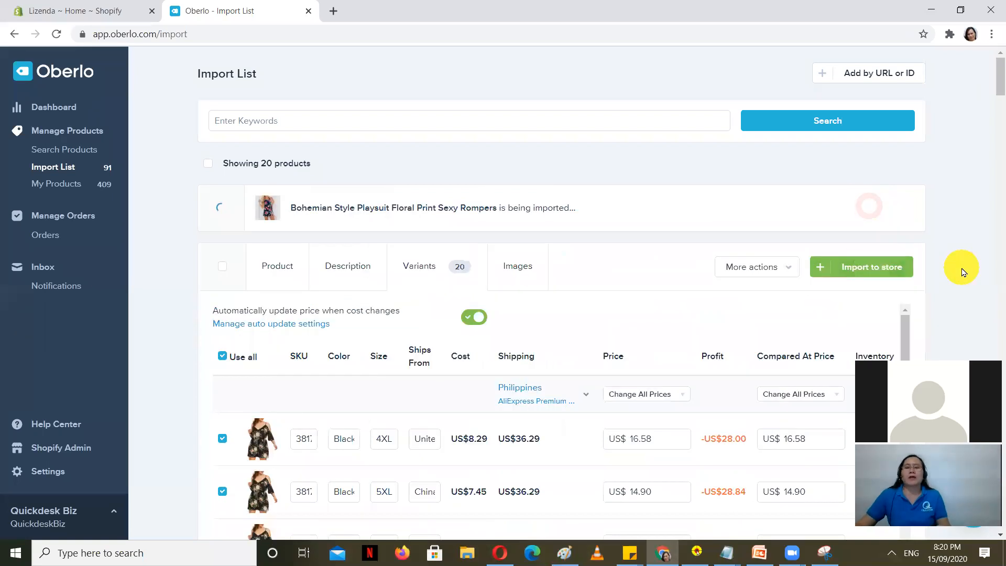
{"action": "scroll", "coordinate": [692, 267], "scroll_direction": "down", "scroll_amount": 10}
{"action": "scroll", "coordinate": [581, 298], "scroll_direction": "down", "scroll_amount": 20}
{"action": "scroll", "coordinate": [584, 316], "scroll_direction": "down", "scroll_amount": 5}
{"action": "scroll", "coordinate": [619, 301], "scroll_direction": "up", "scroll_amount": 15}
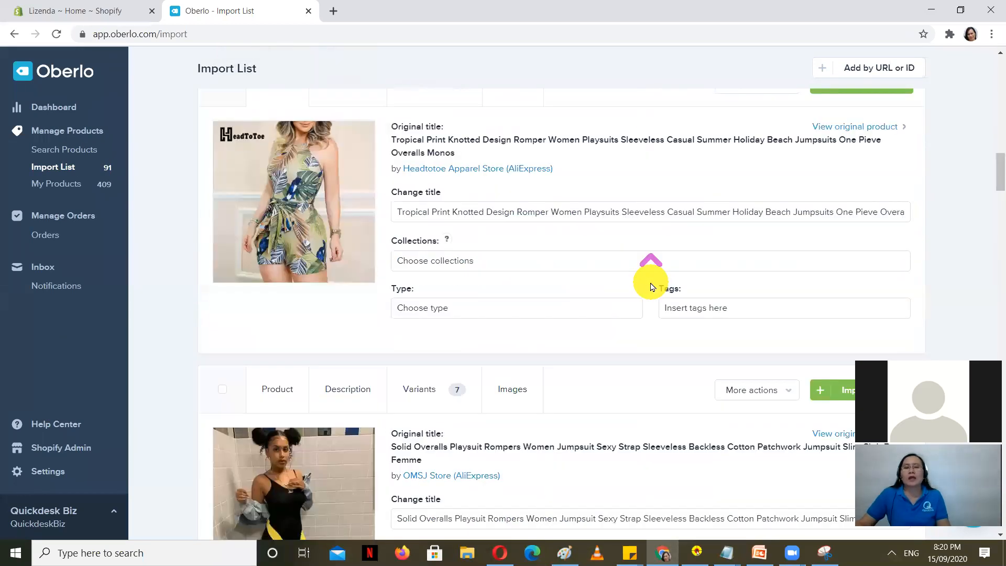
{"action": "scroll", "coordinate": [652, 287], "scroll_direction": "up", "scroll_amount": 15}
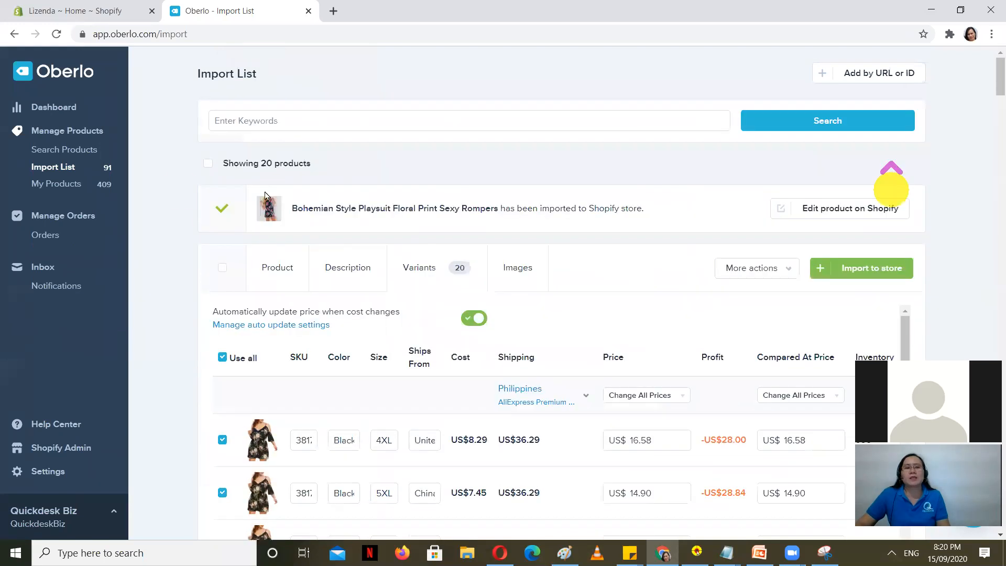
Step: Confirm the playsuit tops the My Products list of 410 products, then return to Import List
{"action": "left_click", "coordinate": [72, 186]}
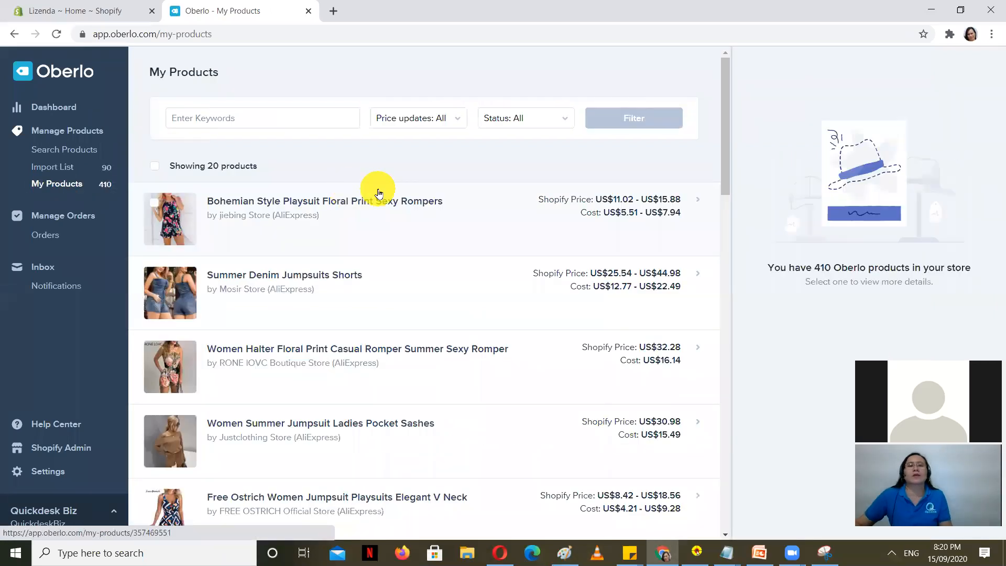
{"action": "scroll", "coordinate": [388, 210], "scroll_direction": "down", "scroll_amount": 7}
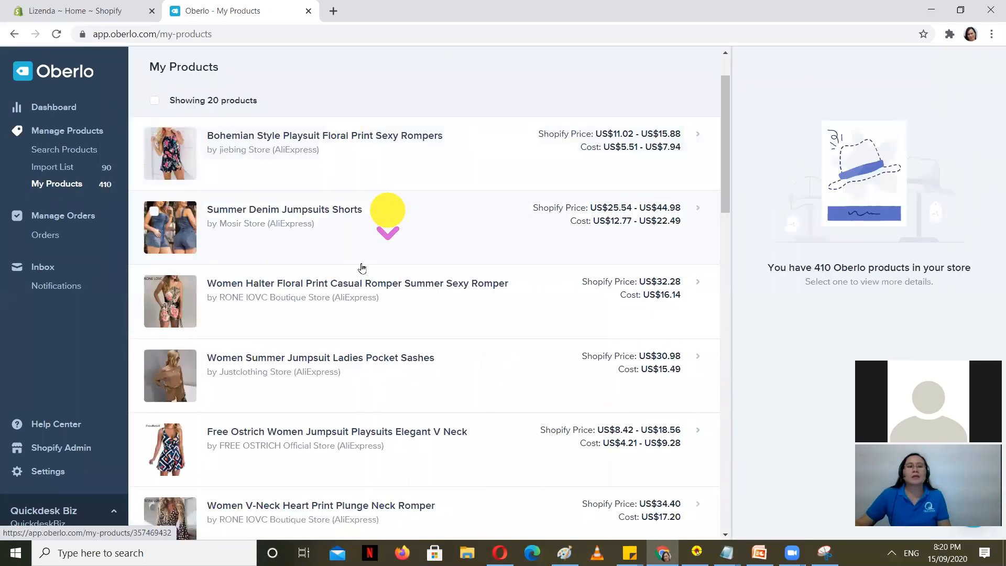
{"action": "scroll", "coordinate": [354, 283], "scroll_direction": "down", "scroll_amount": 10}
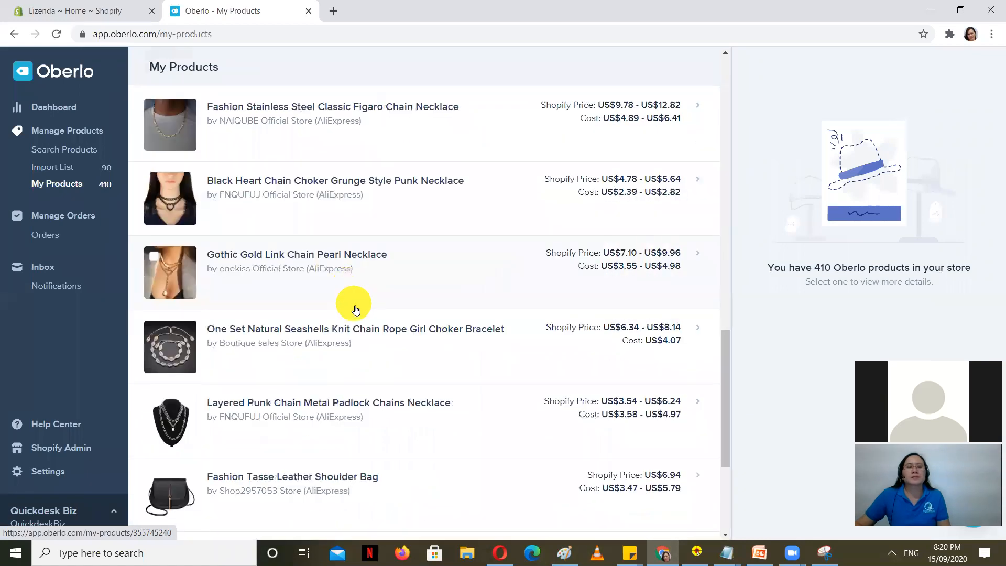
{"action": "scroll", "coordinate": [367, 294], "scroll_direction": "up", "scroll_amount": 7}
{"action": "scroll", "coordinate": [374, 283], "scroll_direction": "up", "scroll_amount": 10}
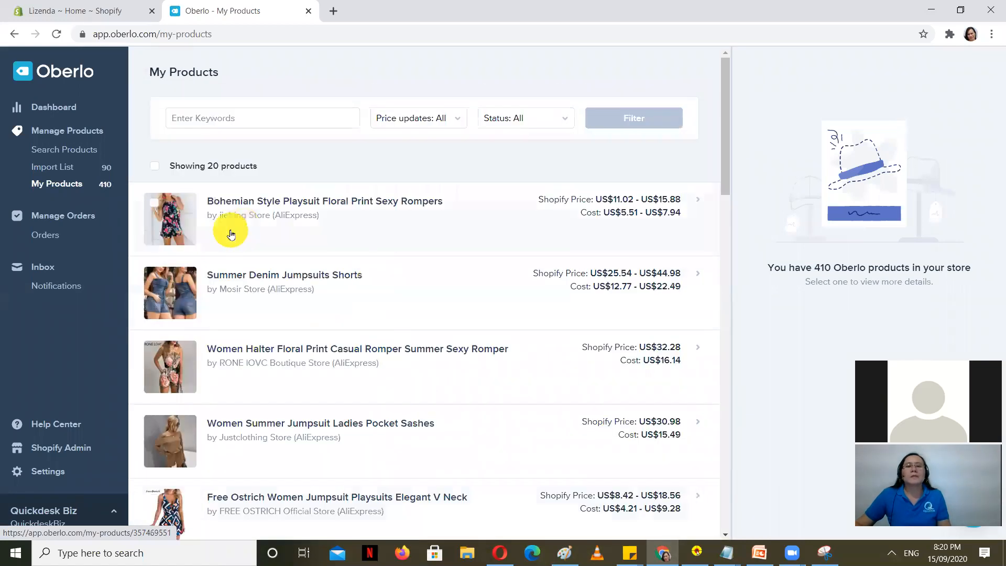
{"action": "left_click", "coordinate": [63, 167]}
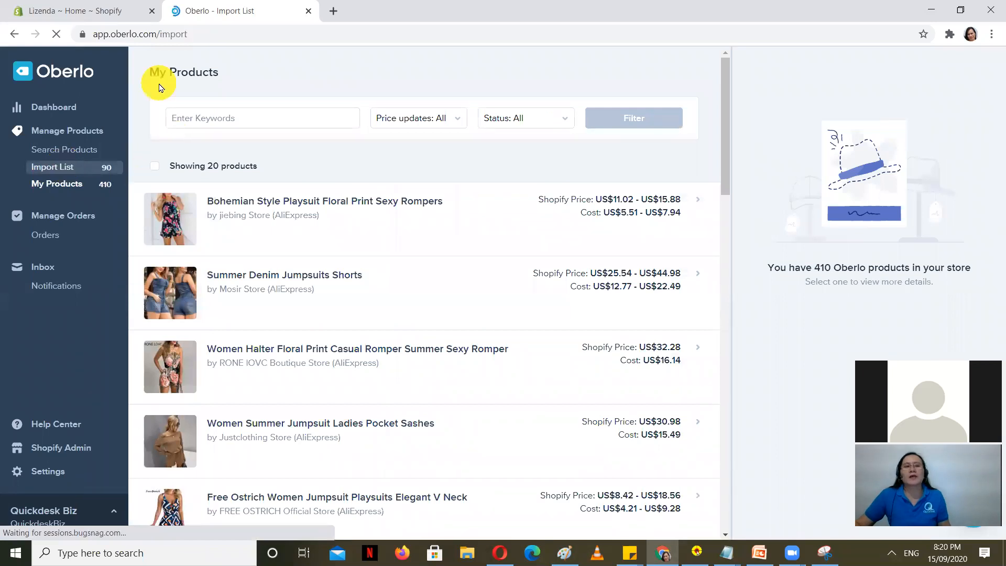
Step: Open the store's live storefront from the Shopify admin address in a new tab
{"action": "left_click", "coordinate": [133, 9]}
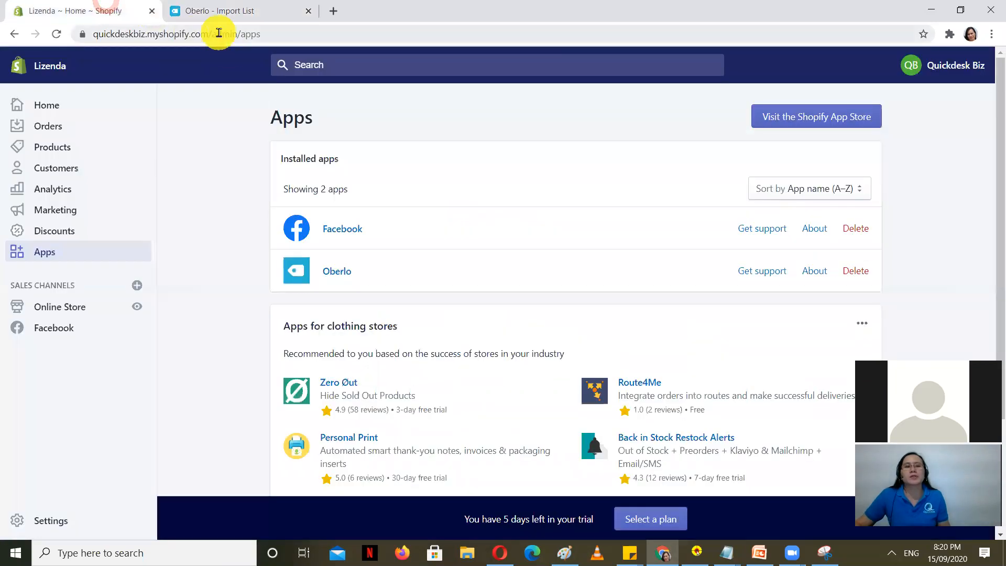
{"action": "left_click_drag", "start_coordinate": [215, 32], "coordinate": [18, 31]}
{"action": "key", "text": "ctrl+c"}
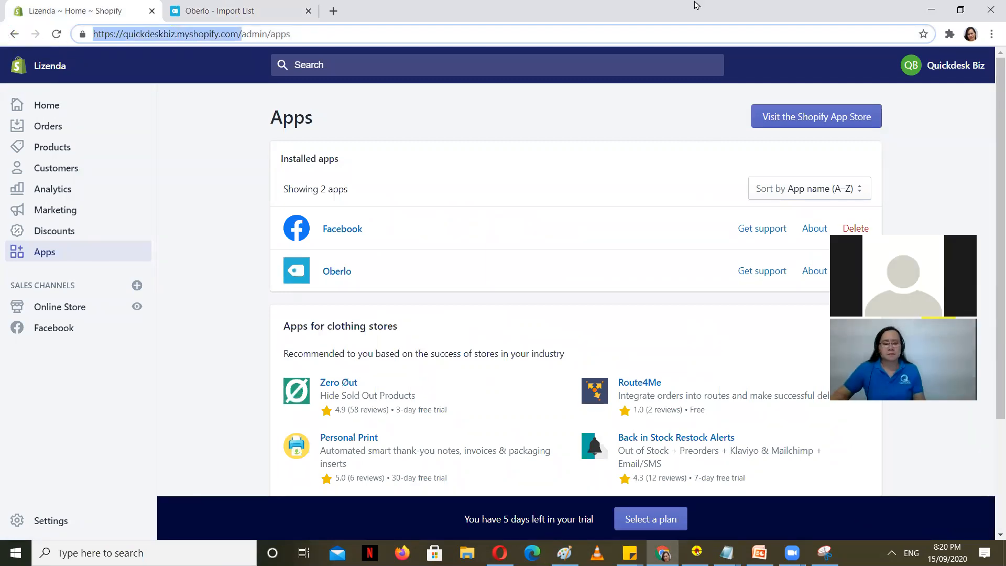
{"action": "key", "text": "ctrl+t"}
{"action": "key", "text": "ctrl+v"}
{"action": "key", "text": "Return"}
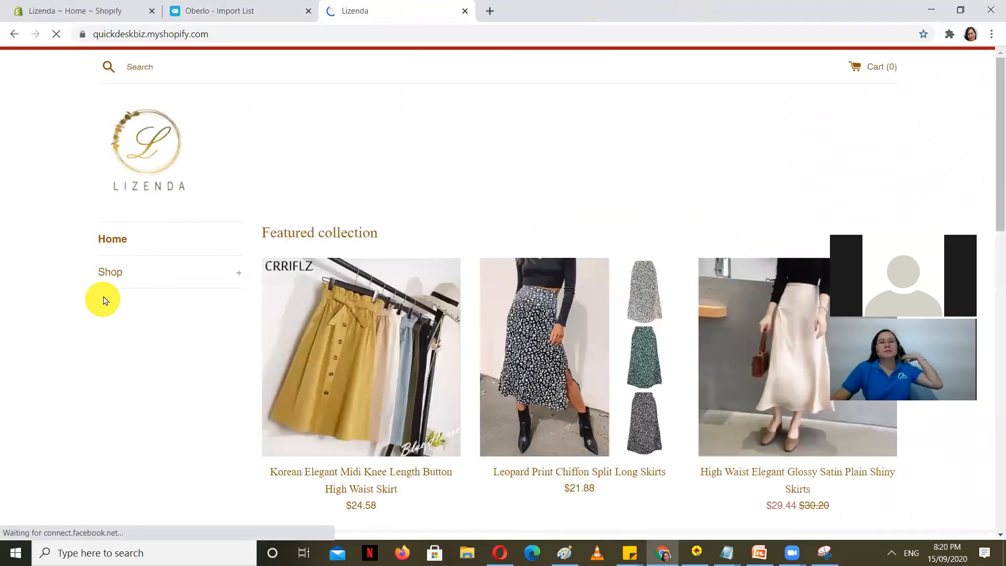
Step: Browse to Shop > Rompers and open the Bohemian romper's page in a new tab
{"action": "left_click", "coordinate": [165, 272]}
{"action": "scroll", "coordinate": [50, 246], "scroll_direction": "down", "scroll_amount": 3}
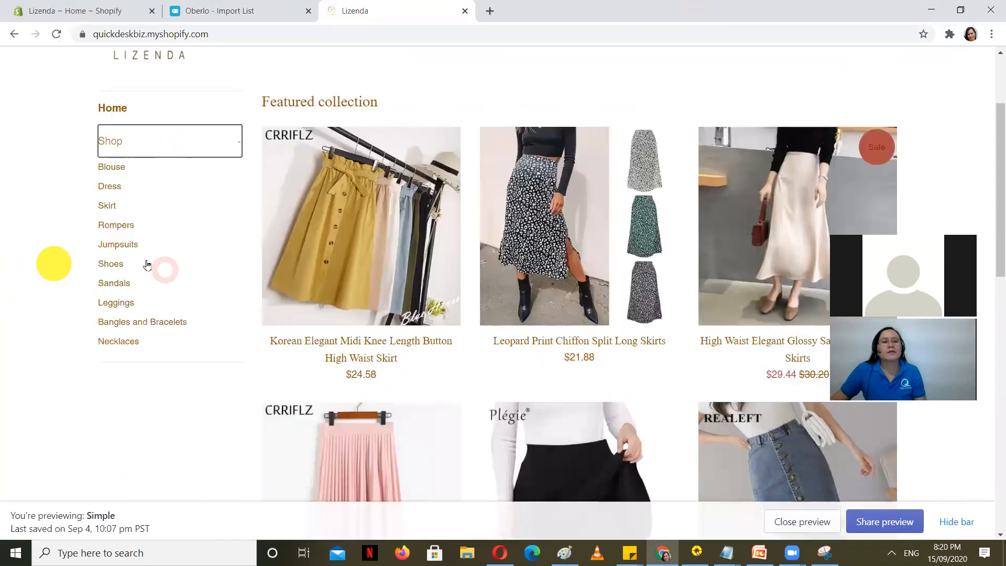
{"action": "left_click", "coordinate": [114, 230]}
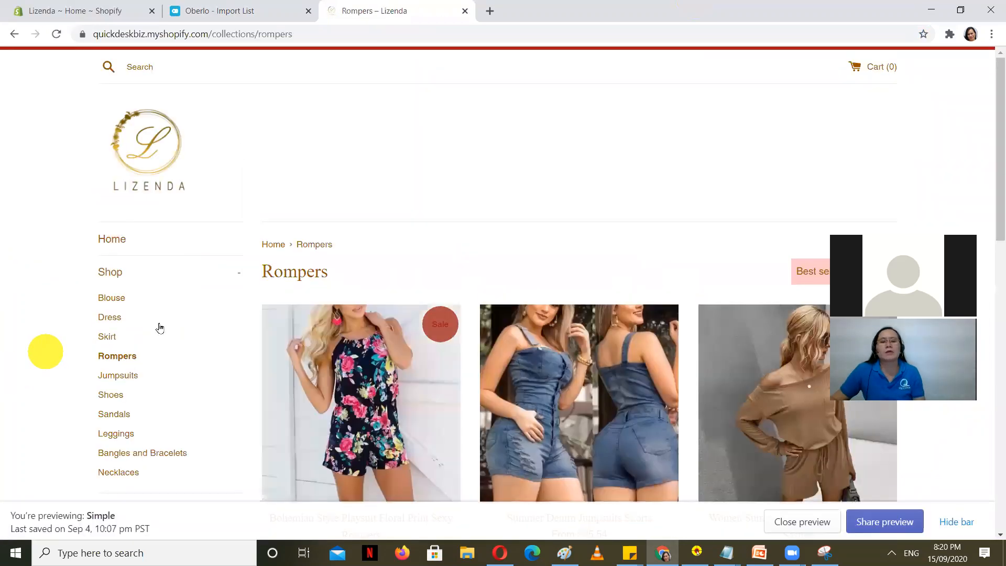
{"action": "scroll", "coordinate": [160, 328], "scroll_direction": "down", "scroll_amount": 5}
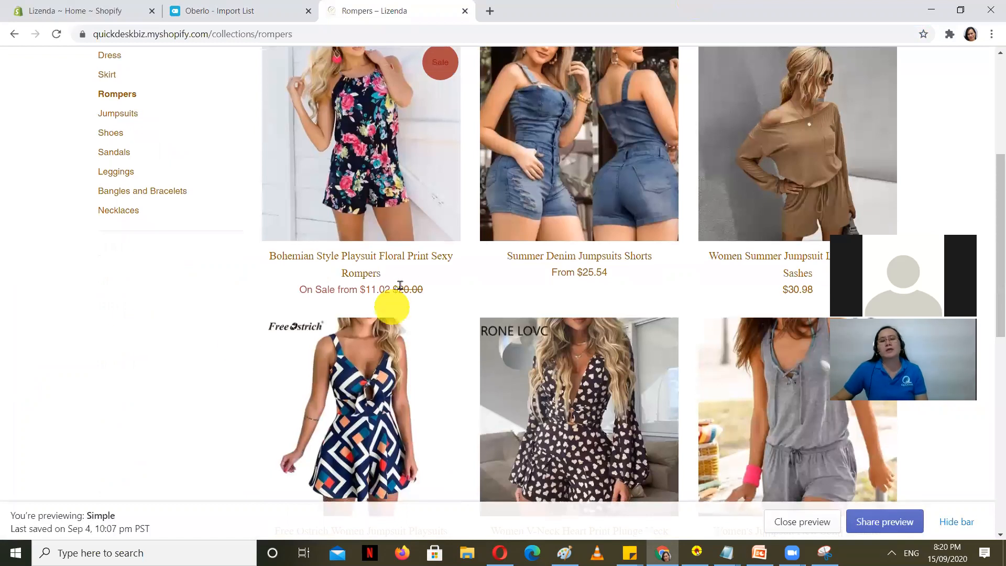
{"action": "scroll", "coordinate": [382, 284], "scroll_direction": "up", "scroll_amount": 1}
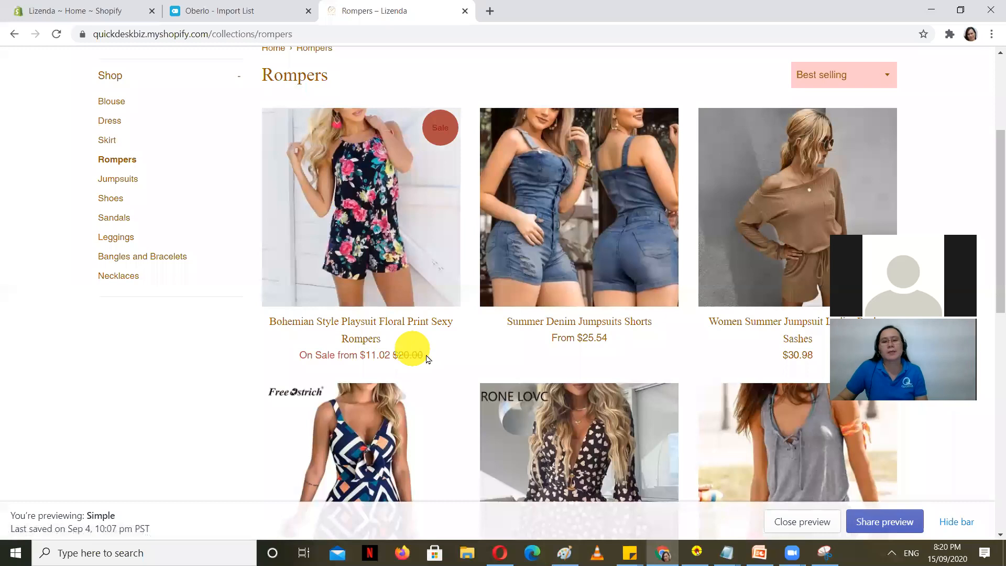
{"action": "scroll", "coordinate": [393, 370], "scroll_direction": "down", "scroll_amount": 1}
{"action": "scroll", "coordinate": [366, 386], "scroll_direction": "up", "scroll_amount": 2}
{"action": "scroll", "coordinate": [366, 386], "scroll_direction": "down", "scroll_amount": 1}
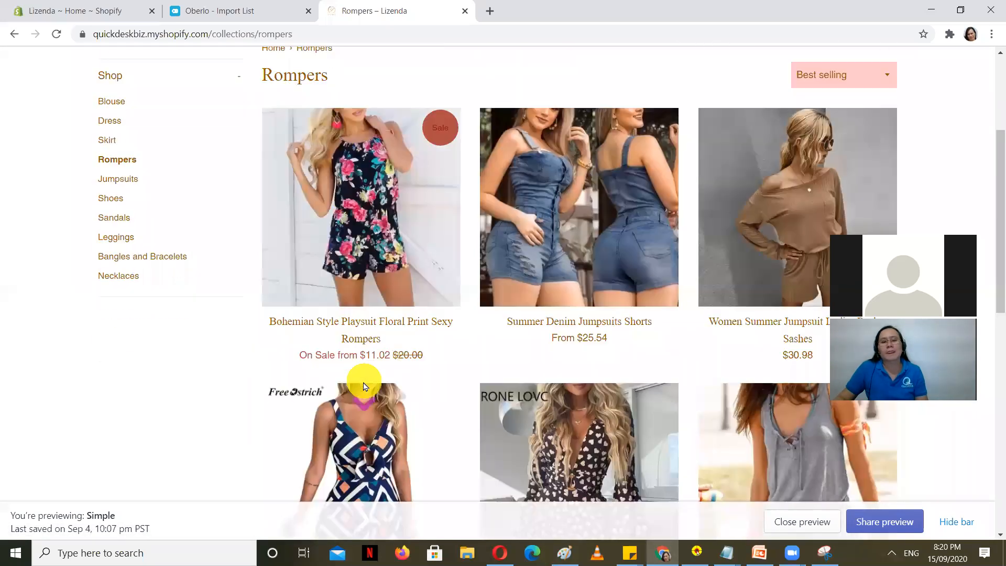
{"action": "scroll", "coordinate": [367, 383], "scroll_direction": "down", "scroll_amount": 1}
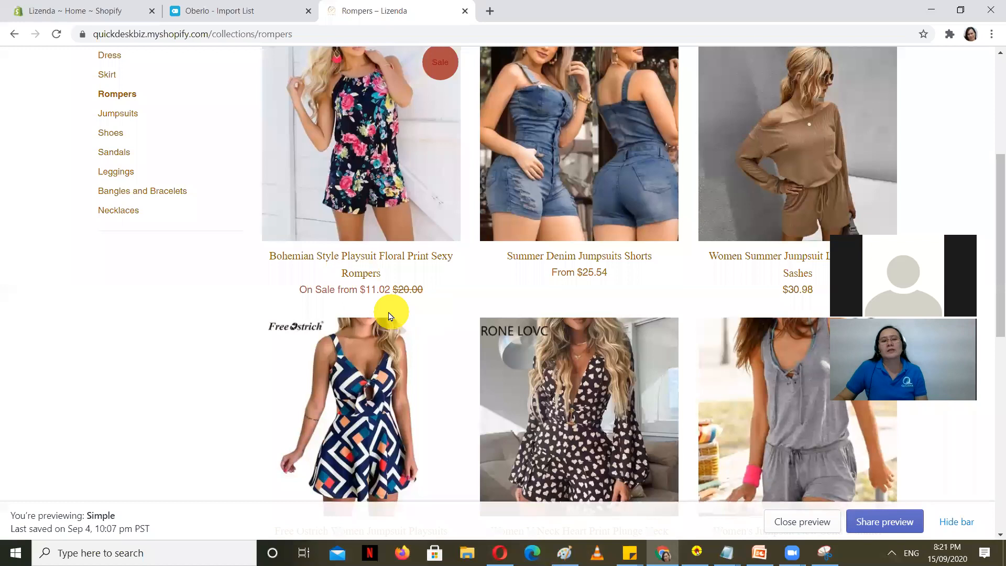
{"action": "right_click", "coordinate": [348, 256]}
{"action": "left_click", "coordinate": [388, 266]}
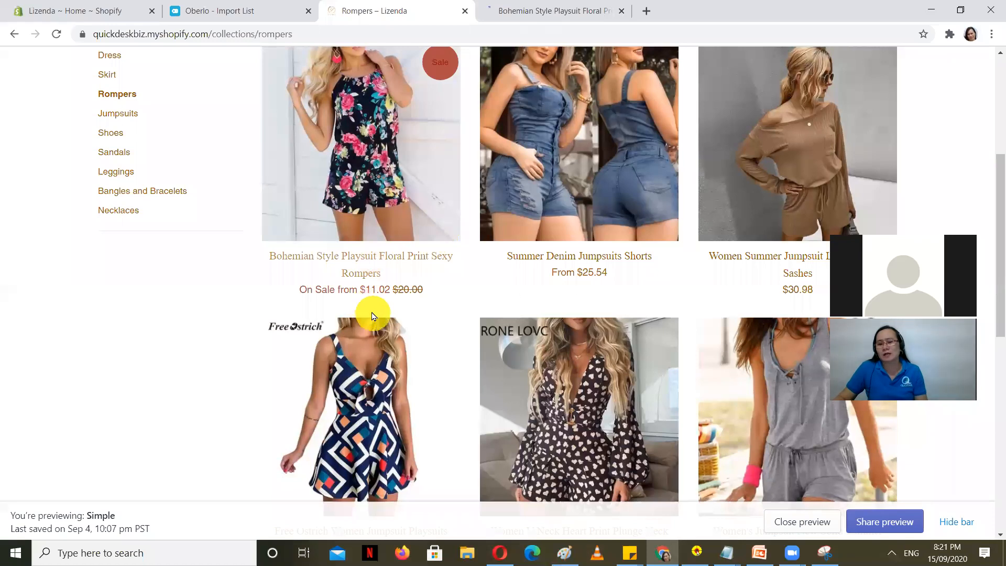
Step: Look over the Bohemian romper's product page in its new tab
{"action": "left_click", "coordinate": [550, 10]}
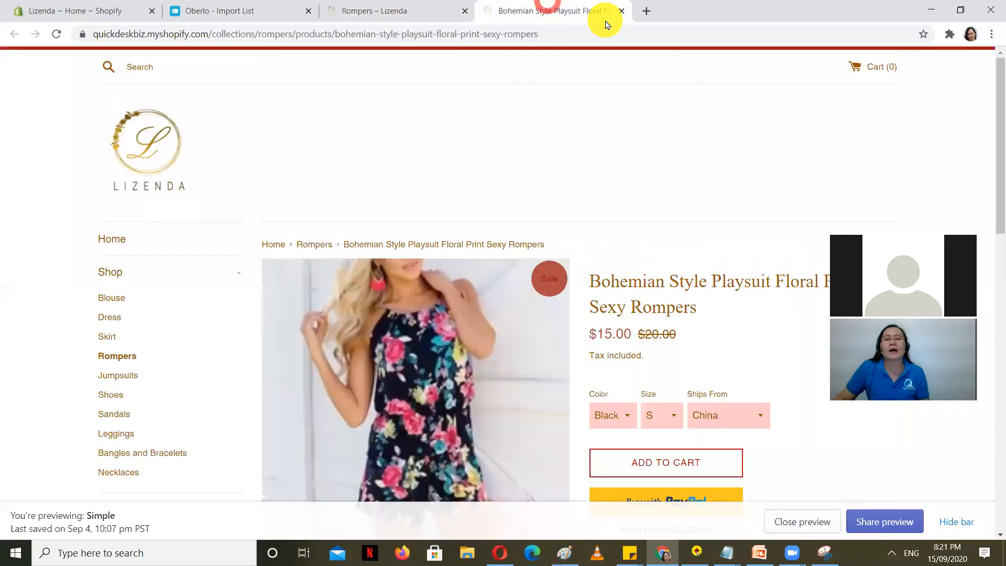
{"action": "scroll", "coordinate": [687, 233], "scroll_direction": "down", "scroll_amount": 1}
{"action": "scroll", "coordinate": [686, 233], "scroll_direction": "down", "scroll_amount": 2}
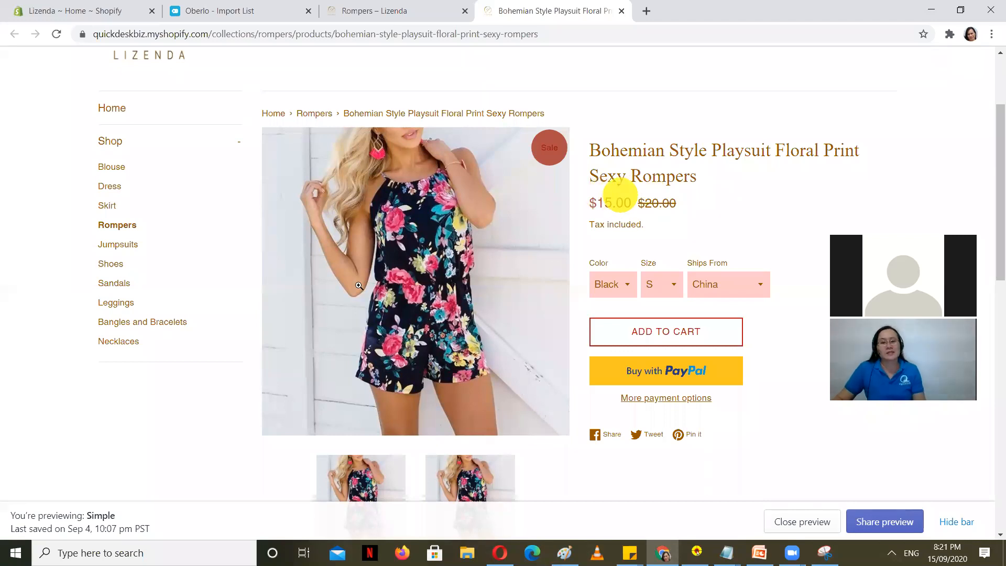
{"action": "scroll", "coordinate": [754, 177], "scroll_direction": "down", "scroll_amount": 5}
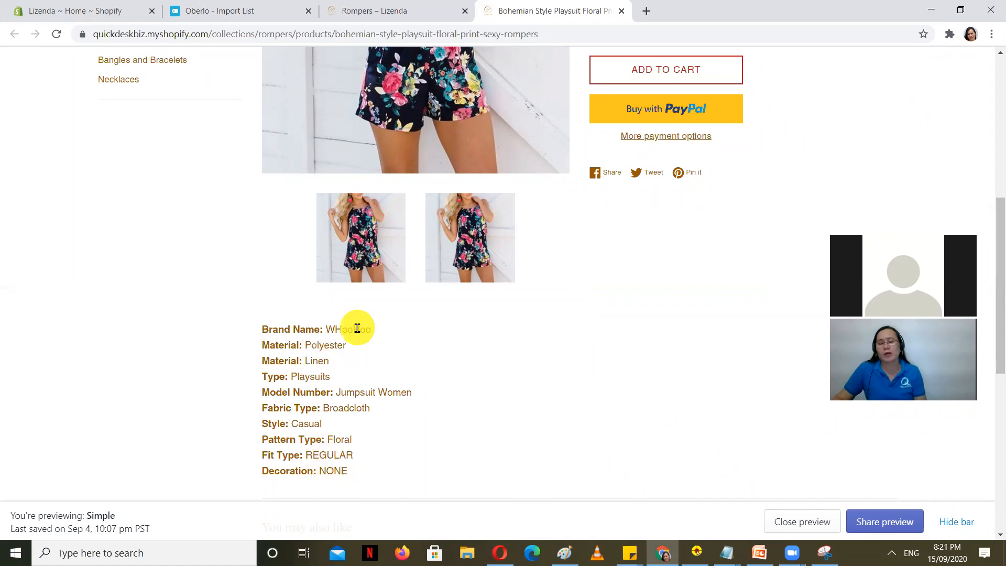
{"action": "scroll", "coordinate": [710, 379], "scroll_direction": "up", "scroll_amount": 1}
{"action": "scroll", "coordinate": [713, 378], "scroll_direction": "up", "scroll_amount": 3}
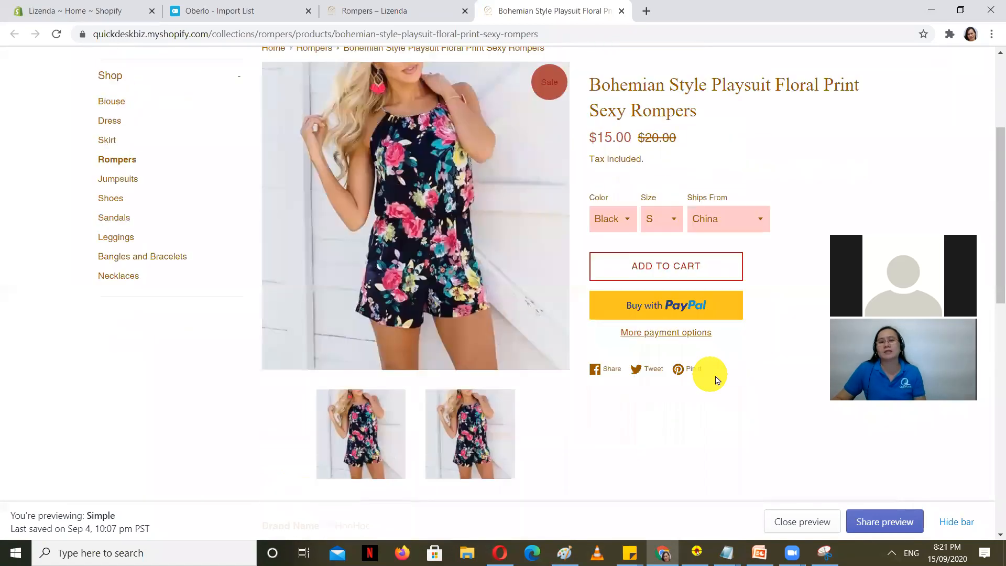
{"action": "scroll", "coordinate": [716, 377], "scroll_direction": "down", "scroll_amount": 3}
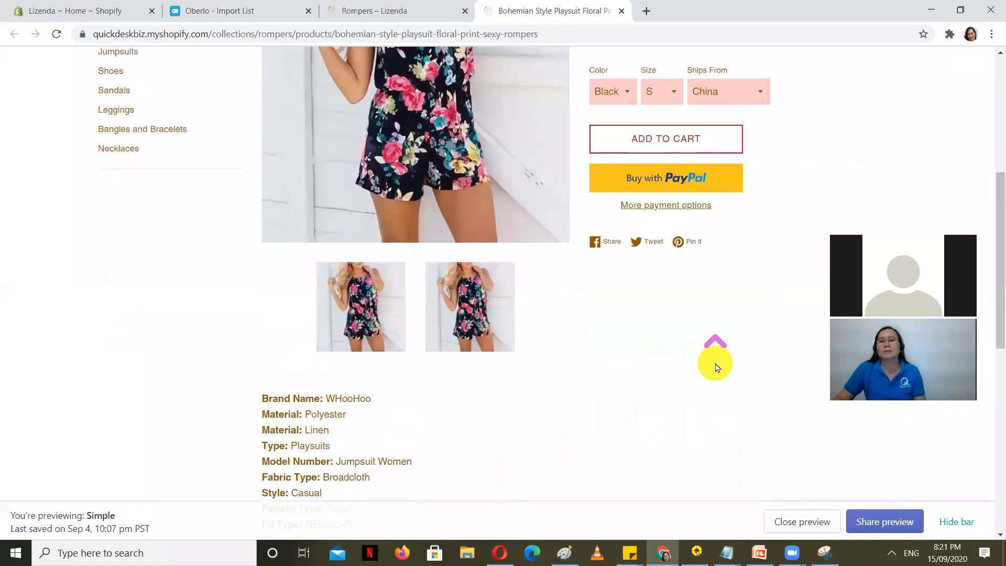
{"action": "scroll", "coordinate": [715, 348], "scroll_direction": "up", "scroll_amount": 4}
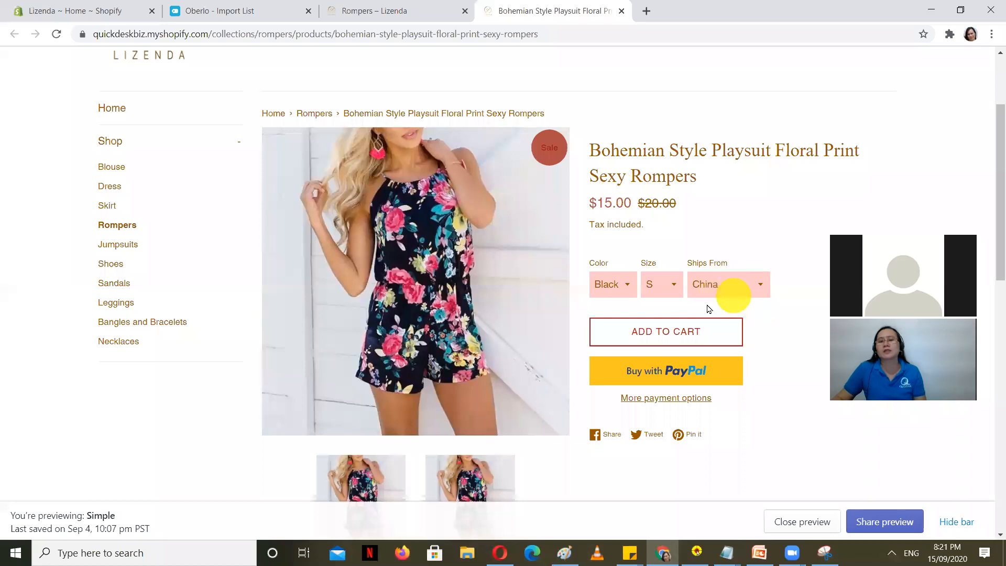
{"action": "scroll", "coordinate": [709, 309], "scroll_direction": "down", "scroll_amount": 1}
Step: Keep Black and China, pick size M to see $15.88, then return to Oberlo's Import List
{"action": "left_click", "coordinate": [622, 219]}
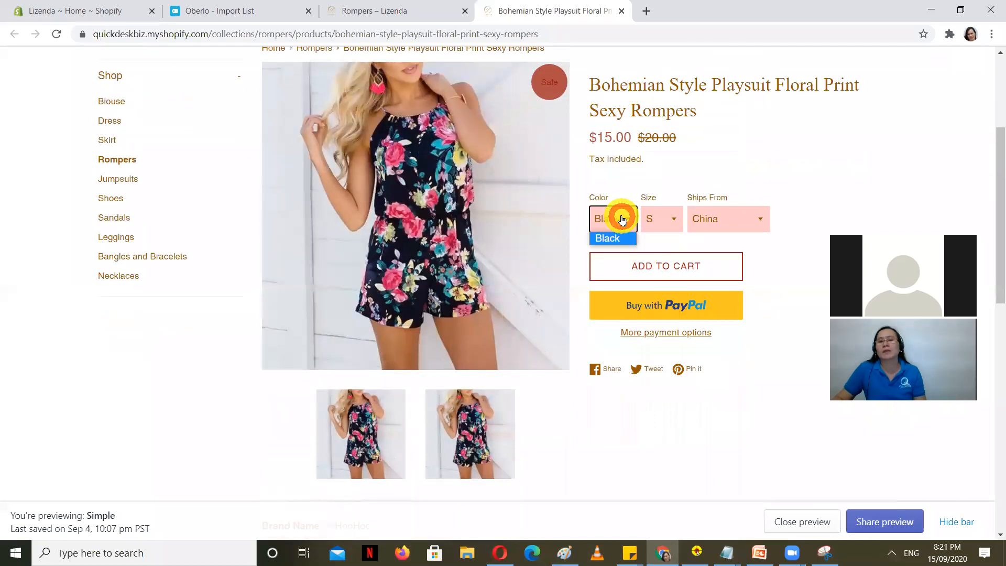
{"action": "left_click", "coordinate": [622, 219]}
{"action": "left_click", "coordinate": [756, 220]}
{"action": "left_click", "coordinate": [756, 219]}
{"action": "left_click", "coordinate": [663, 219]}
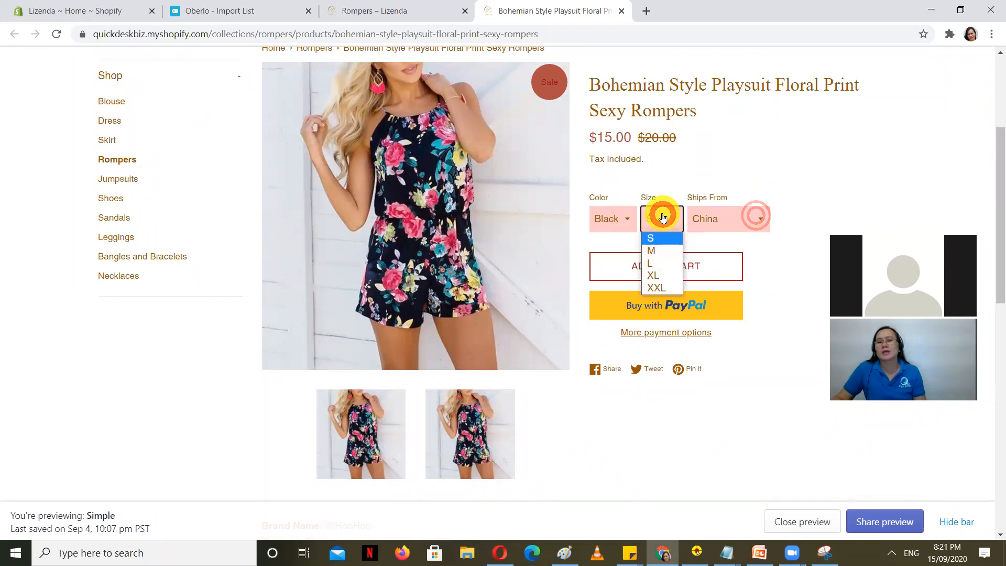
{"action": "left_click", "coordinate": [655, 248]}
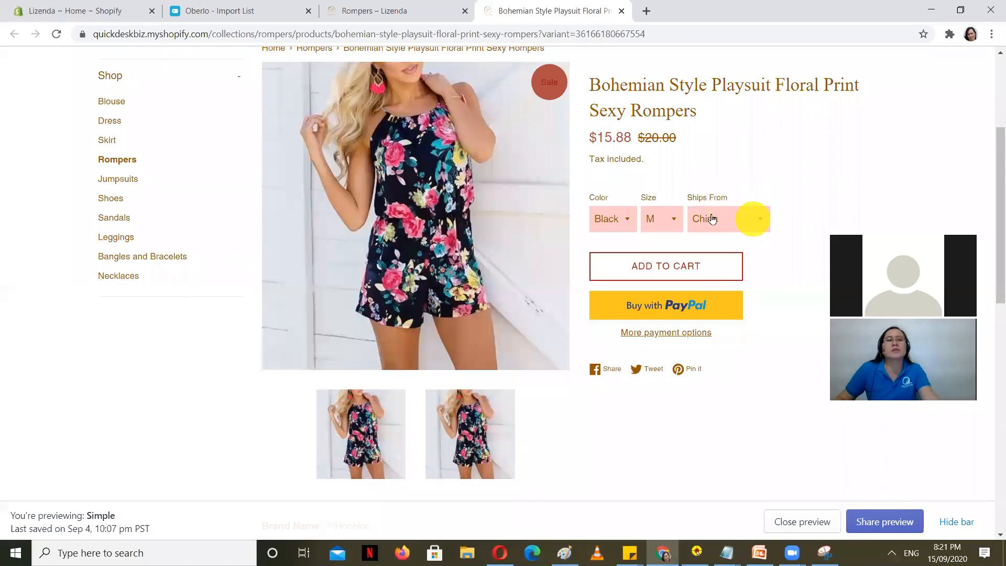
{"action": "left_click", "coordinate": [278, 11]}
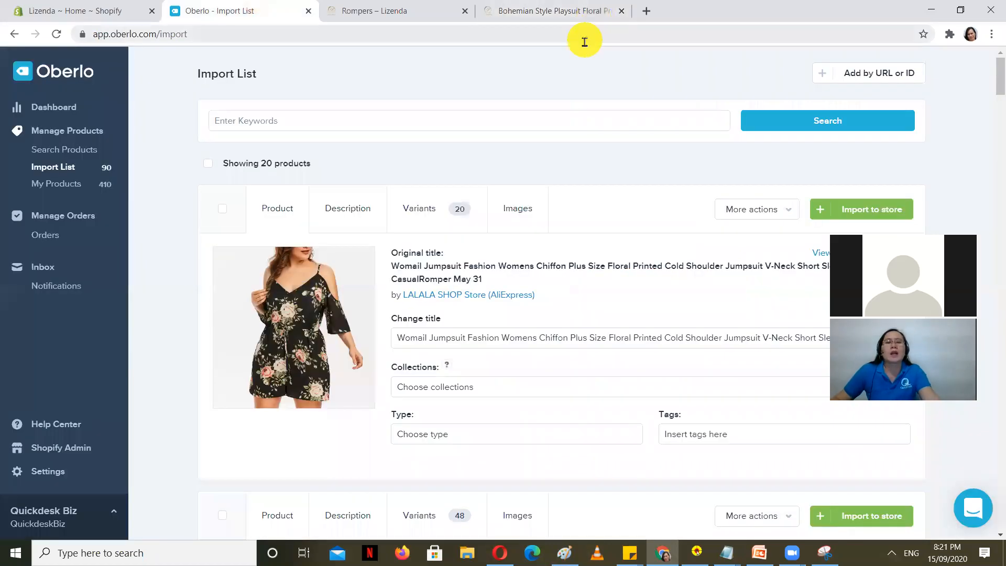
Step: Copy the Bohemian romper's product title from its store product page
{"action": "left_click", "coordinate": [100, 7]}
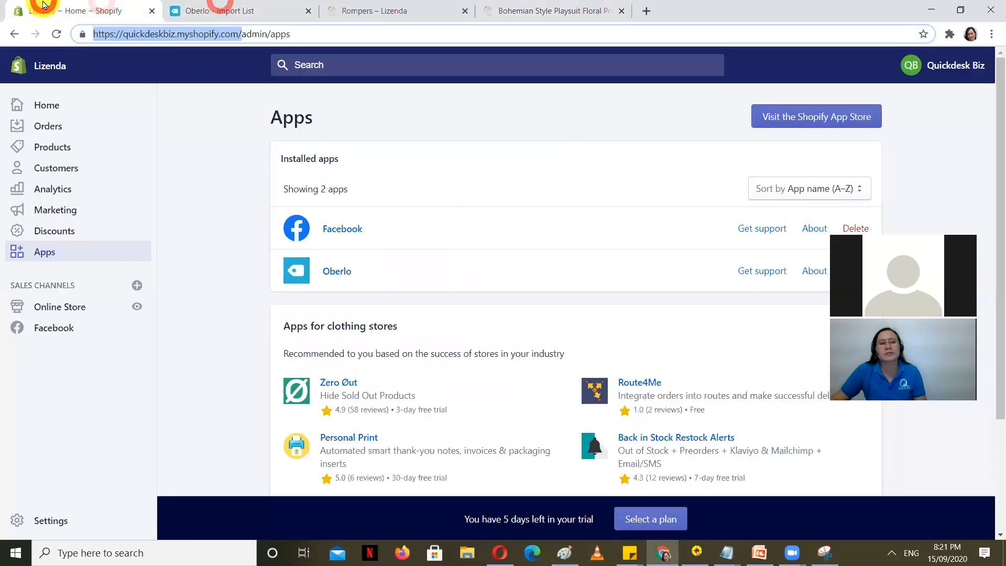
{"action": "left_click", "coordinate": [48, 142]}
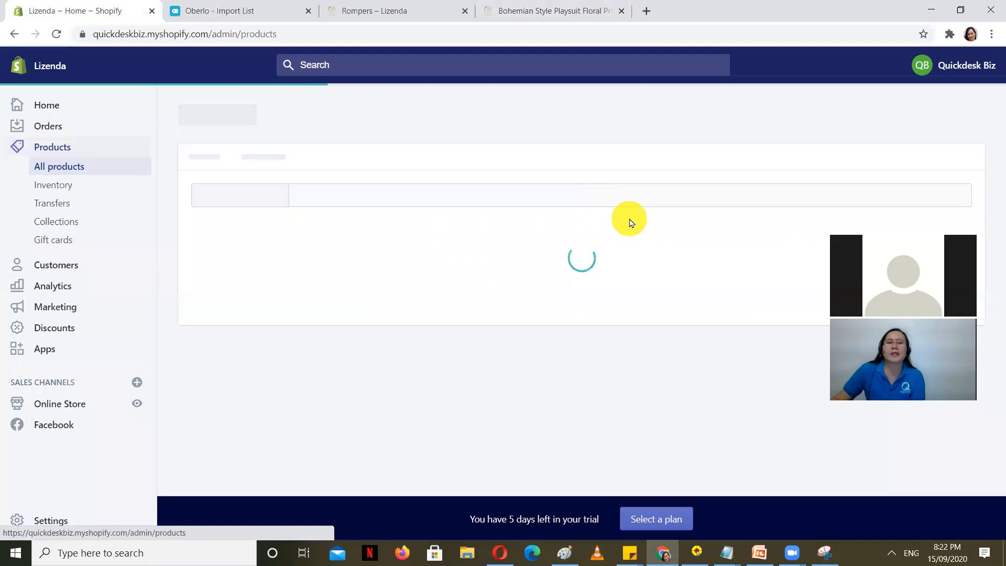
{"action": "left_click", "coordinate": [376, 5]}
{"action": "left_click", "coordinate": [365, 268]}
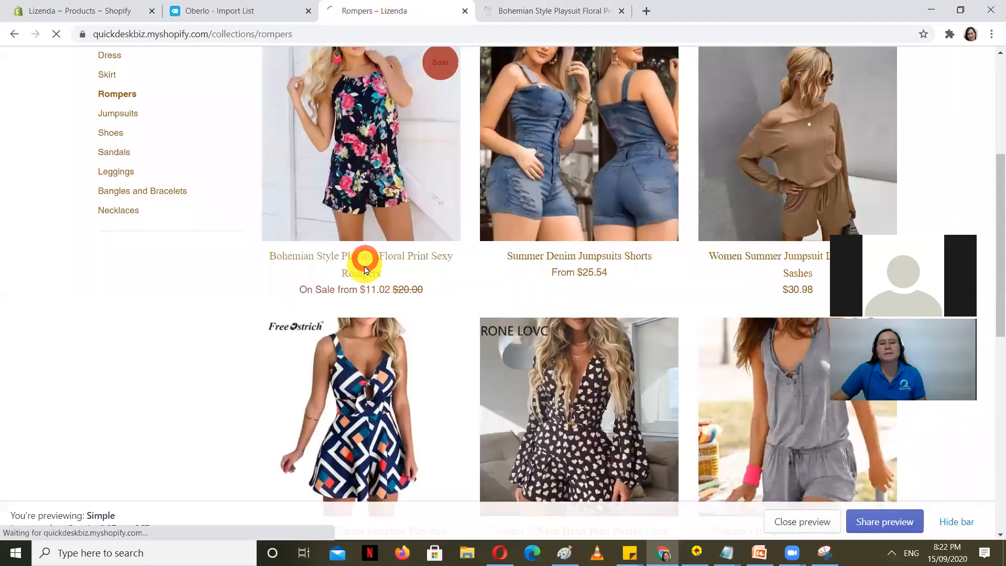
{"action": "scroll", "coordinate": [387, 251], "scroll_direction": "down", "scroll_amount": 1}
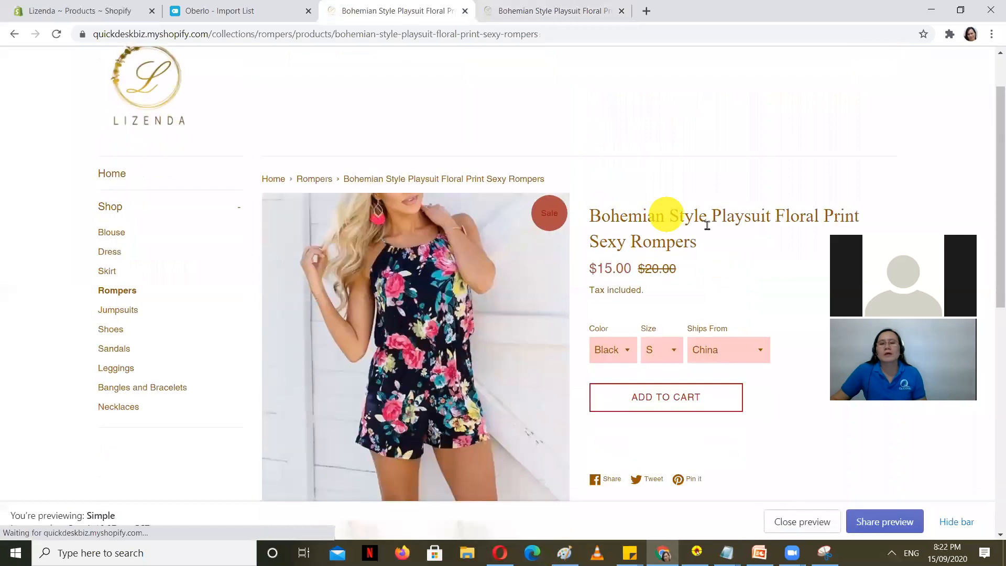
{"action": "scroll", "coordinate": [707, 226], "scroll_direction": "down", "scroll_amount": 2}
{"action": "left_click_drag", "start_coordinate": [703, 108], "coordinate": [590, 74]}
{"action": "key", "text": "ctrl+c"}
Step: Search Oberlo's import list for the Bohemian Style Playsuit Floral Print Sexy Rompers title
{"action": "left_click", "coordinate": [252, 9]}
{"action": "left_click", "coordinate": [396, 118]}
{"action": "key", "text": "ctrl+v"}
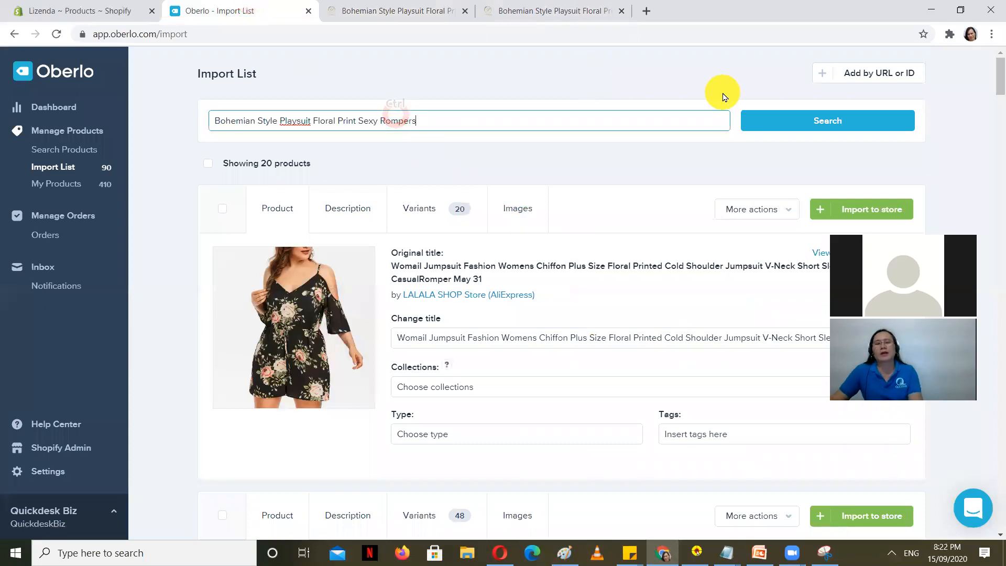
{"action": "key", "text": "Return"}
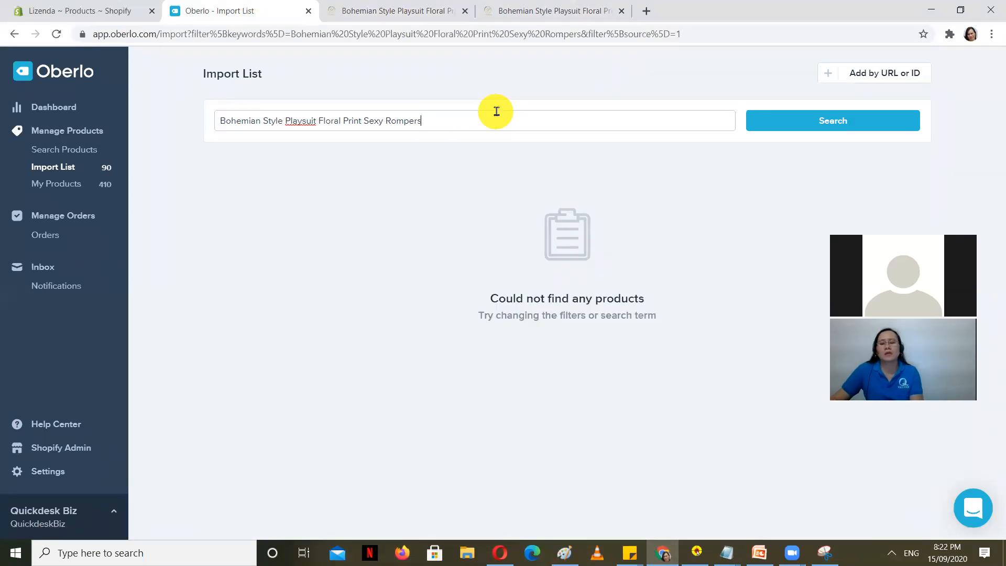
{"action": "key", "text": "BackSpace"}
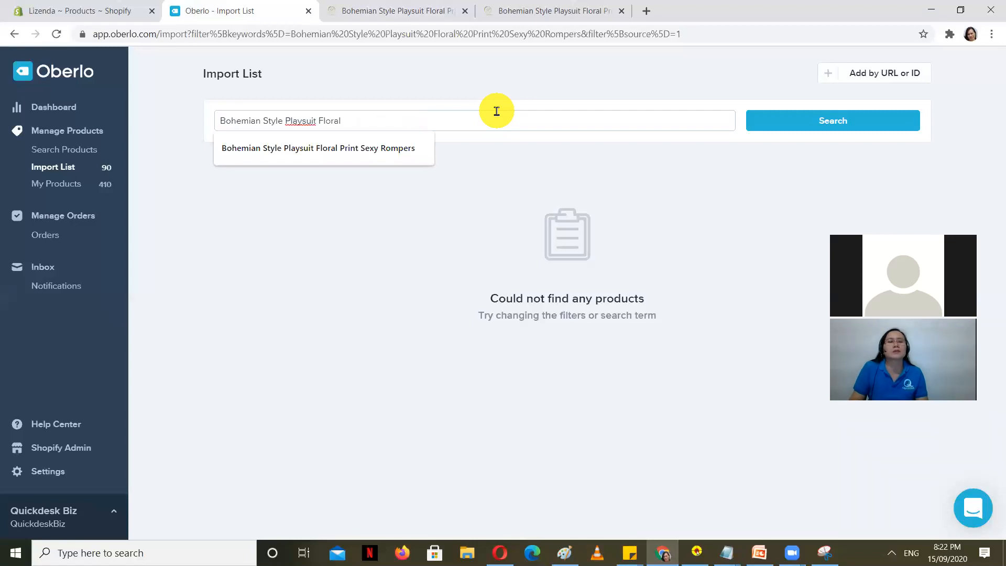
Step: Filter Shopify's products by the romper's title and open the Bohemian playsuit
{"action": "left_click", "coordinate": [120, 10]}
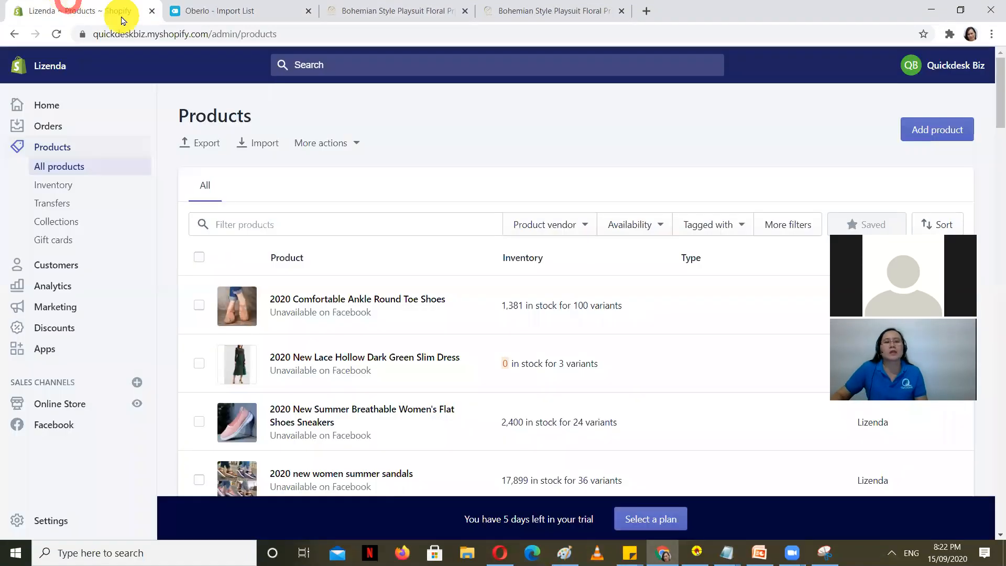
{"action": "left_click", "coordinate": [292, 224]}
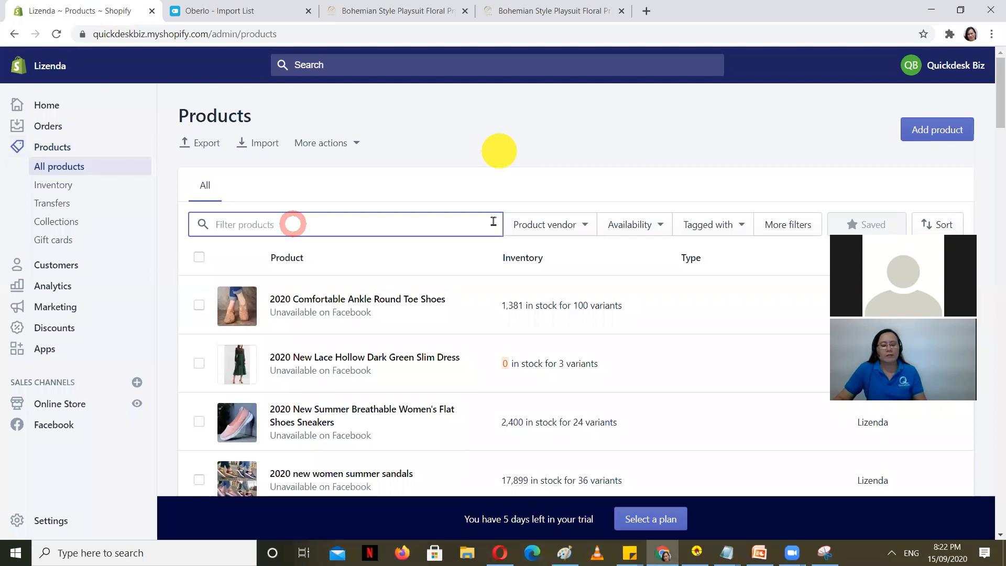
{"action": "key", "text": "ctrl+v"}
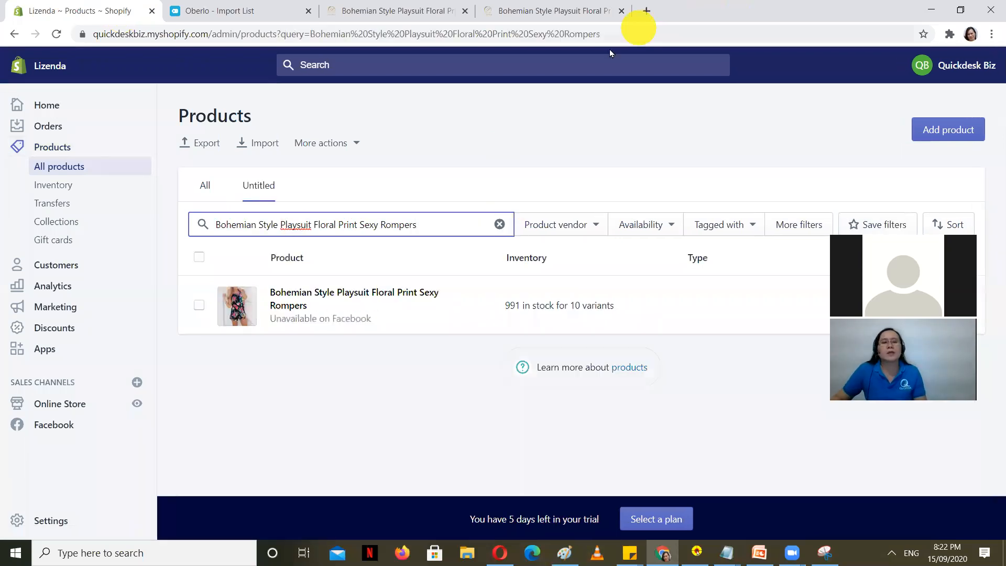
{"action": "left_click", "coordinate": [339, 290]}
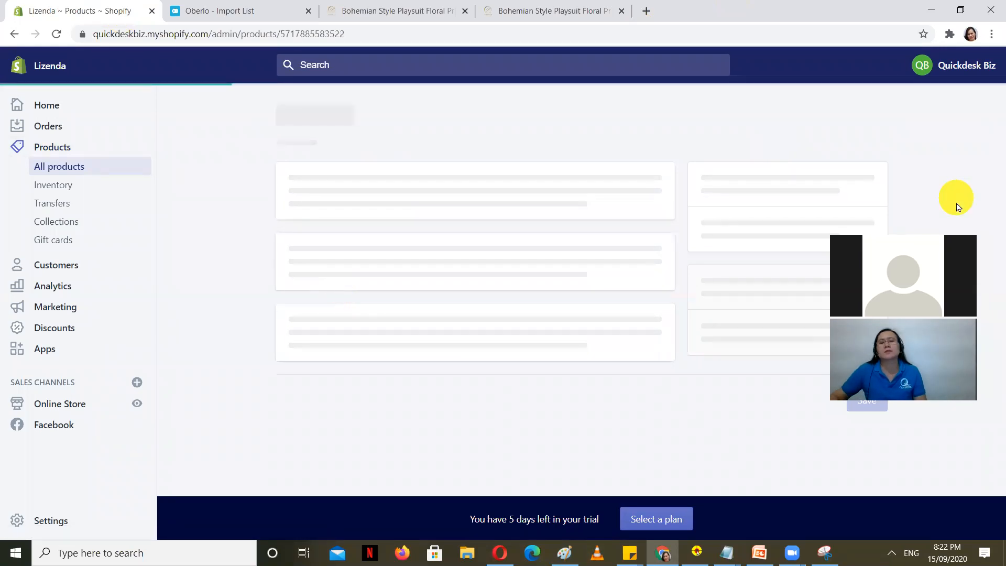
Step: Open the Black / S / China variant from the playsuit's Variants table
{"action": "scroll", "coordinate": [265, 187], "scroll_direction": "down", "scroll_amount": 3}
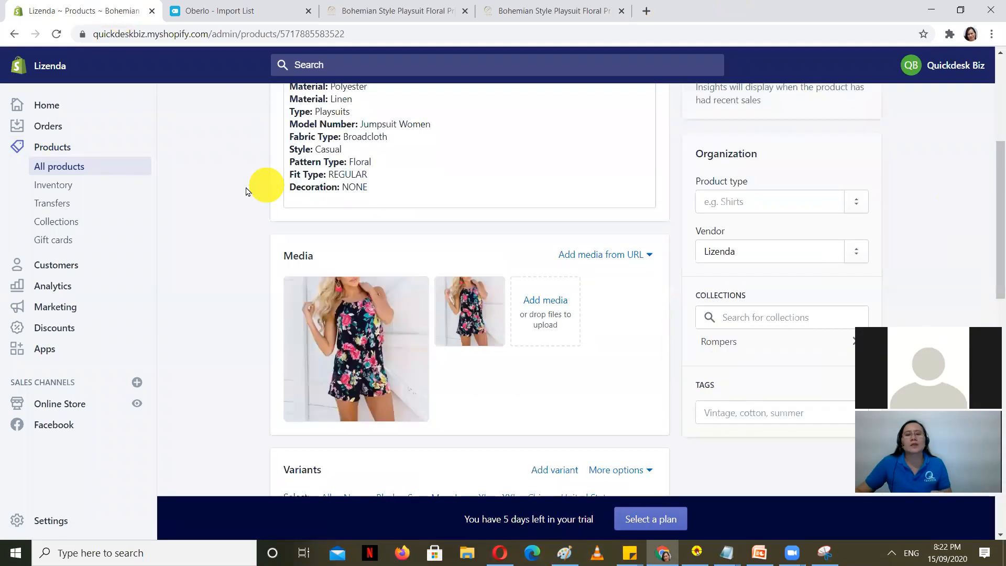
{"action": "scroll", "coordinate": [374, 198], "scroll_direction": "down", "scroll_amount": 2}
{"action": "scroll", "coordinate": [296, 209], "scroll_direction": "down", "scroll_amount": 6}
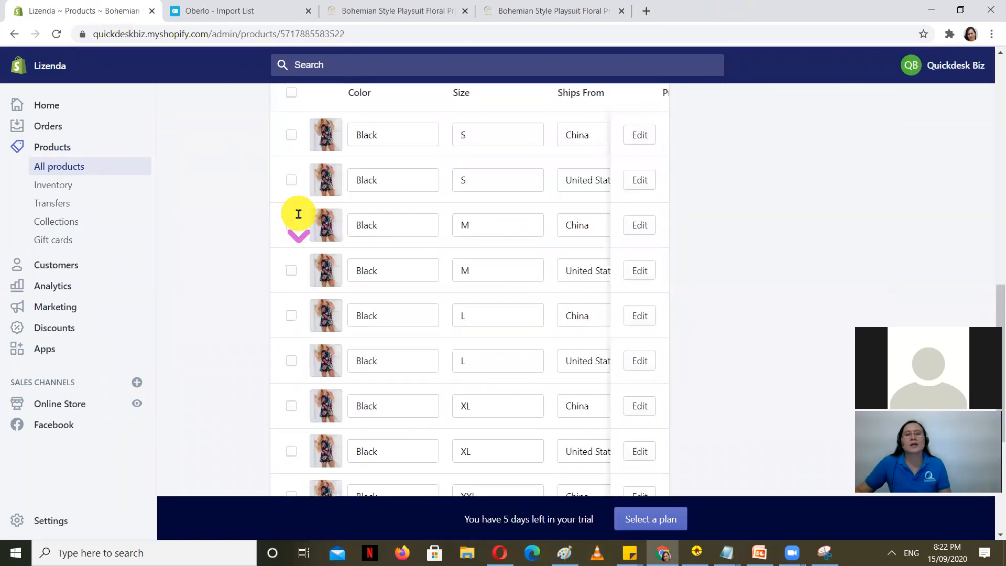
{"action": "scroll", "coordinate": [315, 212], "scroll_direction": "up", "scroll_amount": 2}
{"action": "scroll", "coordinate": [492, 399], "scroll_direction": "down", "scroll_amount": 4}
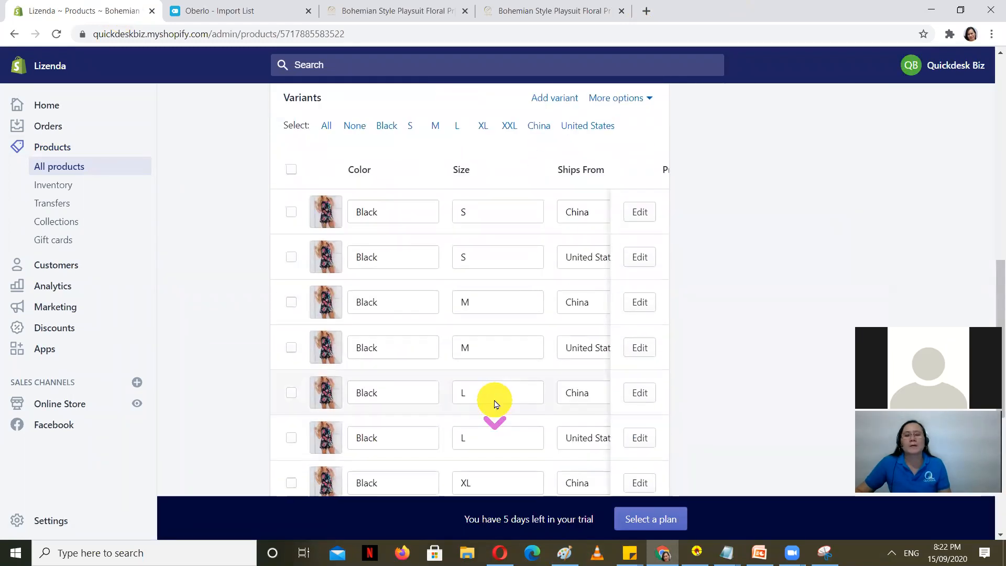
{"action": "scroll", "coordinate": [491, 396], "scroll_direction": "down", "scroll_amount": 3}
{"action": "left_click_drag", "start_coordinate": [442, 364], "coordinate": [512, 369]}
{"action": "scroll", "coordinate": [705, 332], "scroll_direction": "up", "scroll_amount": 5}
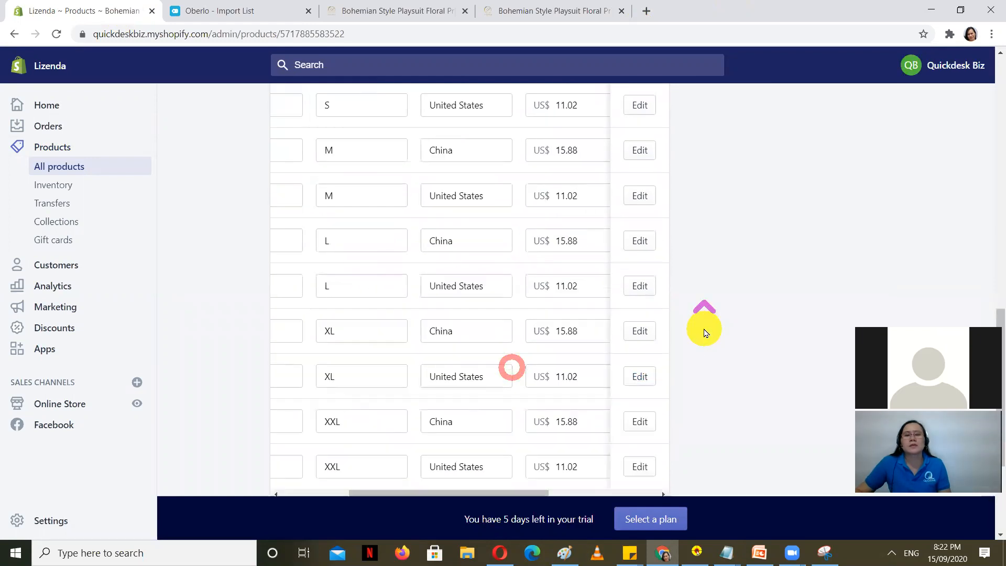
{"action": "scroll", "coordinate": [705, 331], "scroll_direction": "up", "scroll_amount": 3}
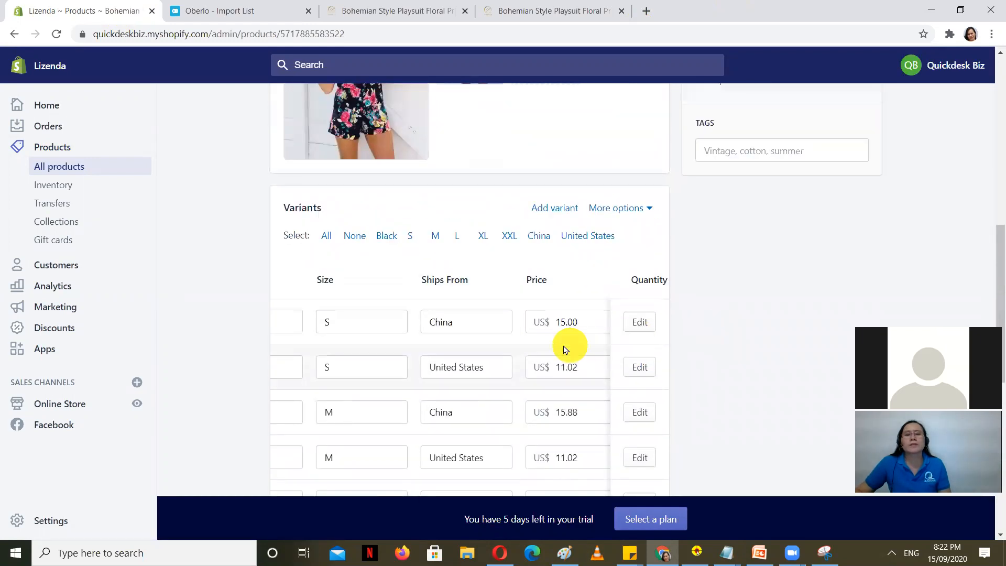
{"action": "left_click", "coordinate": [641, 321]}
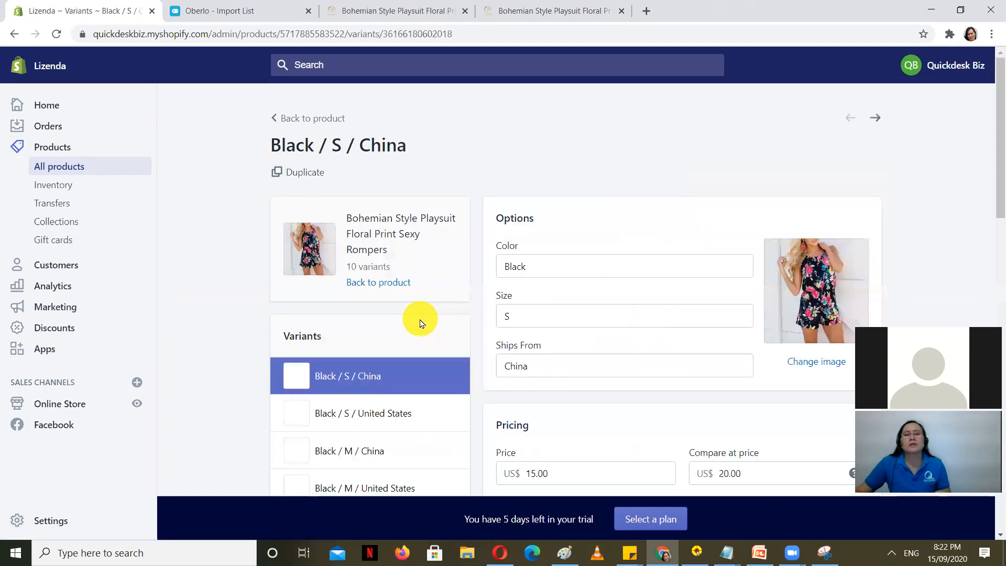
Step: Clear China from Ships From and save, triggering the required-value error
{"action": "scroll", "coordinate": [561, 261], "scroll_direction": "down", "scroll_amount": 2}
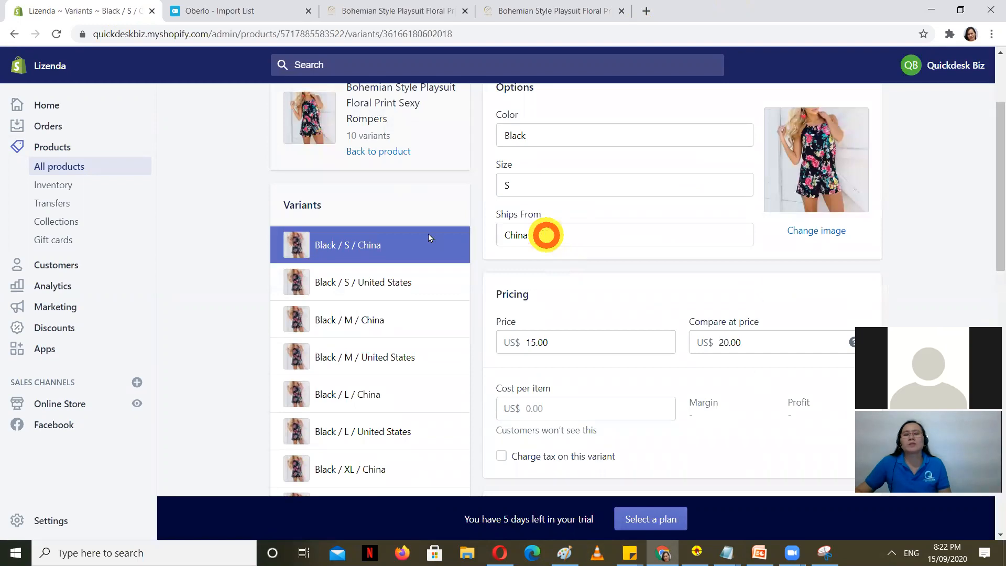
{"action": "double_click", "coordinate": [546, 235]}
{"action": "key", "text": "ctrl+c"}
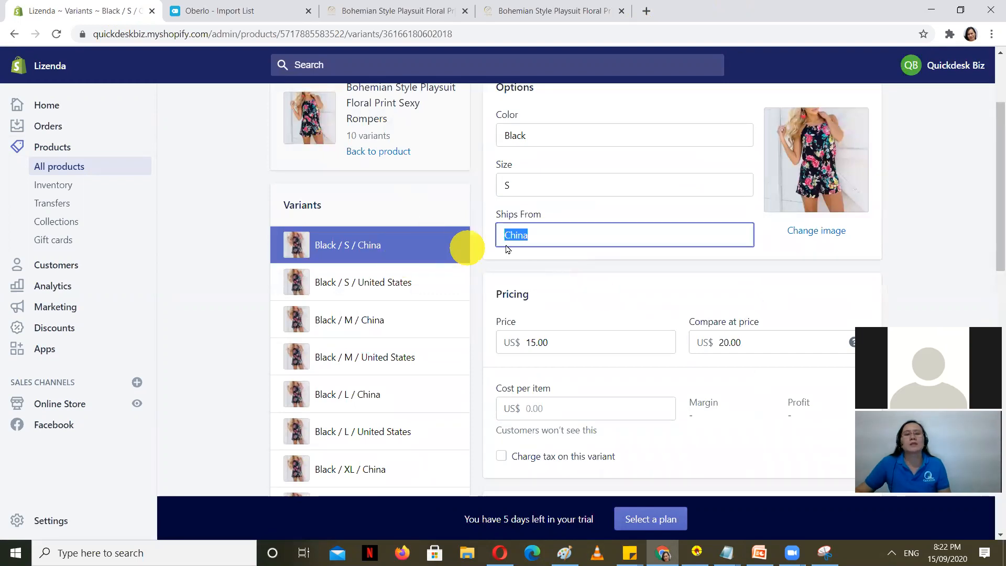
{"action": "scroll", "coordinate": [692, 288], "scroll_direction": "up", "scroll_amount": 1}
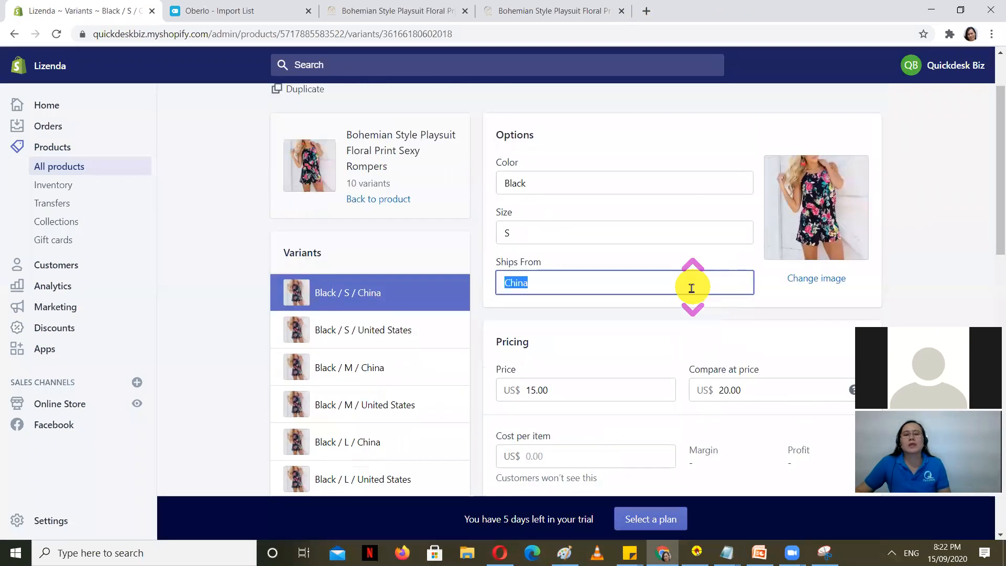
{"action": "scroll", "coordinate": [692, 288], "scroll_direction": "down", "scroll_amount": 6}
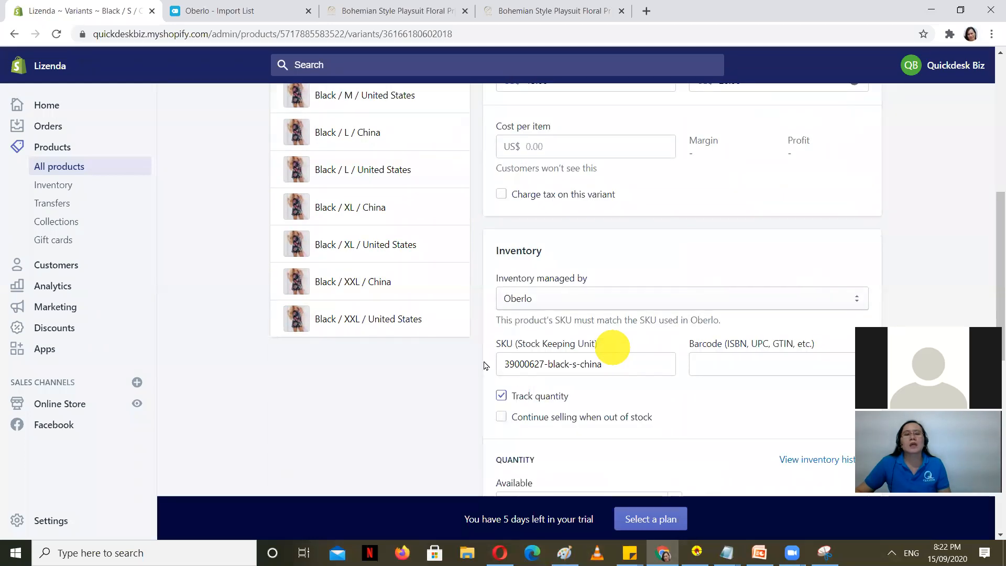
{"action": "scroll", "coordinate": [382, 348], "scroll_direction": "up", "scroll_amount": 4}
{"action": "scroll", "coordinate": [381, 348], "scroll_direction": "up", "scroll_amount": 3}
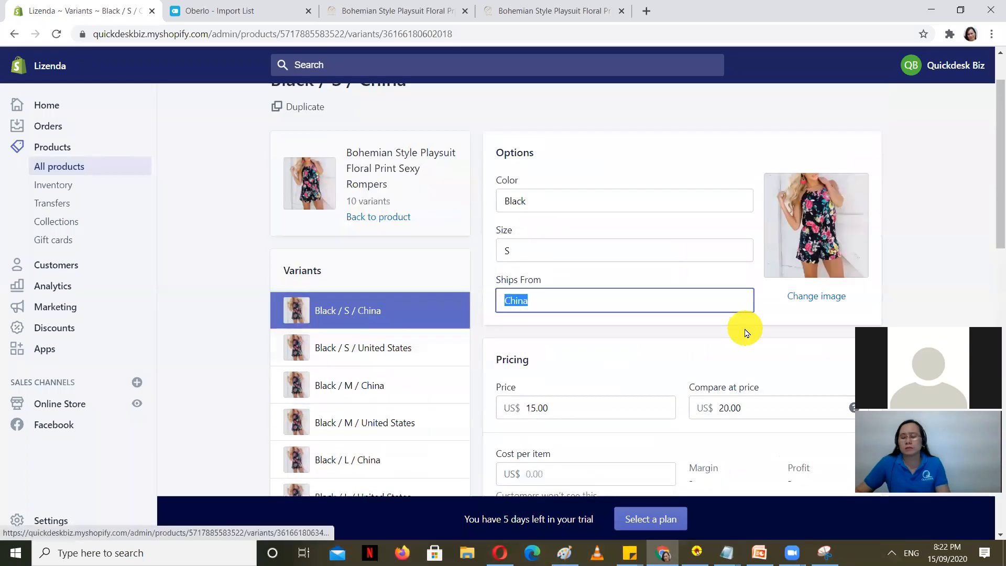
{"action": "key", "text": "BackSpace"}
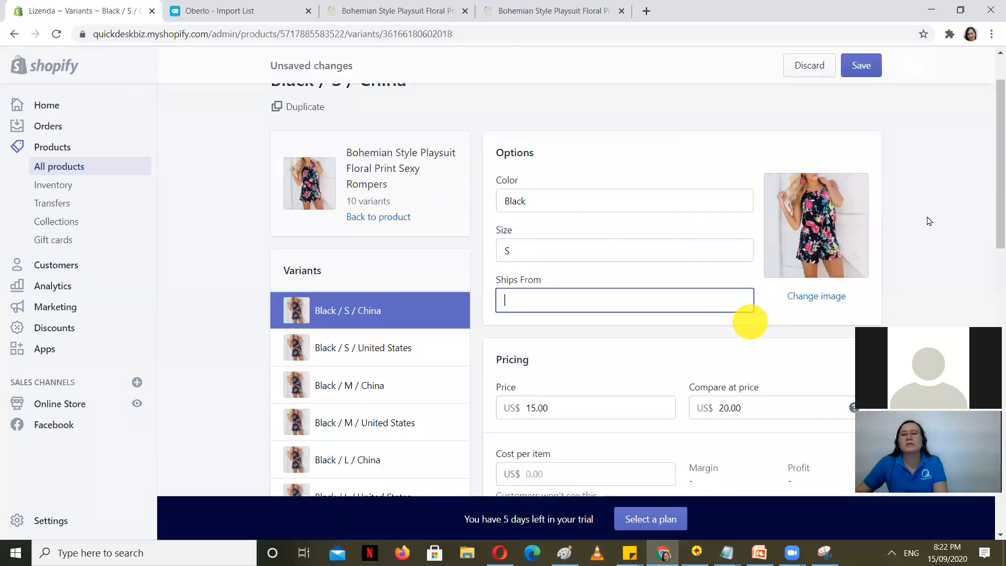
{"action": "left_click", "coordinate": [866, 68]}
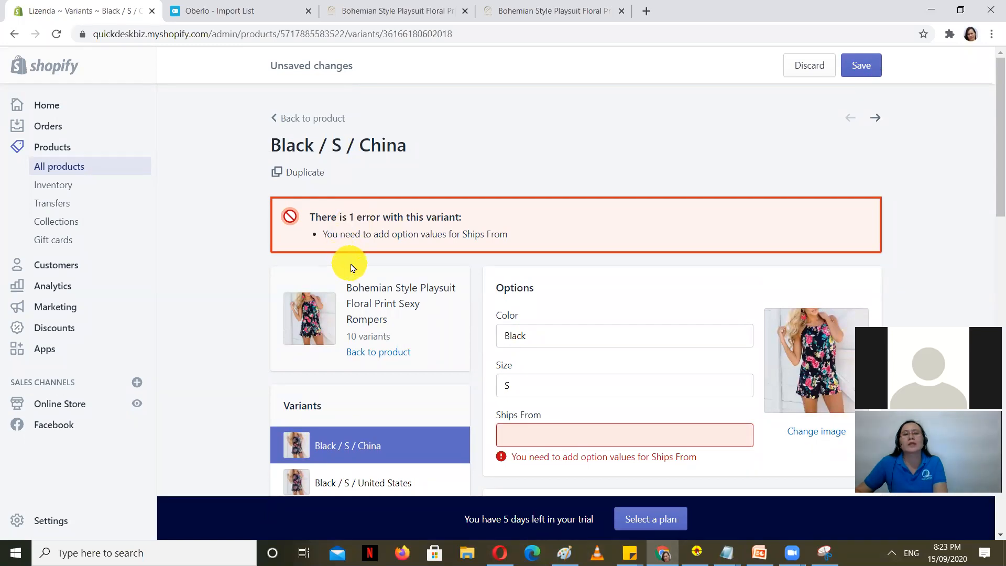
Step: Restore China as the variant's Ships From value
{"action": "scroll", "coordinate": [704, 258], "scroll_direction": "down", "scroll_amount": 3}
{"action": "left_click", "coordinate": [565, 308]}
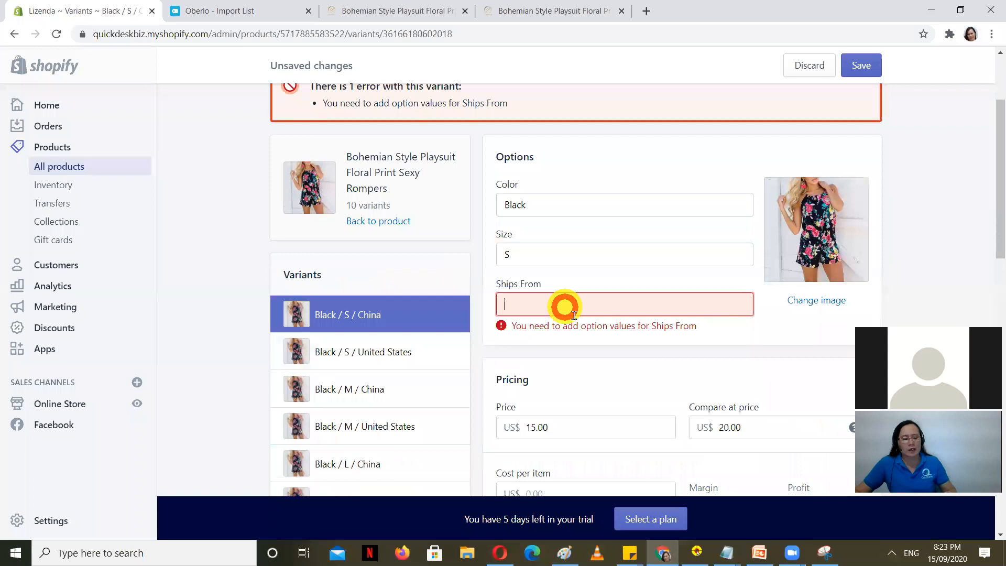
{"action": "key", "text": "ctrl+v"}
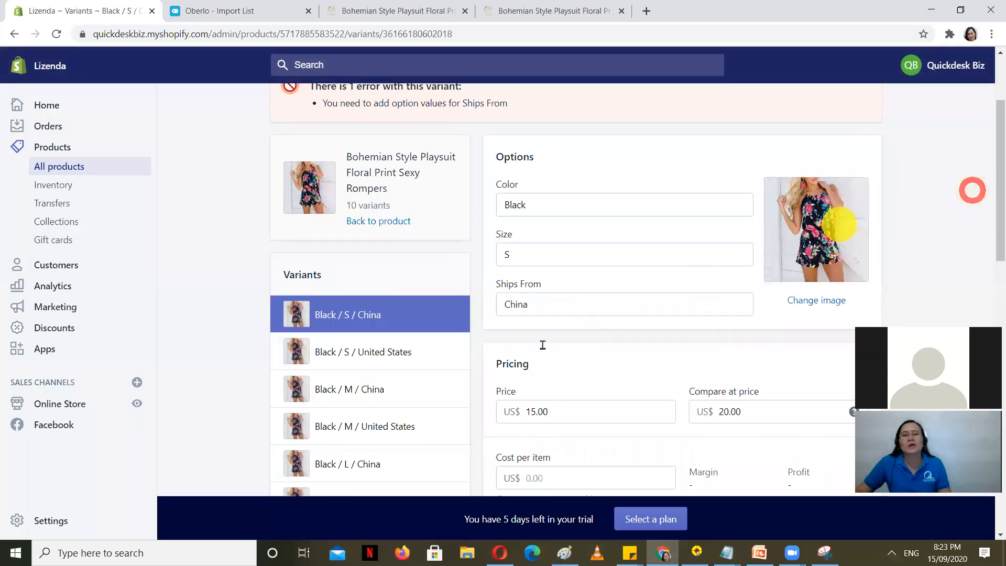
{"action": "scroll", "coordinate": [540, 346], "scroll_direction": "down", "scroll_amount": 5}
{"action": "scroll", "coordinate": [541, 350], "scroll_direction": "down", "scroll_amount": 6}
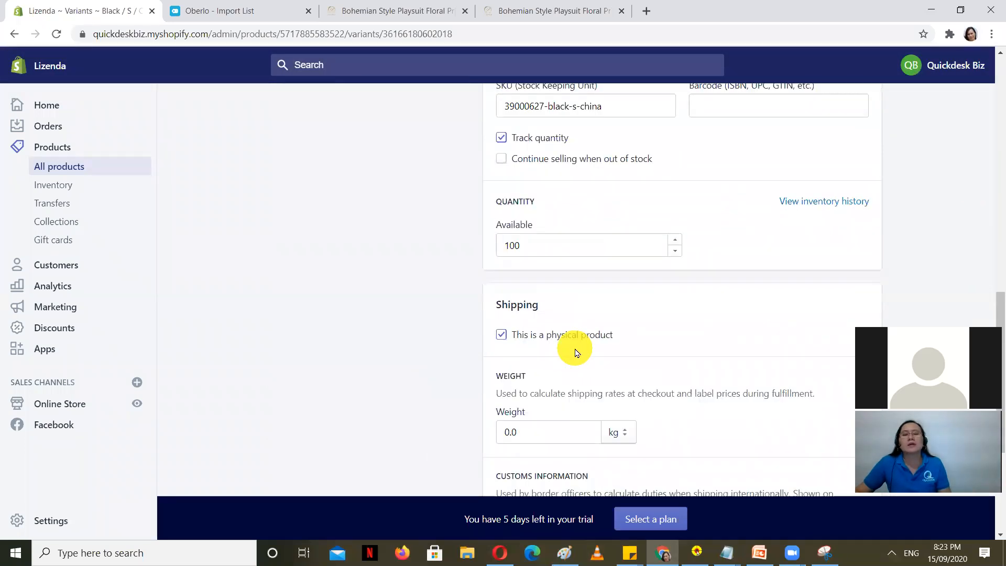
{"action": "scroll", "coordinate": [576, 353], "scroll_direction": "down", "scroll_amount": 3}
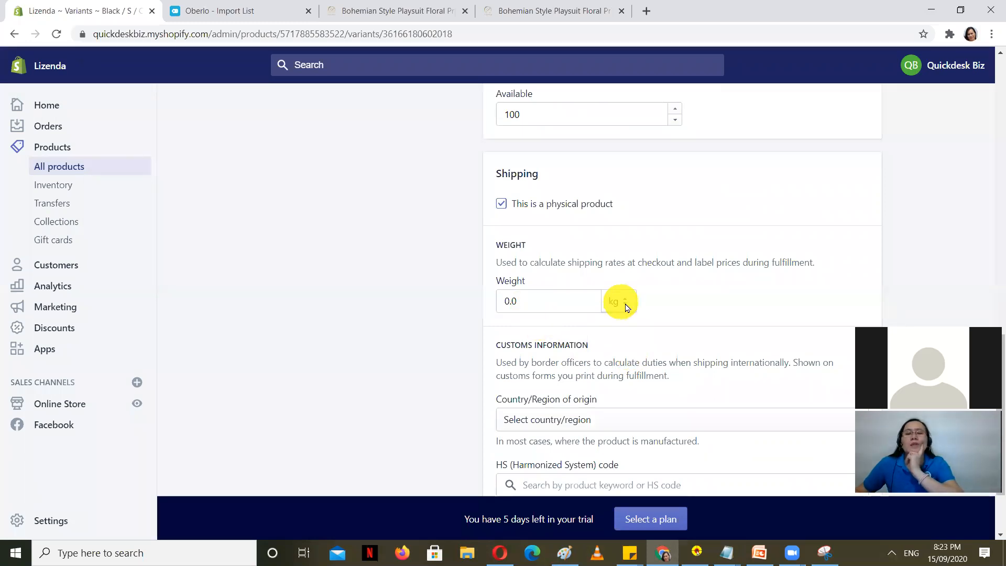
{"action": "scroll", "coordinate": [633, 343], "scroll_direction": "down", "scroll_amount": 2}
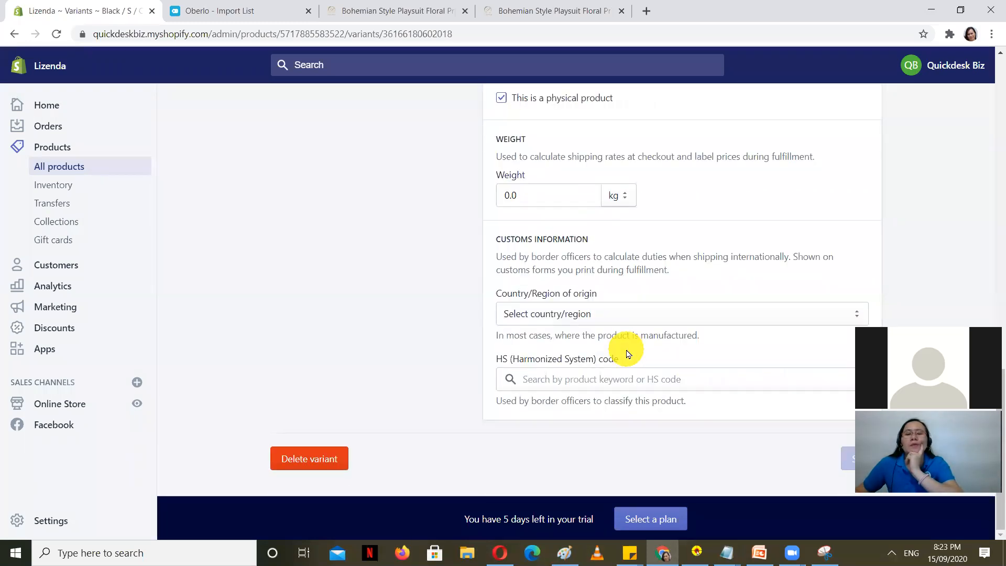
{"action": "scroll", "coordinate": [732, 375], "scroll_direction": "up", "scroll_amount": 5}
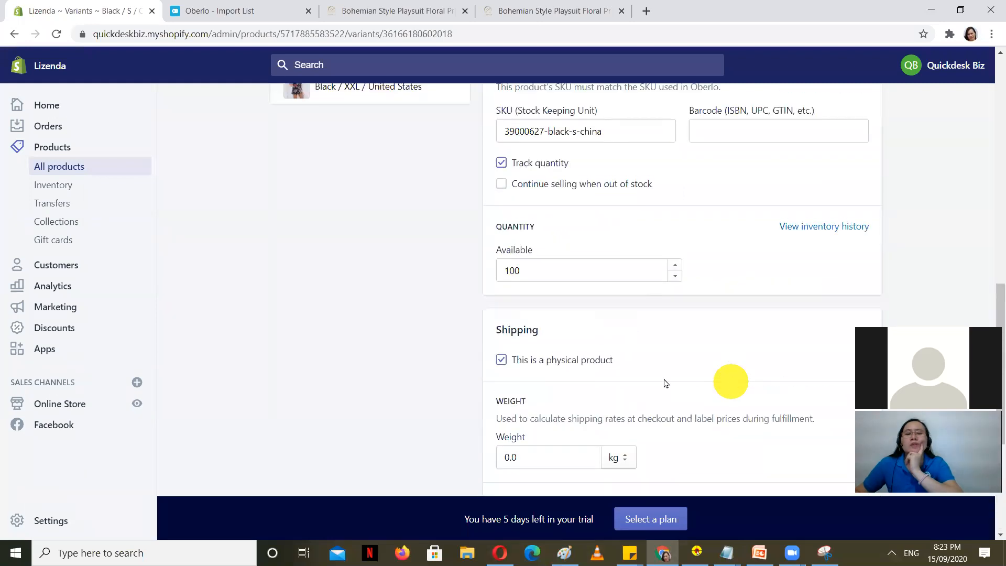
{"action": "scroll", "coordinate": [574, 380], "scroll_direction": "up", "scroll_amount": 5}
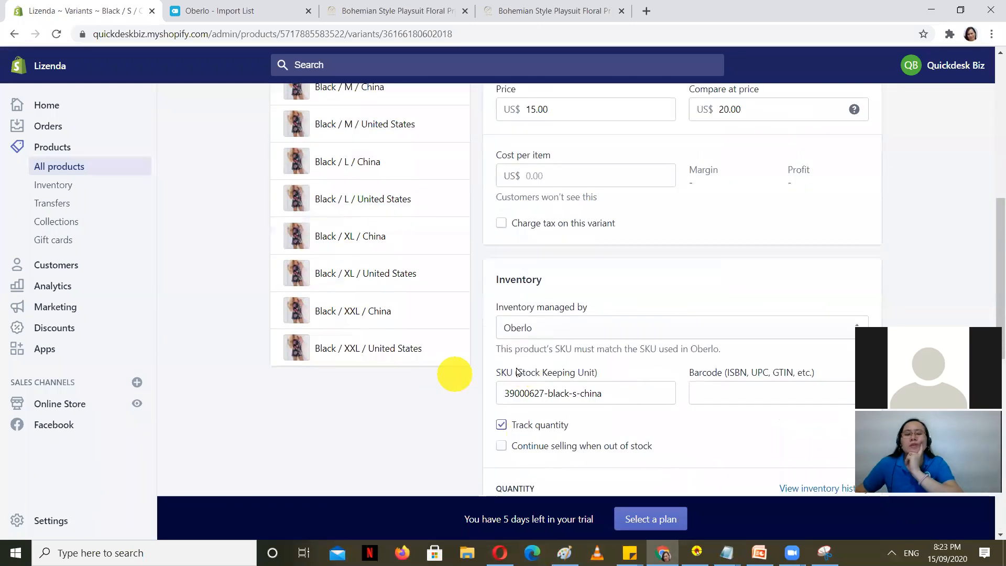
{"action": "scroll", "coordinate": [472, 393], "scroll_direction": "up", "scroll_amount": 4}
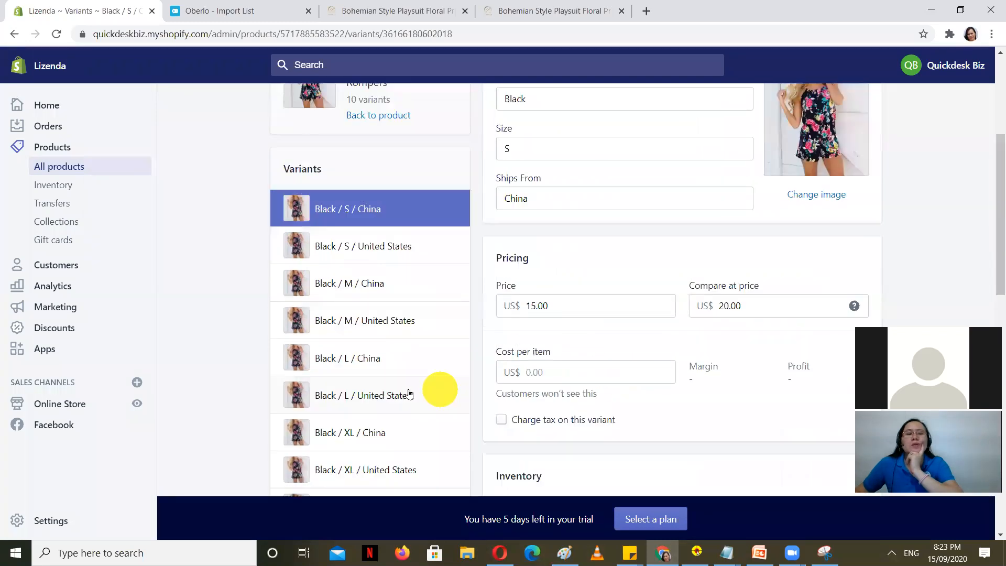
{"action": "scroll", "coordinate": [388, 272], "scroll_direction": "up", "scroll_amount": 3}
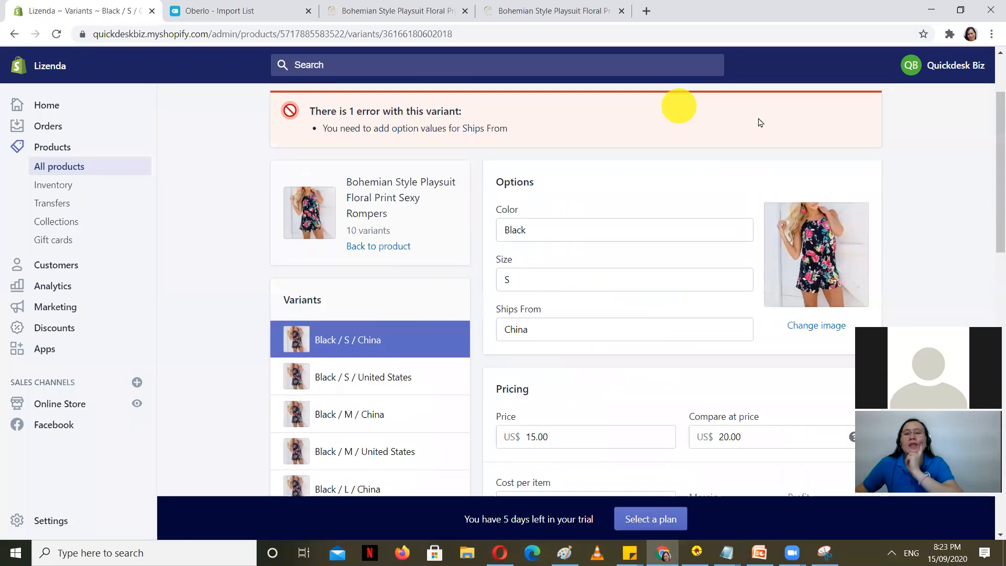
Step: Flip between the Oberlo import list, Shopify variant editor and storefront playsuit tabs
{"action": "left_click", "coordinate": [189, 10]}
{"action": "left_click", "coordinate": [87, 5]}
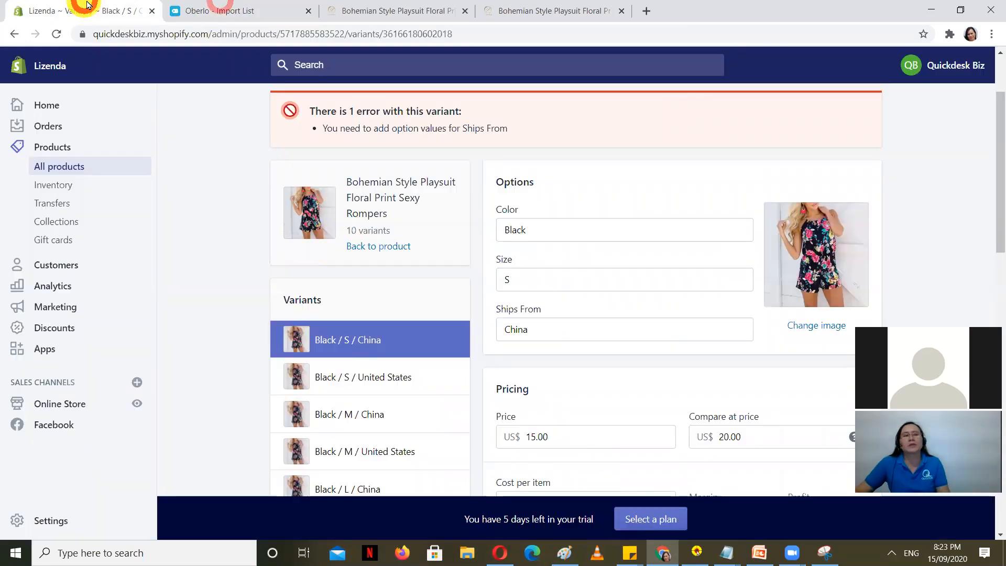
{"action": "left_click", "coordinate": [474, 4]}
{"action": "left_click", "coordinate": [189, 5]}
{"action": "left_click", "coordinate": [52, 5]}
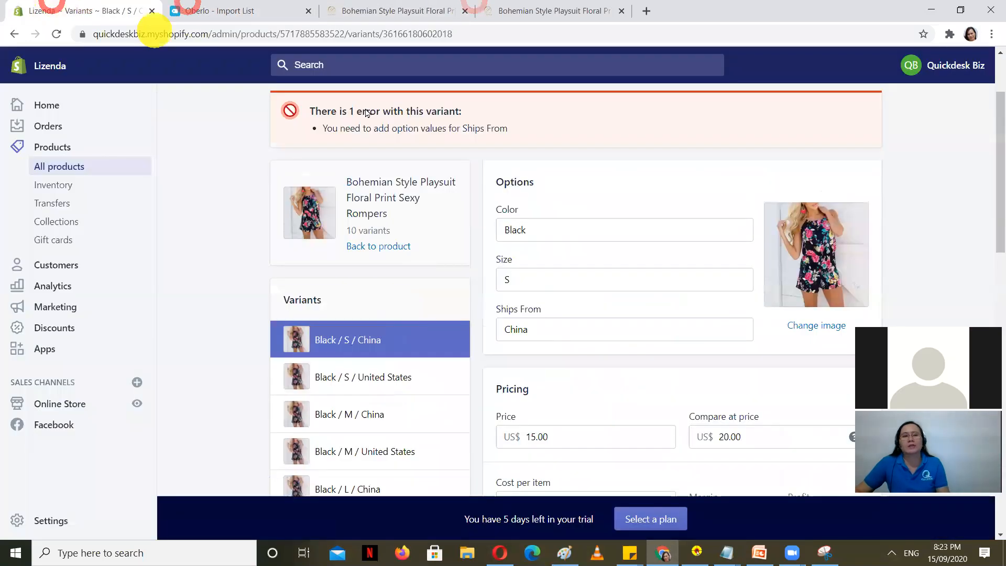
{"action": "left_click", "coordinate": [393, 10]}
{"action": "left_click", "coordinate": [116, 6]}
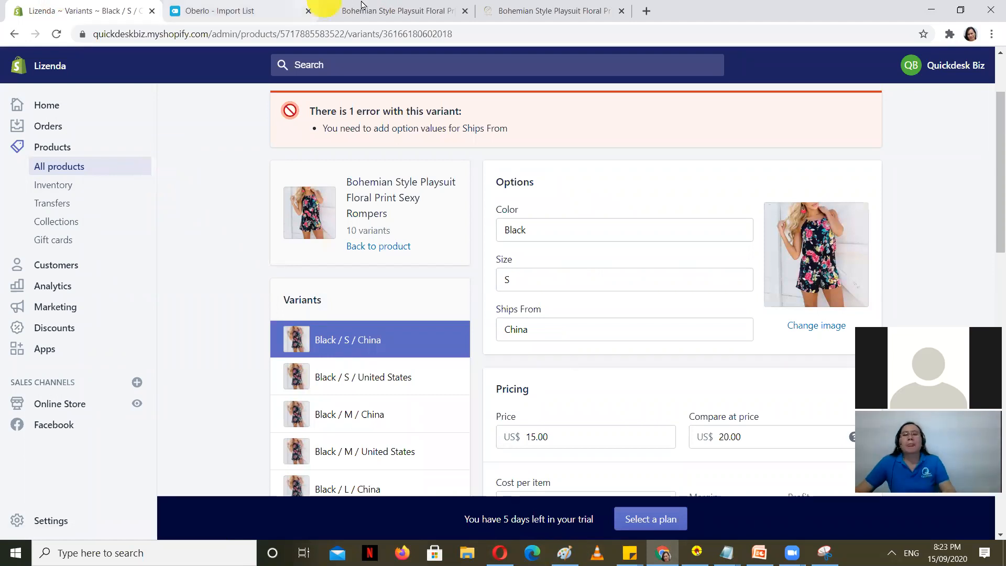
{"action": "left_click", "coordinate": [398, 10]}
{"action": "left_click", "coordinate": [189, 8]}
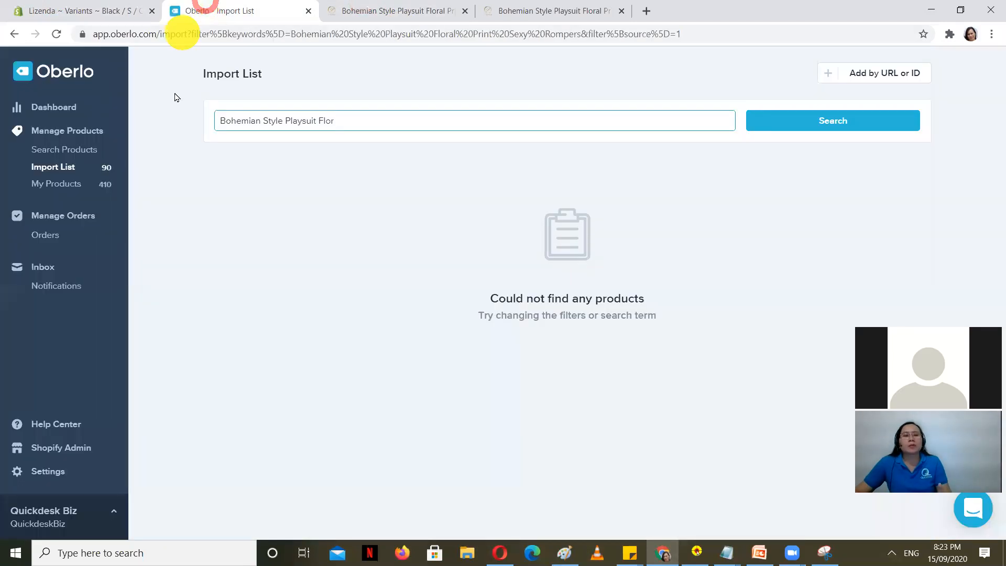
{"action": "left_click", "coordinate": [54, 189]}
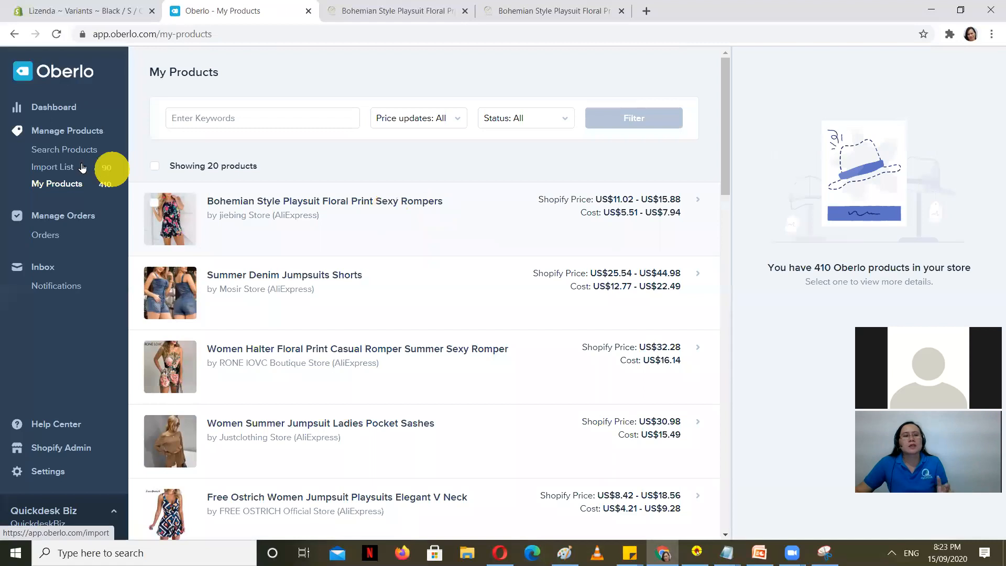
{"action": "left_click", "coordinate": [68, 172]}
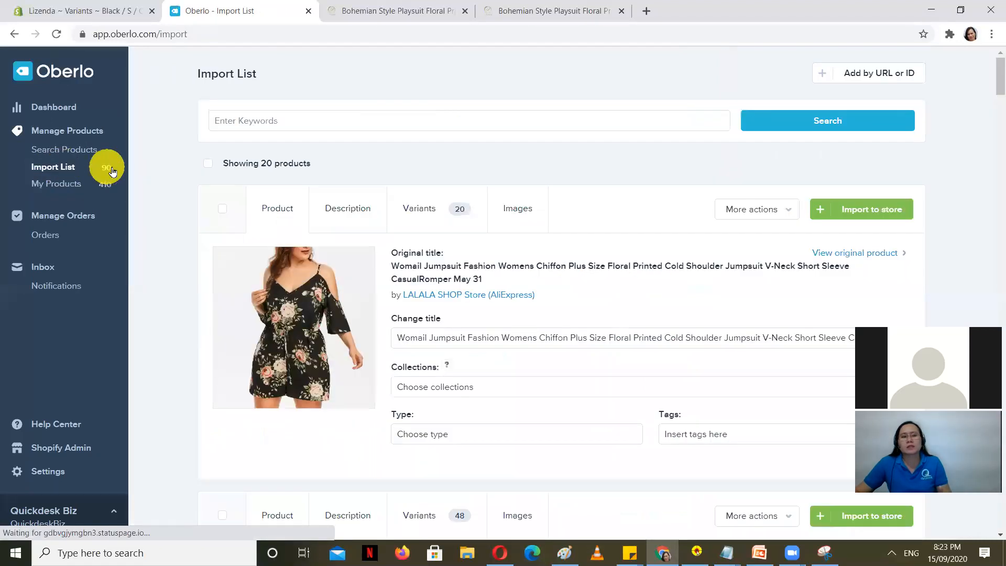
{"action": "scroll", "coordinate": [524, 308], "scroll_direction": "down", "scroll_amount": 7}
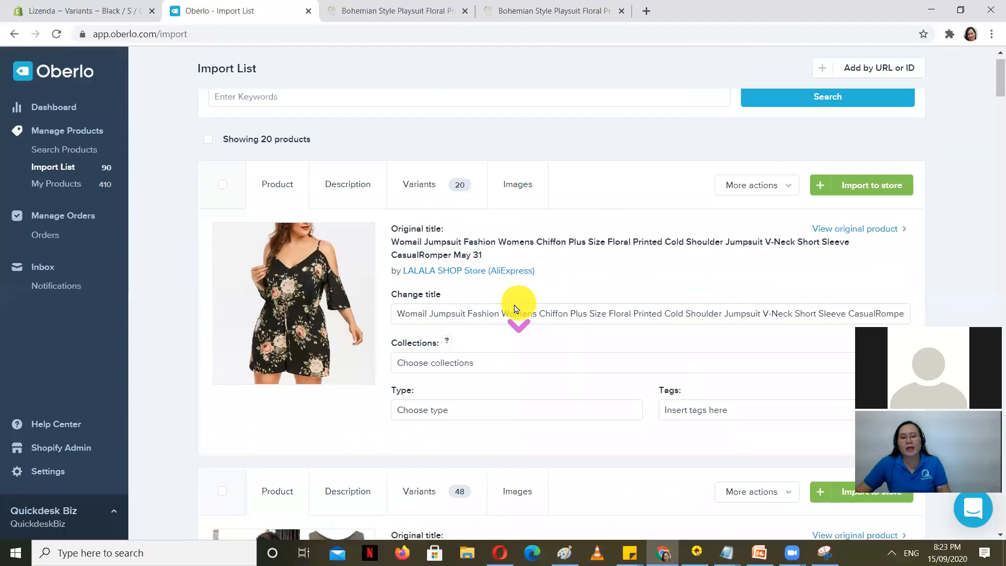
{"action": "scroll", "coordinate": [464, 313], "scroll_direction": "up", "scroll_amount": 8}
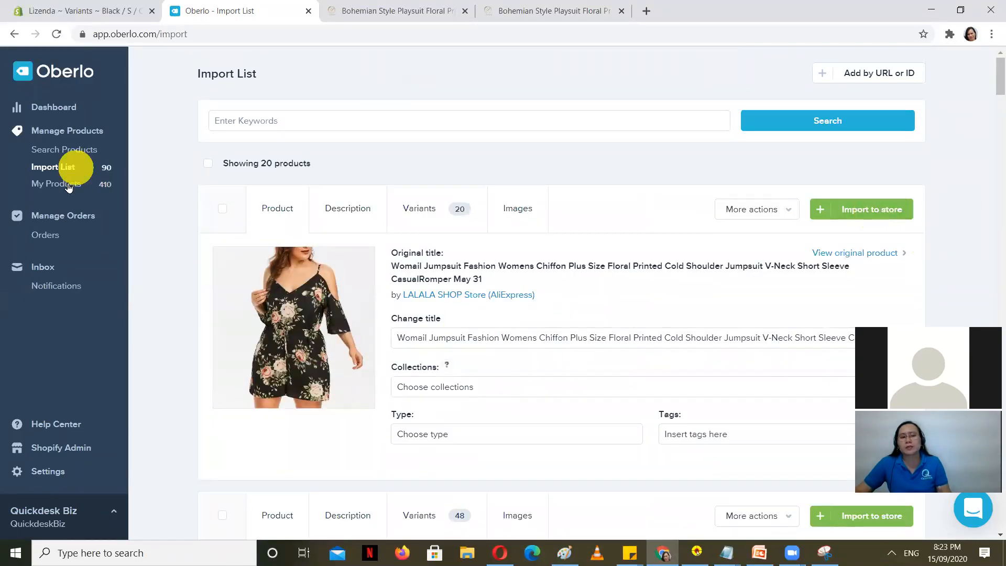
{"action": "left_click", "coordinate": [105, 7]}
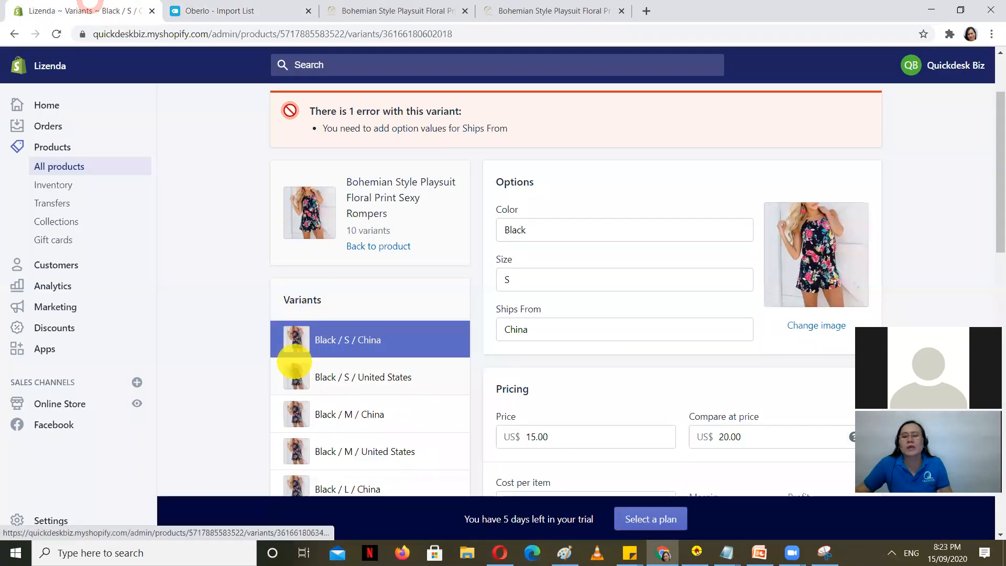
Step: Review the TOPICS2 notes on supplier imports and Shopify Applications, then minimise Notepad
{"action": "left_click", "coordinate": [725, 553]}
{"action": "left_click", "coordinate": [715, 506]}
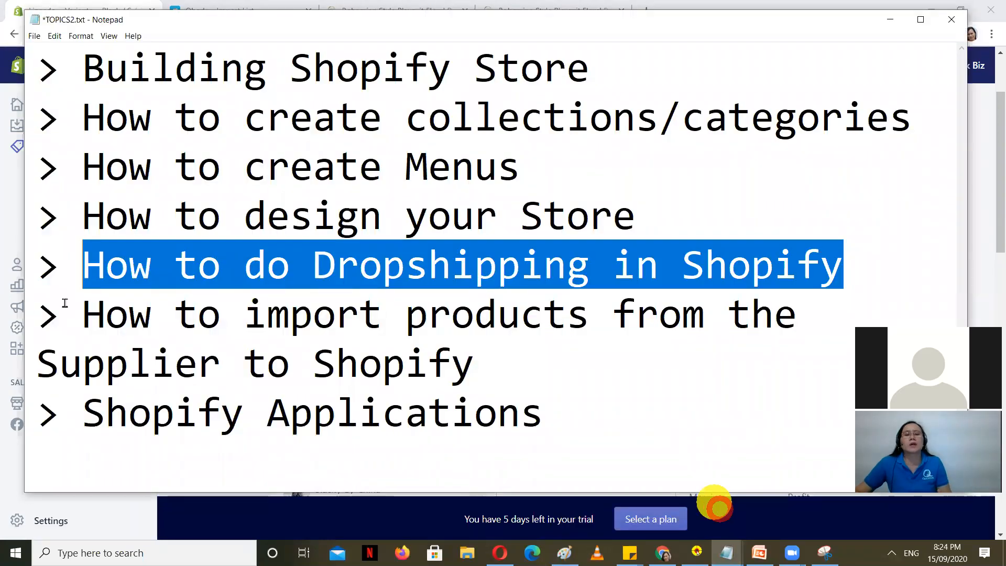
{"action": "left_click_drag", "start_coordinate": [65, 303], "coordinate": [474, 367]}
{"action": "left_click_drag", "start_coordinate": [548, 417], "coordinate": [105, 414]}
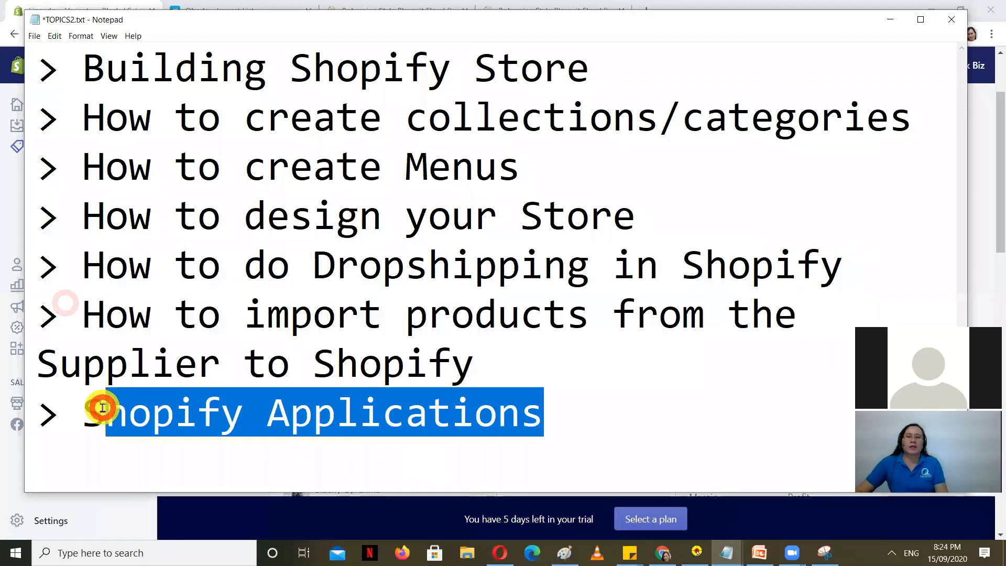
{"action": "left_click", "coordinate": [891, 22]}
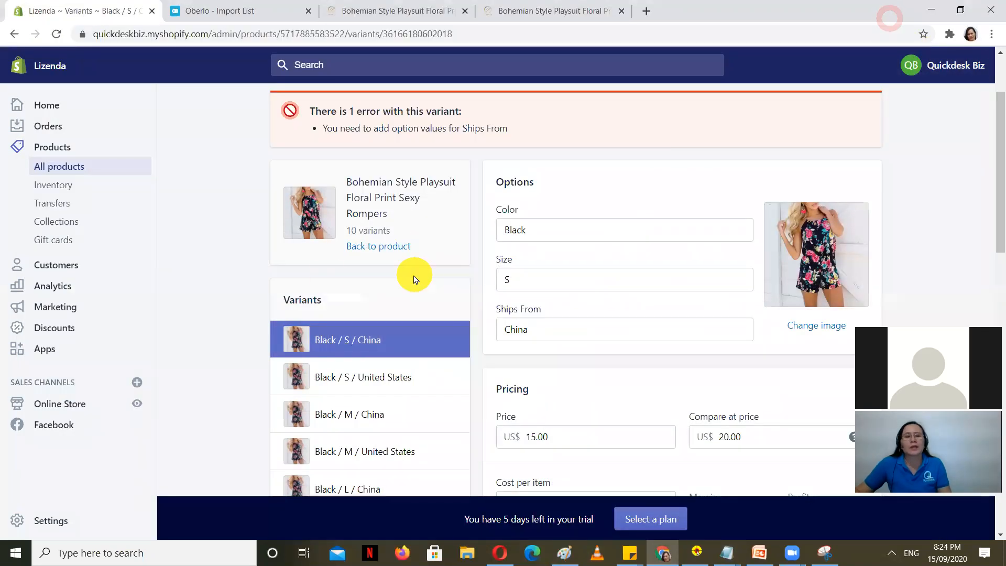
Step: Switch to the Bohemian playsuit's storefront page and select its address
{"action": "scroll", "coordinate": [419, 309], "scroll_direction": "down", "scroll_amount": 3}
{"action": "scroll", "coordinate": [314, 331], "scroll_direction": "up", "scroll_amount": 2}
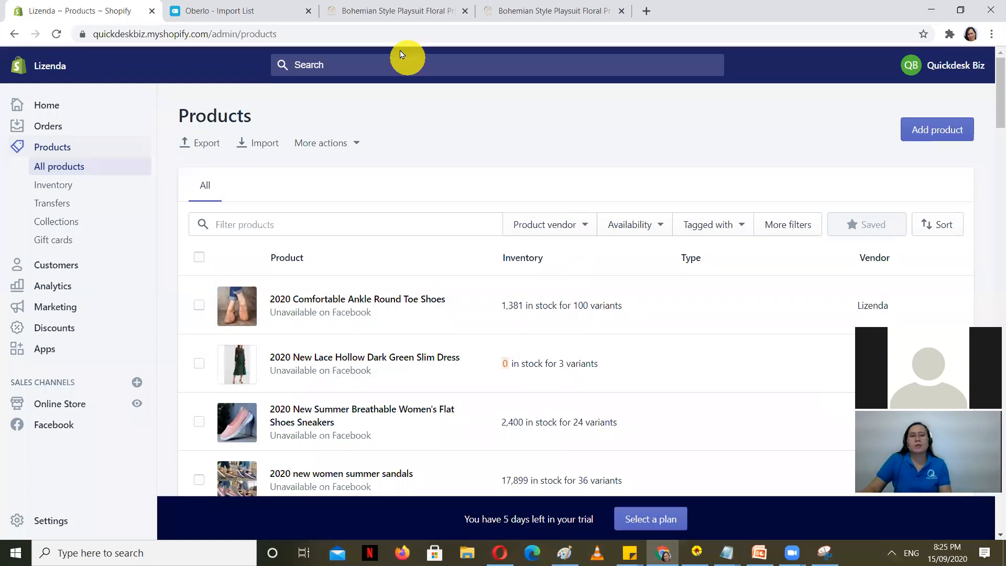
{"action": "left_click", "coordinate": [395, 9]}
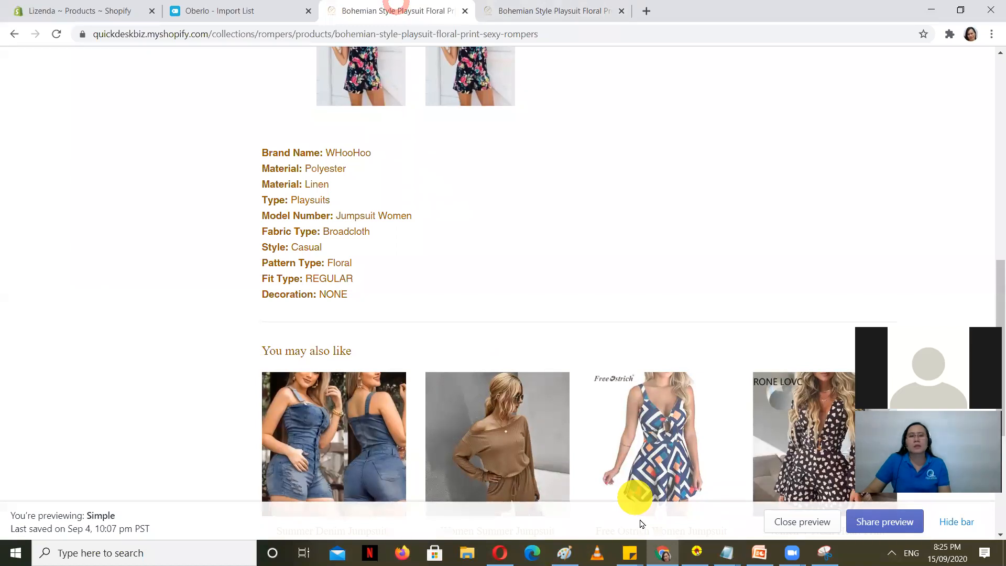
{"action": "left_click", "coordinate": [559, 4]}
{"action": "left_click", "coordinate": [625, 36]}
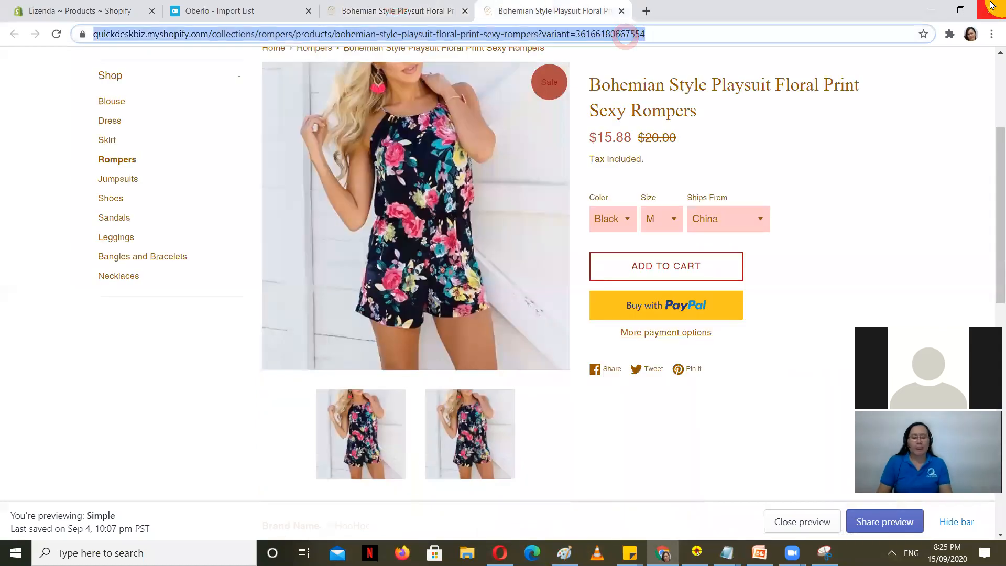
Step: Search pexels.com for 'blouse' photos, then go back to Shopify's products list
{"action": "type", "text": "pexels.com"}
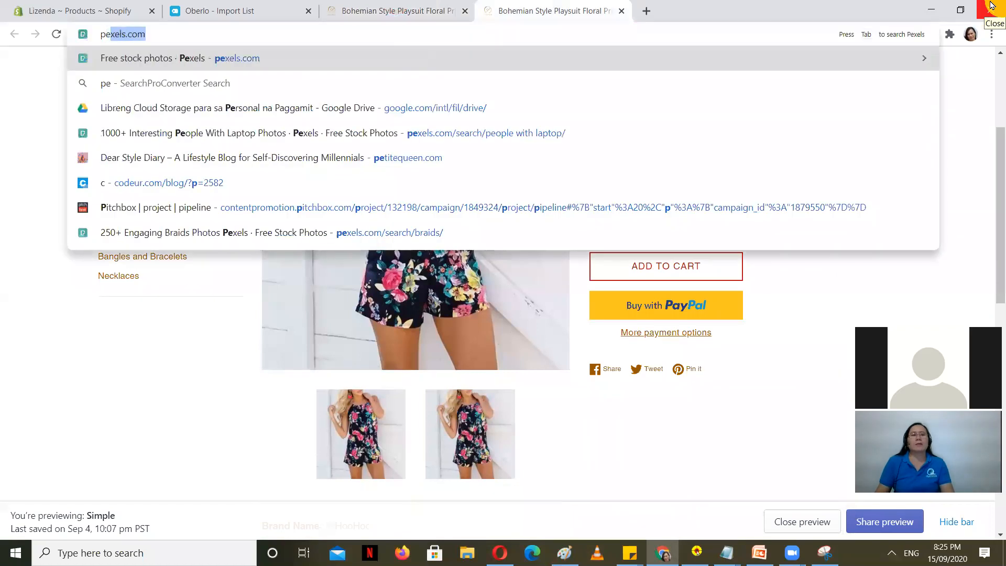
{"action": "key", "text": "Return"}
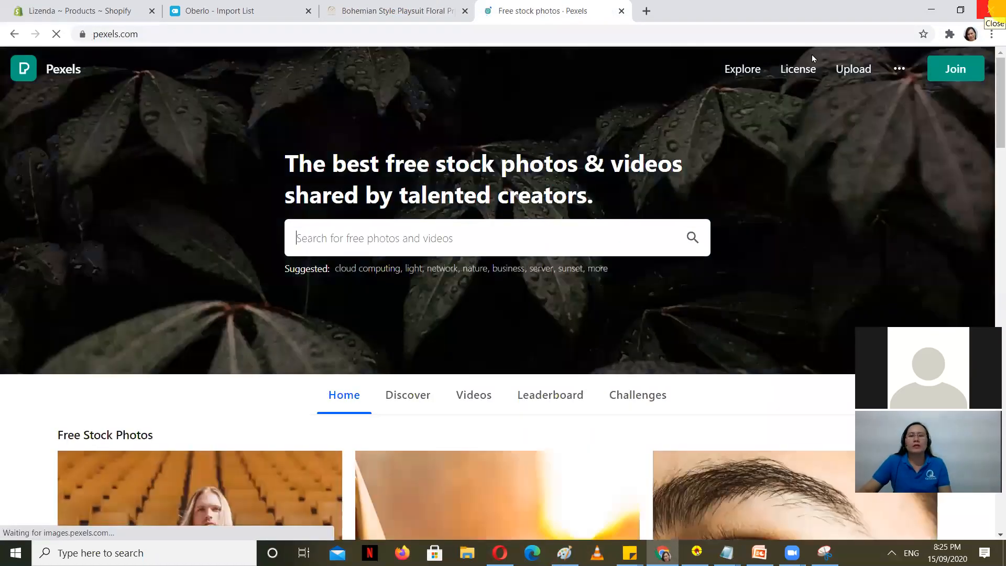
{"action": "left_click", "coordinate": [464, 239]}
{"action": "type", "text": "blouse"}
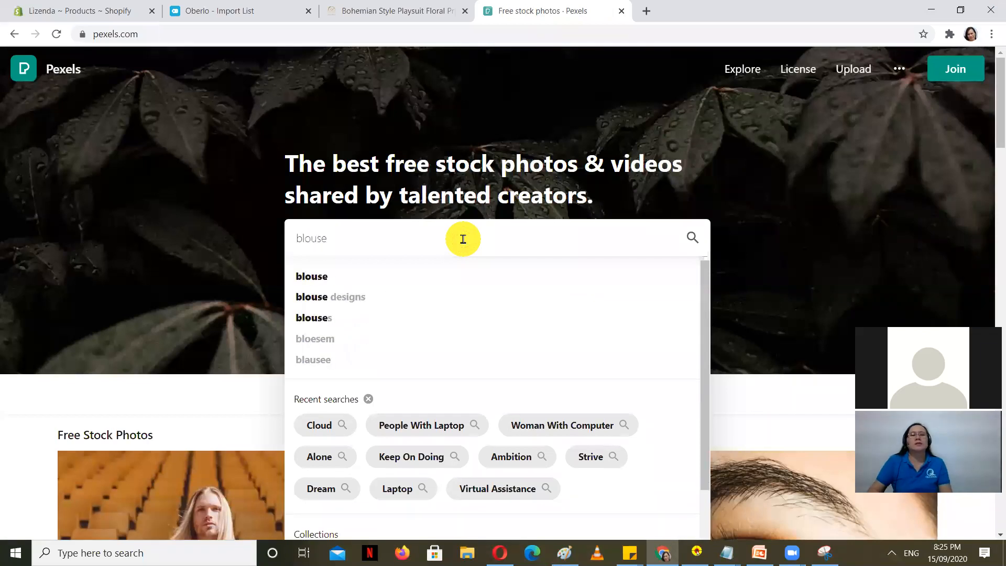
{"action": "key", "text": "Return"}
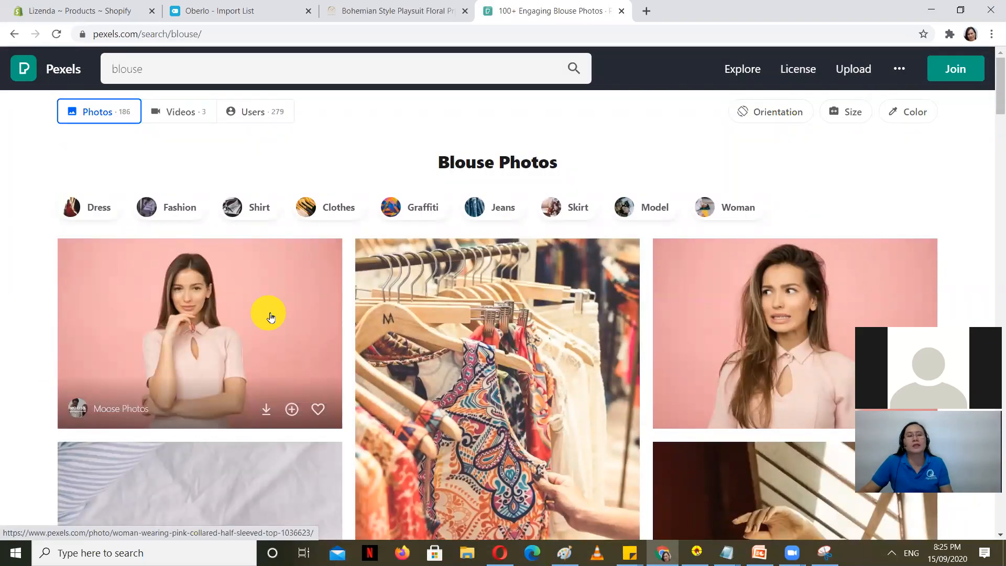
{"action": "left_click", "coordinate": [78, 6]}
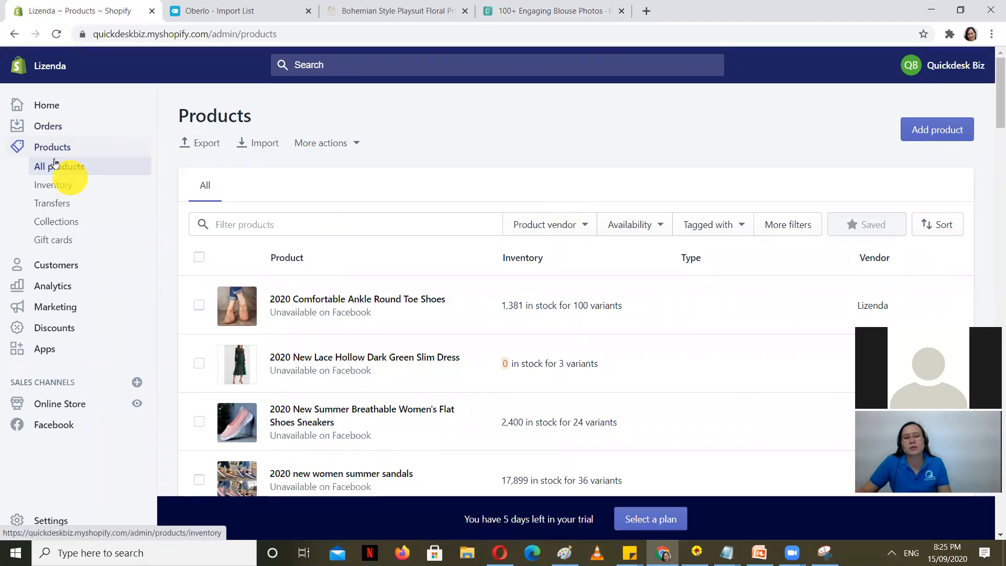
Step: Start a new Shopify product titled Blouse1
{"action": "left_click", "coordinate": [932, 128]}
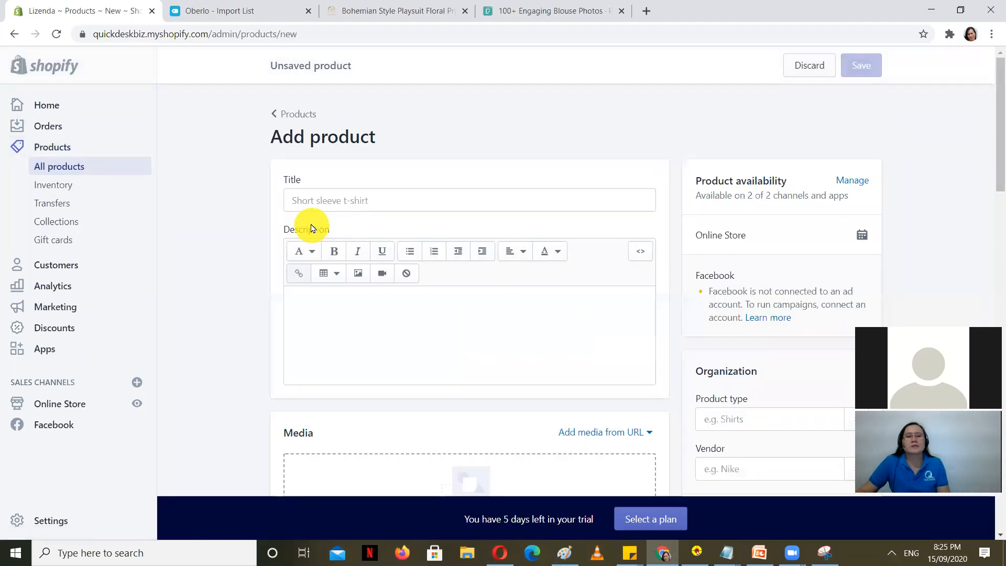
{"action": "left_click", "coordinate": [322, 200]}
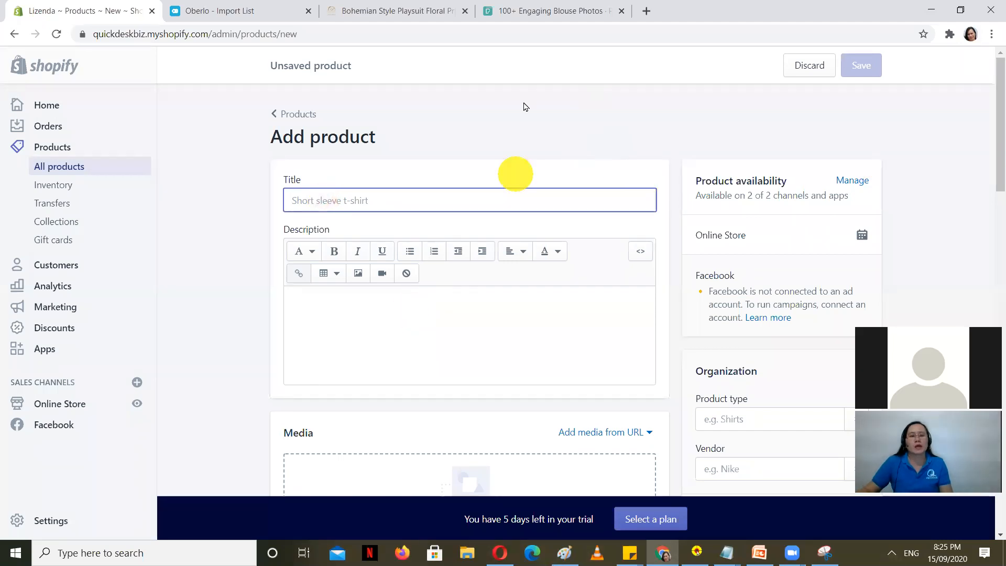
{"action": "type", "text": "Blouse"}
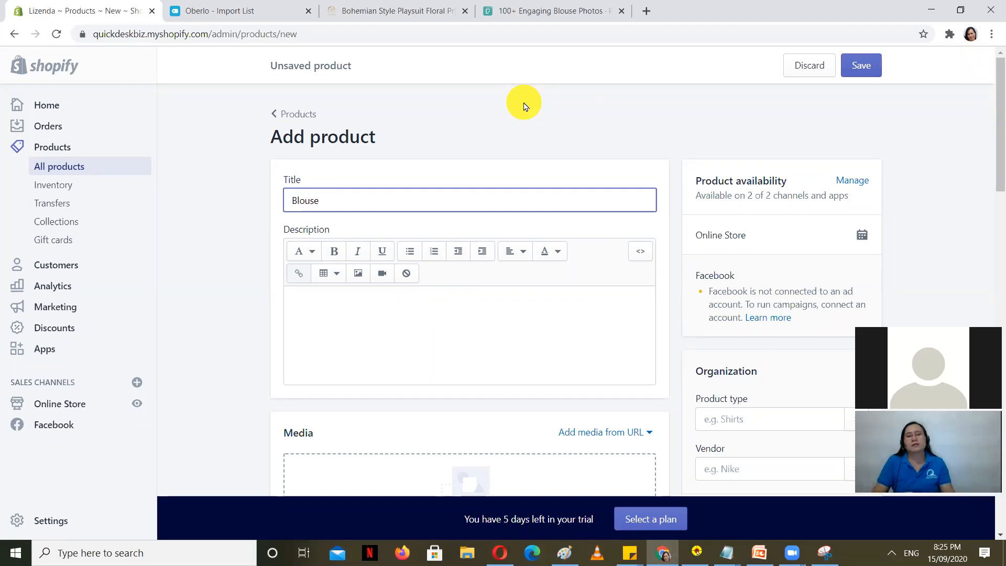
{"action": "scroll", "coordinate": [391, 299], "scroll_direction": "down", "scroll_amount": 3}
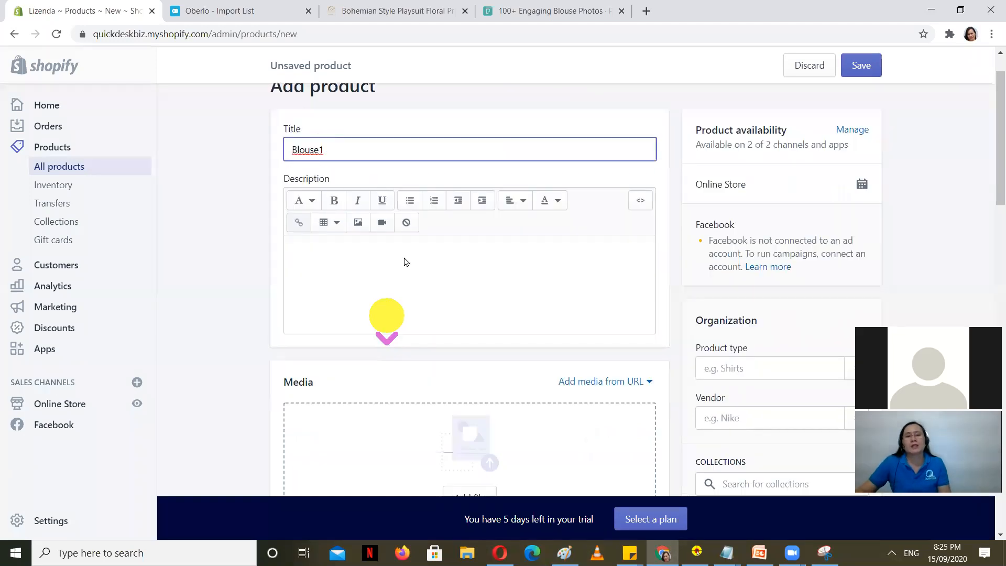
{"action": "left_click", "coordinate": [414, 179]}
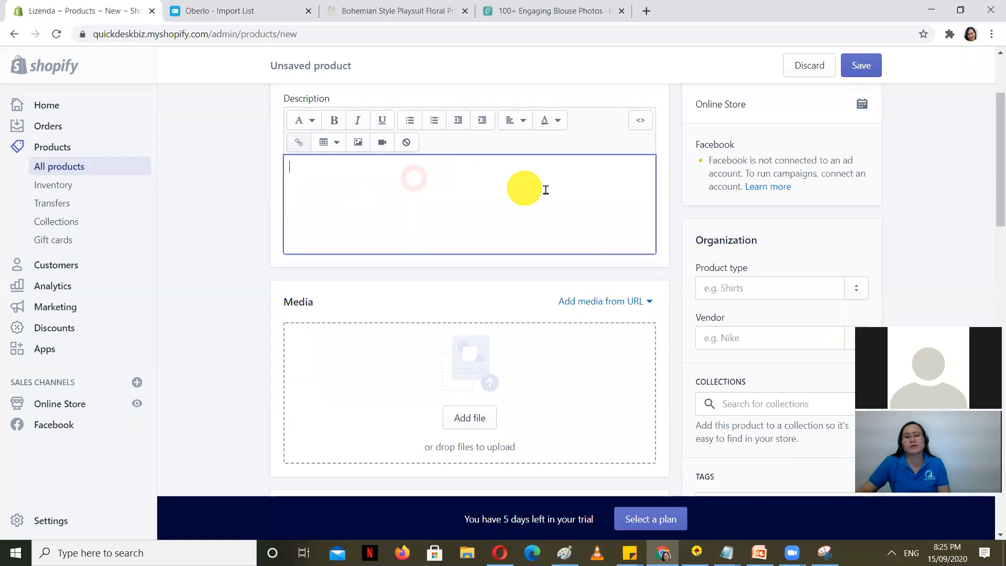
Step: Upload the white blouse photo from Downloads as the product's media
{"action": "scroll", "coordinate": [585, 267], "scroll_direction": "down", "scroll_amount": 1}
{"action": "scroll", "coordinate": [586, 267], "scroll_direction": "down", "scroll_amount": 3}
{"action": "left_click", "coordinate": [469, 217]}
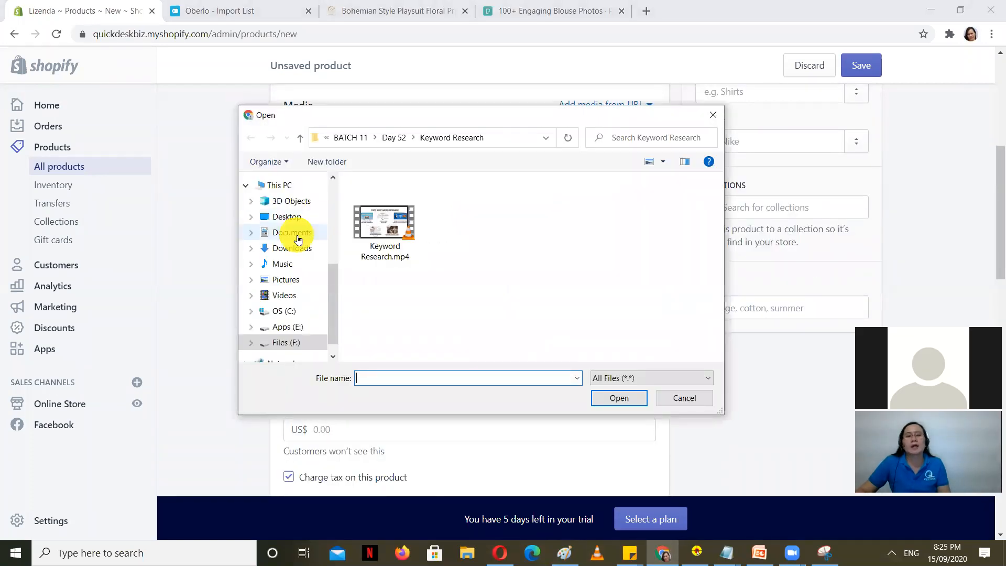
{"action": "left_click", "coordinate": [299, 248]}
{"action": "left_click", "coordinate": [608, 283]}
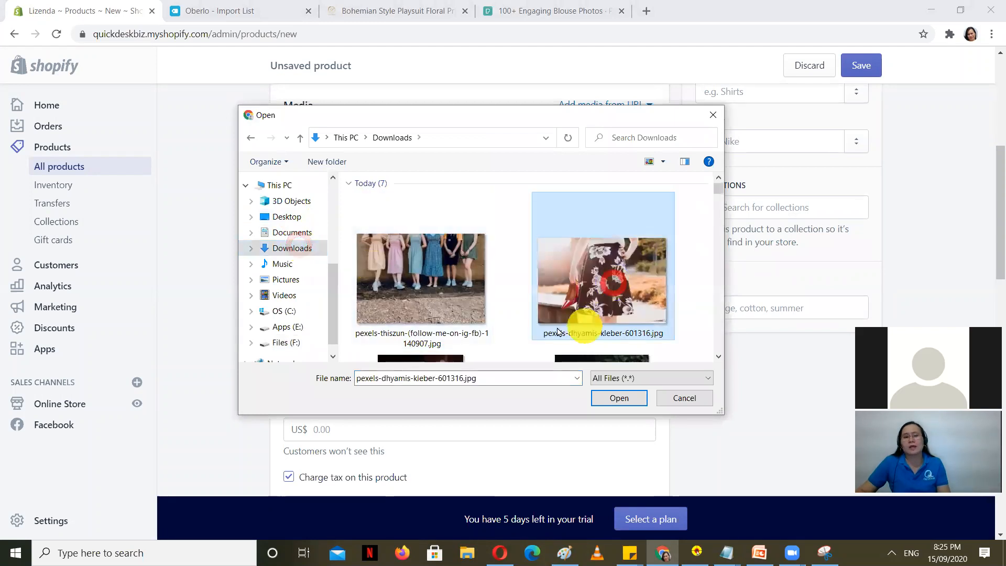
{"action": "scroll", "coordinate": [543, 291], "scroll_direction": "down", "scroll_amount": 3}
{"action": "scroll", "coordinate": [542, 291], "scroll_direction": "up", "scroll_amount": 3}
{"action": "left_click", "coordinate": [402, 267]}
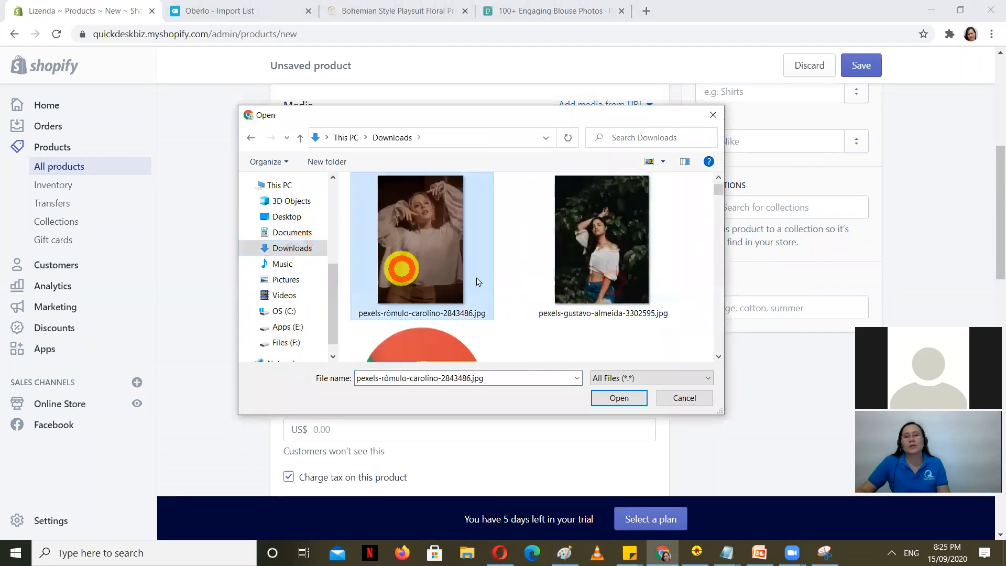
{"action": "left_click", "coordinate": [618, 397]}
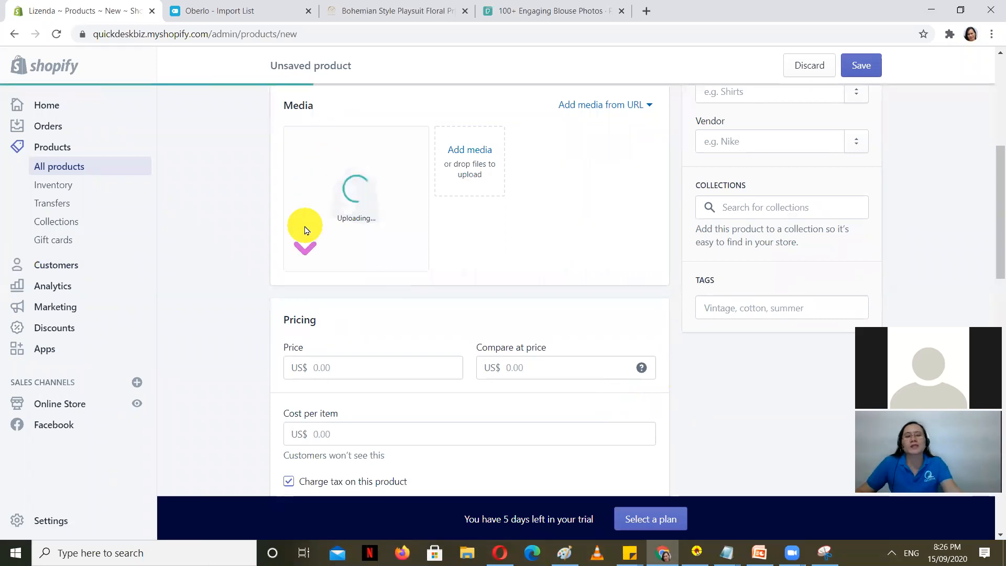
{"action": "scroll", "coordinate": [315, 262], "scroll_direction": "down", "scroll_amount": 1}
{"action": "left_click", "coordinate": [336, 301]}
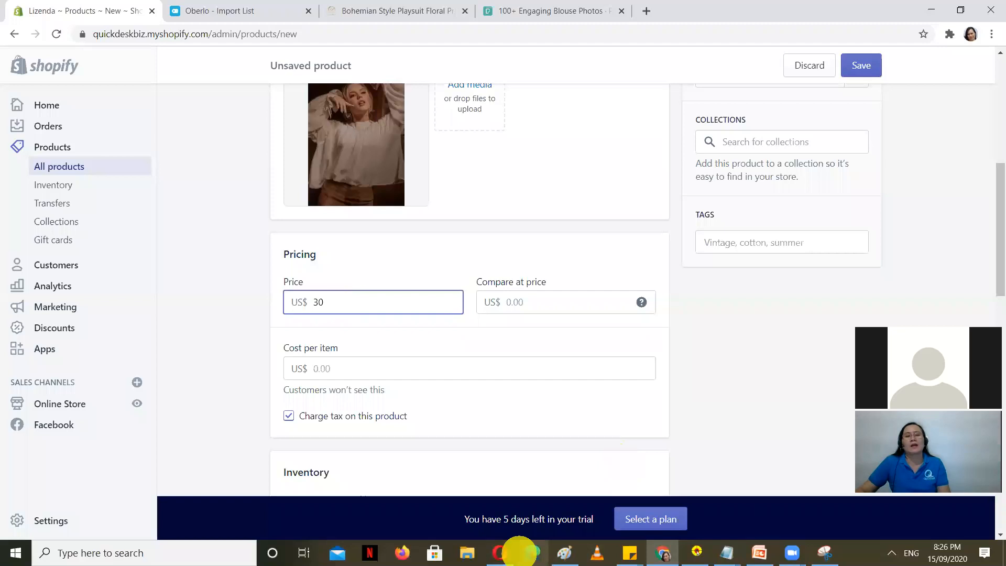
Step: Confirm the 30.00 price and raise the available quantity to 4
{"action": "left_click", "coordinate": [721, 372]}
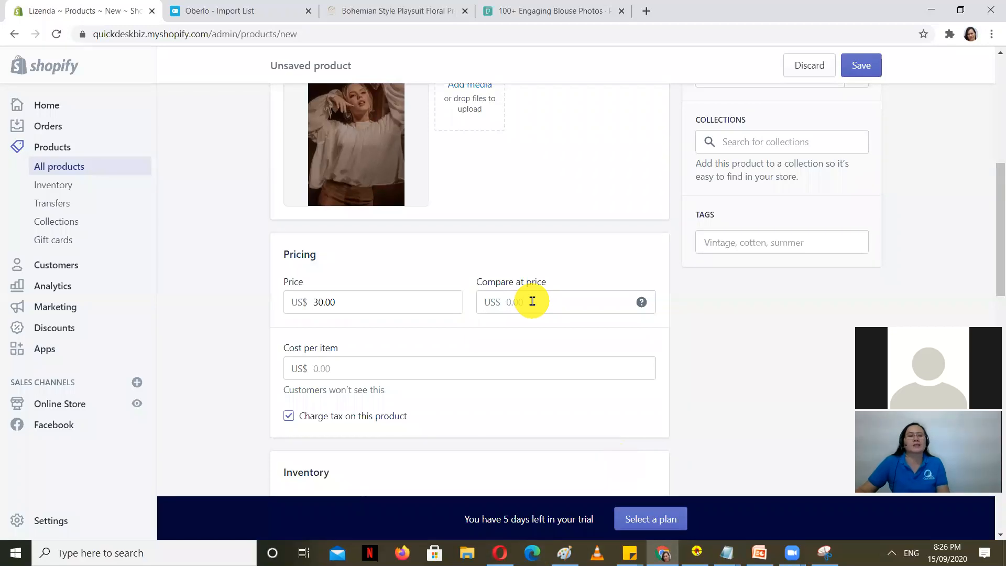
{"action": "left_click", "coordinate": [732, 367]}
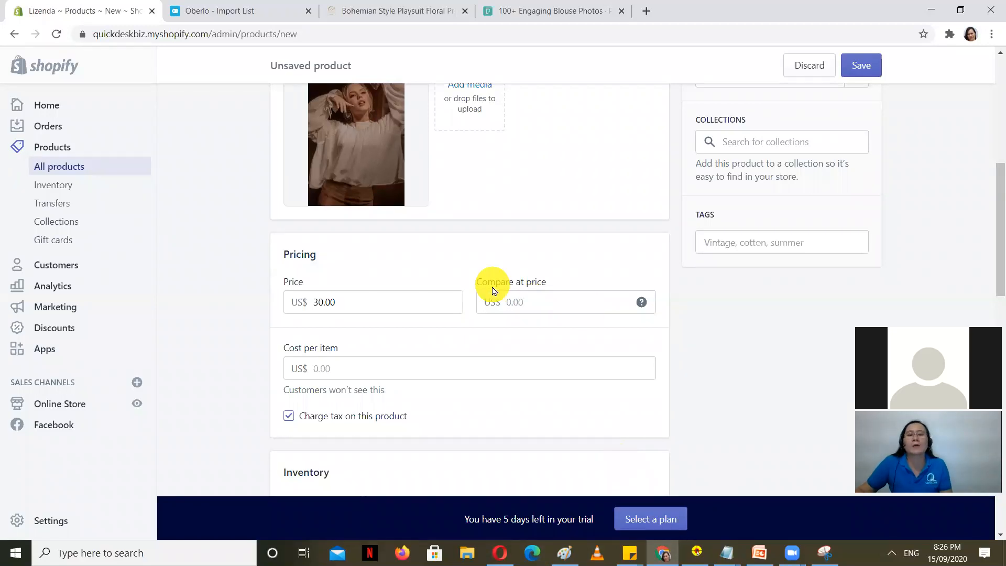
{"action": "scroll", "coordinate": [719, 383], "scroll_direction": "down", "scroll_amount": 1}
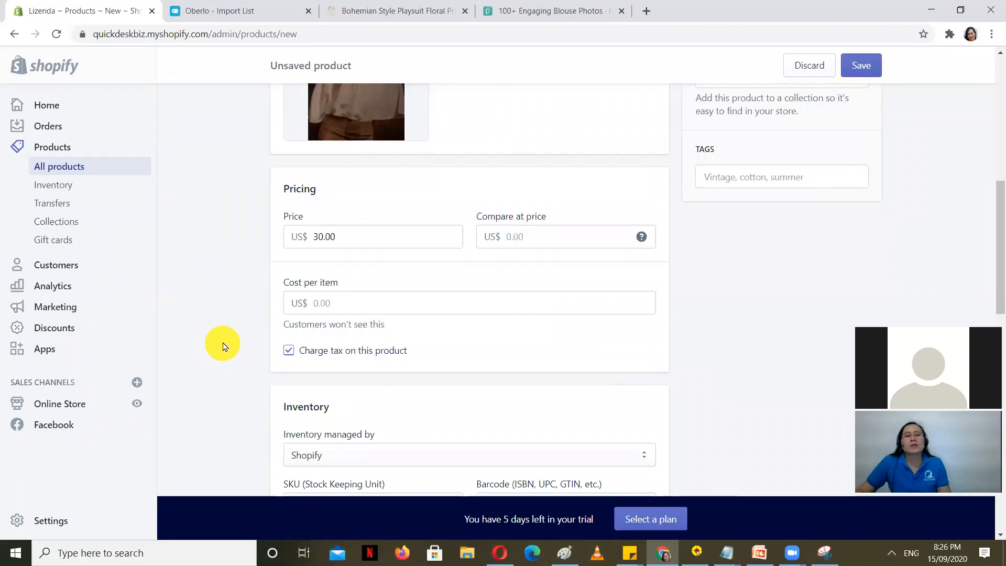
{"action": "scroll", "coordinate": [223, 346], "scroll_direction": "down", "scroll_amount": 4}
{"action": "scroll", "coordinate": [224, 346], "scroll_direction": "down", "scroll_amount": 3}
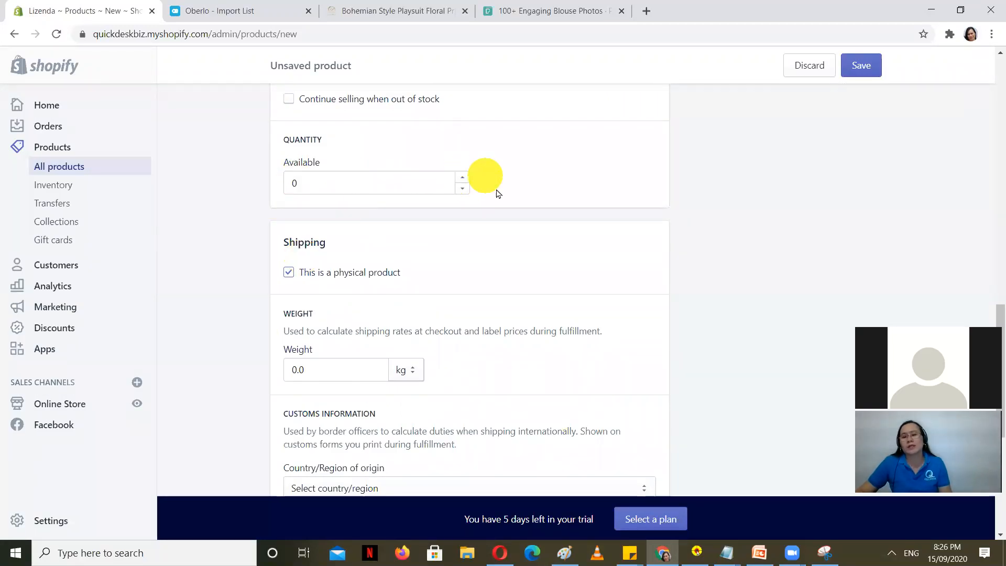
{"action": "left_click", "coordinate": [461, 180]}
{"action": "double_click", "coordinate": [461, 180]}
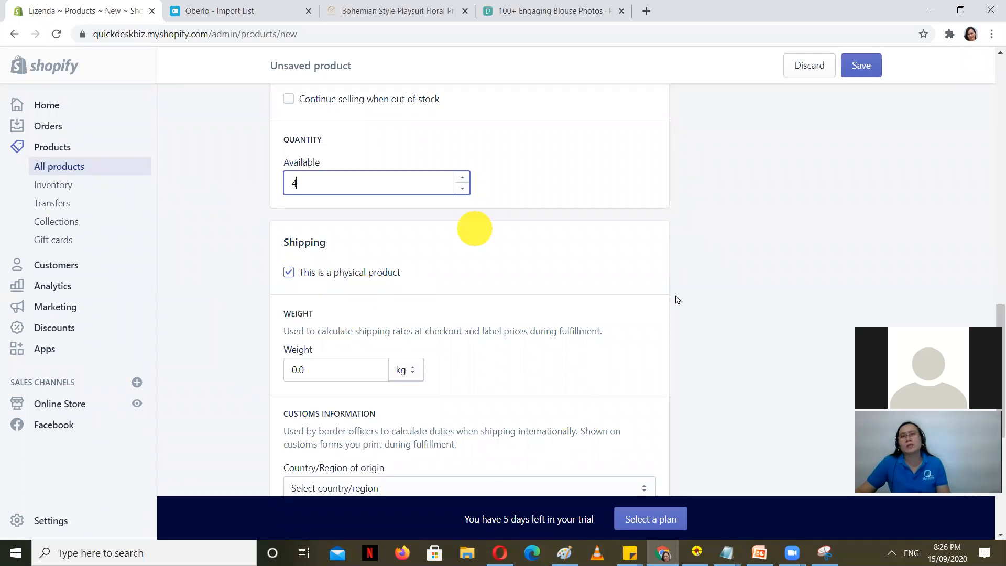
{"action": "scroll", "coordinate": [653, 310], "scroll_direction": "up", "scroll_amount": 2}
{"action": "scroll", "coordinate": [645, 310], "scroll_direction": "up", "scroll_amount": 8}
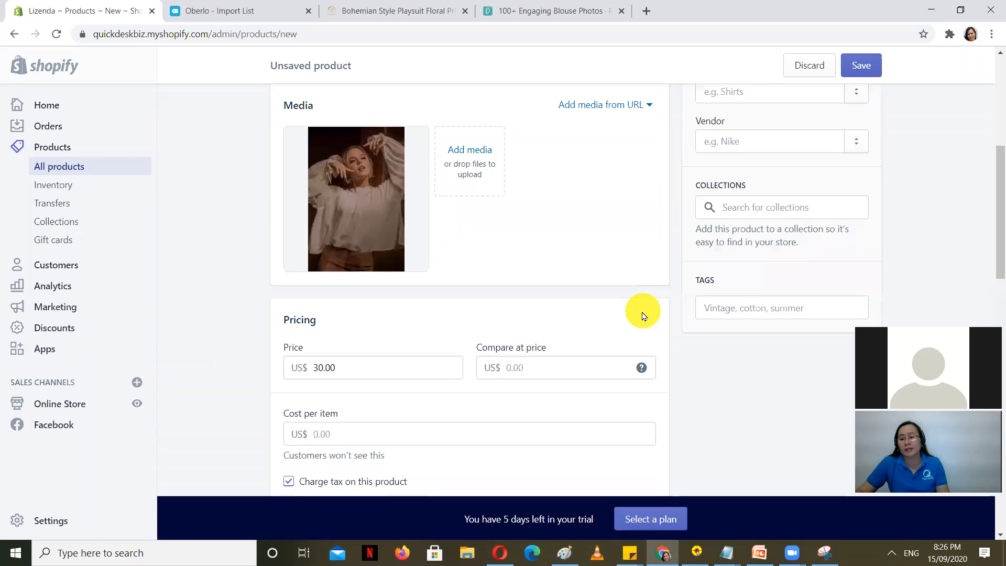
{"action": "scroll", "coordinate": [557, 234], "scroll_direction": "down", "scroll_amount": 9}
{"action": "scroll", "coordinate": [235, 337], "scroll_direction": "down", "scroll_amount": 1}
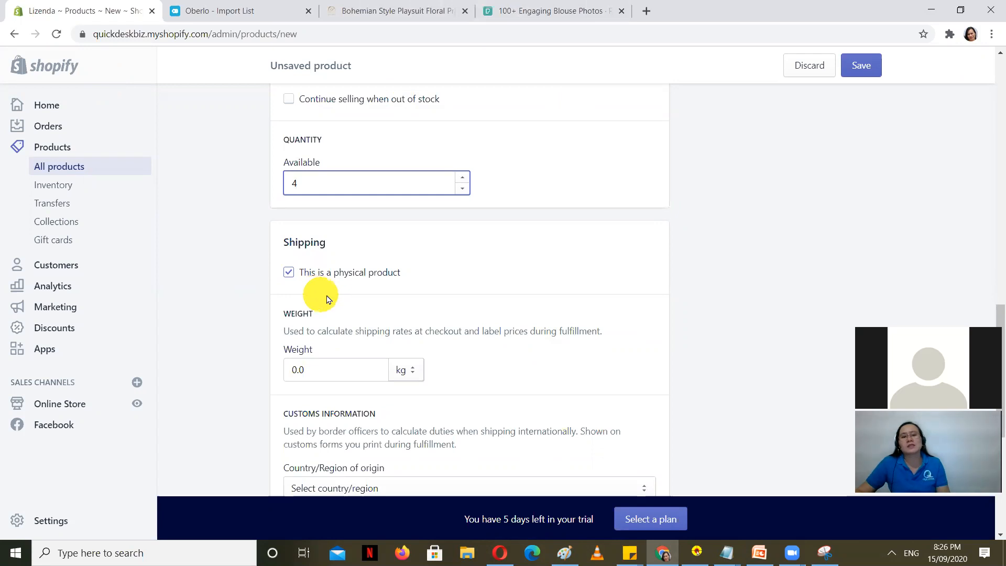
{"action": "scroll", "coordinate": [236, 382], "scroll_direction": "down", "scroll_amount": 3}
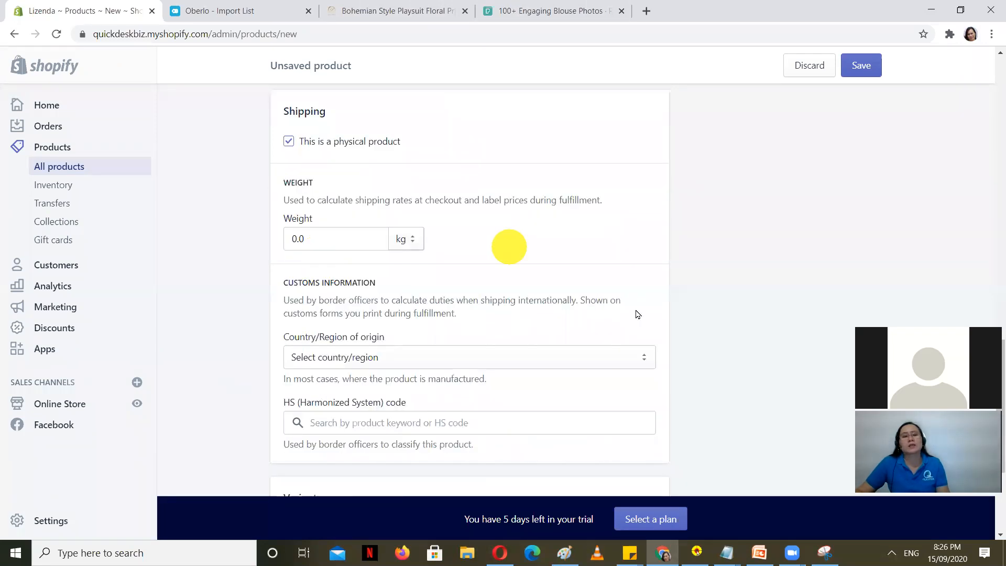
{"action": "scroll", "coordinate": [732, 316], "scroll_direction": "down", "scroll_amount": 3}
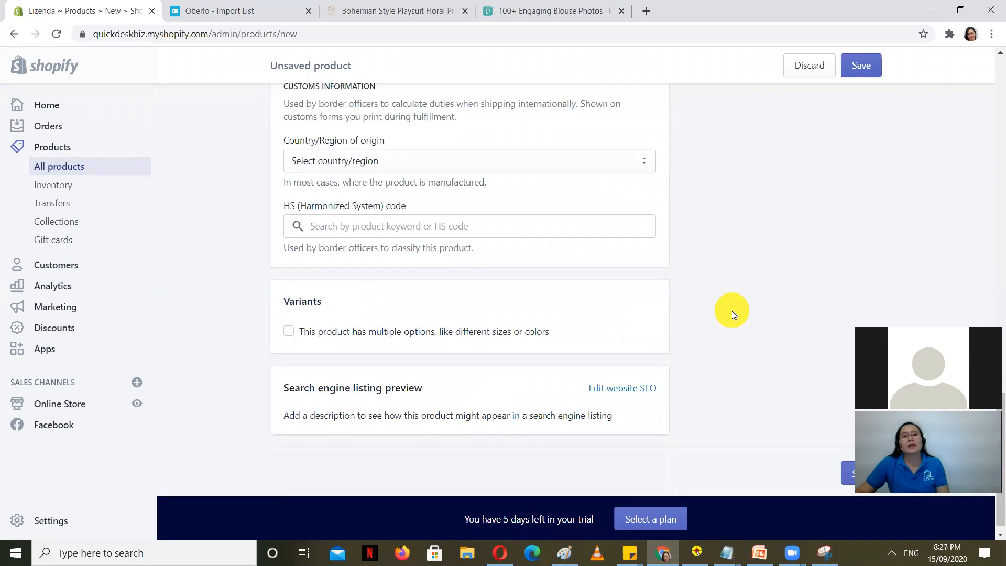
Step: Enable variants and add S and M values to the Size option
{"action": "left_click", "coordinate": [289, 317]}
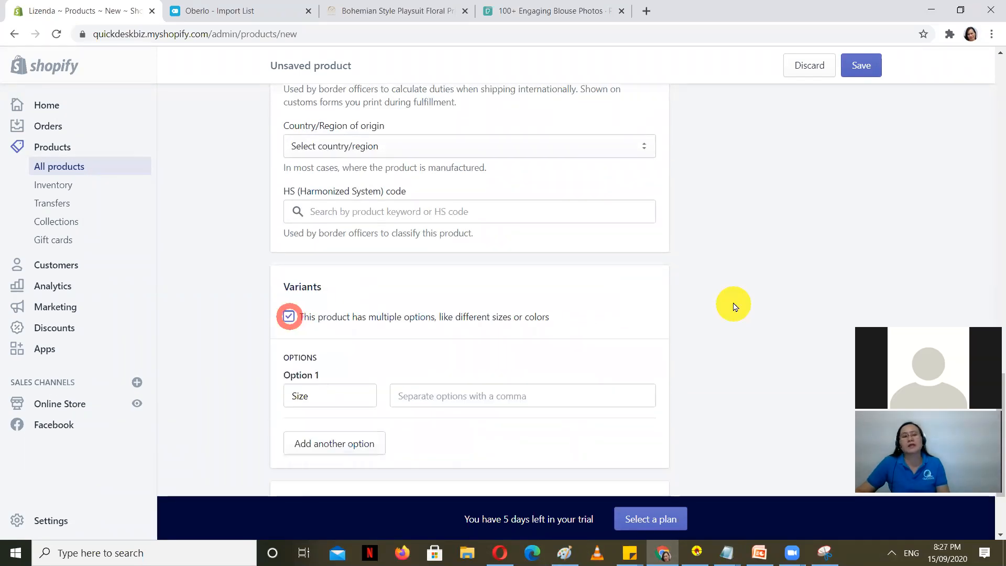
{"action": "scroll", "coordinate": [745, 302], "scroll_direction": "up", "scroll_amount": 15}
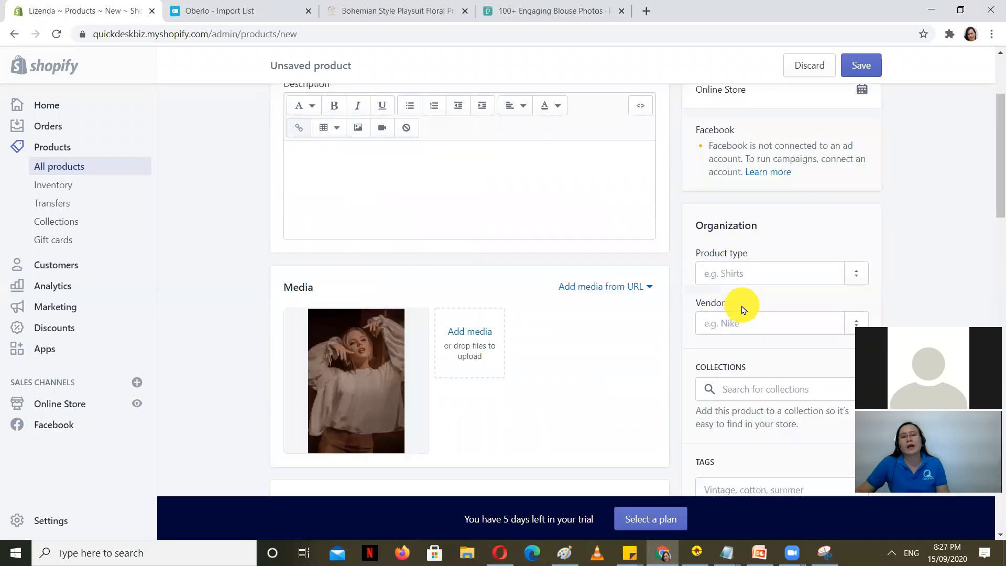
{"action": "scroll", "coordinate": [317, 248], "scroll_direction": "down", "scroll_amount": 2}
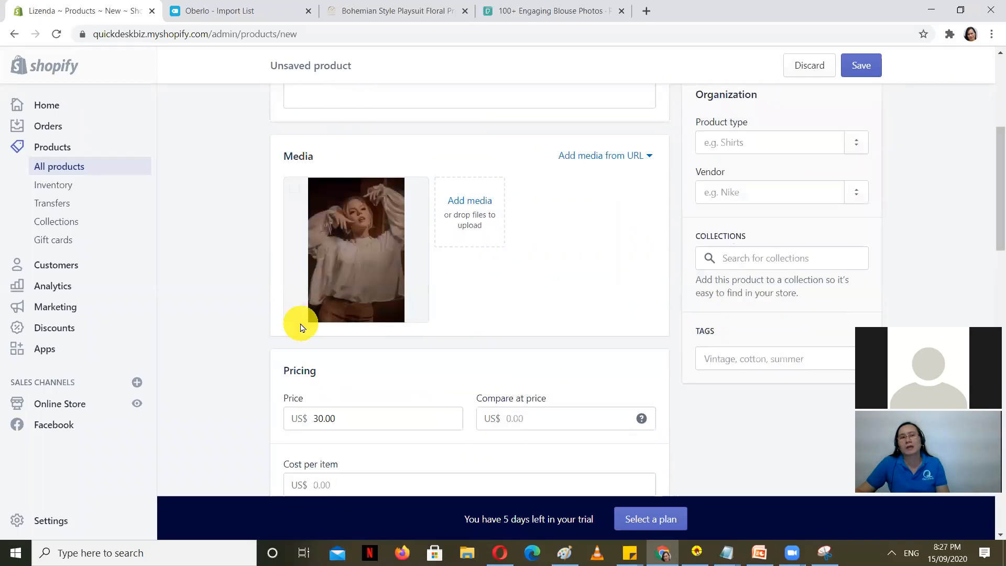
{"action": "scroll", "coordinate": [275, 323], "scroll_direction": "down", "scroll_amount": 7}
{"action": "scroll", "coordinate": [249, 333], "scroll_direction": "down", "scroll_amount": 4}
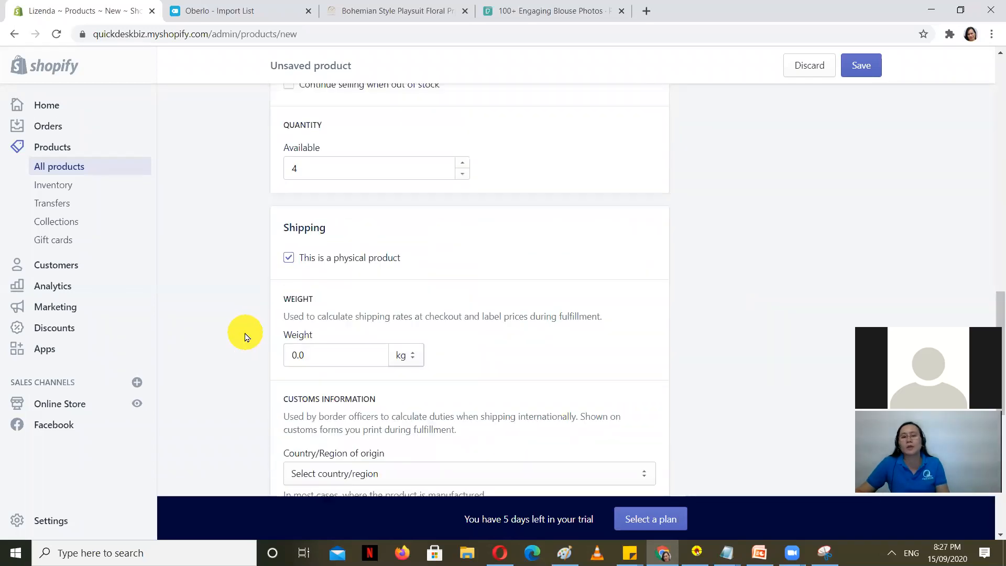
{"action": "scroll", "coordinate": [246, 337], "scroll_direction": "down", "scroll_amount": 4}
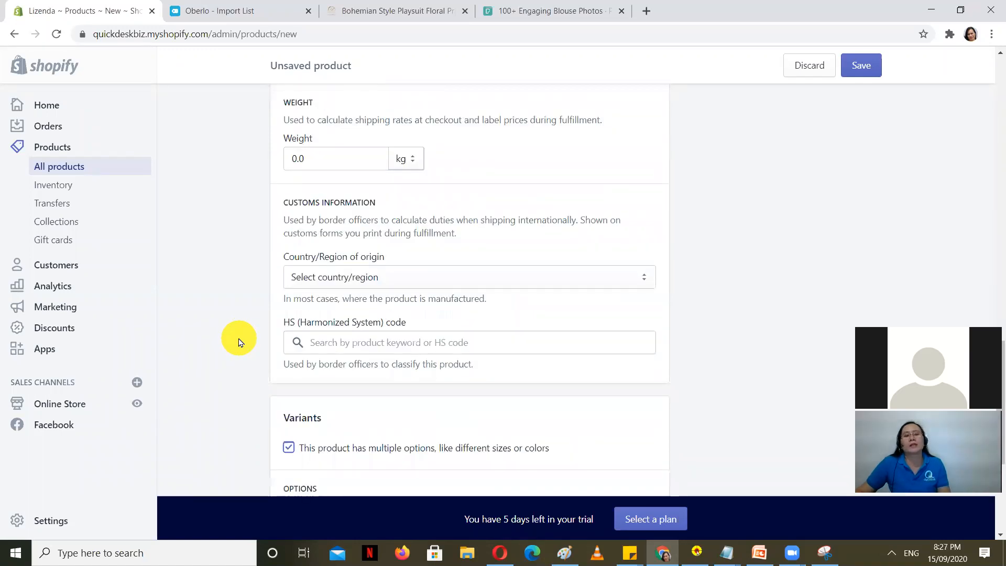
{"action": "scroll", "coordinate": [239, 342], "scroll_direction": "down", "scroll_amount": 4}
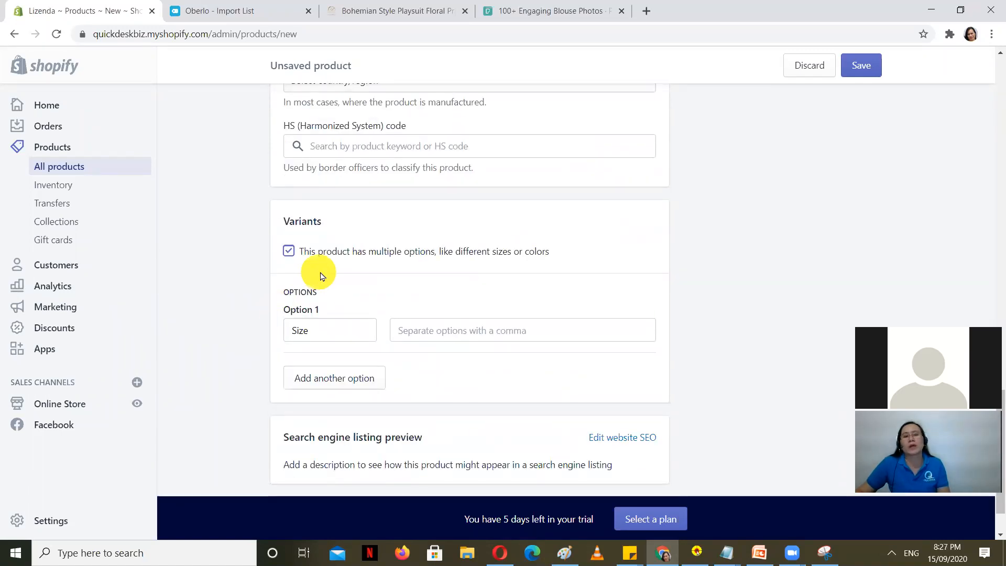
{"action": "left_click", "coordinate": [329, 329]}
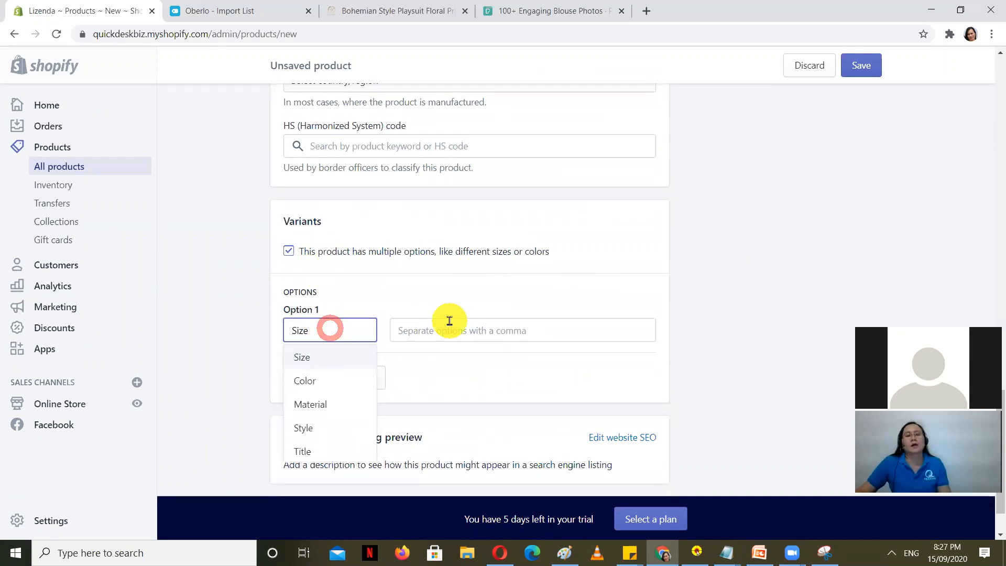
{"action": "scroll", "coordinate": [189, 296], "scroll_direction": "down", "scroll_amount": 2}
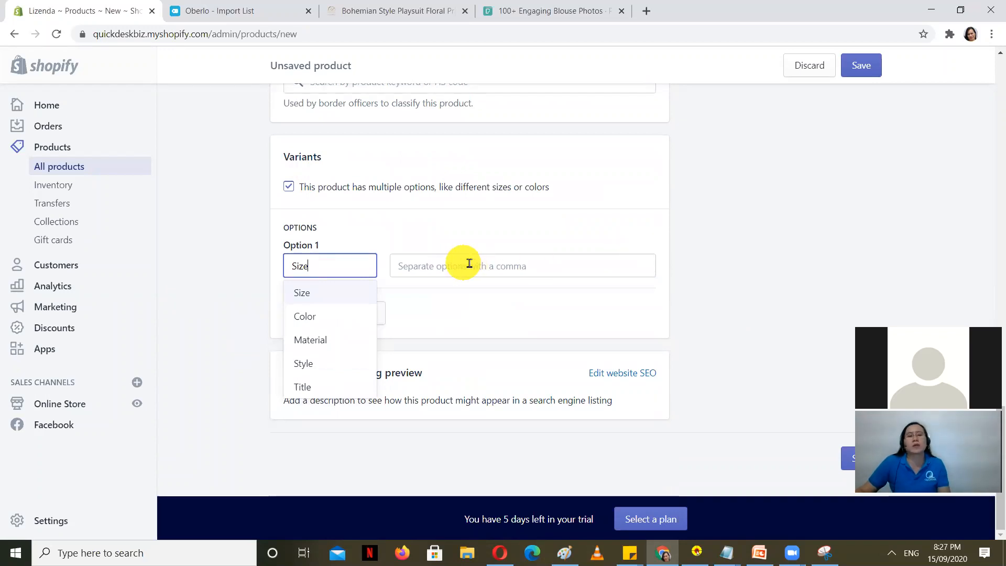
{"action": "left_click", "coordinate": [469, 263]}
{"action": "type", "text": "S"}
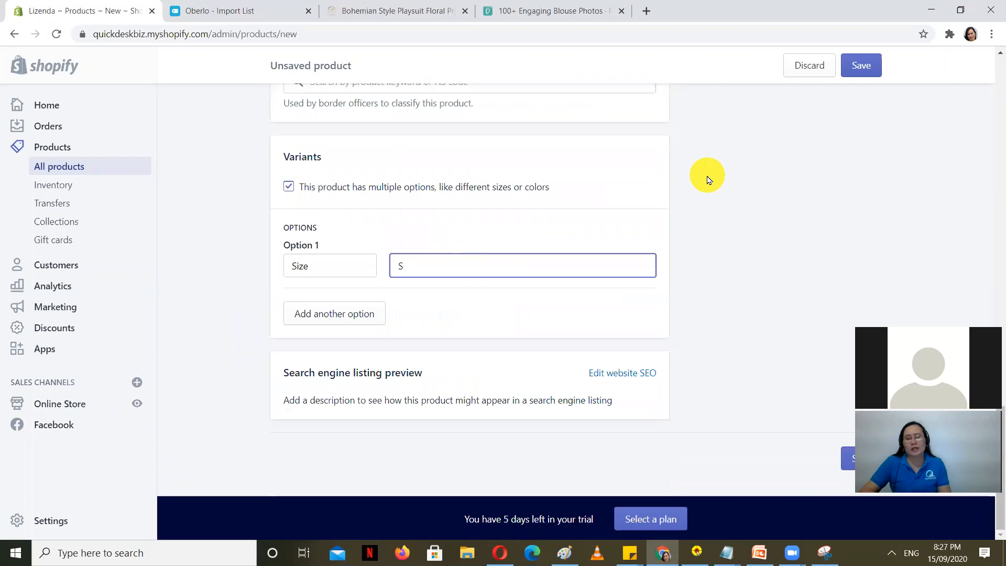
{"action": "key", "text": "Return"}
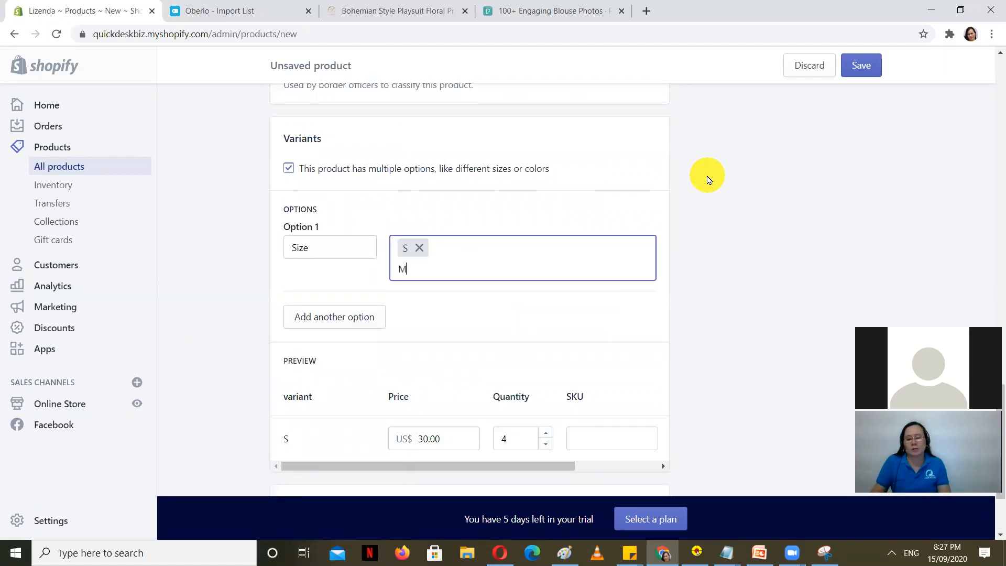
{"action": "type", "text": "M"}
{"action": "key", "text": "Return"}
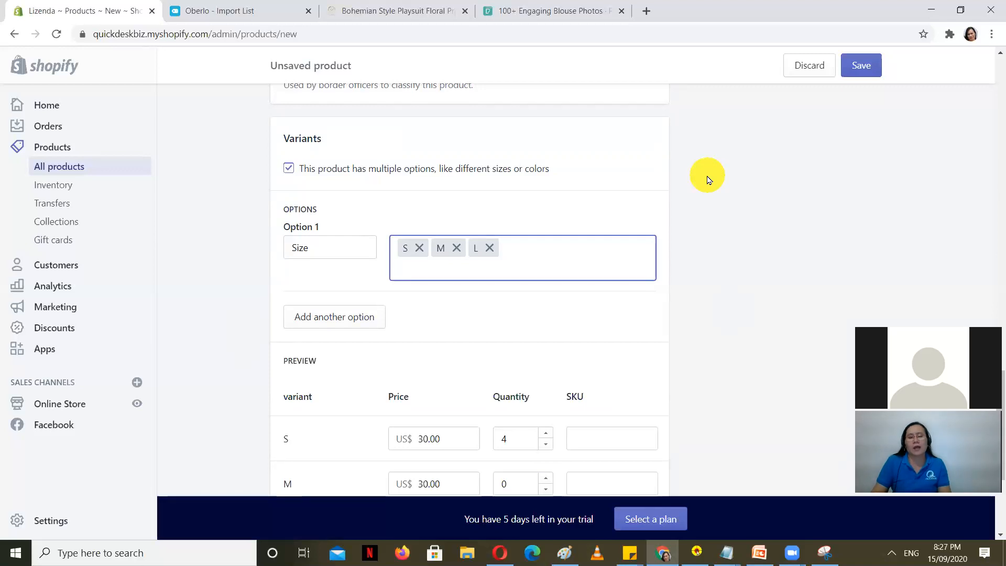
{"action": "left_click", "coordinate": [764, 226]}
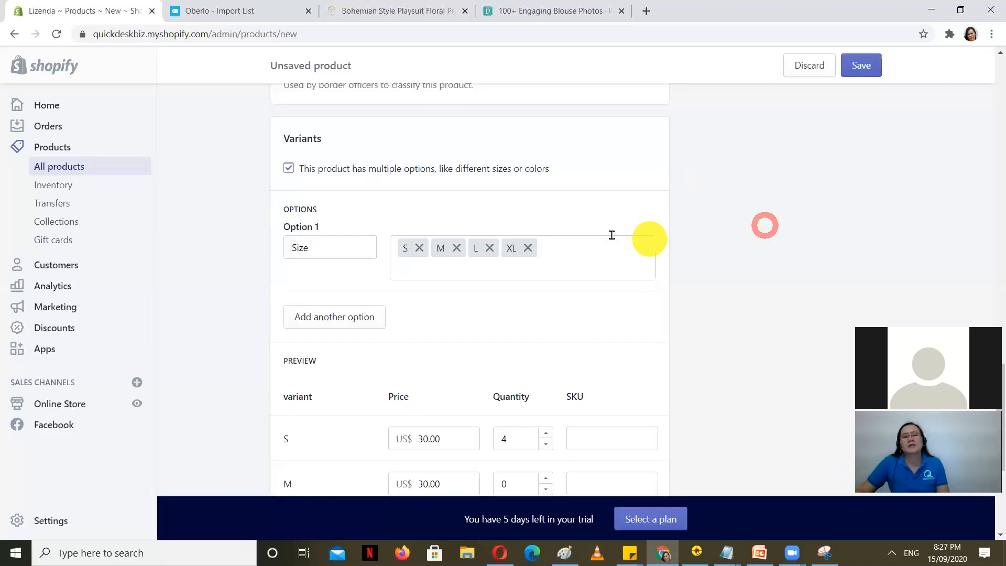
Step: Change the option to Color, replacing the S, M, L, XL sizes with Red and Blue
{"action": "left_click", "coordinate": [320, 252]}
{"action": "left_click", "coordinate": [303, 295]}
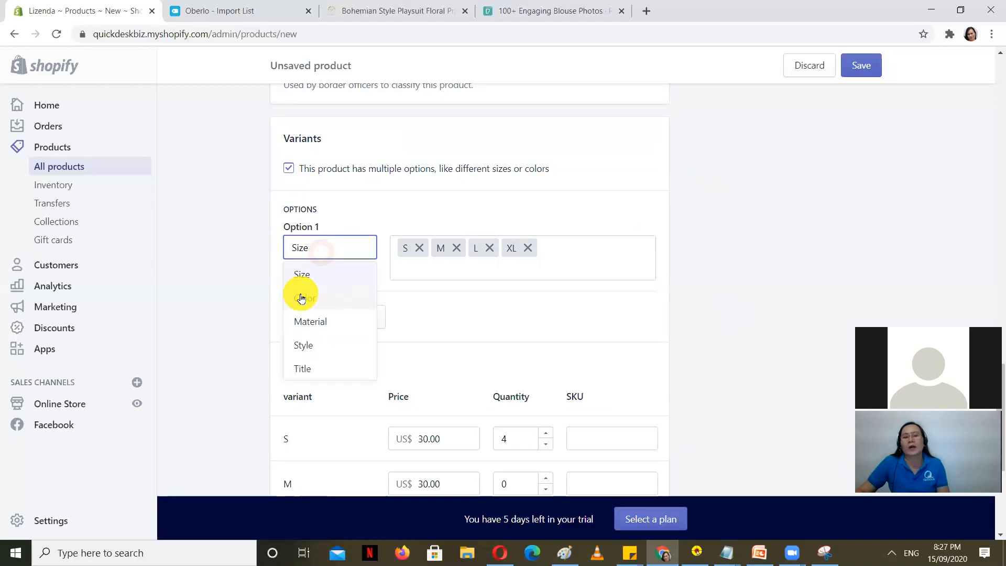
{"action": "left_click", "coordinate": [527, 249]}
{"action": "left_click", "coordinate": [489, 248]}
{"action": "left_click", "coordinate": [457, 248]}
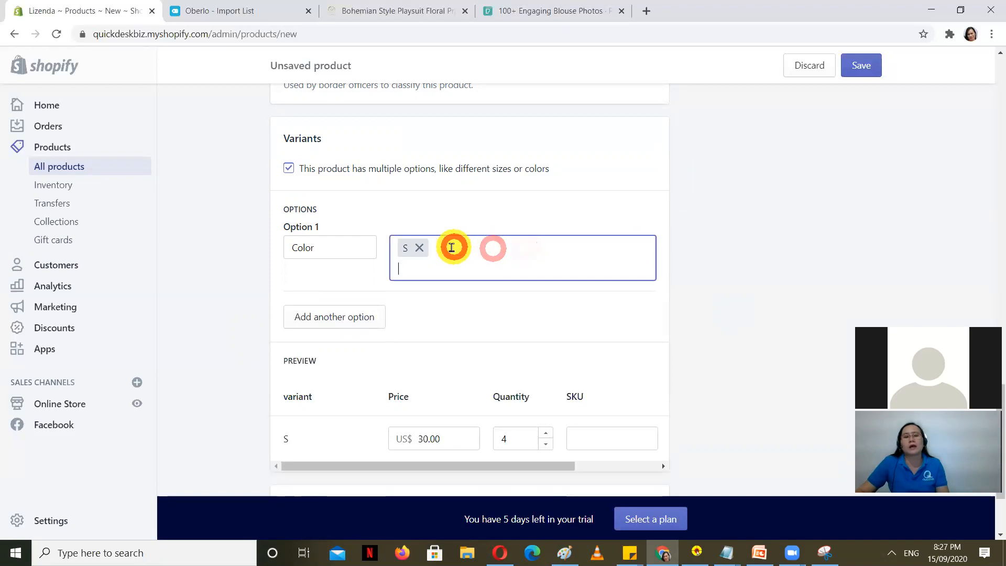
{"action": "left_click", "coordinate": [419, 249]}
{"action": "type", "text": "Red"}
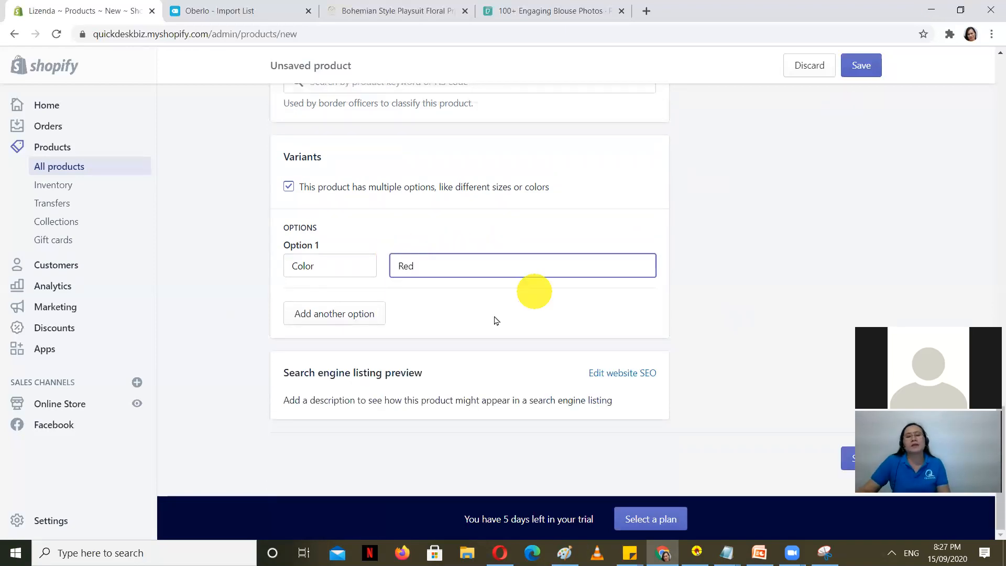
{"action": "key", "text": "Return"}
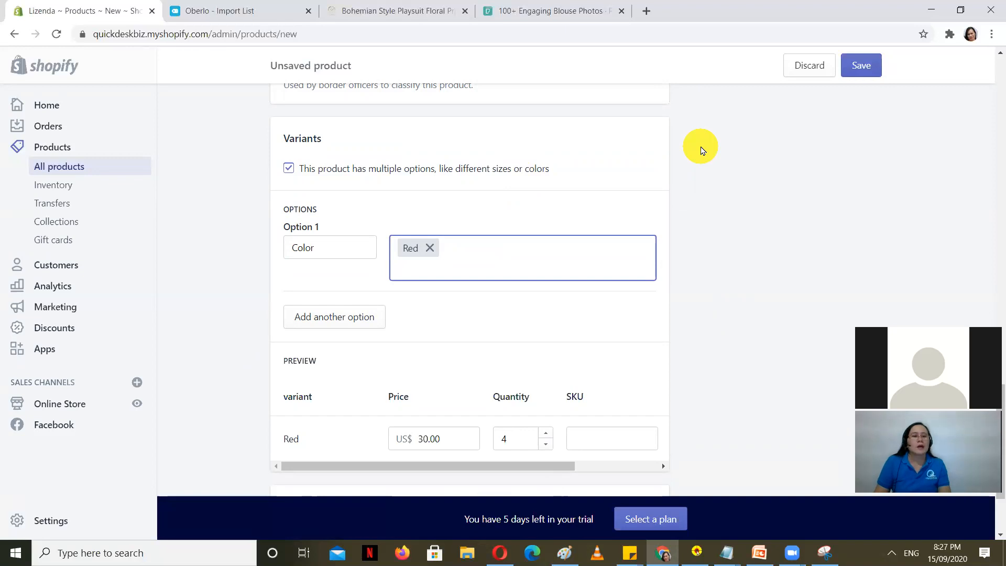
{"action": "type", "text": "Blue"}
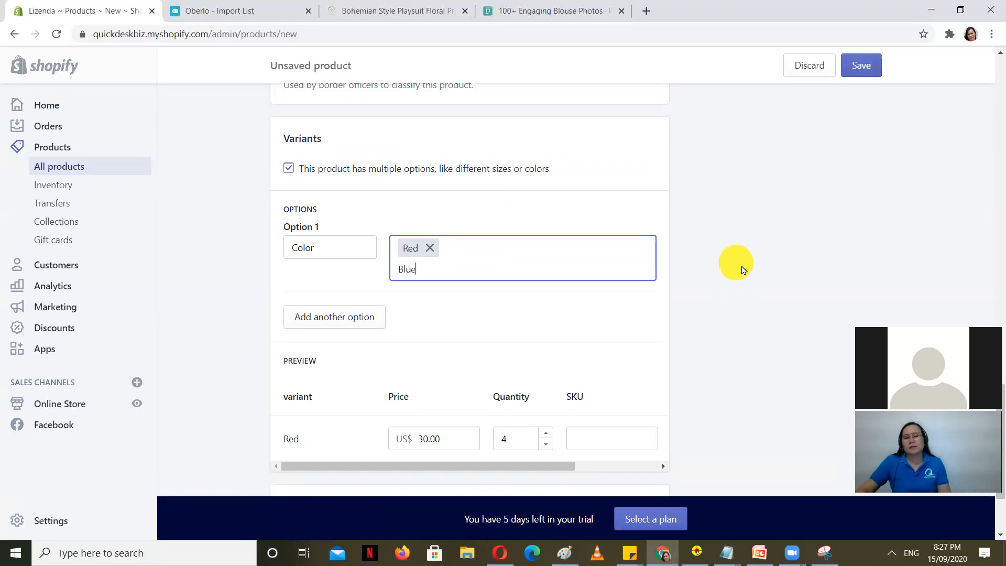
{"action": "key", "text": "Return"}
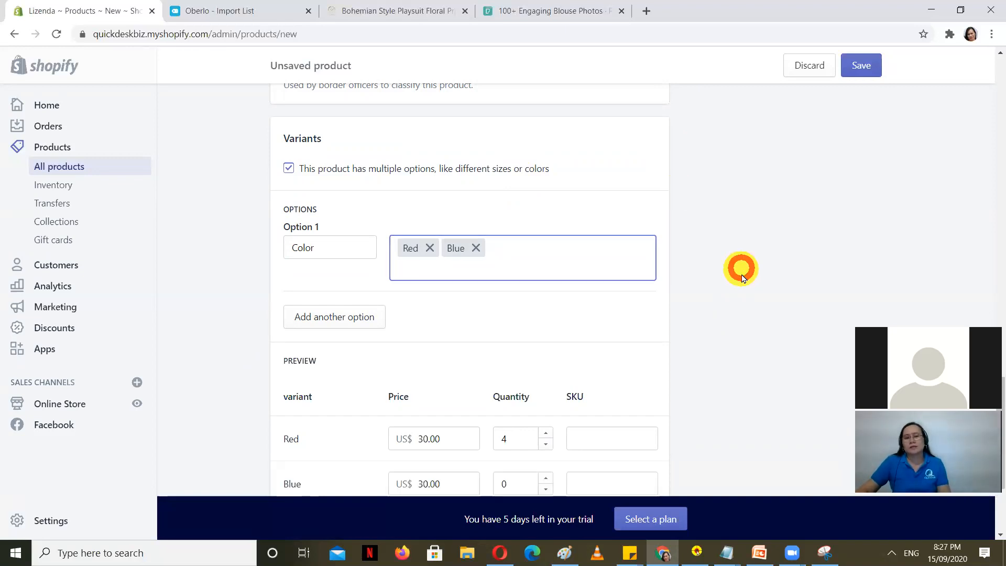
{"action": "scroll", "coordinate": [706, 327], "scroll_direction": "up", "scroll_amount": 1}
{"action": "scroll", "coordinate": [706, 327], "scroll_direction": "up", "scroll_amount": 1}
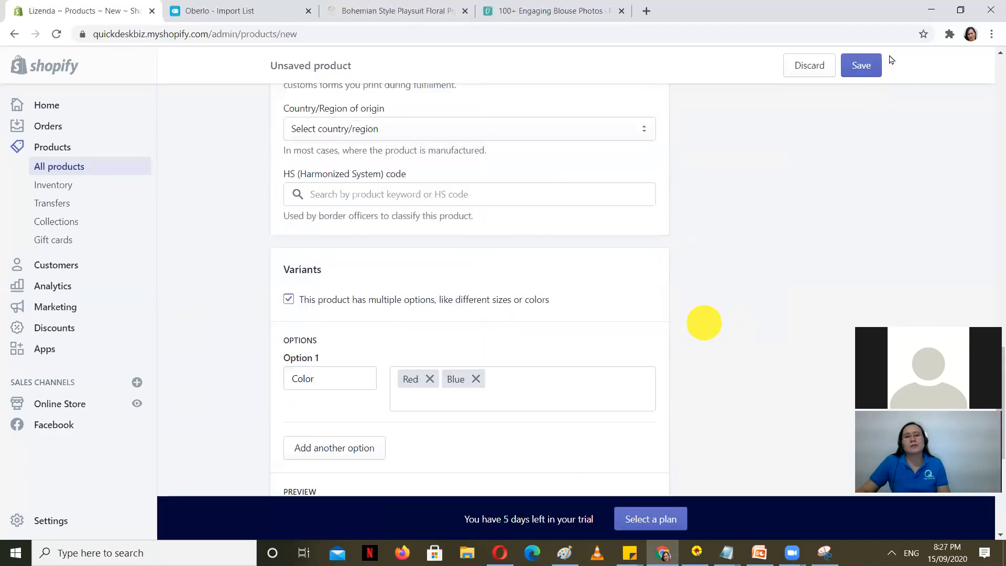
Step: Save the new Blouse1 product
{"action": "left_click", "coordinate": [861, 60]}
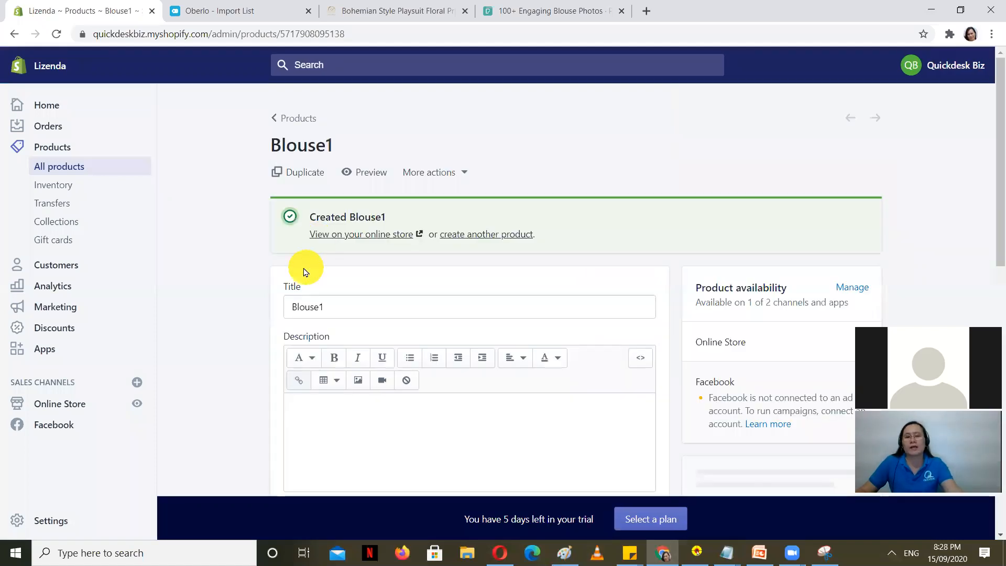
{"action": "scroll", "coordinate": [299, 221], "scroll_direction": "down", "scroll_amount": 10}
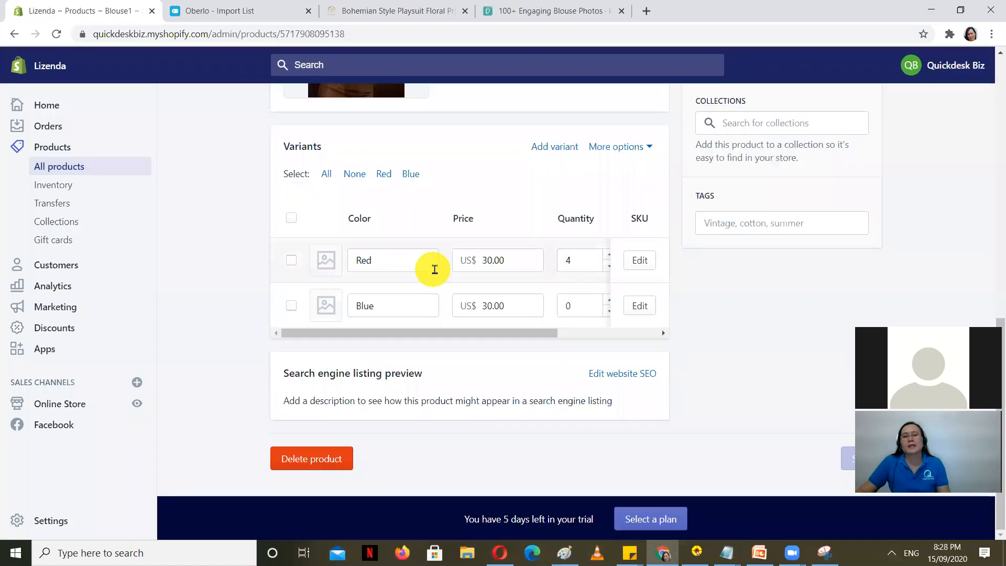
{"action": "left_click_drag", "start_coordinate": [536, 340], "coordinate": [447, 337]}
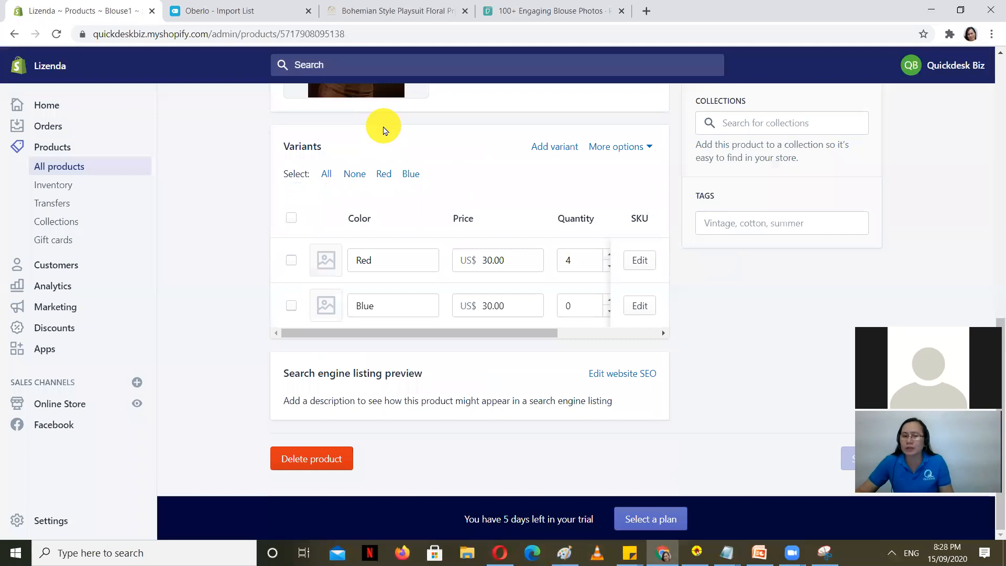
Step: Try pexels-gustavo-almeida-3302595.jpg as the Red variant image, dismissing the too-large error
{"action": "left_click", "coordinate": [325, 260]}
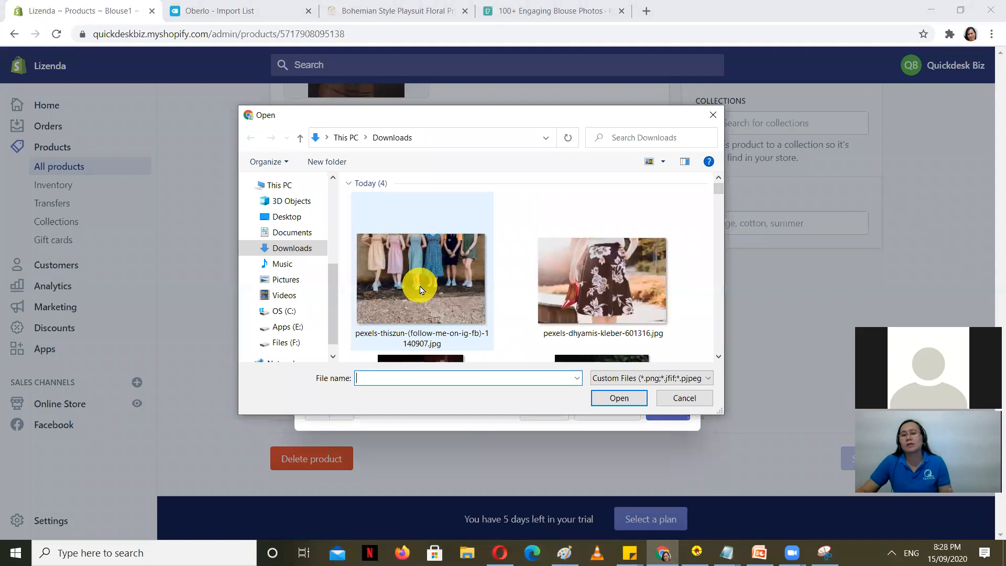
{"action": "scroll", "coordinate": [421, 290], "scroll_direction": "down", "scroll_amount": 2}
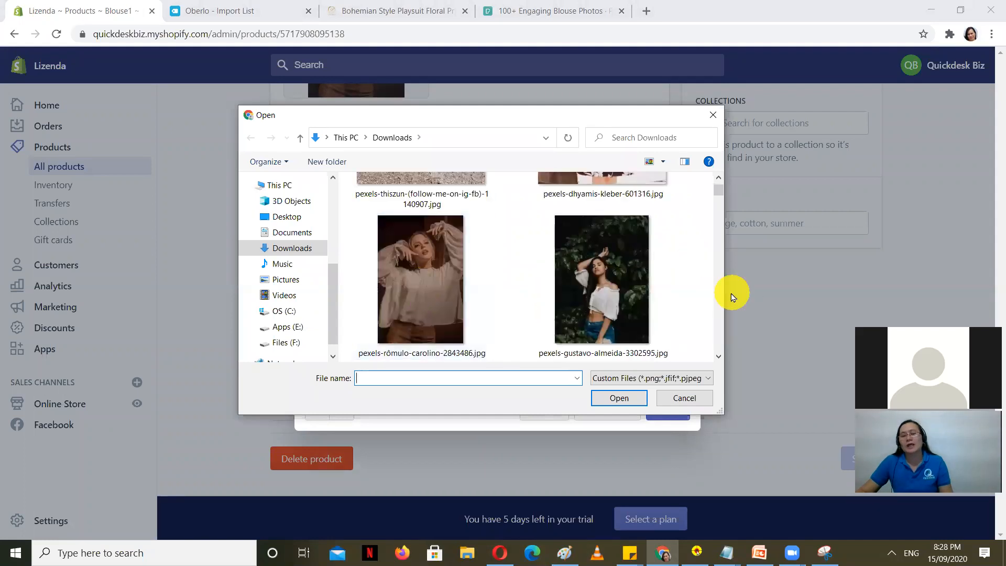
{"action": "left_click", "coordinate": [614, 273]}
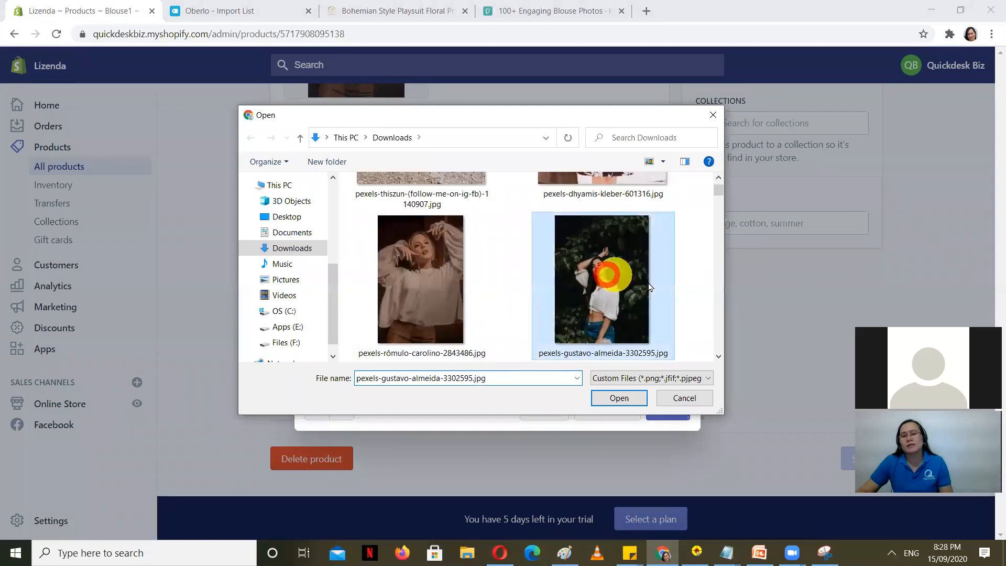
{"action": "left_click", "coordinate": [610, 398]}
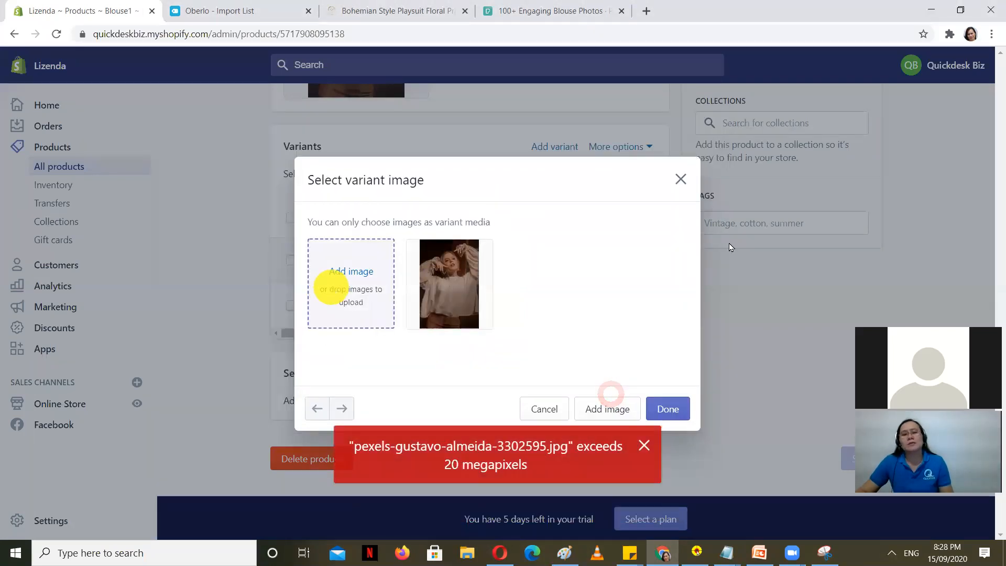
{"action": "left_click", "coordinate": [644, 445]}
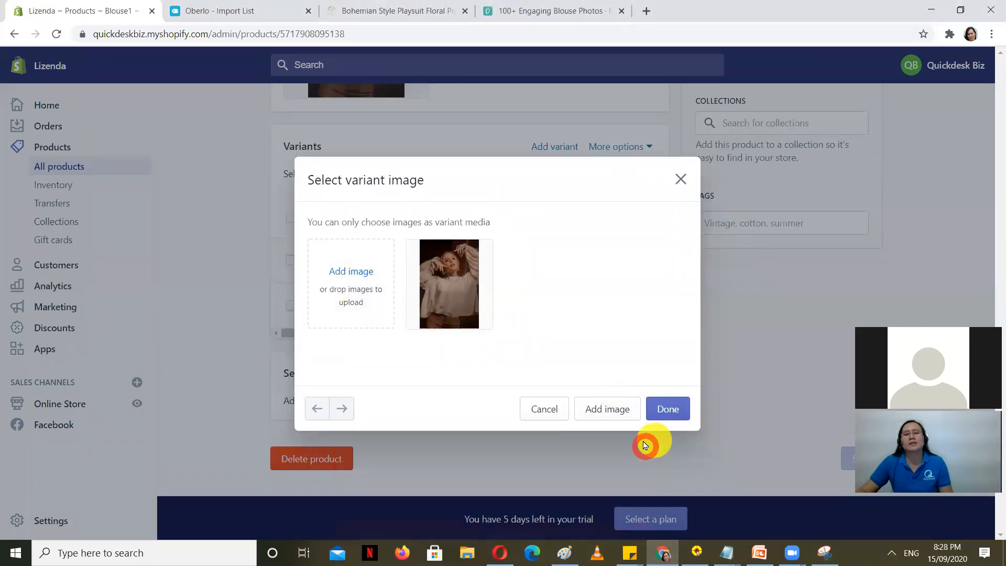
Step: Upload pexels-dhyamis-kleber-601316.jpg as the Red variant's image instead
{"action": "left_click", "coordinate": [347, 284]}
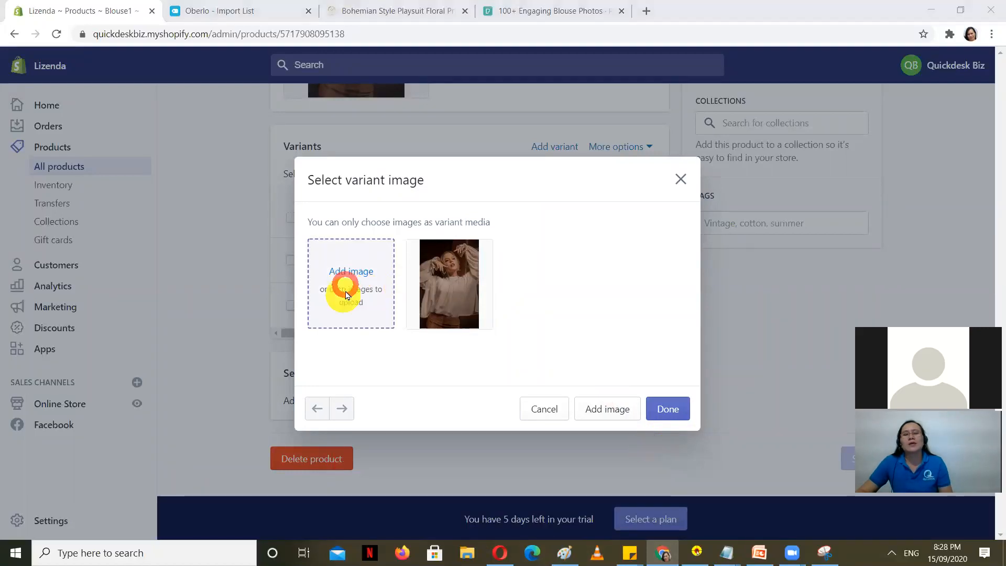
{"action": "scroll", "coordinate": [513, 264], "scroll_direction": "down", "scroll_amount": 3}
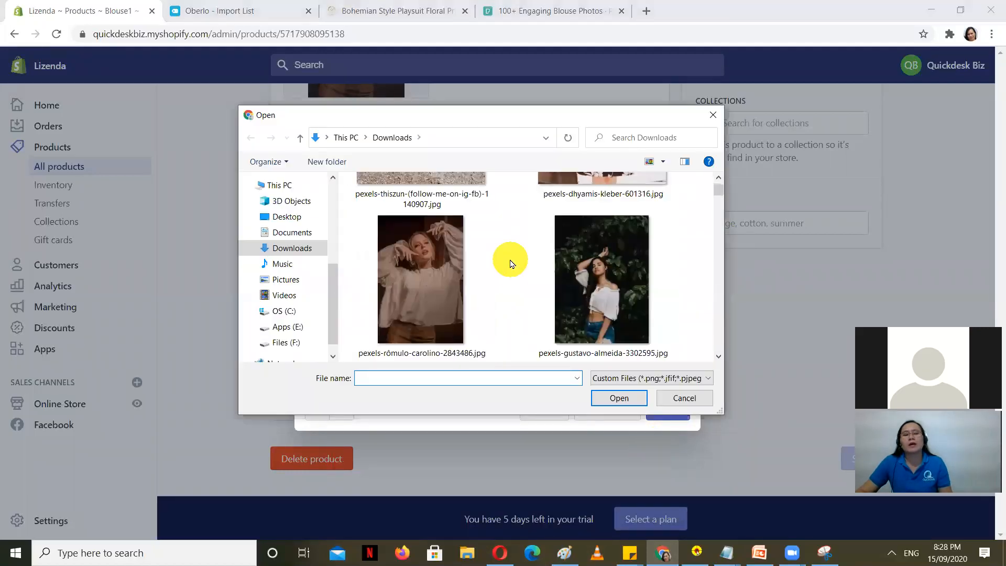
{"action": "scroll", "coordinate": [629, 281], "scroll_direction": "up", "scroll_amount": 2}
{"action": "left_click", "coordinate": [632, 273]}
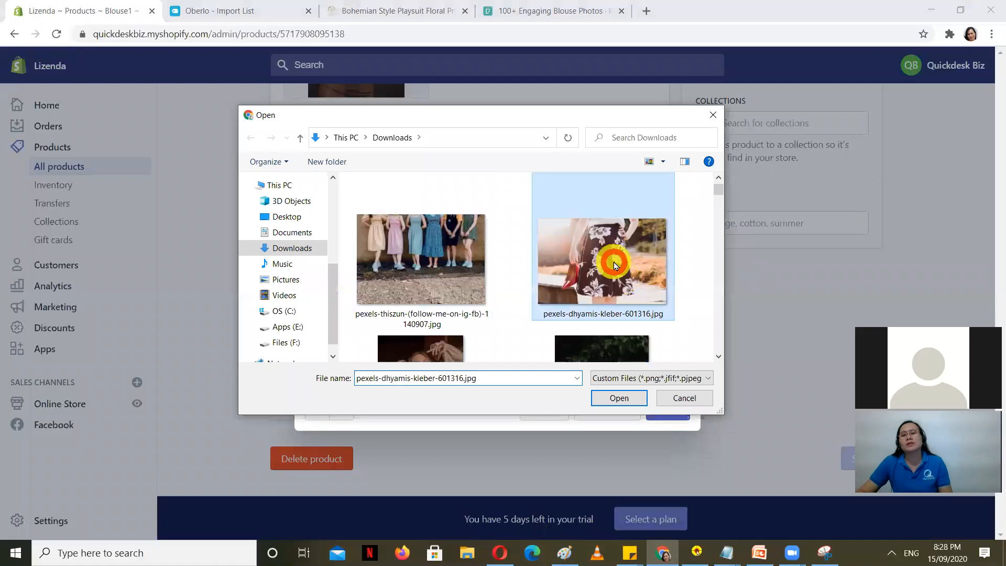
{"action": "left_click", "coordinate": [619, 398]}
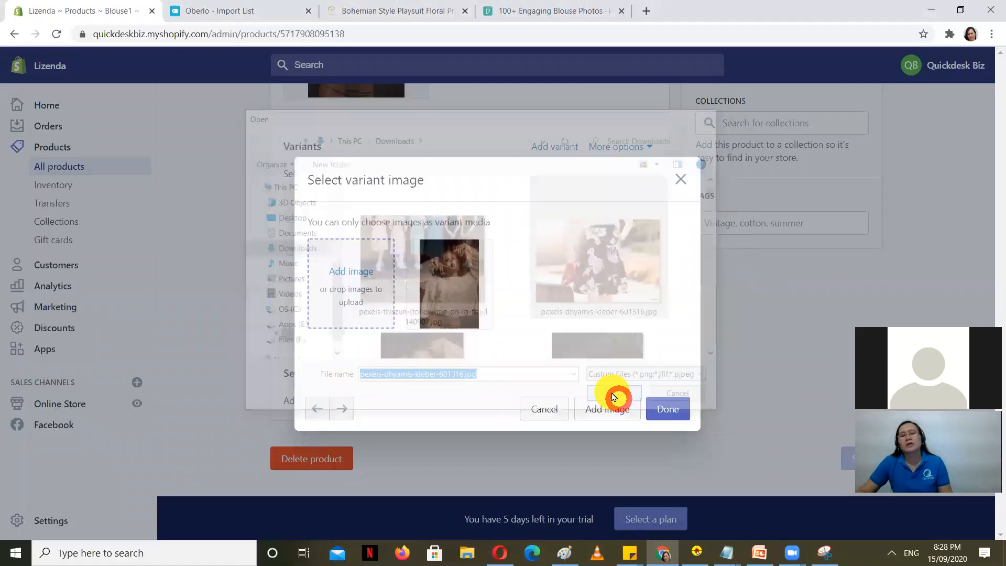
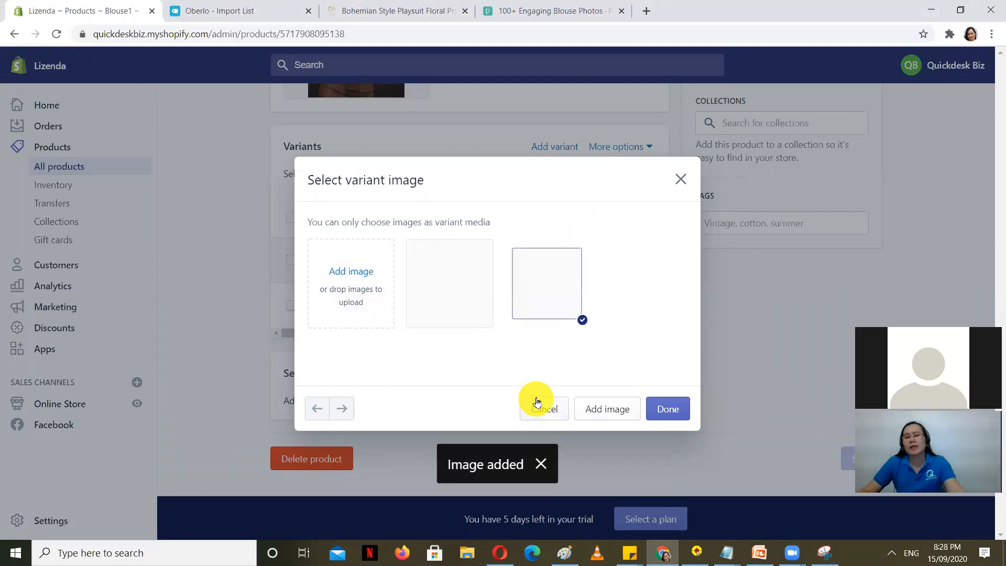
Step: Confirm the chosen image for Blouse1's Red variant and save the product
{"action": "left_click", "coordinate": [668, 414]}
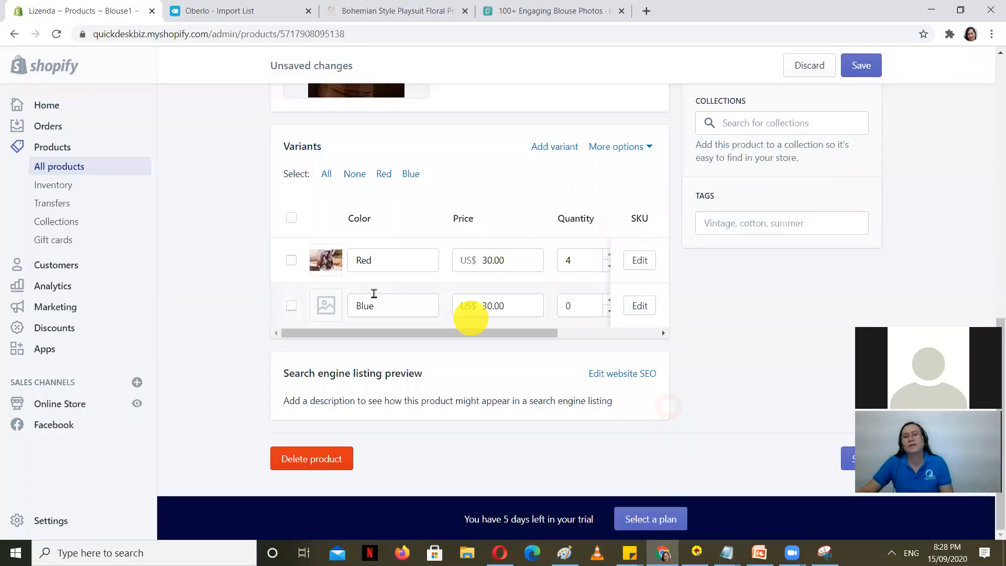
{"action": "left_click", "coordinate": [860, 61]}
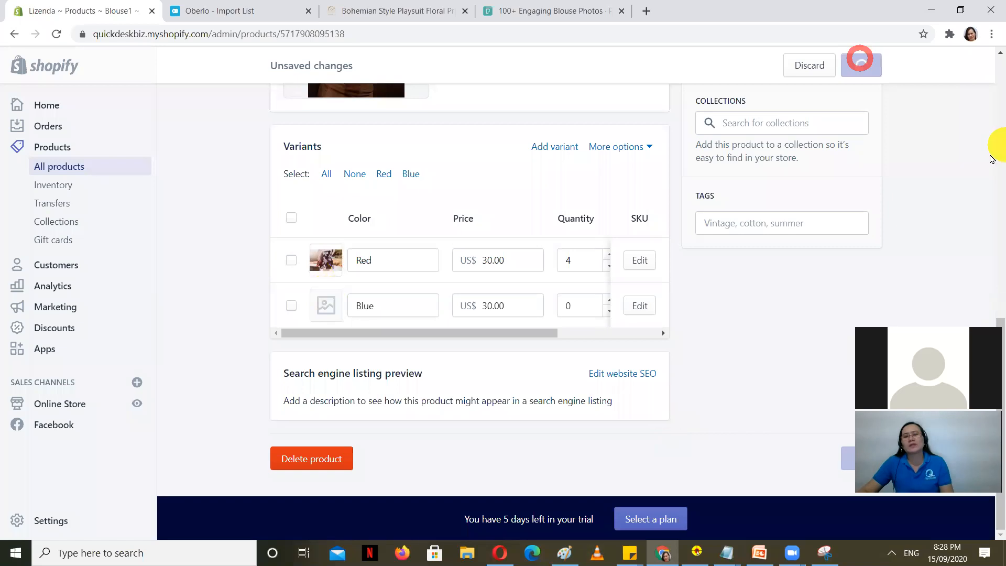
Step: Load the storefront home page and browse the Blouse collection under Shop
{"action": "left_click", "coordinate": [425, 8]}
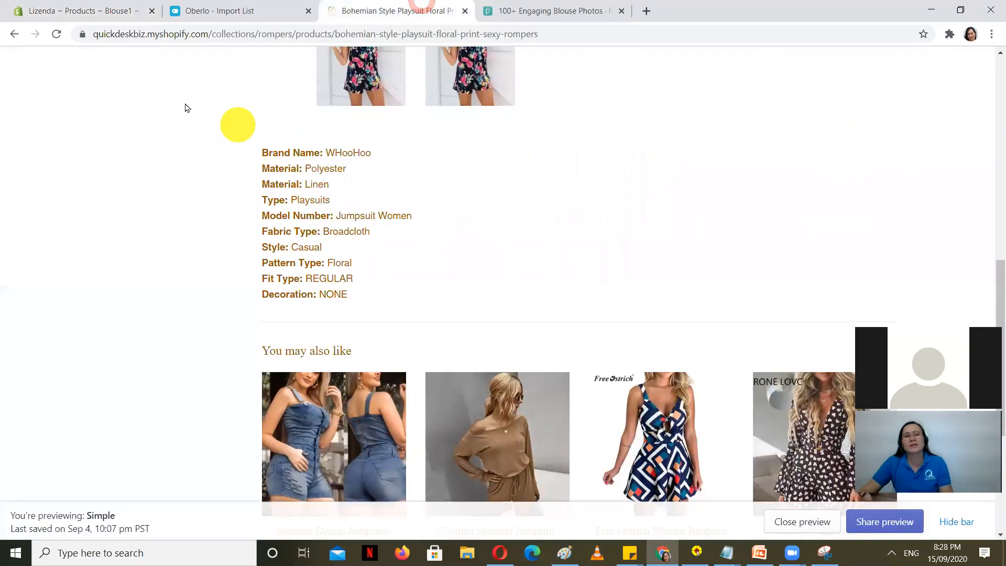
{"action": "left_click_drag", "start_coordinate": [210, 34], "coordinate": [995, 62]}
{"action": "key", "text": "BackSpace"}
{"action": "key", "text": "Return"}
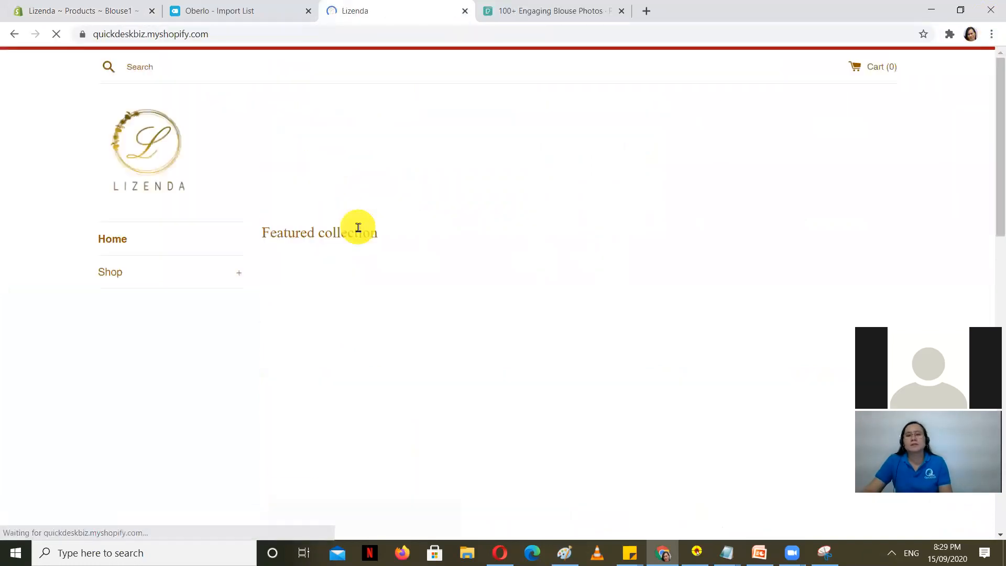
{"action": "left_click", "coordinate": [141, 272]}
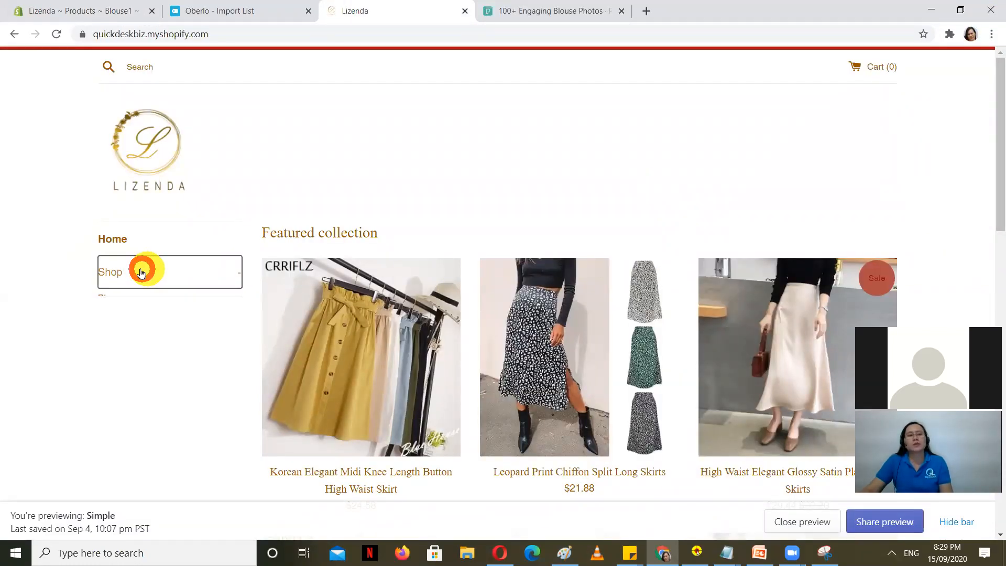
{"action": "left_click", "coordinate": [116, 297]}
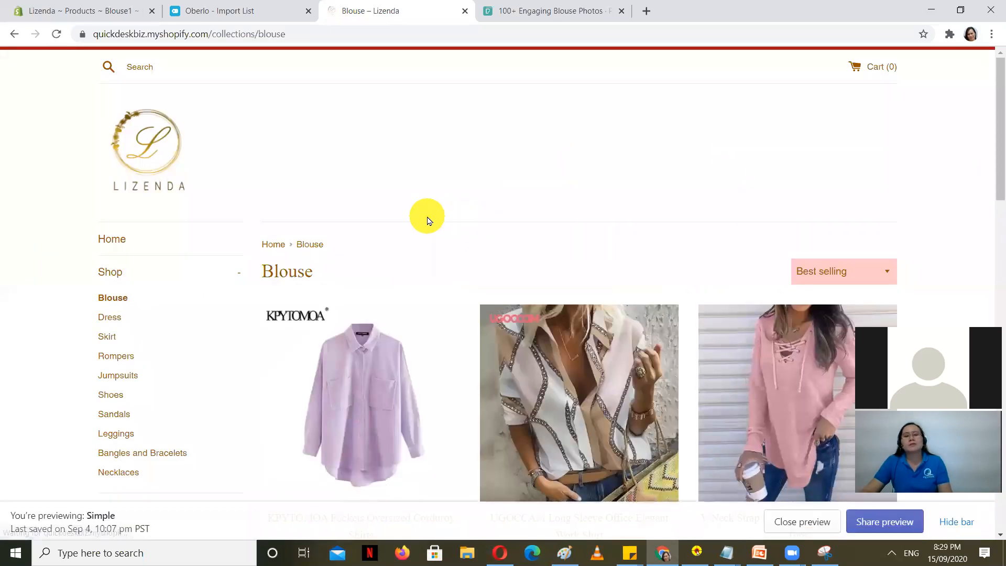
{"action": "scroll", "coordinate": [427, 220], "scroll_direction": "down", "scroll_amount": 5}
{"action": "scroll", "coordinate": [394, 317], "scroll_direction": "up", "scroll_amount": 4}
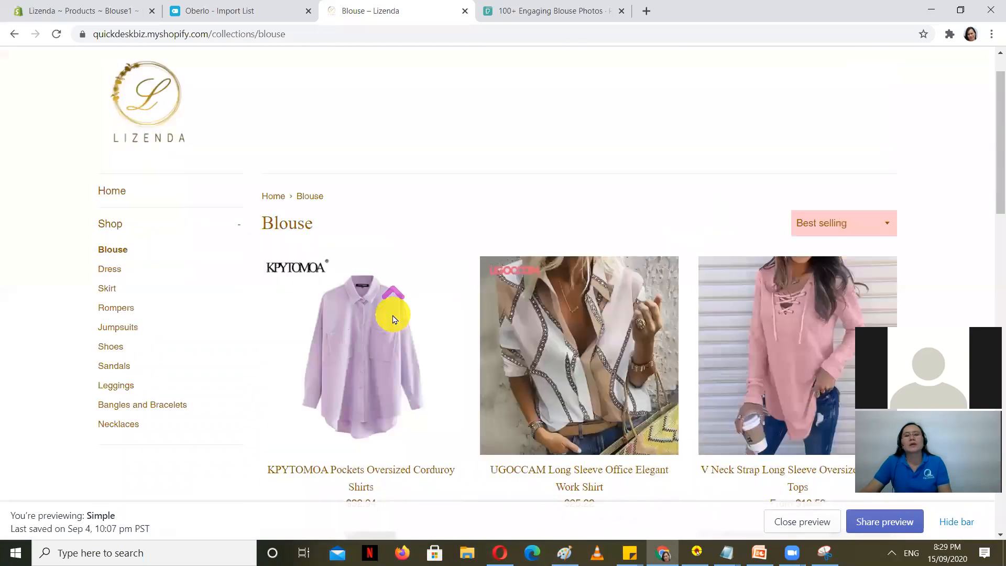
Step: Tick the Blouse collection in Blouse1's Organization section and save the product
{"action": "left_click", "coordinate": [57, 7]}
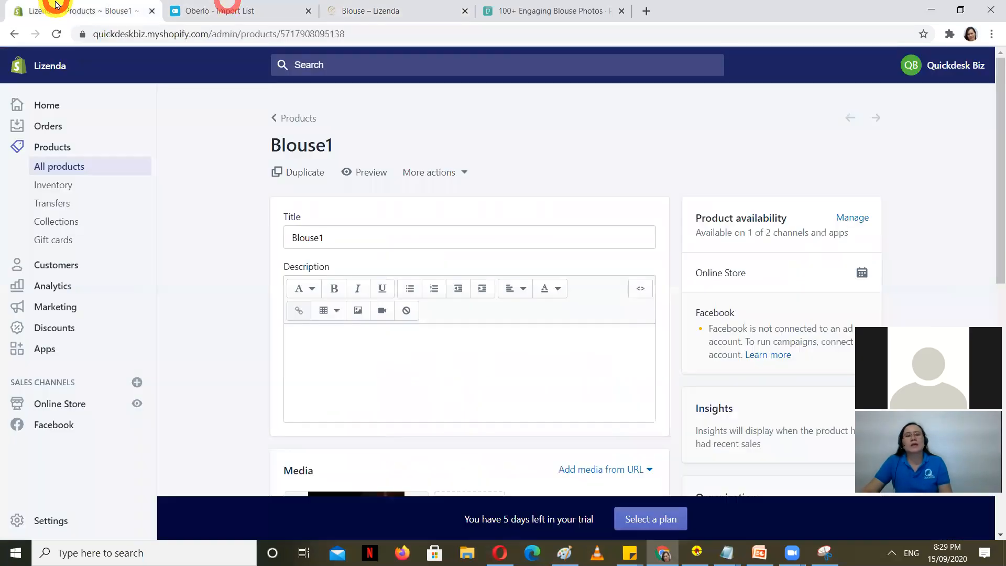
{"action": "scroll", "coordinate": [576, 210], "scroll_direction": "down", "scroll_amount": 5}
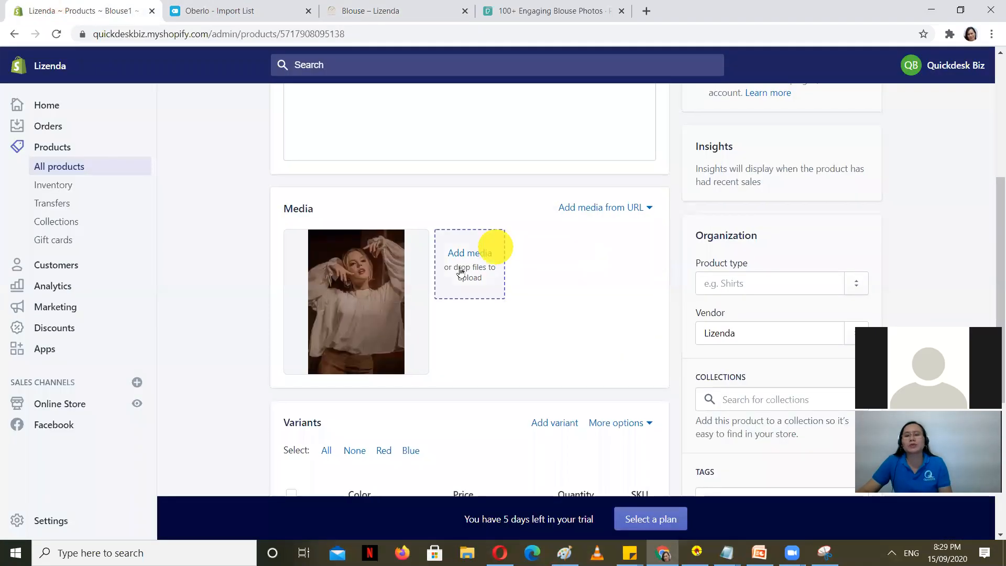
{"action": "scroll", "coordinate": [460, 270], "scroll_direction": "down", "scroll_amount": 3}
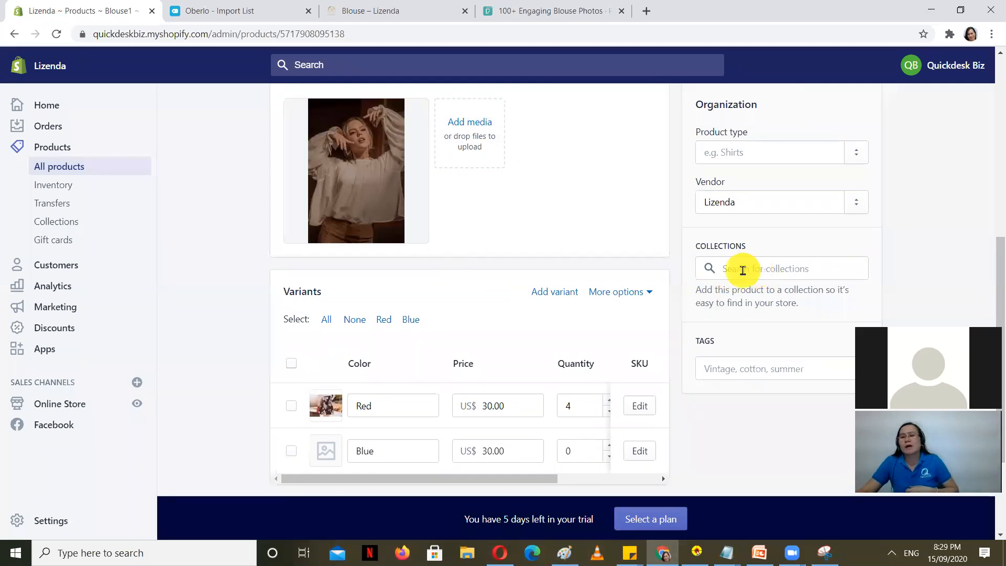
{"action": "left_click", "coordinate": [743, 270]}
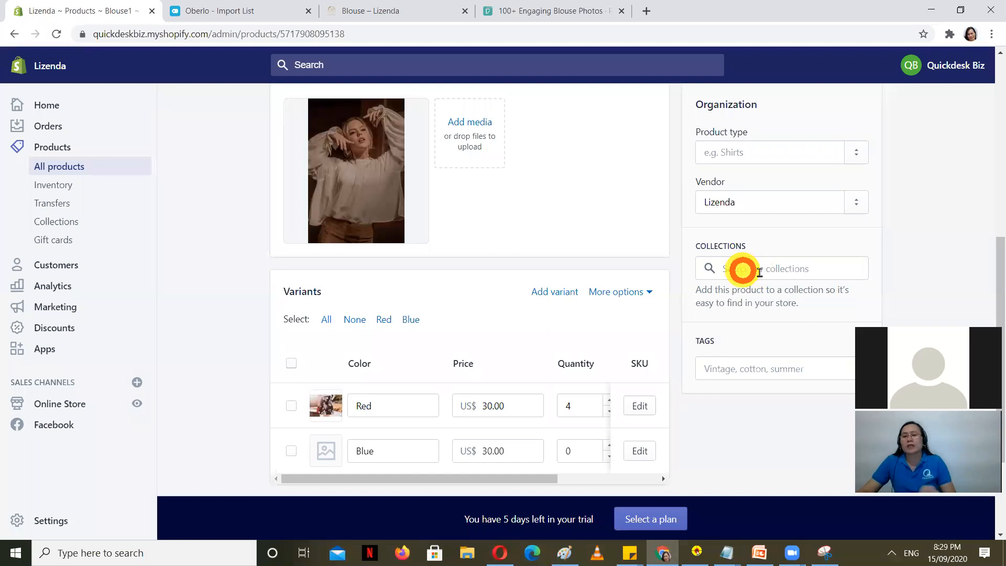
{"action": "left_click", "coordinate": [735, 317]}
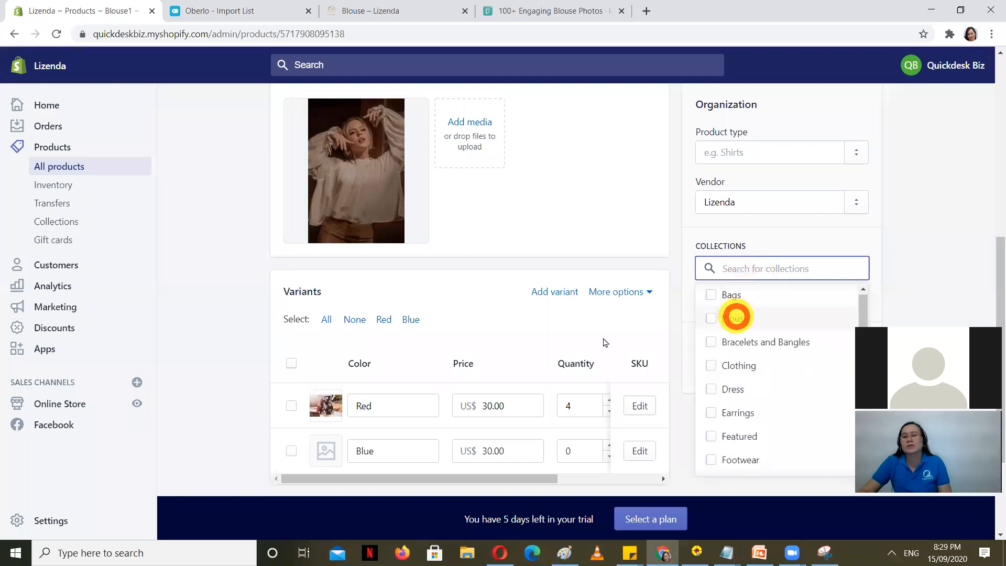
{"action": "left_click", "coordinate": [859, 68]}
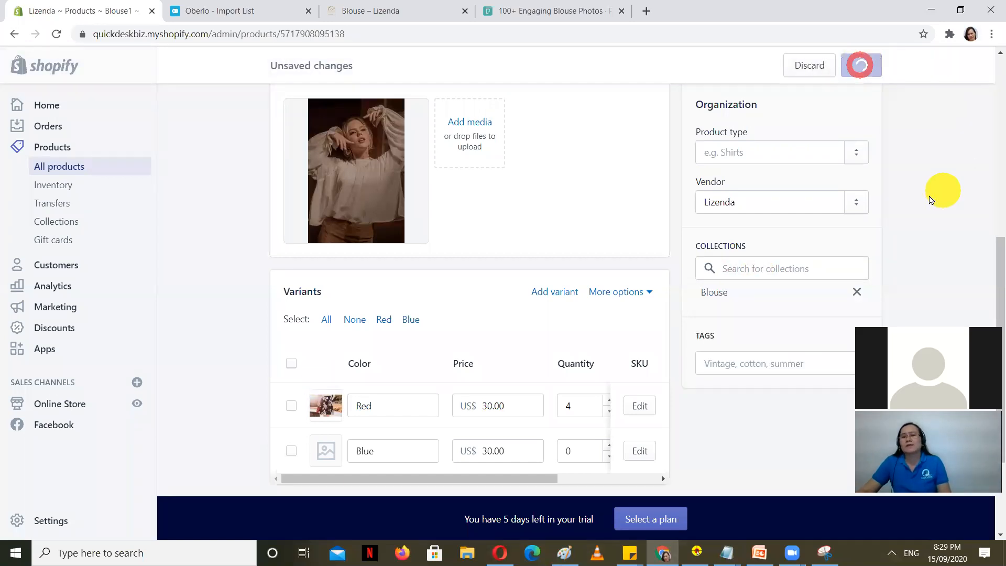
{"action": "left_click", "coordinate": [394, 6]}
Step: Reload the store's Blouse collection and open the Blouse1 product page
{"action": "scroll", "coordinate": [427, 283], "scroll_direction": "down", "scroll_amount": 6}
{"action": "scroll", "coordinate": [620, 351], "scroll_direction": "up", "scroll_amount": 6}
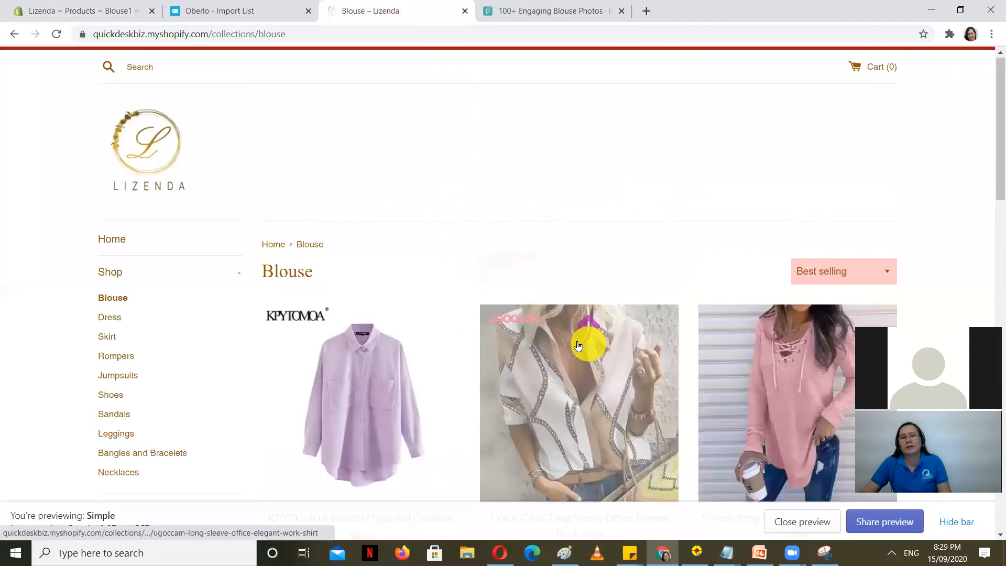
{"action": "left_click", "coordinate": [73, 9]}
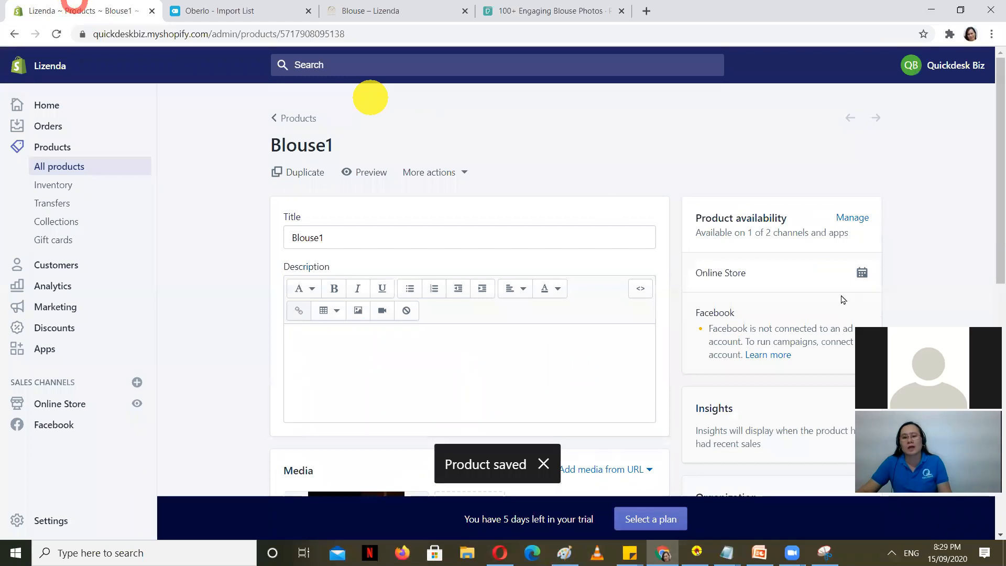
{"action": "scroll", "coordinate": [780, 325], "scroll_direction": "down", "scroll_amount": 6}
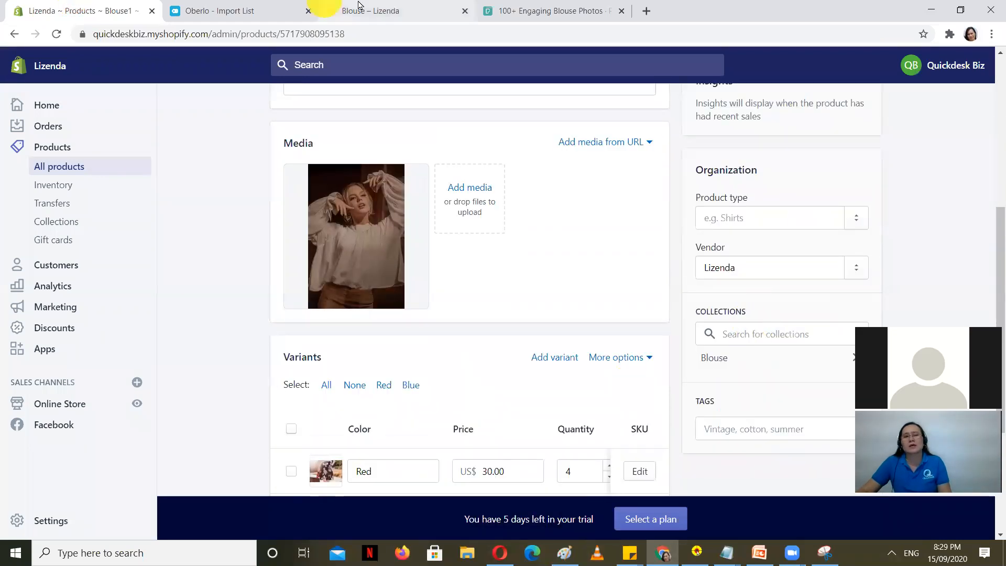
{"action": "left_click", "coordinate": [330, 11]}
{"action": "left_click", "coordinate": [57, 34]}
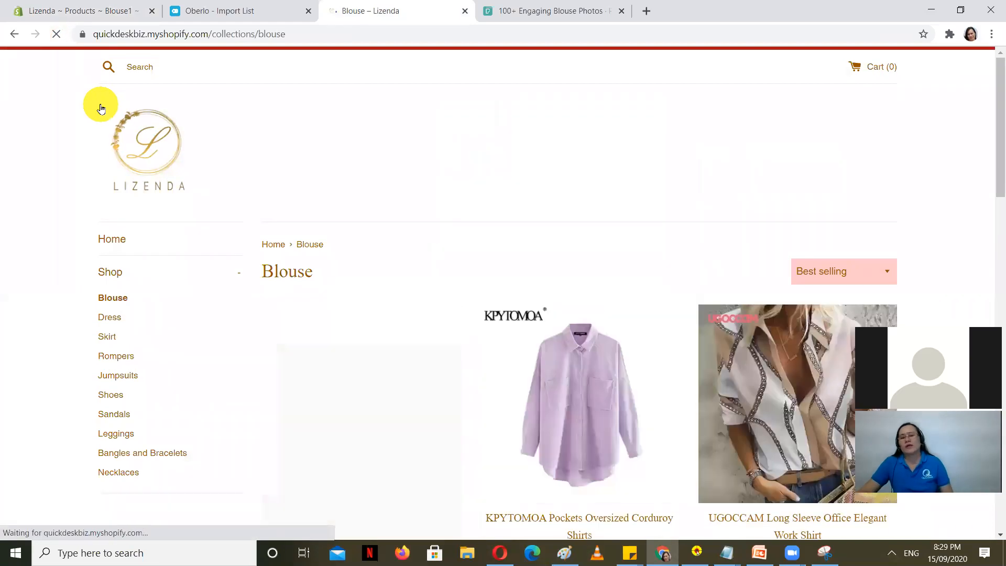
{"action": "scroll", "coordinate": [239, 173], "scroll_direction": "down", "scroll_amount": 1}
{"action": "scroll", "coordinate": [426, 207], "scroll_direction": "down", "scroll_amount": 3}
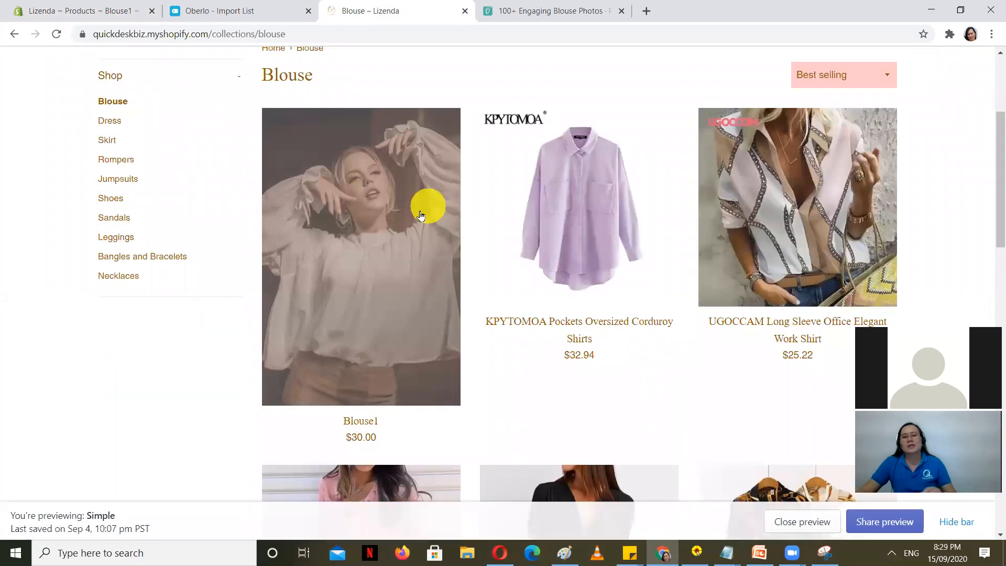
{"action": "scroll", "coordinate": [394, 315], "scroll_direction": "down", "scroll_amount": 1}
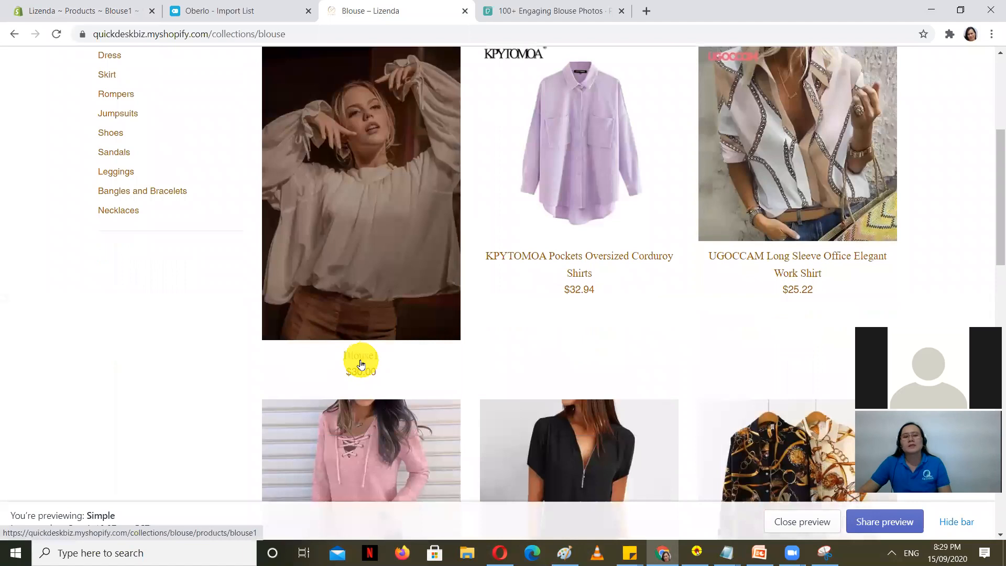
{"action": "left_click", "coordinate": [356, 360]}
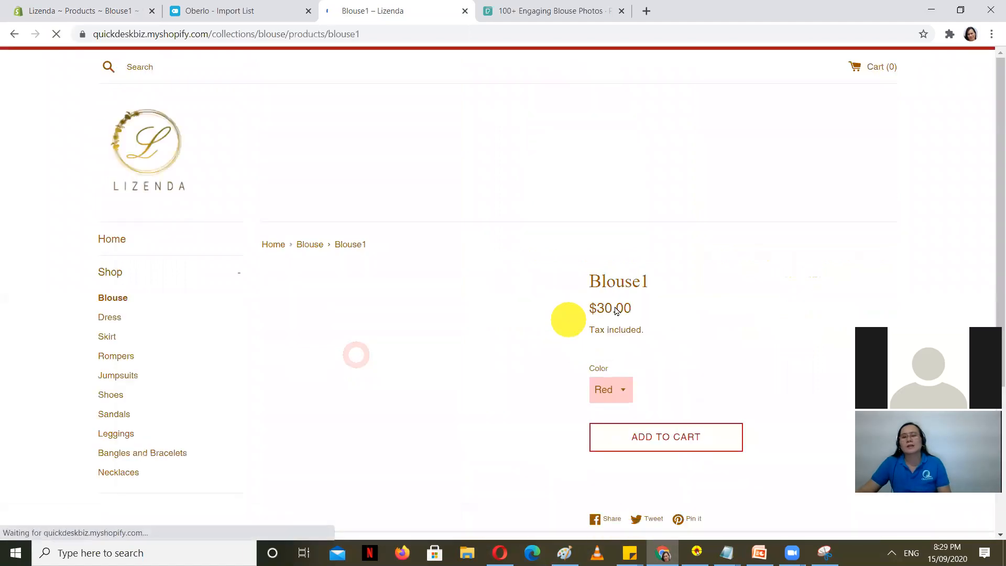
{"action": "scroll", "coordinate": [718, 259], "scroll_direction": "down", "scroll_amount": 1}
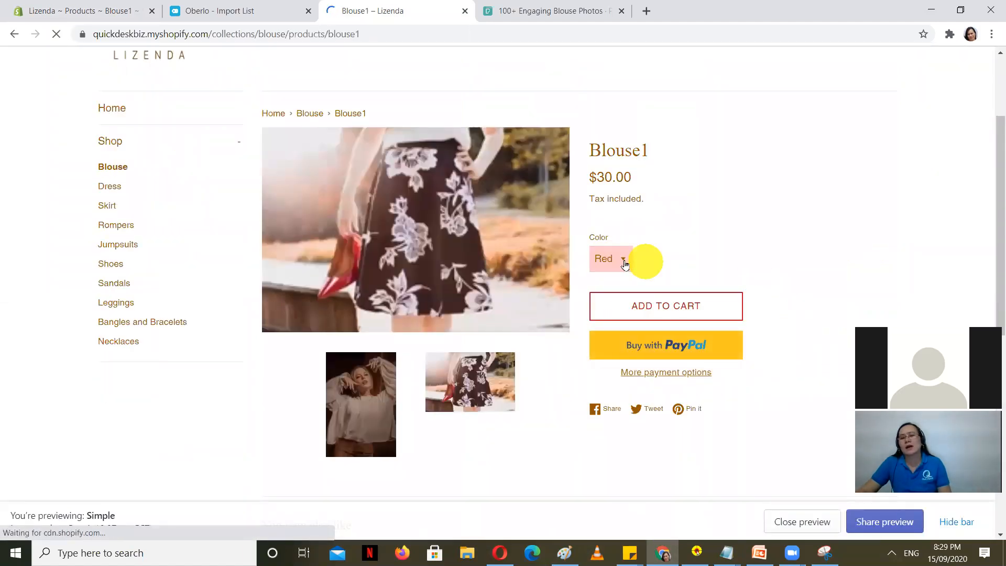
Step: Switch Blouse1's Color option to Blue, then back to Red
{"action": "left_click", "coordinate": [624, 259]}
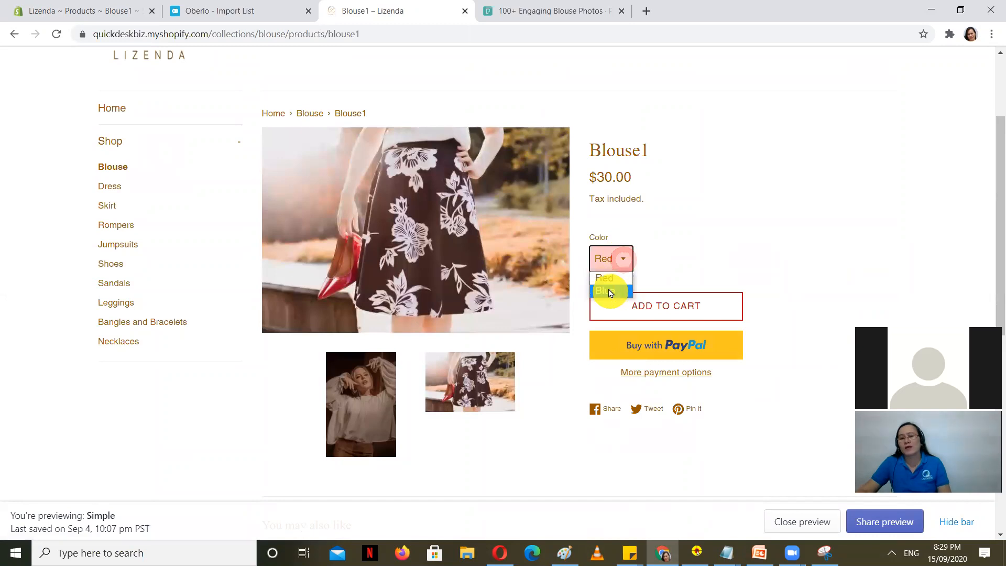
{"action": "left_click", "coordinate": [610, 292]}
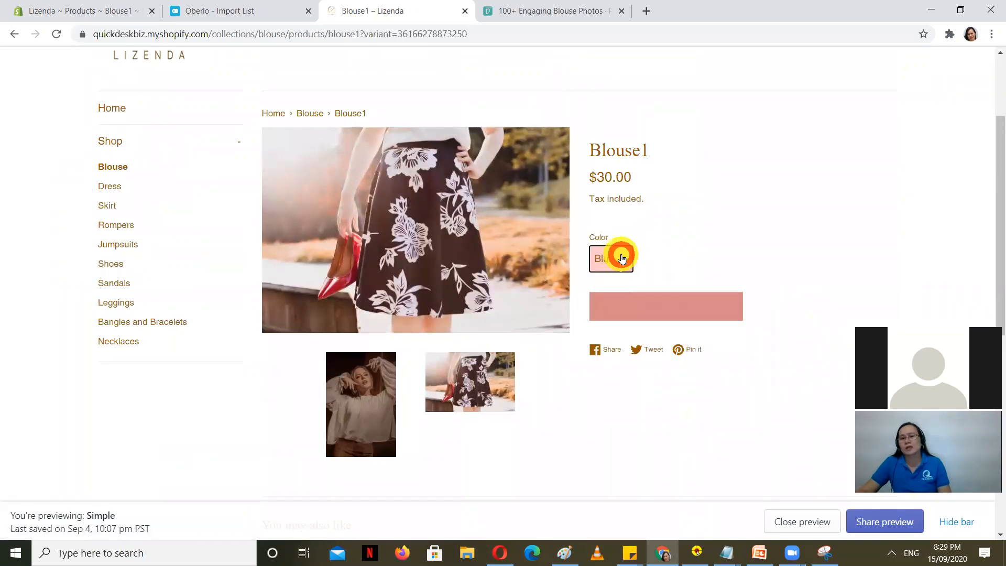
{"action": "left_click", "coordinate": [622, 257]}
{"action": "left_click", "coordinate": [613, 279]}
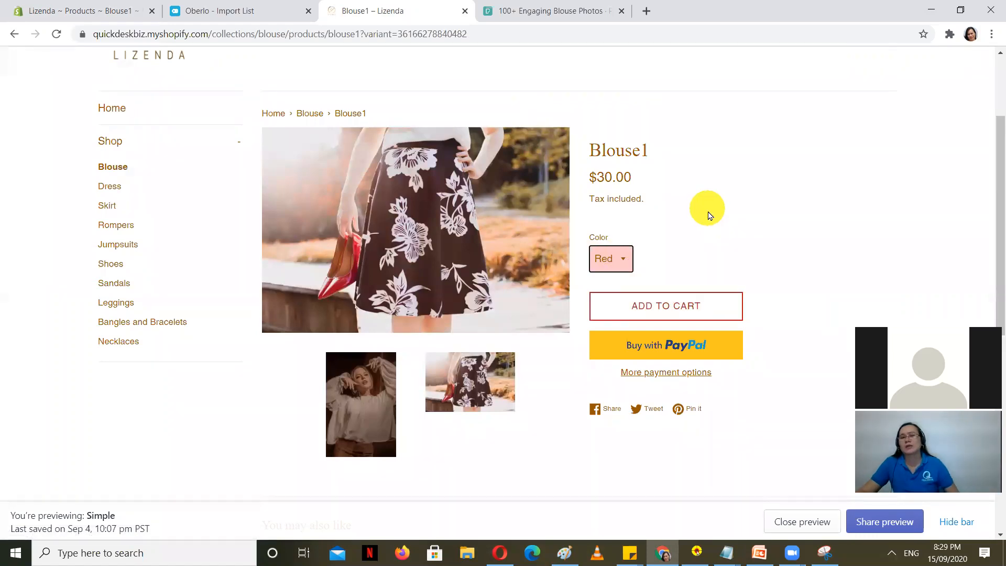
Step: Alternate the main image between the skirt and blouse photos via the thumbnails
{"action": "left_click", "coordinate": [473, 405]}
{"action": "left_click", "coordinate": [345, 382]}
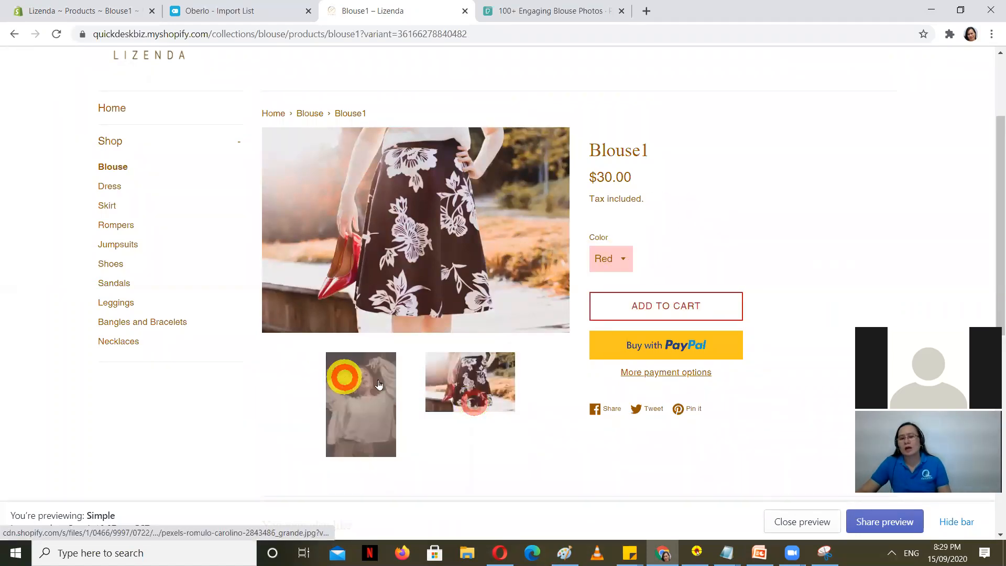
{"action": "left_click", "coordinate": [446, 367]}
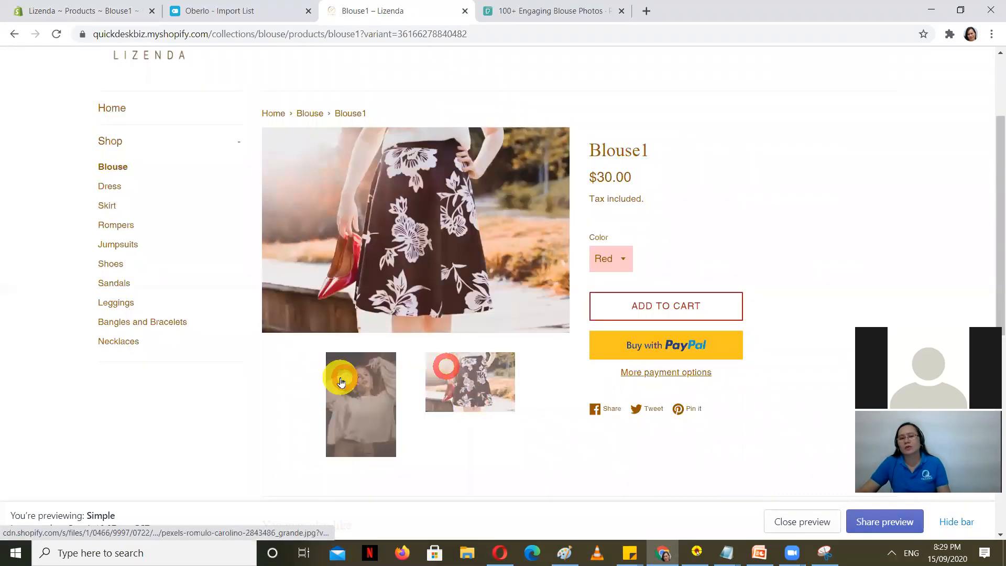
{"action": "left_click", "coordinate": [370, 391]}
{"action": "scroll", "coordinate": [771, 373], "scroll_direction": "up", "scroll_amount": 1}
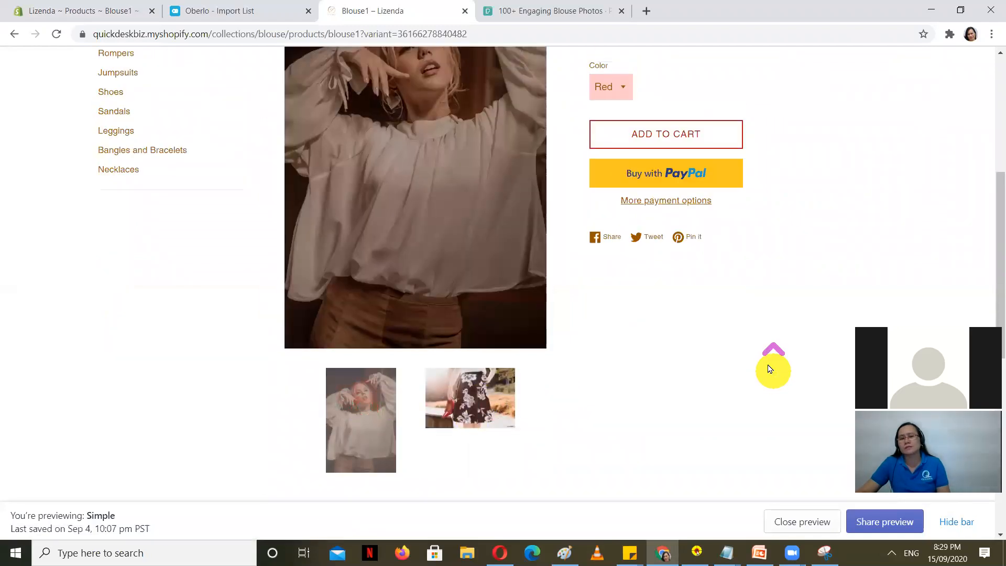
{"action": "left_click", "coordinate": [407, 3]}
{"action": "left_click", "coordinate": [227, 2]}
{"action": "left_click", "coordinate": [425, 3]}
Step: Close the extra Pexels blouse photos tab and return to Oberlo's Import List
{"action": "left_click", "coordinate": [465, 10]}
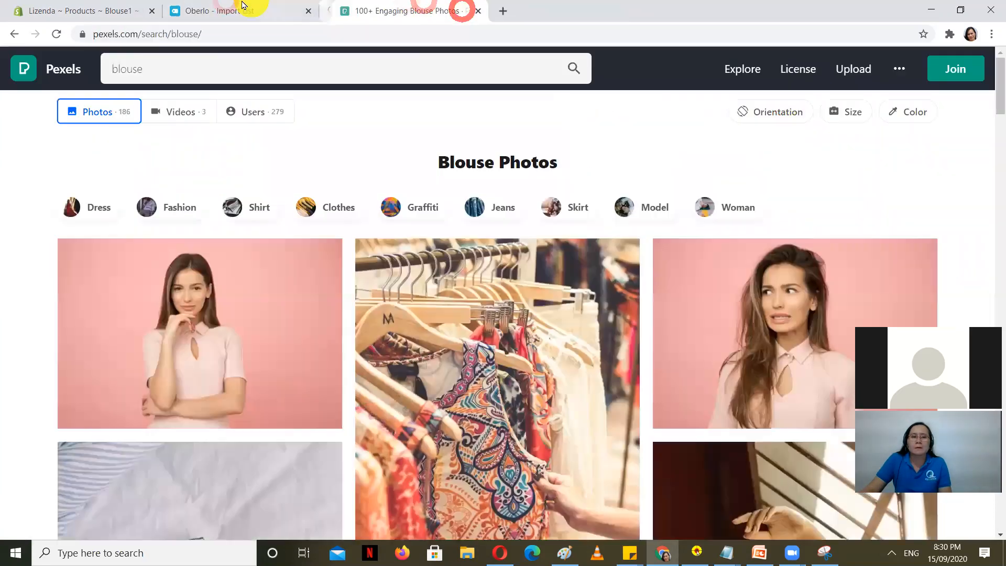
{"action": "left_click", "coordinate": [238, 4]}
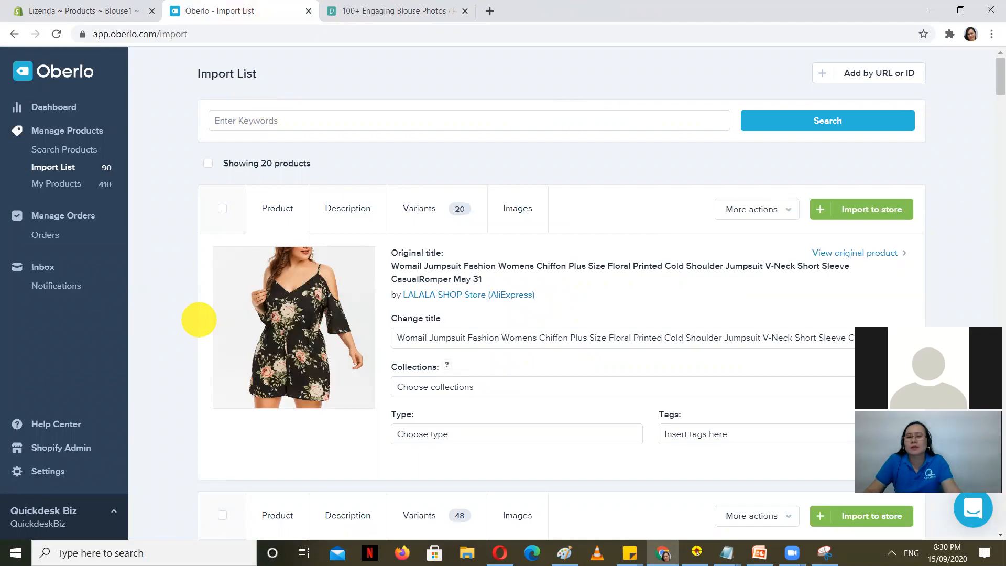
{"action": "left_click", "coordinate": [833, 349]}
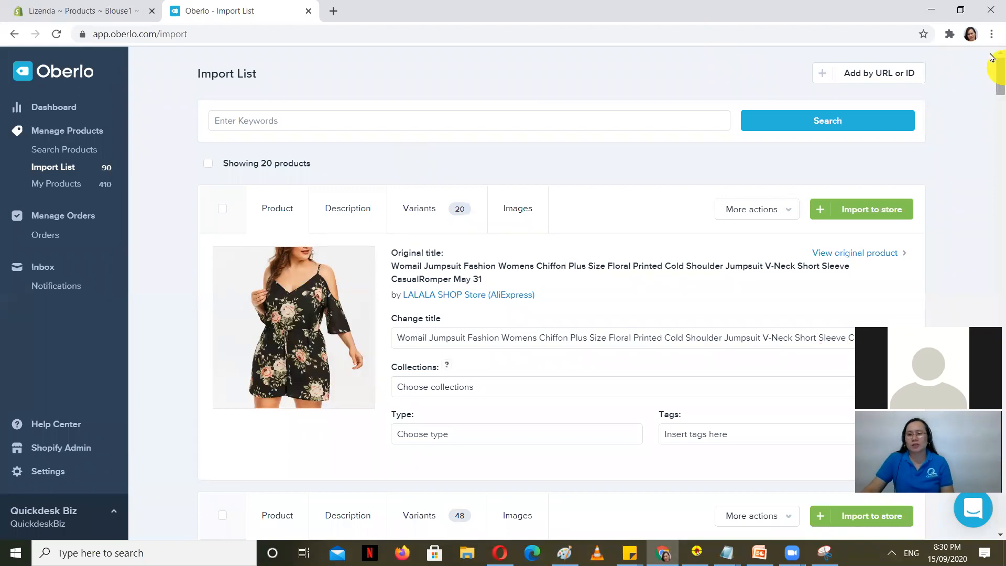
{"action": "left_click", "coordinate": [991, 35]}
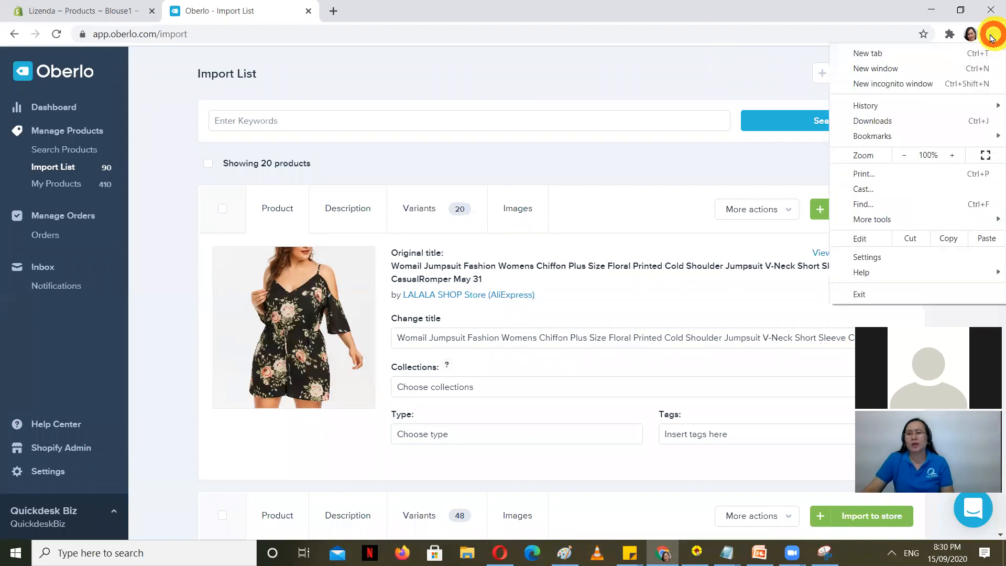
Step: Filter Chrome's Extensions page by 'oberlo' and close the Settings tab
{"action": "left_click", "coordinate": [894, 259]}
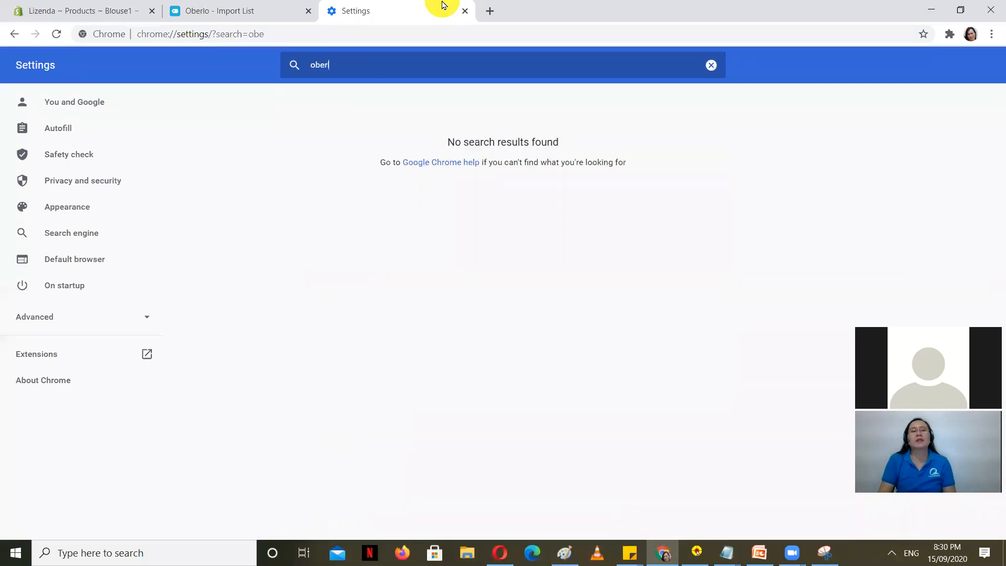
{"action": "left_click", "coordinate": [46, 353]}
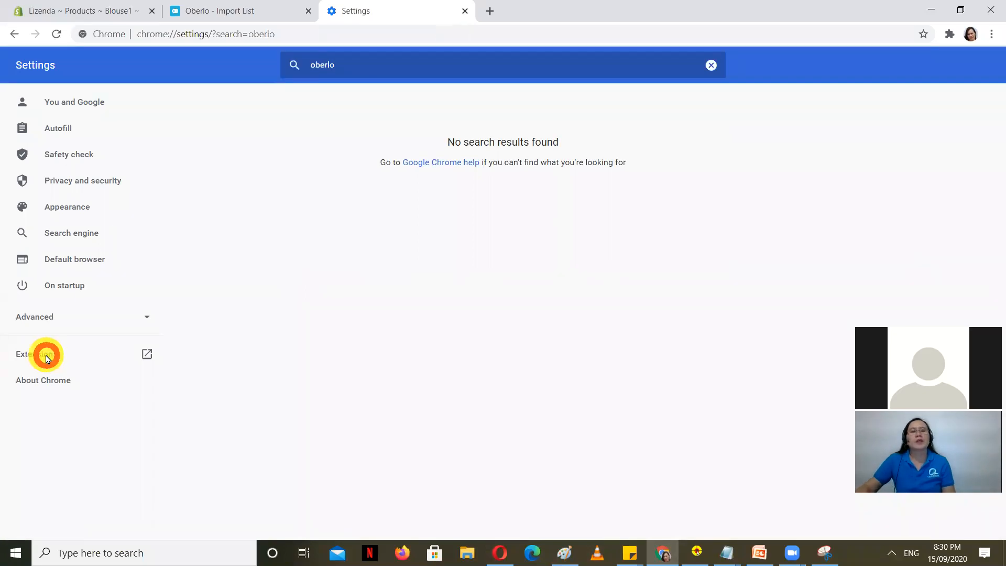
{"action": "left_click", "coordinate": [334, 59]}
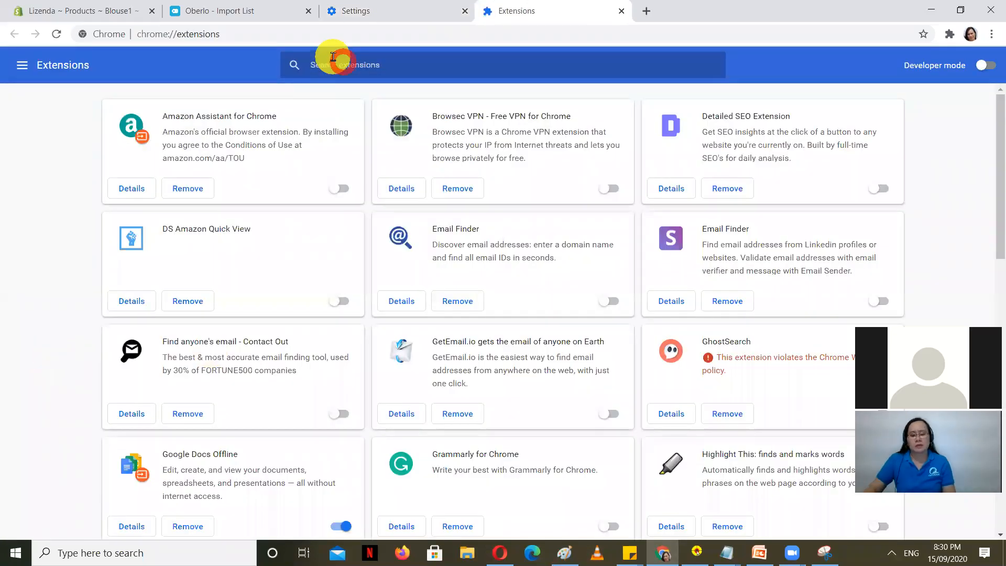
{"action": "type", "text": "oberlo"}
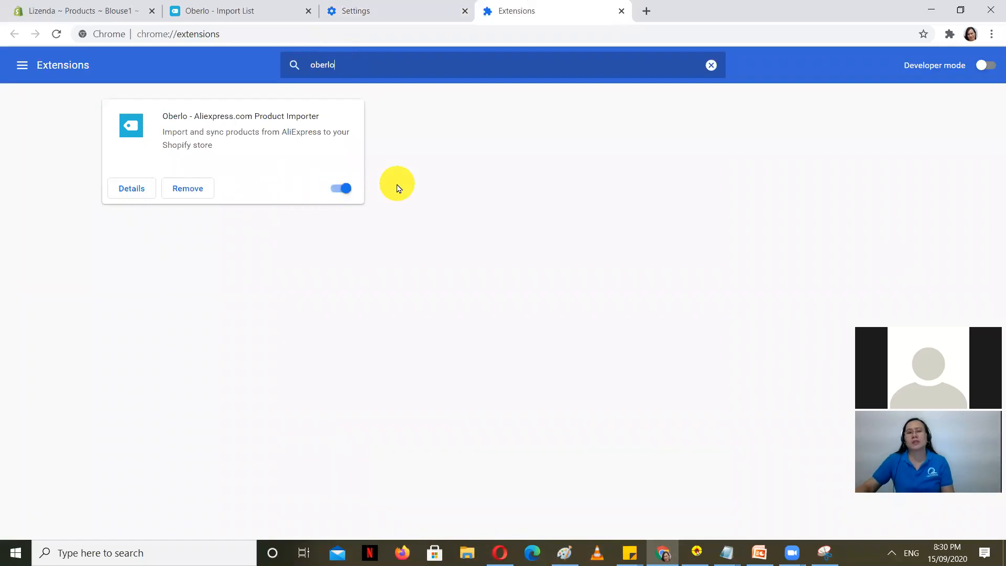
{"action": "left_click", "coordinate": [370, 8]}
{"action": "left_click", "coordinate": [465, 11]}
{"action": "left_click", "coordinate": [424, 4]}
{"action": "left_click", "coordinate": [413, 30]}
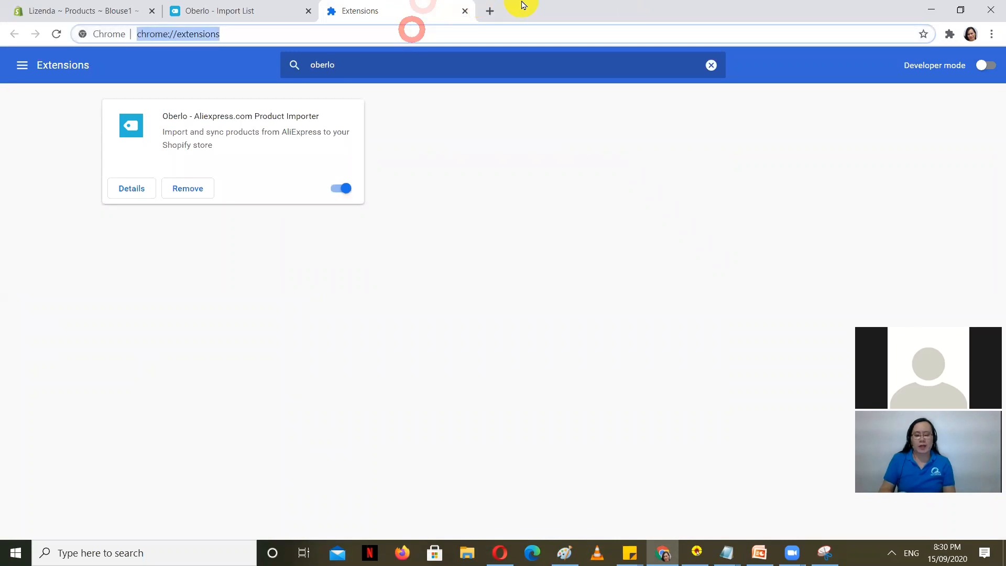
Step: Browse AliExpress.com's Women's Clothing category, then open Oberlo's My Products page
{"action": "type", "text": "aliexpress.com"}
{"action": "key", "text": "Return"}
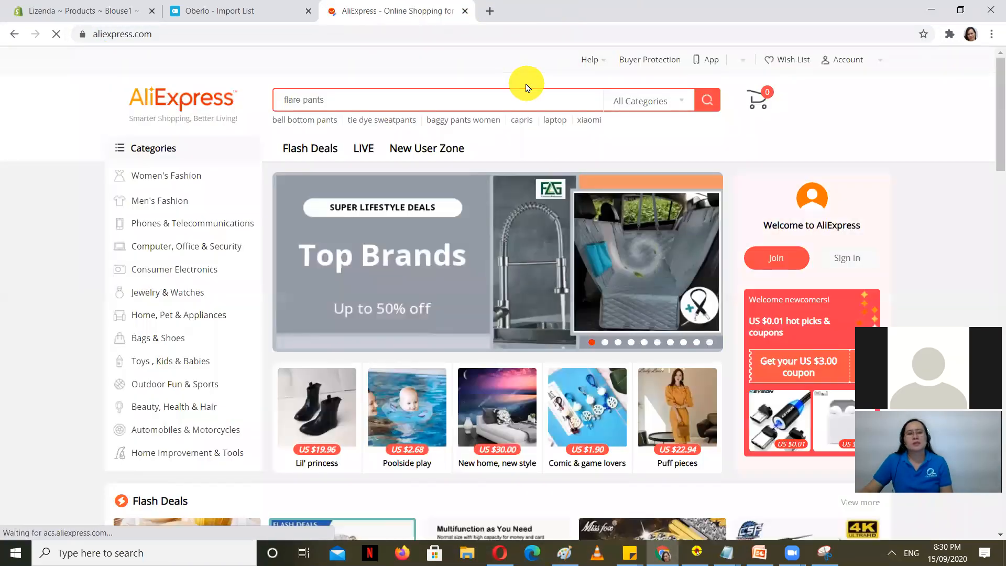
{"action": "left_click", "coordinate": [182, 176]}
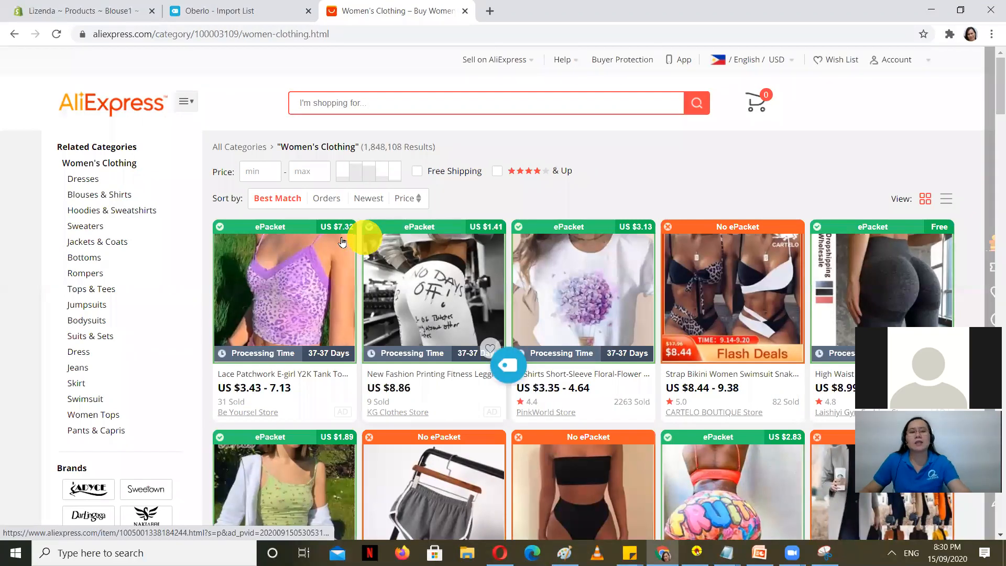
{"action": "scroll", "coordinate": [342, 242], "scroll_direction": "down", "scroll_amount": 1}
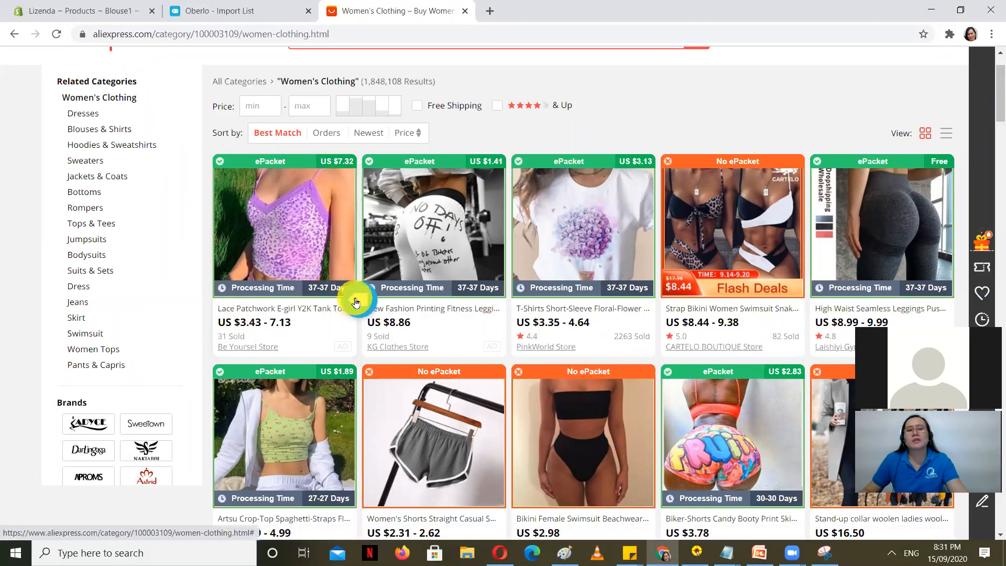
{"action": "left_click", "coordinate": [177, 13]}
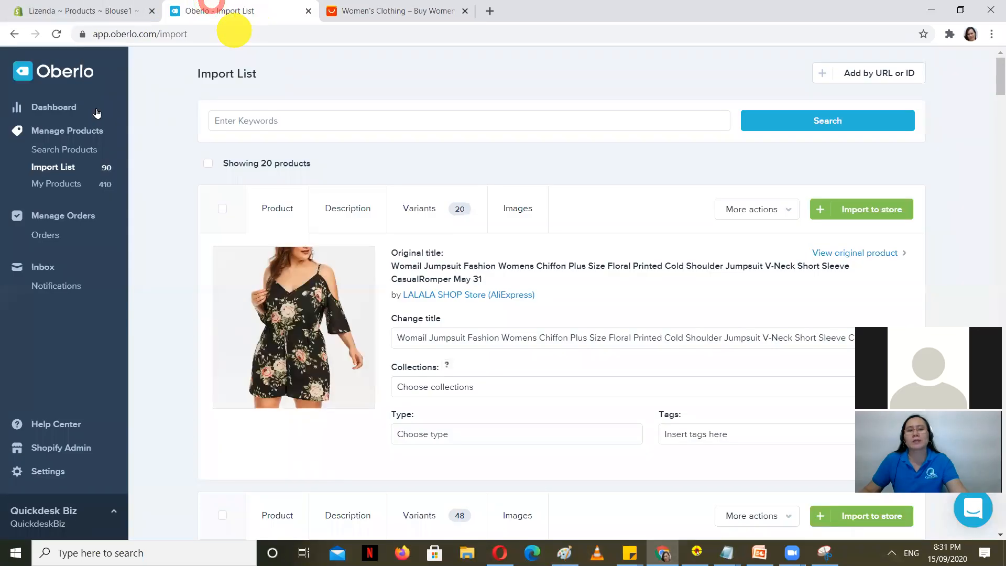
{"action": "left_click", "coordinate": [71, 184]}
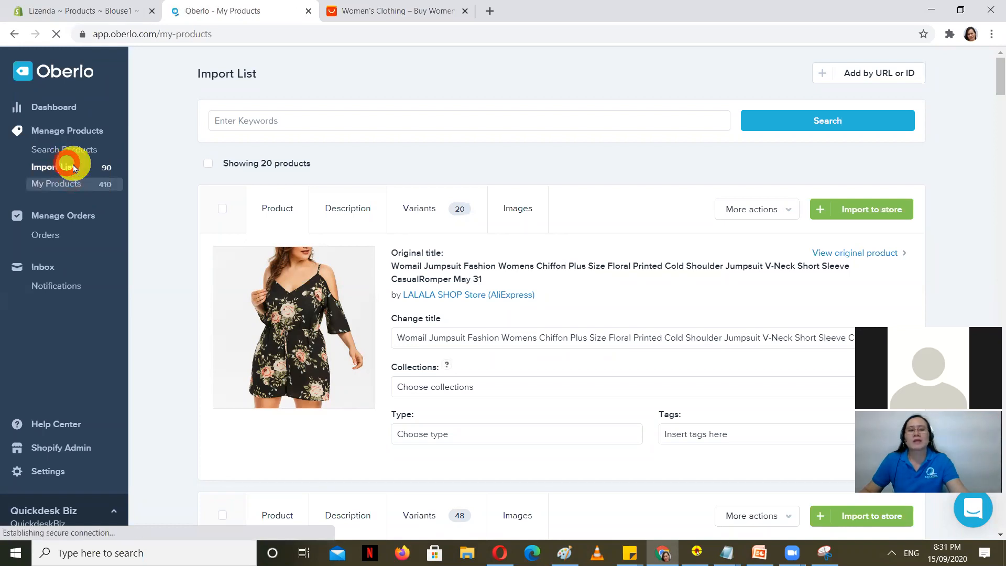
Step: Go back to Oberlo's Import List, glancing at the AliExpress clothing tab
{"action": "left_click", "coordinate": [61, 168]}
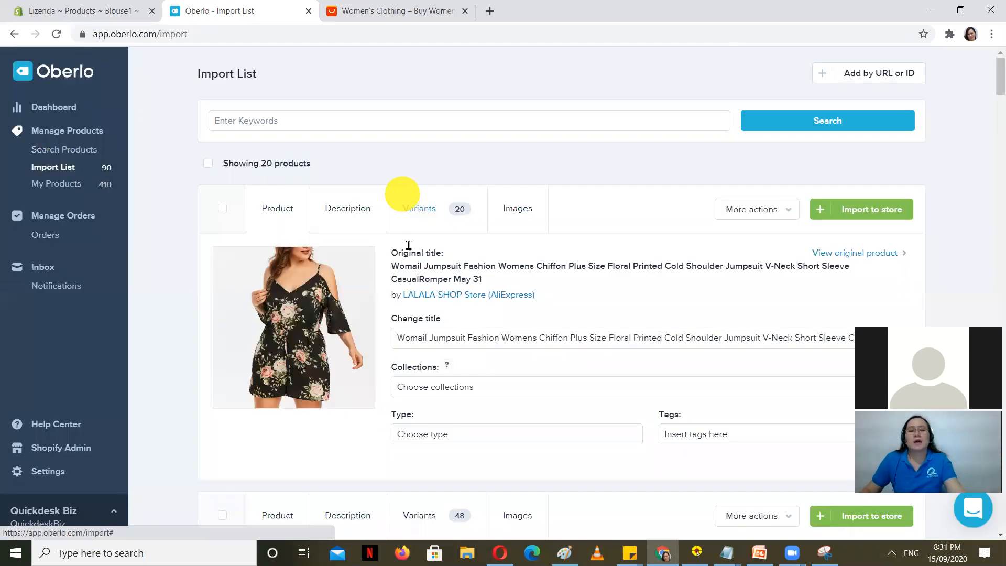
{"action": "left_click", "coordinate": [420, 10]}
{"action": "left_click", "coordinate": [251, 9]}
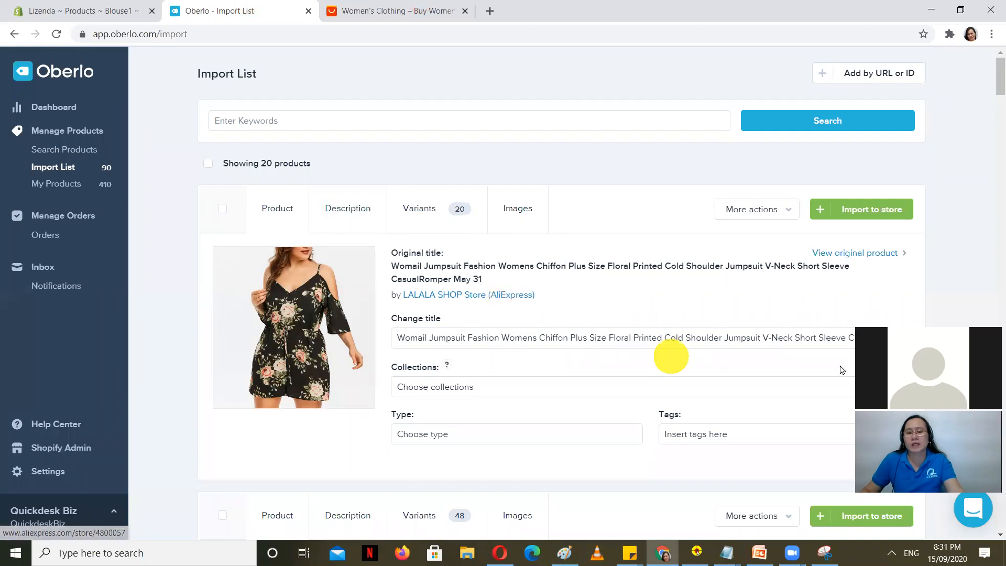
{"action": "scroll", "coordinate": [439, 268], "scroll_direction": "down", "scroll_amount": 3}
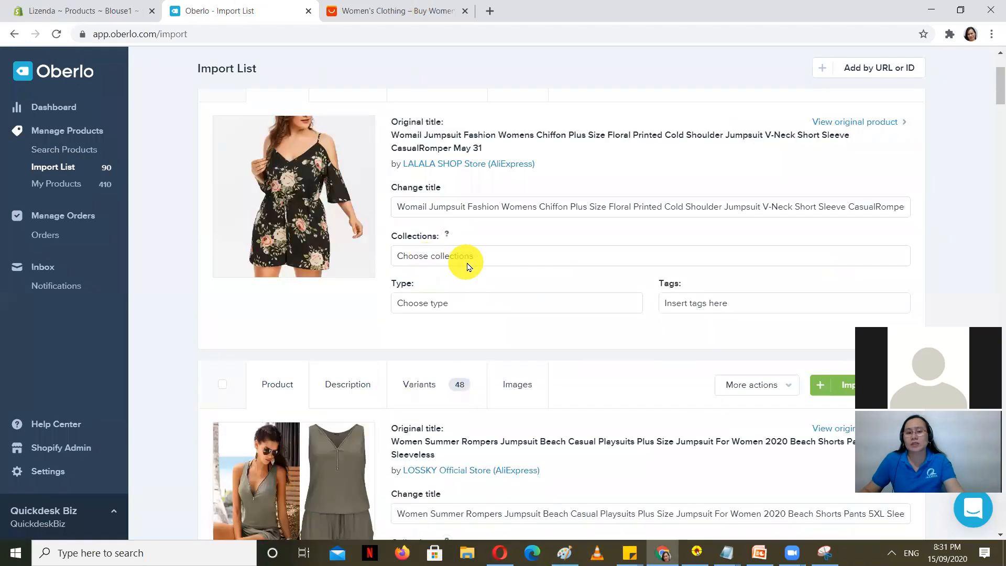
{"action": "scroll", "coordinate": [524, 310], "scroll_direction": "up", "scroll_amount": 3}
Step: Review the floral jumpsuit's description and each size variant's cost, shipping, price and profit
{"action": "left_click", "coordinate": [358, 203]}
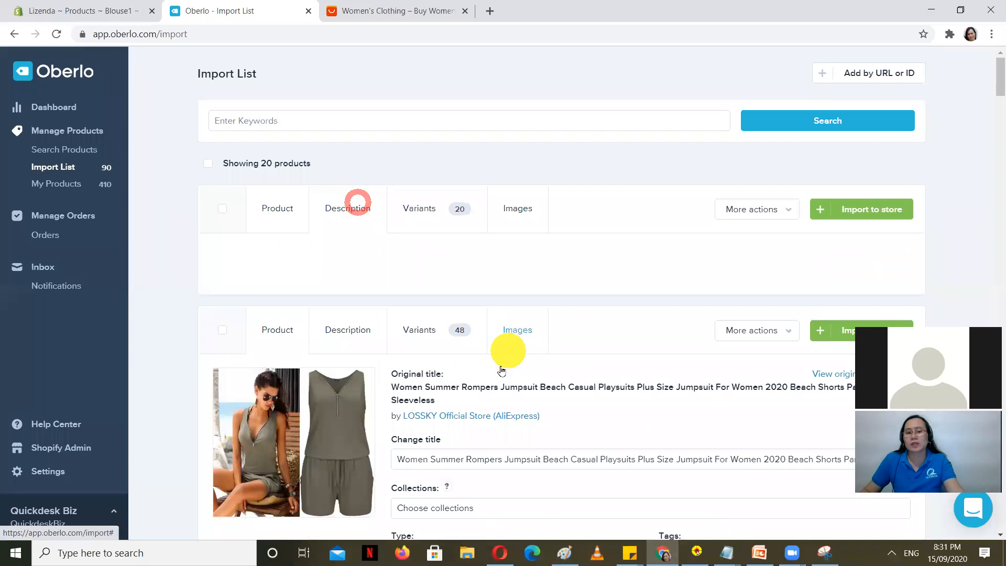
{"action": "left_click", "coordinate": [423, 210]}
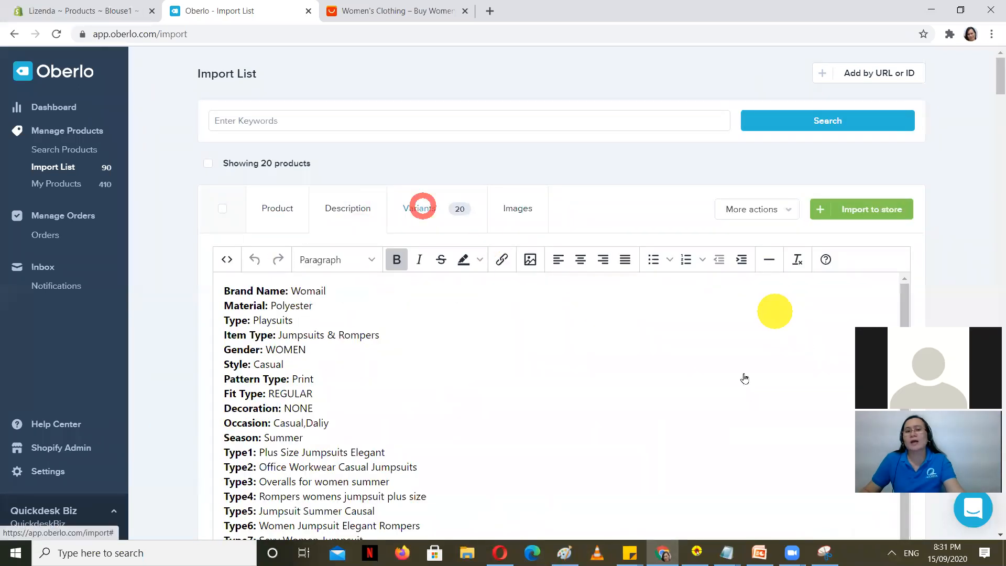
{"action": "scroll", "coordinate": [564, 335], "scroll_direction": "down", "scroll_amount": 2}
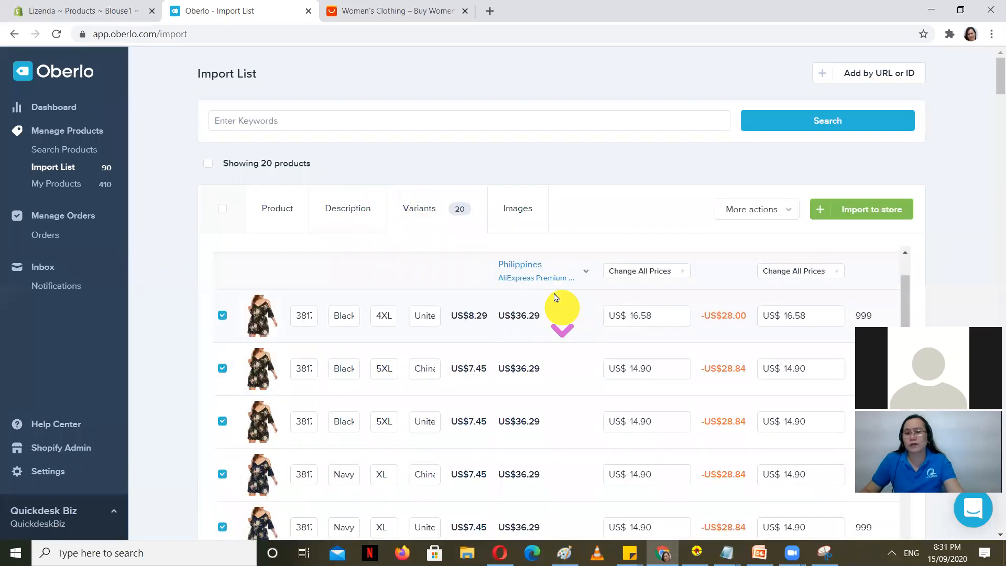
{"action": "scroll", "coordinate": [519, 356], "scroll_direction": "up", "scroll_amount": 2}
{"action": "scroll", "coordinate": [429, 362], "scroll_direction": "down", "scroll_amount": 1}
{"action": "scroll", "coordinate": [417, 370], "scroll_direction": "down", "scroll_amount": 1}
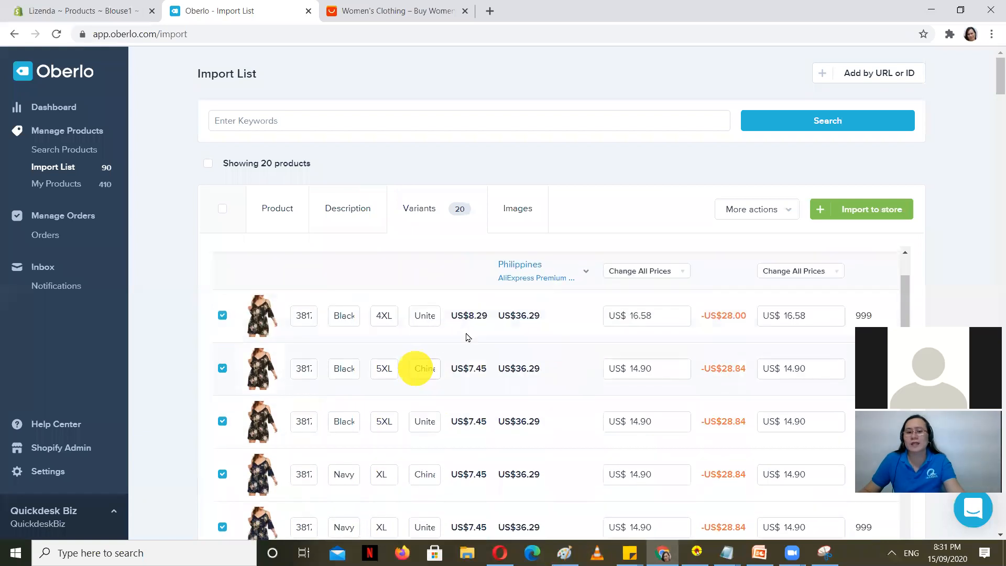
{"action": "scroll", "coordinate": [485, 354], "scroll_direction": "up", "scroll_amount": 2}
{"action": "scroll", "coordinate": [561, 340], "scroll_direction": "down", "scroll_amount": 3}
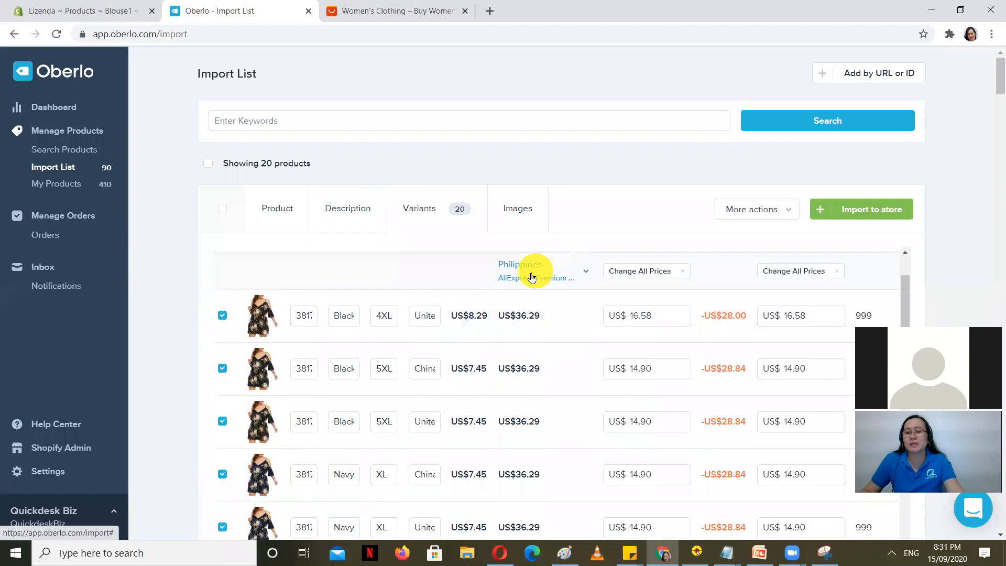
{"action": "scroll", "coordinate": [726, 390], "scroll_direction": "down", "scroll_amount": 2}
{"action": "scroll", "coordinate": [728, 393], "scroll_direction": "down", "scroll_amount": 5}
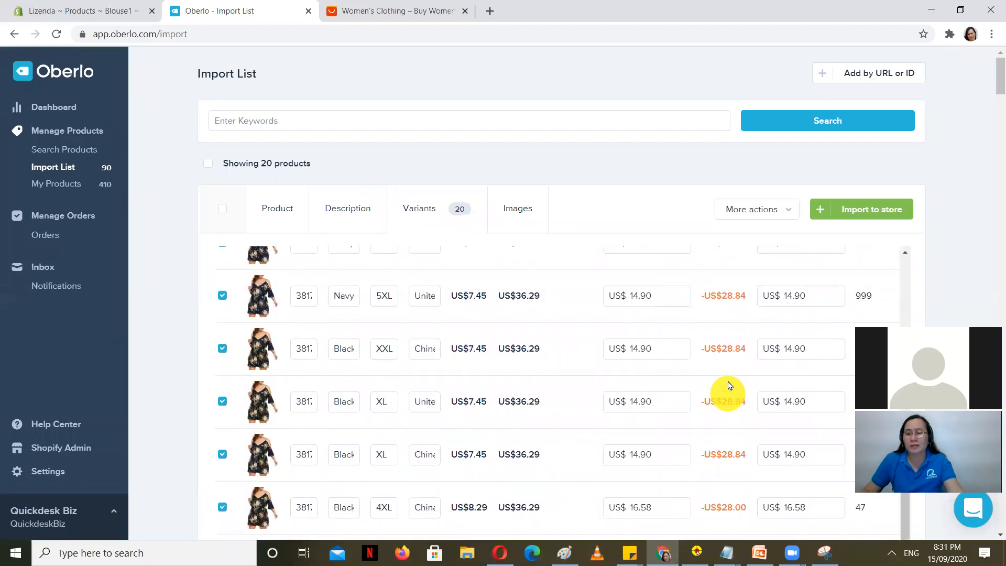
{"action": "scroll", "coordinate": [731, 377], "scroll_direction": "down", "scroll_amount": 2}
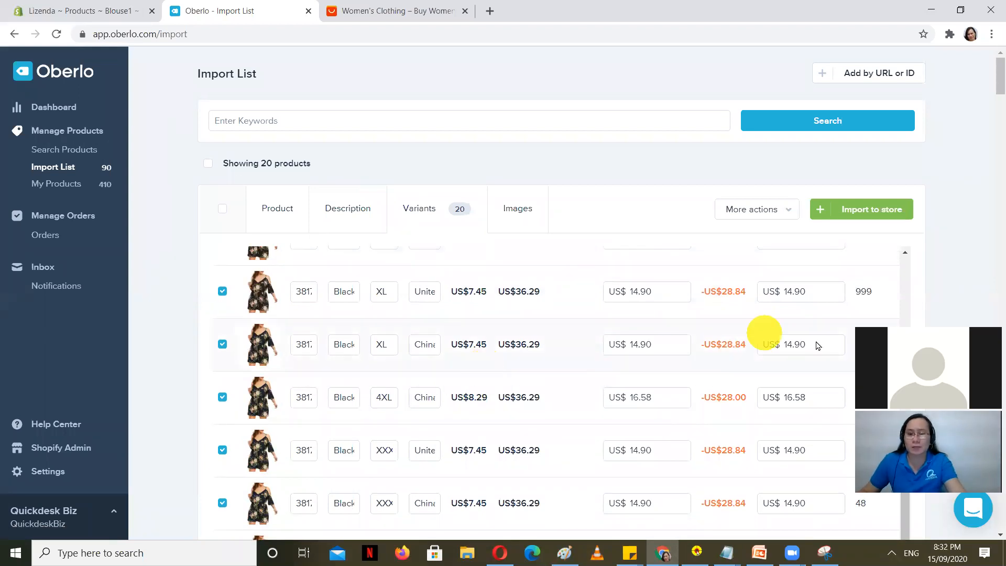
{"action": "scroll", "coordinate": [713, 394], "scroll_direction": "up", "scroll_amount": 5}
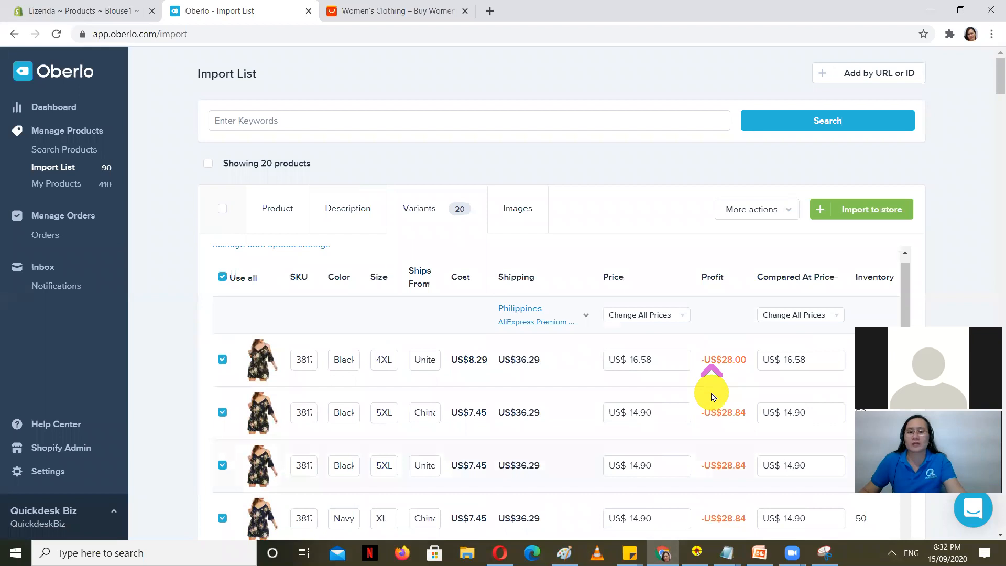
{"action": "scroll", "coordinate": [718, 396], "scroll_direction": "down", "scroll_amount": 5}
{"action": "scroll", "coordinate": [718, 396], "scroll_direction": "down", "scroll_amount": 5}
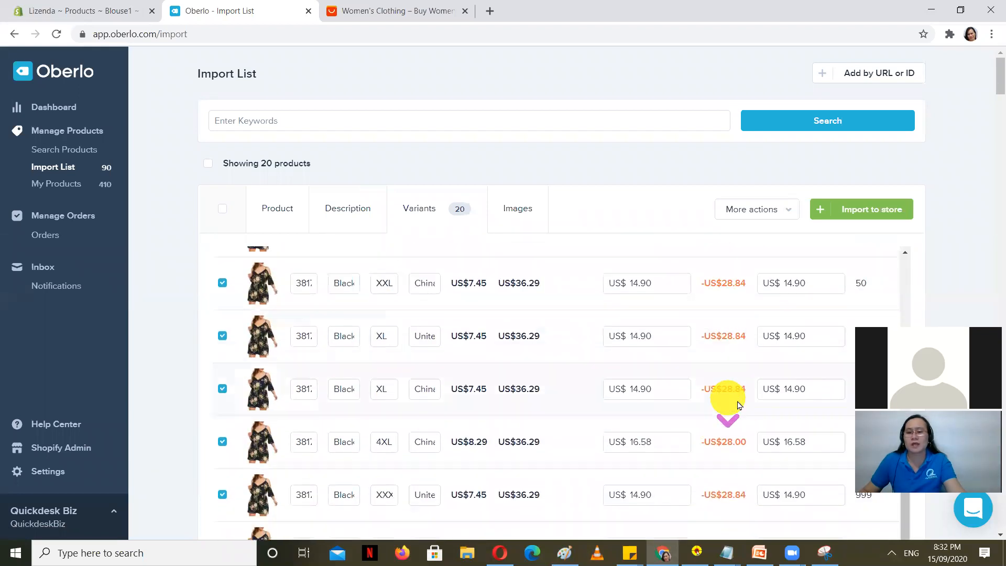
{"action": "scroll", "coordinate": [704, 371], "scroll_direction": "up", "scroll_amount": 5}
{"action": "scroll", "coordinate": [713, 382], "scroll_direction": "up", "scroll_amount": 5}
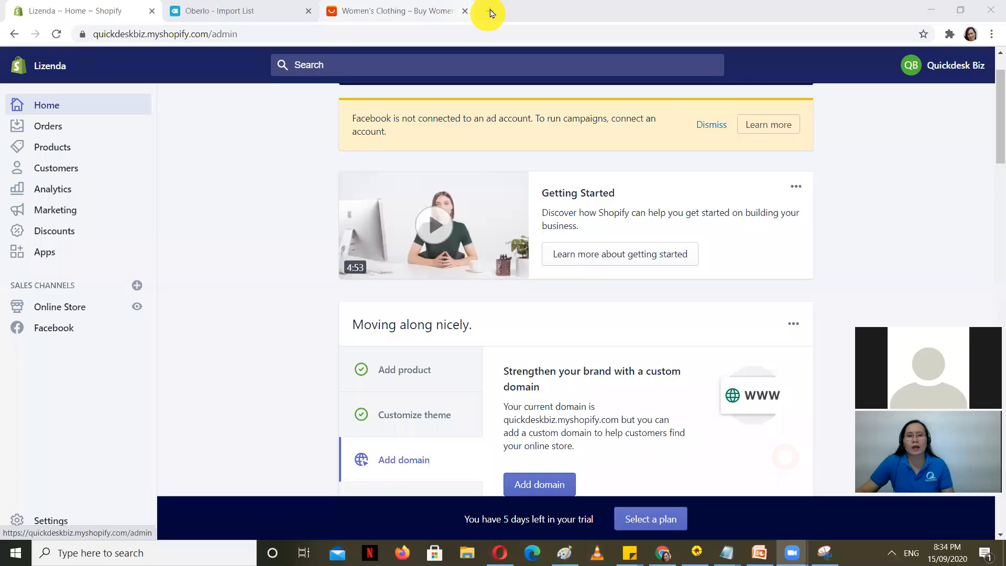
Step: Open onlinejobs.ph in a new tab and log in with the saved account
{"action": "left_click", "coordinate": [489, 11]}
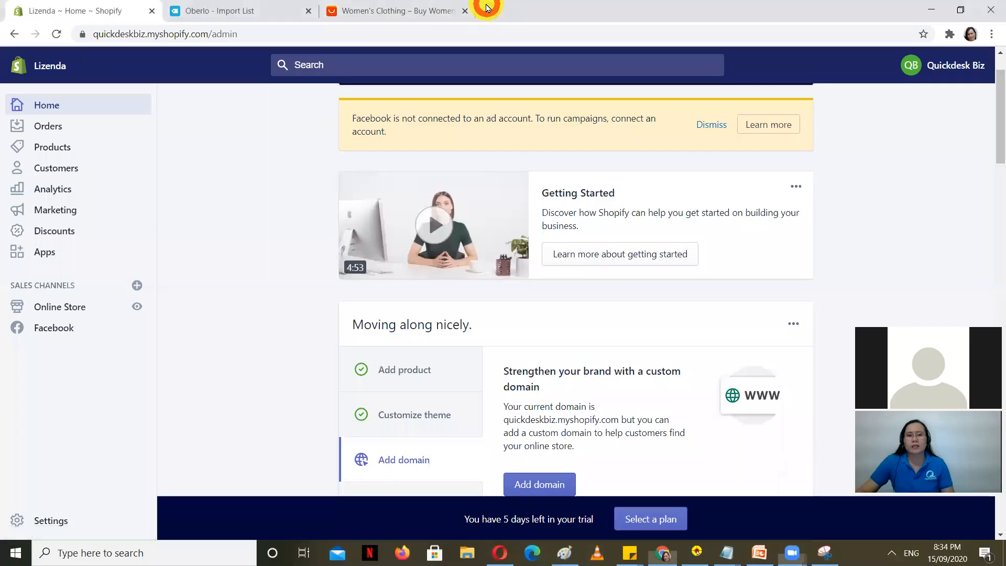
{"action": "type", "text": "onlinejobs.ph"}
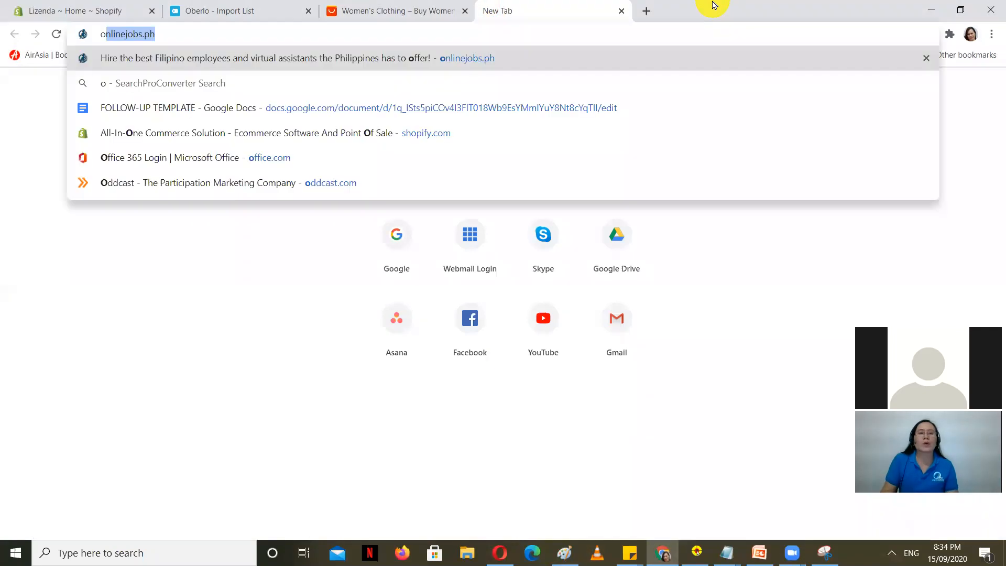
{"action": "key", "text": "Return"}
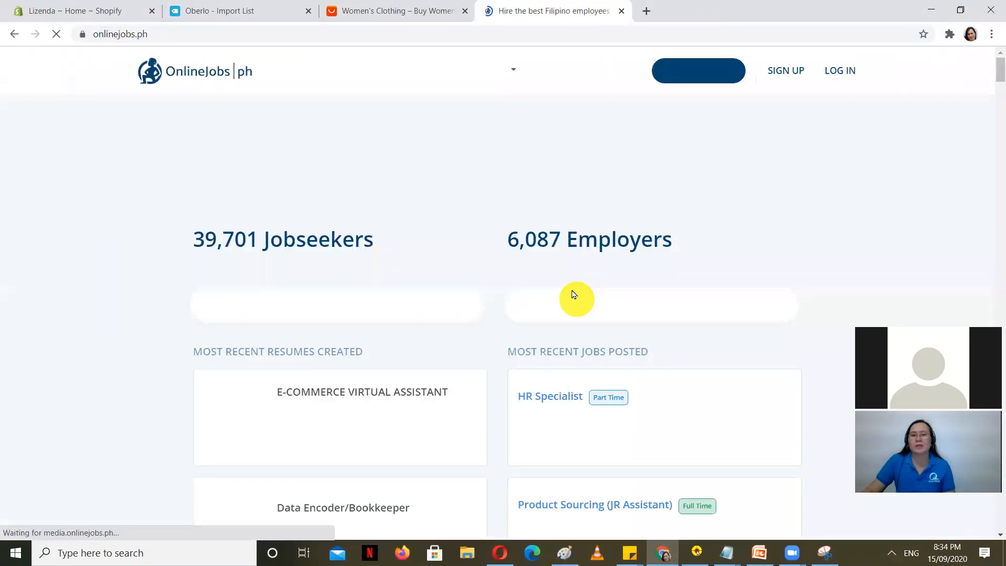
{"action": "left_click", "coordinate": [847, 68]}
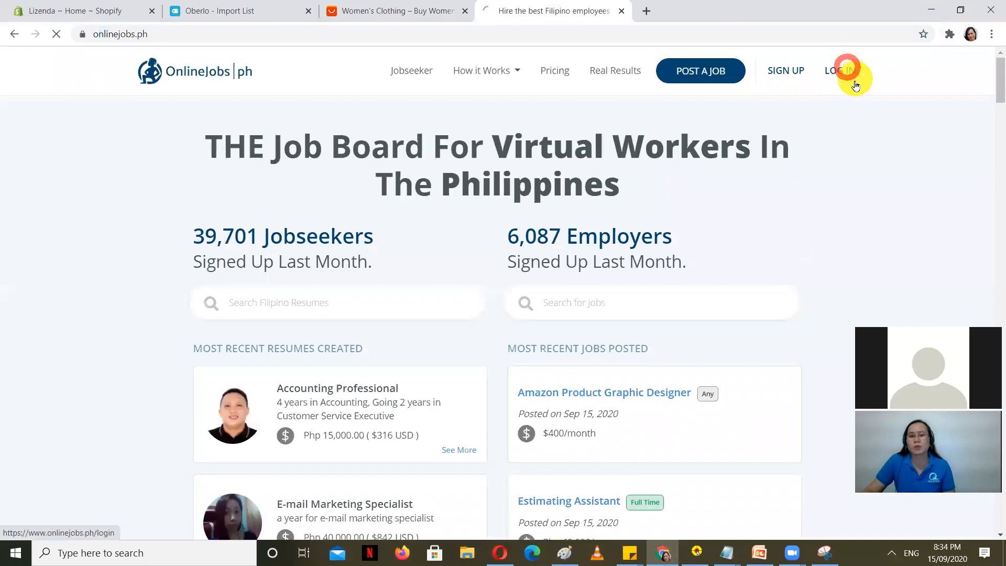
{"action": "left_click", "coordinate": [498, 362]}
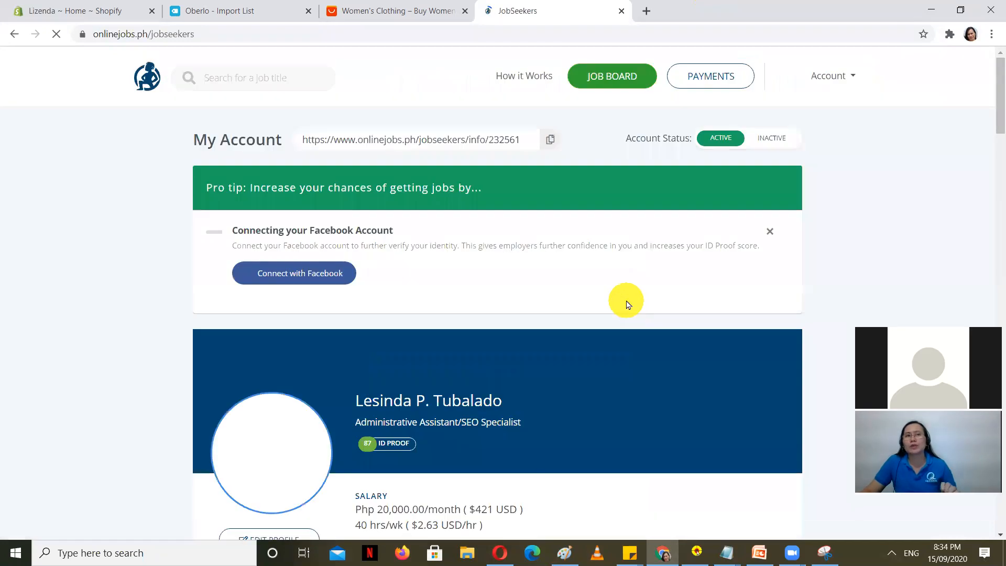
{"action": "scroll", "coordinate": [311, 341], "scroll_direction": "down", "scroll_amount": 2}
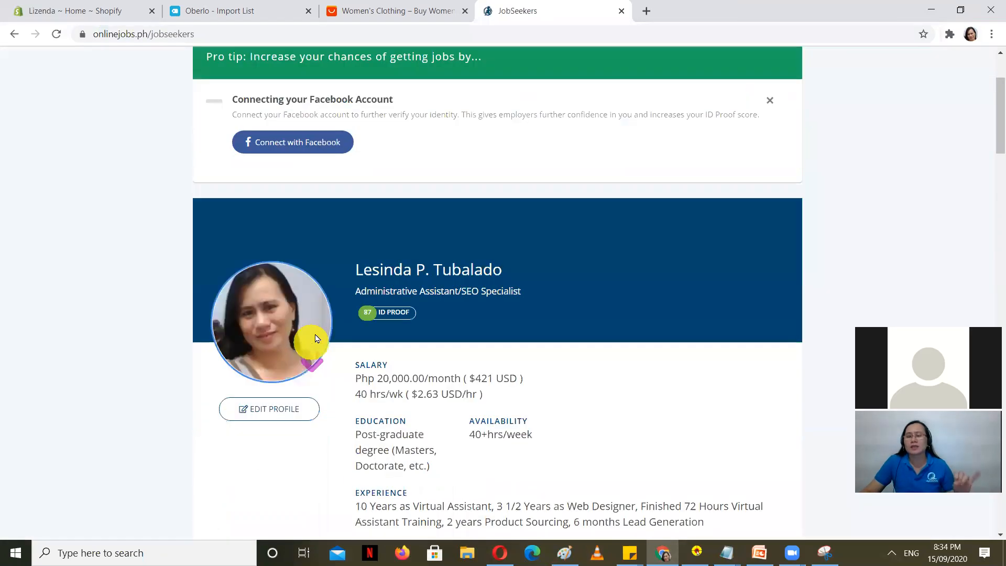
{"action": "scroll", "coordinate": [315, 335], "scroll_direction": "up", "scroll_amount": 2}
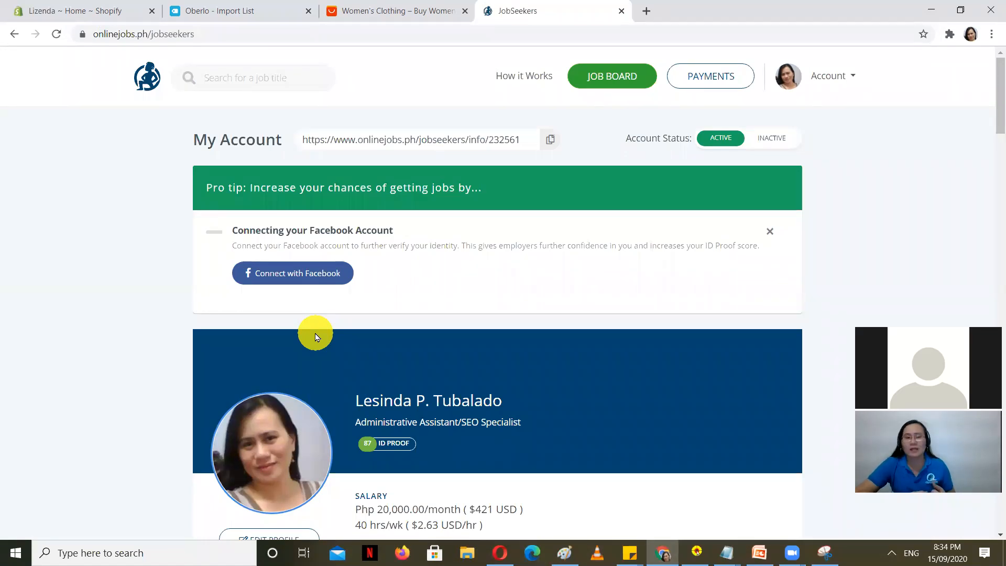
Step: Search OnlineJobs.ph job titles for 'shopify'
{"action": "left_click", "coordinate": [364, 76]}
{"action": "left_click", "coordinate": [282, 70]}
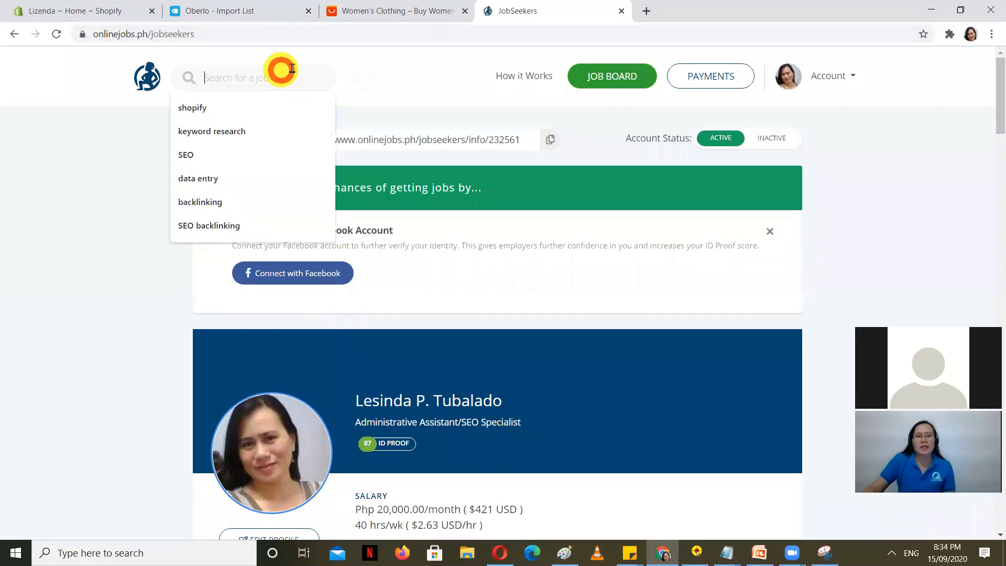
{"action": "type", "text": "sho"}
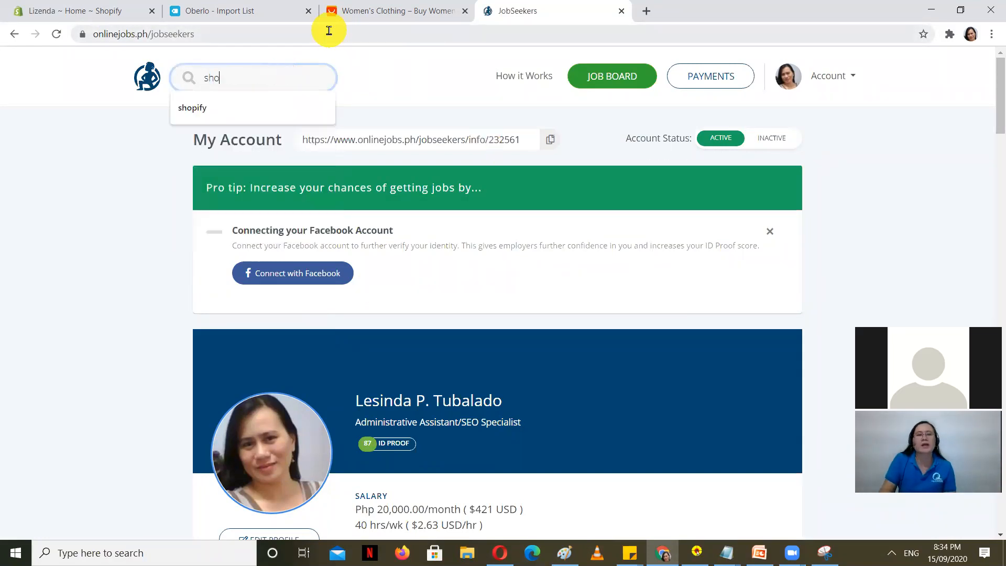
{"action": "type", "text": "pify"}
{"action": "key", "text": "BackSpace"}
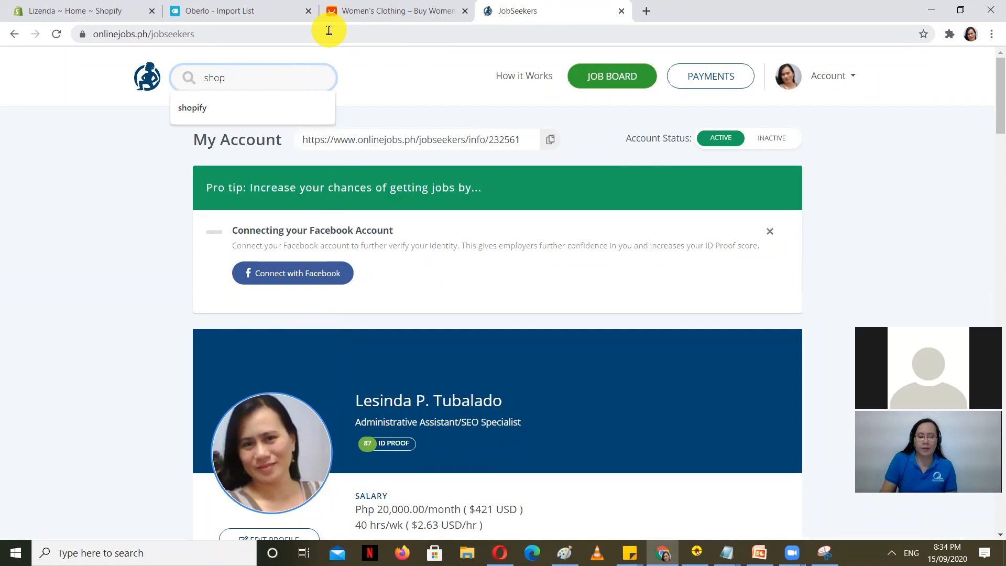
{"action": "type", "text": "ify"}
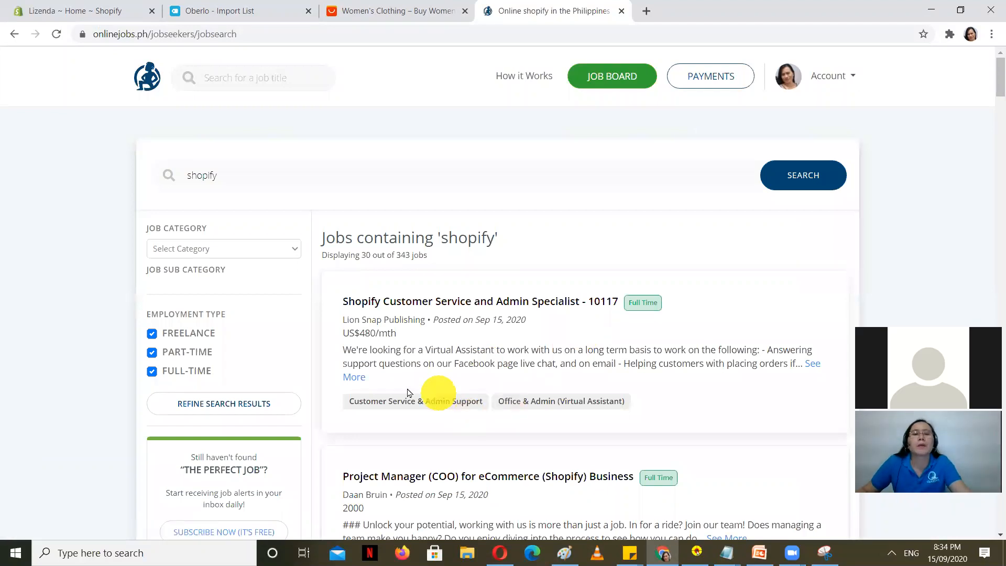
Step: Scroll through the 343 shopify job listings, then return to the Lizenda Shopify admin home
{"action": "scroll", "coordinate": [455, 410], "scroll_direction": "down", "scroll_amount": 1}
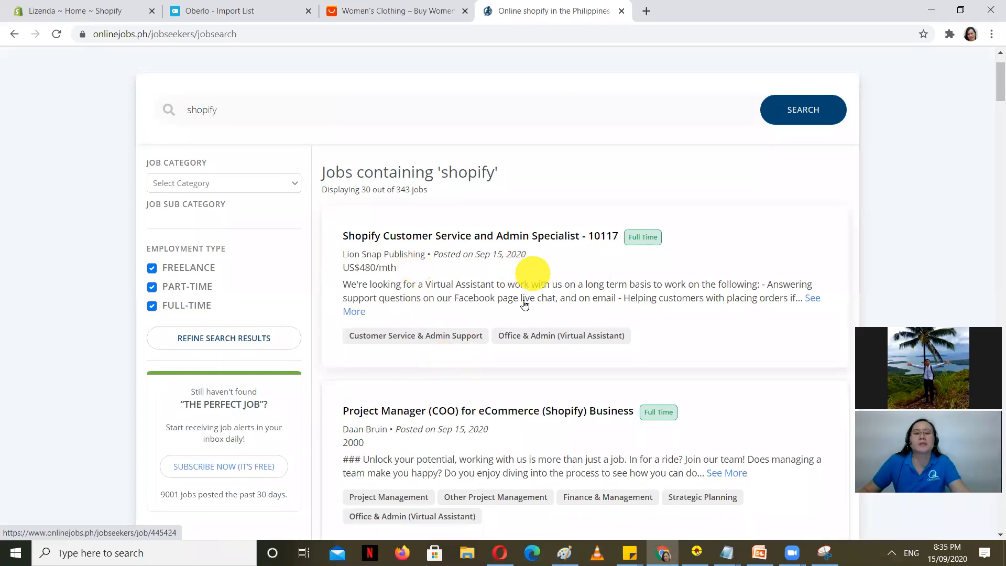
{"action": "scroll", "coordinate": [514, 335], "scroll_direction": "down", "scroll_amount": 1}
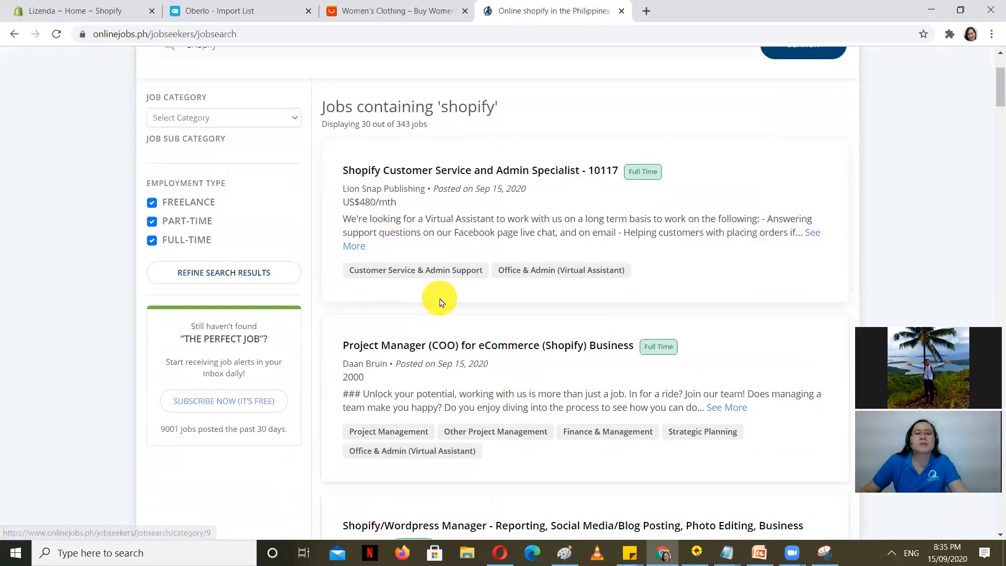
{"action": "scroll", "coordinate": [466, 332], "scroll_direction": "down", "scroll_amount": 1}
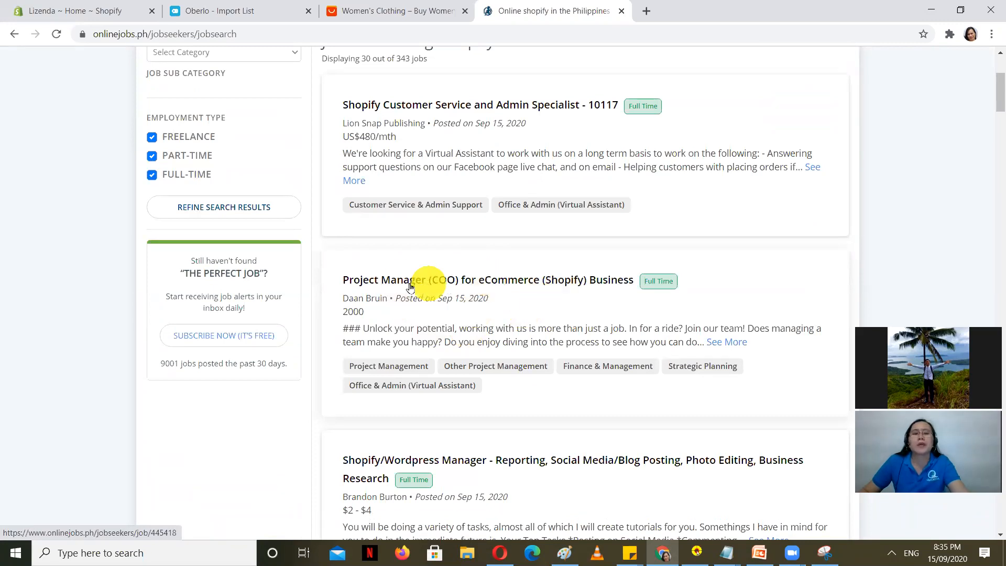
{"action": "left_click", "coordinate": [69, 5]}
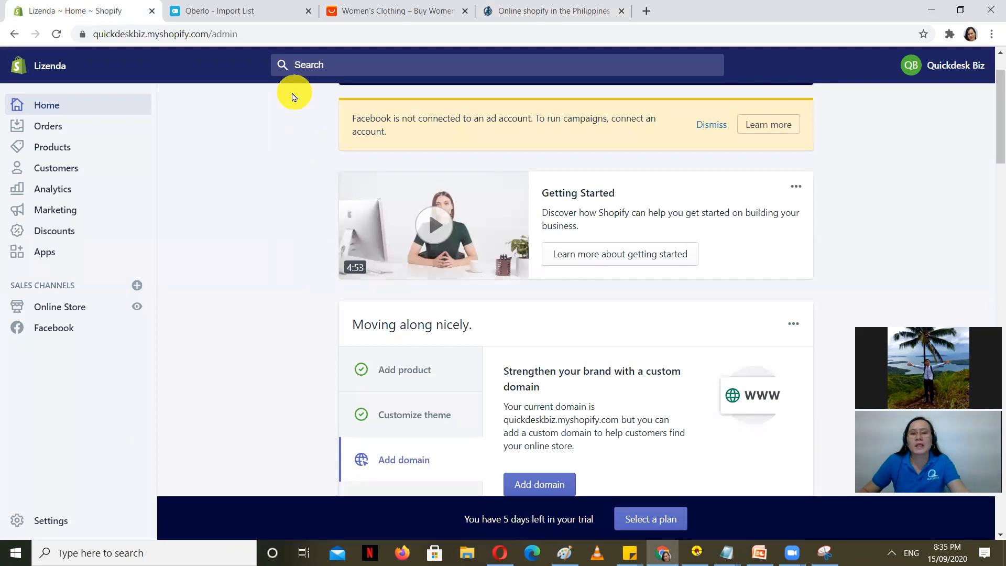
{"action": "left_click", "coordinate": [246, 8]}
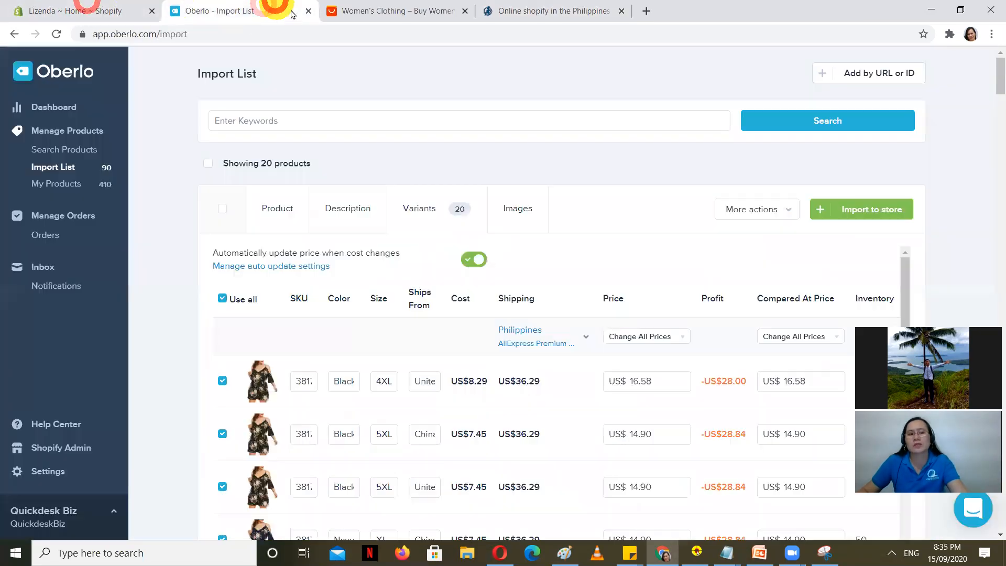
{"action": "left_click", "coordinate": [52, 7]}
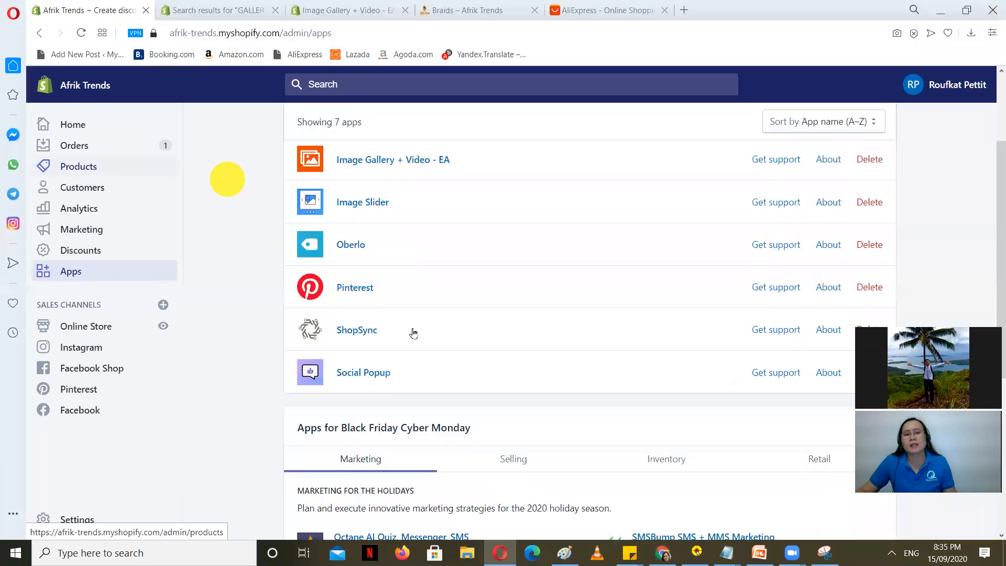
Step: Glance at the Braids store, then open Afrik Trends' Orders list showing orders #1001–#1004
{"action": "scroll", "coordinate": [407, 335], "scroll_direction": "up", "scroll_amount": 3}
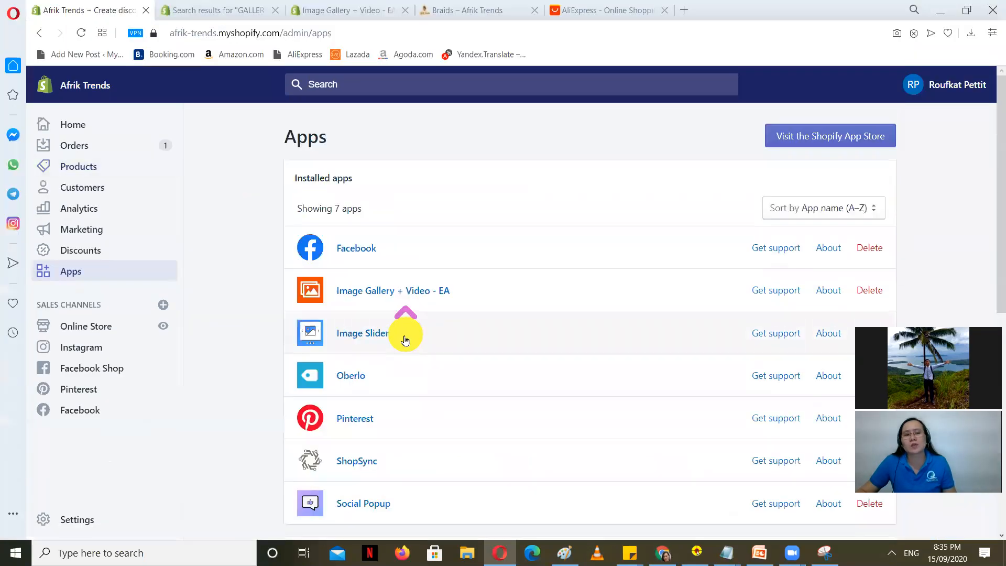
{"action": "scroll", "coordinate": [399, 320], "scroll_direction": "down", "scroll_amount": 5}
{"action": "scroll", "coordinate": [369, 317], "scroll_direction": "up", "scroll_amount": 5}
{"action": "left_click", "coordinate": [478, 8]}
{"action": "scroll", "coordinate": [333, 218], "scroll_direction": "down", "scroll_amount": 5}
{"action": "scroll", "coordinate": [121, 187], "scroll_direction": "down", "scroll_amount": 3}
{"action": "left_click", "coordinate": [141, 7]}
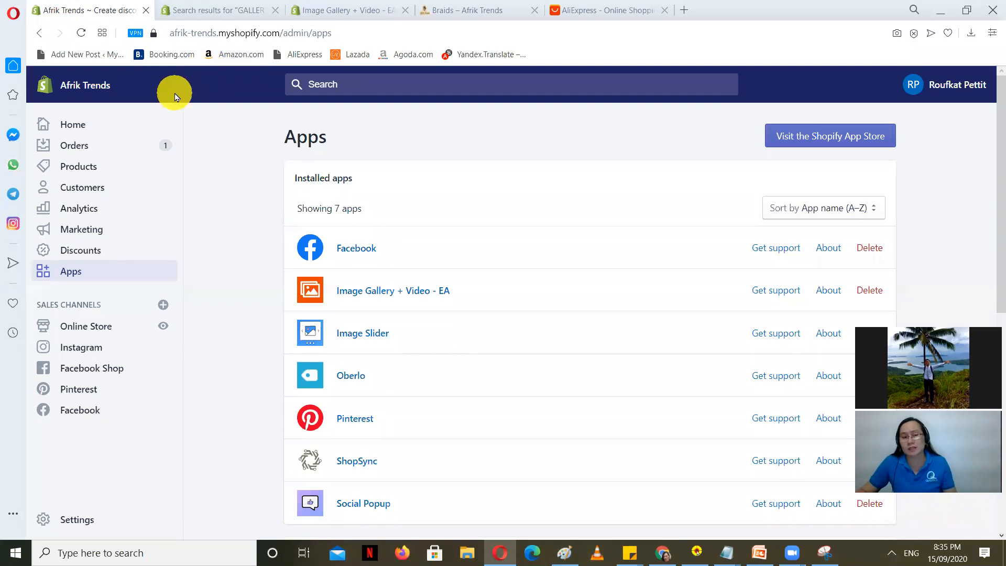
{"action": "left_click", "coordinate": [75, 141]}
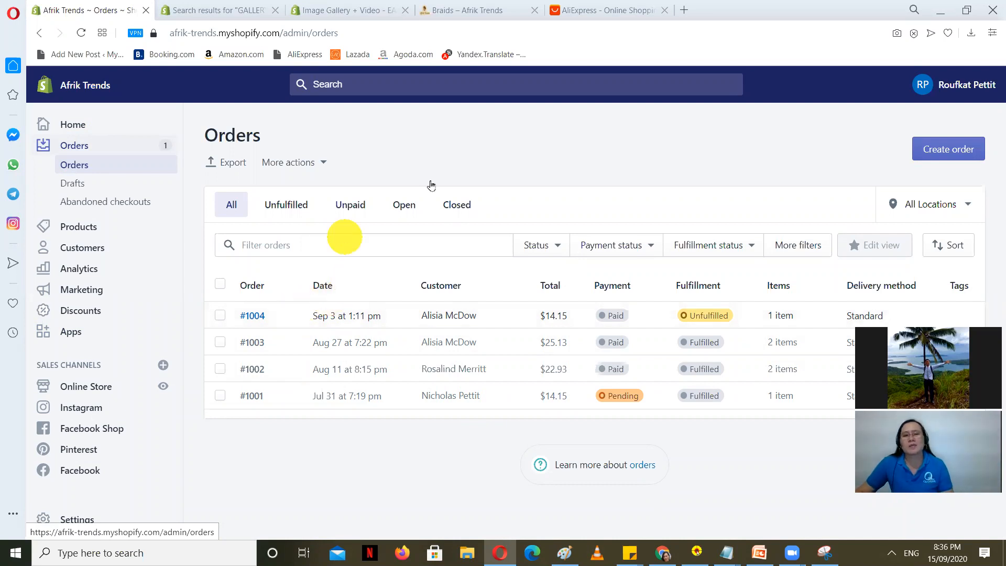
Step: Load facebook.com in place of the AliExpress page
{"action": "left_click", "coordinate": [597, 8]}
{"action": "left_click", "coordinate": [543, 27]}
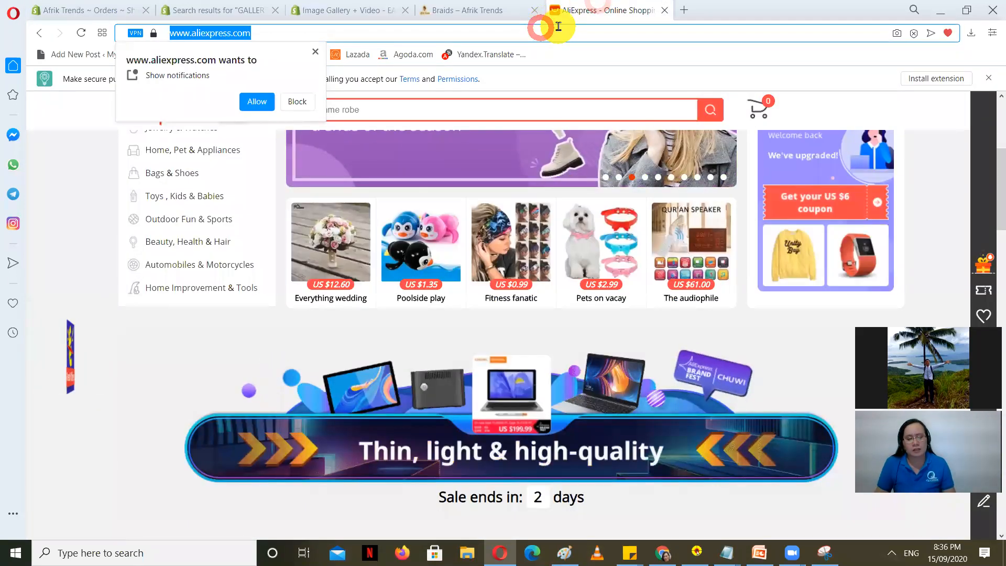
{"action": "type", "text": "fa"}
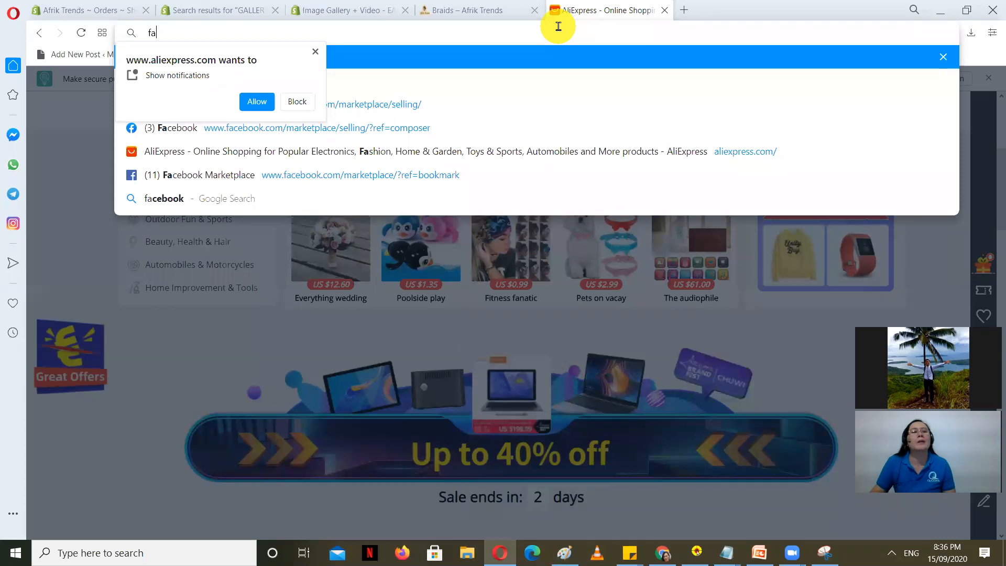
{"action": "type", "text": "ceb"}
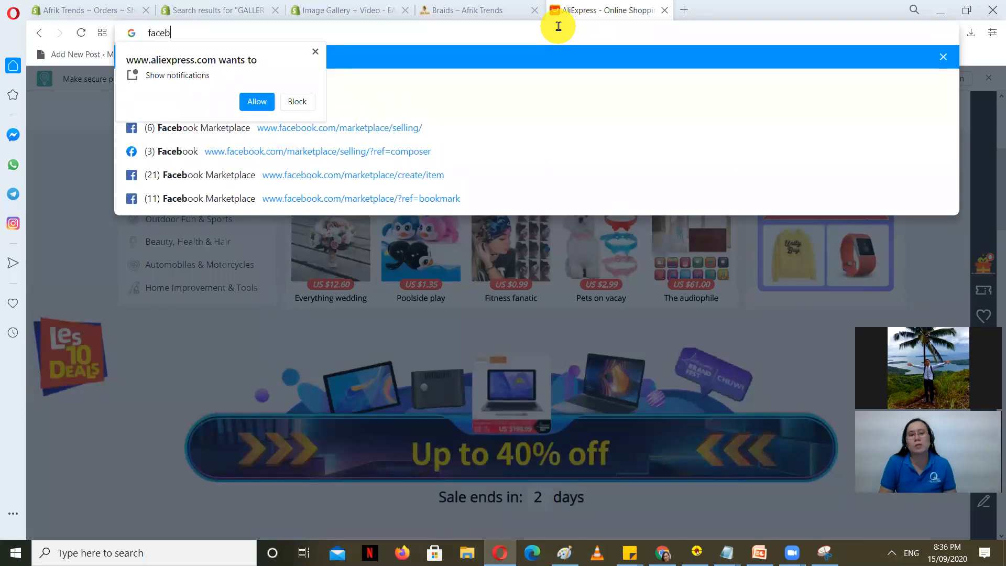
{"action": "type", "text": "ook.com"}
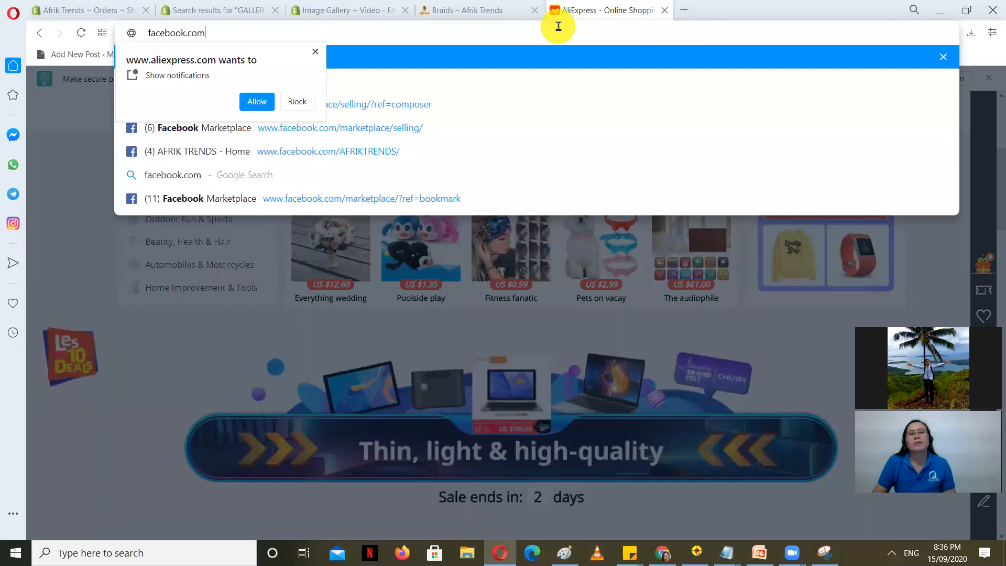
{"action": "key", "text": "Return"}
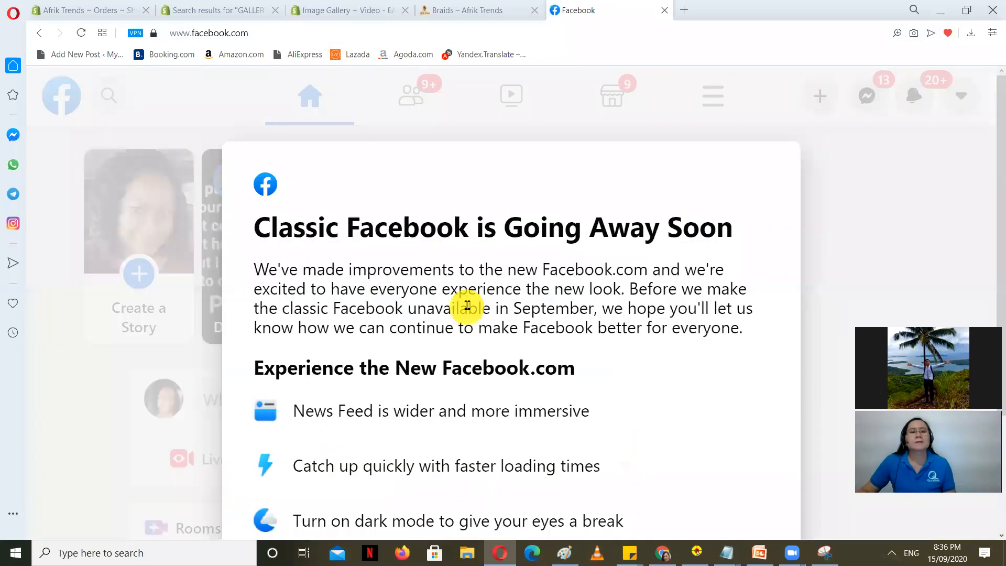
Step: Get through Facebook's welcome prompts, keeping the Light appearance, to reach the news feed
{"action": "left_click", "coordinate": [838, 154]}
{"action": "left_click", "coordinate": [780, 166]}
{"action": "double_click", "coordinate": [53, 425]}
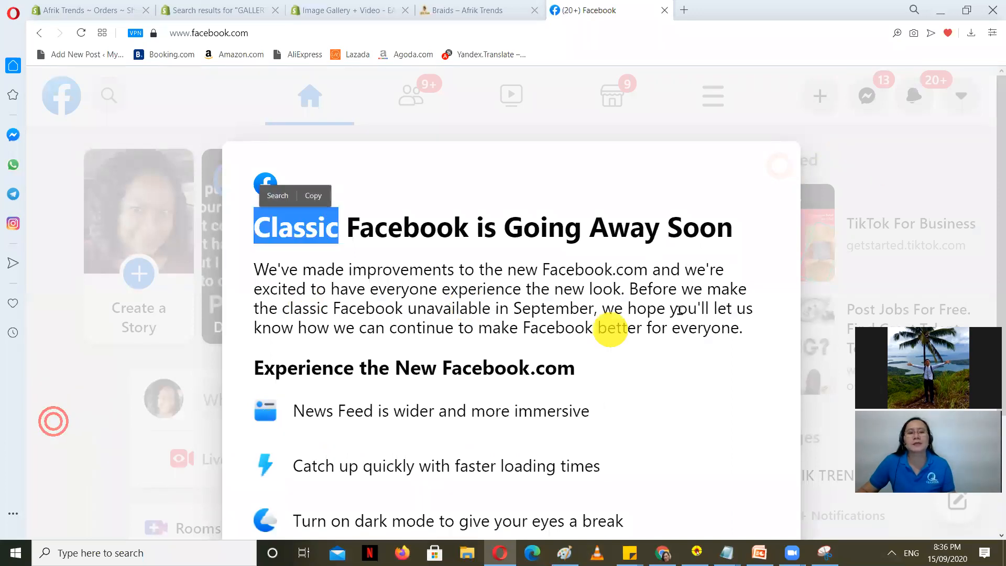
{"action": "scroll", "coordinate": [640, 332], "scroll_direction": "down", "scroll_amount": 3}
{"action": "left_click", "coordinate": [522, 424]}
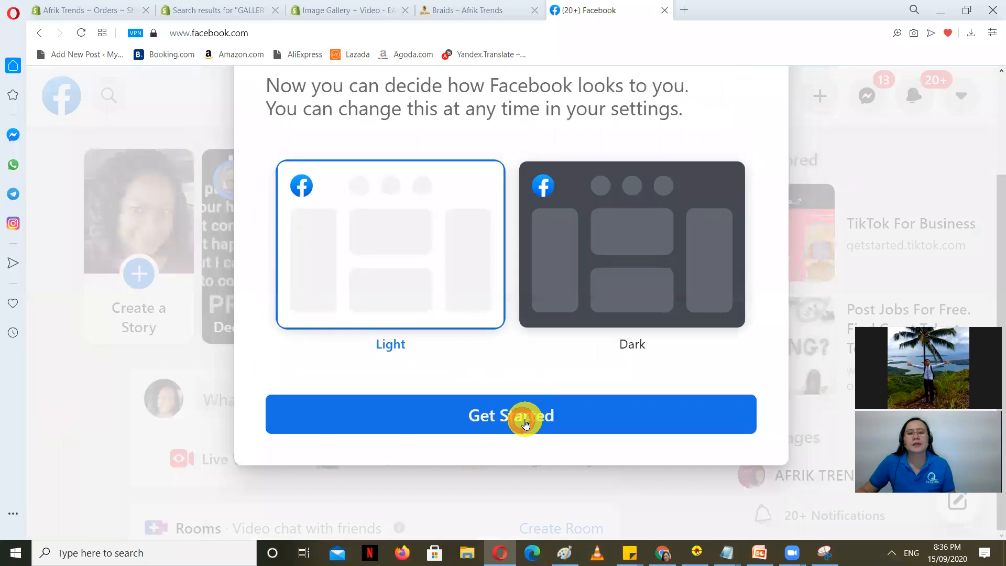
{"action": "left_click", "coordinate": [600, 417]}
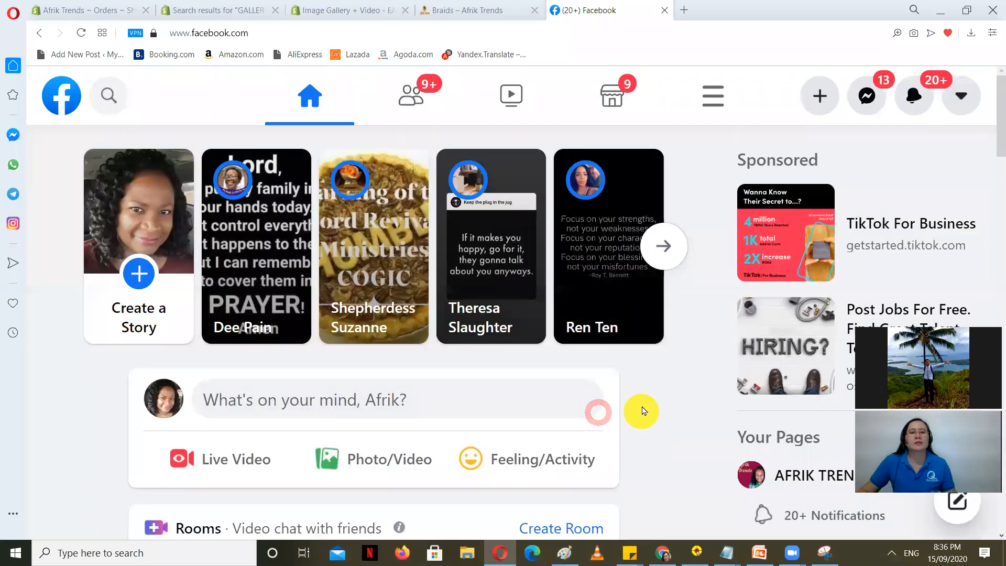
Step: Scroll the feed, check Messenger conversations, then view the Friends page's 140 pending requests
{"action": "scroll", "coordinate": [539, 404], "scroll_direction": "down", "scroll_amount": 2}
{"action": "scroll", "coordinate": [354, 446], "scroll_direction": "down", "scroll_amount": 10}
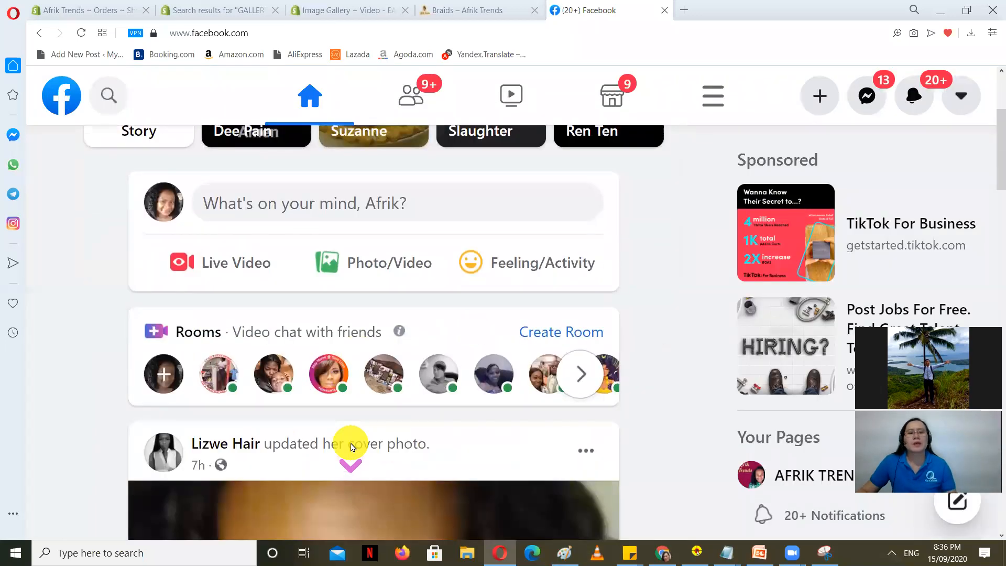
{"action": "scroll", "coordinate": [353, 447], "scroll_direction": "up", "scroll_amount": 10}
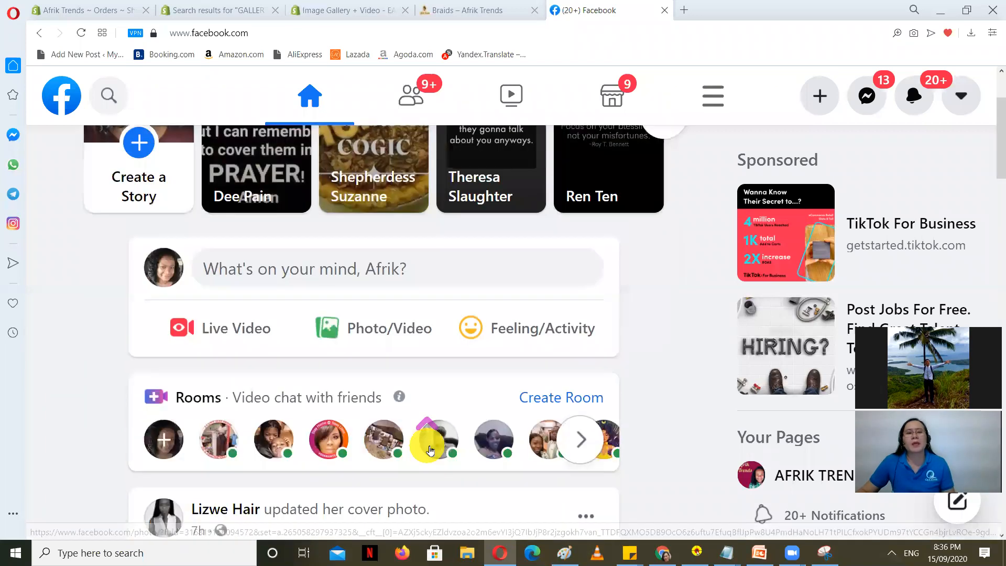
{"action": "scroll", "coordinate": [557, 390], "scroll_direction": "up", "scroll_amount": 1}
{"action": "scroll", "coordinate": [557, 390], "scroll_direction": "up", "scroll_amount": 2}
{"action": "scroll", "coordinate": [561, 390], "scroll_direction": "down", "scroll_amount": 1}
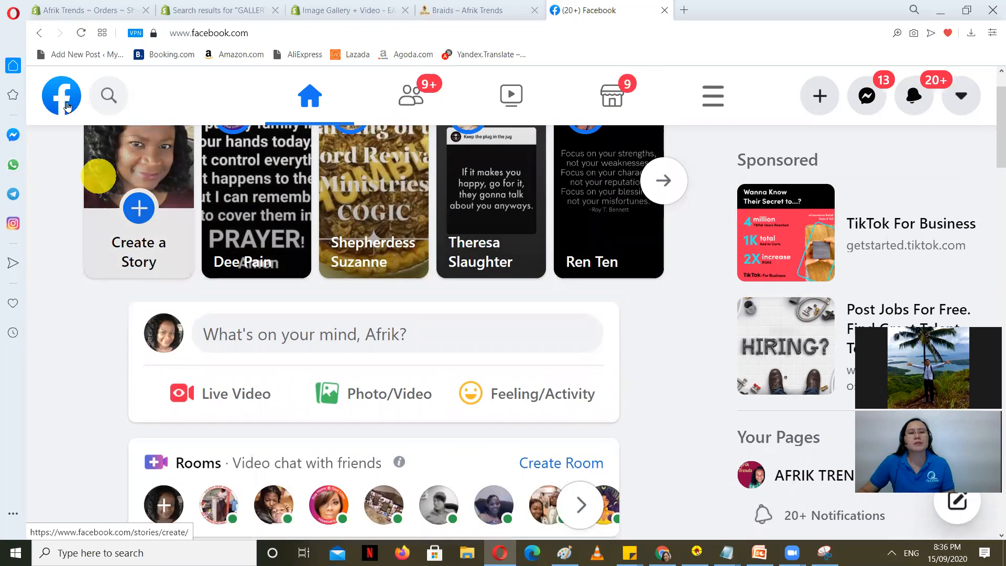
{"action": "left_click", "coordinate": [868, 97]}
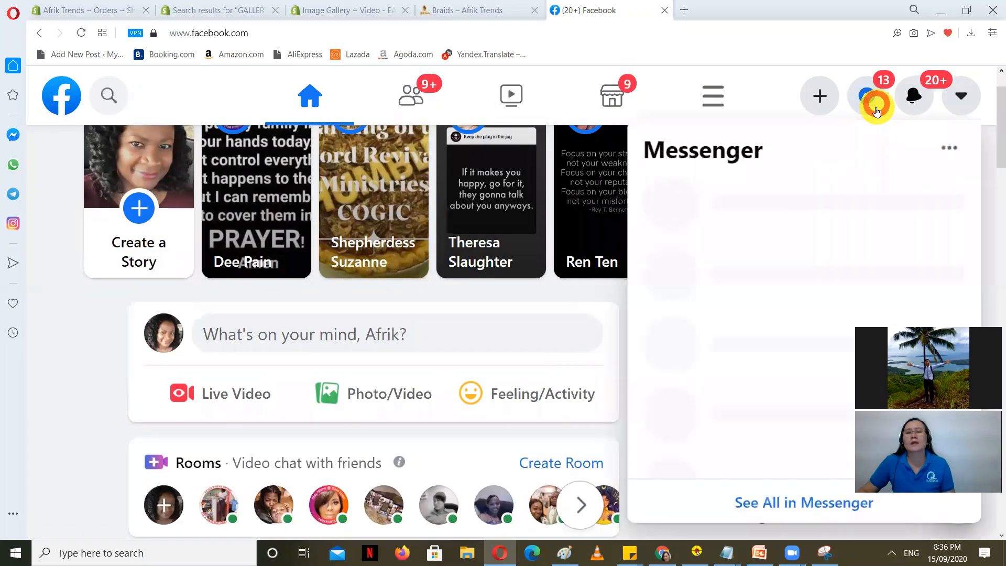
{"action": "left_click", "coordinate": [52, 102]}
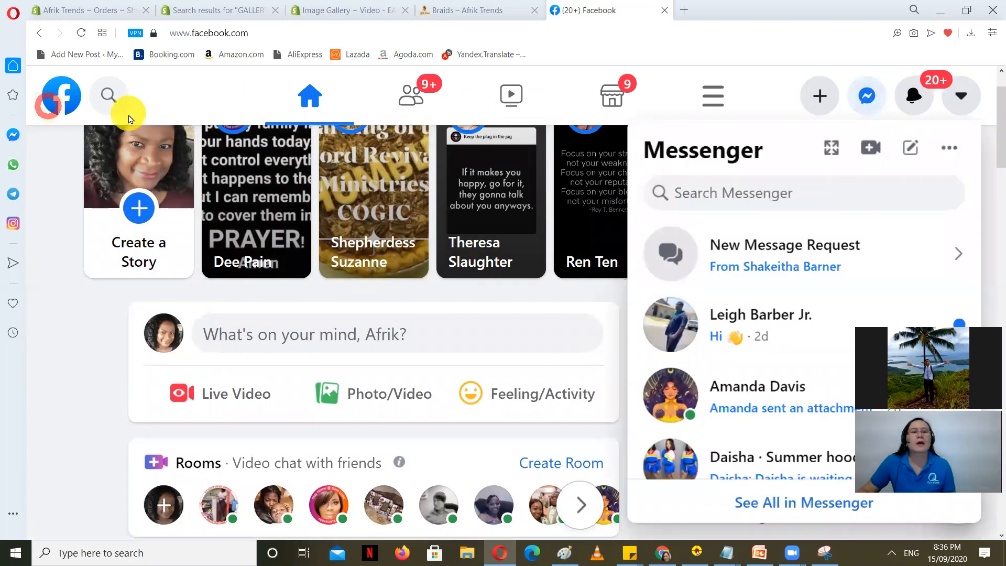
{"action": "left_click", "coordinate": [872, 99]}
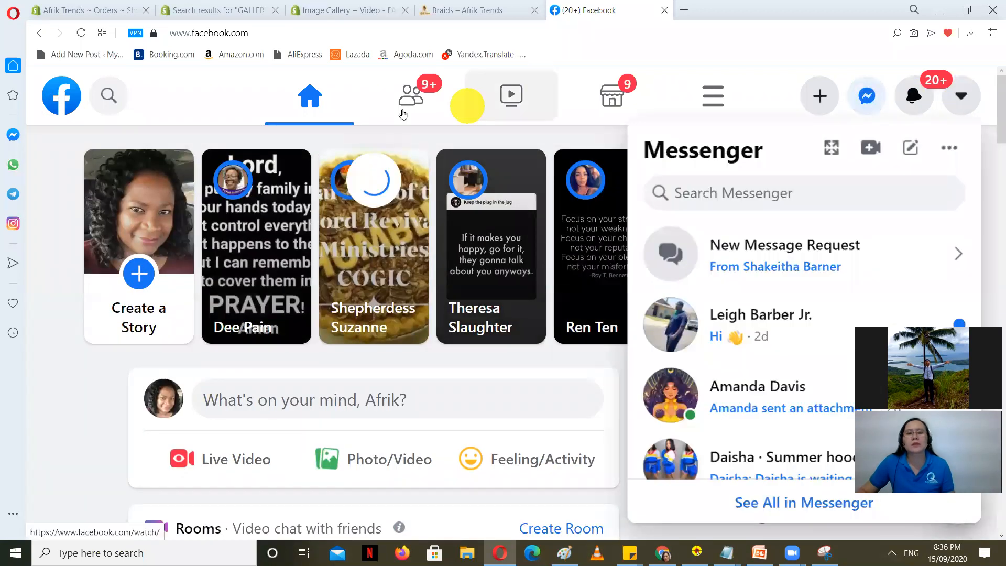
{"action": "left_click", "coordinate": [414, 97]}
{"action": "left_click", "coordinate": [415, 99]}
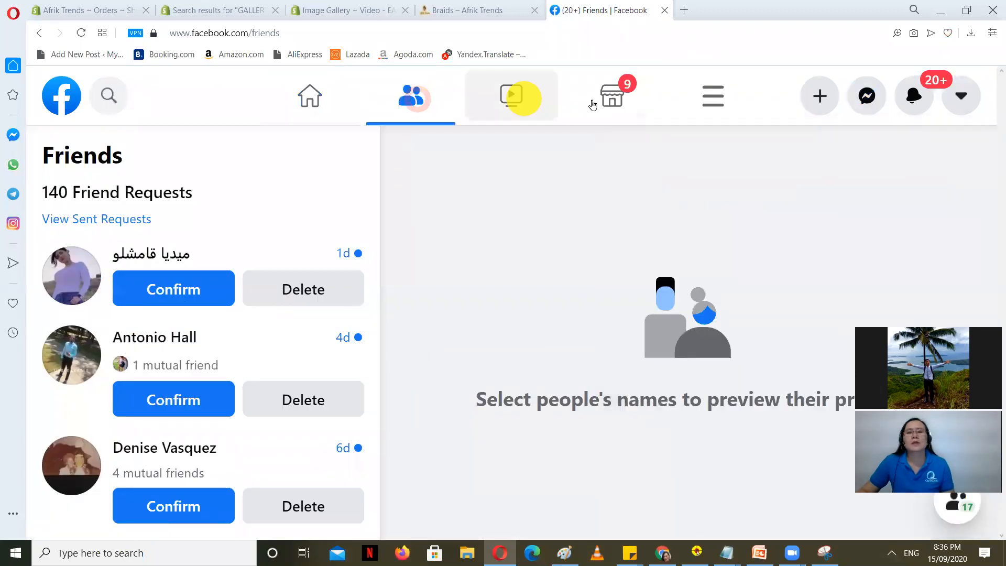
{"action": "left_click", "coordinate": [621, 101]}
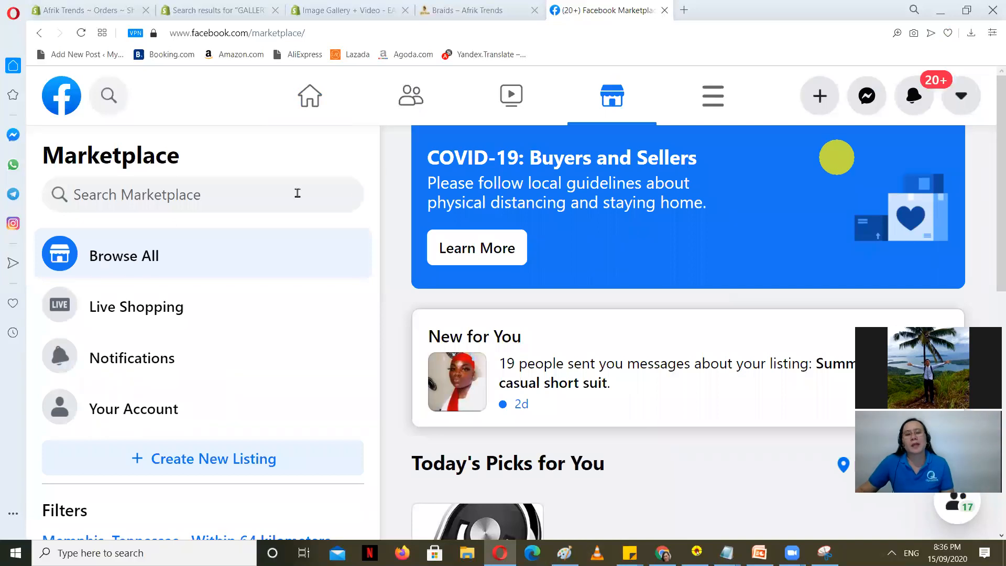
Step: Scroll Marketplace's Memphis filter and categories like Vehicles and Electronics, then start a new listing
{"action": "scroll", "coordinate": [632, 284], "scroll_direction": "down", "scroll_amount": 7}
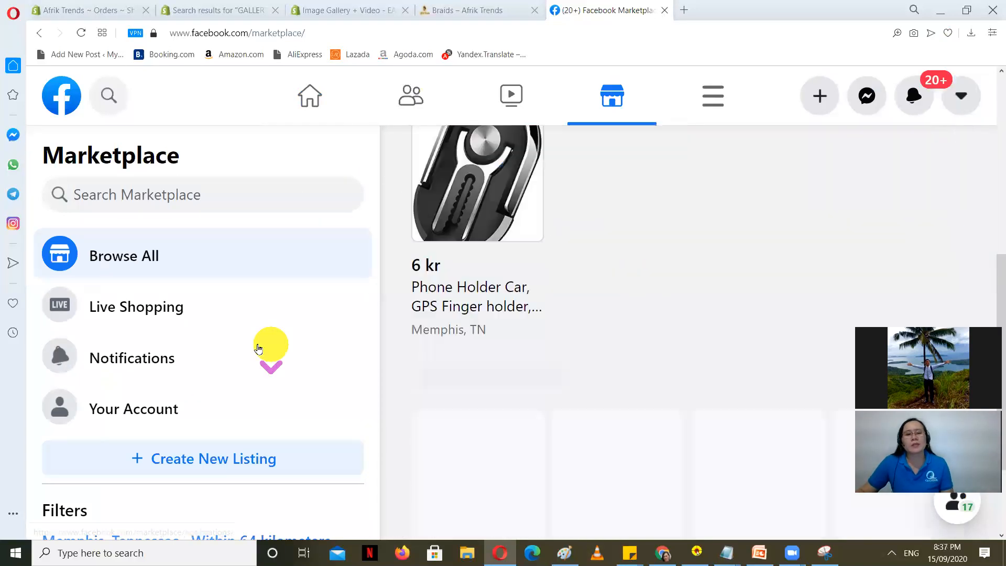
{"action": "scroll", "coordinate": [270, 348], "scroll_direction": "down", "scroll_amount": 7}
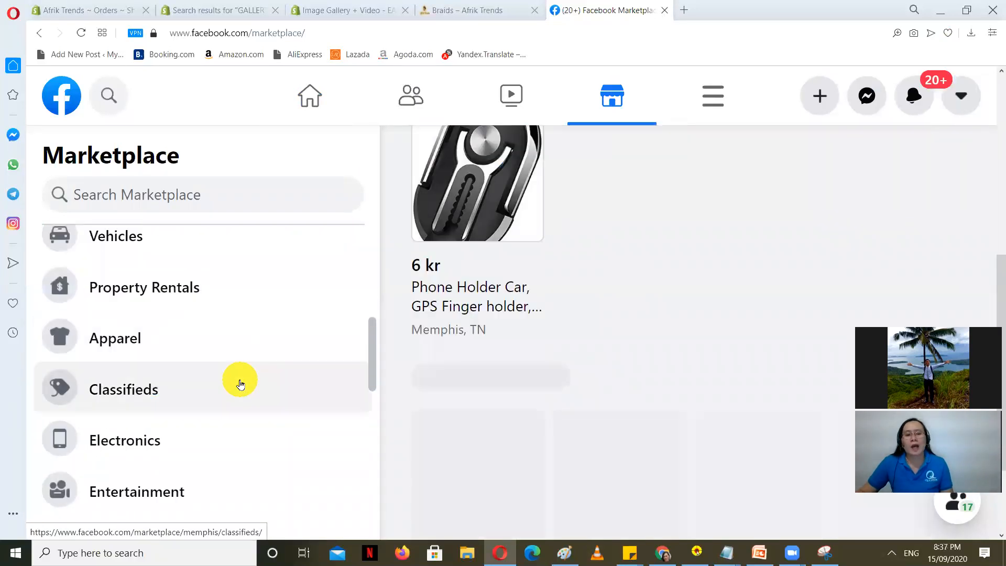
{"action": "scroll", "coordinate": [241, 386], "scroll_direction": "down", "scroll_amount": 5}
{"action": "scroll", "coordinate": [238, 347], "scroll_direction": "up", "scroll_amount": 10}
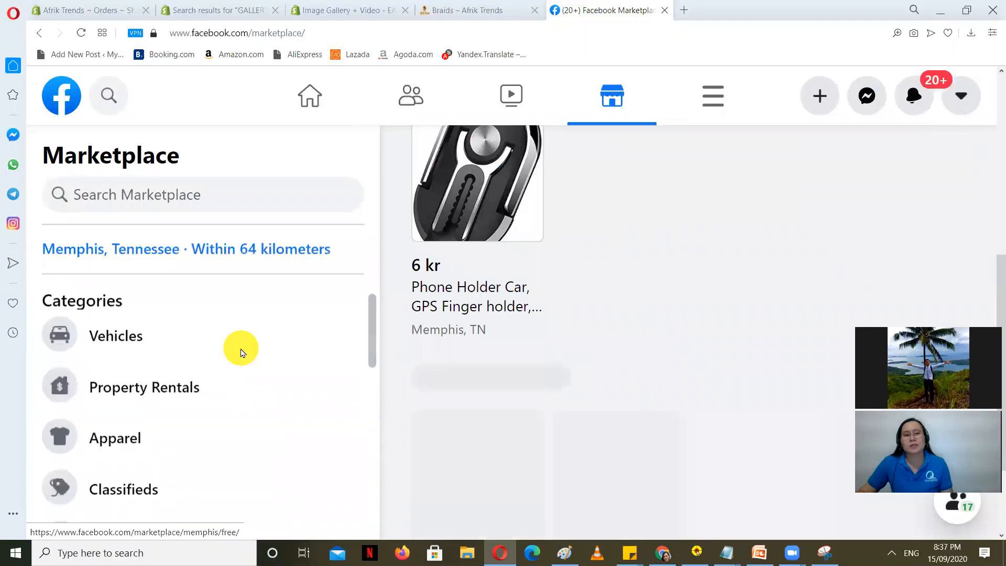
{"action": "scroll", "coordinate": [265, 362], "scroll_direction": "up", "scroll_amount": 2}
{"action": "scroll", "coordinate": [272, 365], "scroll_direction": "down", "scroll_amount": 1}
{"action": "scroll", "coordinate": [272, 365], "scroll_direction": "down", "scroll_amount": 5}
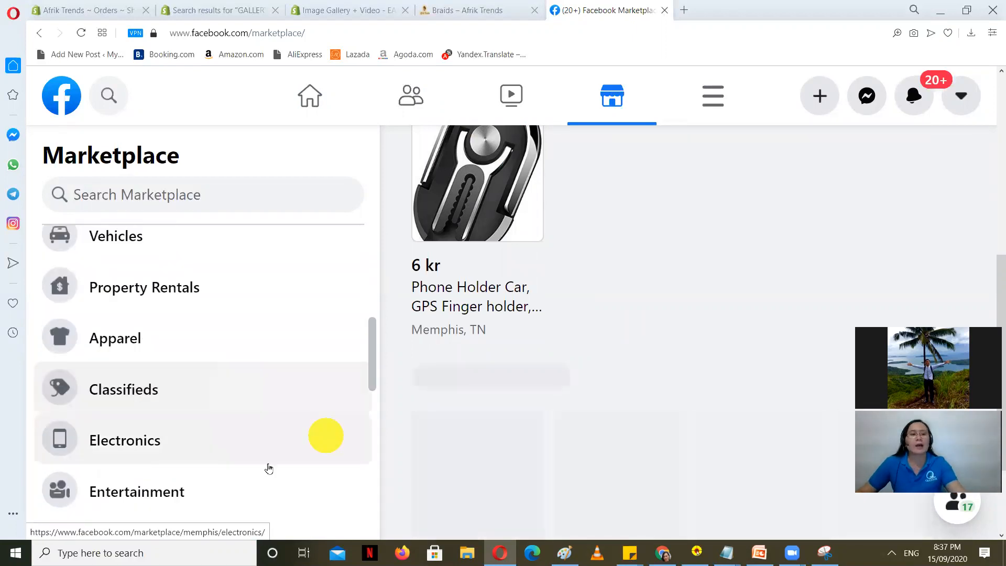
{"action": "scroll", "coordinate": [265, 467], "scroll_direction": "up", "scroll_amount": 4}
{"action": "scroll", "coordinate": [257, 465], "scroll_direction": "down", "scroll_amount": 2}
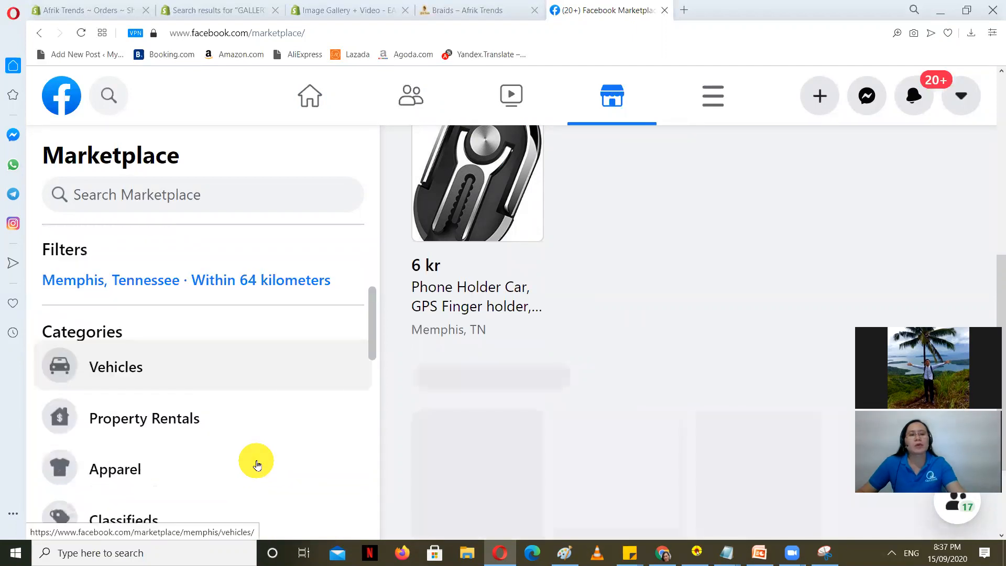
{"action": "scroll", "coordinate": [256, 461], "scroll_direction": "up", "scroll_amount": 1}
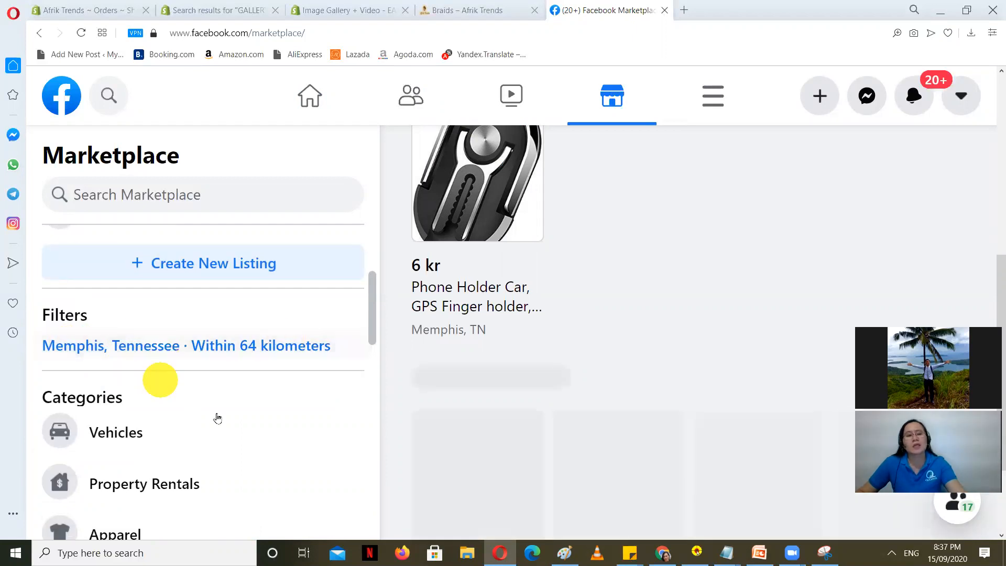
{"action": "scroll", "coordinate": [205, 417], "scroll_direction": "up", "scroll_amount": 2}
{"action": "scroll", "coordinate": [188, 383], "scroll_direction": "up", "scroll_amount": 1}
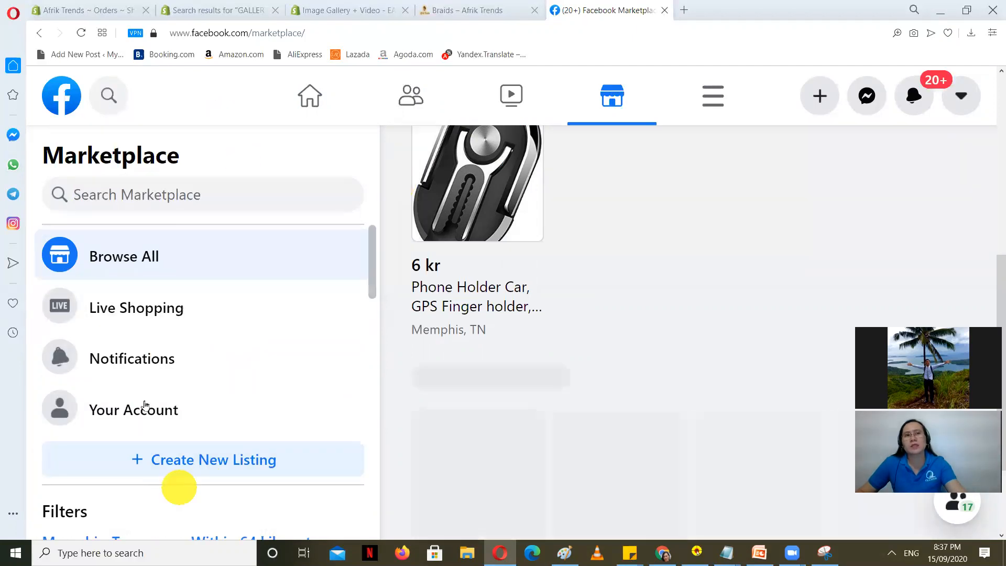
{"action": "scroll", "coordinate": [231, 465], "scroll_direction": "down", "scroll_amount": 2}
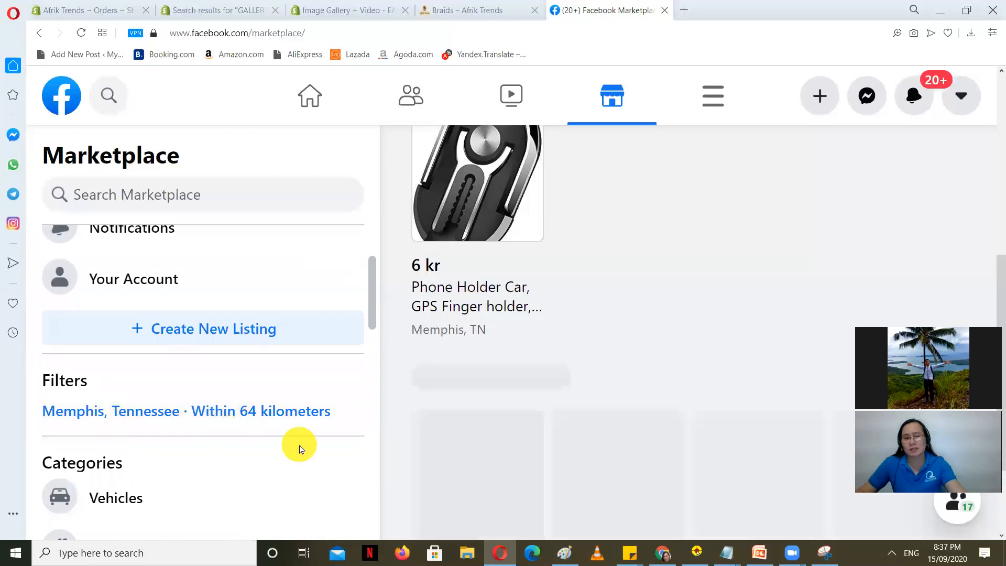
{"action": "scroll", "coordinate": [300, 449], "scroll_direction": "up", "scroll_amount": 1}
{"action": "scroll", "coordinate": [300, 449], "scroll_direction": "up", "scroll_amount": 1}
{"action": "left_click", "coordinate": [212, 460]}
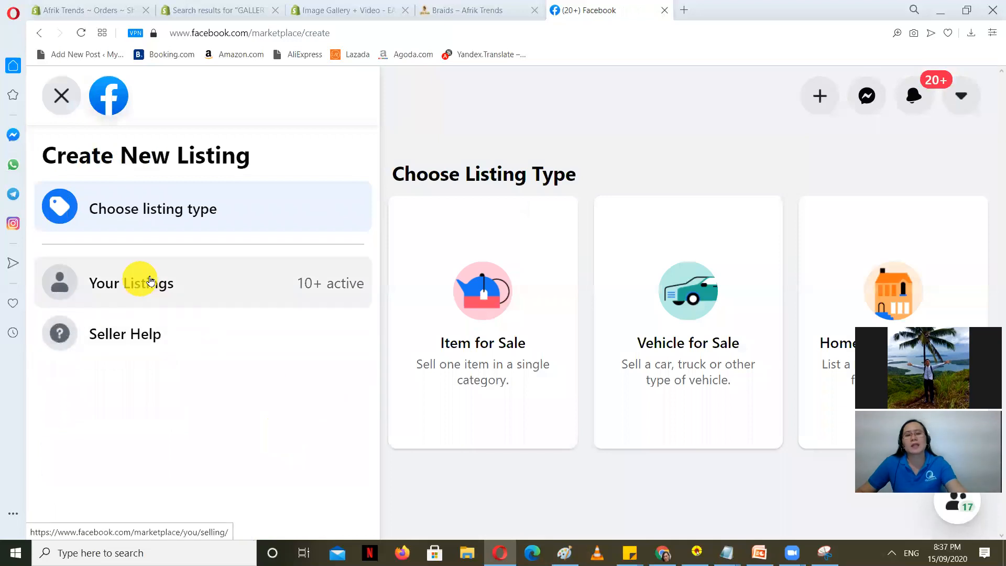
Step: Choose Item for Sale, skip adding photos, and try the Title and Price fields
{"action": "left_click", "coordinate": [487, 315]}
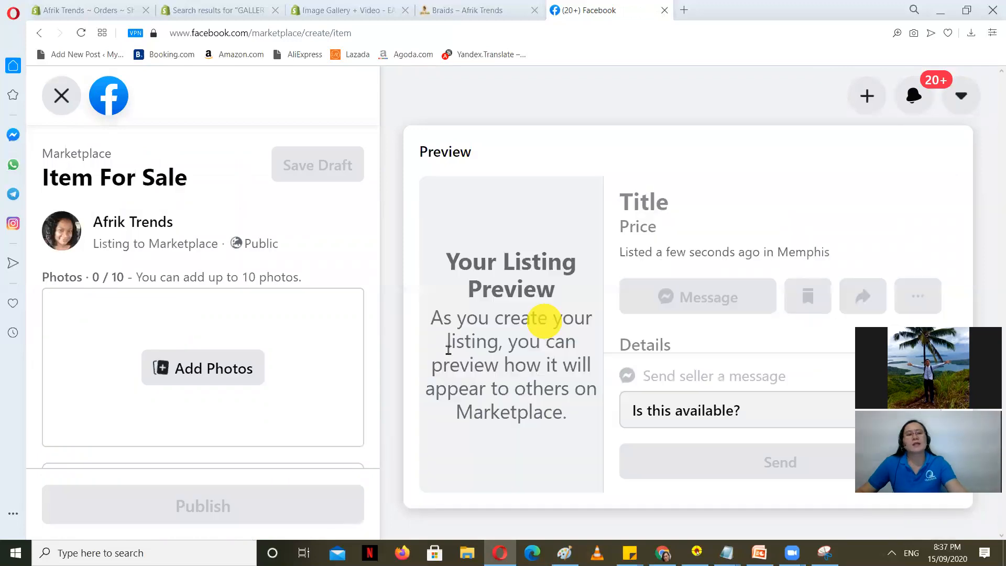
{"action": "left_click", "coordinate": [208, 373]}
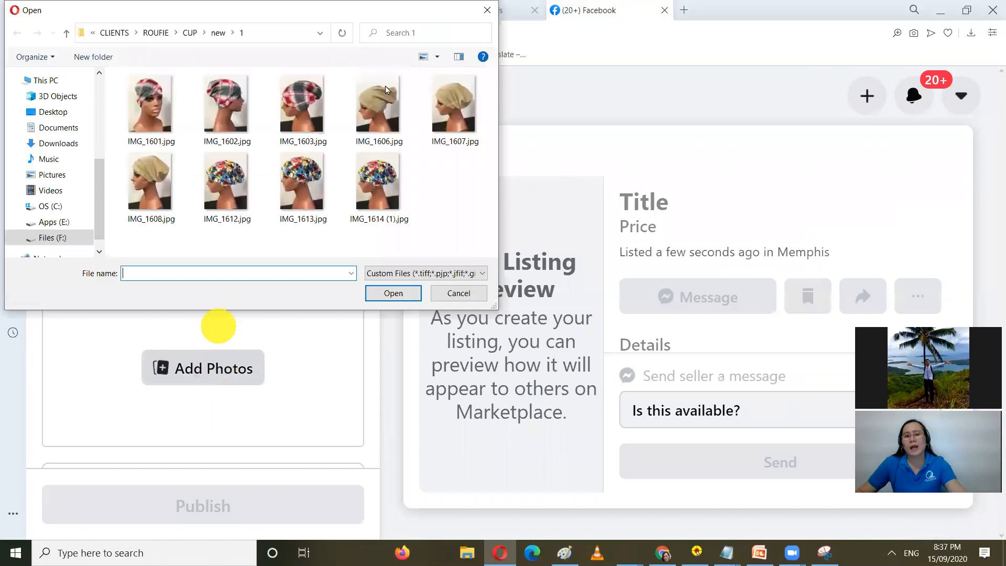
{"action": "left_click", "coordinate": [462, 294]}
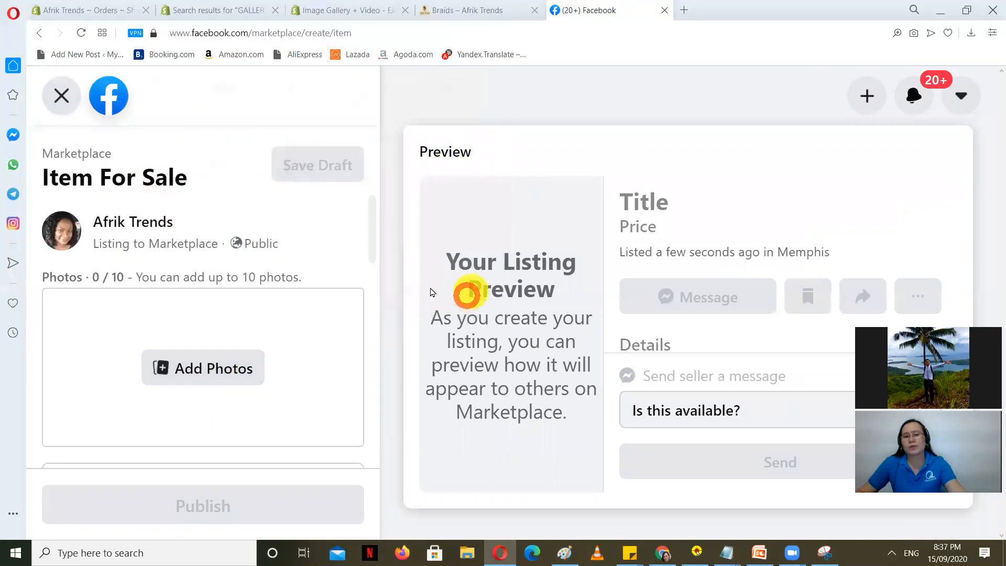
{"action": "scroll", "coordinate": [304, 336], "scroll_direction": "down", "scroll_amount": 5}
{"action": "left_click", "coordinate": [272, 328]}
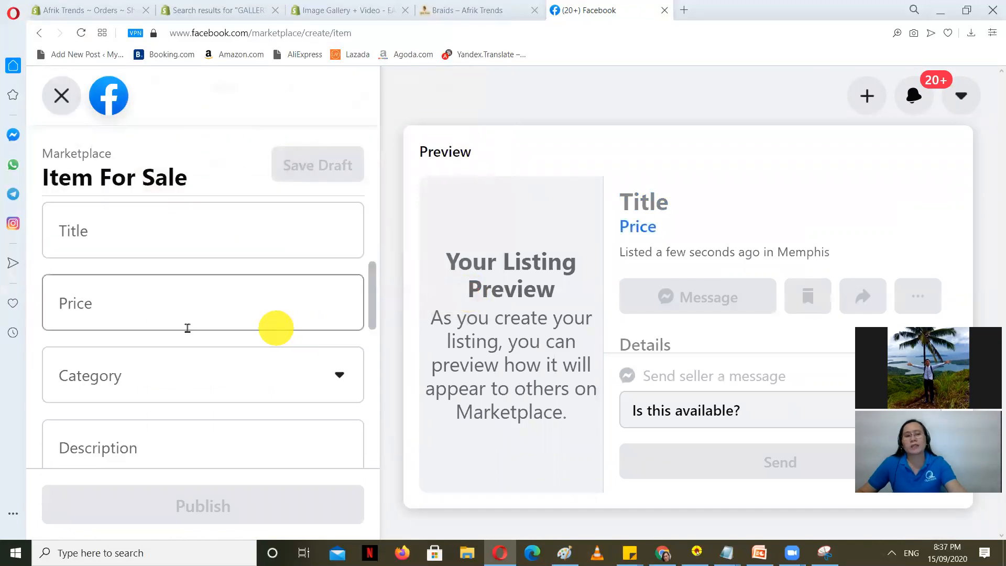
{"action": "left_click", "coordinate": [131, 247]}
{"action": "left_click", "coordinate": [130, 286]}
{"action": "scroll", "coordinate": [130, 304], "scroll_direction": "down", "scroll_amount": 1}
{"action": "scroll", "coordinate": [130, 304], "scroll_direction": "down", "scroll_amount": 1}
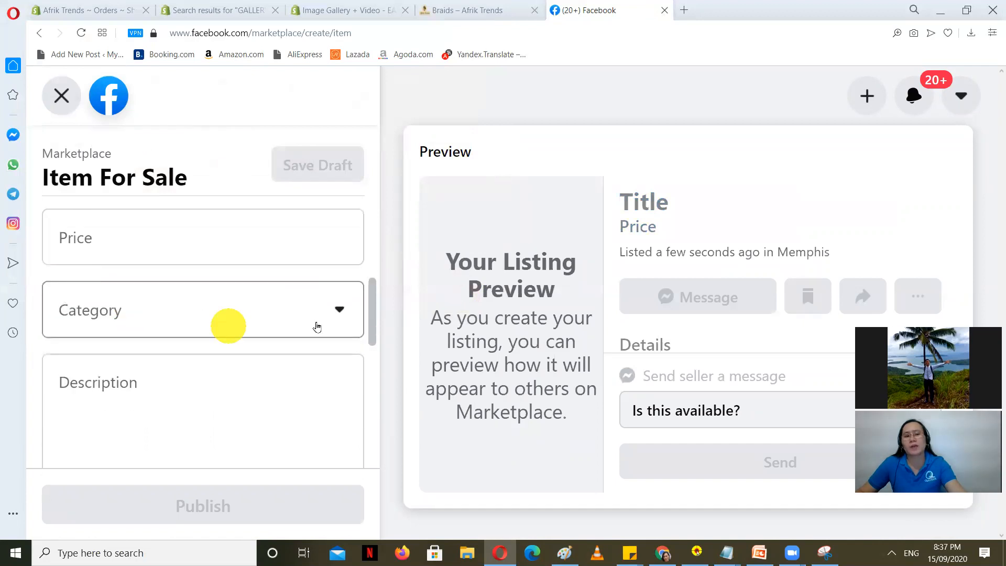
Step: Browse the listing categories, pick Bags & Luggage, and move to the description field
{"action": "left_click", "coordinate": [336, 312]}
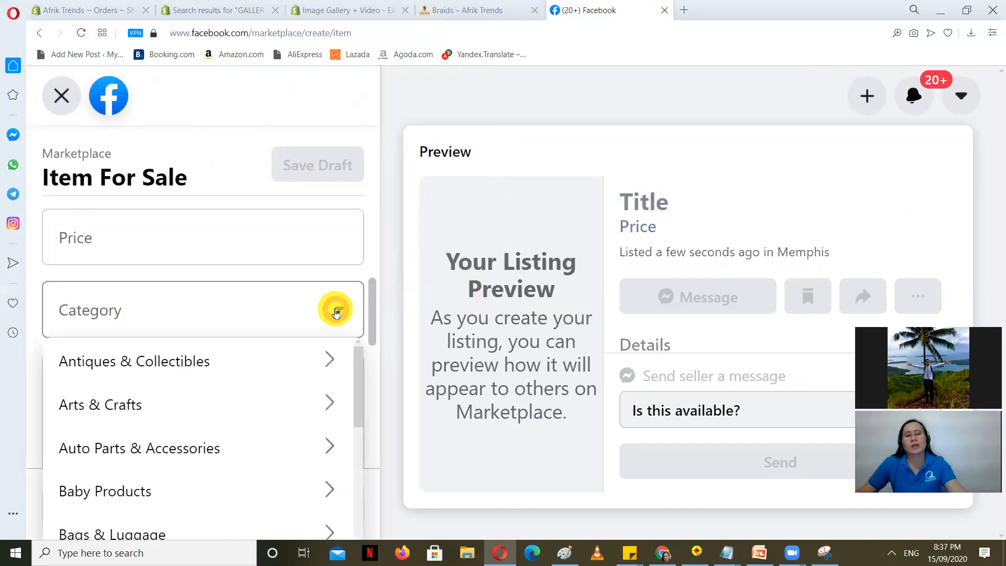
{"action": "left_click", "coordinate": [336, 312]}
{"action": "left_click", "coordinate": [336, 312]}
{"action": "scroll", "coordinate": [171, 439], "scroll_direction": "down", "scroll_amount": 4}
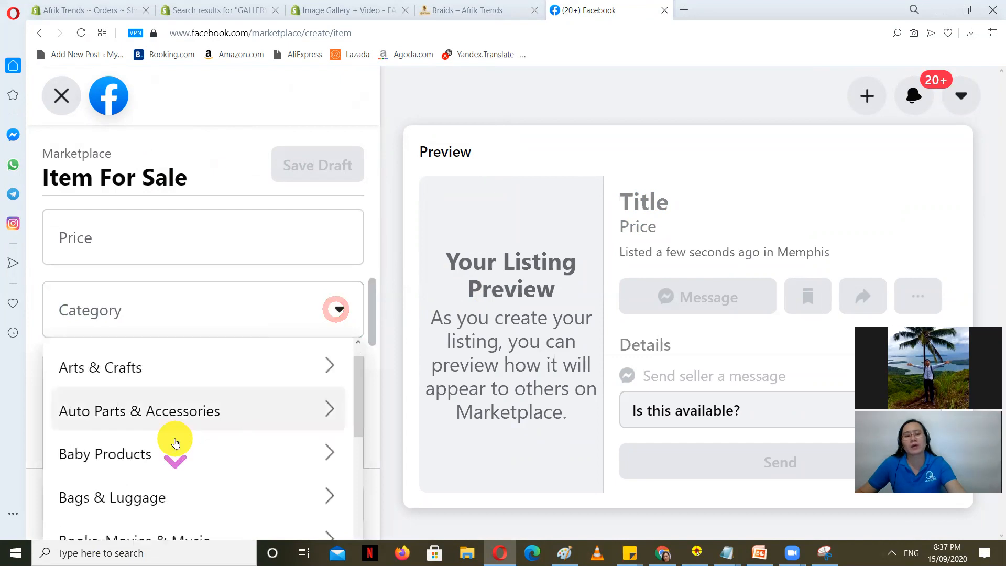
{"action": "scroll", "coordinate": [254, 409], "scroll_direction": "up", "scroll_amount": 3}
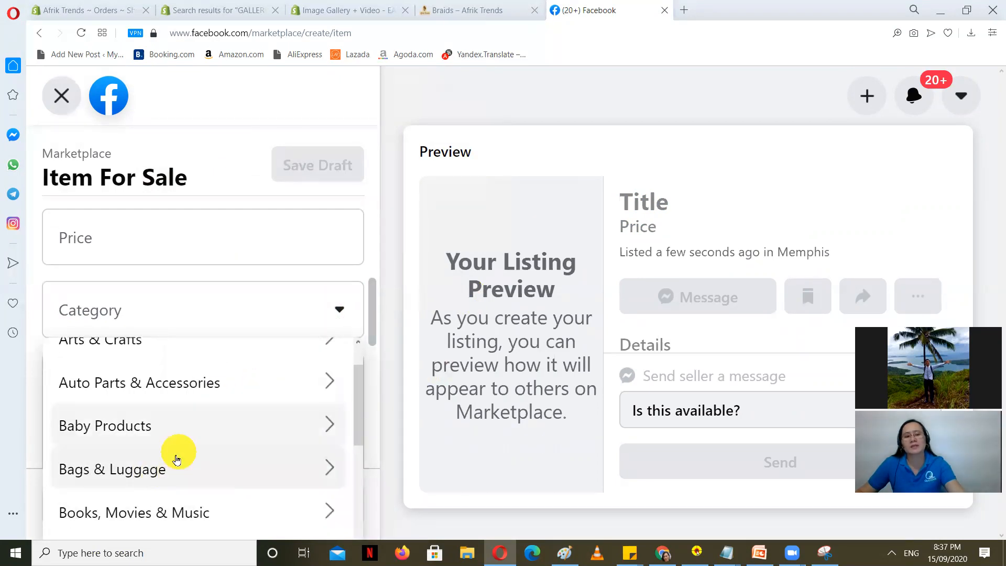
{"action": "left_click", "coordinate": [162, 472]}
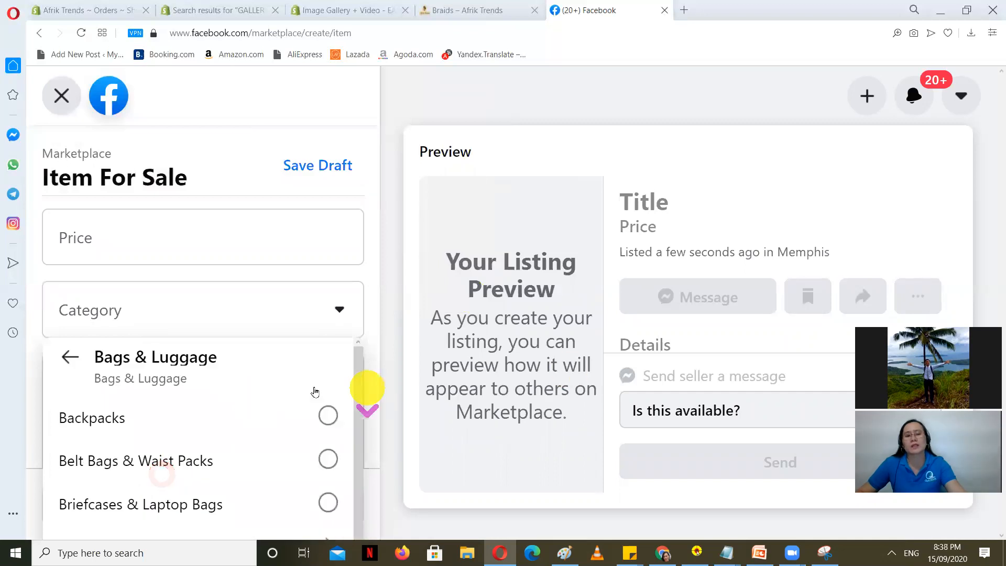
{"action": "left_click", "coordinate": [332, 313]}
{"action": "scroll", "coordinate": [251, 368], "scroll_direction": "down", "scroll_amount": 3}
{"action": "scroll", "coordinate": [147, 396], "scroll_direction": "up", "scroll_amount": 2}
{"action": "left_click", "coordinate": [148, 322]}
{"action": "scroll", "coordinate": [181, 386], "scroll_direction": "down", "scroll_amount": 5}
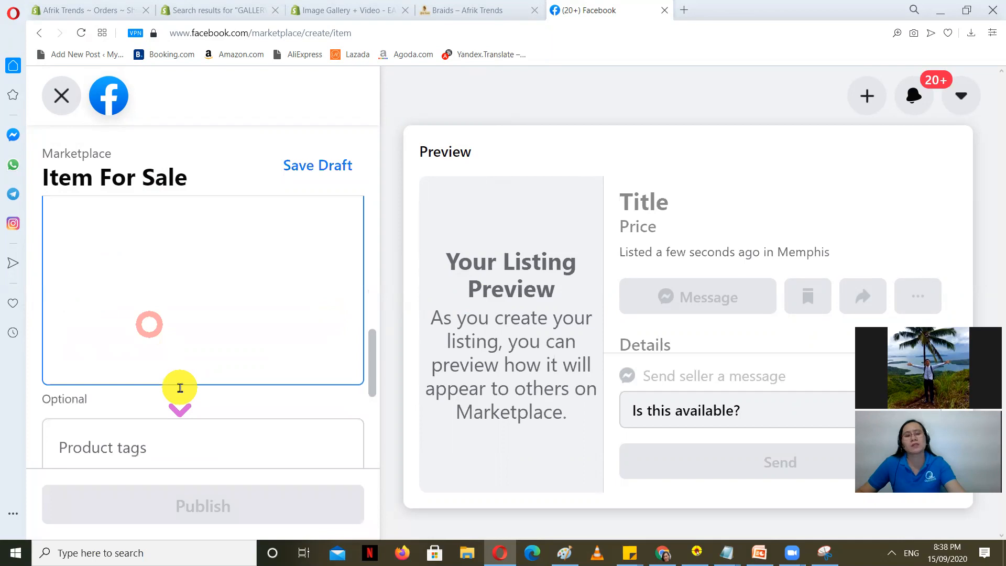
{"action": "scroll", "coordinate": [210, 380], "scroll_direction": "up", "scroll_amount": 4}
{"action": "scroll", "coordinate": [211, 380], "scroll_direction": "up", "scroll_amount": 6}
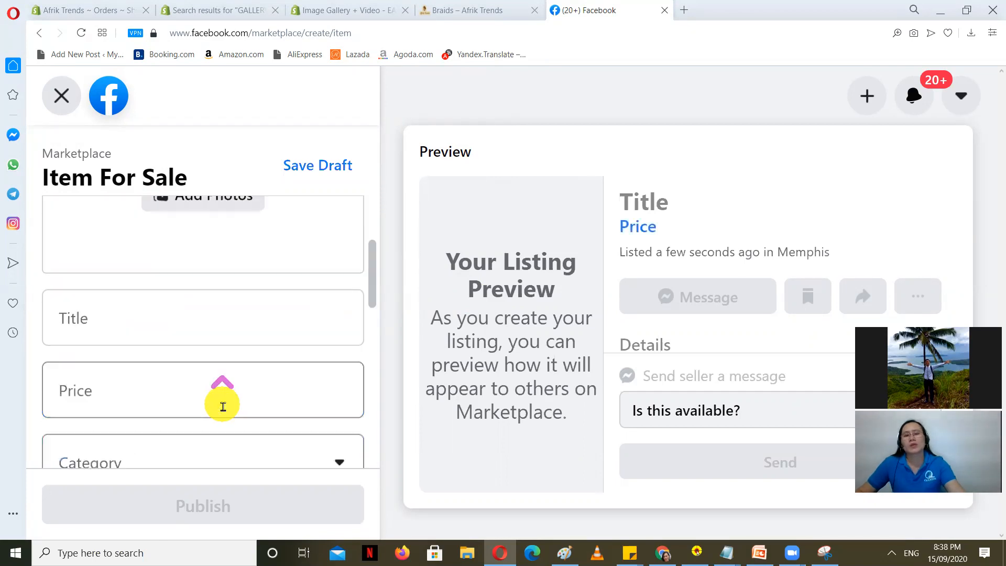
Step: Discard the unfinished listing with Leave Page and exit back to Marketplace Browse All
{"action": "left_click", "coordinate": [61, 102]}
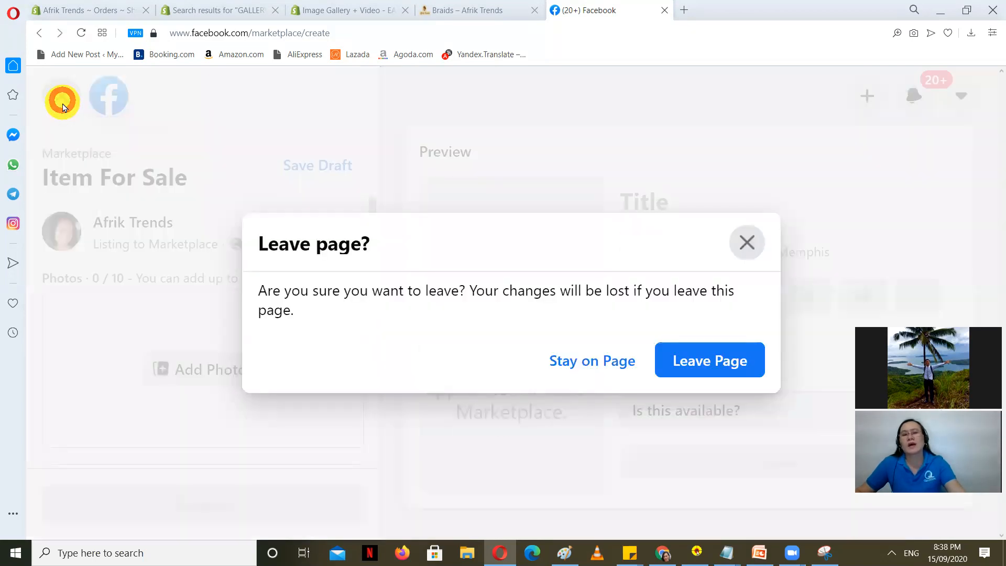
{"action": "left_click", "coordinate": [745, 241]}
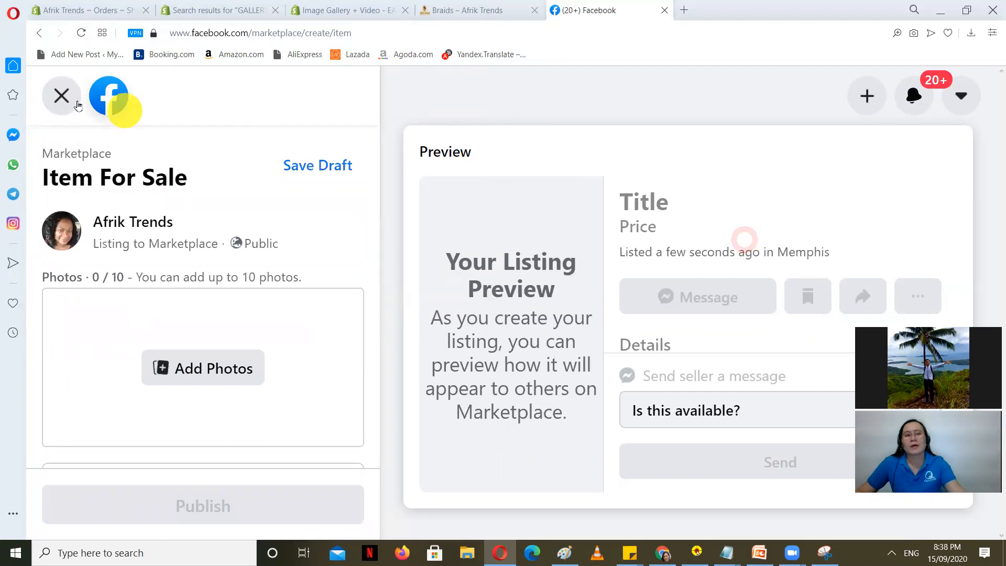
{"action": "left_click", "coordinate": [61, 96]}
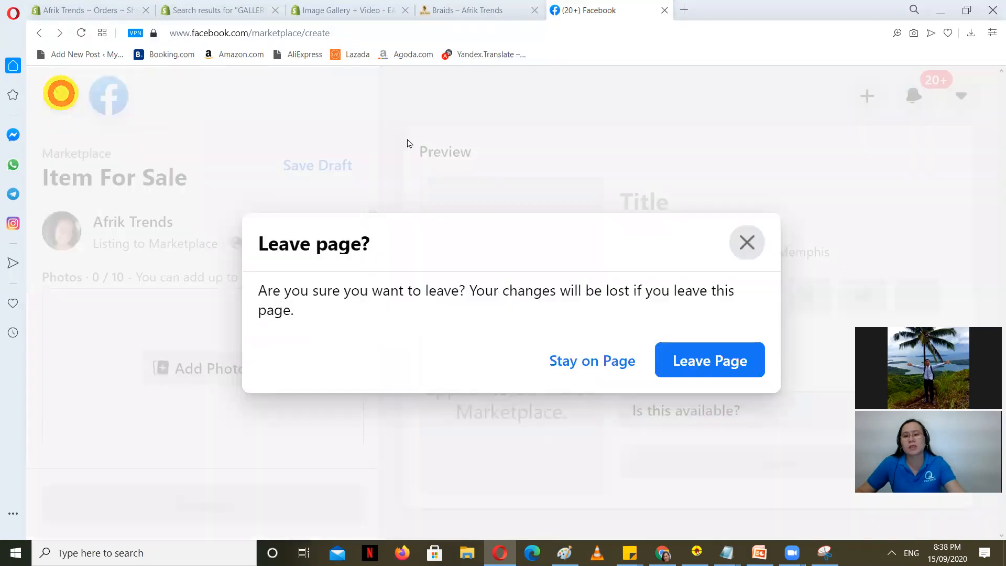
{"action": "left_click", "coordinate": [747, 242]}
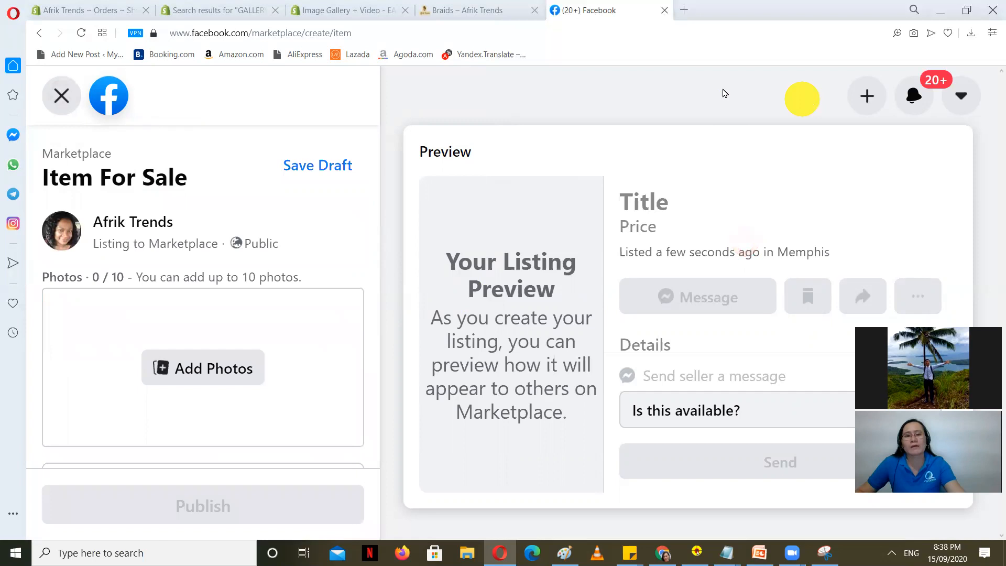
{"action": "left_click", "coordinate": [61, 94]}
{"action": "left_click", "coordinate": [730, 360]}
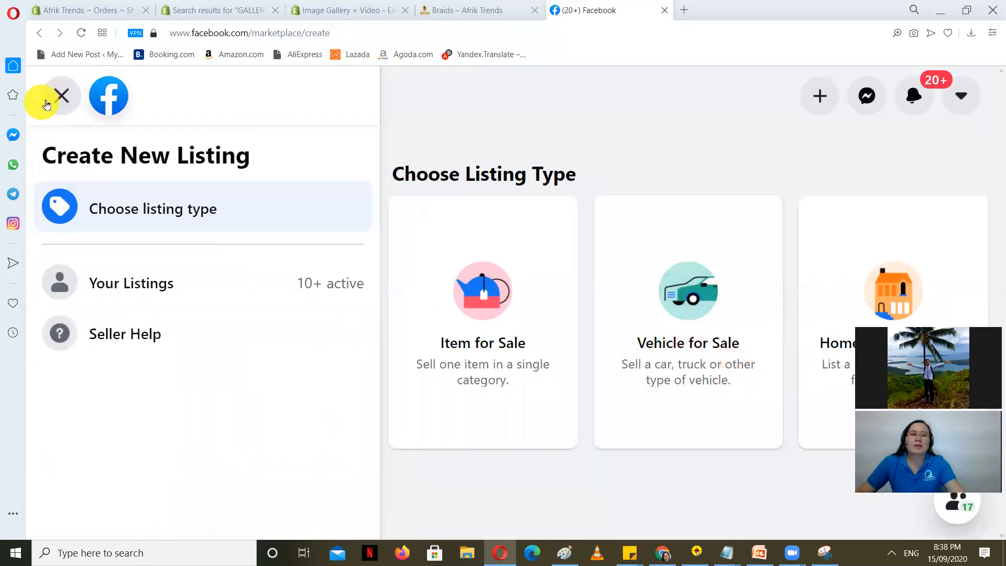
{"action": "left_click", "coordinate": [61, 95]}
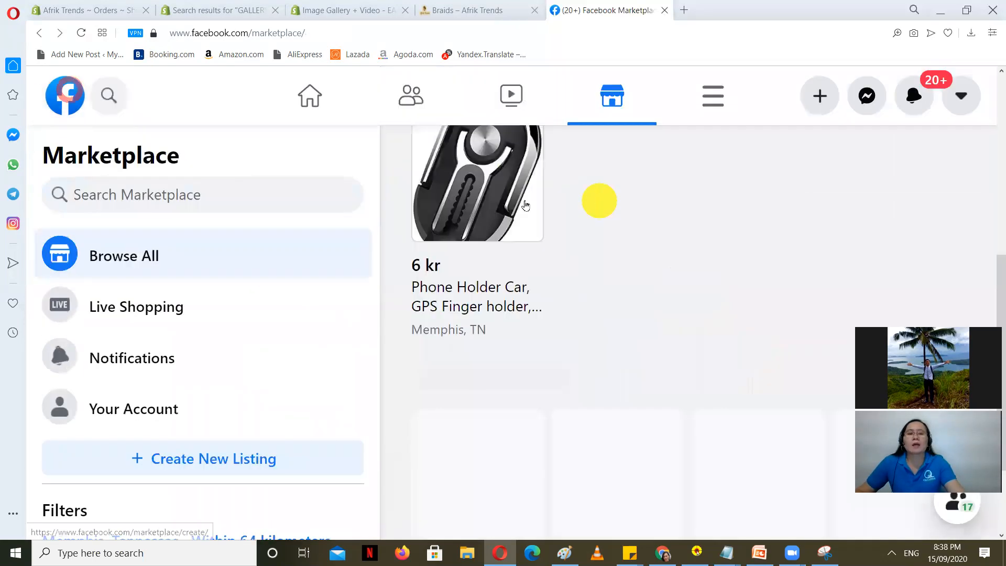
Step: Read the buyer's chat about the $20 summer hooded short suit, then return to the OnlineJobs tab
{"action": "left_click", "coordinate": [867, 95]}
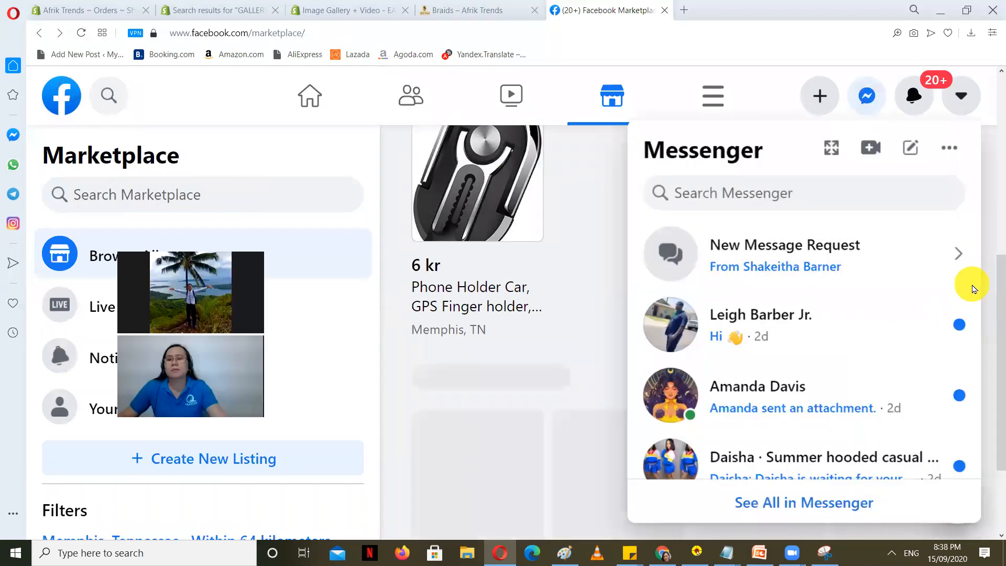
{"action": "scroll", "coordinate": [747, 277], "scroll_direction": "down", "scroll_amount": 10}
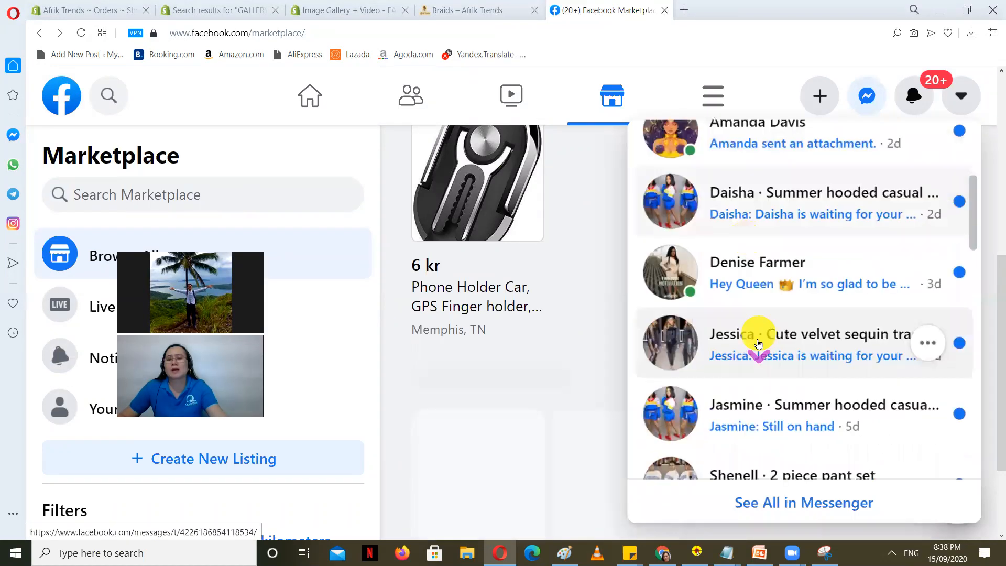
{"action": "scroll", "coordinate": [761, 357], "scroll_direction": "up", "scroll_amount": 1}
{"action": "scroll", "coordinate": [762, 351], "scroll_direction": "down", "scroll_amount": 1}
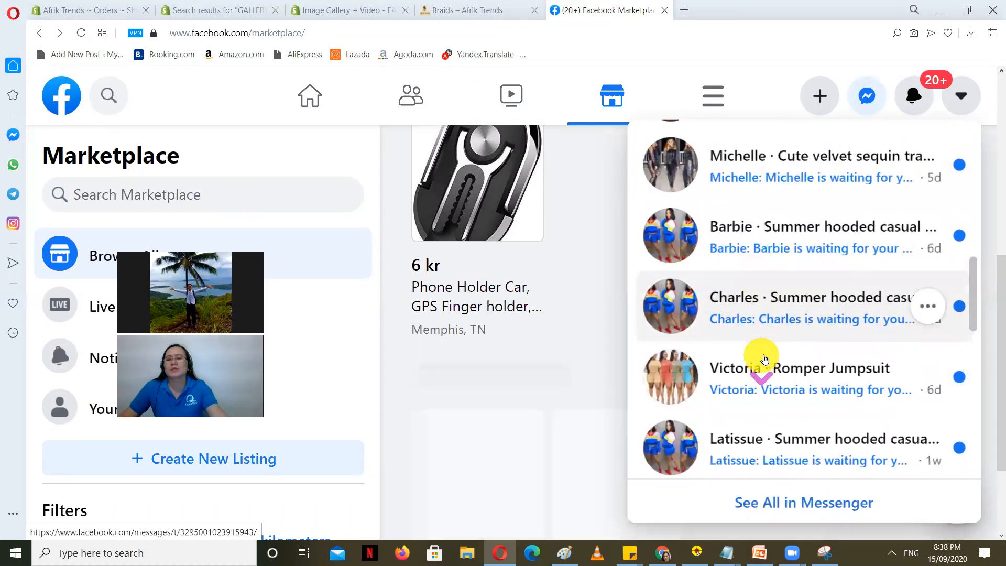
{"action": "scroll", "coordinate": [768, 335], "scroll_direction": "up", "scroll_amount": 6}
{"action": "scroll", "coordinate": [770, 335], "scroll_direction": "down", "scroll_amount": 3}
{"action": "scroll", "coordinate": [771, 337], "scroll_direction": "down", "scroll_amount": 4}
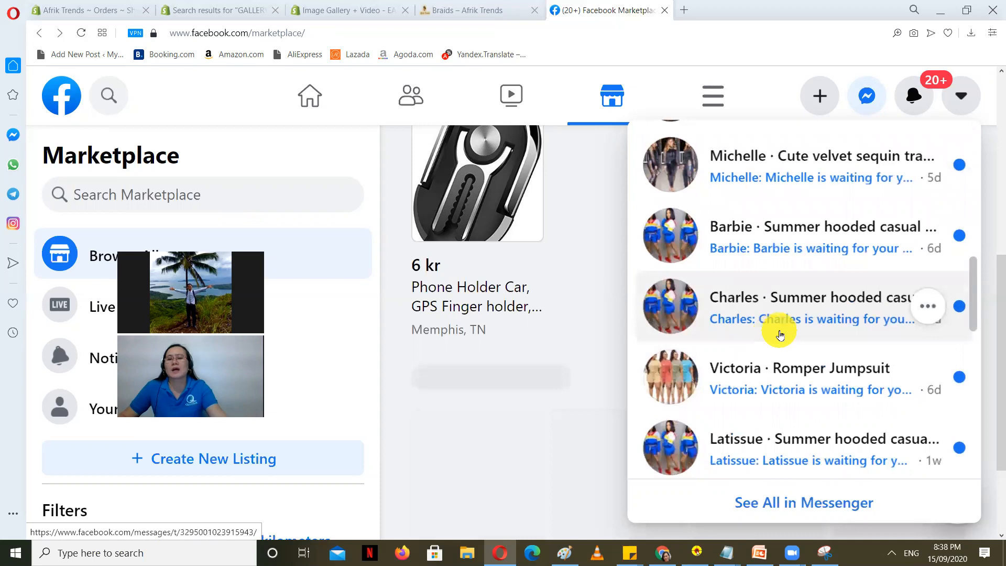
{"action": "left_click", "coordinate": [763, 298]}
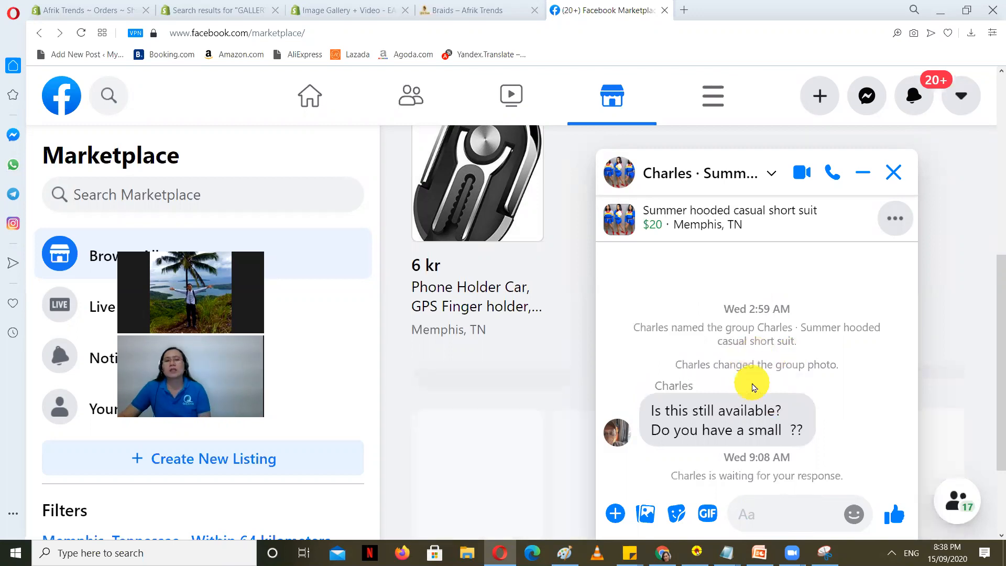
{"action": "key", "text": "alt+Tab"}
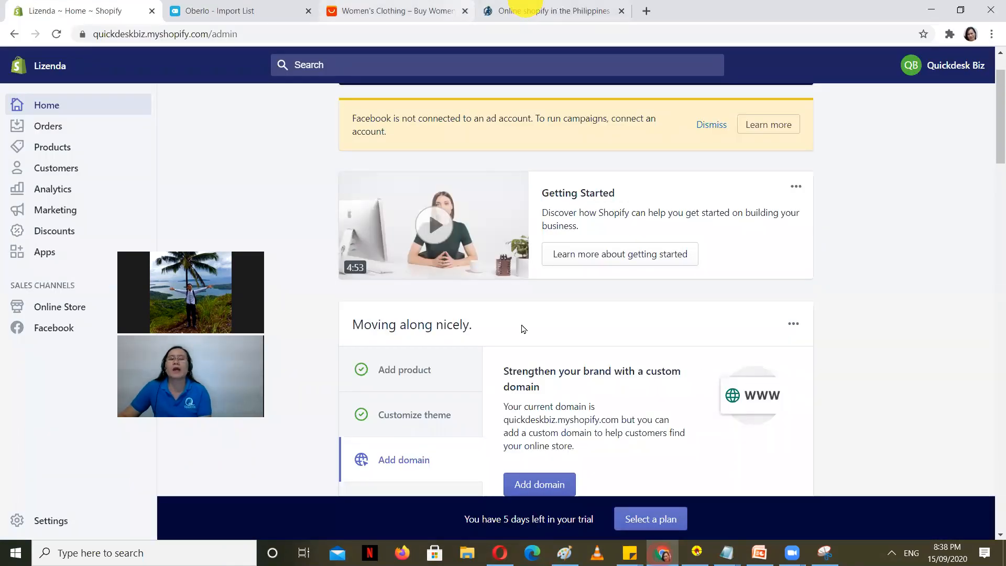
{"action": "left_click", "coordinate": [526, 10]}
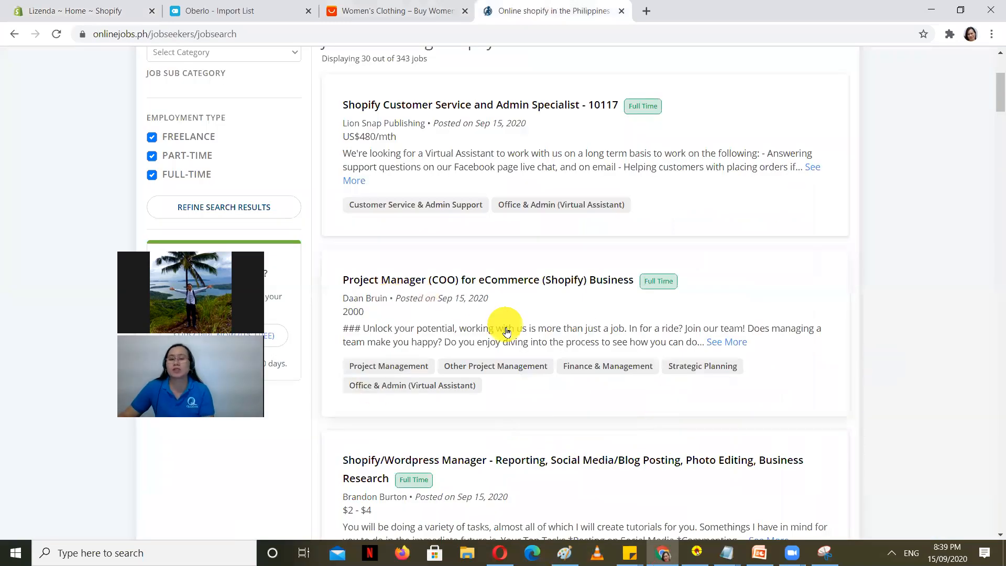
Step: Scroll the Shopify job results and open the Shopify/Wordpress Manager posting in a new tab
{"action": "scroll", "coordinate": [620, 319], "scroll_direction": "down", "scroll_amount": 1}
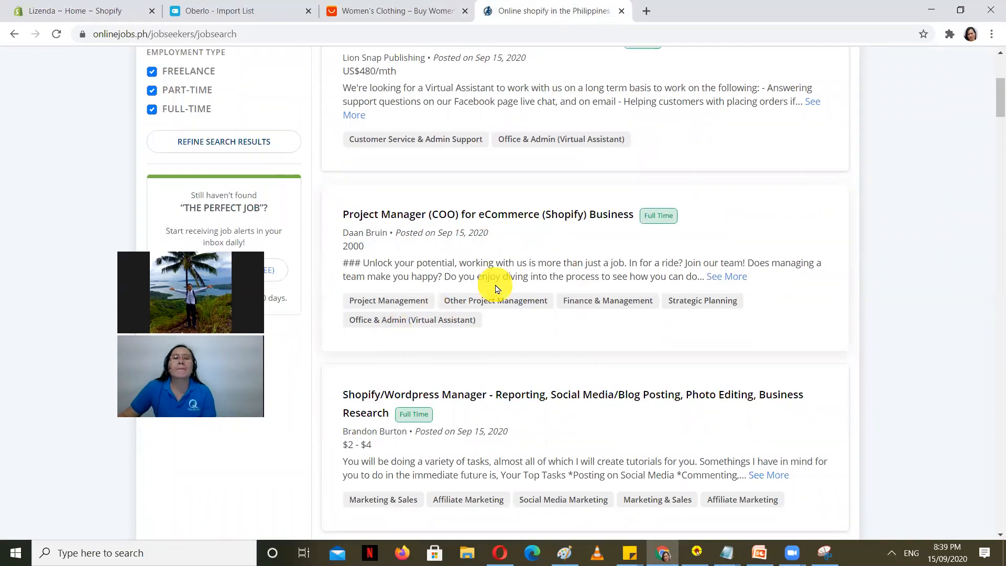
{"action": "scroll", "coordinate": [913, 293], "scroll_direction": "down", "scroll_amount": 1}
{"action": "scroll", "coordinate": [913, 298], "scroll_direction": "down", "scroll_amount": 1}
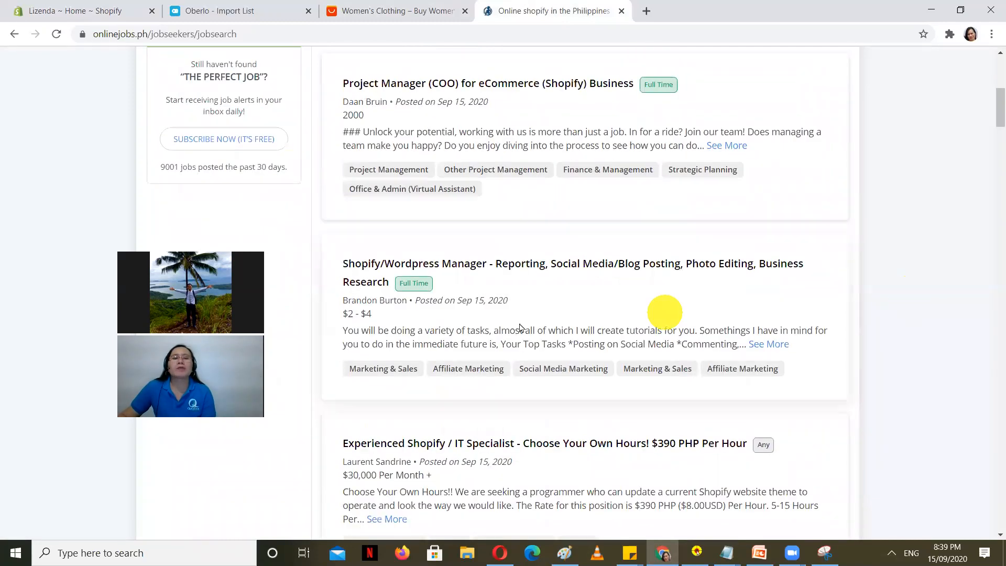
{"action": "scroll", "coordinate": [458, 252], "scroll_direction": "down", "scroll_amount": 1}
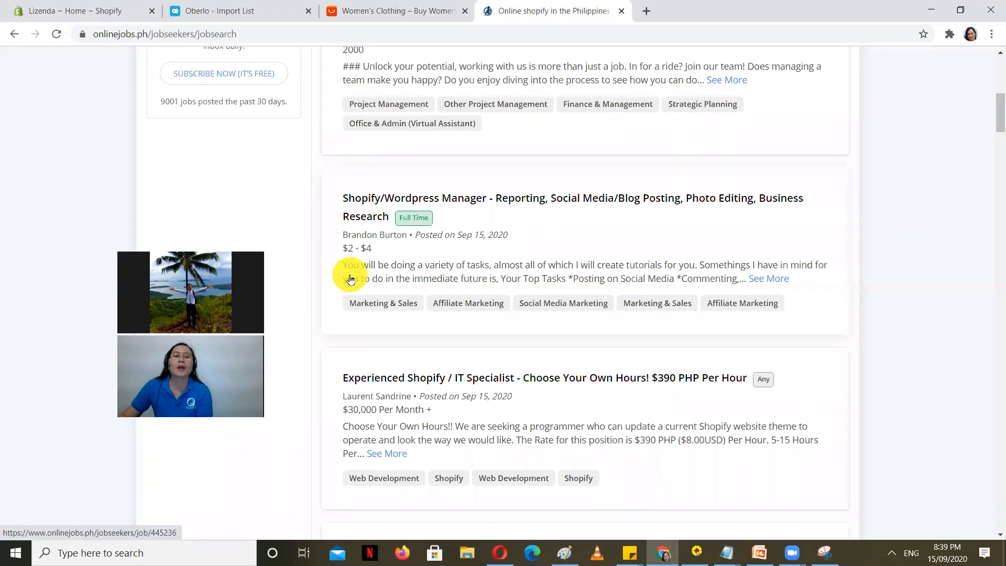
{"action": "right_click", "coordinate": [767, 280]}
{"action": "left_click", "coordinate": [785, 290]}
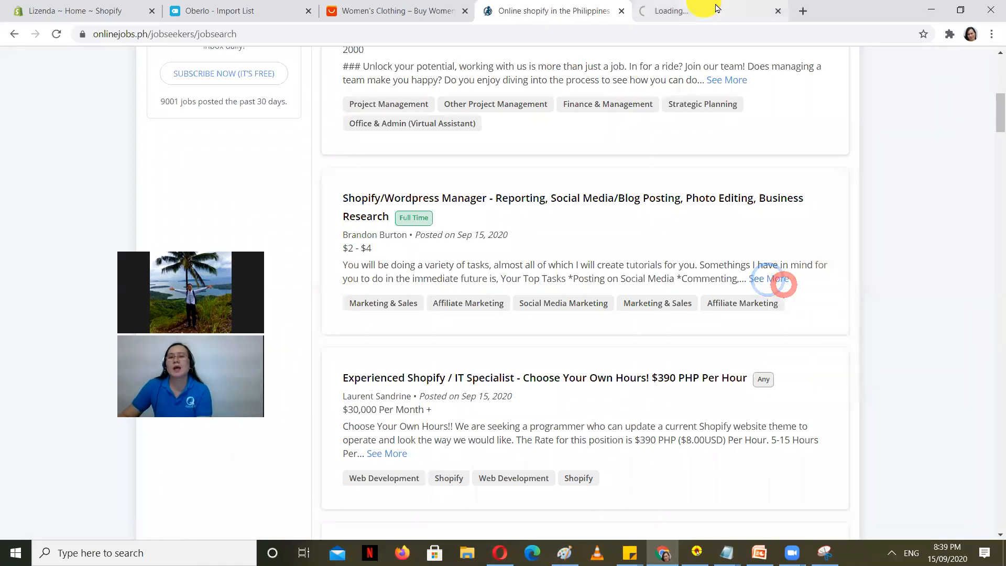
Step: Peek at the new Shopify/Wordpress Manager posting, then return to the search results
{"action": "left_click", "coordinate": [705, 7]}
{"action": "scroll", "coordinate": [790, 366], "scroll_direction": "down", "scroll_amount": 6}
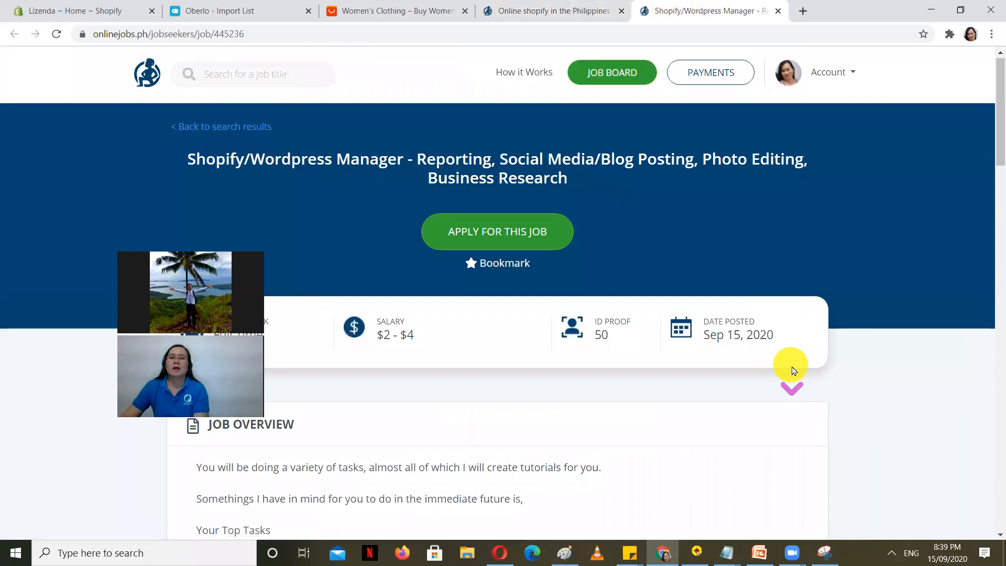
{"action": "scroll", "coordinate": [808, 366], "scroll_direction": "down", "scroll_amount": 2}
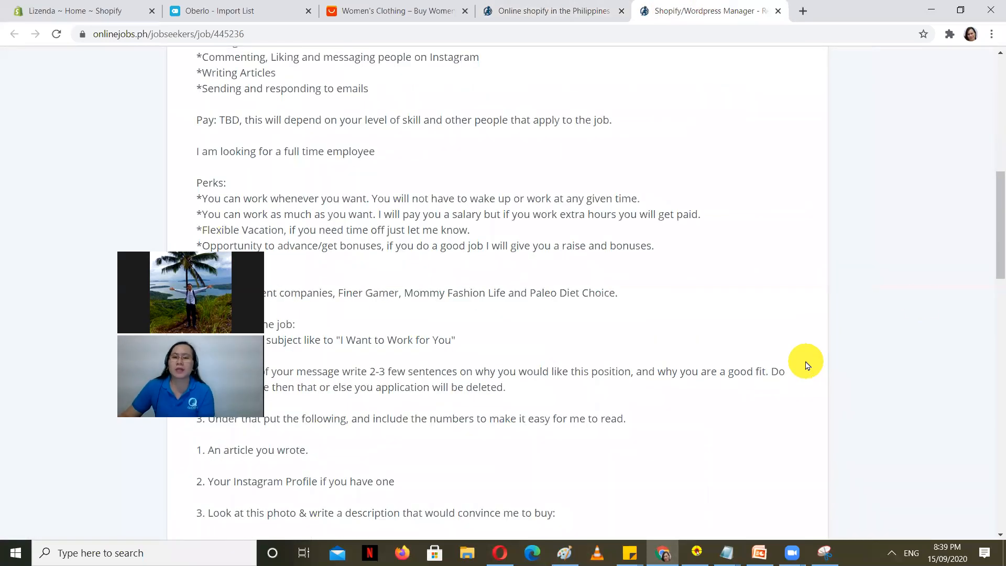
{"action": "left_click", "coordinate": [551, 9]}
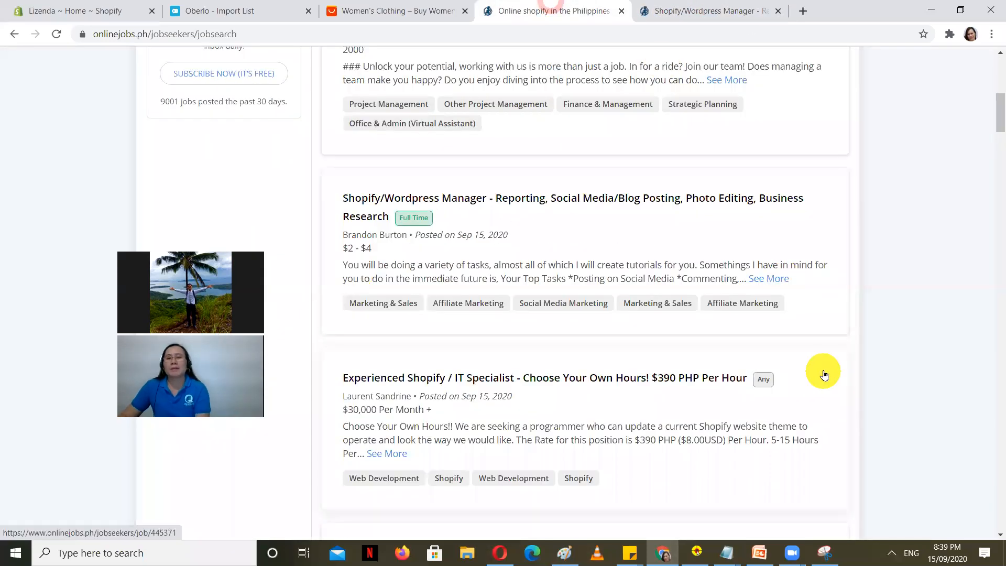
Step: Scroll past the store manager and Full Stack listings and select the Shopify VA listing
{"action": "scroll", "coordinate": [824, 374], "scroll_direction": "up", "scroll_amount": 2}
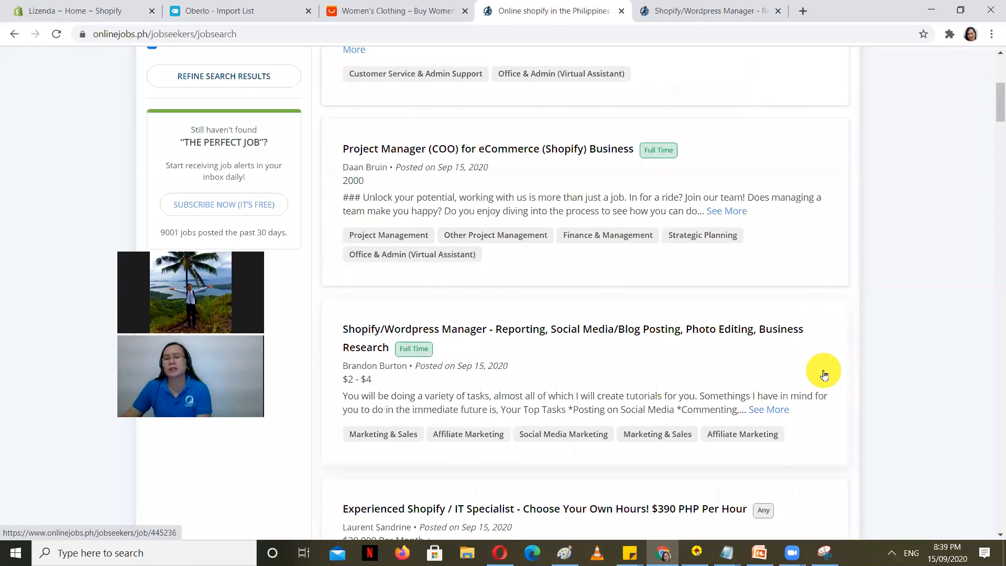
{"action": "scroll", "coordinate": [886, 262], "scroll_direction": "up", "scroll_amount": 5}
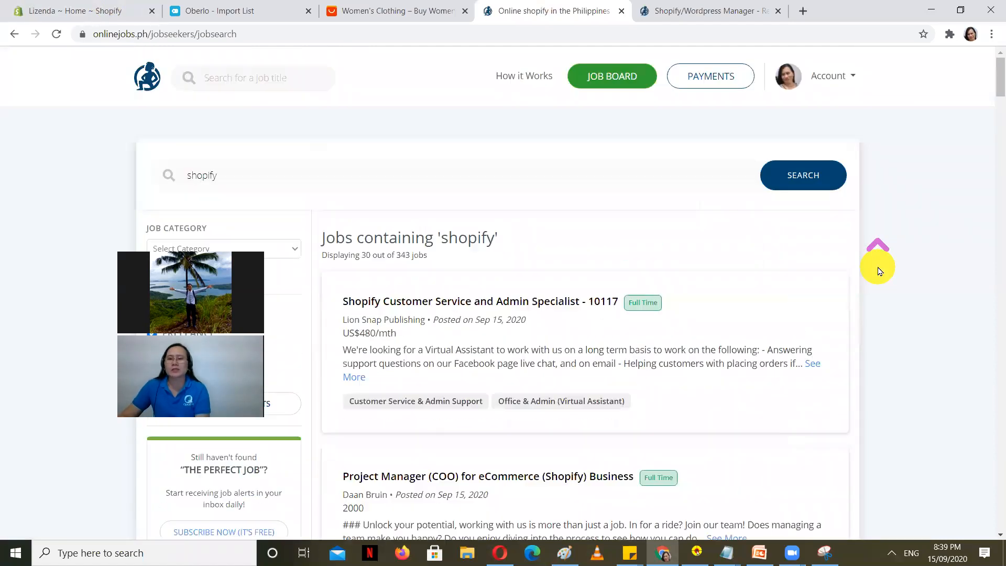
{"action": "scroll", "coordinate": [910, 317], "scroll_direction": "down", "scroll_amount": 12}
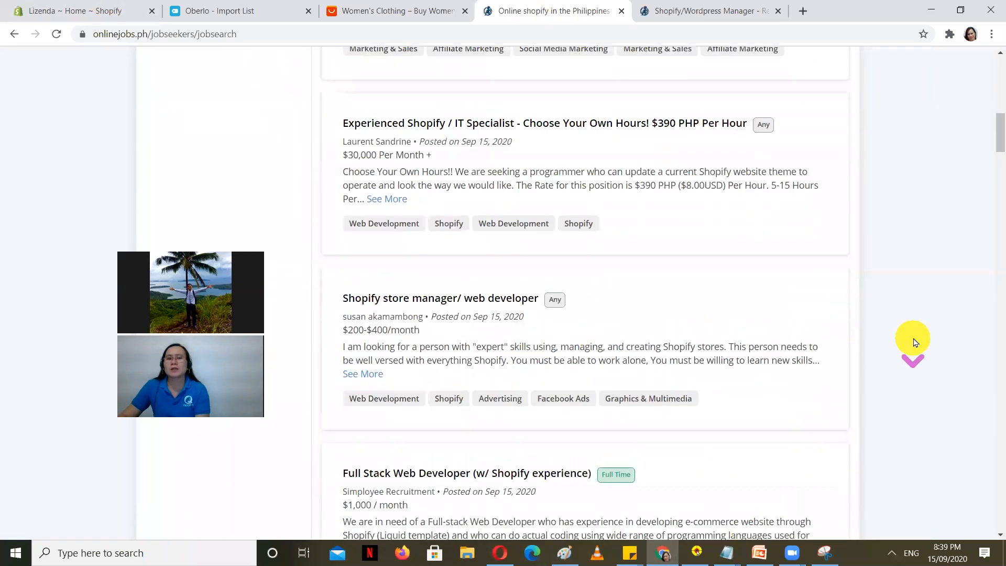
{"action": "scroll", "coordinate": [914, 342], "scroll_direction": "down", "scroll_amount": 3}
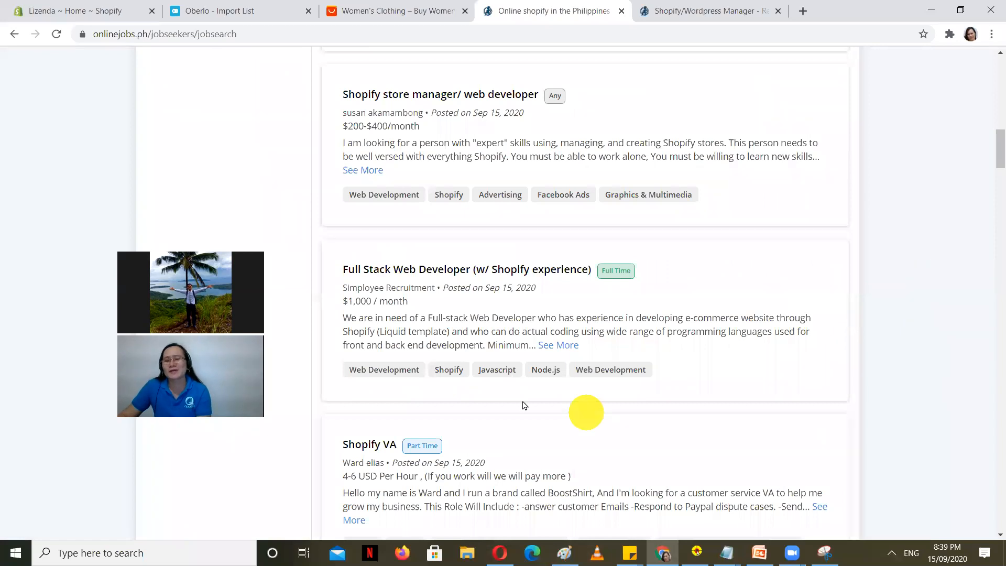
{"action": "scroll", "coordinate": [502, 417], "scroll_direction": "down", "scroll_amount": 1}
{"action": "scroll", "coordinate": [506, 419], "scroll_direction": "up", "scroll_amount": 2}
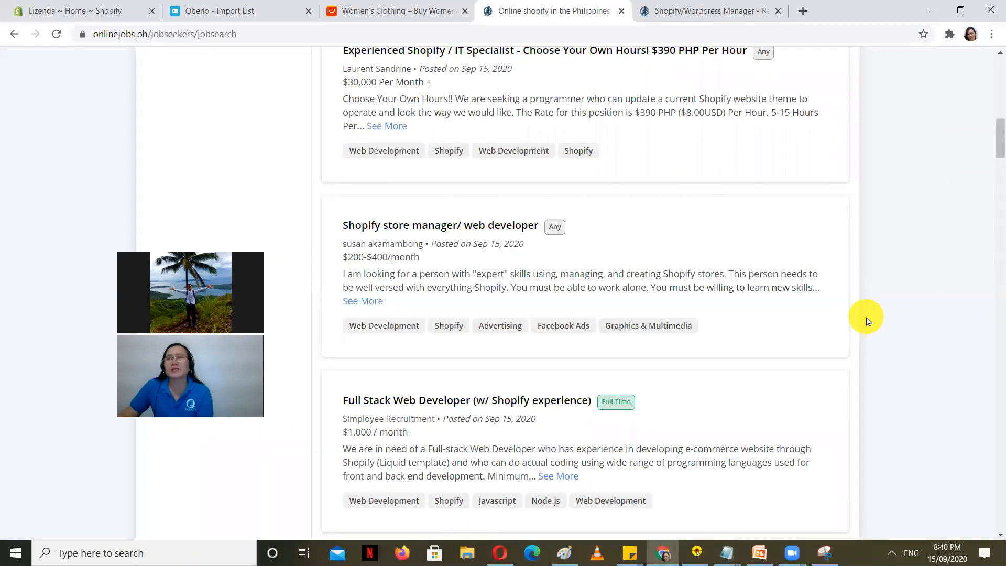
{"action": "scroll", "coordinate": [868, 321], "scroll_direction": "up", "scroll_amount": 2}
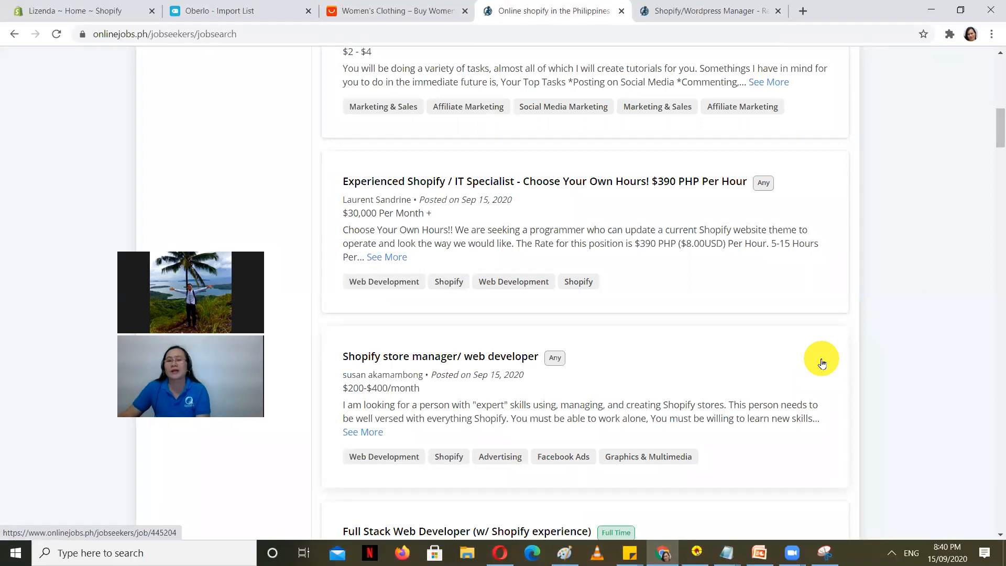
{"action": "scroll", "coordinate": [876, 349], "scroll_direction": "up", "scroll_amount": 5}
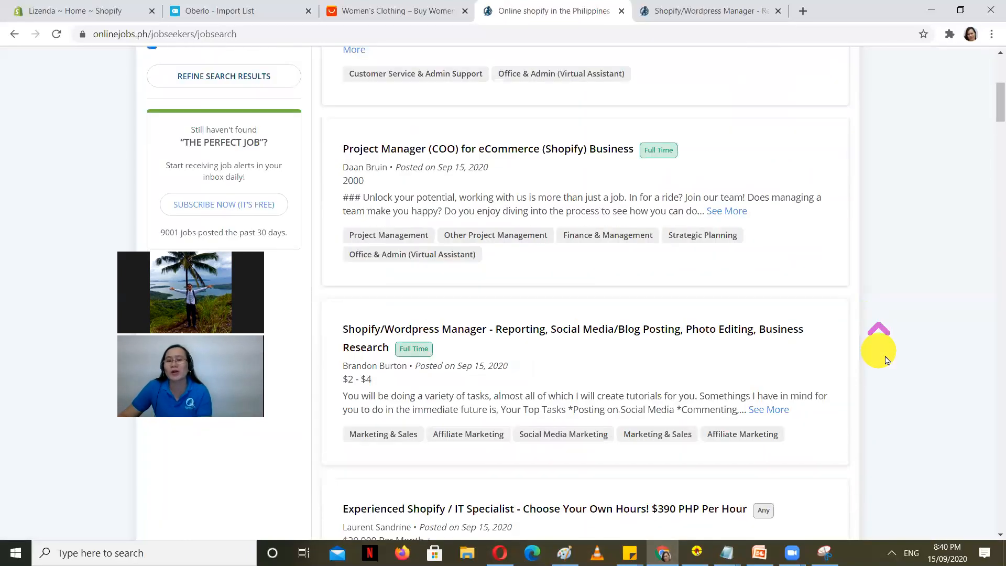
{"action": "scroll", "coordinate": [890, 355], "scroll_direction": "down", "scroll_amount": 4}
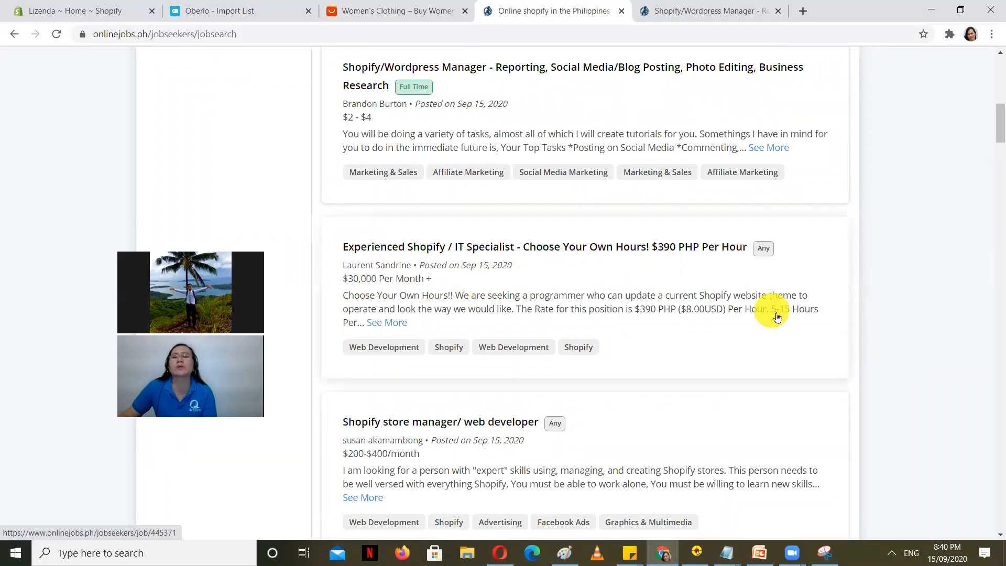
{"action": "scroll", "coordinate": [714, 341], "scroll_direction": "down", "scroll_amount": 2}
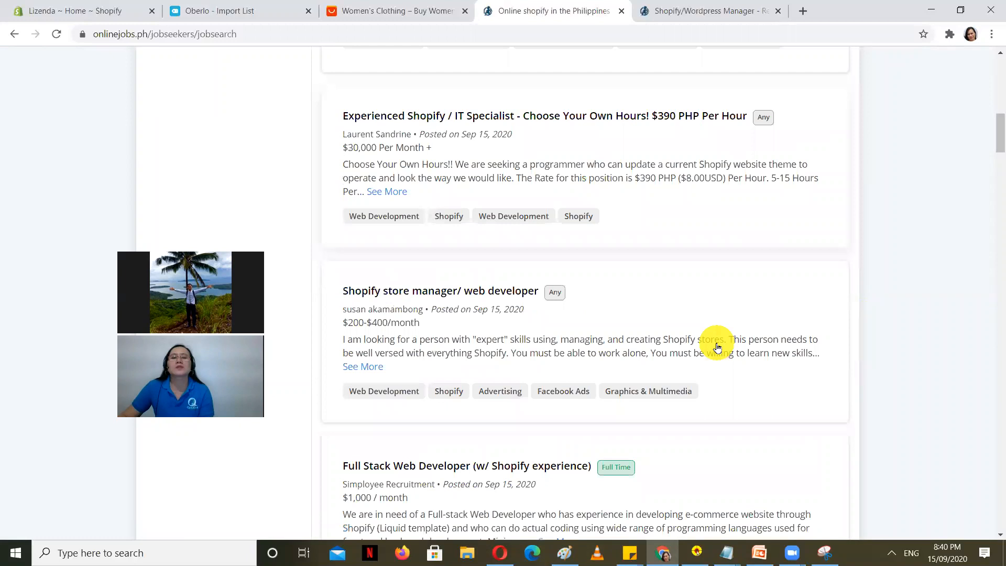
{"action": "scroll", "coordinate": [544, 374], "scroll_direction": "down", "scroll_amount": 1}
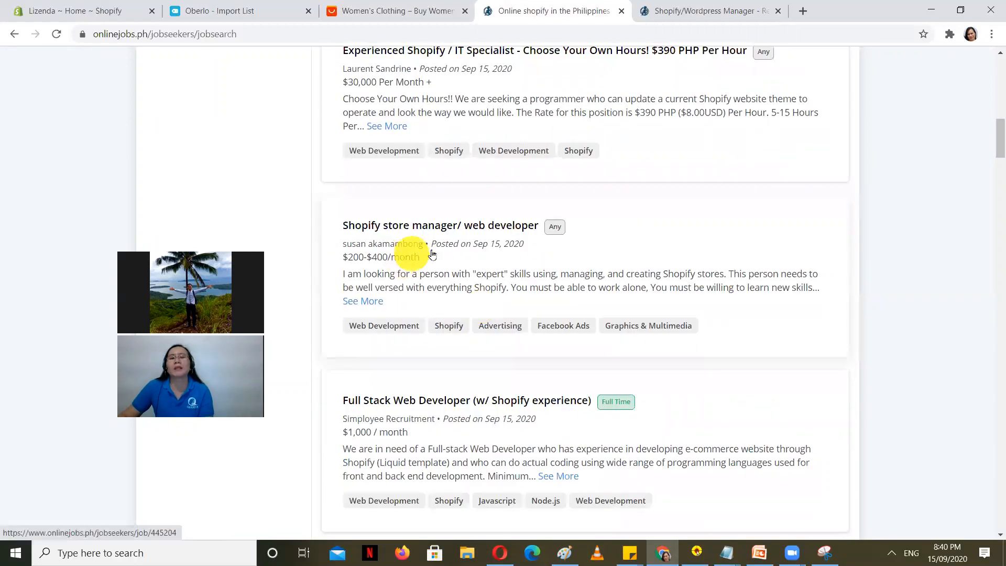
{"action": "scroll", "coordinate": [462, 293], "scroll_direction": "down", "scroll_amount": 2}
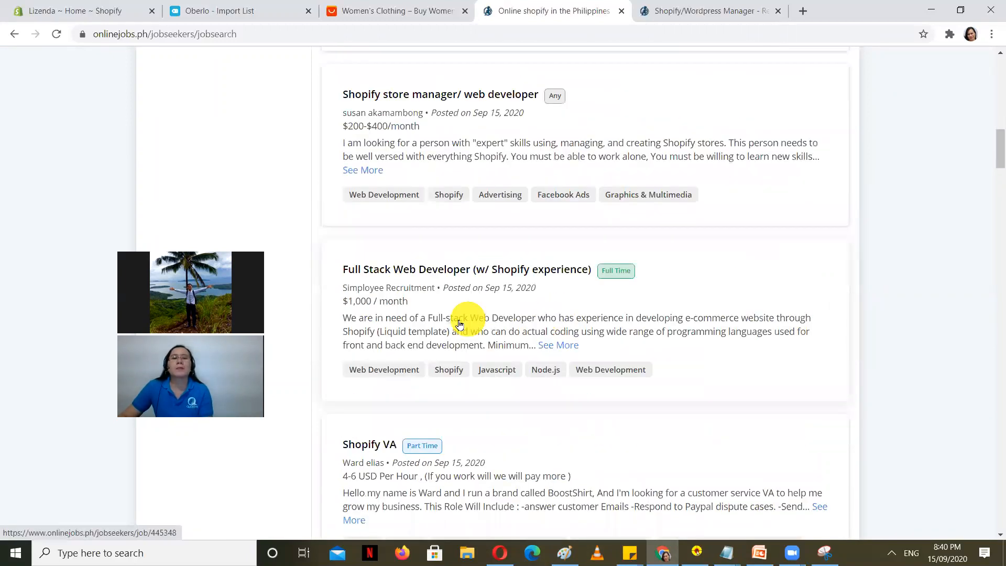
{"action": "scroll", "coordinate": [438, 357], "scroll_direction": "down", "scroll_amount": 3}
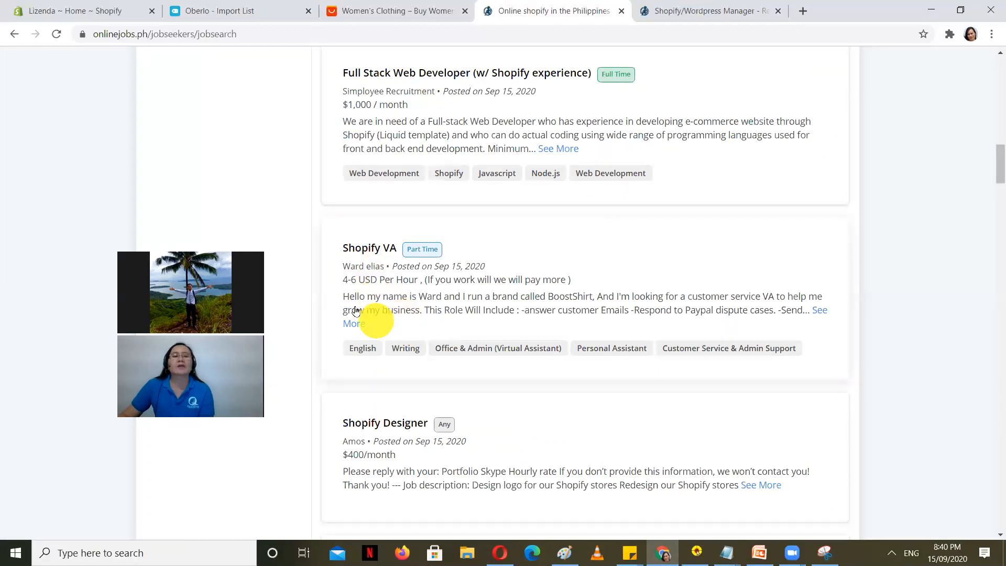
{"action": "left_click", "coordinate": [363, 250]}
Step: Open the Shopify VA job in a new tab and close the Shopify/Wordpress Manager tab
{"action": "right_click", "coordinate": [363, 250]}
{"action": "left_click", "coordinate": [435, 257]}
{"action": "left_click", "coordinate": [774, 7]}
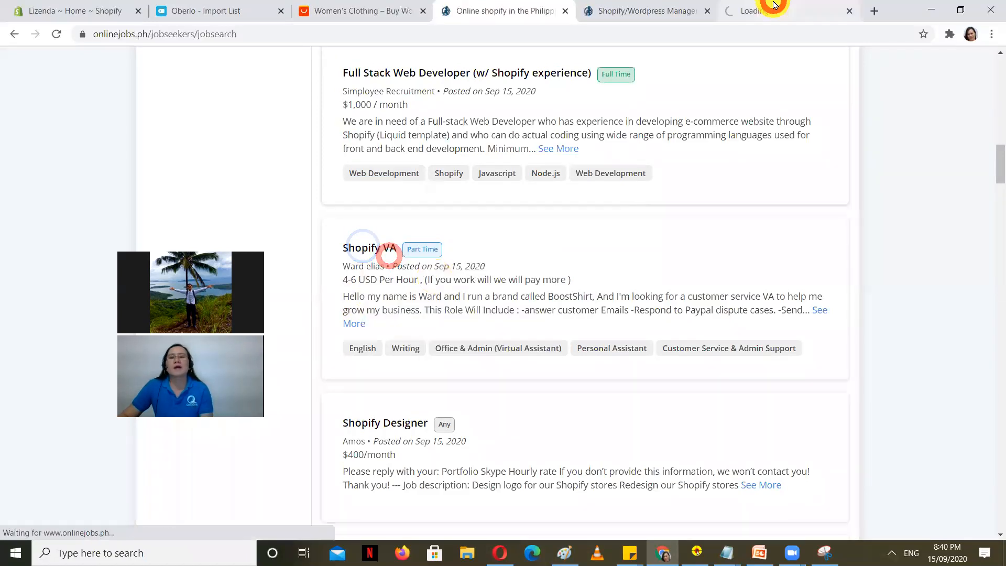
{"action": "left_click", "coordinate": [697, 9]}
{"action": "left_click", "coordinate": [708, 11]}
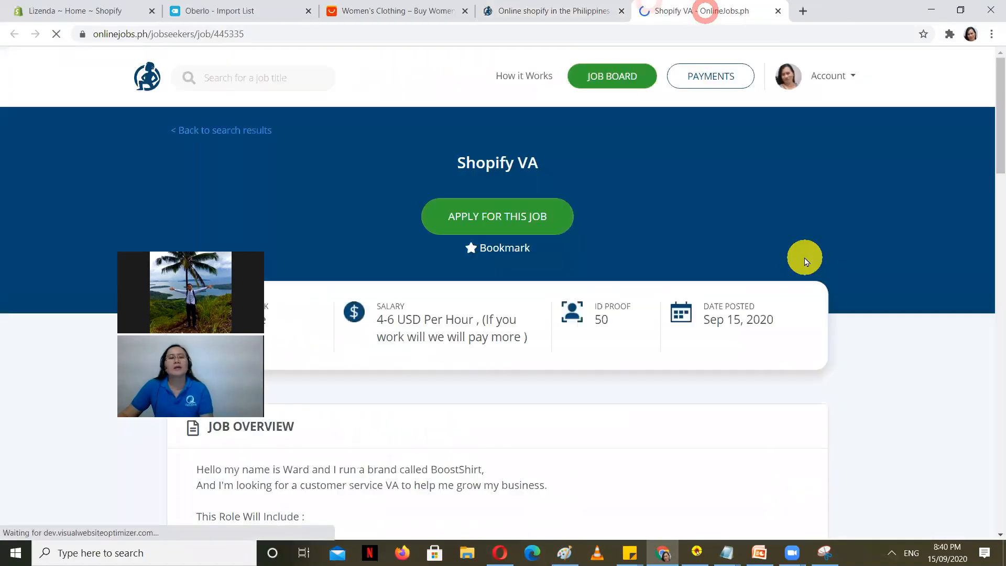
Step: Read the Shopify VA job overview and bring up its application form
{"action": "scroll", "coordinate": [806, 261], "scroll_direction": "down", "scroll_amount": 5}
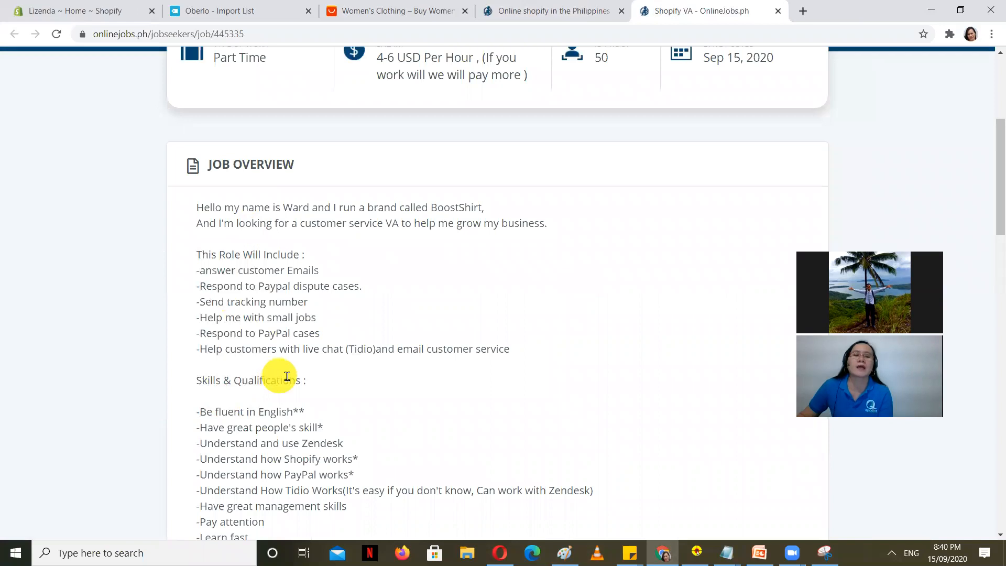
{"action": "scroll", "coordinate": [474, 388], "scroll_direction": "down", "scroll_amount": 1}
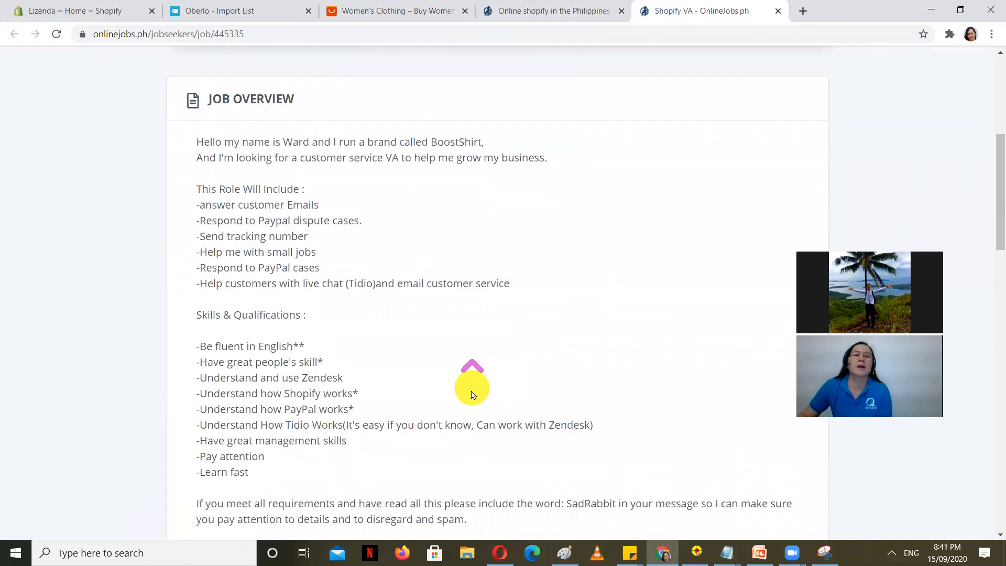
{"action": "scroll", "coordinate": [260, 418], "scroll_direction": "down", "scroll_amount": 1}
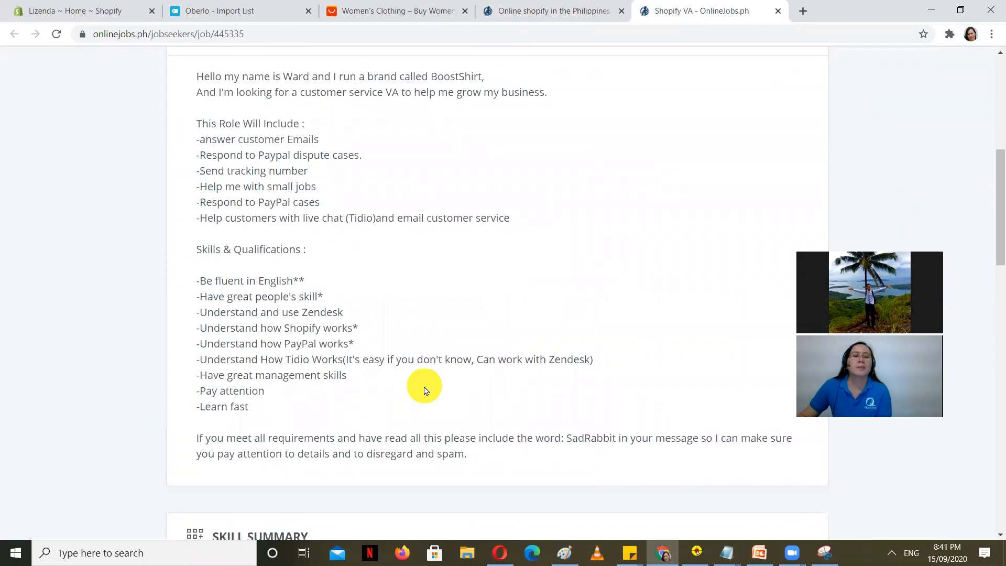
{"action": "scroll", "coordinate": [423, 388], "scroll_direction": "down", "scroll_amount": 3}
{"action": "scroll", "coordinate": [462, 414], "scroll_direction": "up", "scroll_amount": 8}
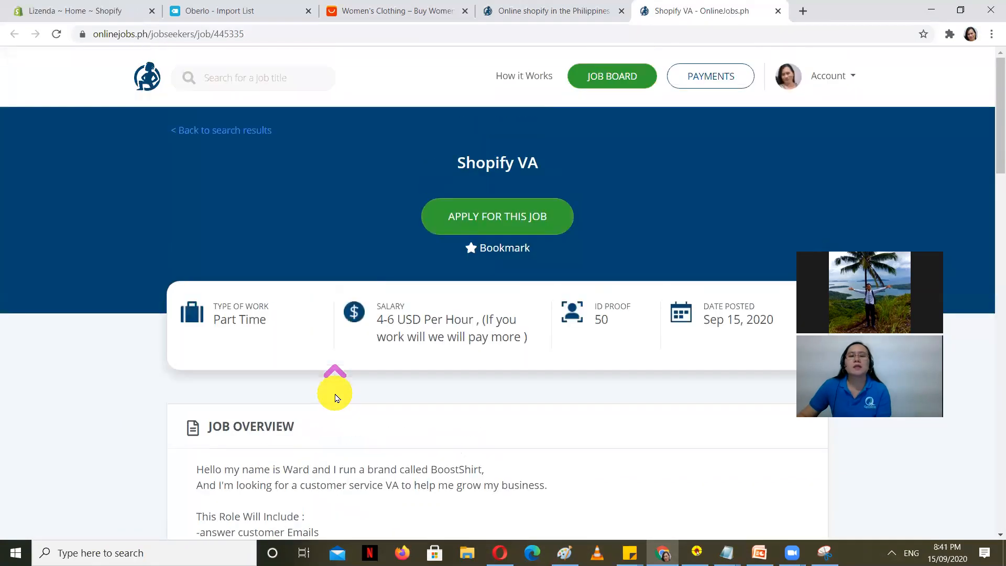
{"action": "left_click", "coordinate": [487, 227]}
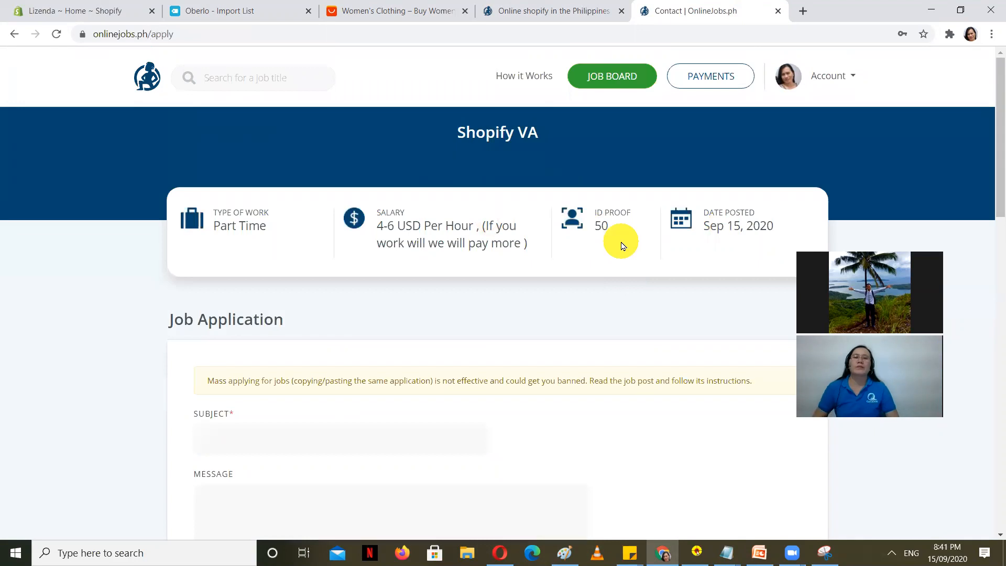
Step: Glance at the Shopify admin, then close the Shopify VA application tab and scroll the 'shopify' results
{"action": "scroll", "coordinate": [456, 289], "scroll_direction": "down", "scroll_amount": 4}
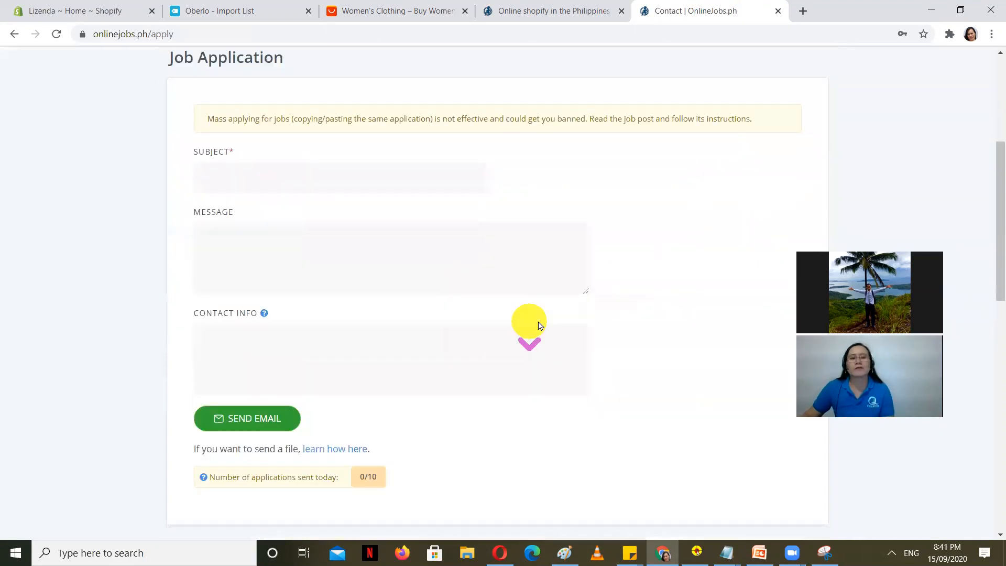
{"action": "scroll", "coordinate": [624, 347], "scroll_direction": "up", "scroll_amount": 4}
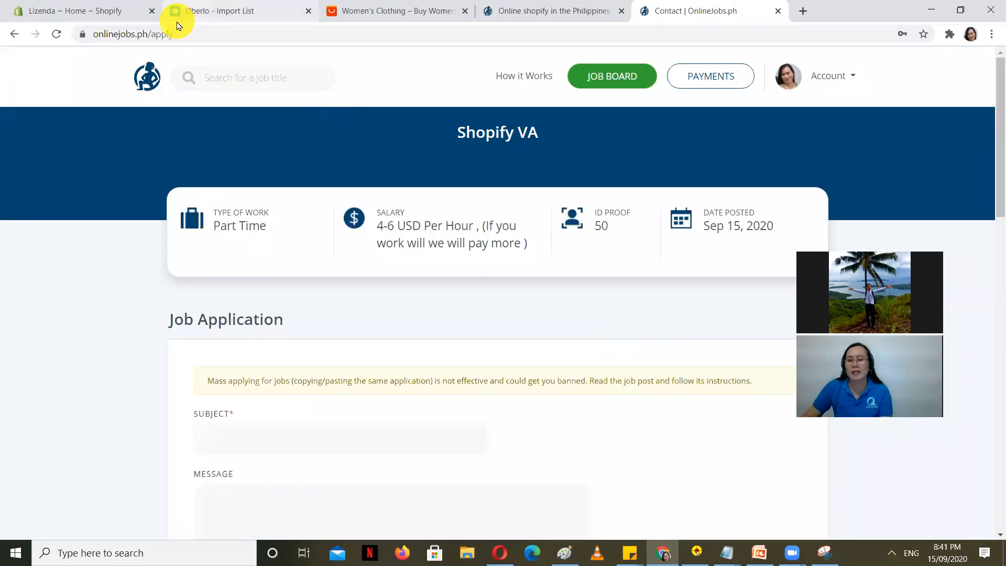
{"action": "left_click", "coordinate": [58, 6]}
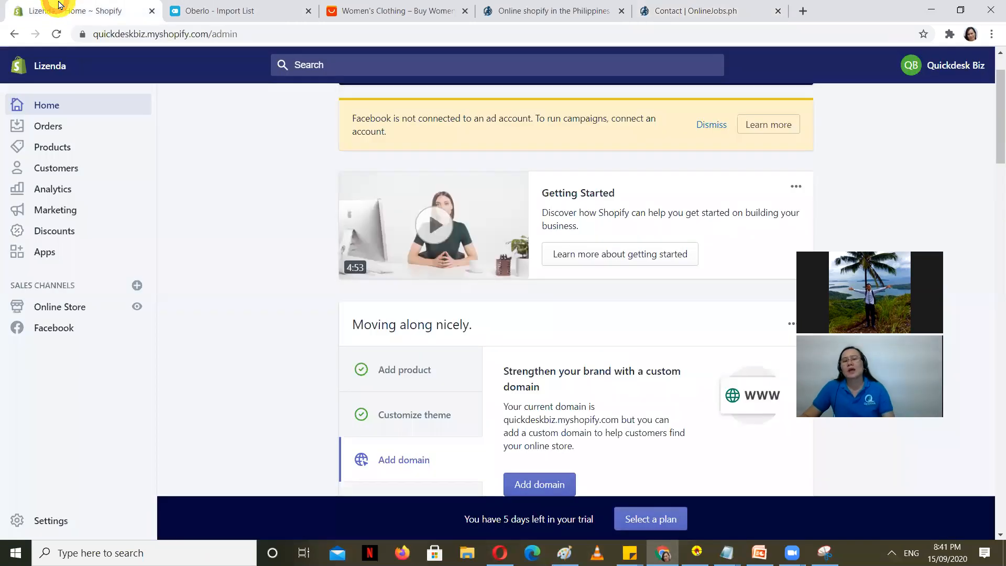
{"action": "left_click", "coordinate": [576, 5]}
{"action": "left_click", "coordinate": [686, 6]}
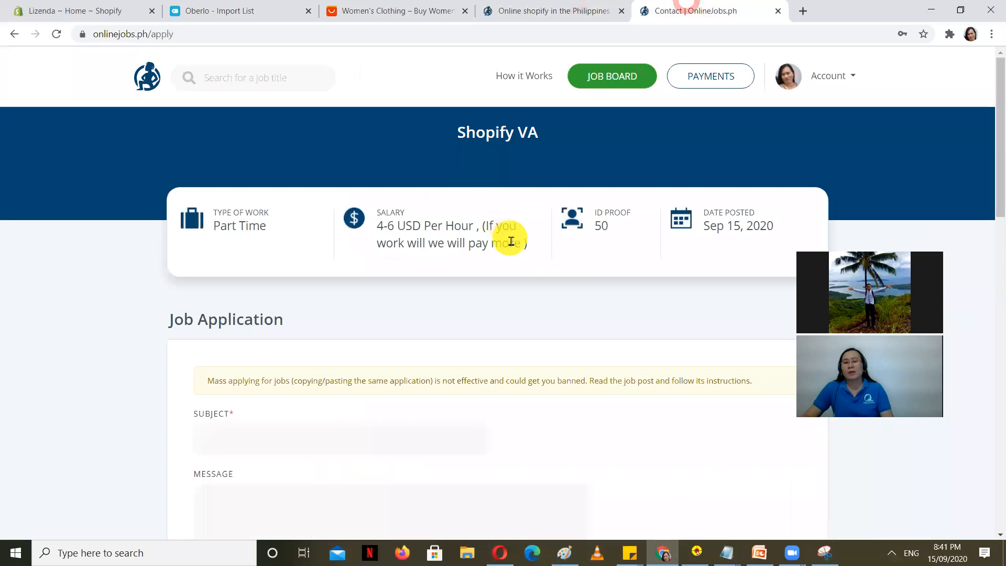
{"action": "scroll", "coordinate": [513, 241], "scroll_direction": "down", "scroll_amount": 6}
{"action": "left_click", "coordinate": [778, 11]}
{"action": "scroll", "coordinate": [350, 280], "scroll_direction": "down", "scroll_amount": 1}
{"action": "scroll", "coordinate": [269, 288], "scroll_direction": "down", "scroll_amount": 4}
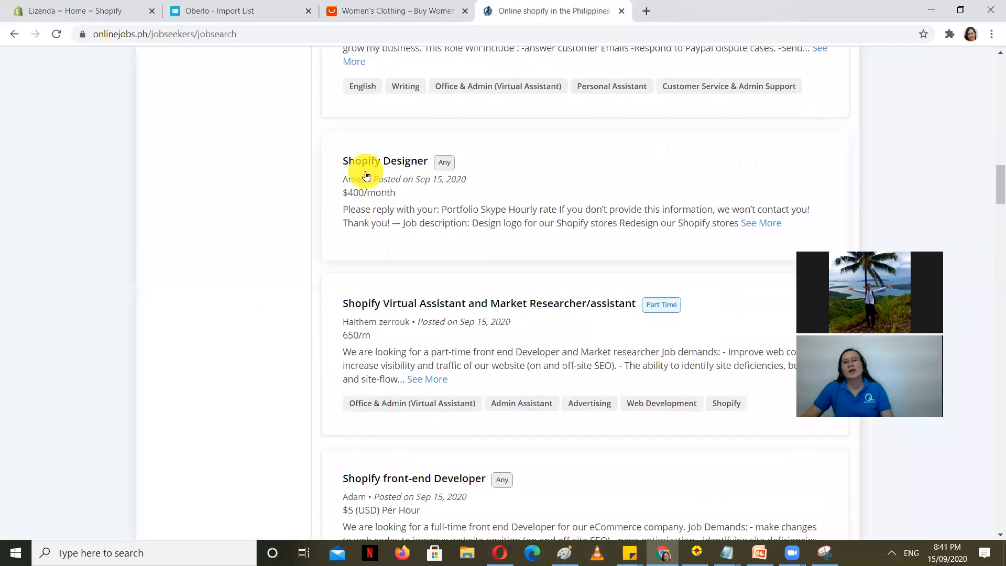
Step: Glance at the store admin and Oberlo import list, then scroll through the OnlineJobs.ph 'shopify' job listings
{"action": "left_click", "coordinate": [74, 10]}
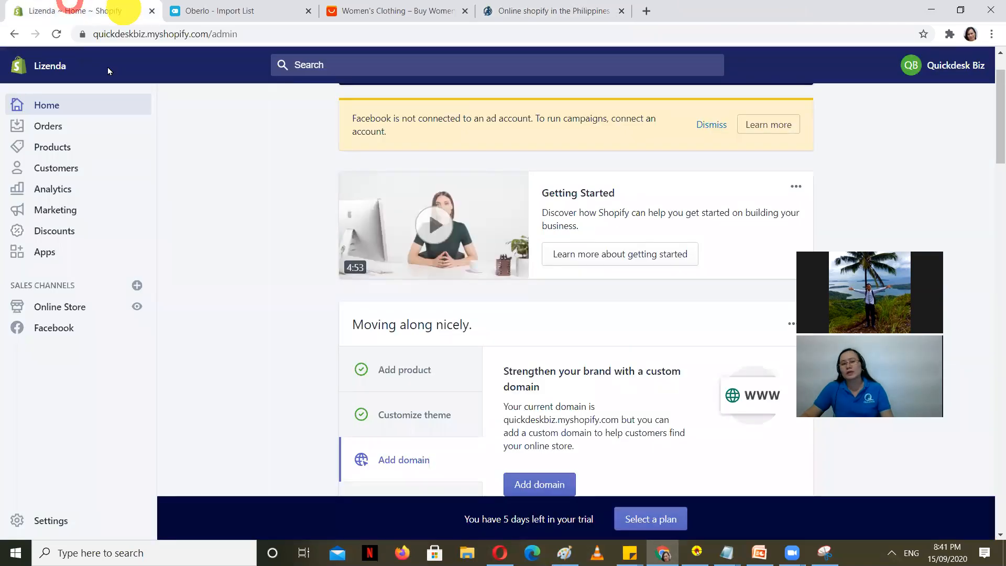
{"action": "left_click", "coordinate": [223, 10]}
{"action": "left_click", "coordinate": [94, 9]}
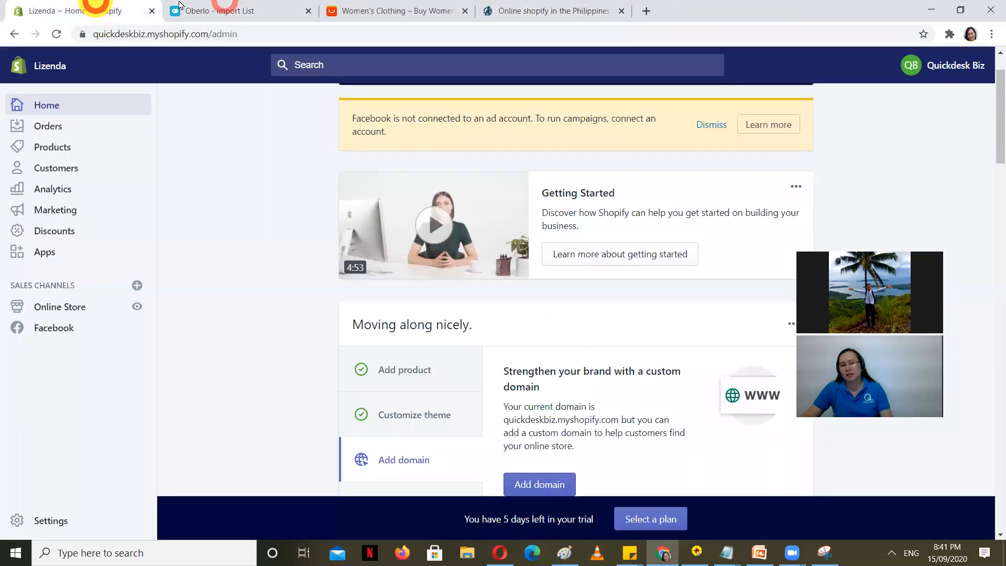
{"action": "left_click", "coordinate": [539, 8]}
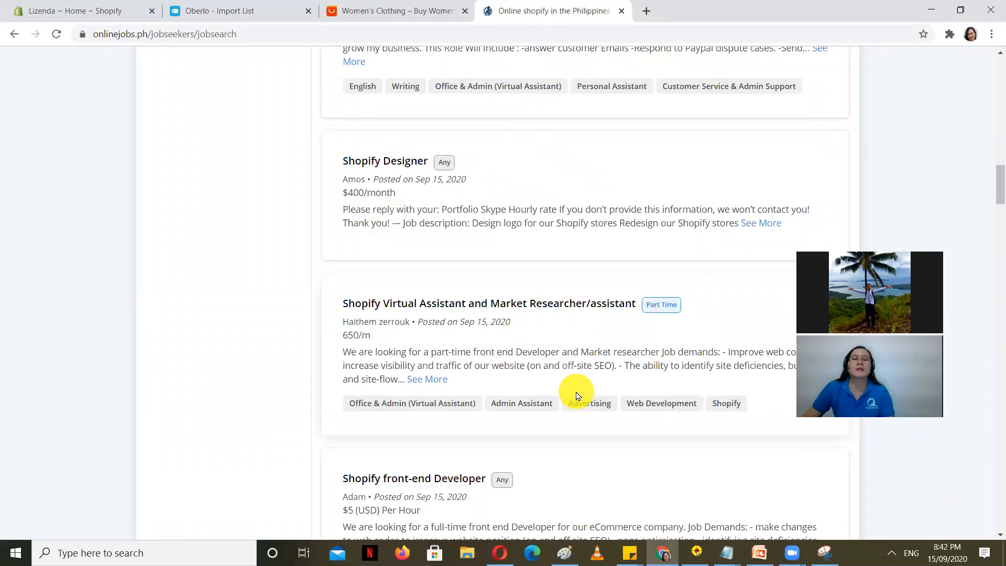
{"action": "scroll", "coordinate": [576, 396], "scroll_direction": "down", "scroll_amount": 3}
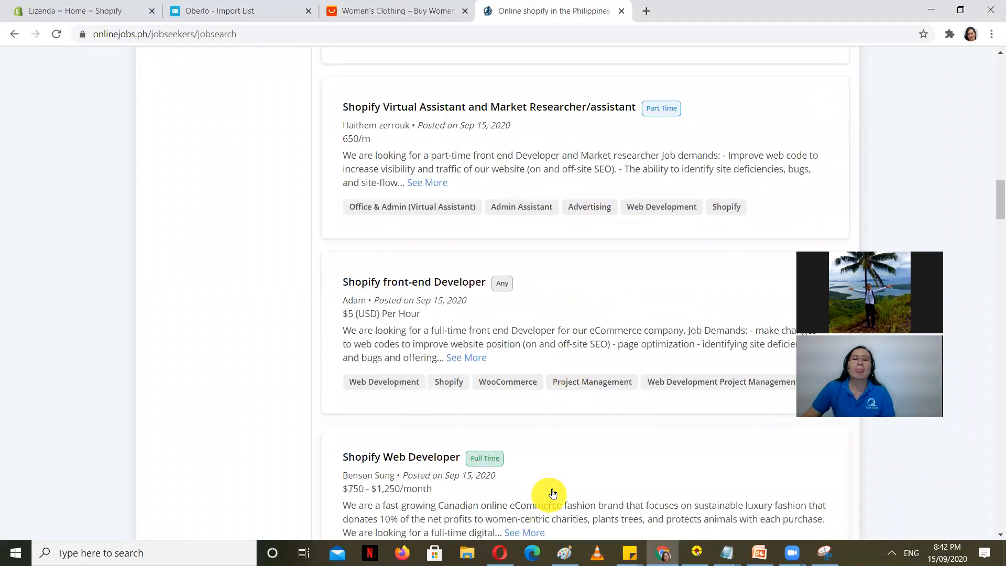
{"action": "scroll", "coordinate": [554, 486], "scroll_direction": "up", "scroll_amount": 15}
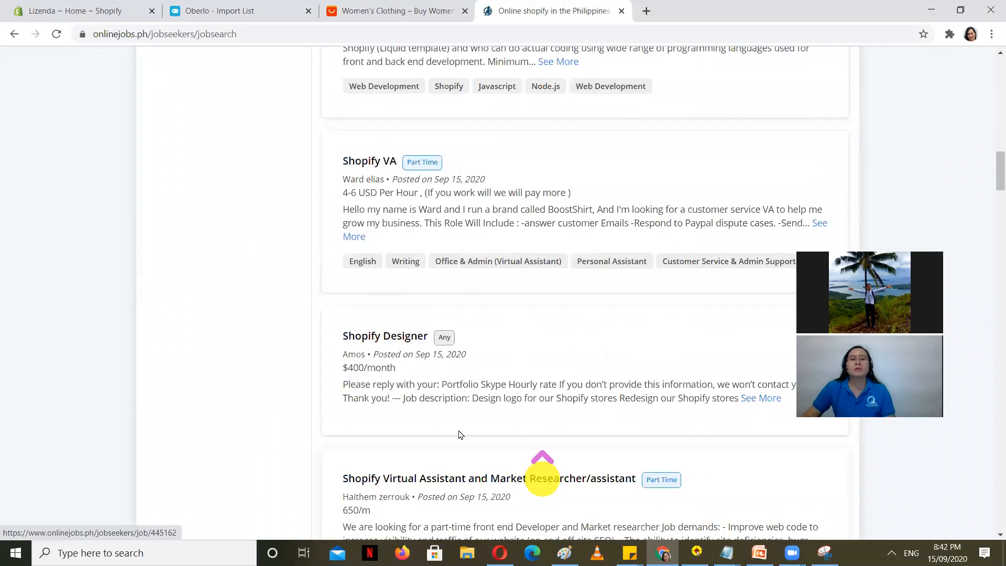
{"action": "scroll", "coordinate": [530, 414], "scroll_direction": "up", "scroll_amount": 7}
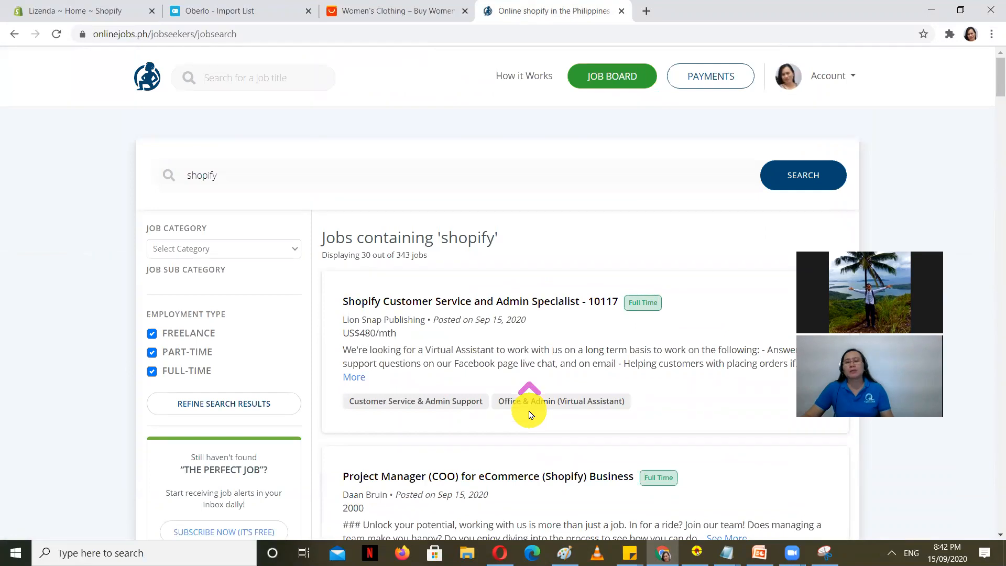
{"action": "scroll", "coordinate": [529, 414], "scroll_direction": "down", "scroll_amount": 15}
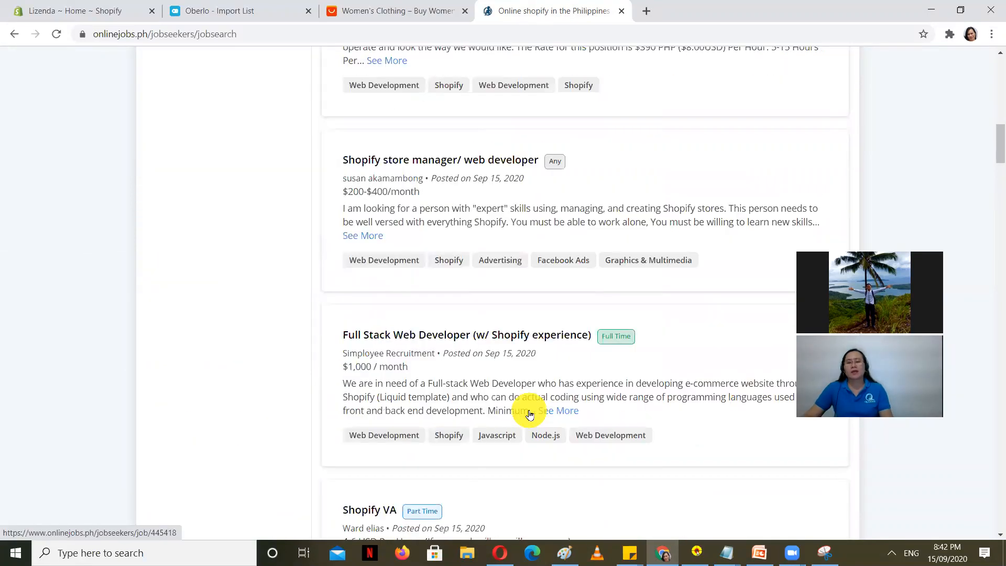
{"action": "scroll", "coordinate": [529, 414], "scroll_direction": "down", "scroll_amount": 3}
Step: Flip between the Oberlo and job search tabs, finishing on the Lizenda ~ Home ~ Shopify tab
{"action": "left_click", "coordinate": [58, 7]}
{"action": "left_click", "coordinate": [204, 8]}
{"action": "left_click", "coordinate": [483, 7]}
{"action": "left_click", "coordinate": [220, 11]}
{"action": "left_click", "coordinate": [73, 11]}
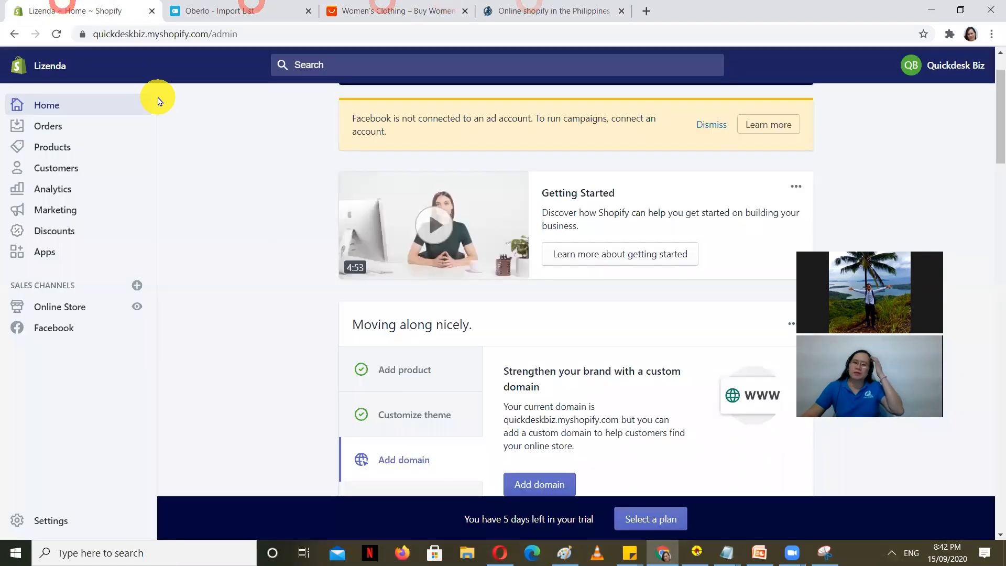